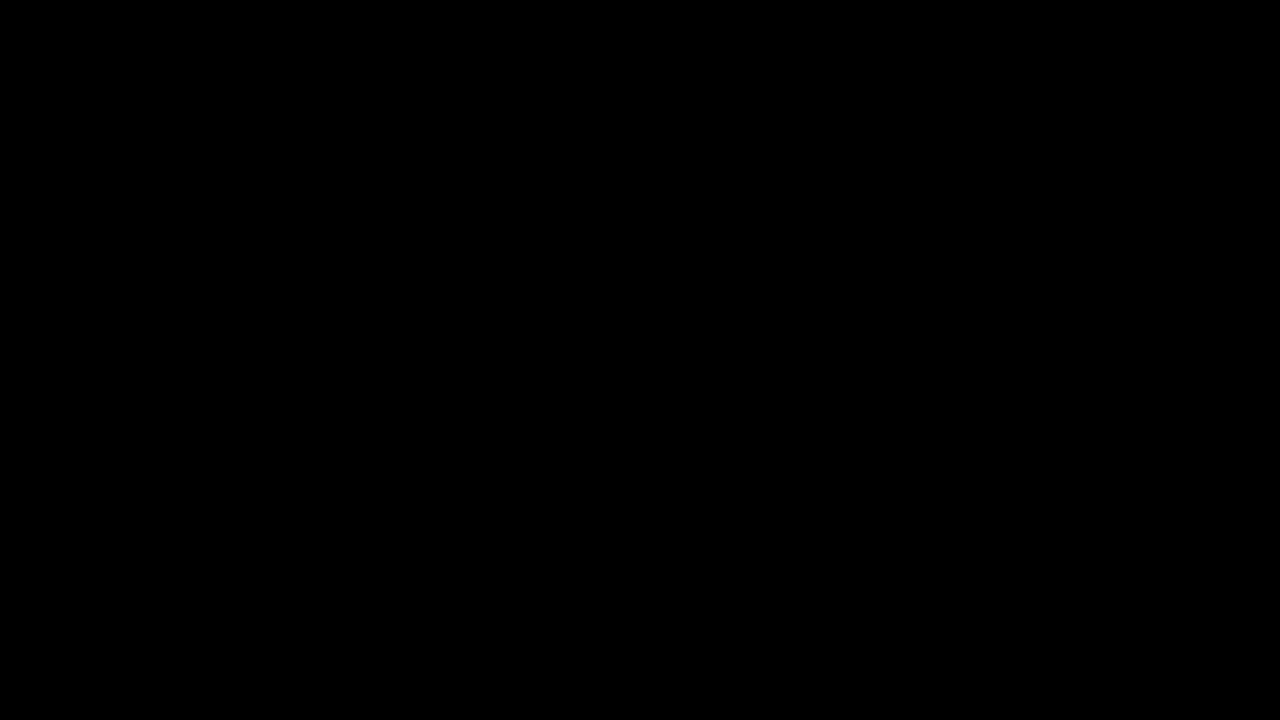
Step: Load the designer's Behance profile URL, adding the missing underscore after the page-not-found error
type("net")
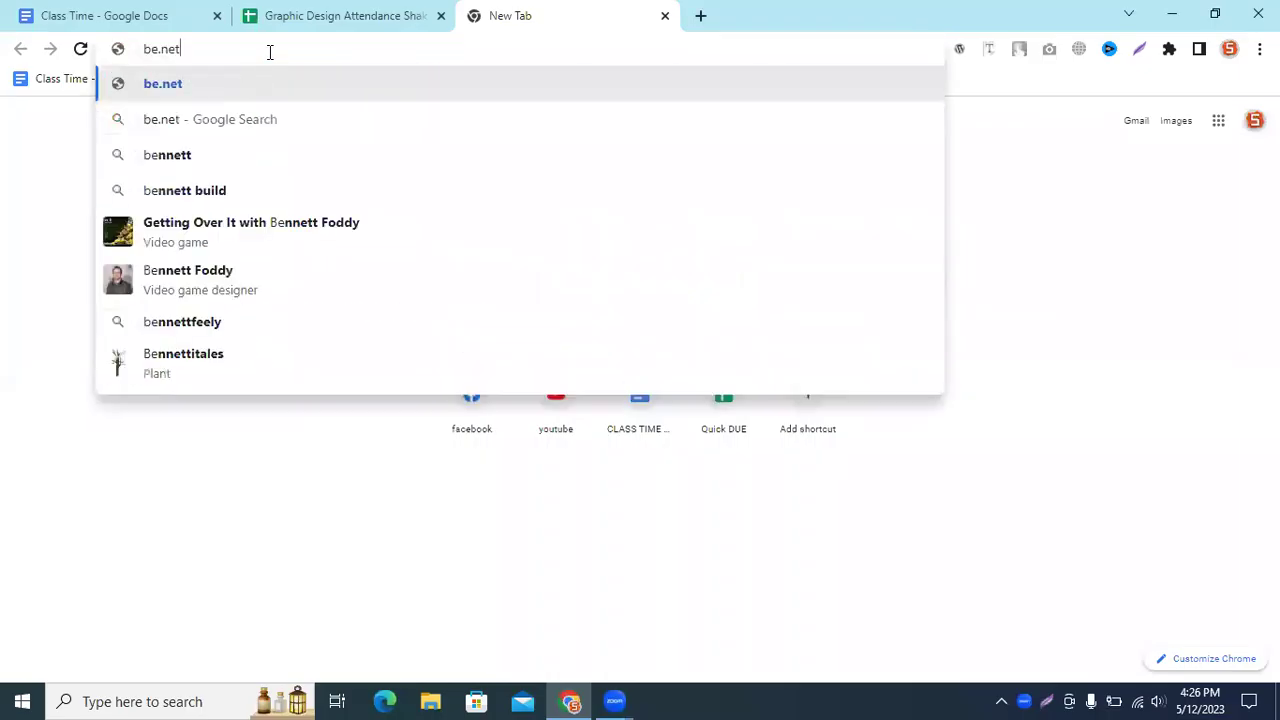
type("/hello")
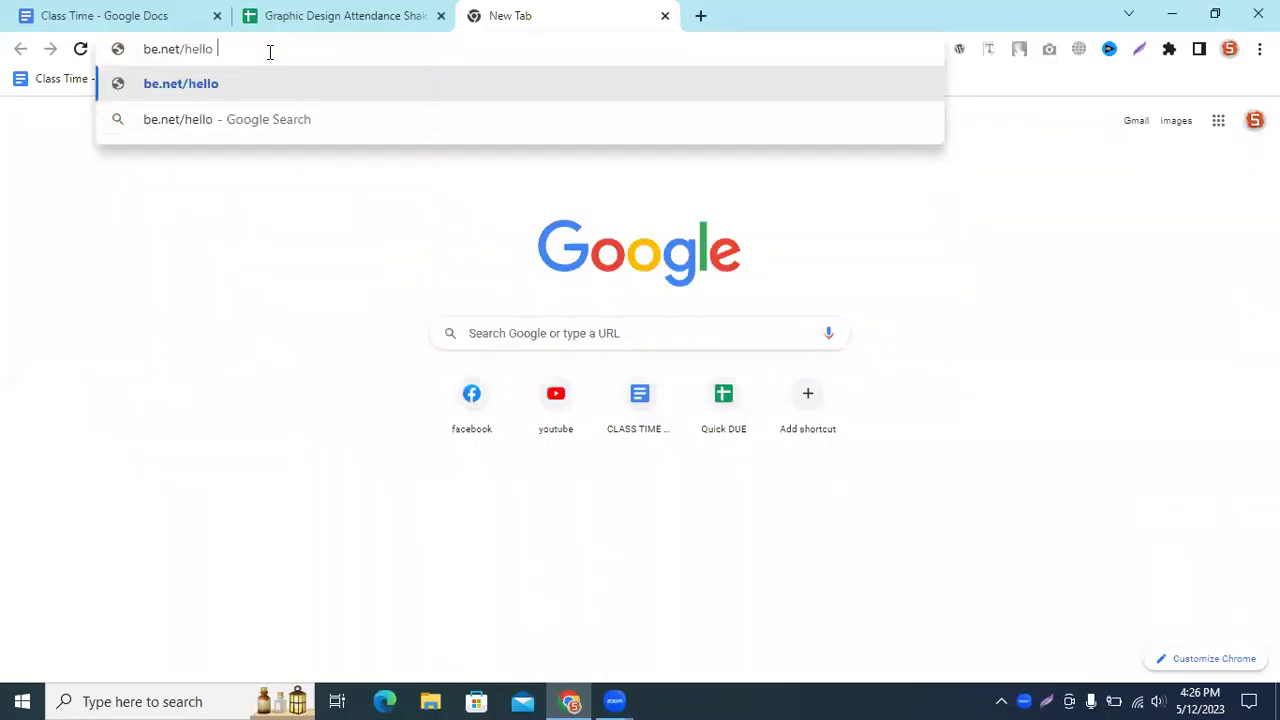
type("himel")
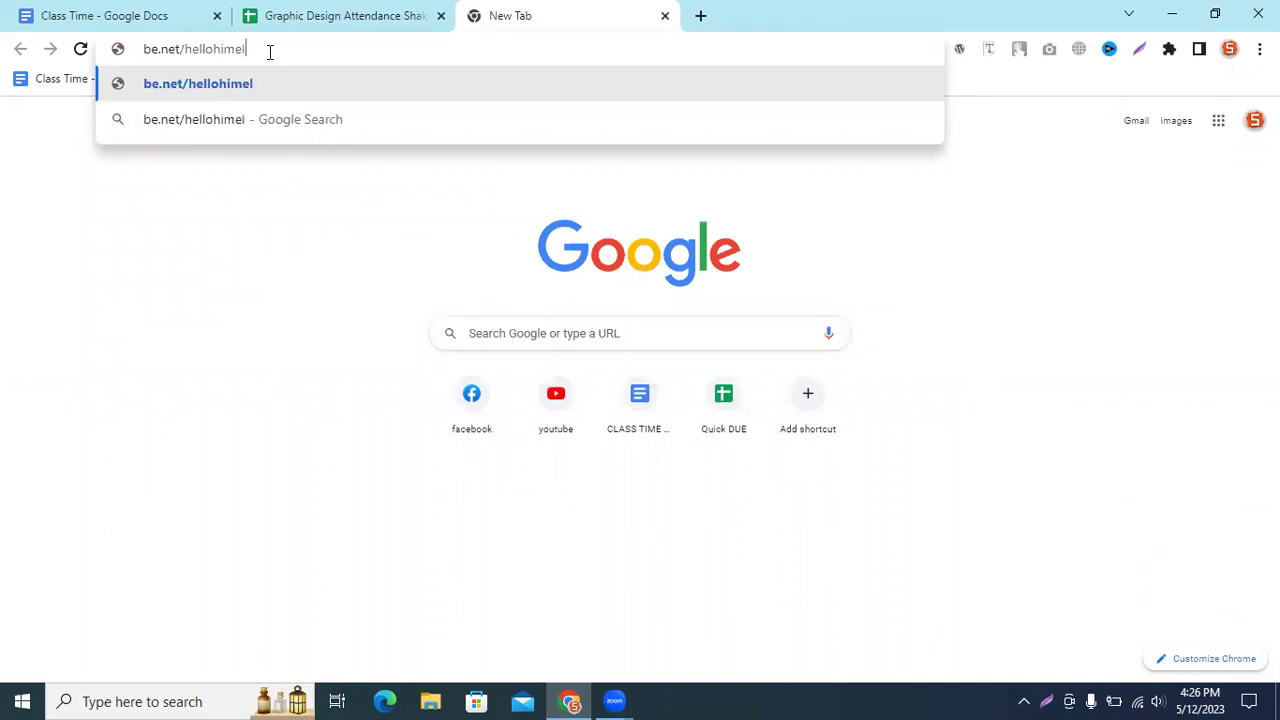
key("Return")
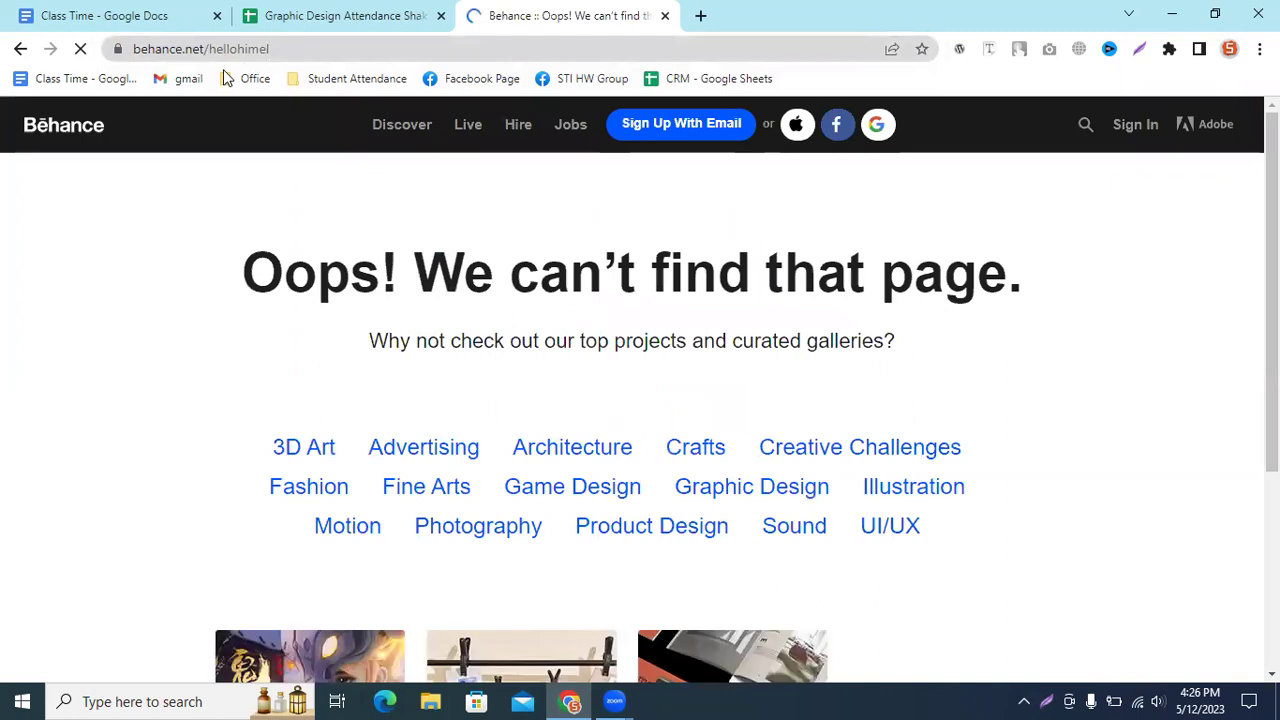
left_click(234, 50)
left_click(238, 50)
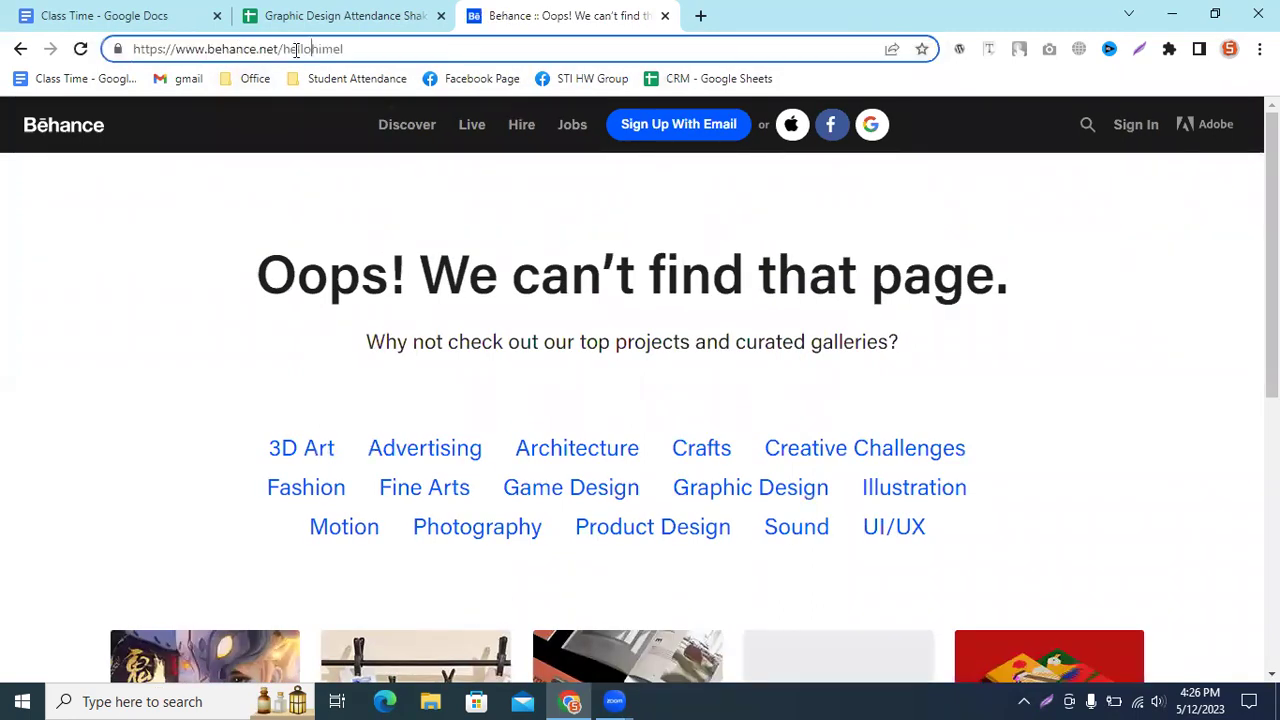
type("_")
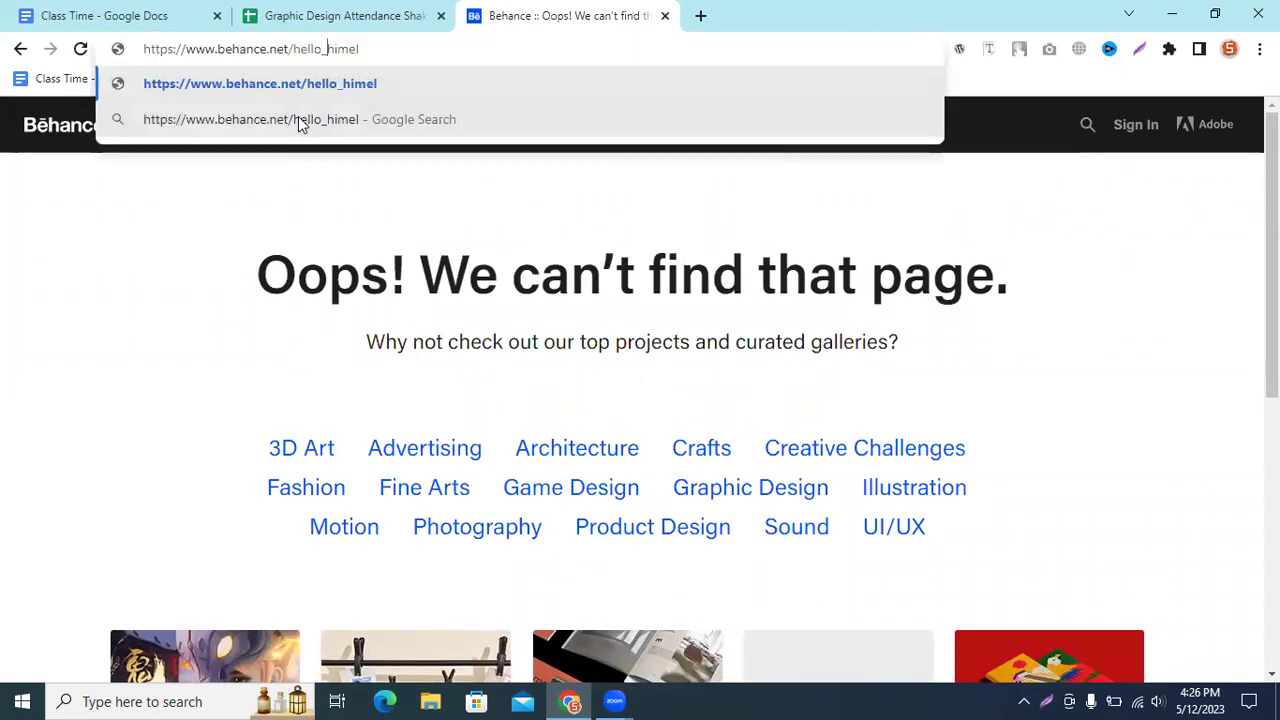
key("Return")
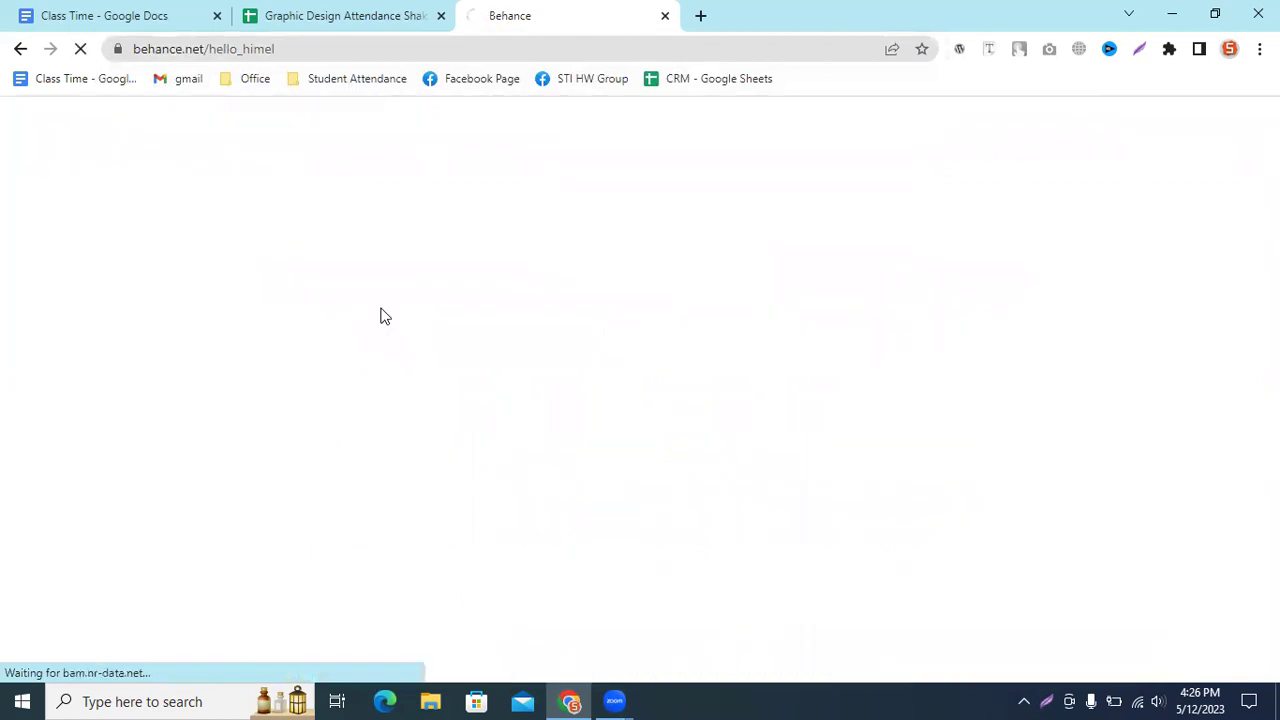
Step: Open the Product Label Design project from the profile and enlarge its KETO bottle mockup
scroll(733, 430, "down", 2)
scroll(1140, 438, "down", 1)
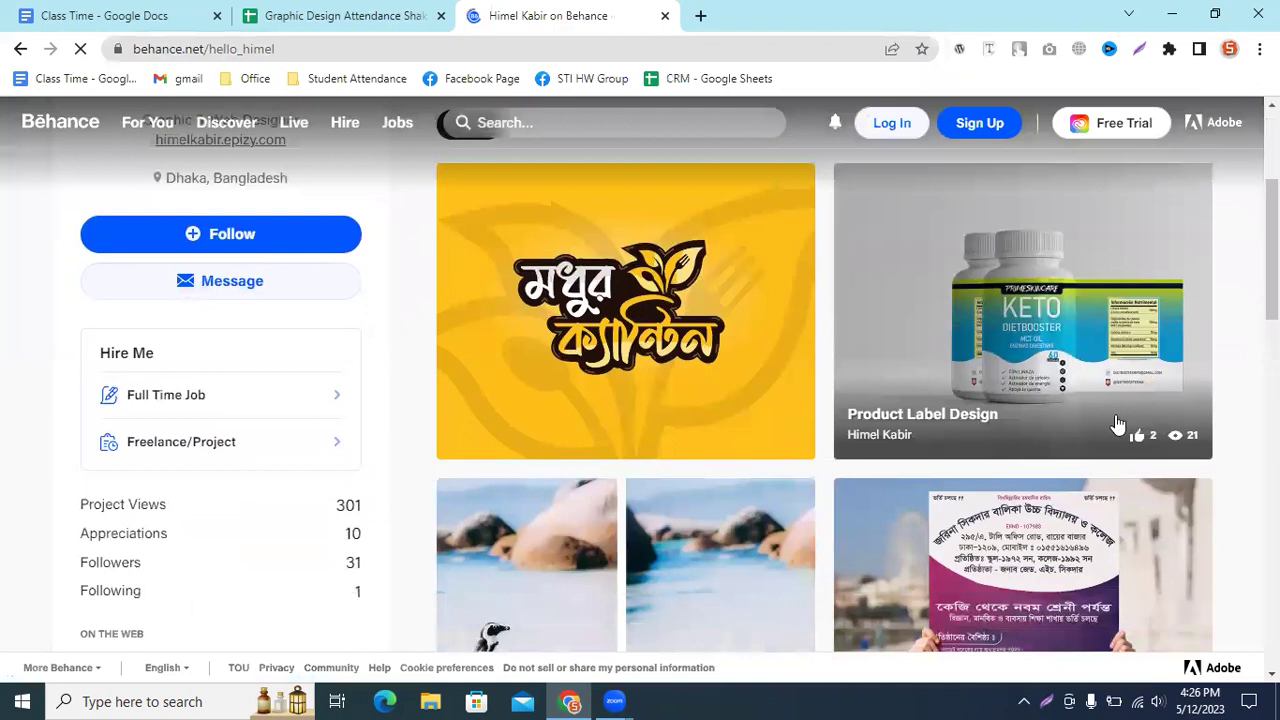
left_click(1022, 318)
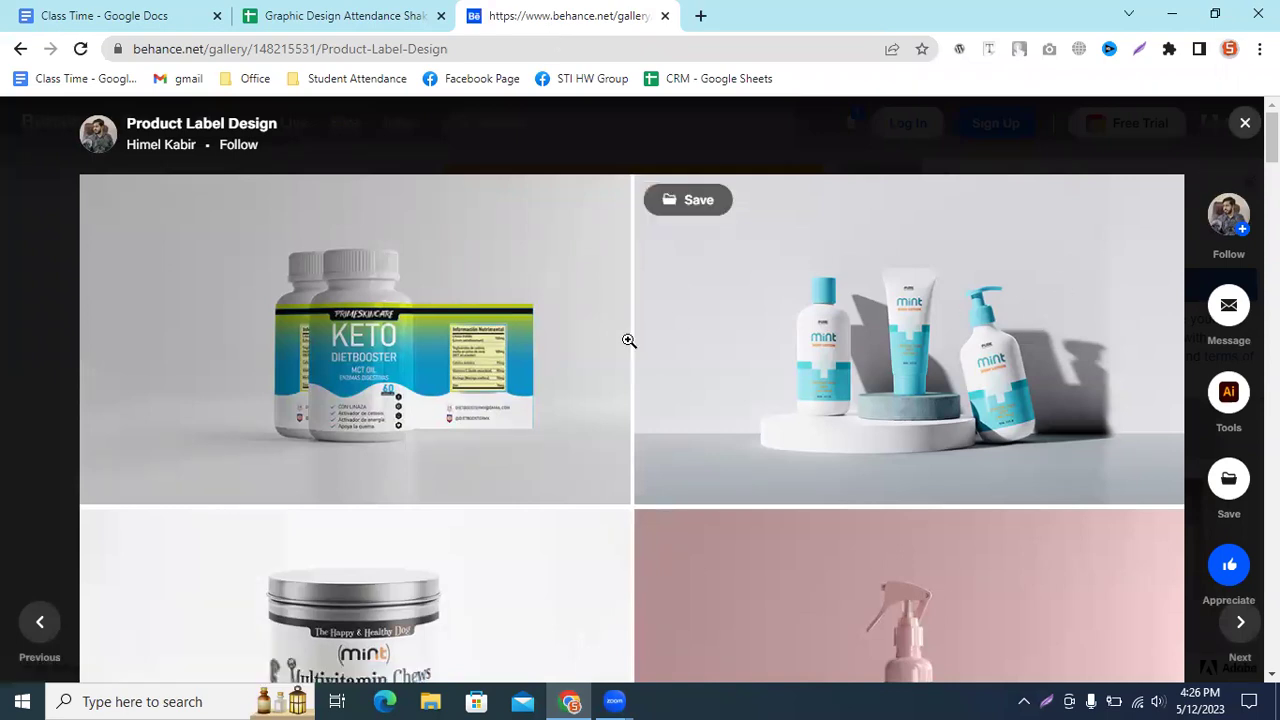
left_click(358, 306)
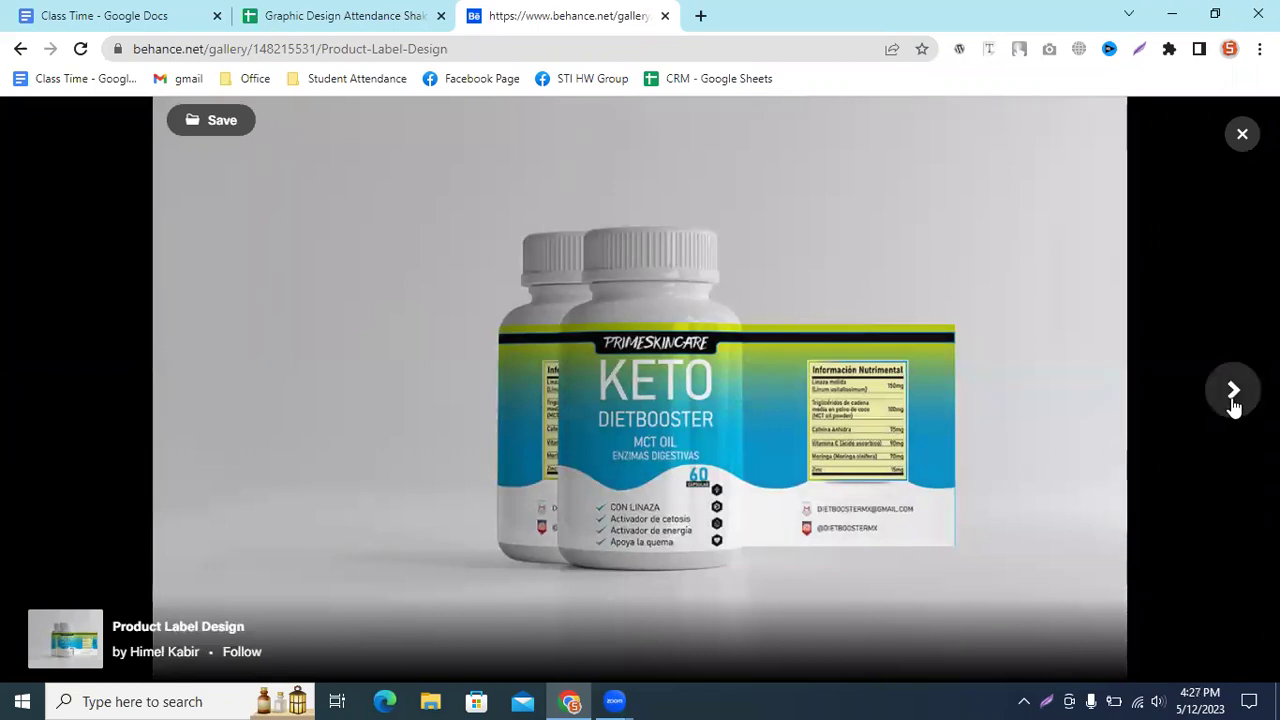
Step: Page past the mint lotion, Multivitamin tin and spray bottle mockups to the Glofex kraft box
left_click(1232, 392)
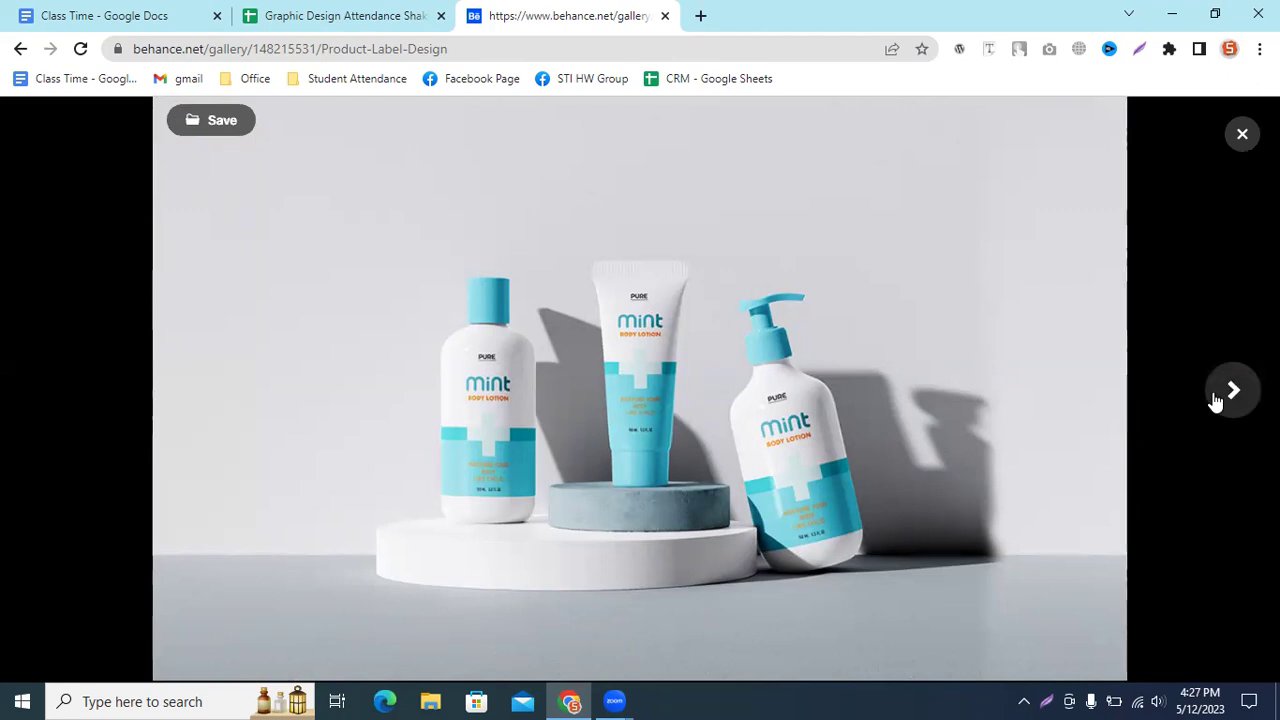
left_click(1217, 396)
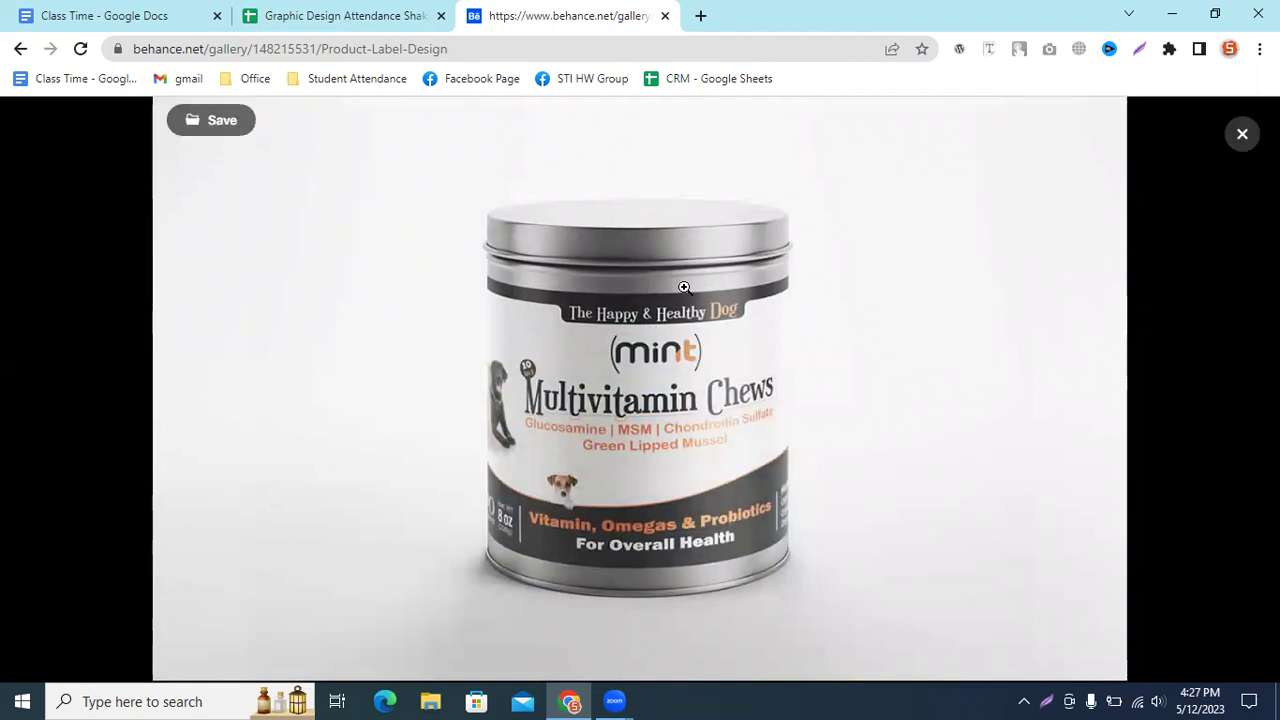
left_click(1217, 392)
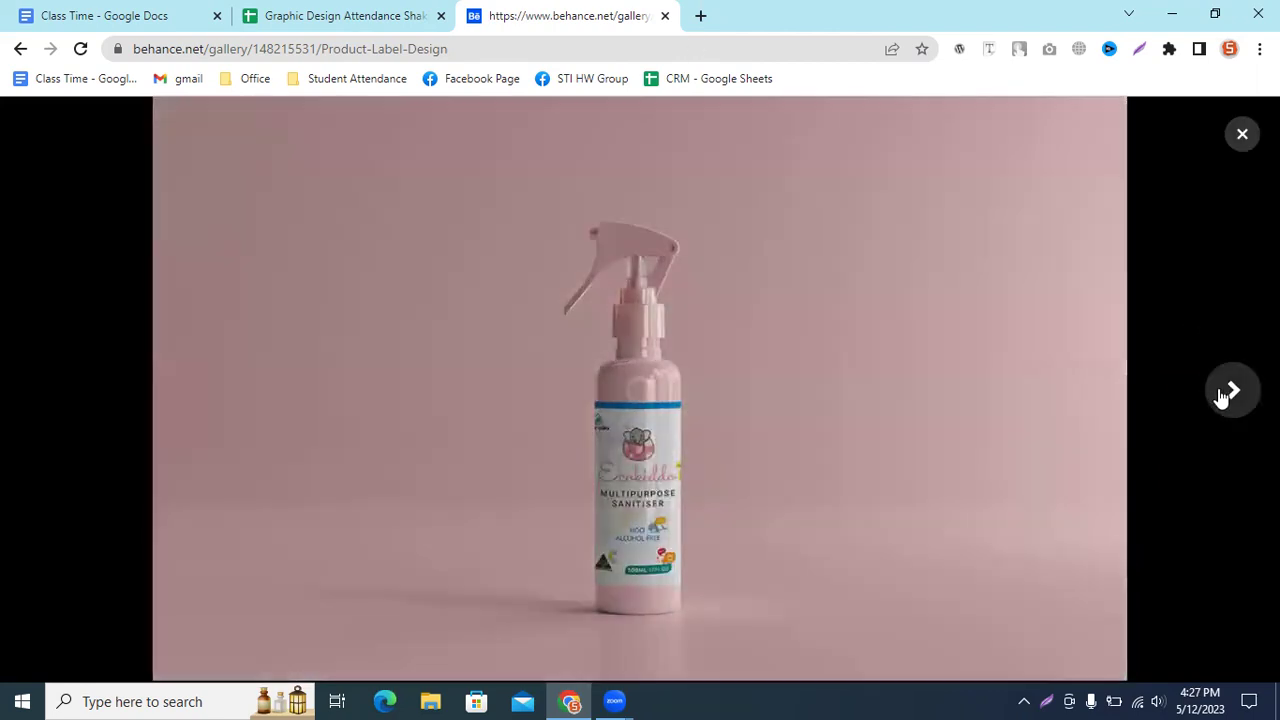
left_click(1220, 391)
left_click(36, 400)
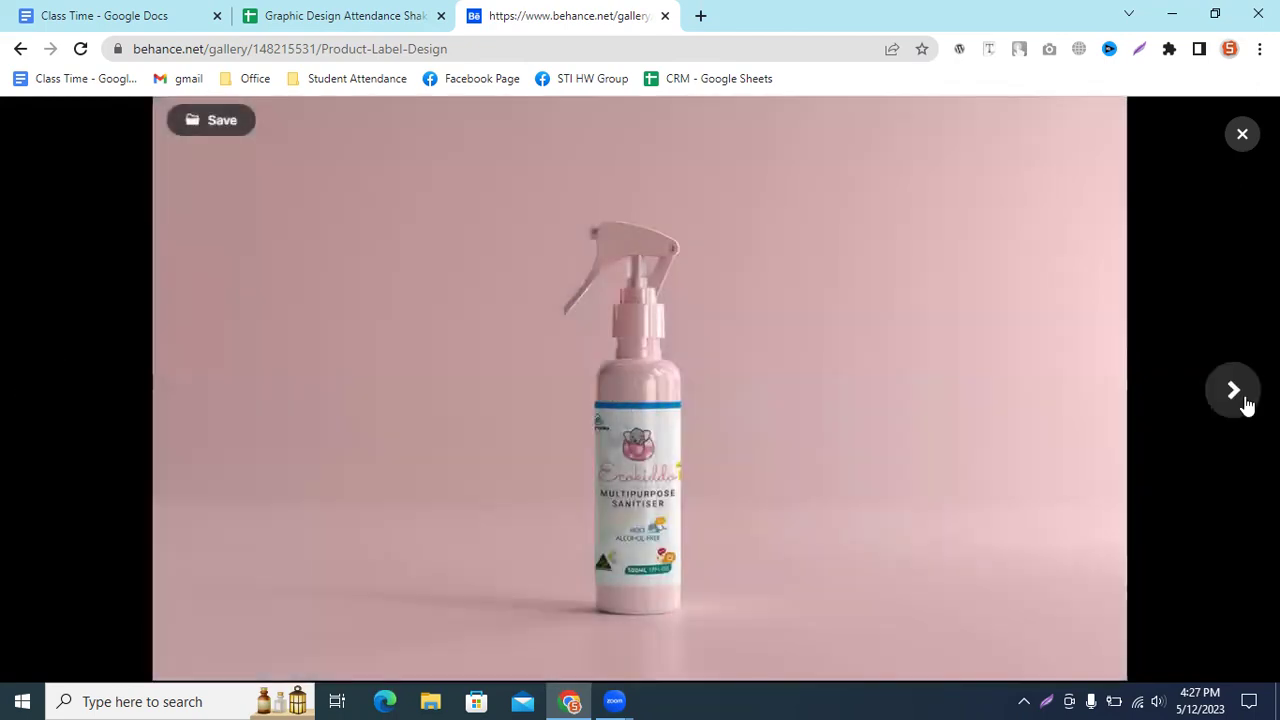
left_click(1245, 403)
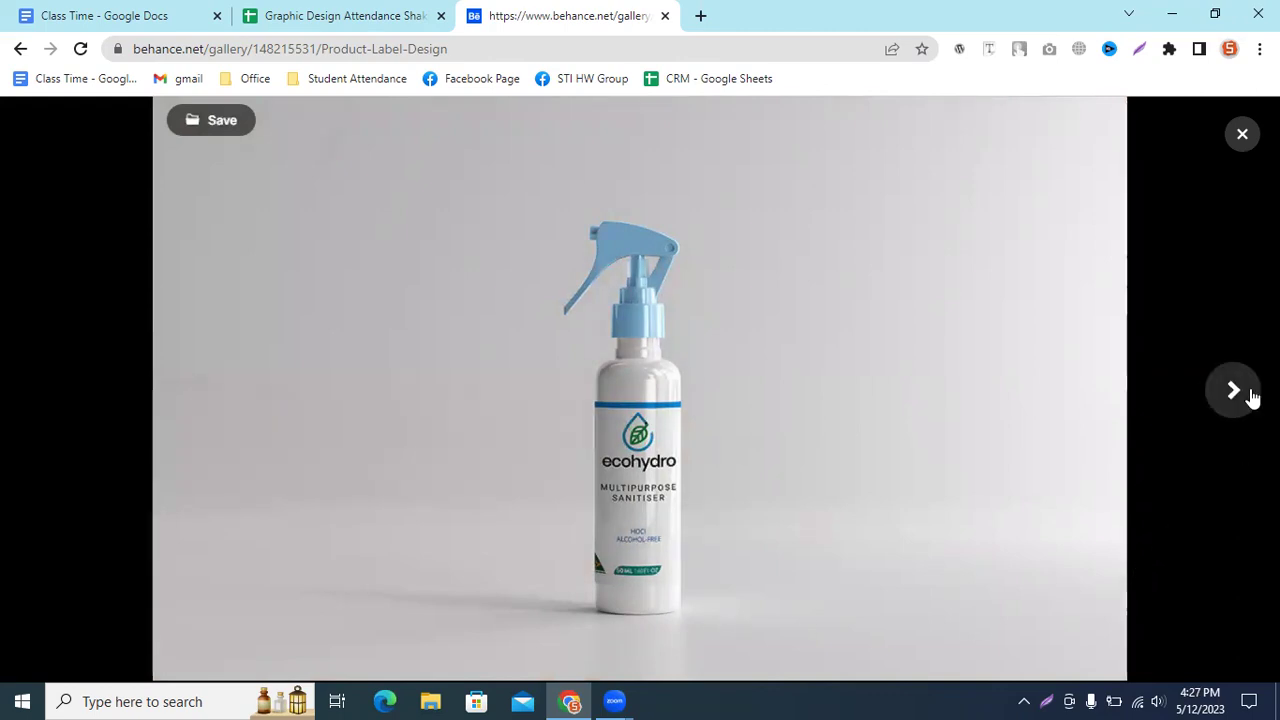
left_click(1250, 394)
left_click(1250, 394)
left_click(1250, 394)
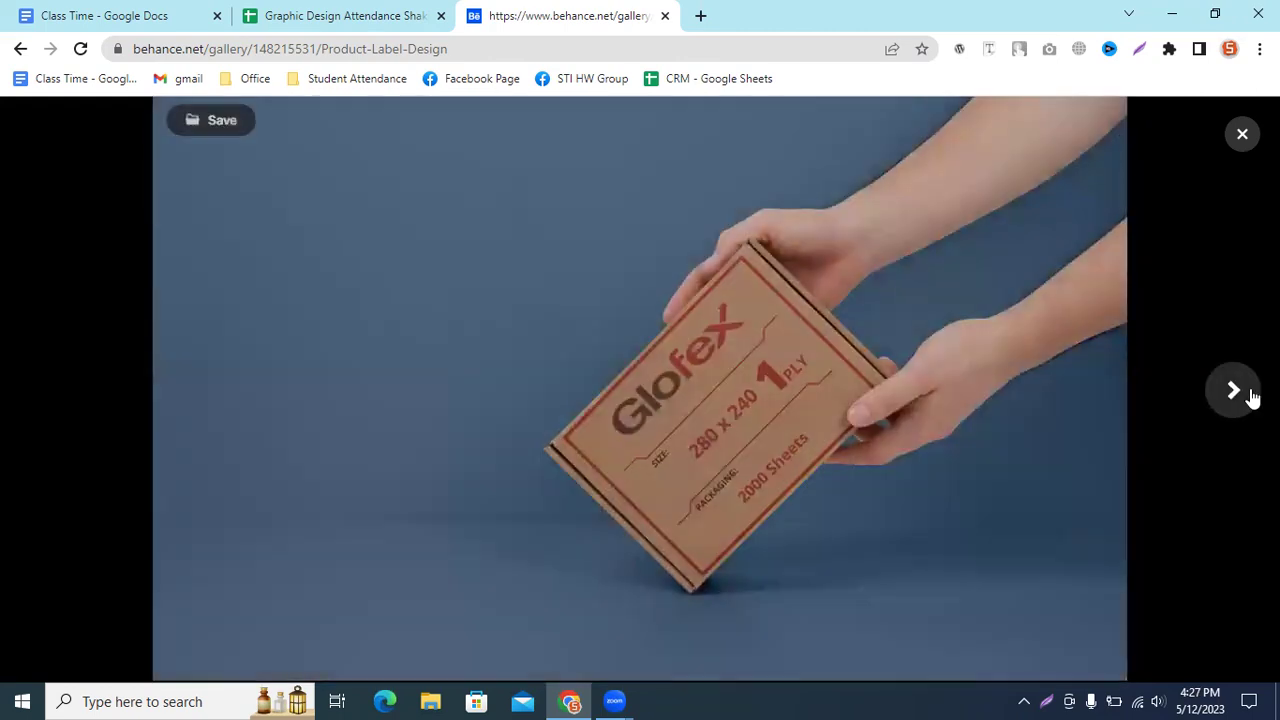
left_click(1250, 394)
left_click(7, 390)
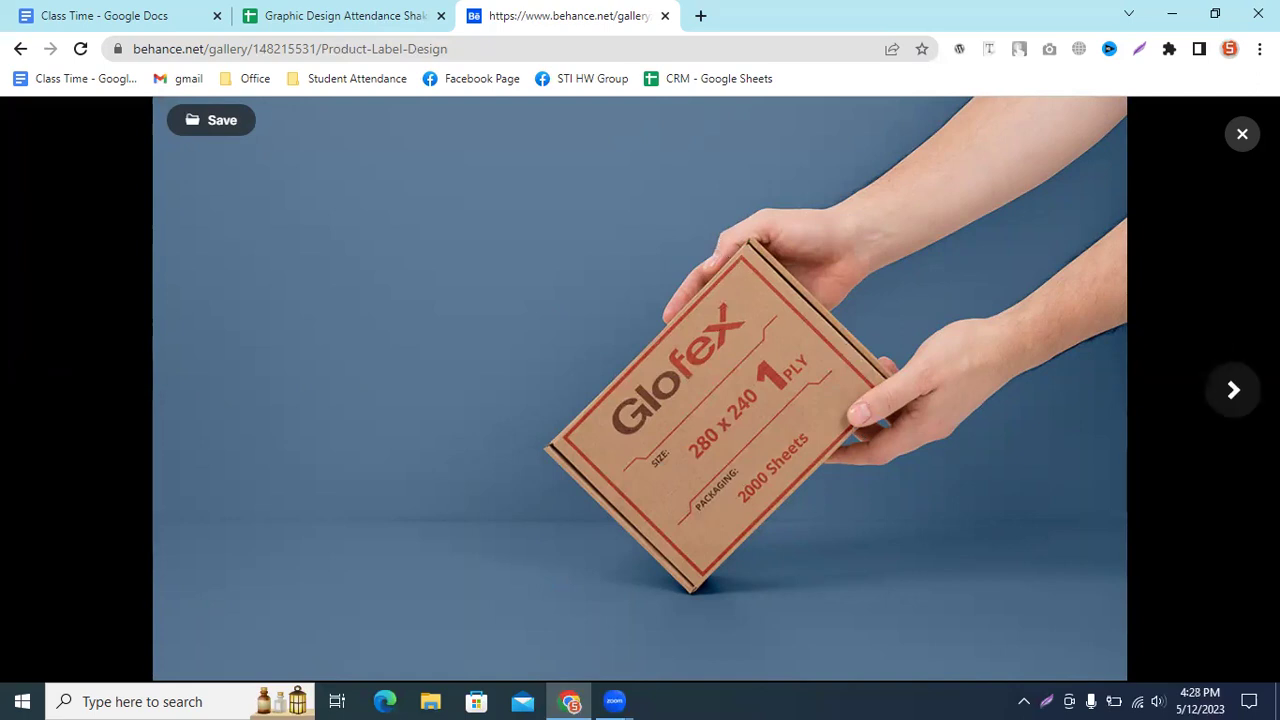
Step: Advance through the socks, bread, Sea Moss Soap and BriteSmile pens mockups to the lip gloss
left_click(1233, 390)
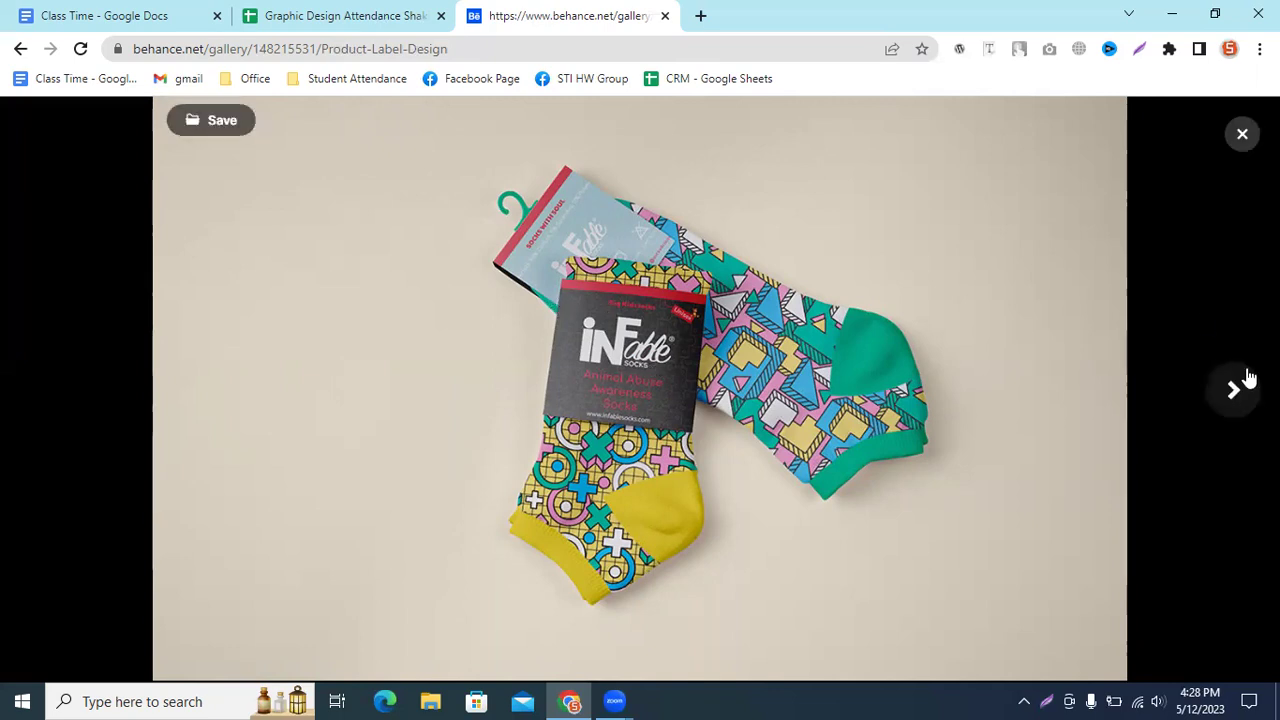
left_click(1240, 392)
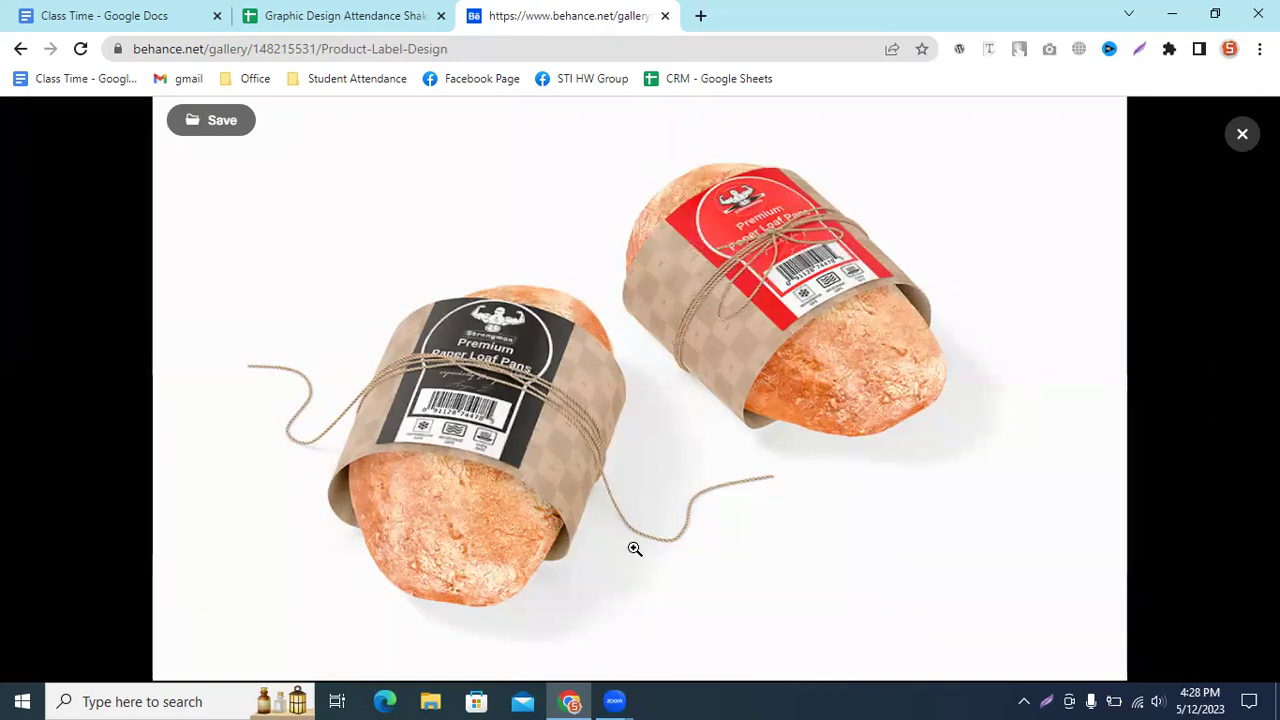
left_click(1242, 405)
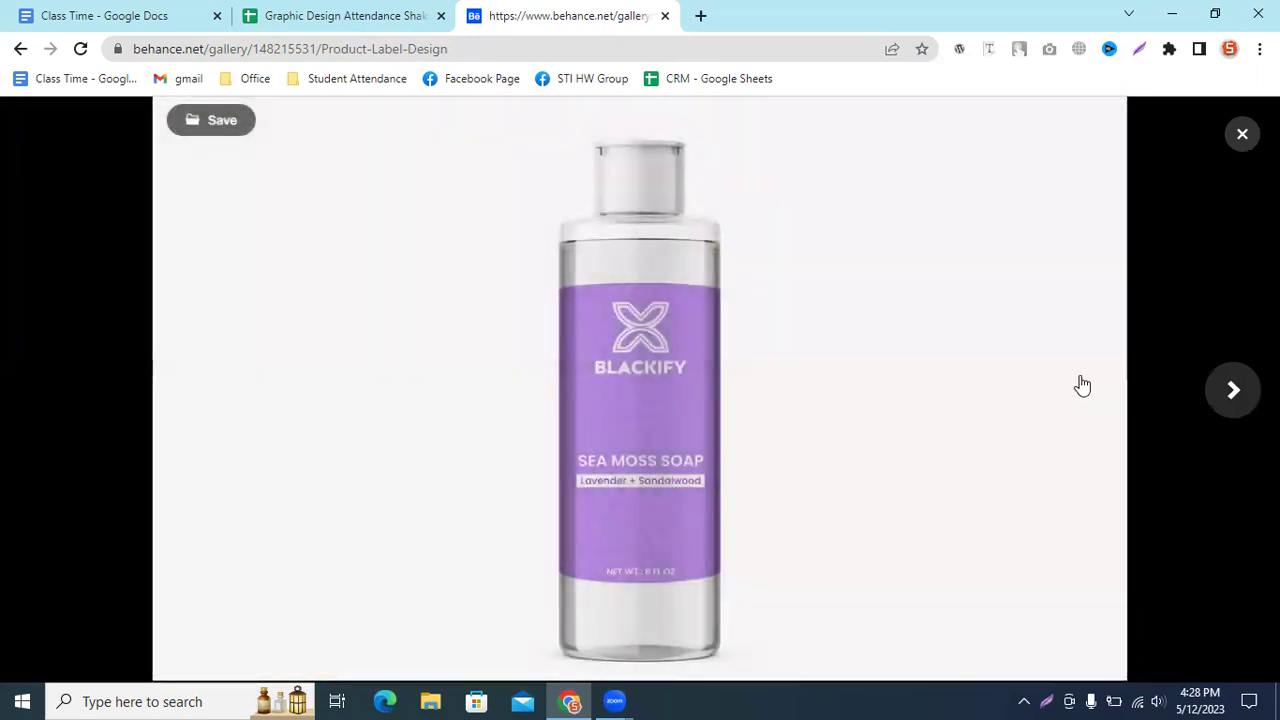
left_click(1229, 388)
left_click(60, 403)
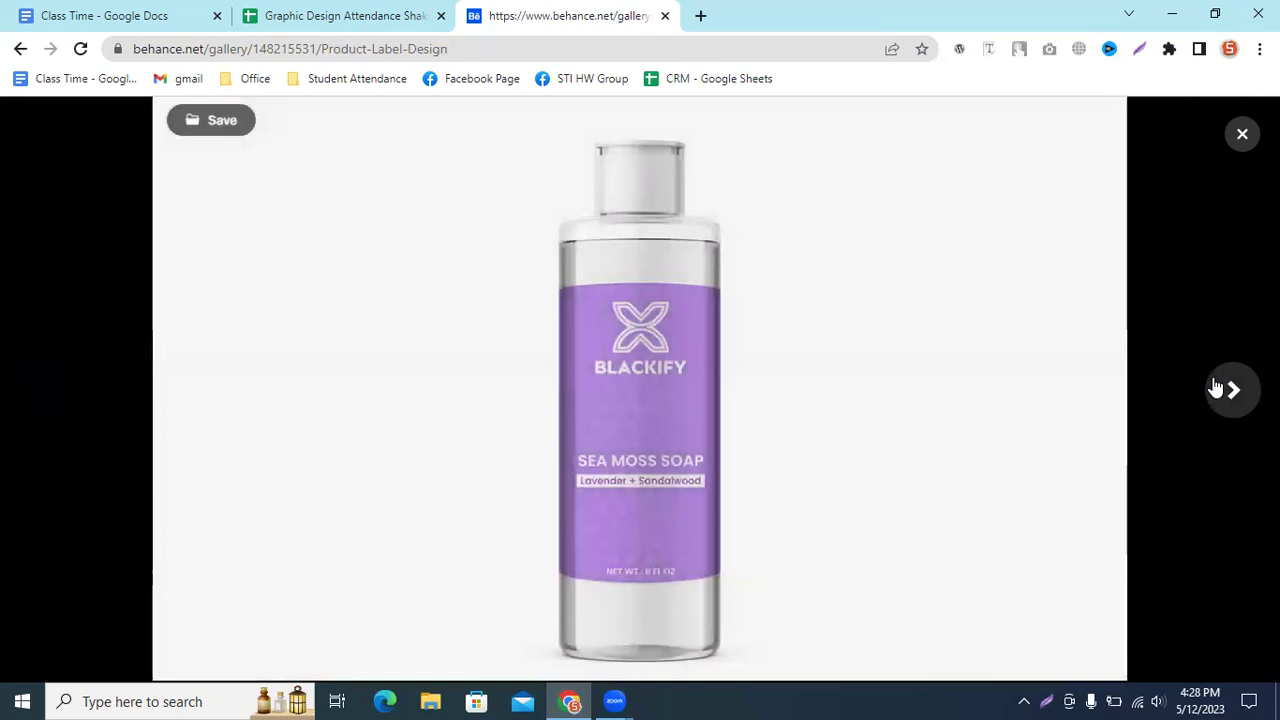
left_click(1218, 389)
mouse_move(1135, 375)
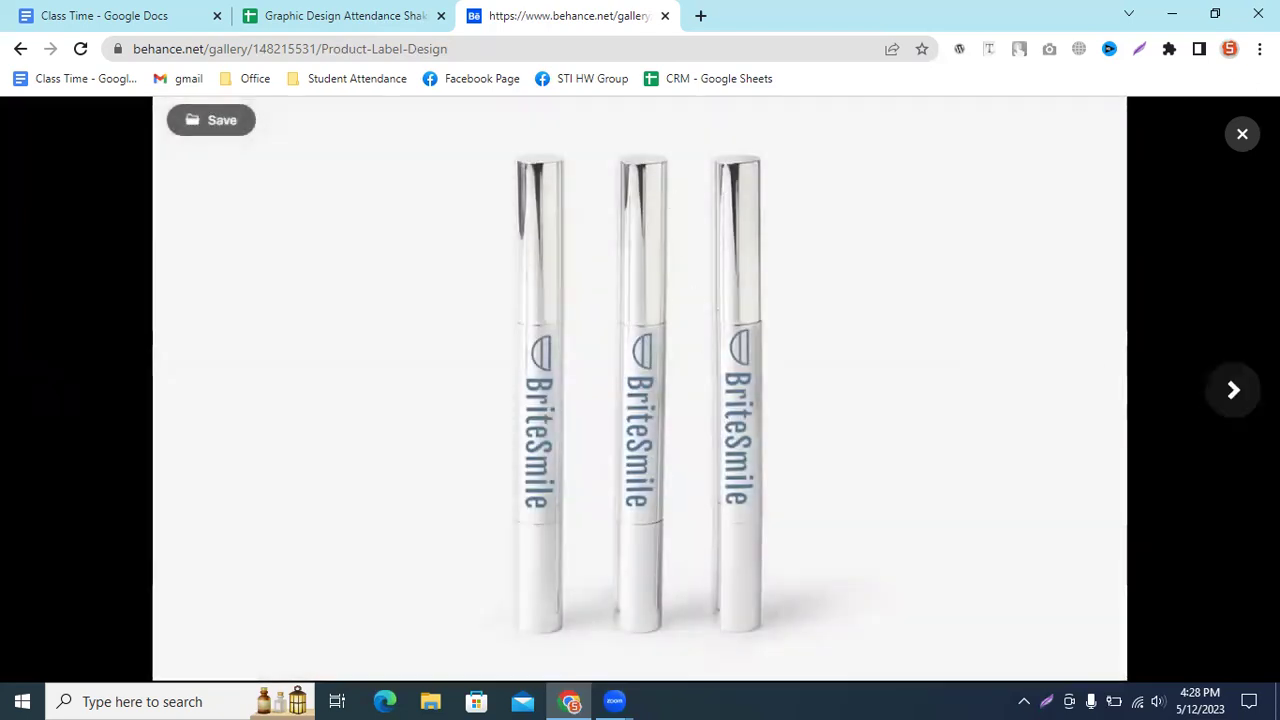
left_click(1228, 389)
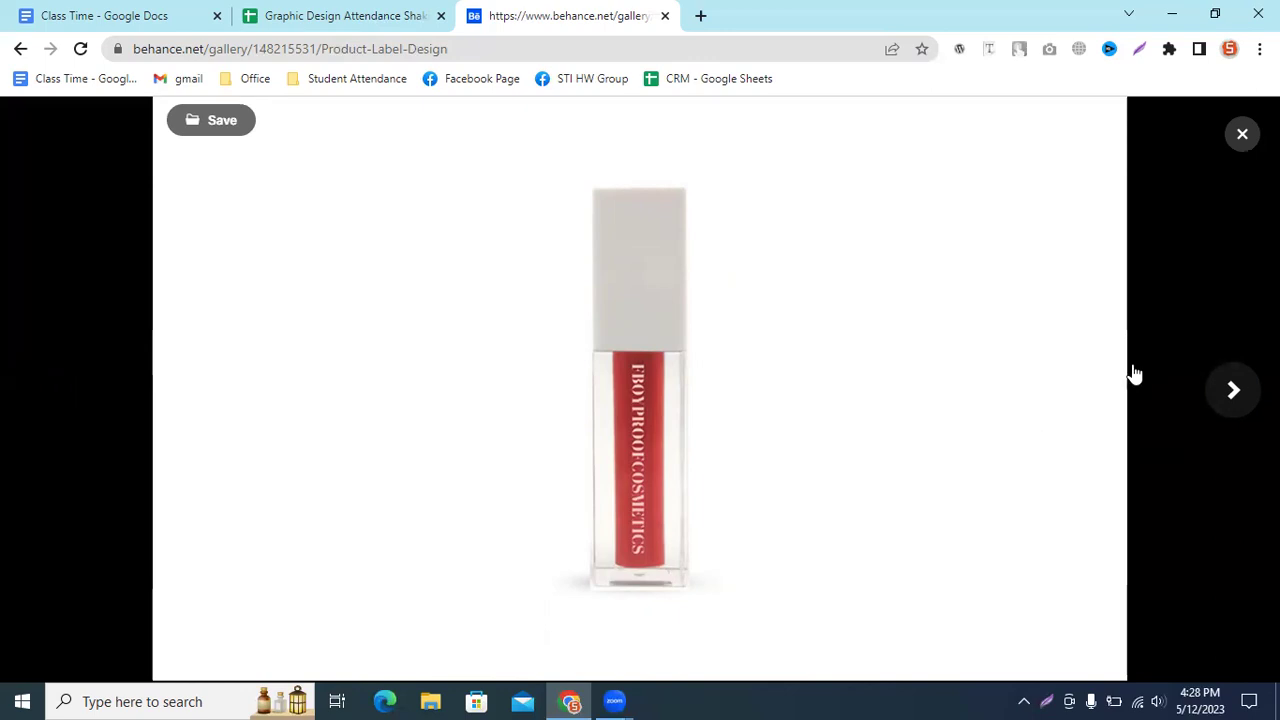
Step: Continue past the loaf-pan, battery, MEDO SPECIA jar and hand-held box to the Dr. Biechele sachets
left_click(1233, 390)
left_click(1233, 390)
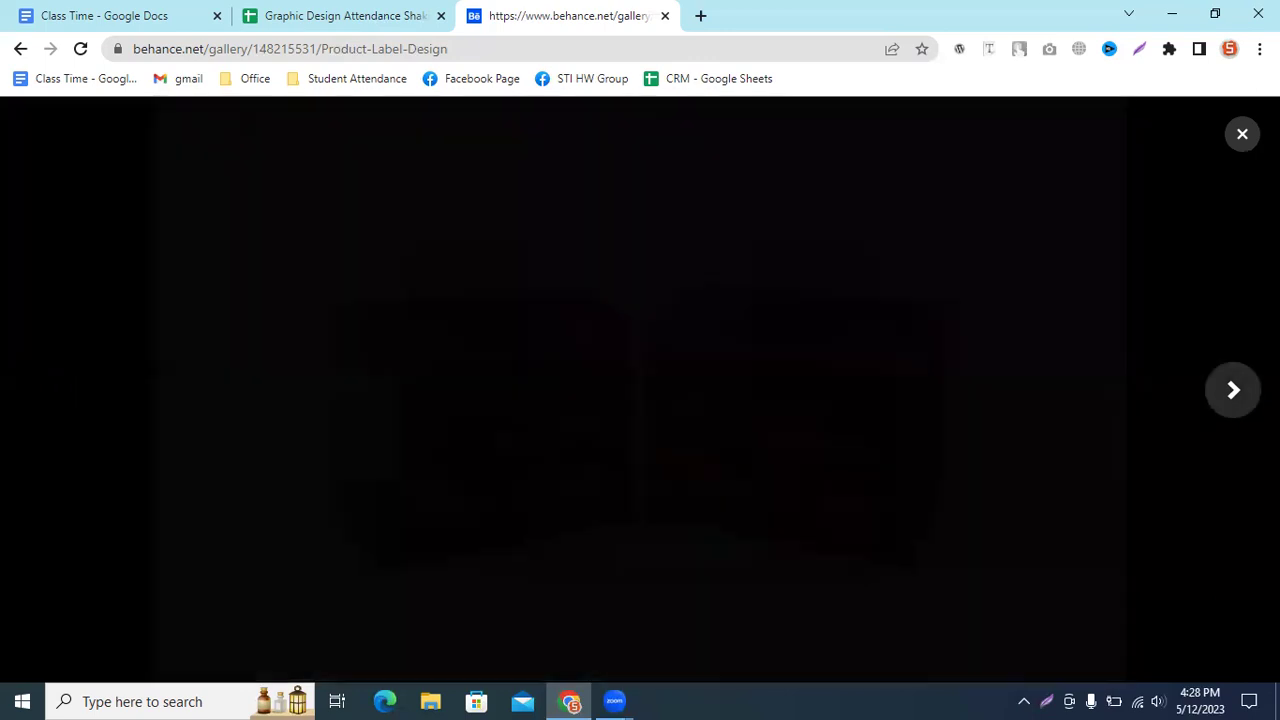
left_click(1233, 390)
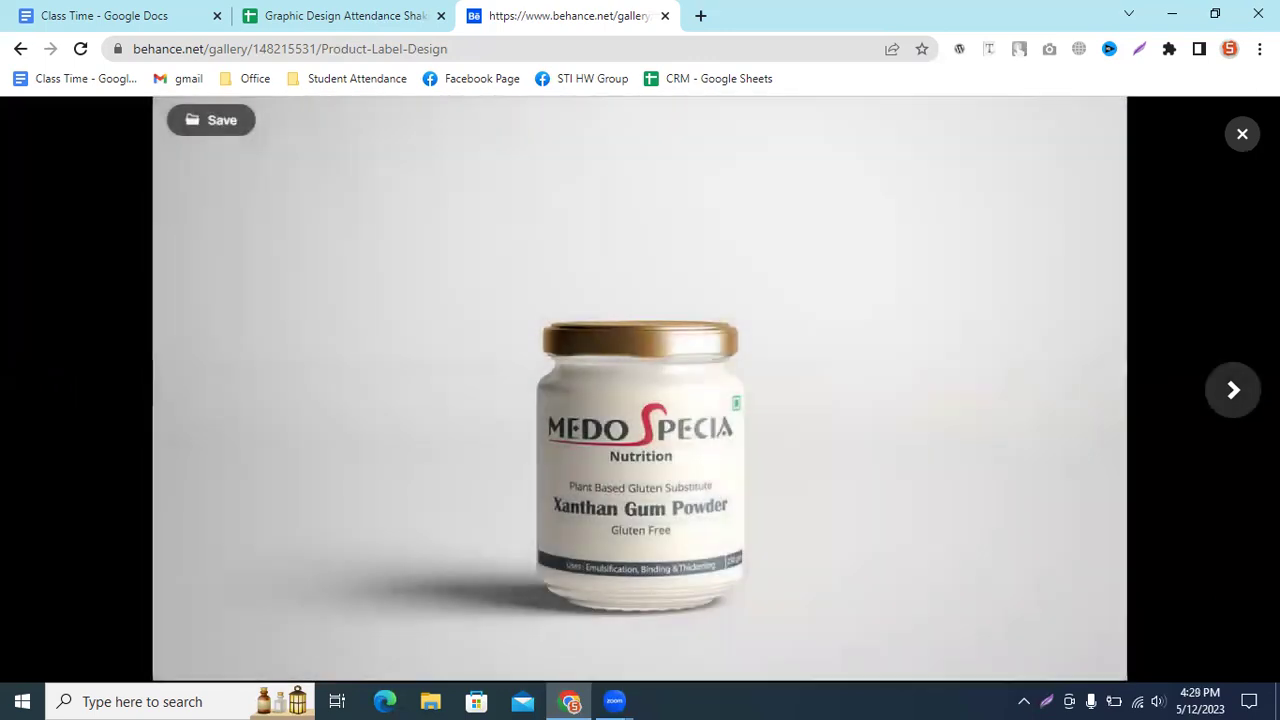
left_click(1233, 390)
left_click(40, 390)
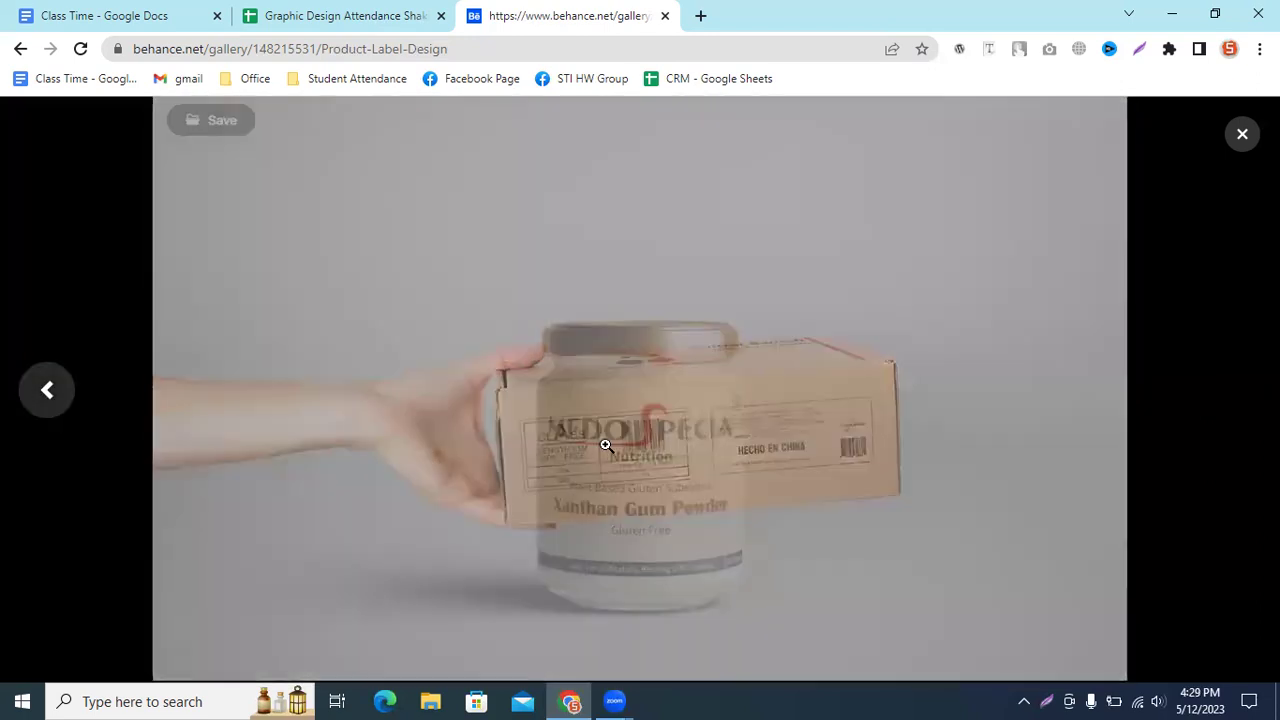
left_click(1236, 390)
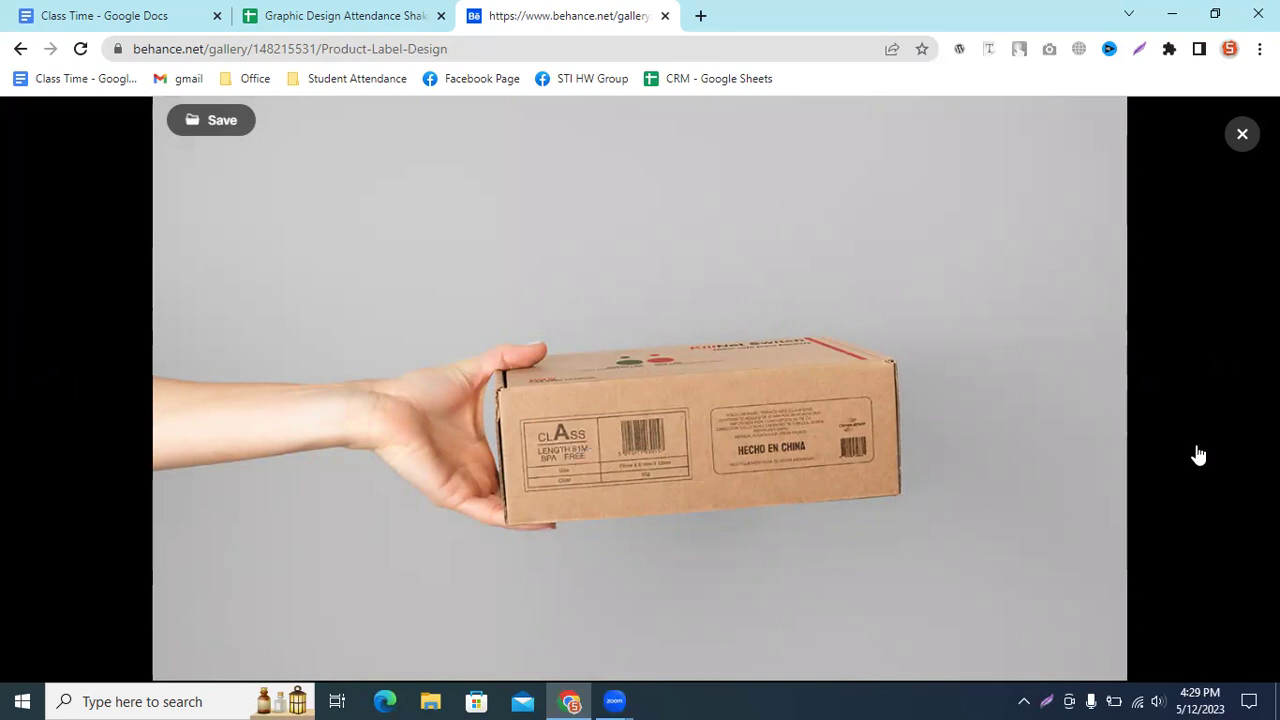
left_click(1240, 390)
left_click(1240, 390)
mouse_move(1199, 455)
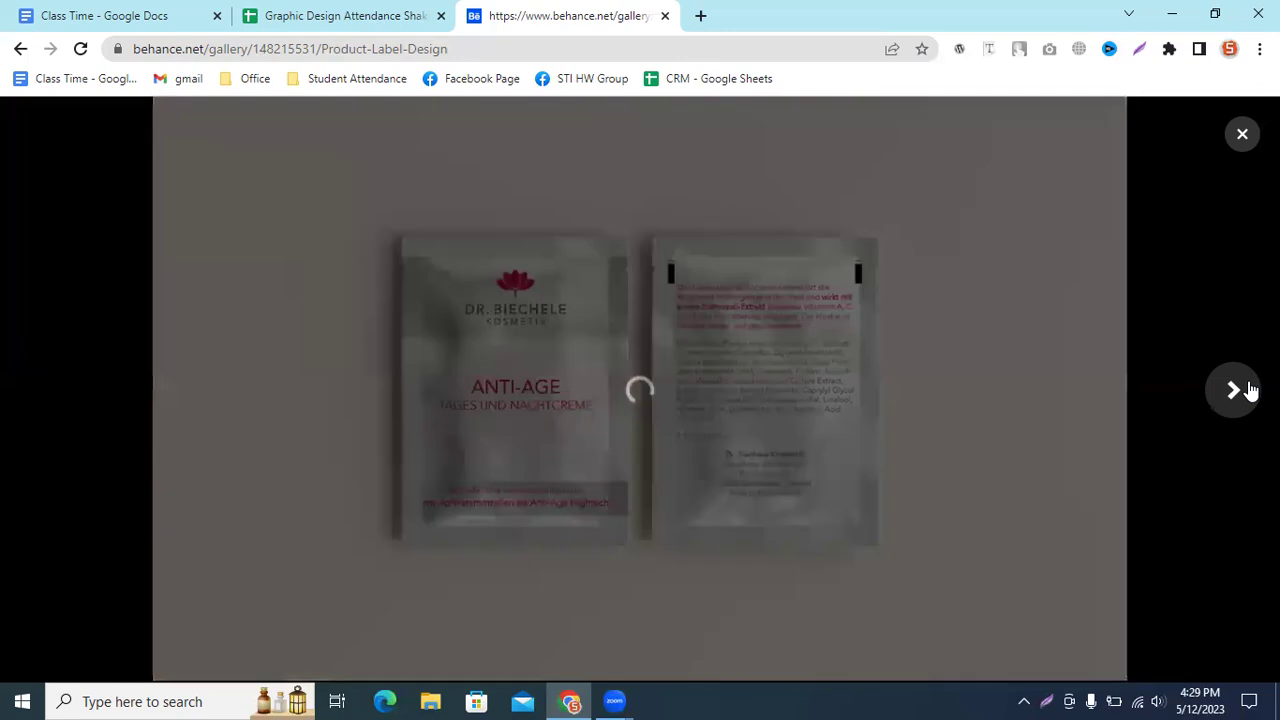
Step: Advance past the dropper bottles and black mbc bottle to the floral wipes-and-spray mockup
left_click(1240, 390)
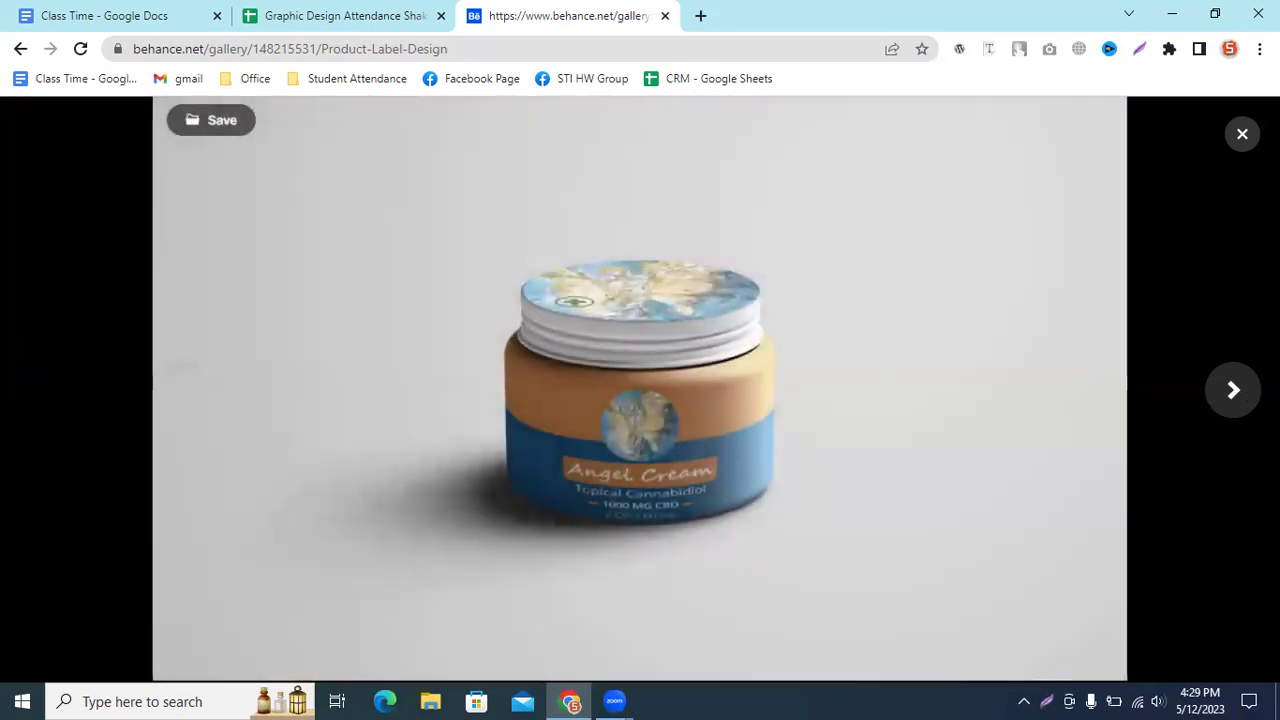
left_click(1240, 390)
left_click(1240, 390)
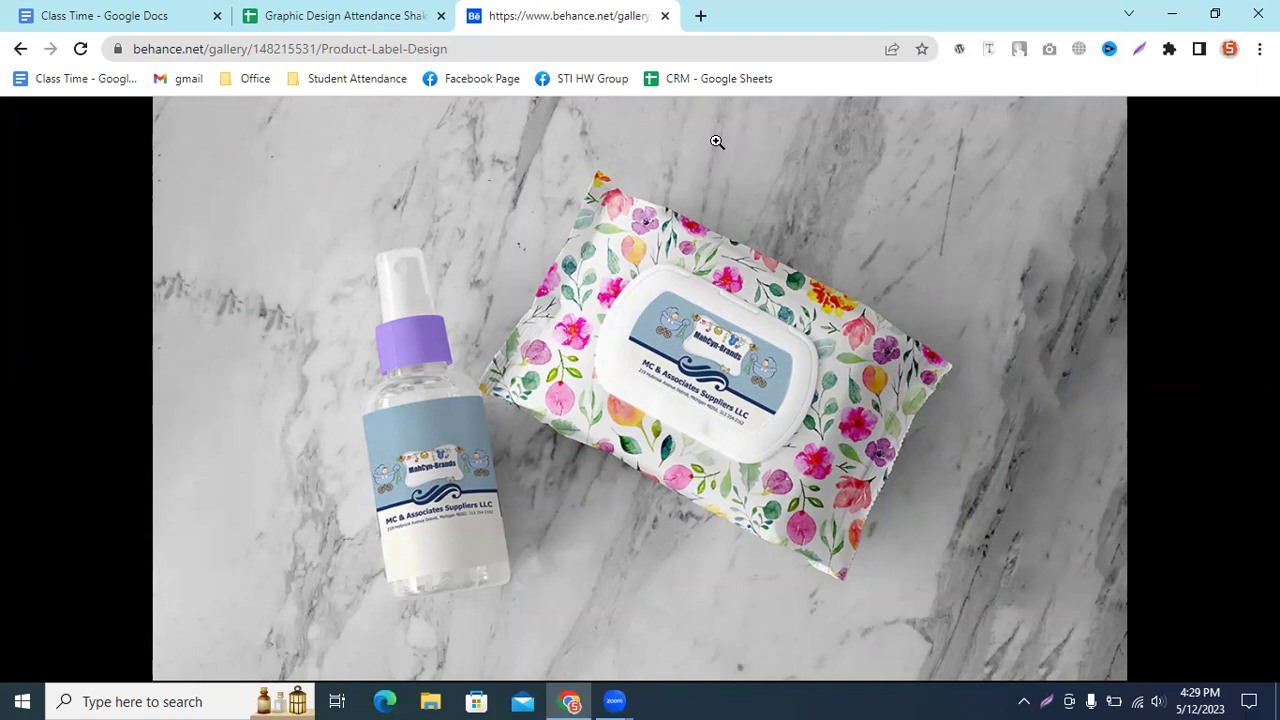
mouse_move(640, 390)
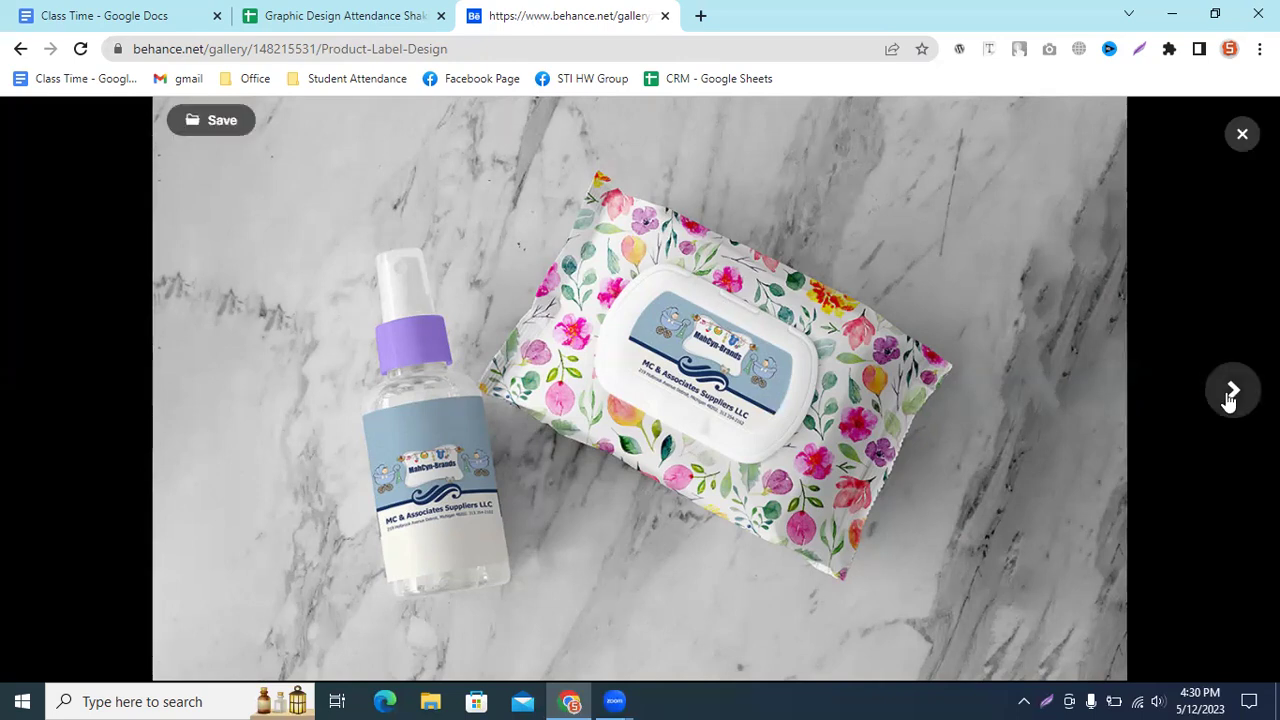
Step: Page through the supplement tub, pink spray cans and Crunchbury snack pouch images
left_click(1231, 394)
left_click(1231, 394)
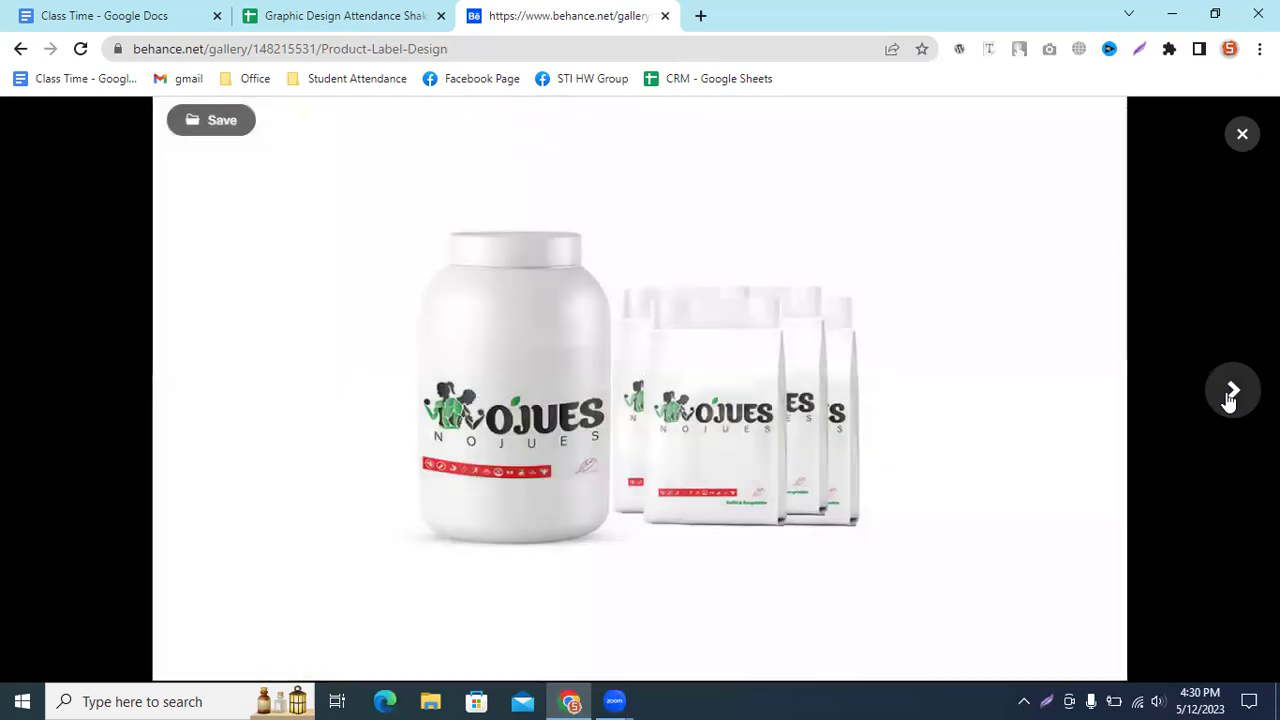
left_click(1231, 394)
left_click(1231, 394)
left_click(1231, 394)
left_click(1231, 394)
left_click(1230, 394)
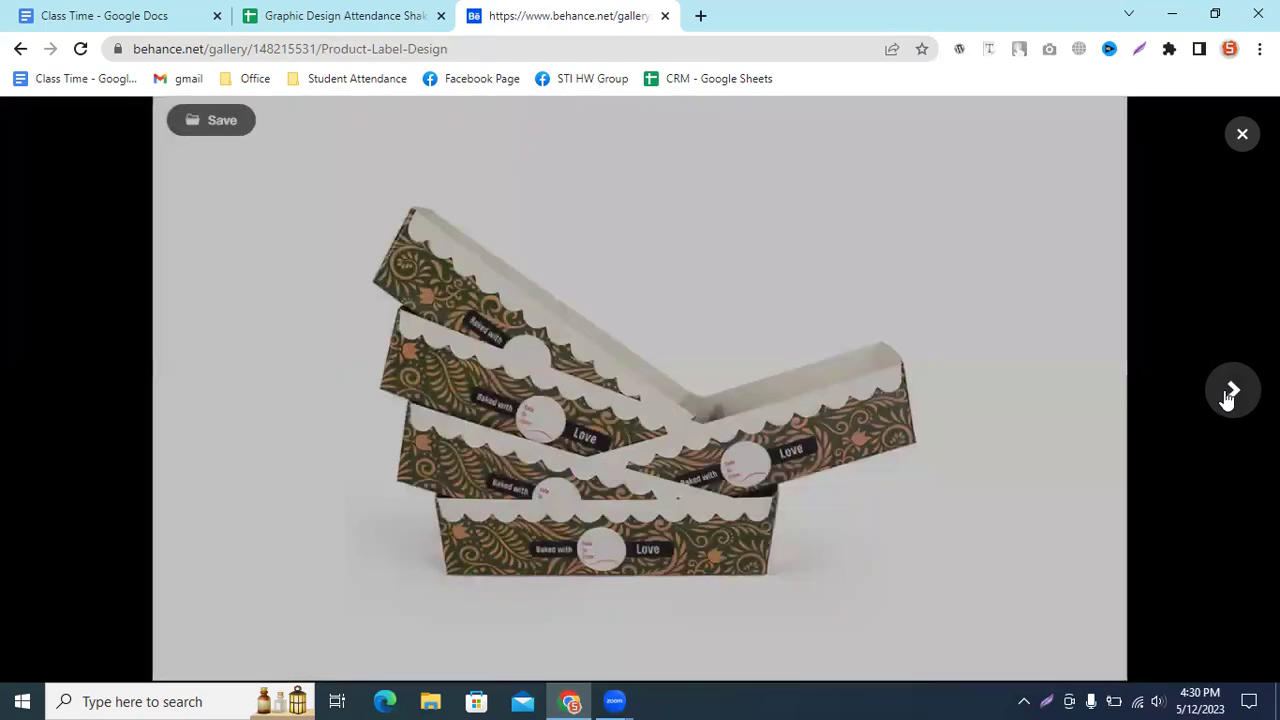
left_click(1231, 394)
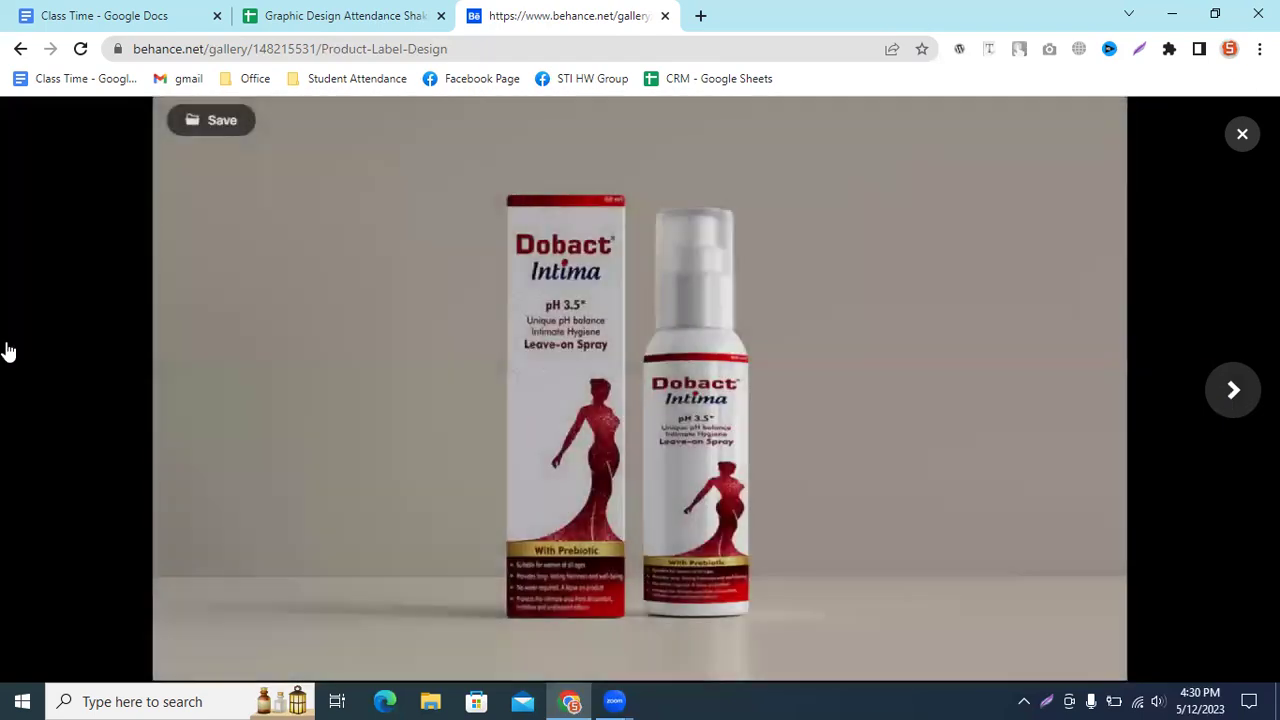
left_click(40, 390)
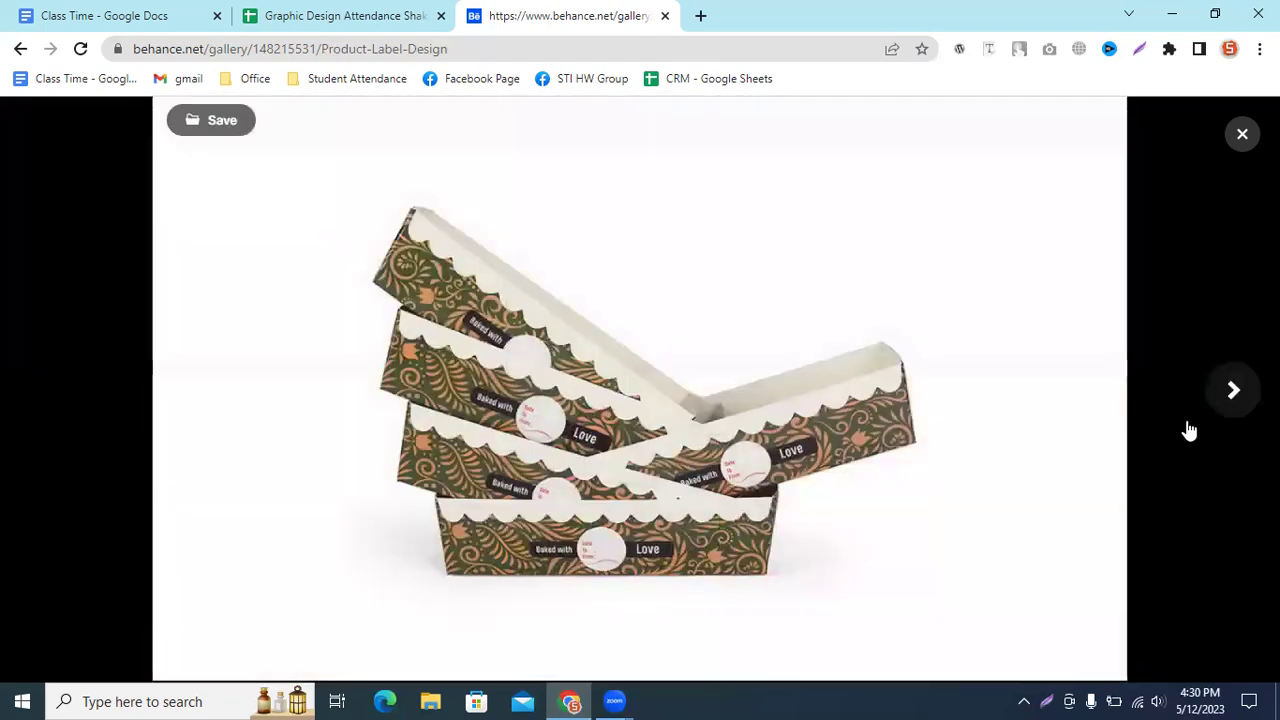
Step: Continue past the Eye Serum, wine bottle and Medo Specia jar to the final Tredofyall box image
left_click(1210, 400)
left_click(1210, 400)
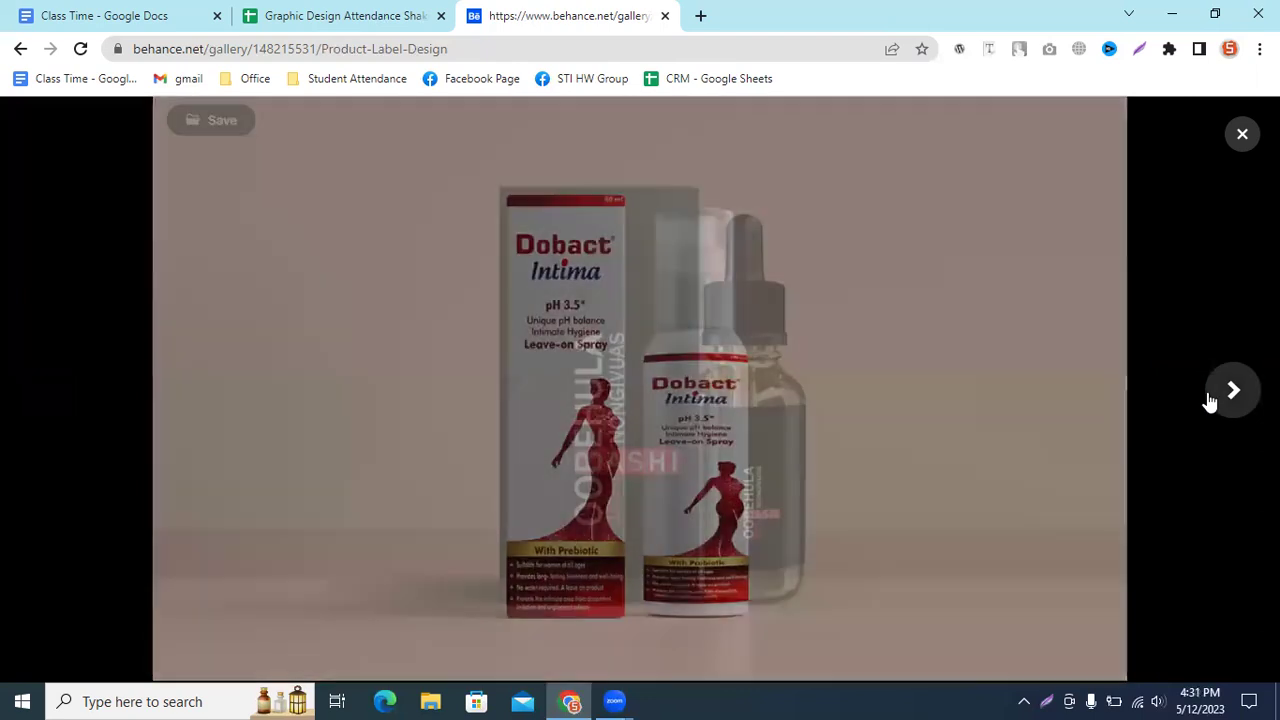
left_click(1210, 400)
left_click(1210, 400)
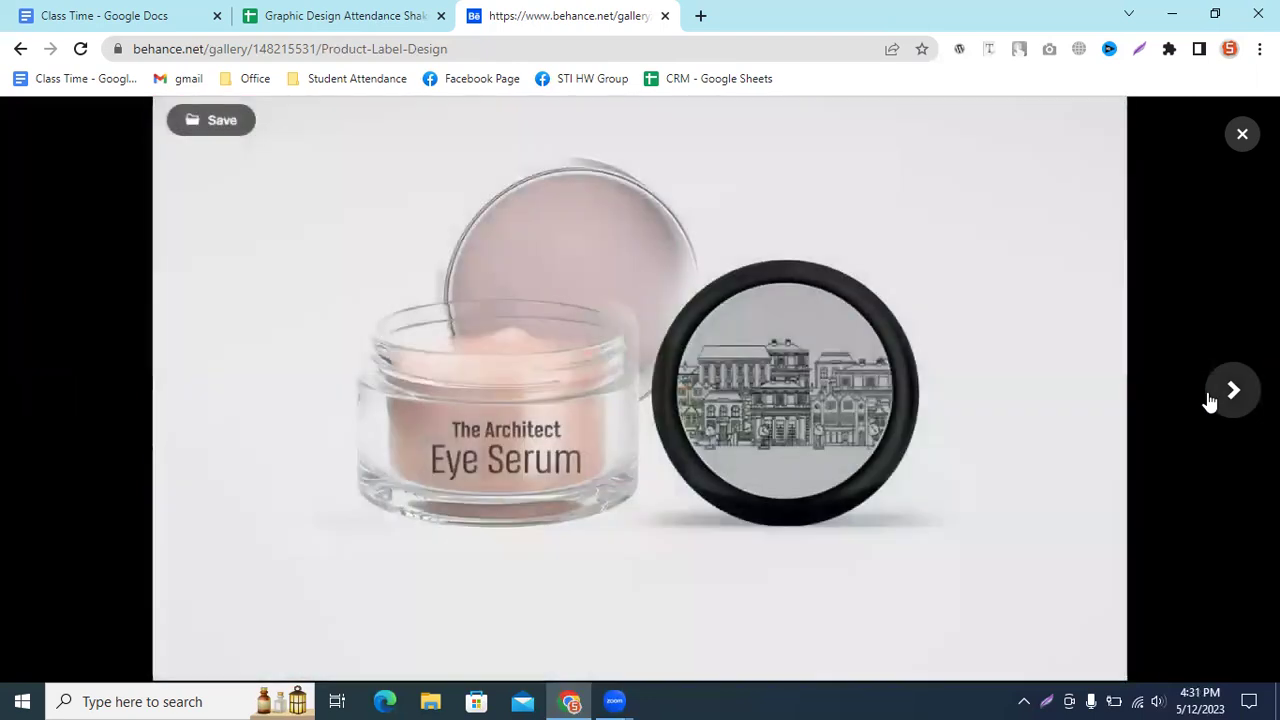
left_click(1210, 400)
left_click(1210, 400)
left_click(1210, 400)
left_click(9, 410)
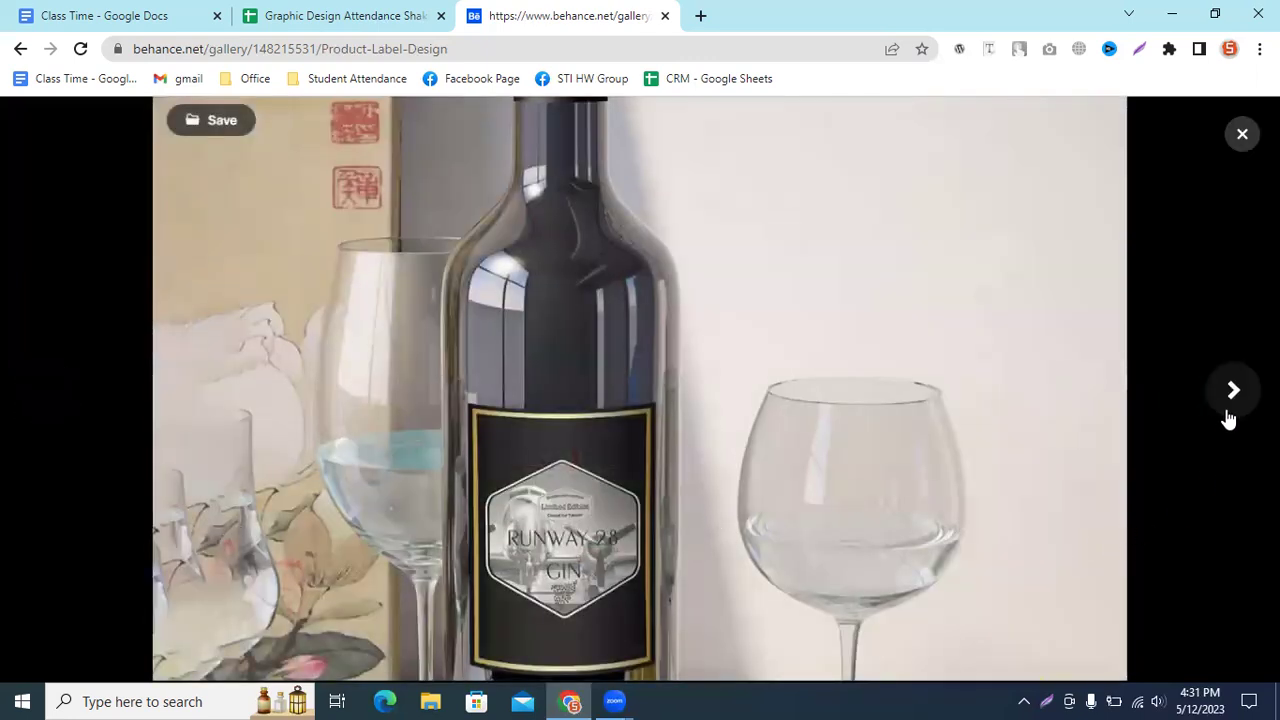
left_click(1238, 388)
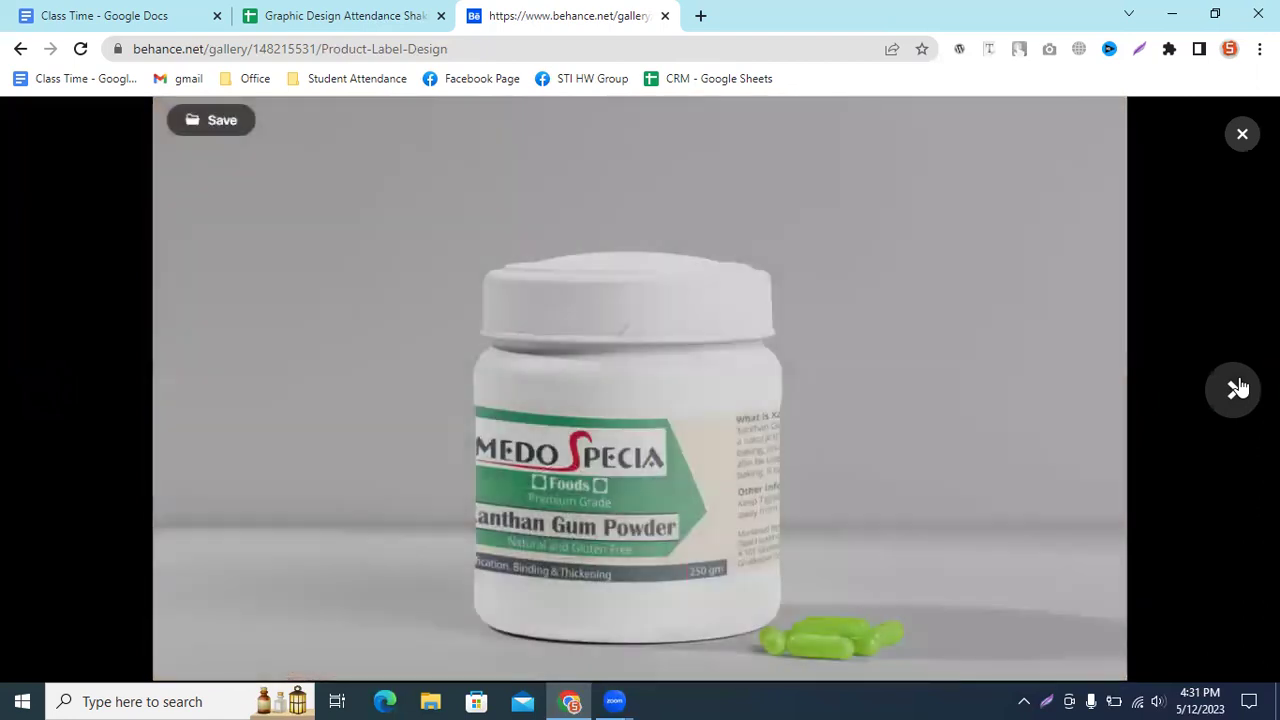
left_click(1238, 388)
left_click(1238, 388)
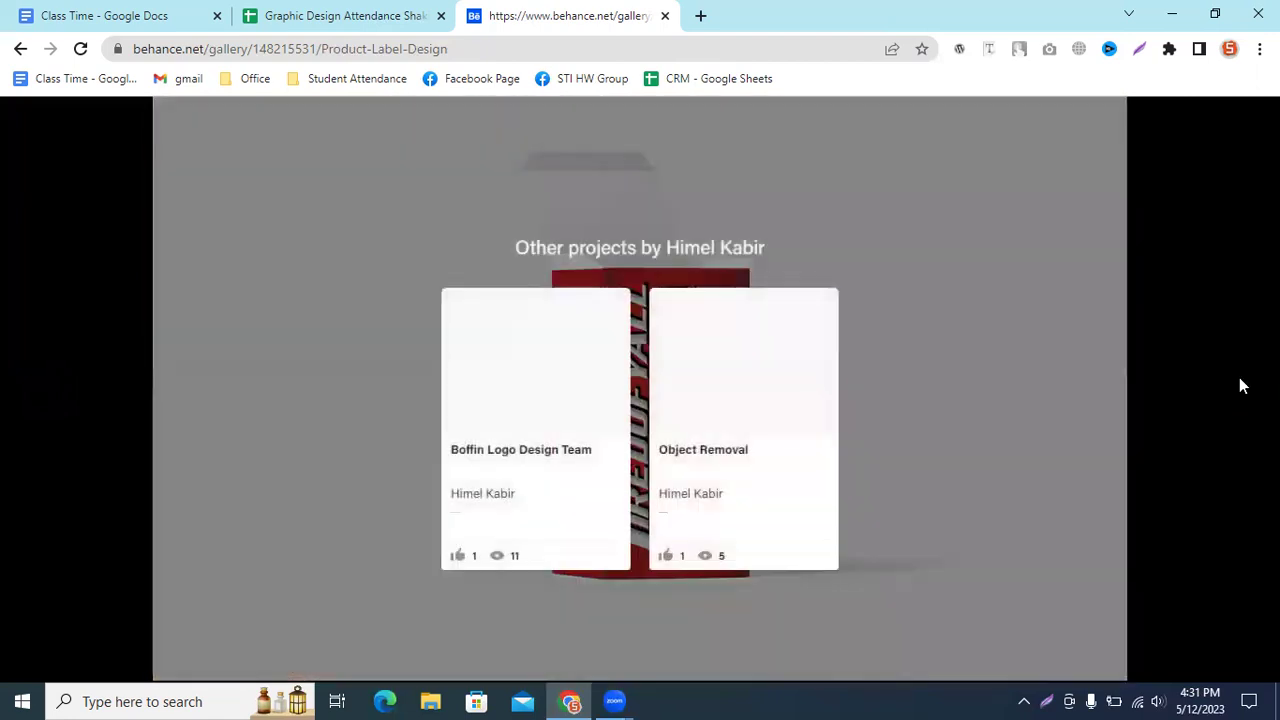
key("Left")
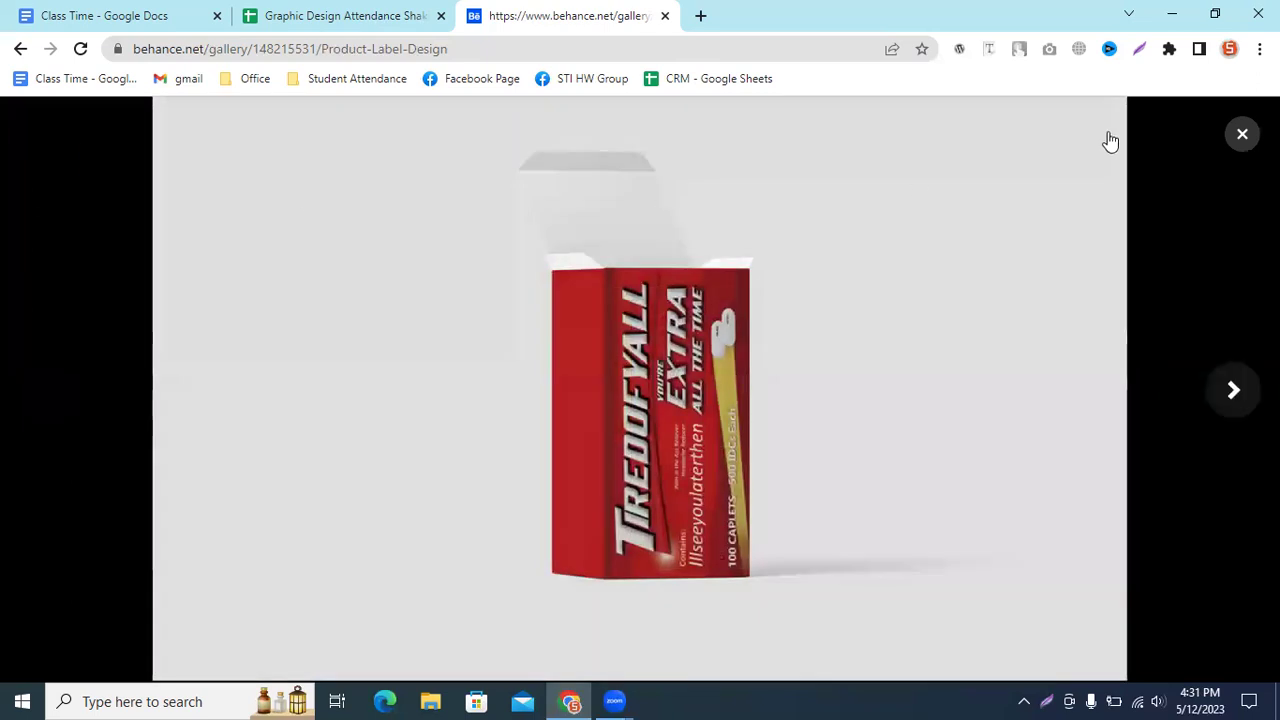
Step: Close the image viewer and scroll through the Product Label Design project grid
left_click(1242, 134)
scroll(893, 524, "down", 3)
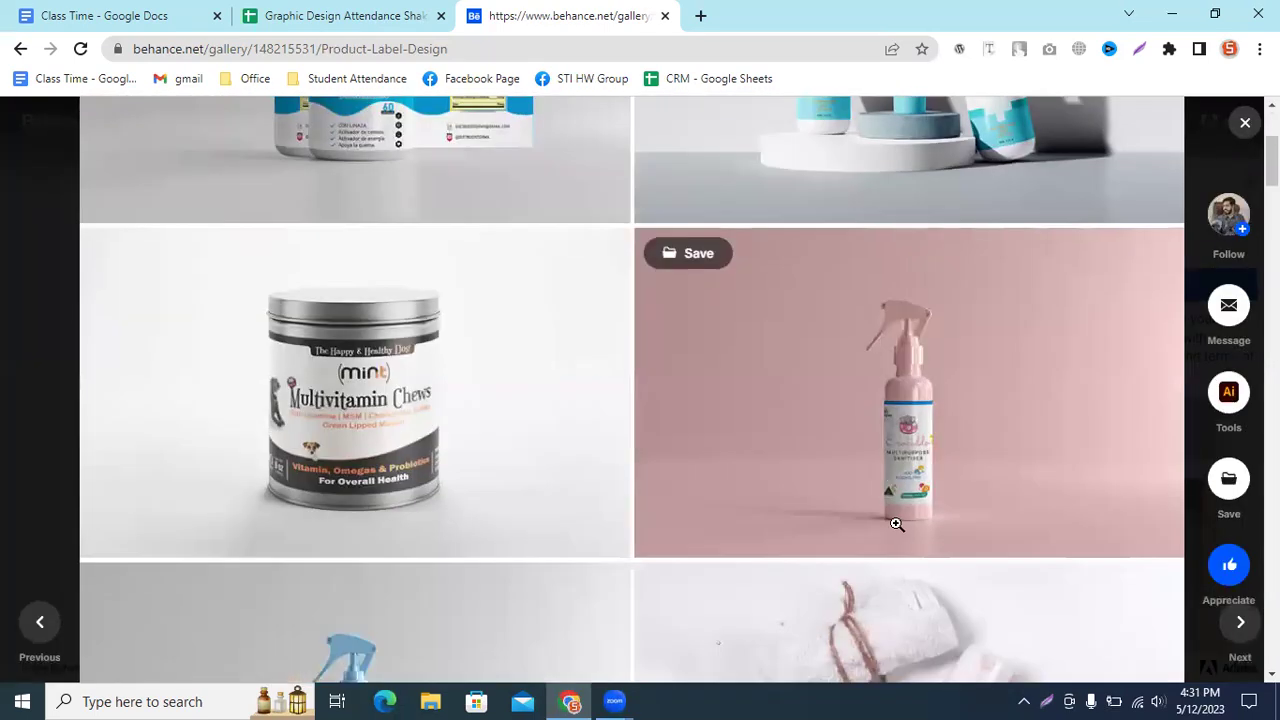
scroll(897, 524, "down", 3)
scroll(897, 524, "down", 3)
scroll(897, 524, "down", 3)
scroll(900, 524, "down", 3)
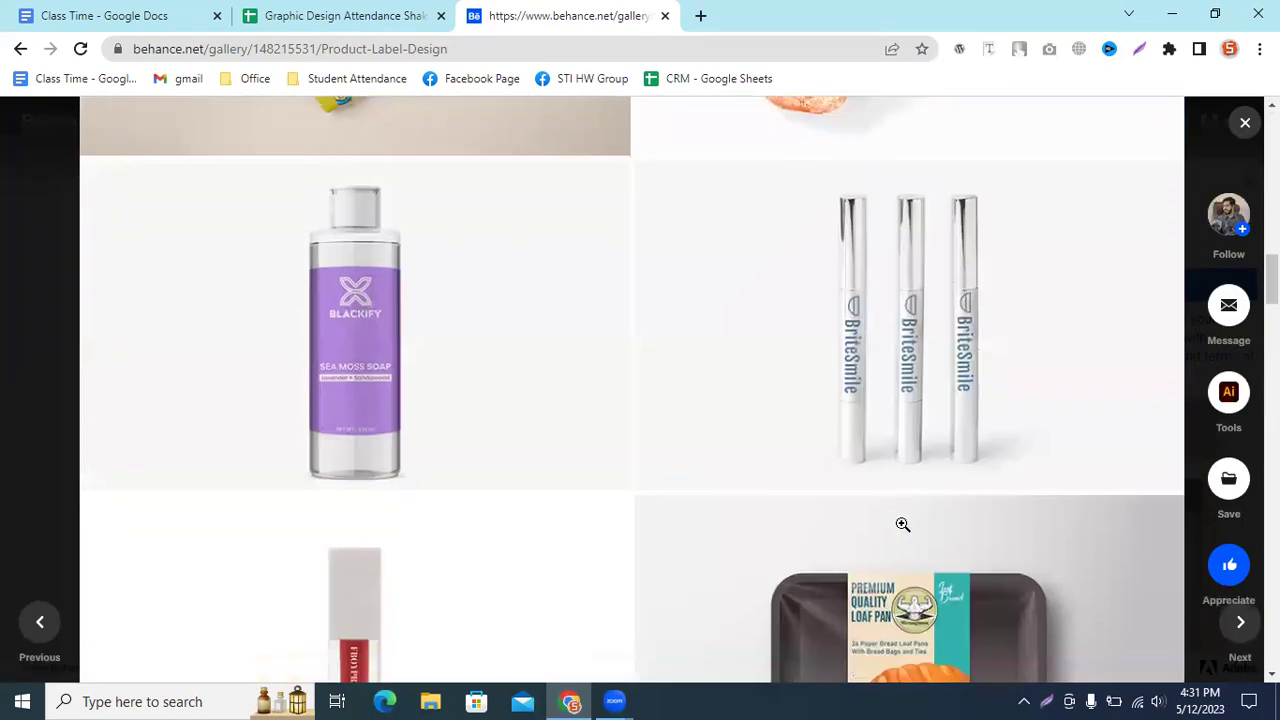
scroll(902, 524, "up", 3)
scroll(903, 530, "up", 5)
scroll(814, 520, "up", 5)
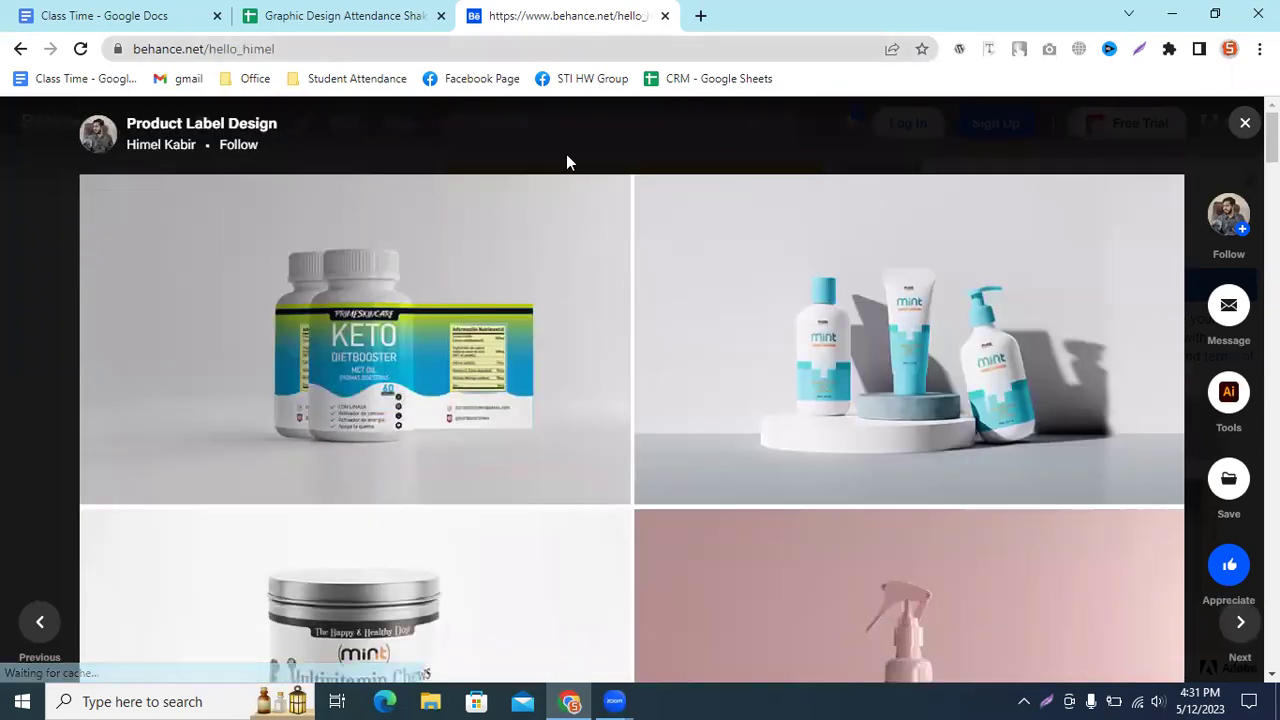
Step: Go to facebook.com in a new browser tab
key("ctrl+t")
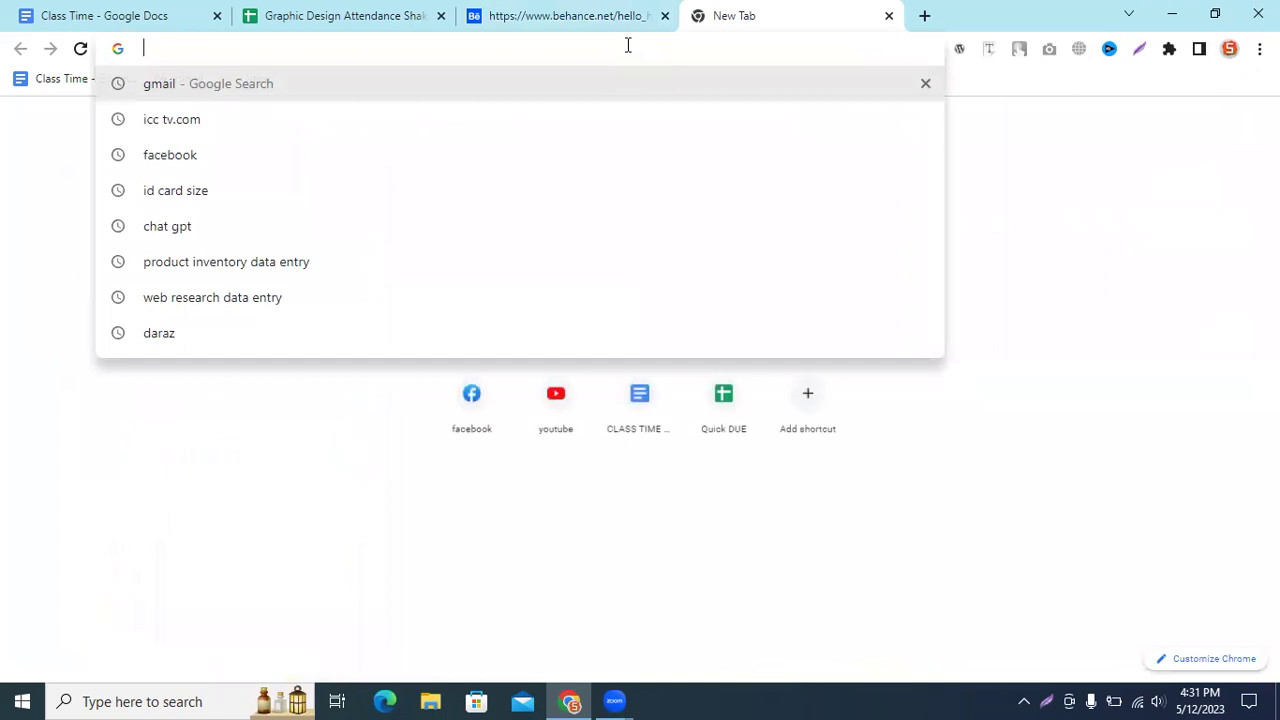
type("f")
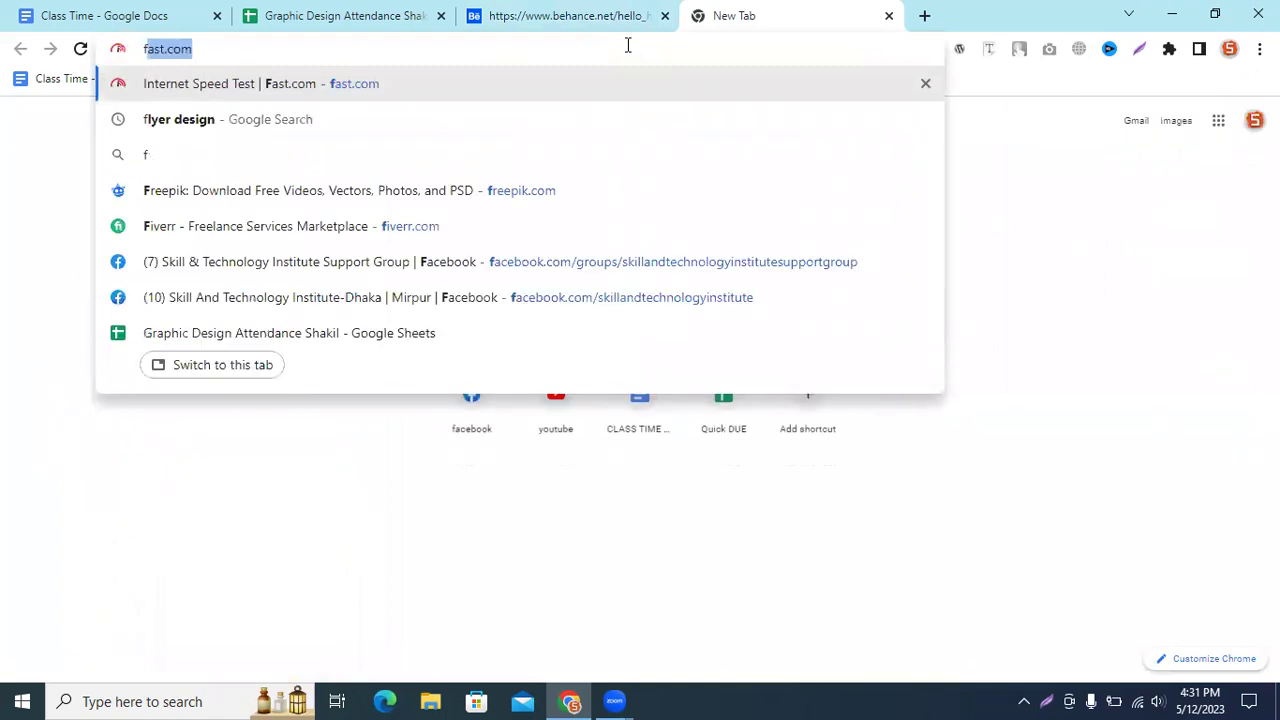
type("ace")
key("Return")
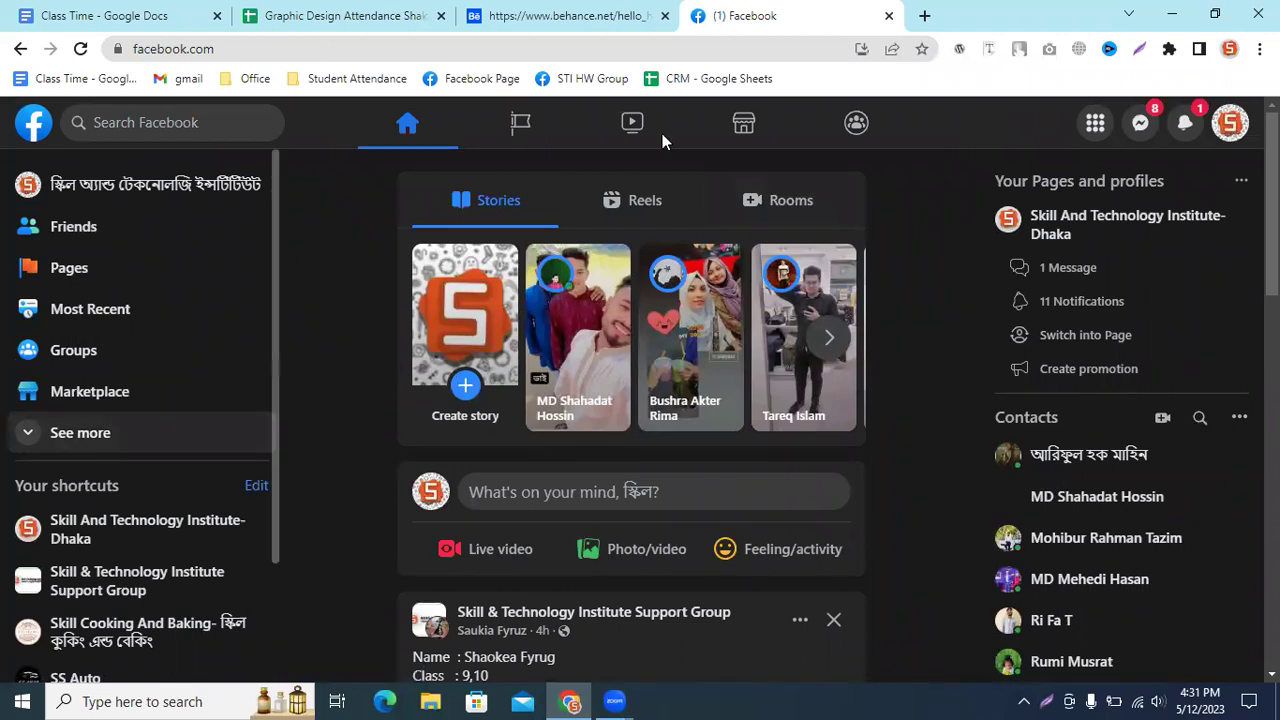
Step: Search Facebook for "boffin team", correcting the typos along the way
left_click(145, 122)
type("boffie")
key("BackSpace")
type("n")
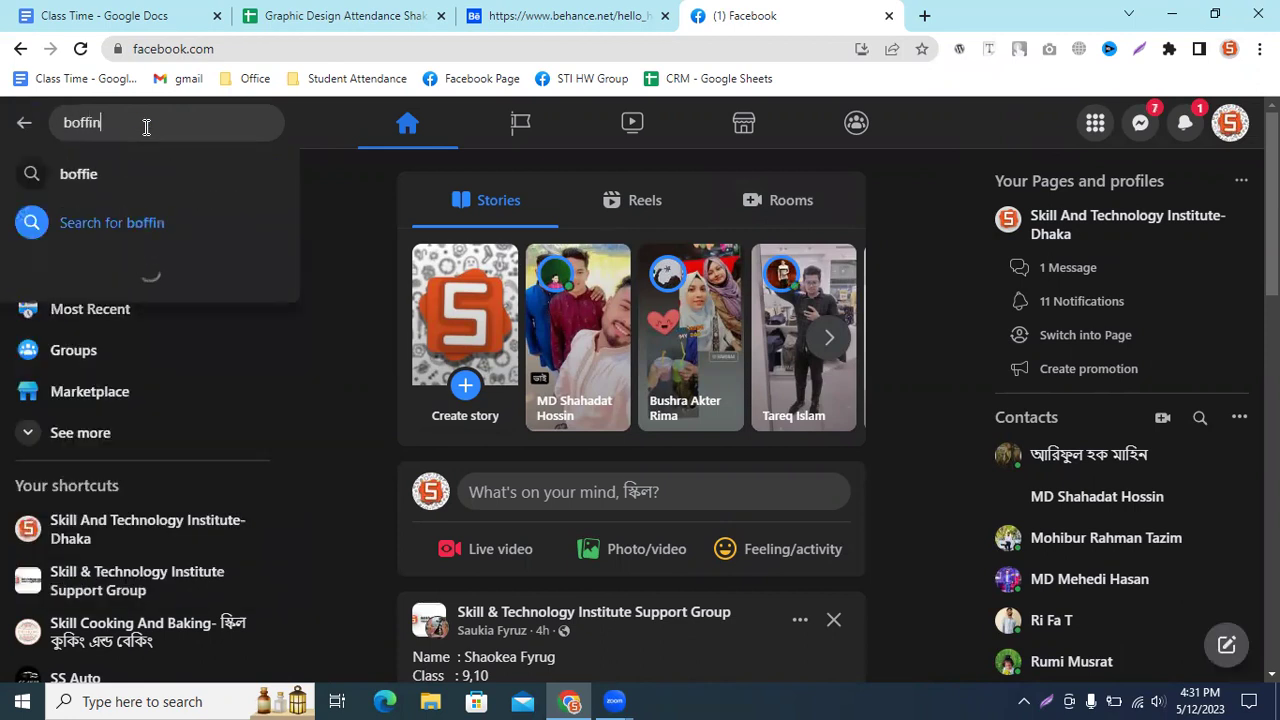
type(".te")
key("BackSpace")
key("BackSpace")
key("BackSpace")
type("tea")
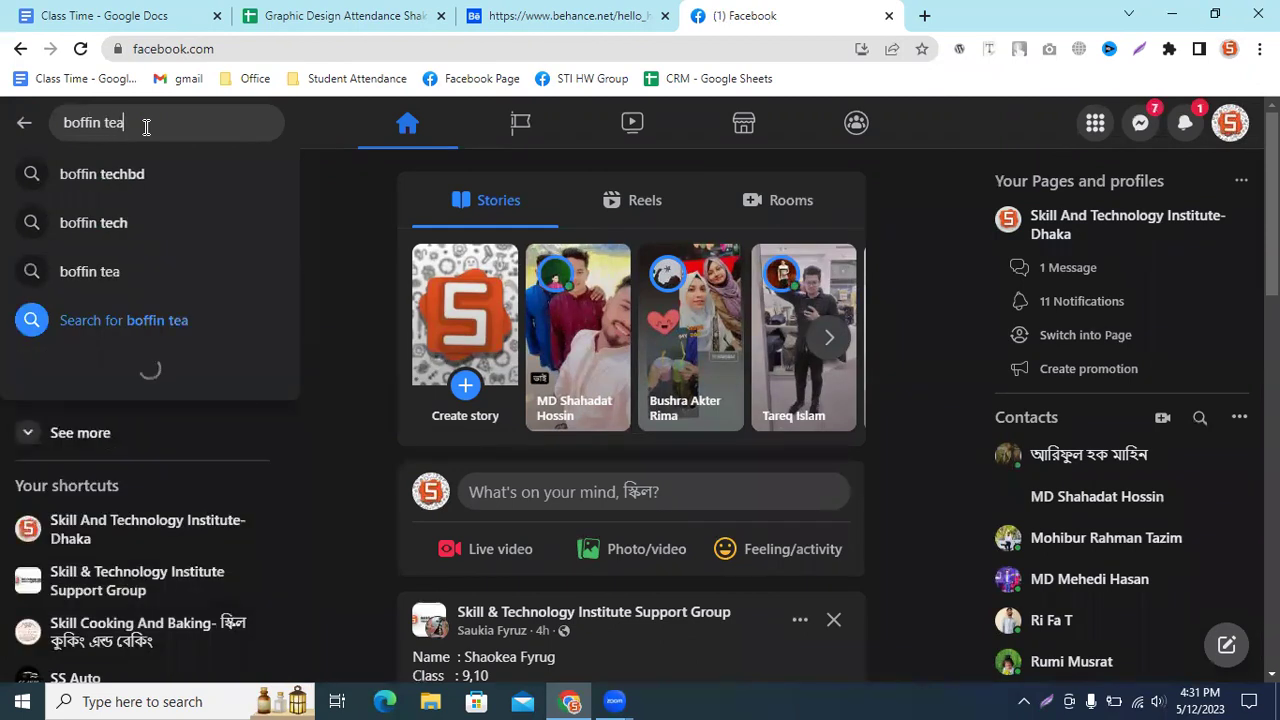
type("m")
key("Escape")
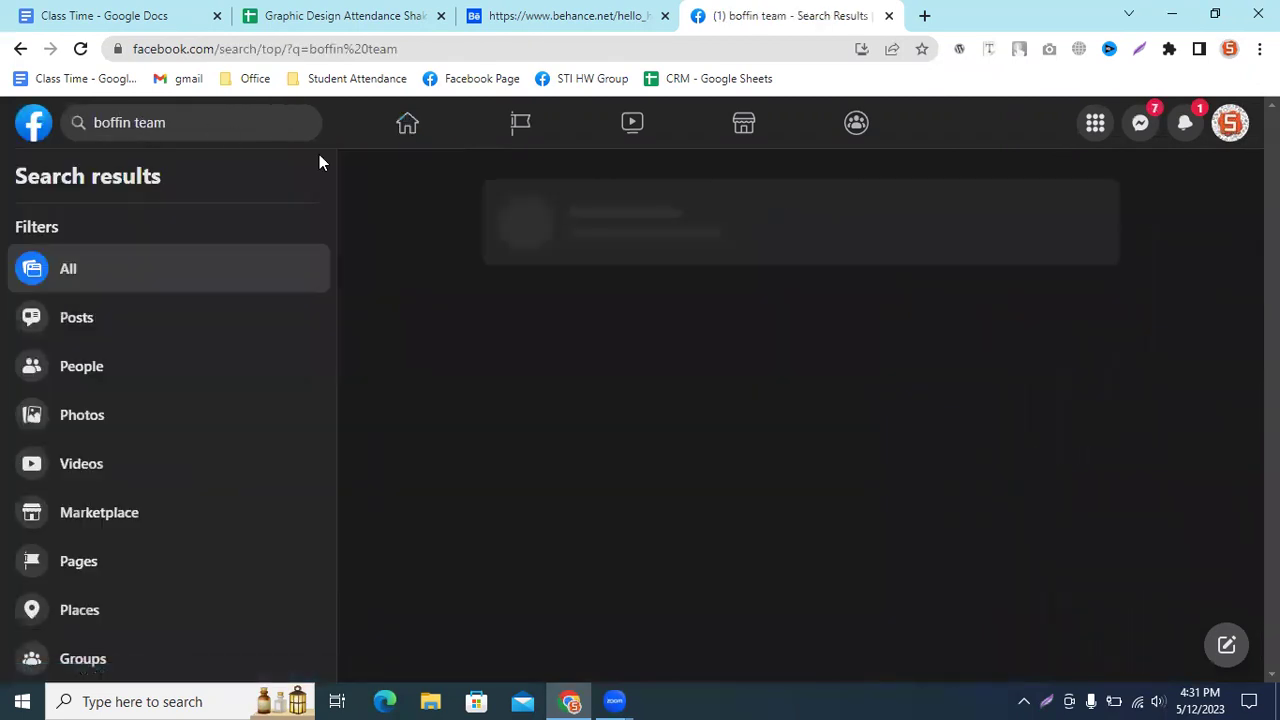
Step: Open the Boffin Team page from the search results and scroll through its first posts
left_click(588, 218)
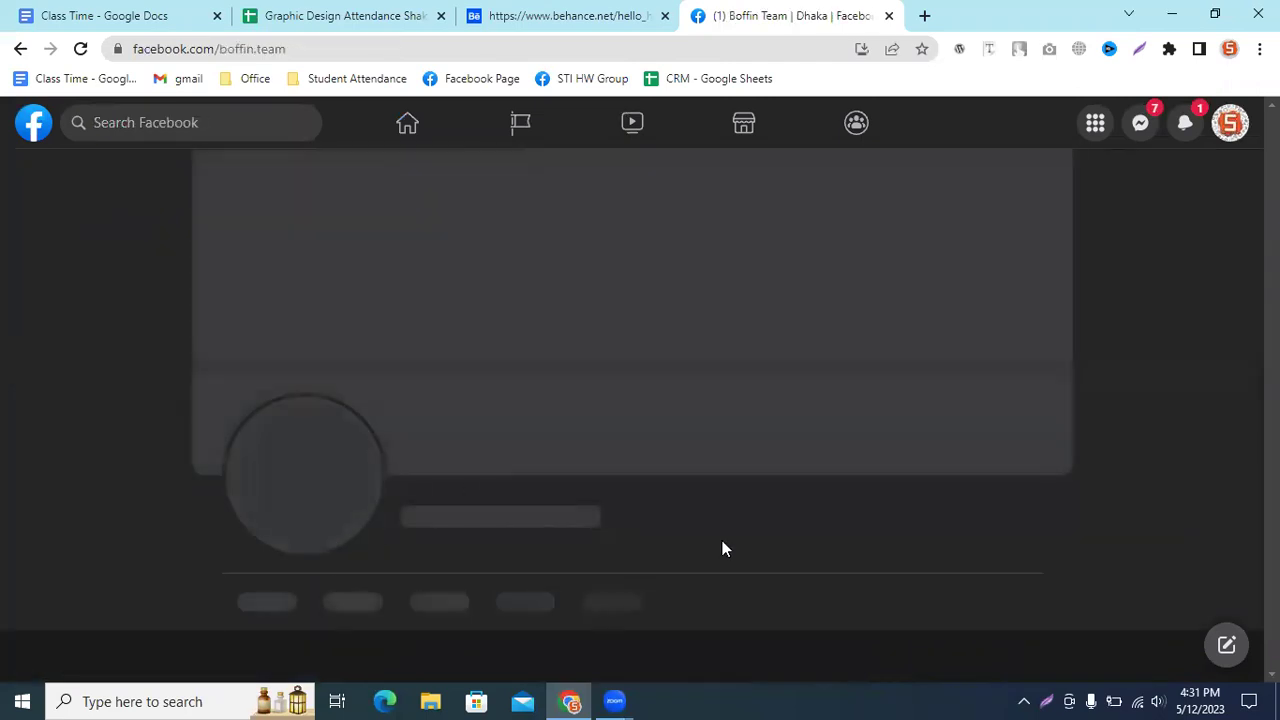
scroll(725, 450, "down", 2)
scroll(725, 450, "down", 2)
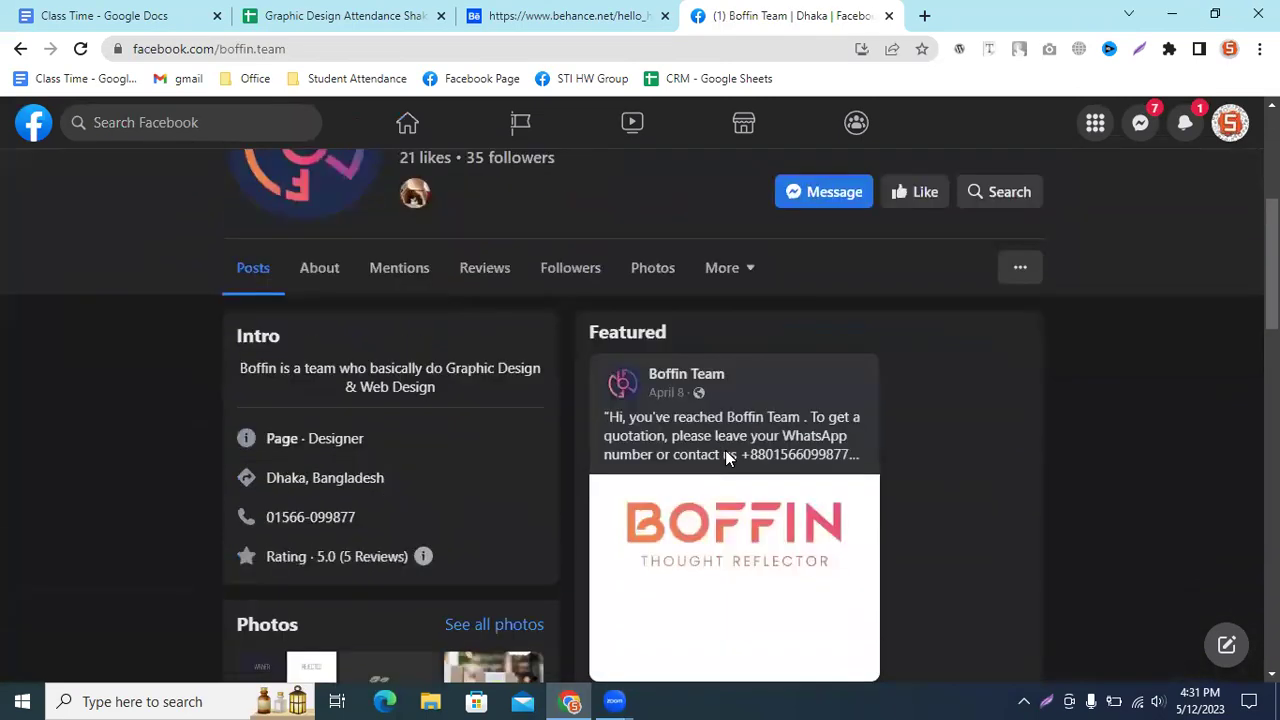
scroll(725, 450, "down", 2)
scroll(727, 457, "down", 2)
scroll(727, 457, "down", 3)
scroll(727, 457, "down", 2)
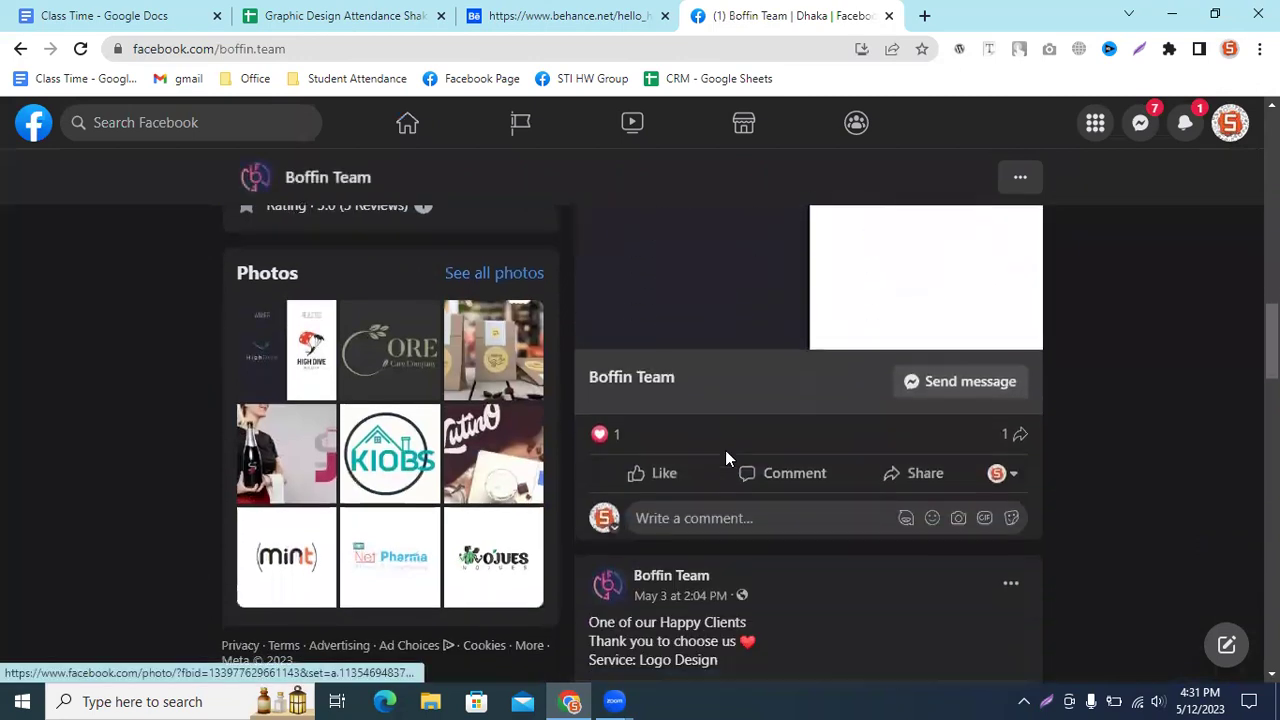
scroll(727, 457, "down", 3)
scroll(730, 461, "down", 3)
scroll(733, 454, "down", 3)
scroll(735, 458, "down", 3)
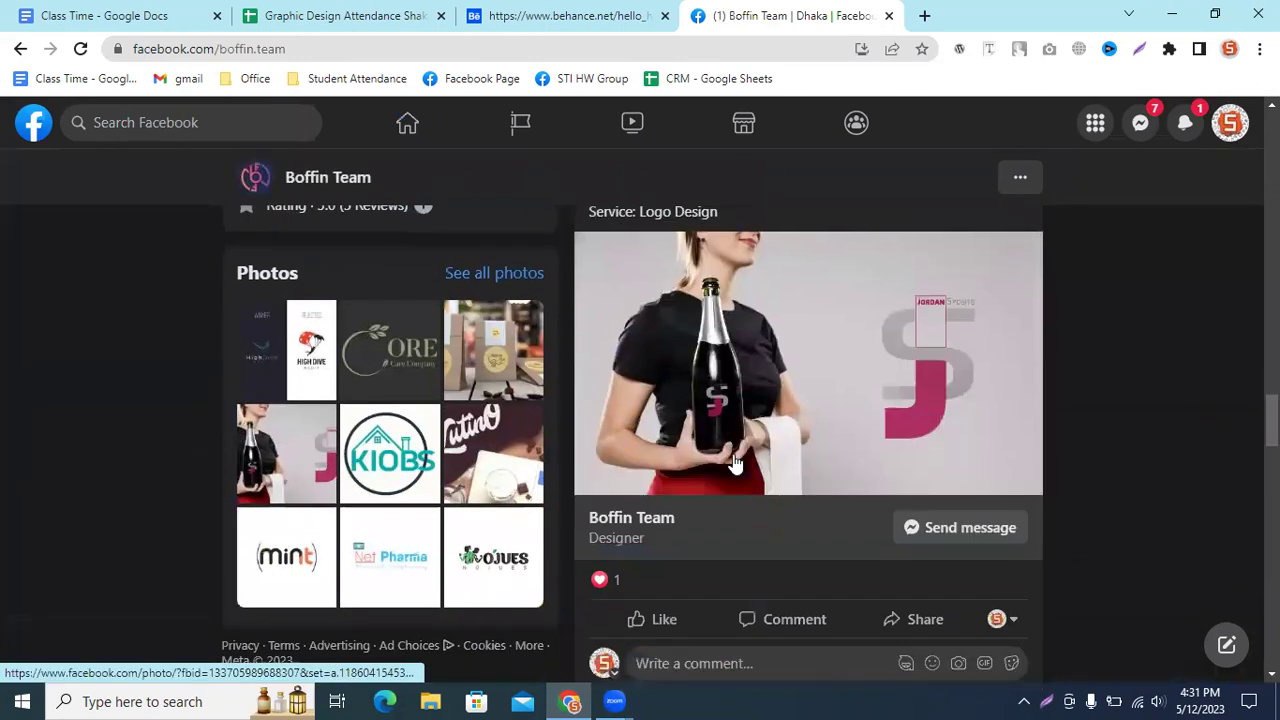
scroll(740, 462, "up", 3)
scroll(740, 458, "down", 3)
scroll(740, 454, "up", 3)
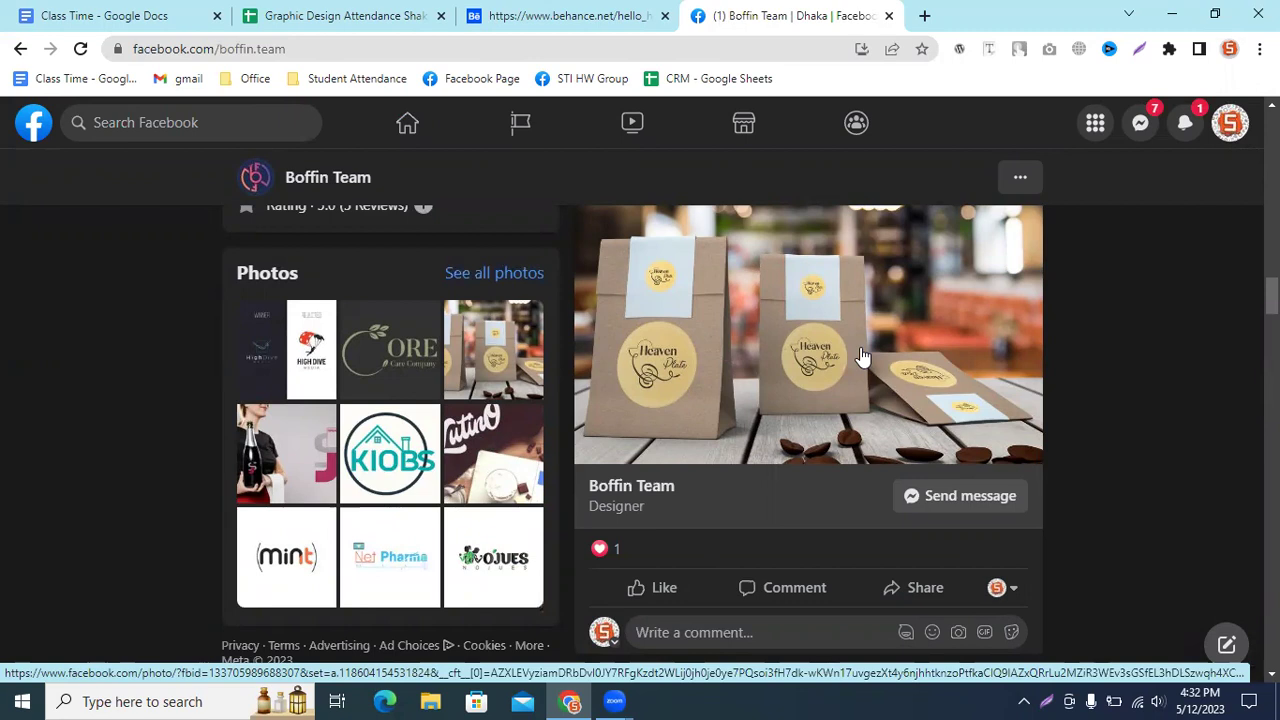
Step: Scroll the feed past the Net Pharma post to the Shrubs & Herbs coffee-cup design
scroll(862, 355, "down", 3)
scroll(860, 347, "down", 2)
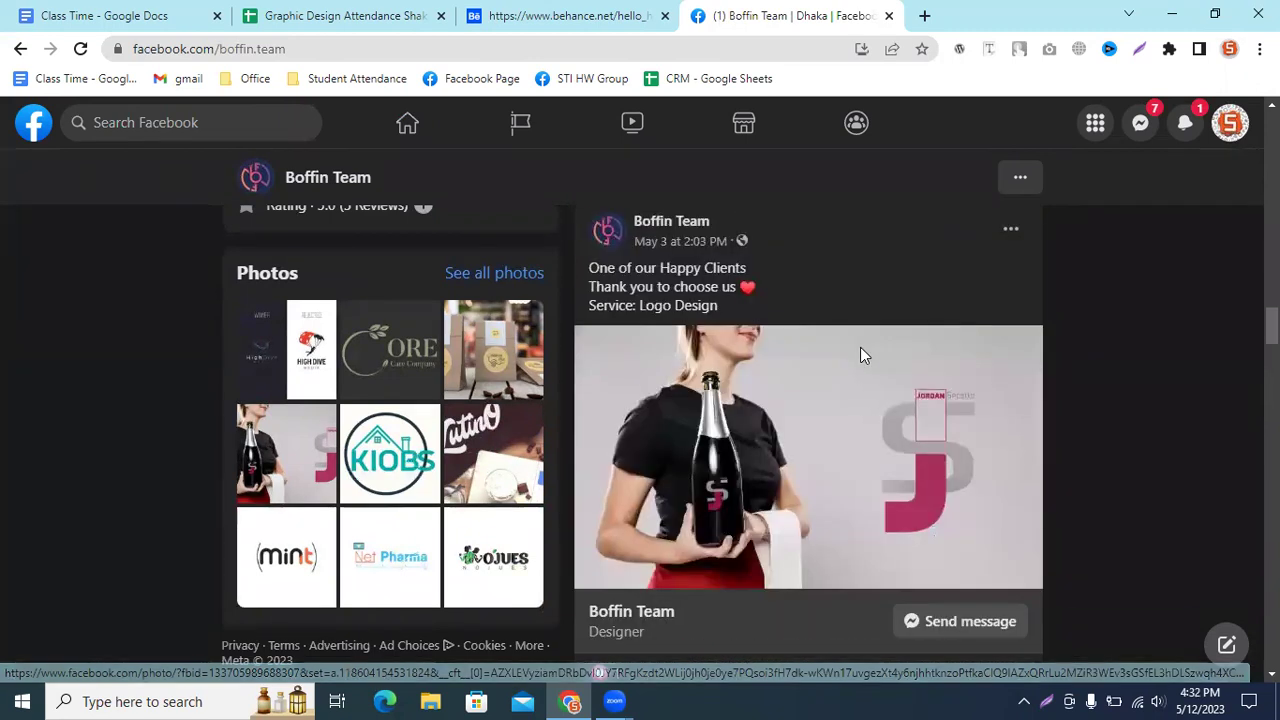
scroll(700, 370, "down", 4)
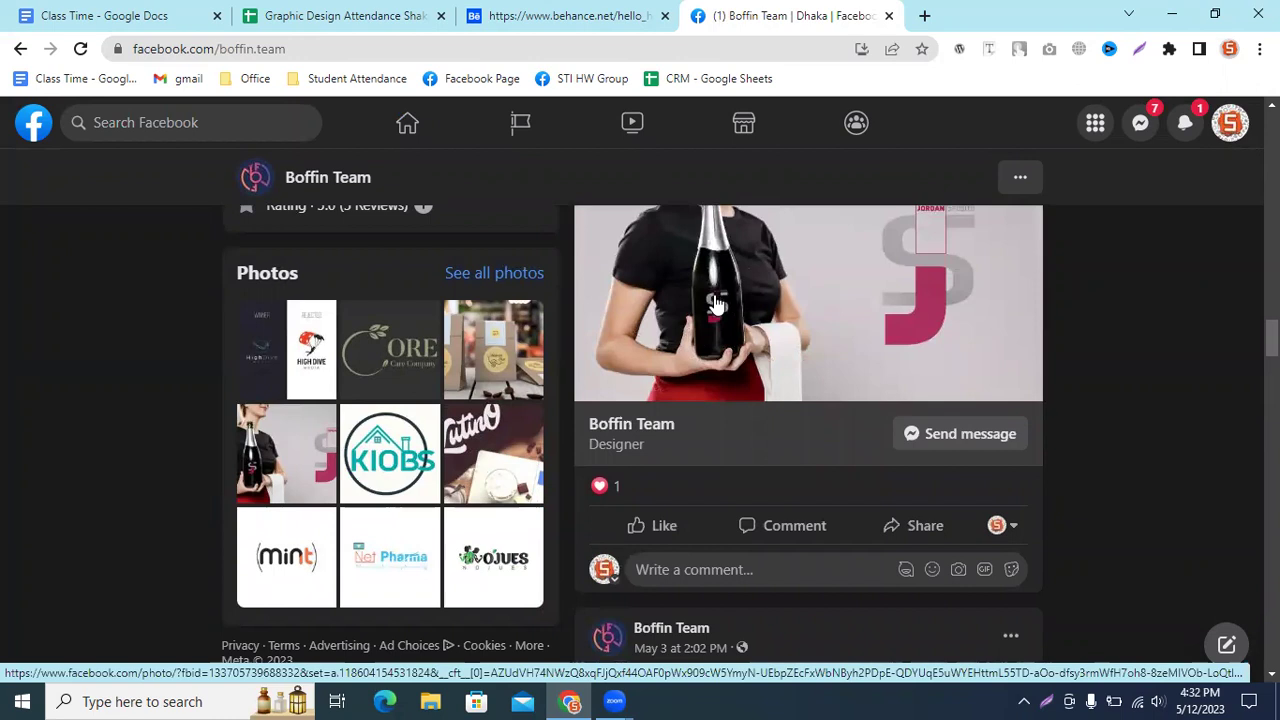
scroll(716, 312, "down", 1)
scroll(716, 312, "down", 3)
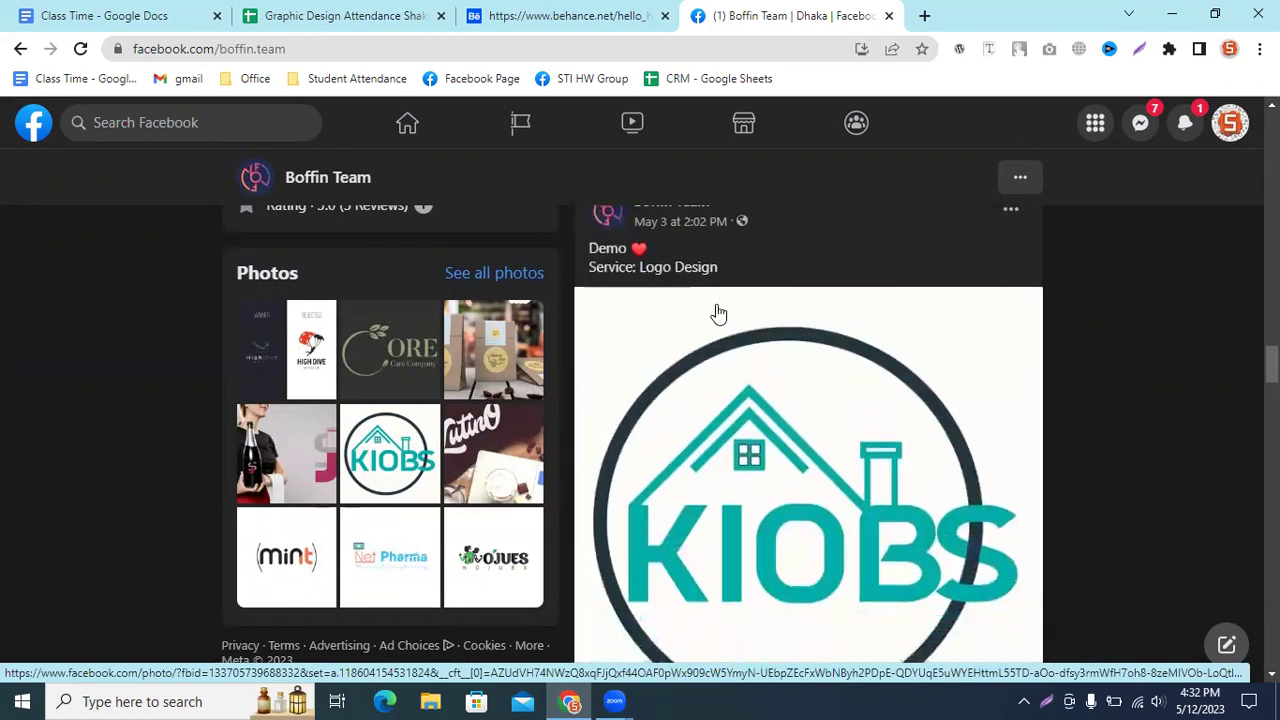
scroll(716, 312, "down", 5)
scroll(716, 312, "down", 3)
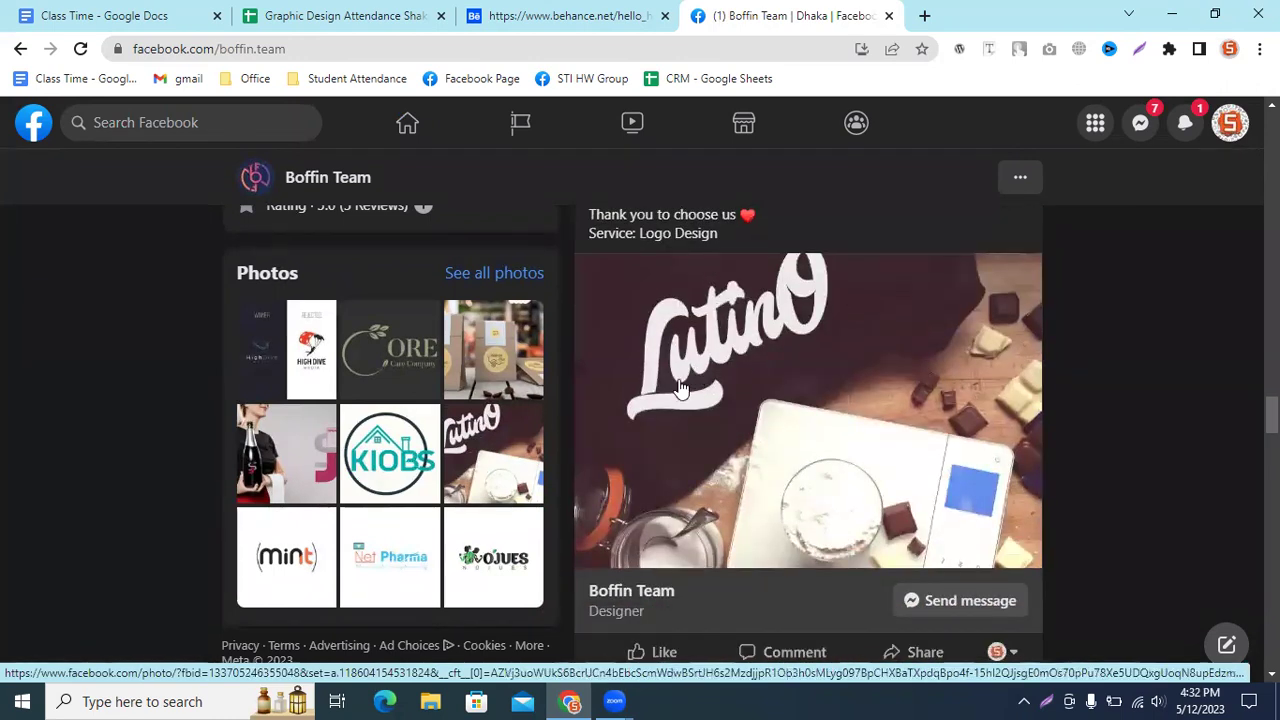
scroll(840, 321, "down", 3)
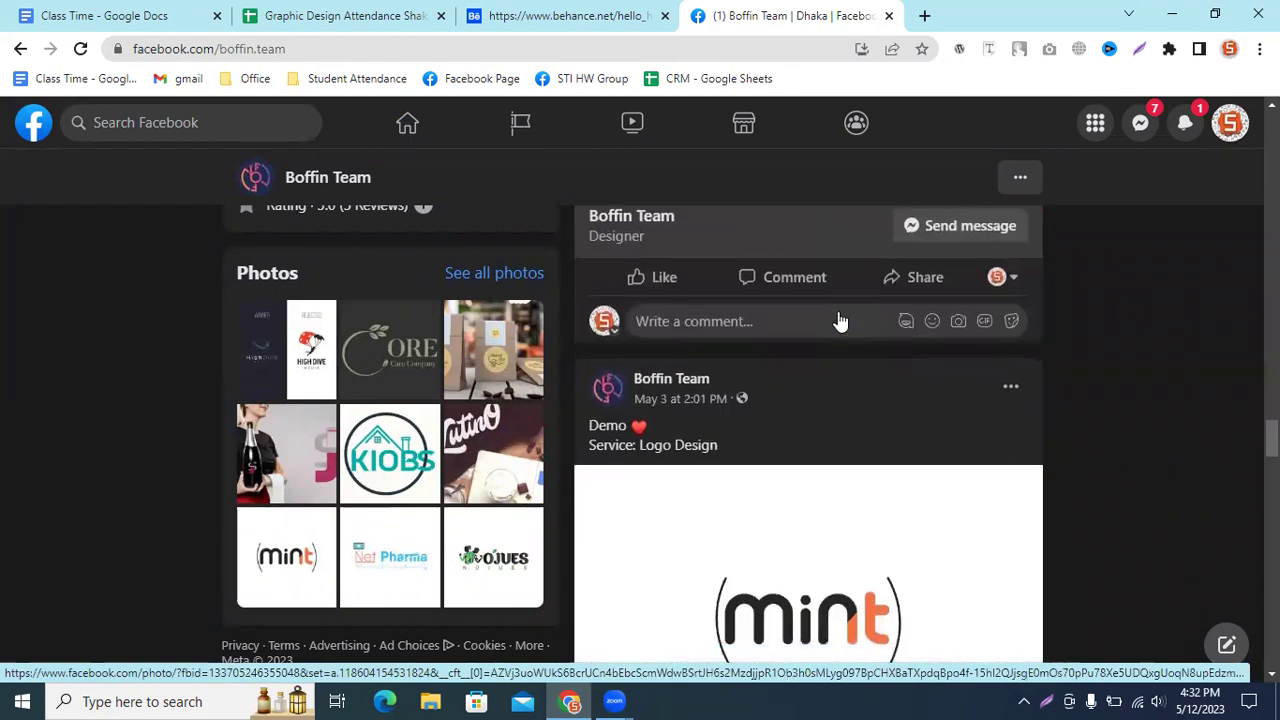
scroll(837, 320, "down", 2)
scroll(815, 420, "down", 3)
scroll(815, 420, "down", 3)
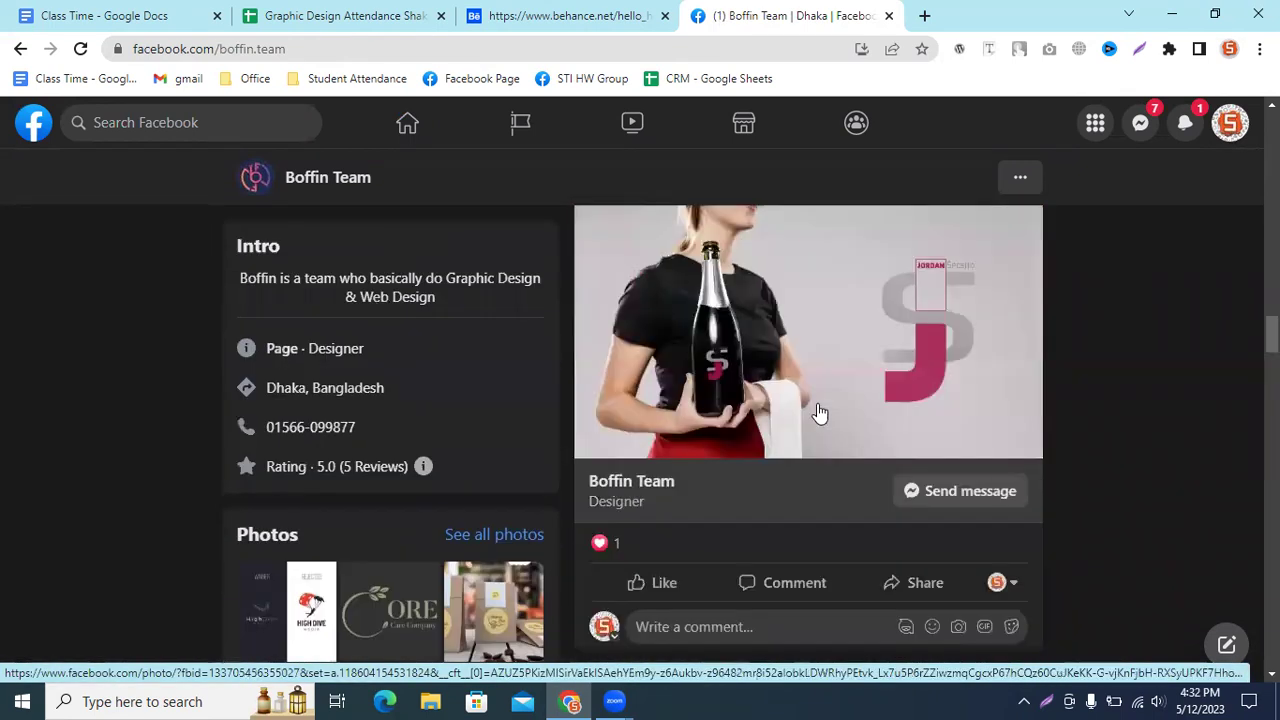
scroll(815, 420, "down", 3)
scroll(680, 515, "down", 2)
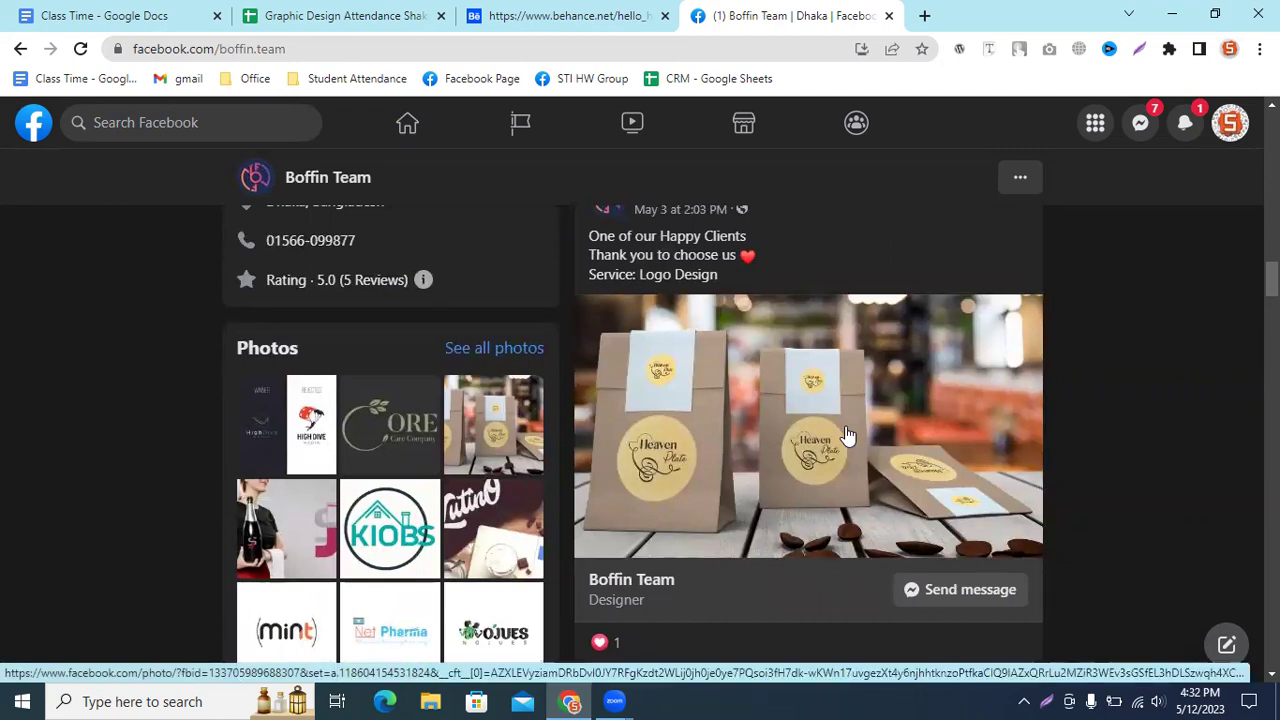
scroll(846, 434, "down", 2)
scroll(850, 432, "down", 3)
scroll(850, 432, "down", 3)
scroll(718, 393, "up", 3)
scroll(700, 591, "down", 4)
scroll(700, 591, "down", 2)
scroll(710, 592, "down", 4)
scroll(710, 583, "down", 6)
scroll(710, 583, "down", 1)
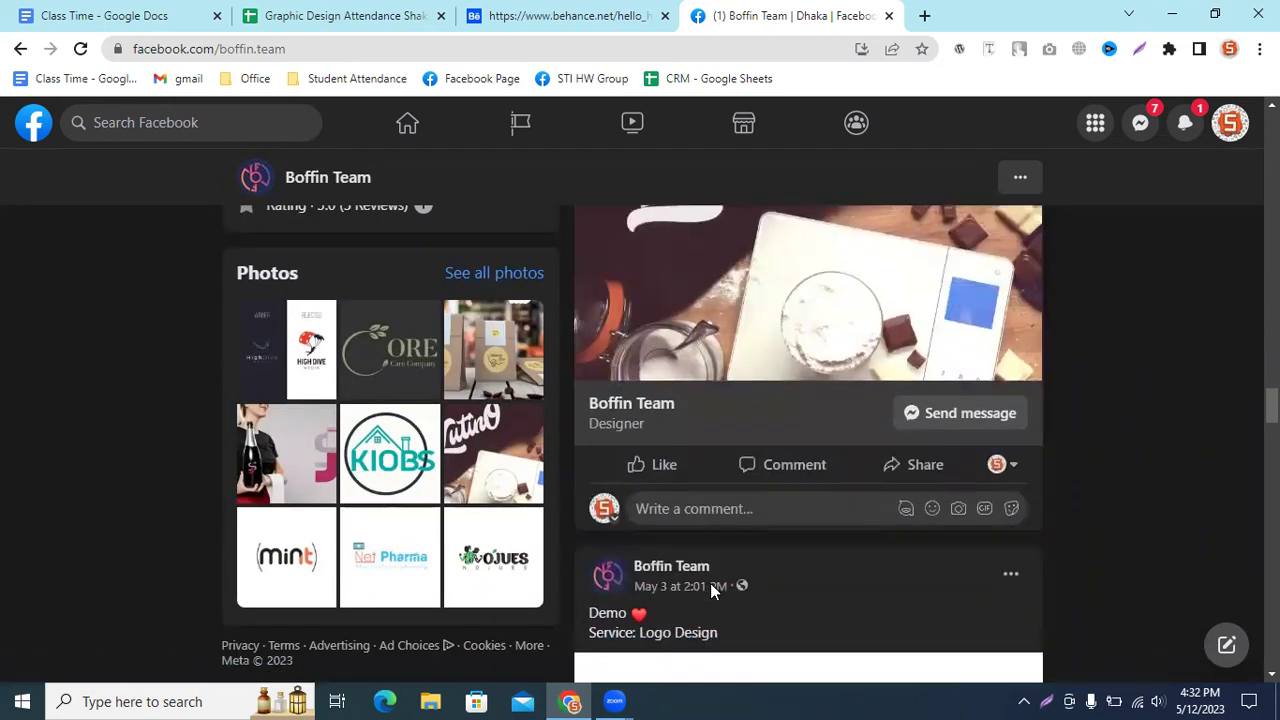
scroll(710, 583, "down", 5)
scroll(710, 583, "down", 3)
scroll(714, 584, "down", 3)
scroll(714, 584, "down", 3)
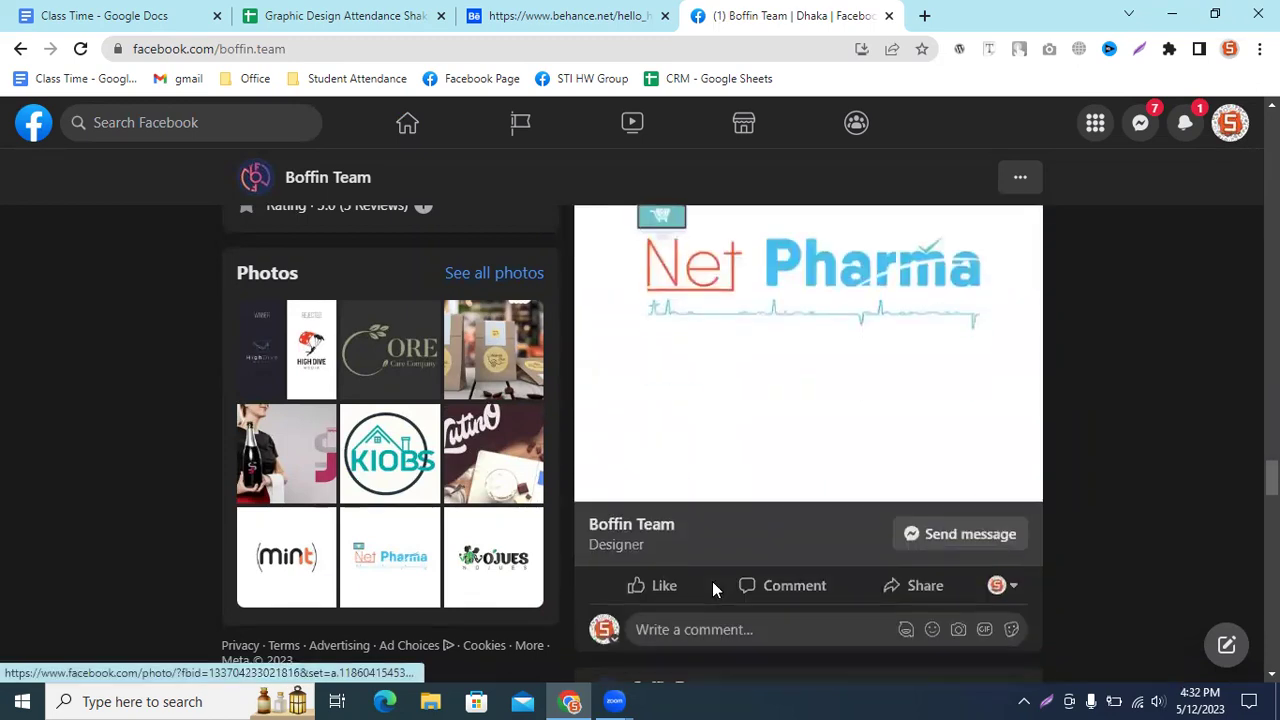
scroll(714, 584, "down", 4)
scroll(716, 590, "down", 5)
scroll(716, 588, "down", 5)
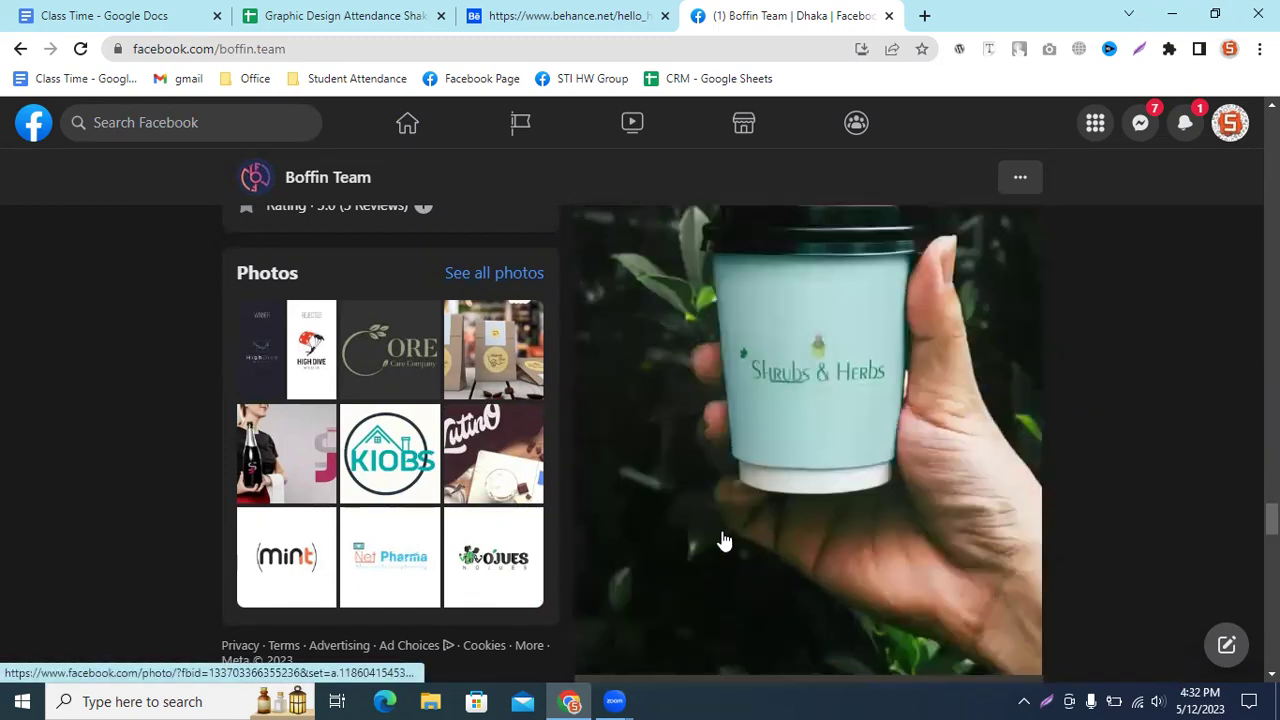
scroll(833, 437, "up", 1)
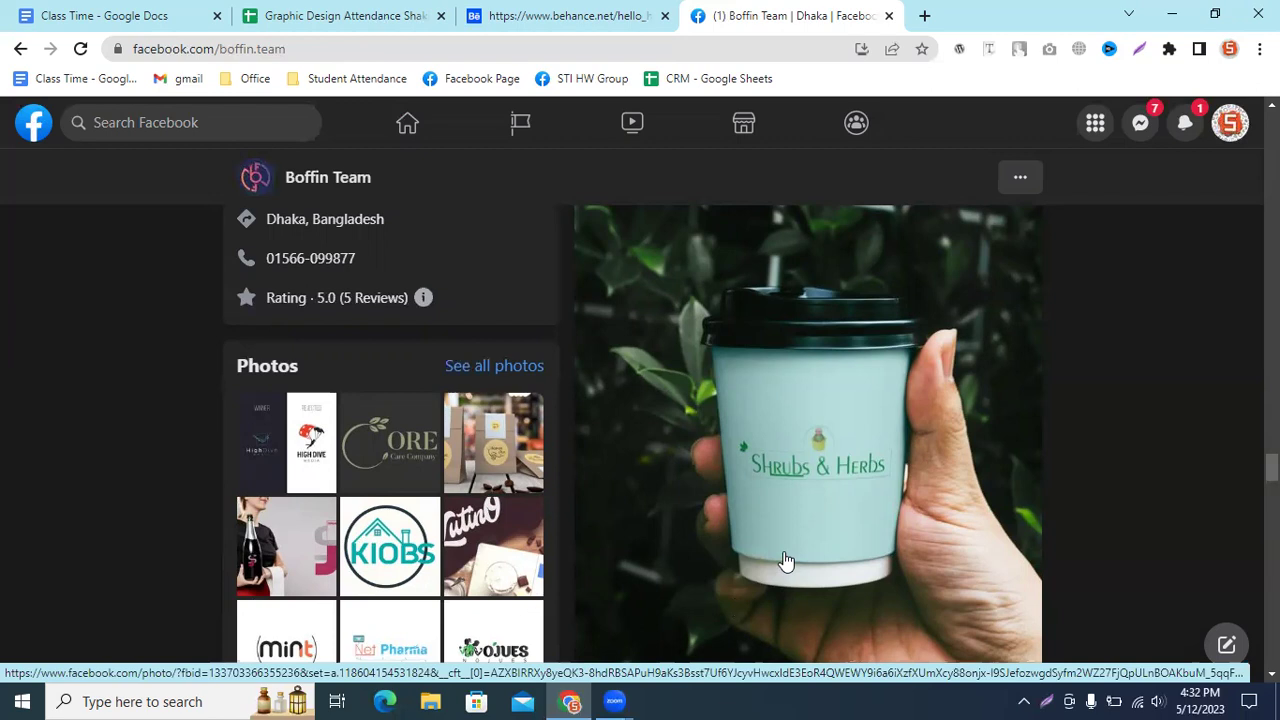
Step: Scroll the Boffin Team feed past the TESOL, jar and battery posts to The Architect boxes post
scroll(786, 561, "down", 5)
scroll(790, 554, "down", 4)
scroll(800, 554, "up", 2)
scroll(810, 554, "up", 1)
scroll(812, 550, "down", 2)
scroll(825, 530, "up", 2)
scroll(825, 529, "down", 3)
scroll(827, 530, "up", 5)
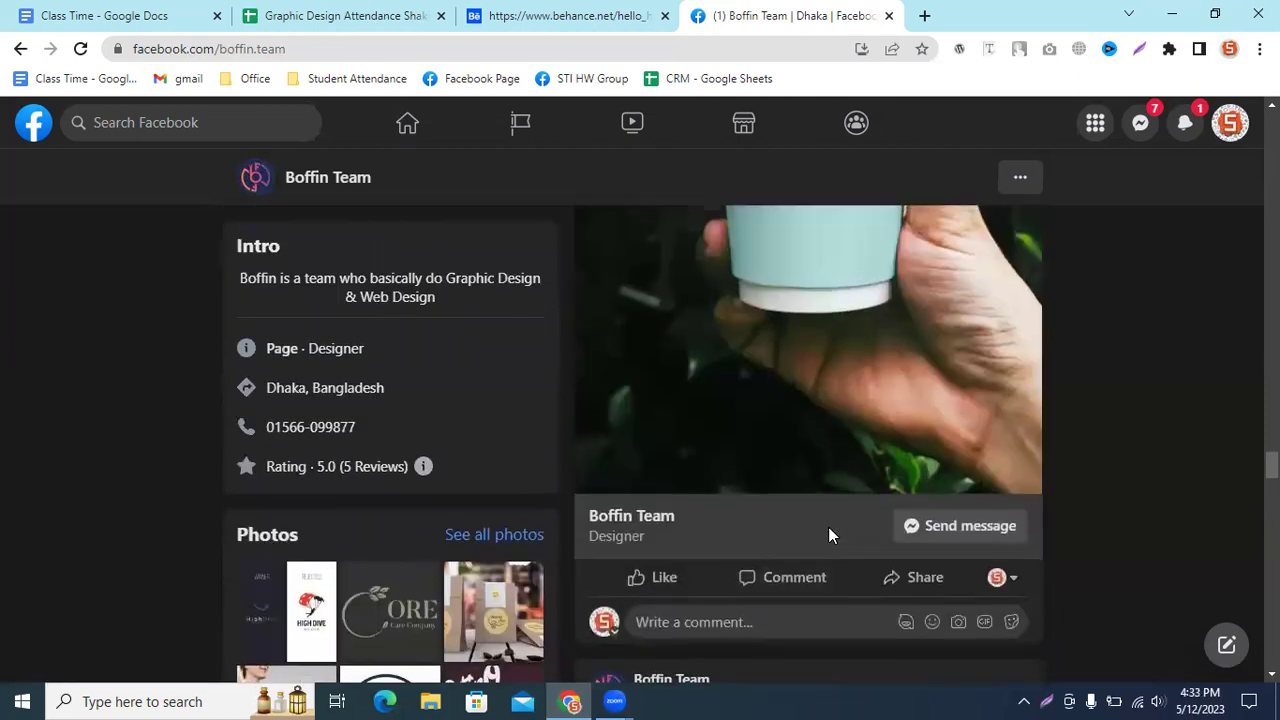
scroll(828, 535, "up", 4)
scroll(830, 537, "down", 1)
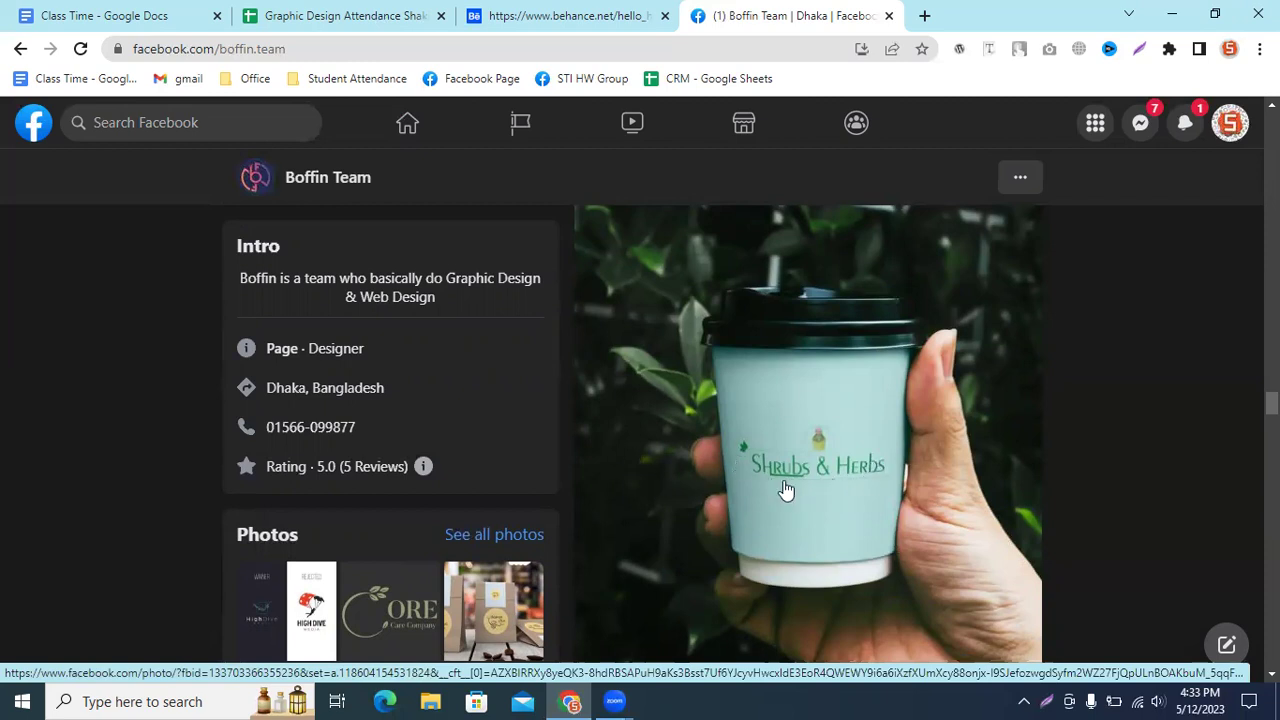
scroll(786, 490, "down", 3)
scroll(820, 460, "up", 1)
scroll(820, 460, "down", 3)
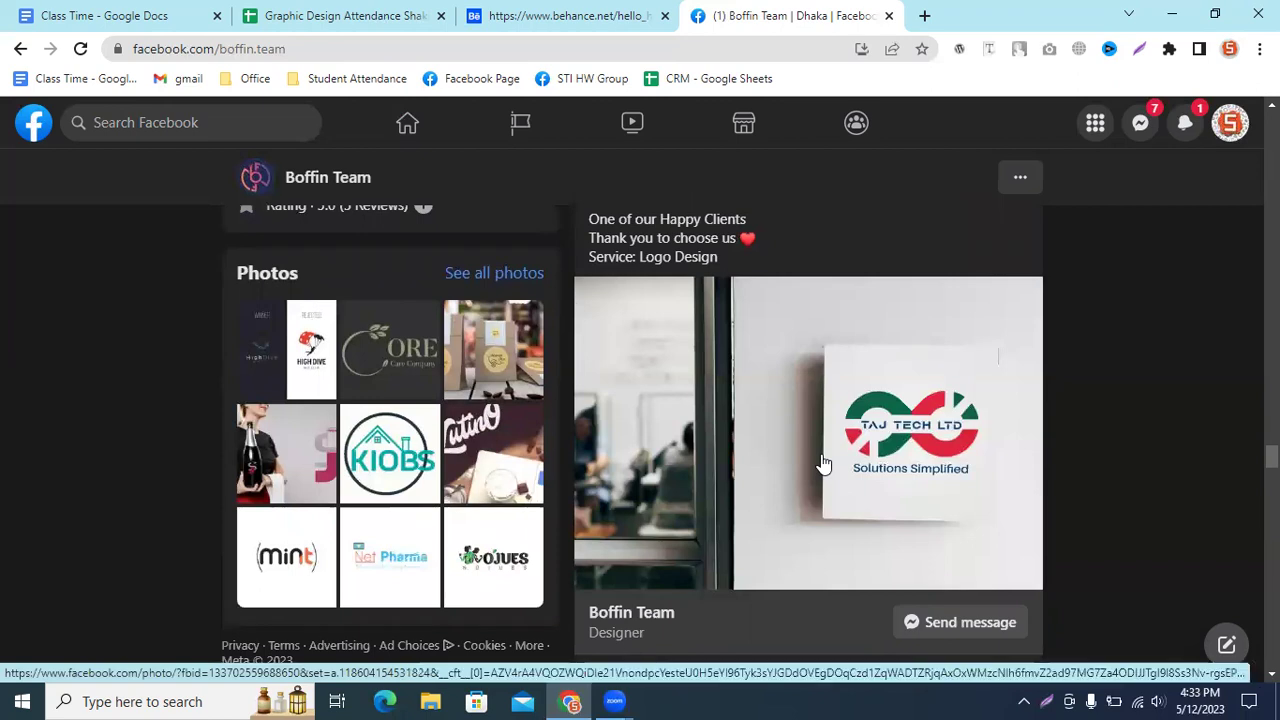
scroll(822, 463, "down", 5)
scroll(822, 463, "down", 2)
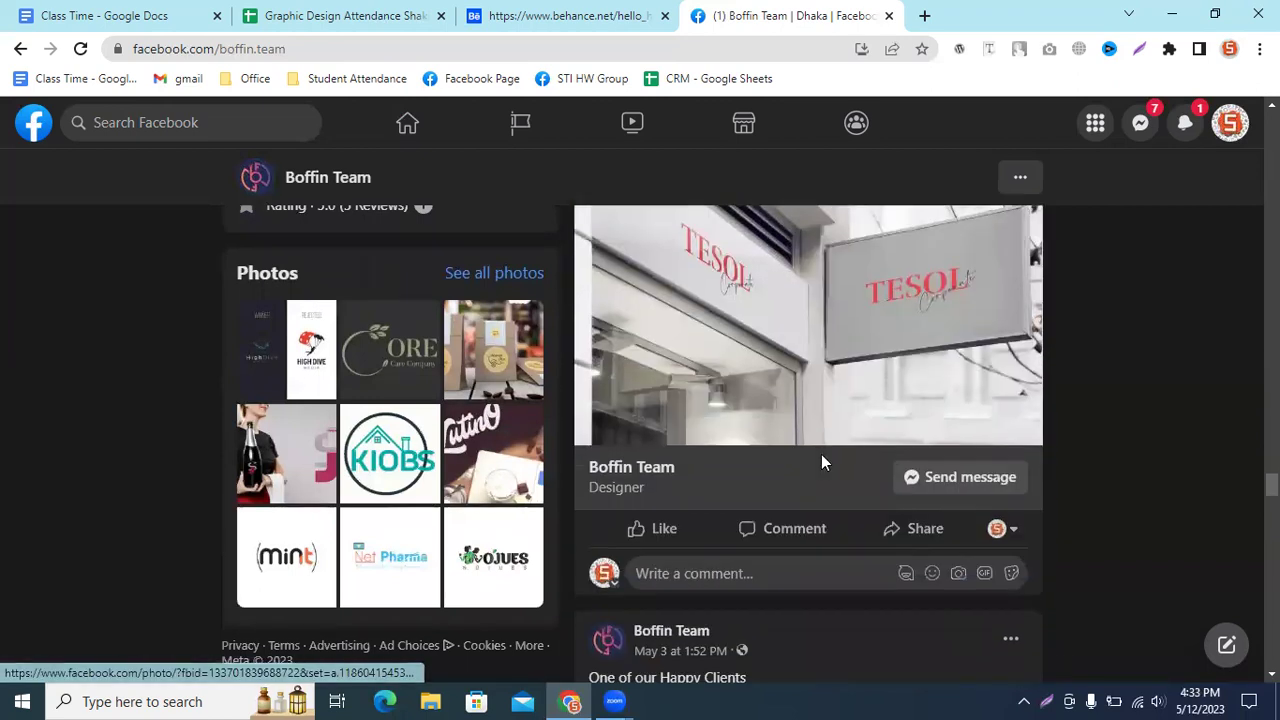
scroll(822, 463, "up", 1)
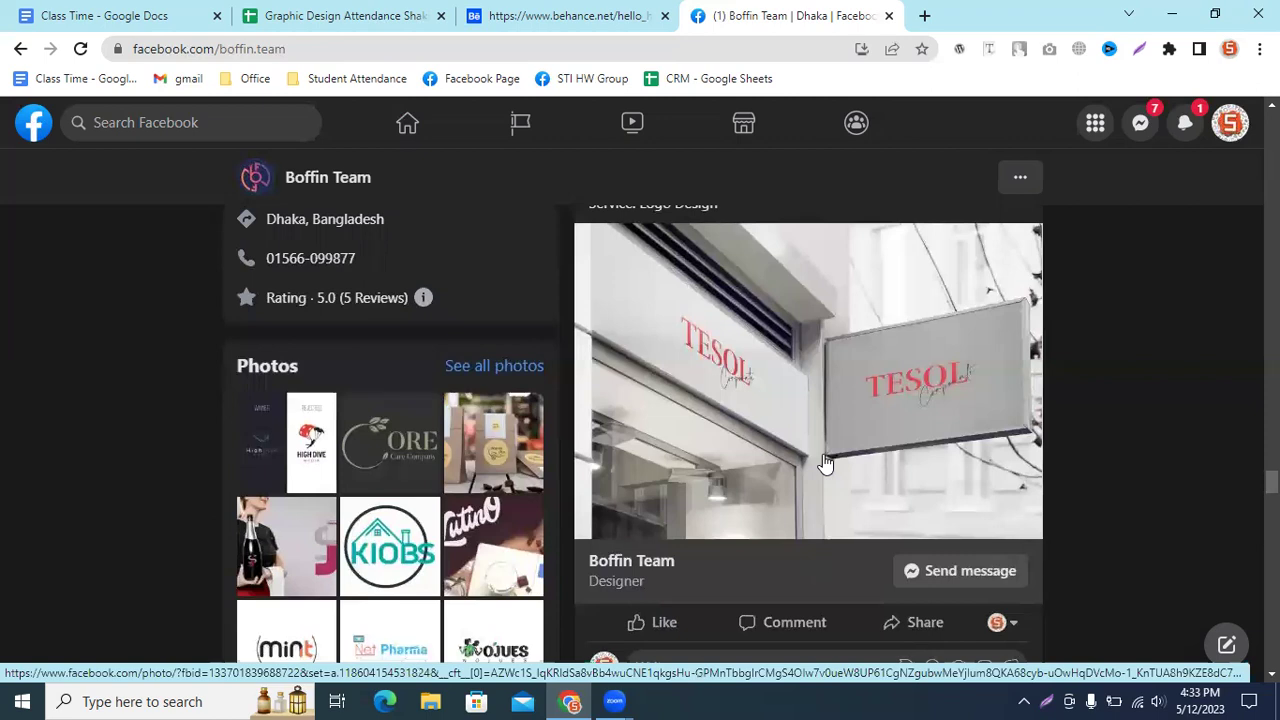
scroll(760, 468, "up", 1)
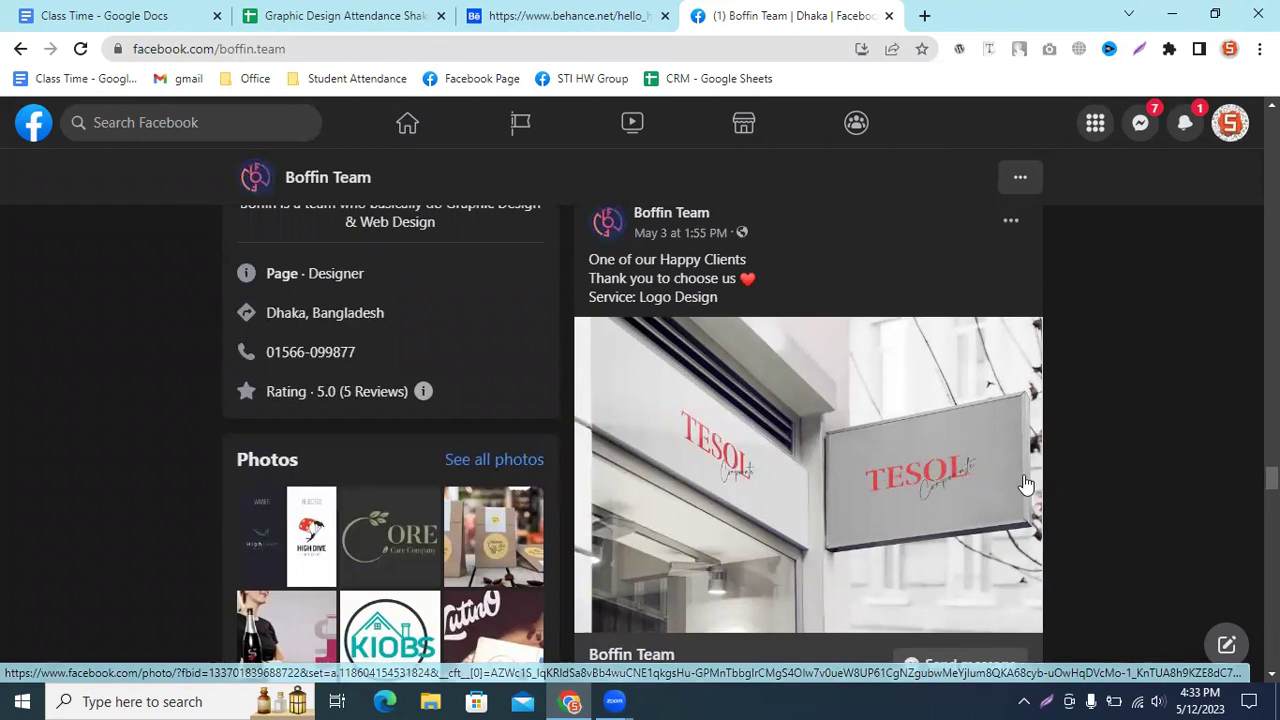
scroll(1025, 485, "down", 1)
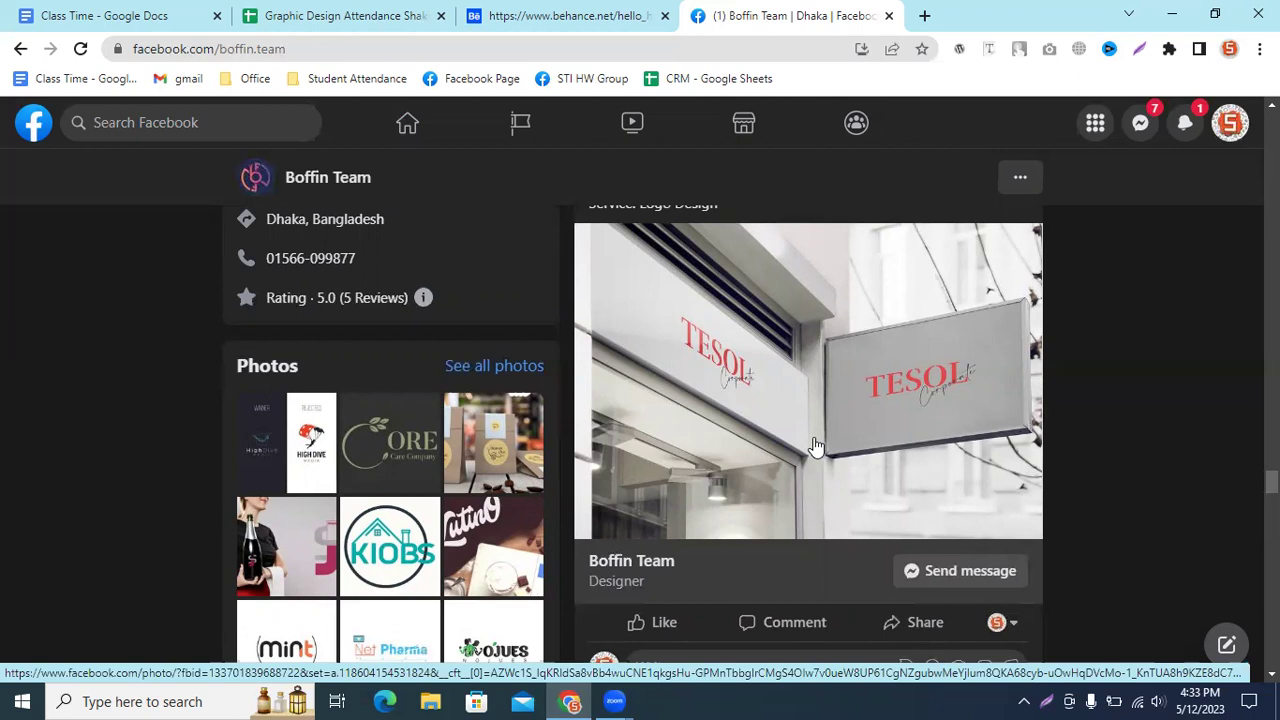
scroll(860, 566, "down", 4)
scroll(950, 520, "down", 3)
scroll(973, 463, "down", 1)
scroll(973, 463, "down", 3)
scroll(973, 463, "down", 3)
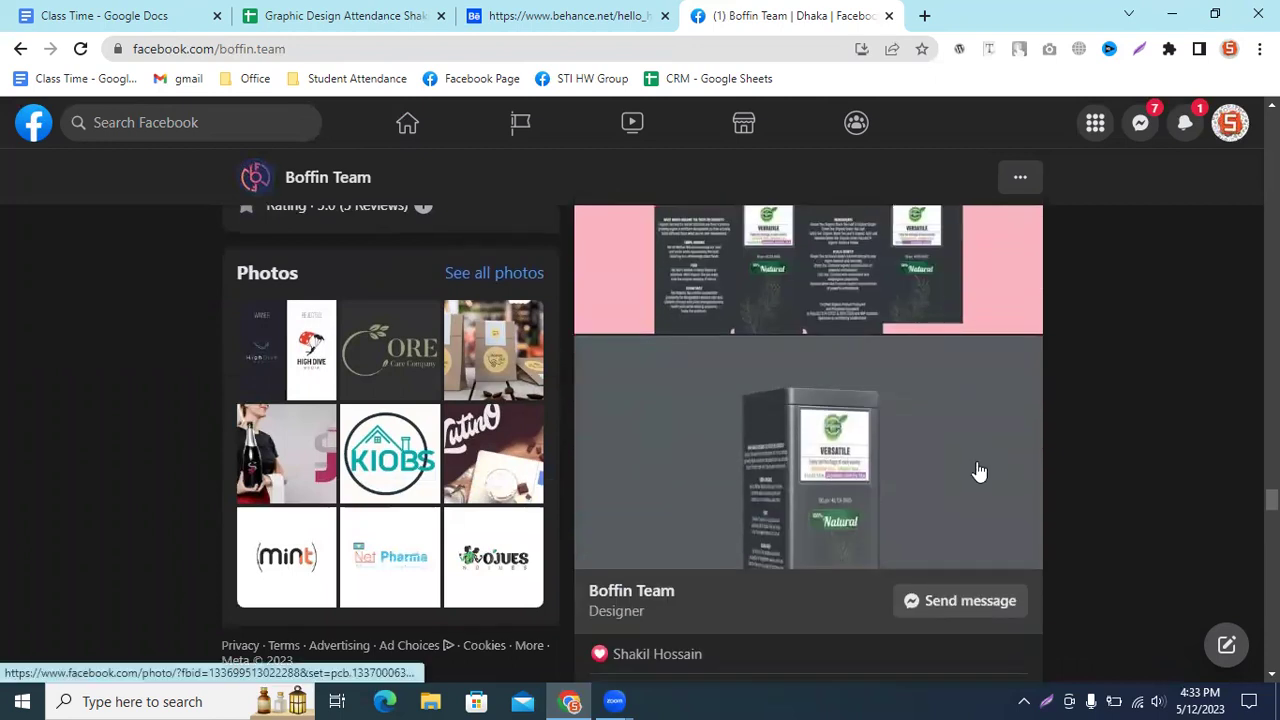
scroll(978, 471, "down", 4)
scroll(978, 465, "down", 5)
scroll(978, 465, "down", 5)
scroll(981, 470, "down", 5)
scroll(981, 470, "down", 5)
scroll(981, 470, "down", 2)
scroll(981, 470, "down", 3)
scroll(981, 470, "down", 3)
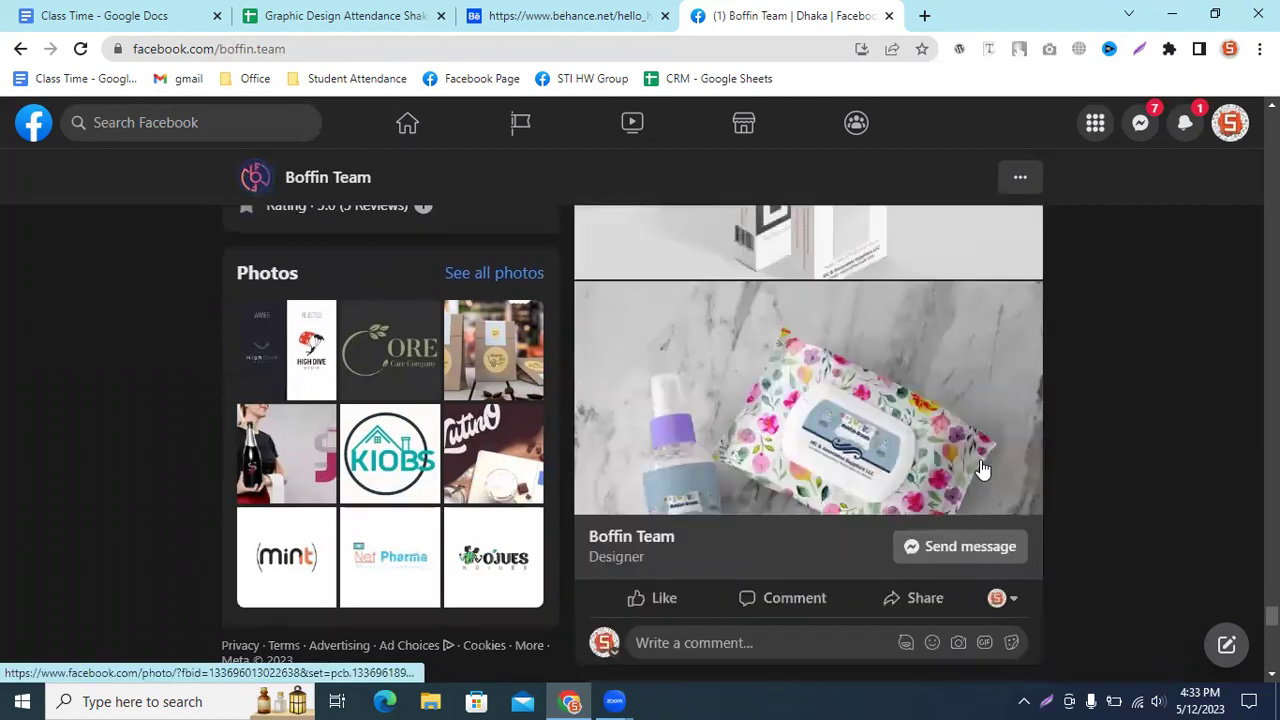
scroll(981, 470, "down", 4)
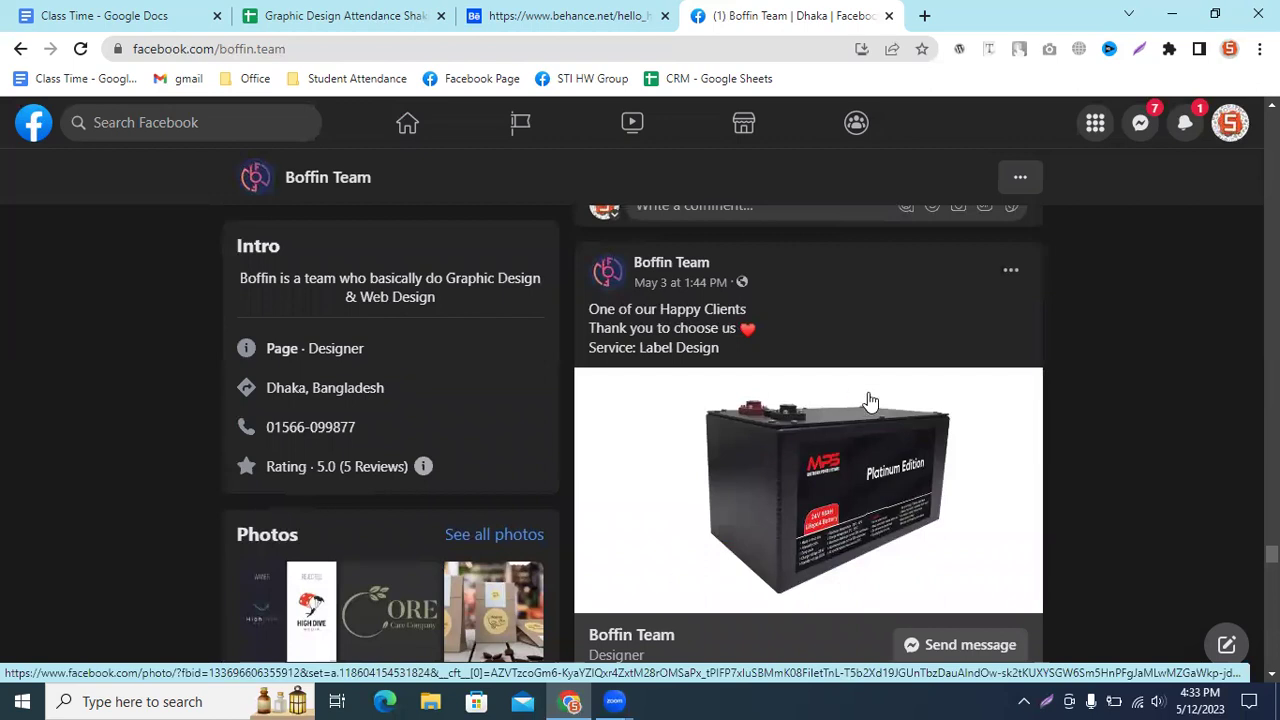
scroll(812, 430, "down", 4)
scroll(812, 430, "down", 4)
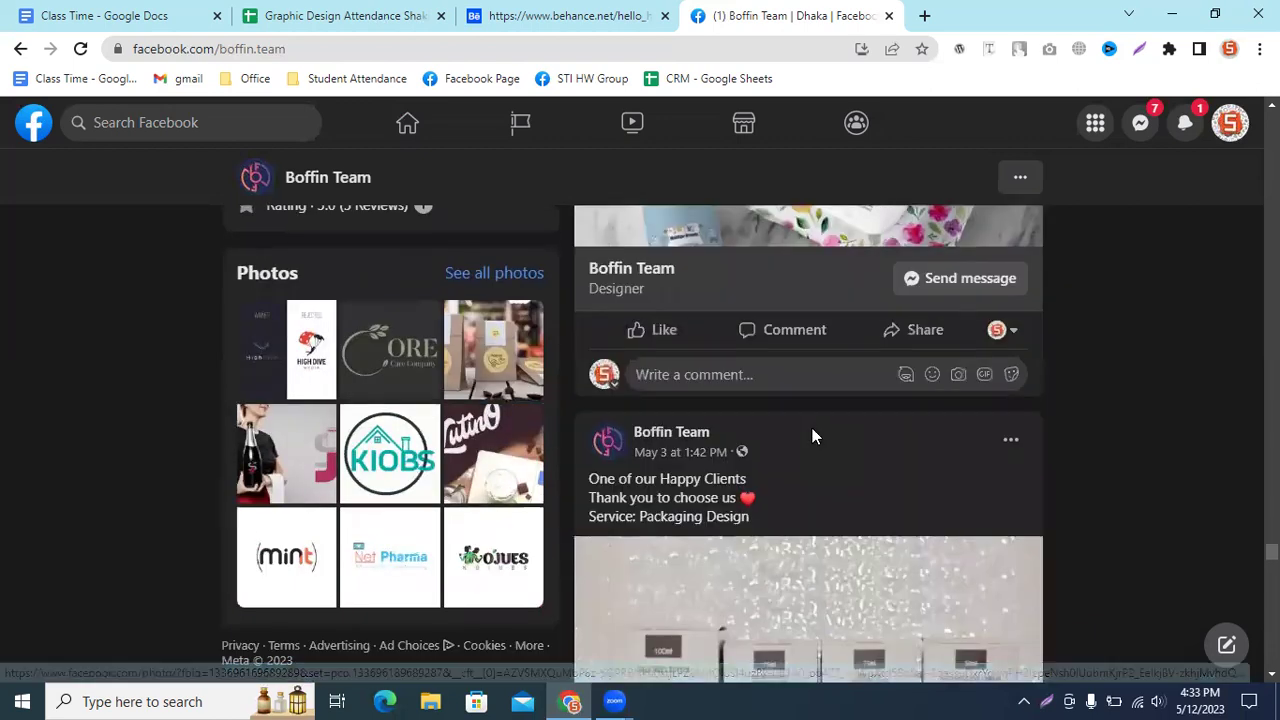
scroll(812, 436, "down", 4)
scroll(823, 443, "up", 1)
scroll(800, 465, "up", 1)
scroll(766, 491, "down", 2)
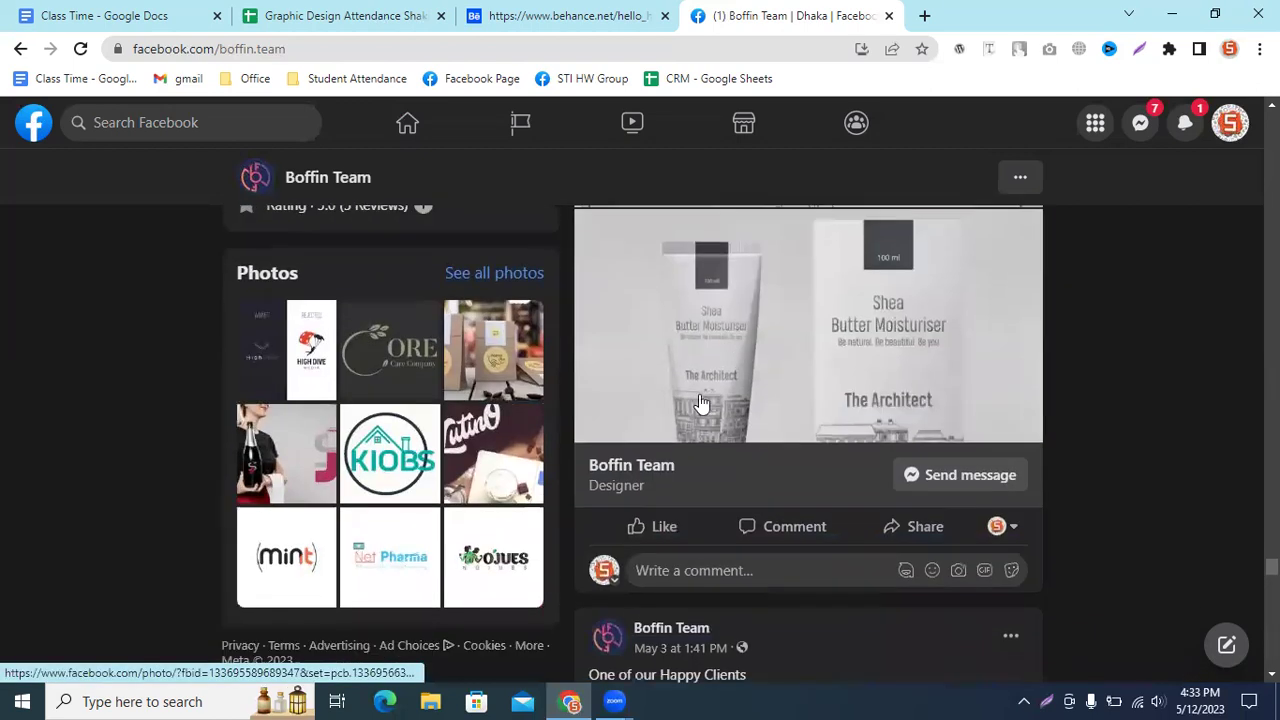
scroll(748, 352, "up", 3)
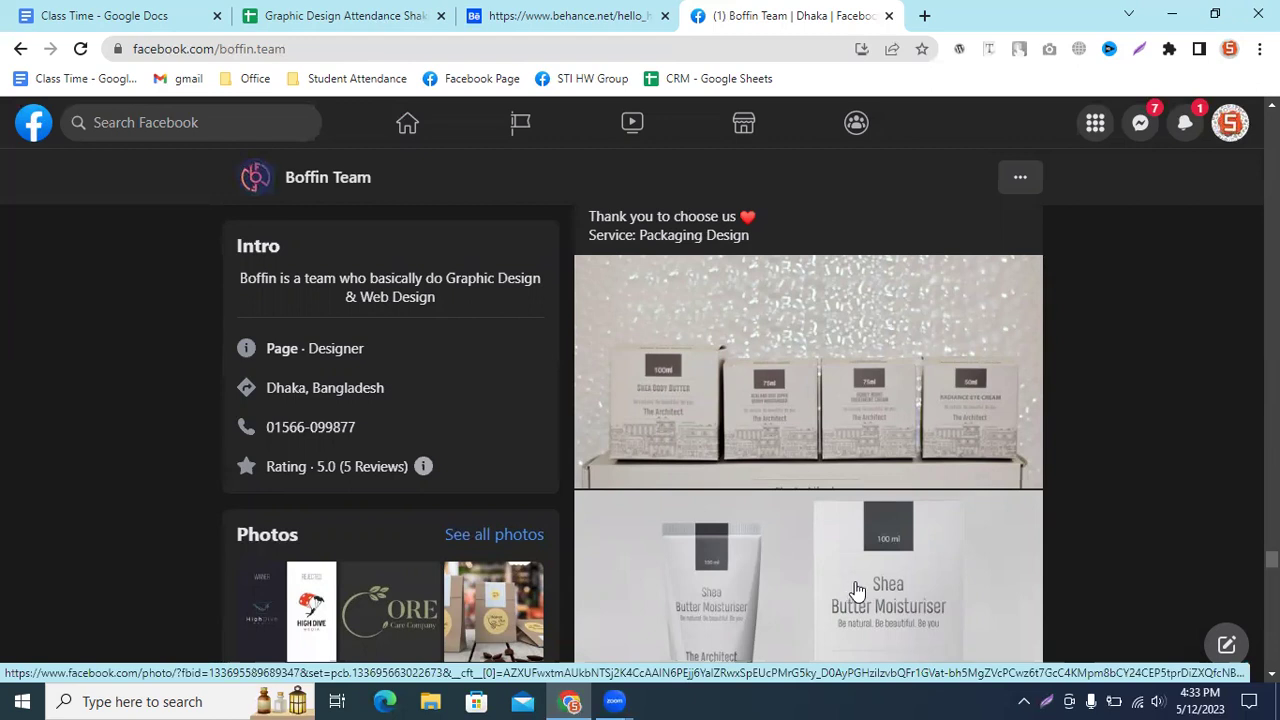
Step: View the product boxes and shea butter moisturiser photos full-size, then close the viewer
left_click(857, 383)
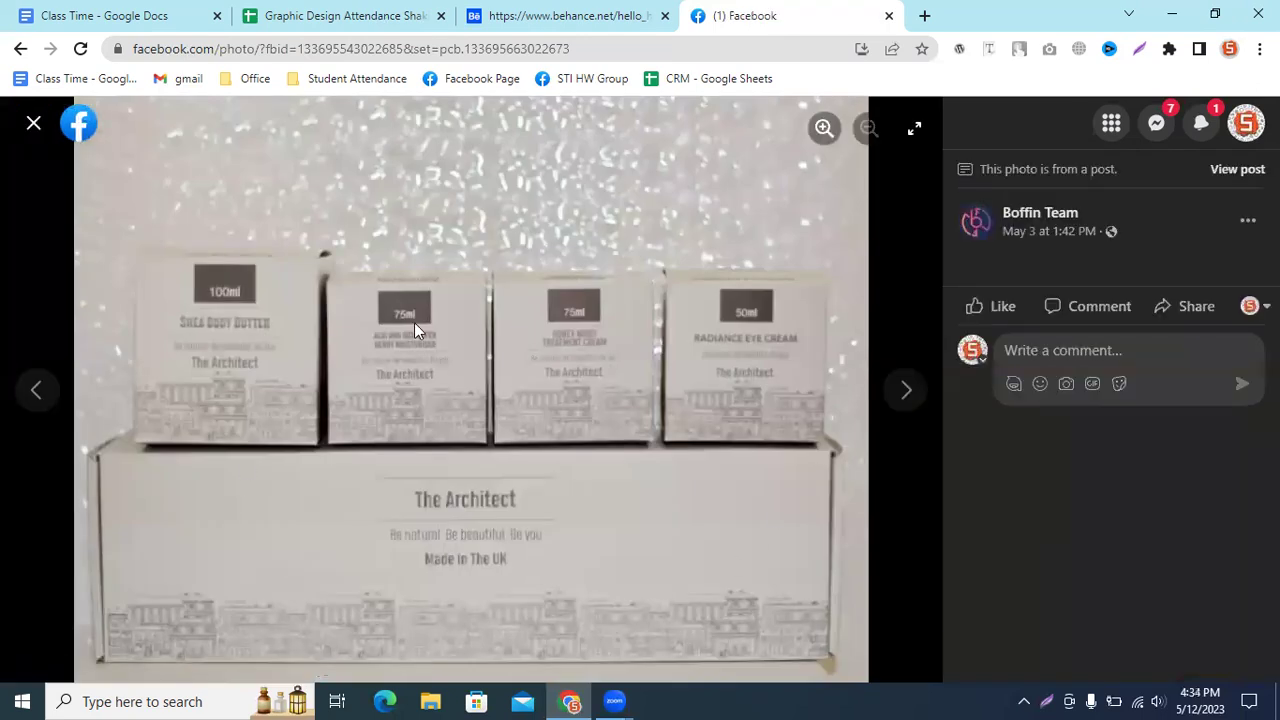
left_click(907, 390)
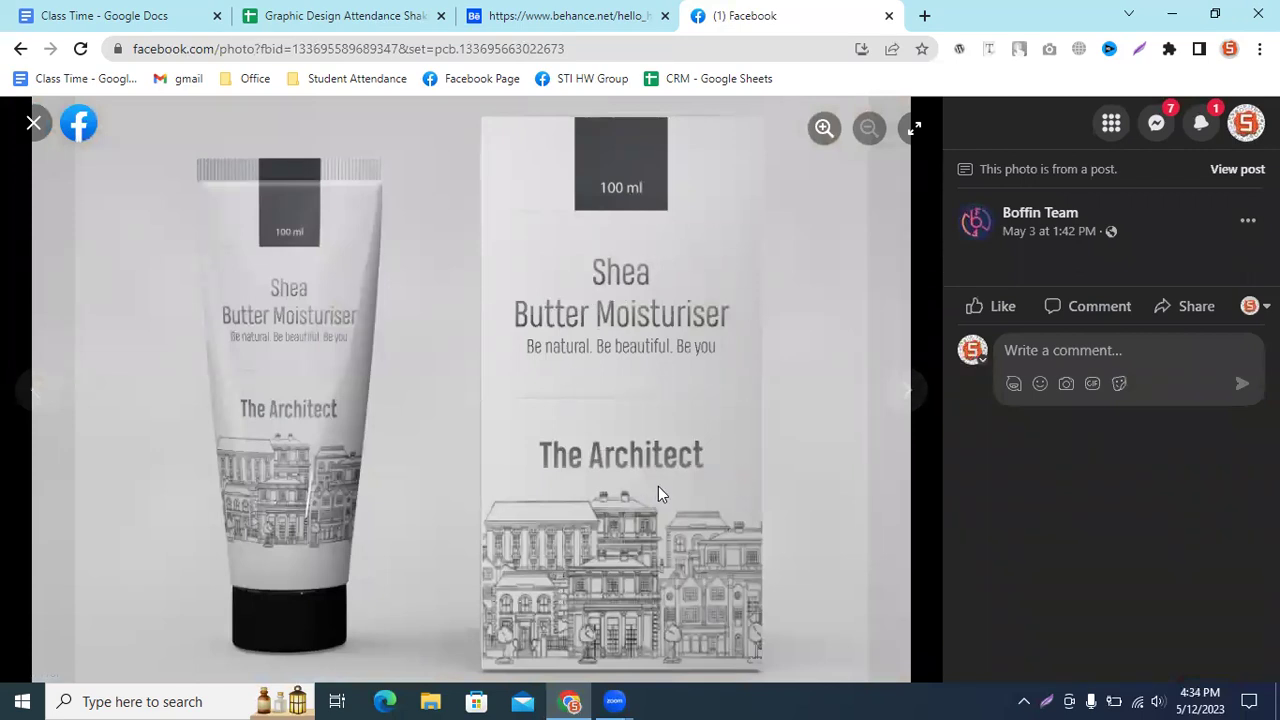
left_click(29, 386)
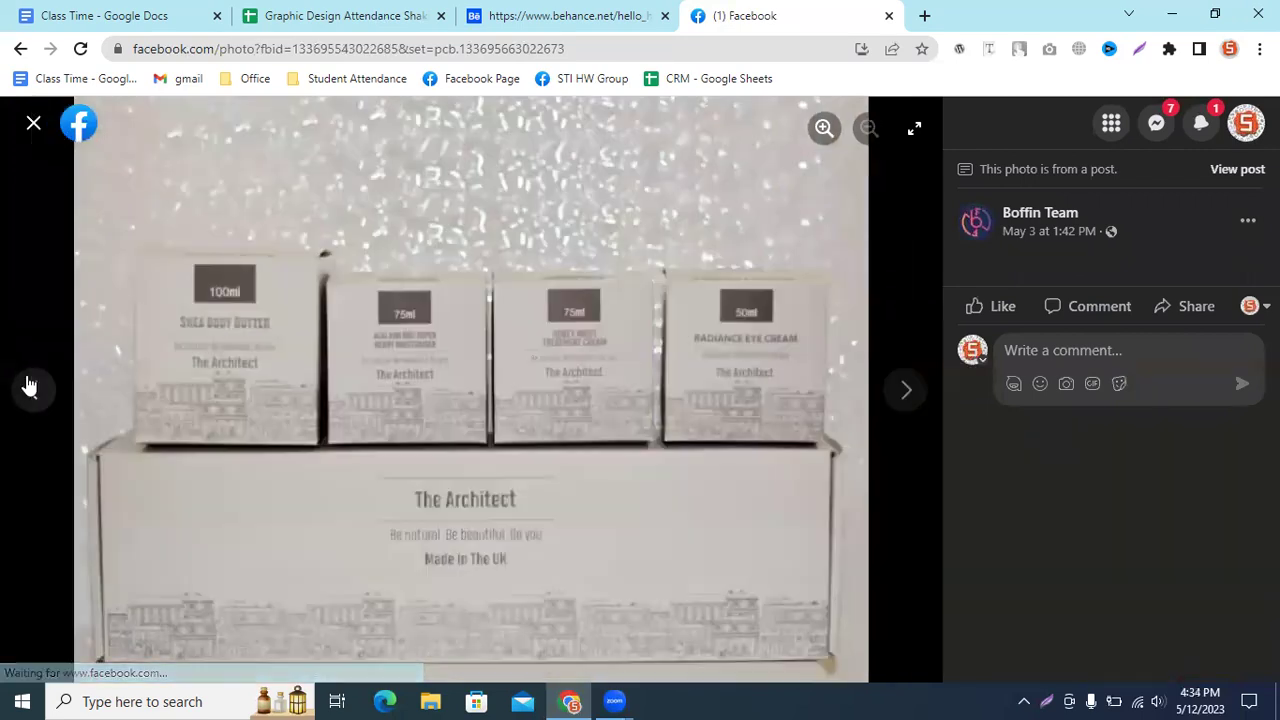
left_click(33, 124)
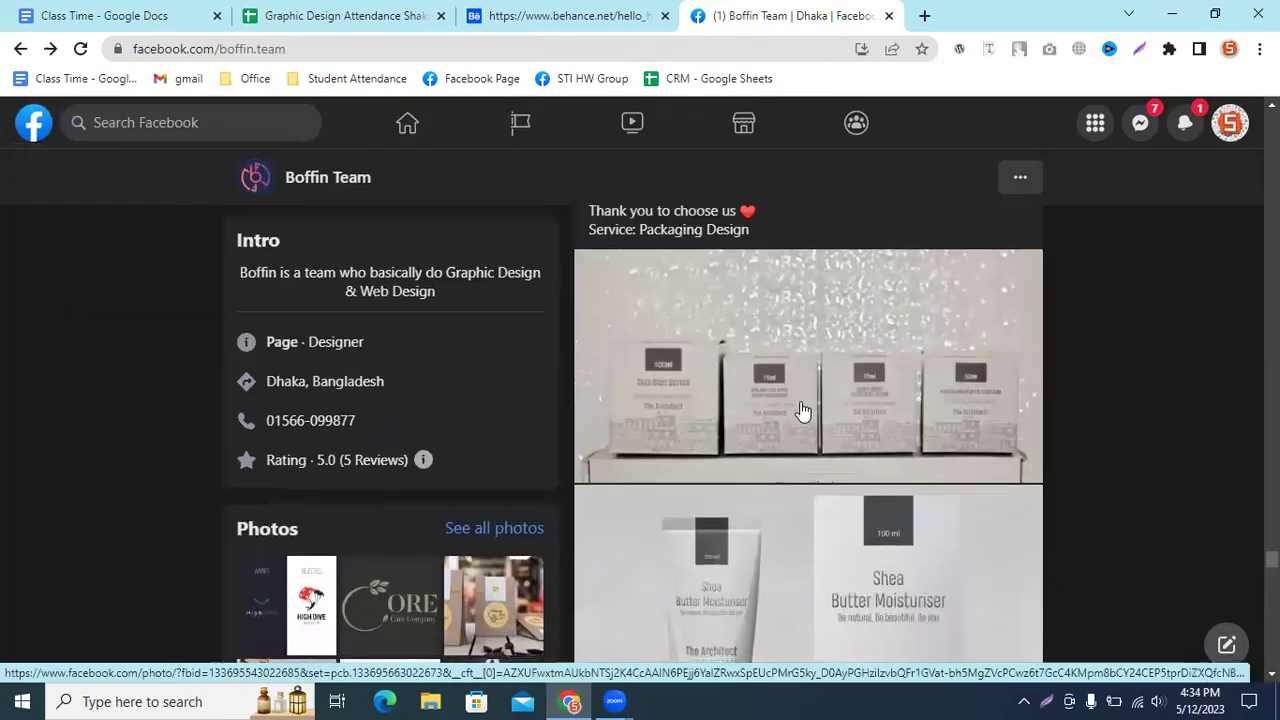
Step: Scroll down past the socks Label Design post to the Ecokiddo sanitiser bottle post
scroll(806, 401, "down", 5)
scroll(808, 401, "down", 2)
scroll(808, 401, "down", 5)
scroll(808, 401, "down", 5)
scroll(808, 401, "down", 5)
scroll(808, 401, "down", 5)
scroll(810, 405, "down", 5)
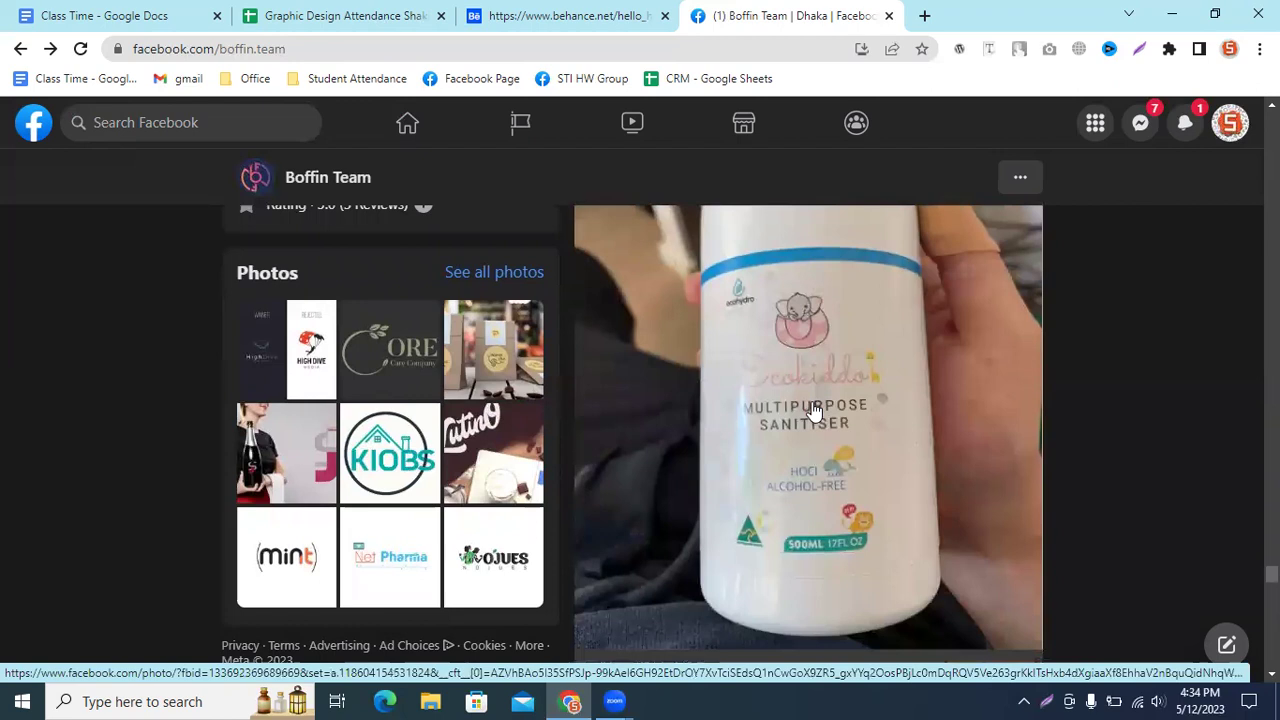
Step: Open the Ecokiddo Multipurpose Sanitiser 500ML bottle photo in the full-size viewer
left_click(814, 408)
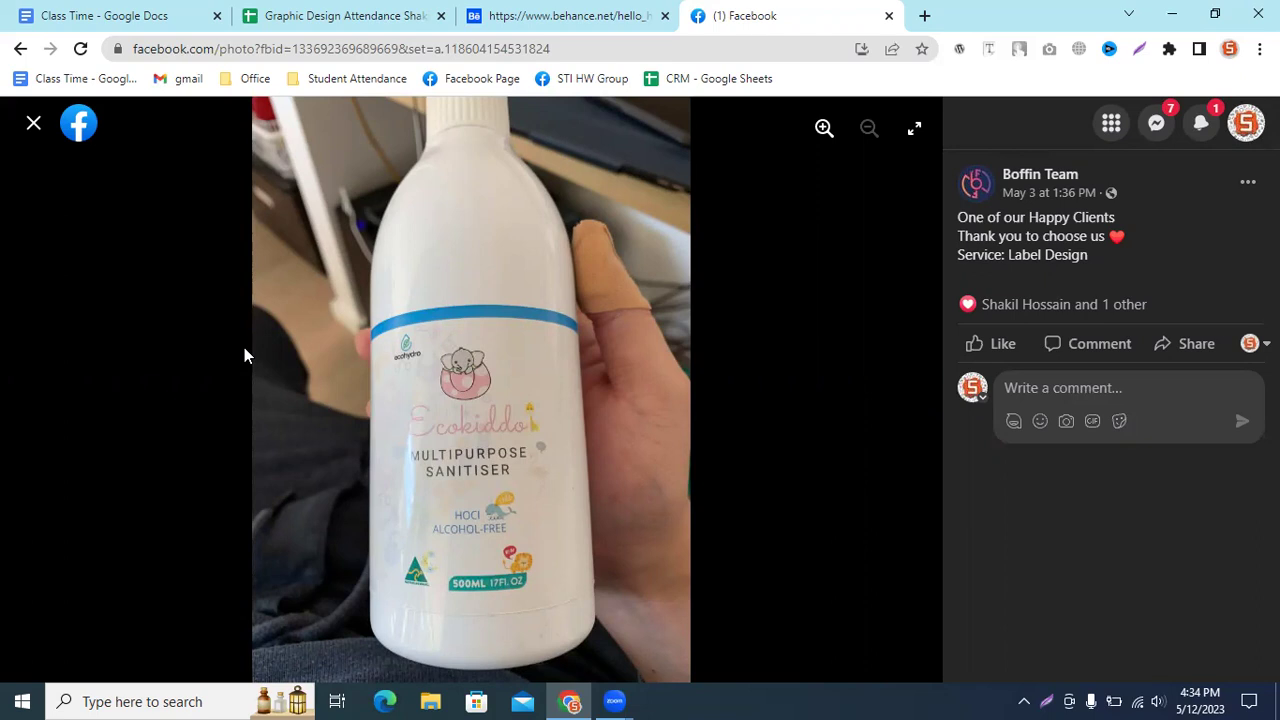
left_click(32, 125)
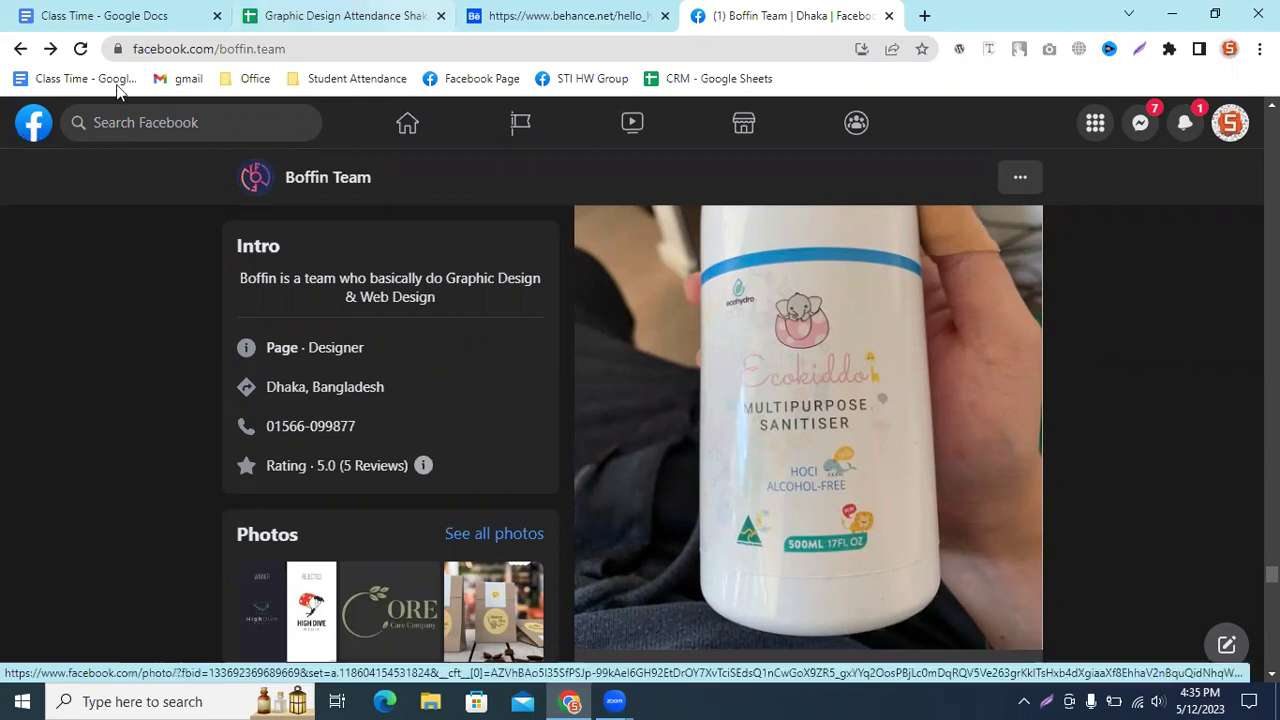
scroll(1060, 420, "down", 3)
scroll(1063, 420, "up", 3)
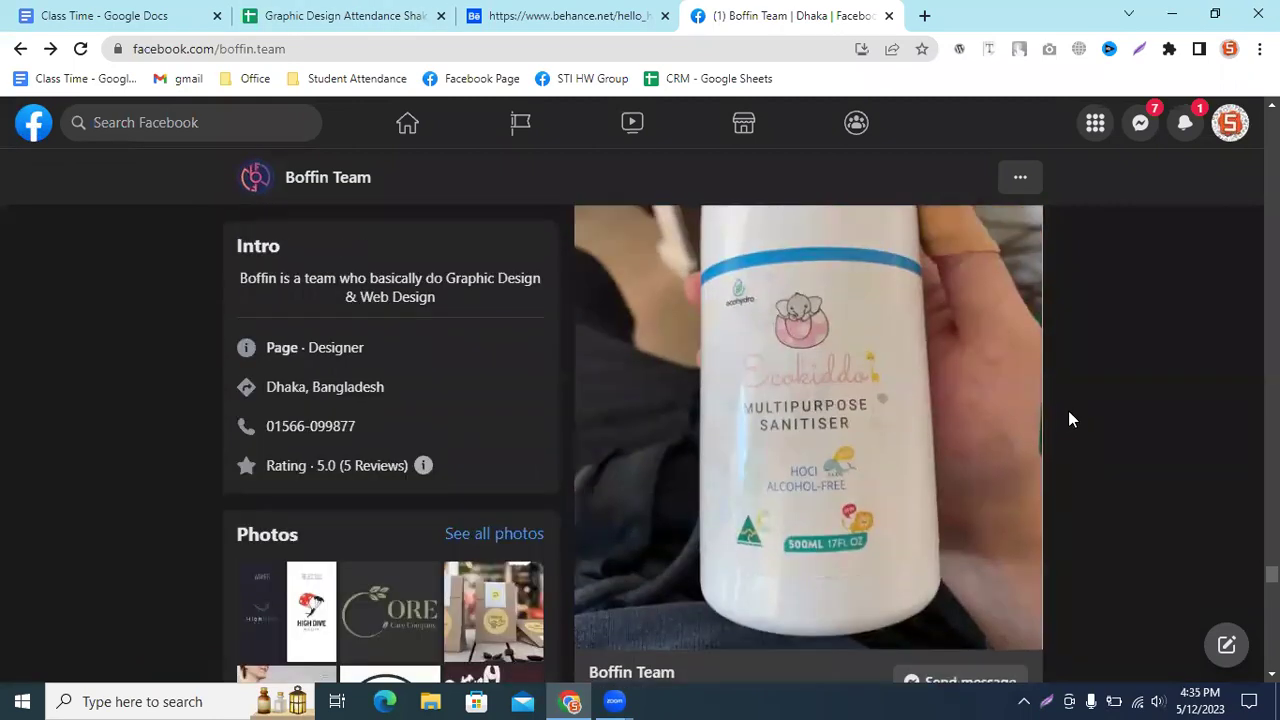
scroll(1072, 430, "down", 5)
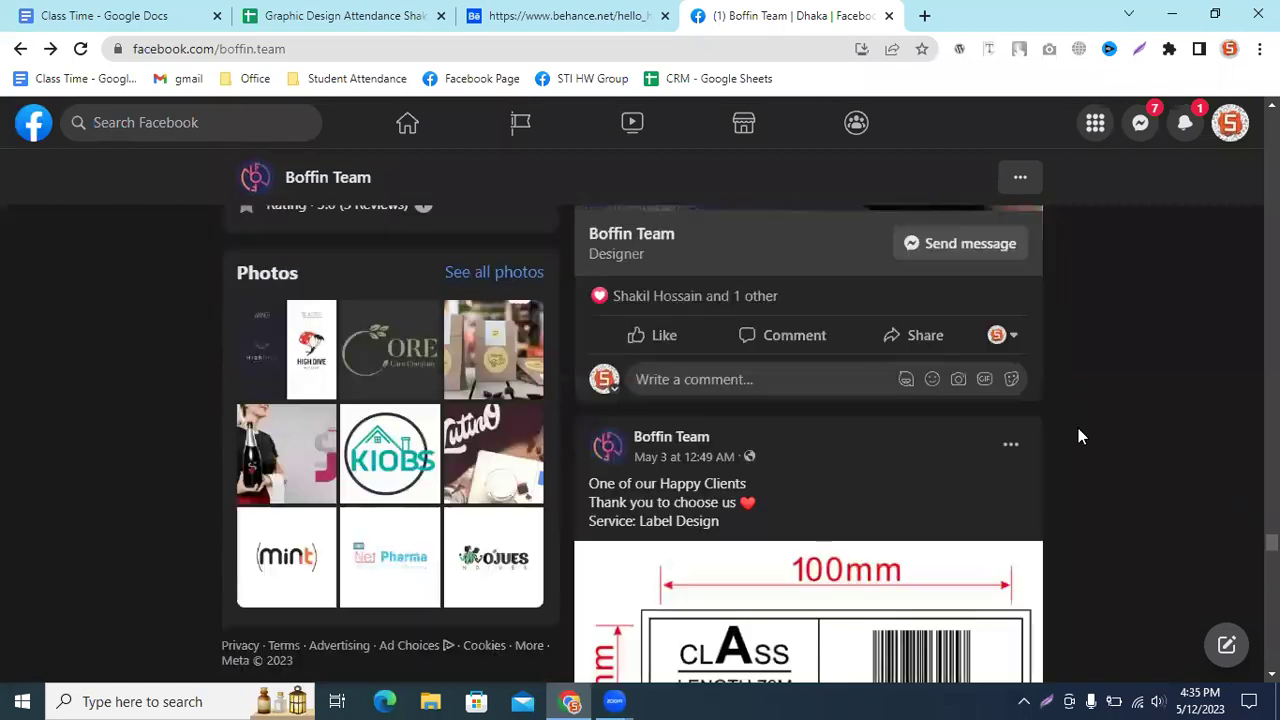
scroll(1078, 435, "down", 5)
scroll(1078, 435, "down", 2)
scroll(1078, 436, "down", 8)
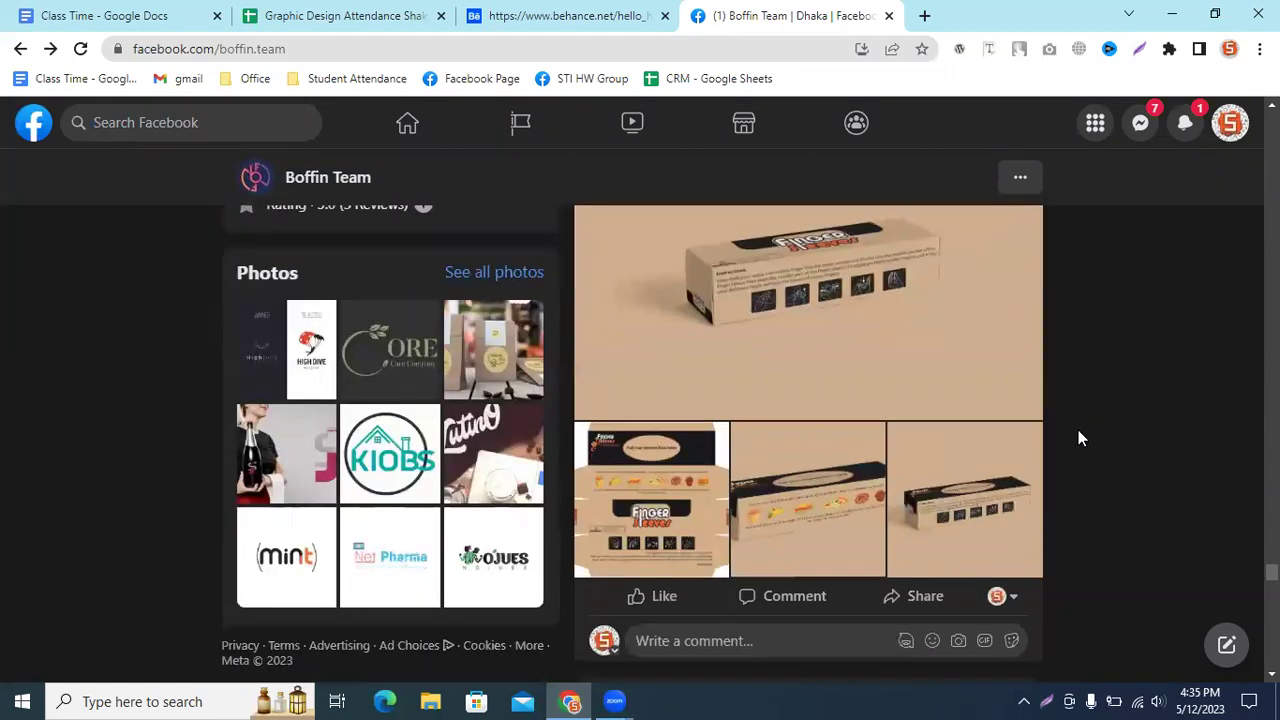
scroll(1078, 430, "up", 4)
scroll(928, 375, "down", 1)
scroll(928, 375, "down", 3)
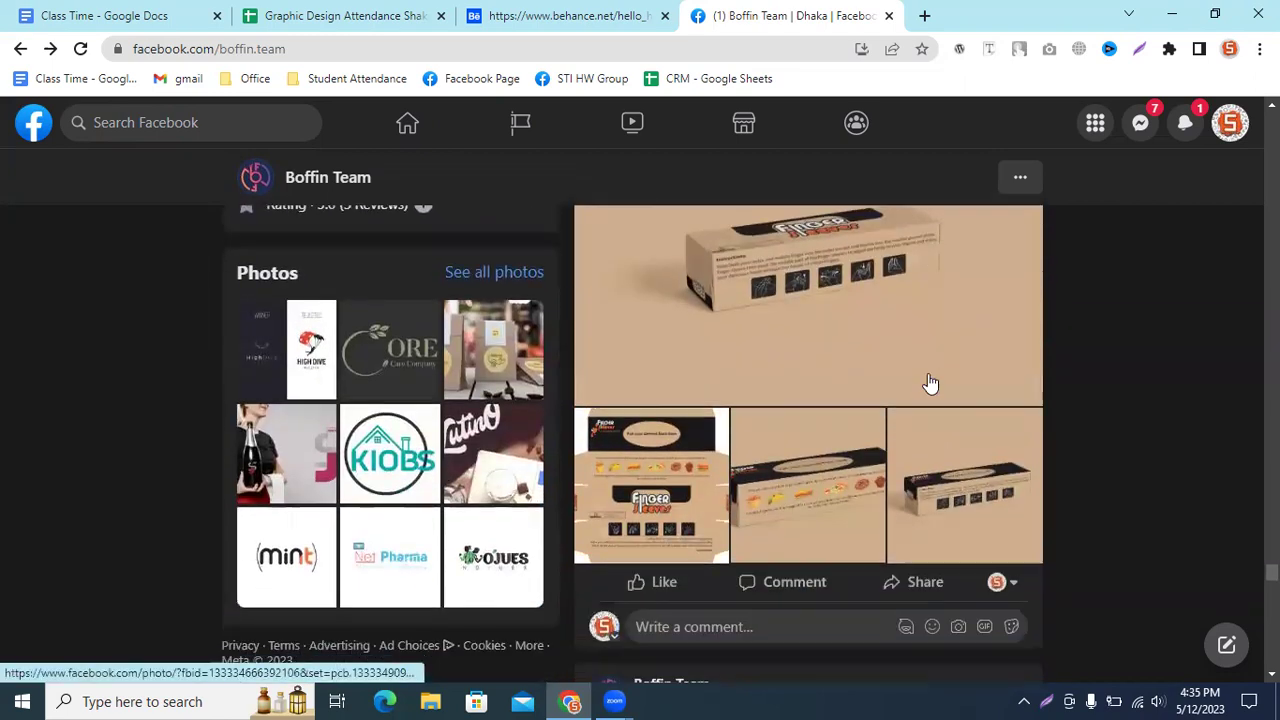
scroll(928, 378, "down", 2)
scroll(930, 383, "down", 1)
scroll(928, 383, "down", 3)
scroll(915, 420, "up", 1)
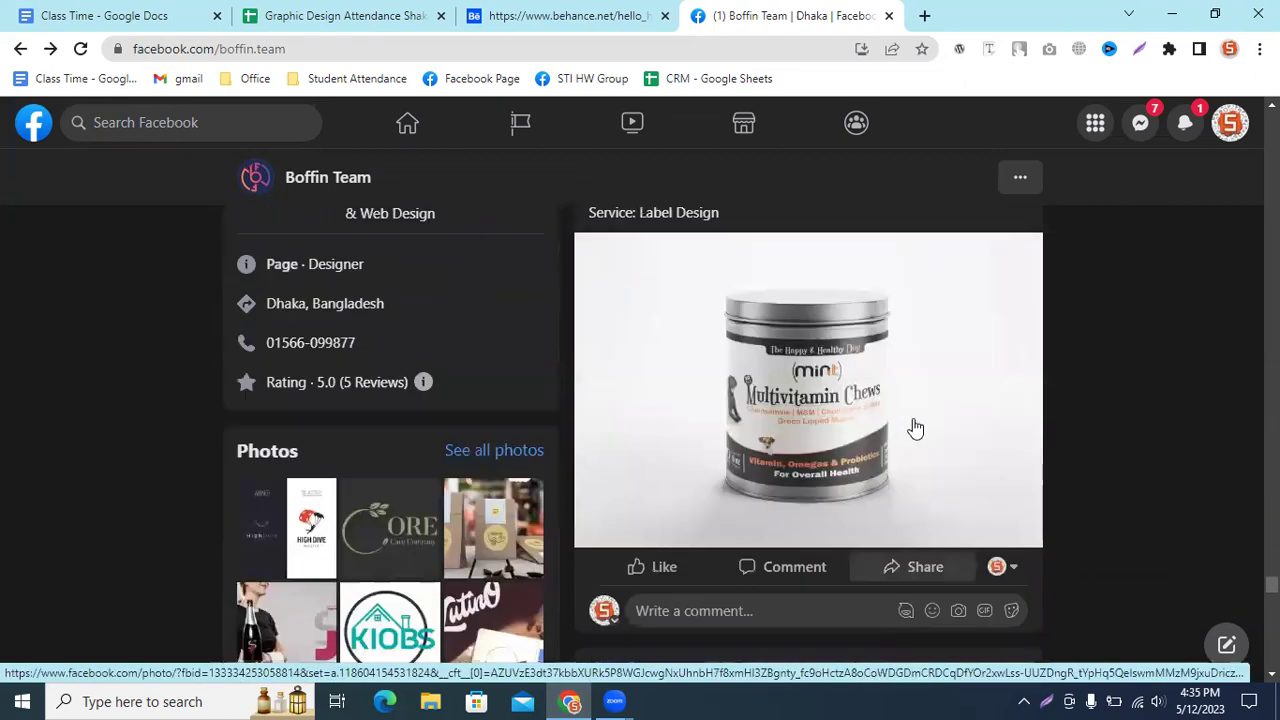
scroll(800, 445, "up", 3)
left_click_drag(755, 470, 583, 468)
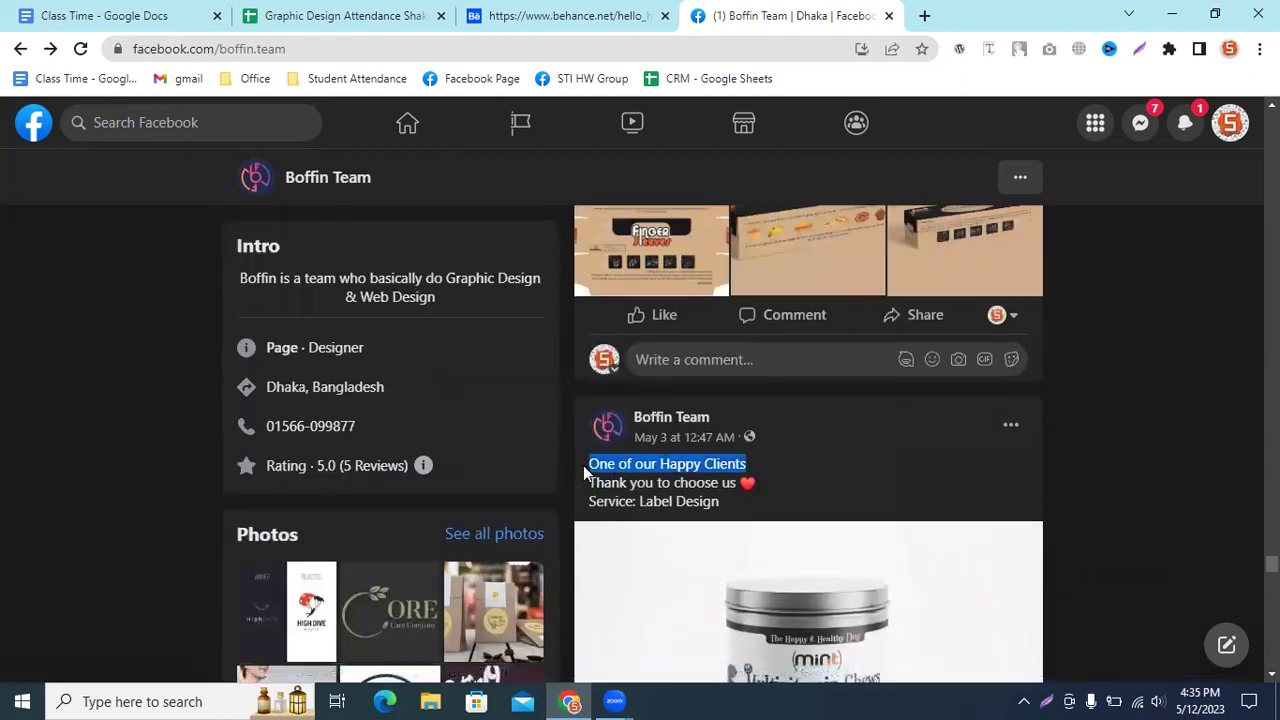
scroll(678, 485, "down", 2)
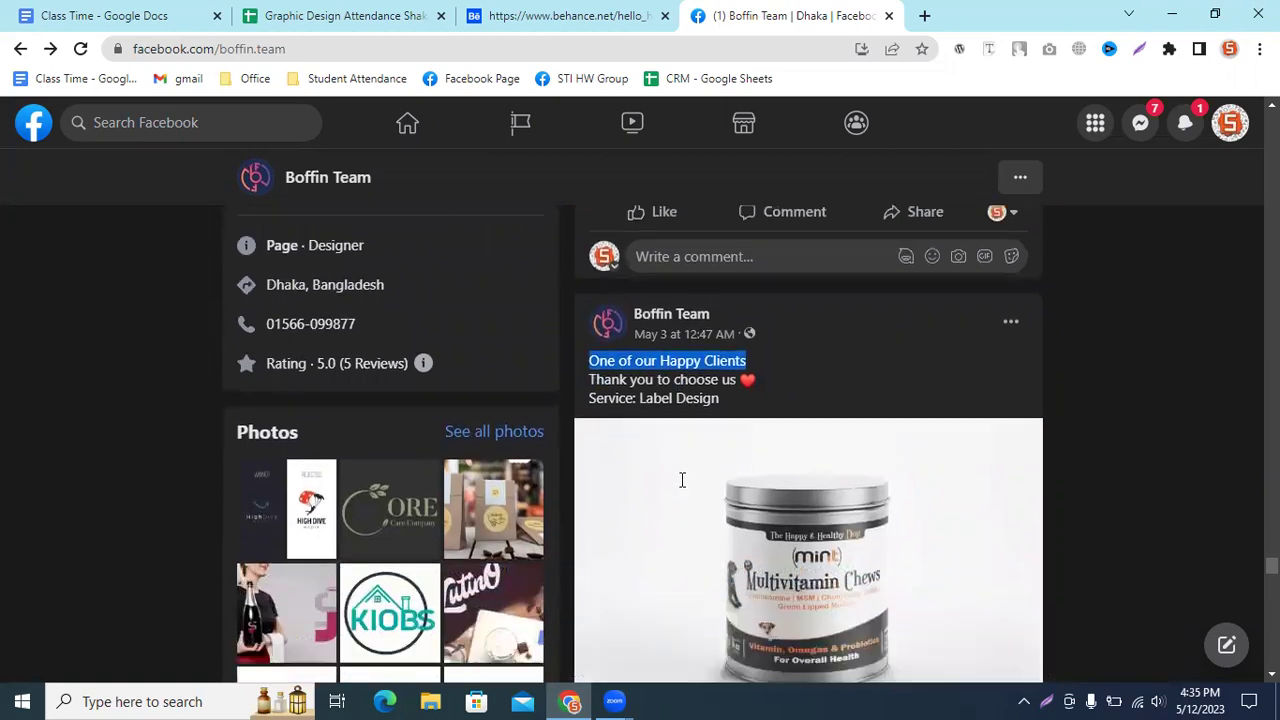
scroll(677, 489, "down", 4)
scroll(677, 485, "down", 5)
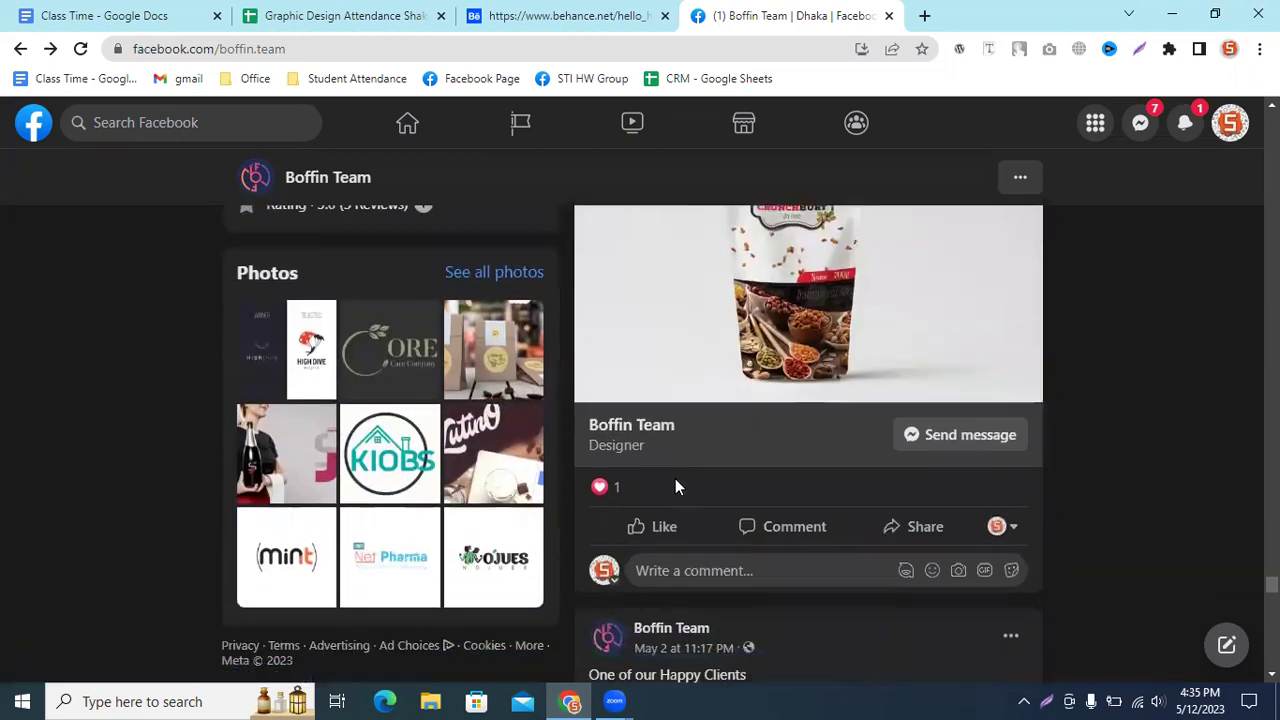
scroll(675, 478, "down", 5)
scroll(677, 482, "down", 5)
scroll(675, 481, "down", 5)
scroll(675, 478, "down", 5)
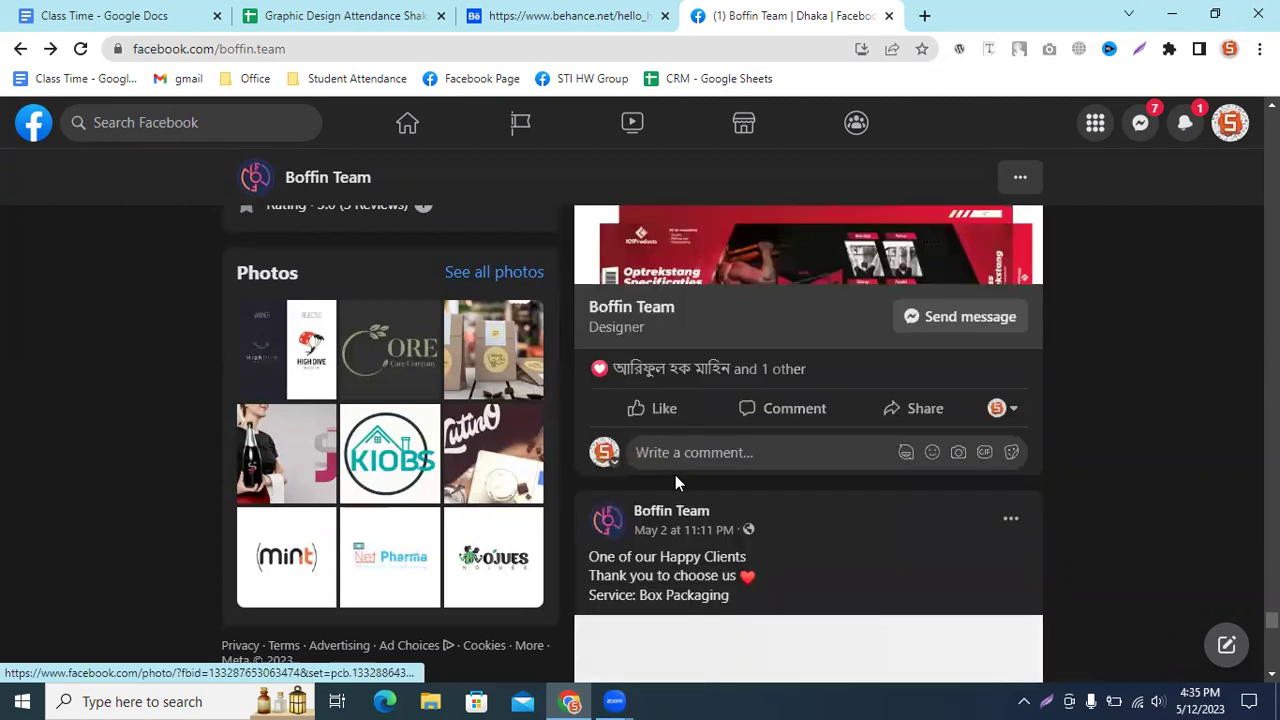
scroll(676, 480, "down", 5)
scroll(678, 485, "down", 5)
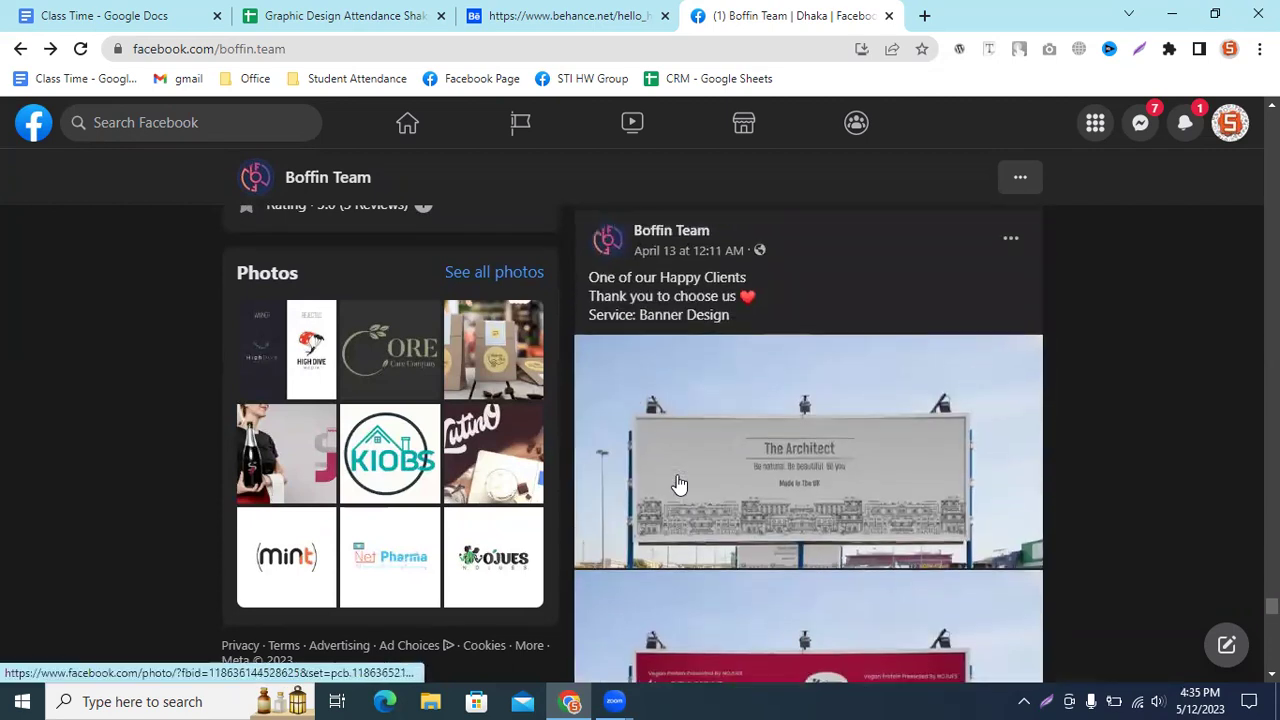
scroll(680, 484, "down", 5)
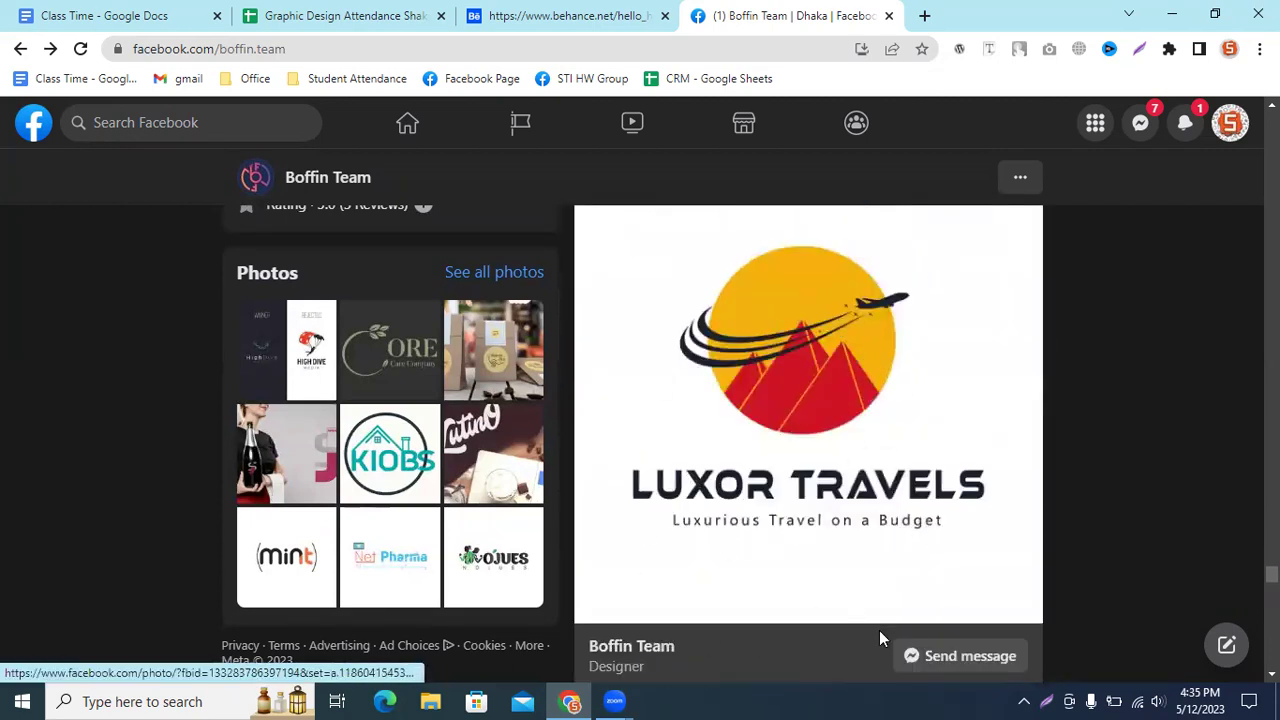
scroll(1000, 620, "up", 2)
scroll(838, 474, "down", 5)
scroll(840, 474, "down", 4)
scroll(843, 474, "down", 3)
scroll(843, 471, "down", 4)
scroll(846, 463, "up", 6)
scroll(837, 463, "down", 7)
scroll(845, 400, "down", 1)
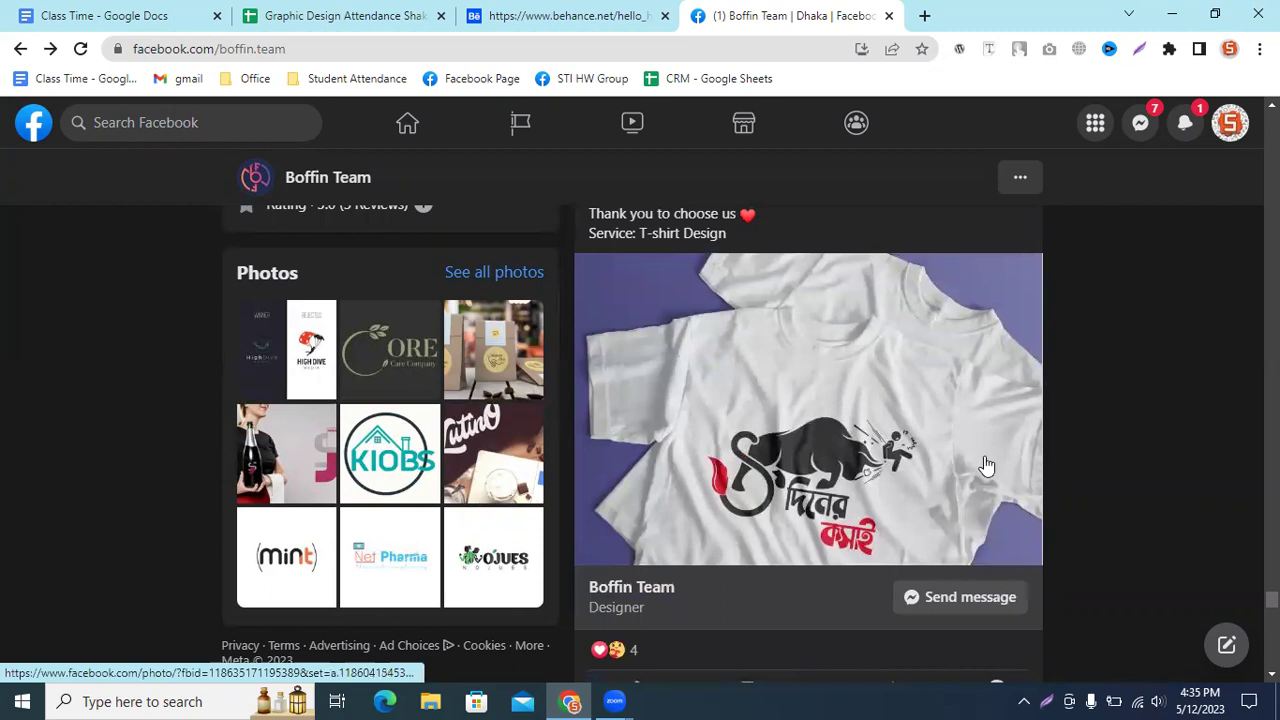
scroll(935, 450, "down", 3)
scroll(920, 437, "down", 2)
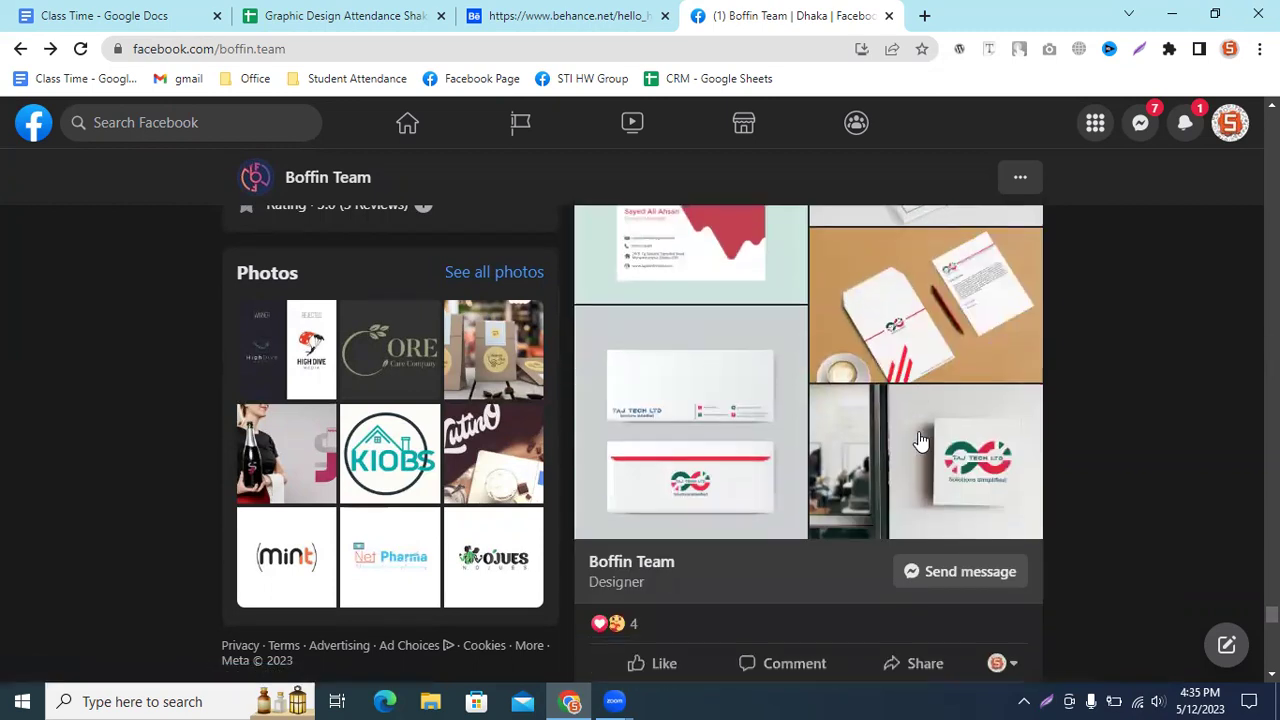
scroll(886, 357, "up", 3)
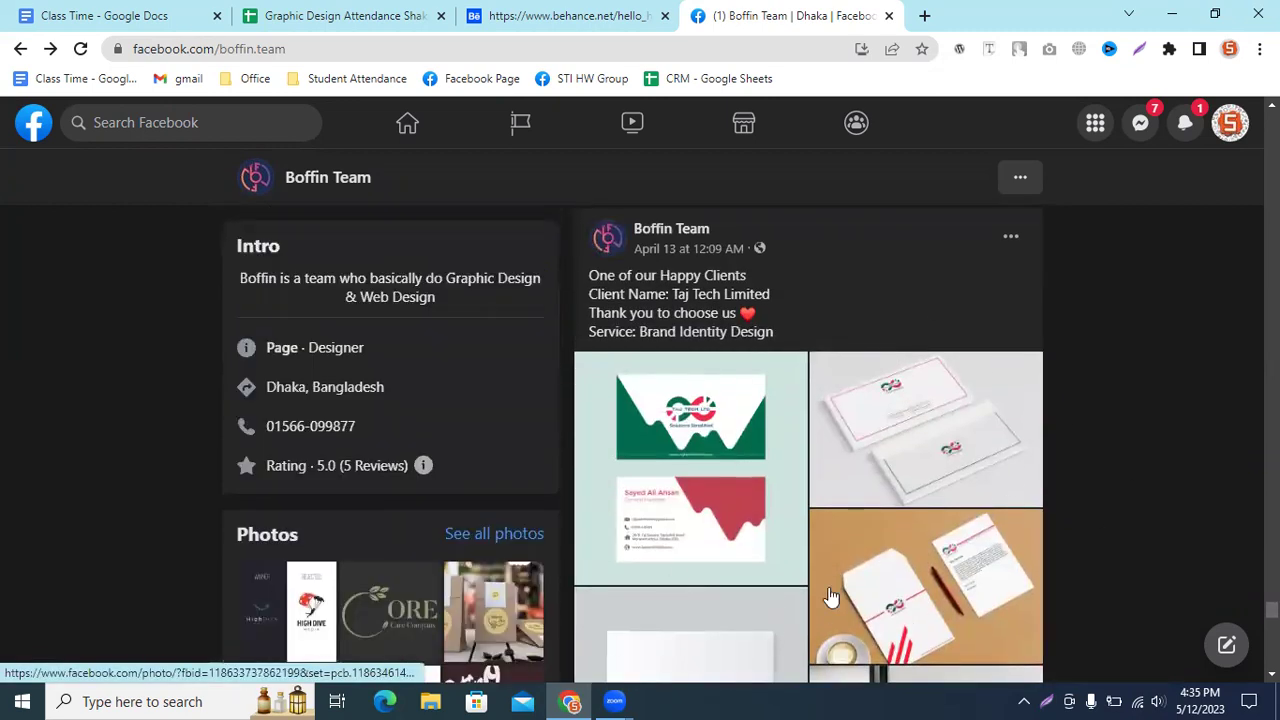
scroll(820, 317, "down", 3)
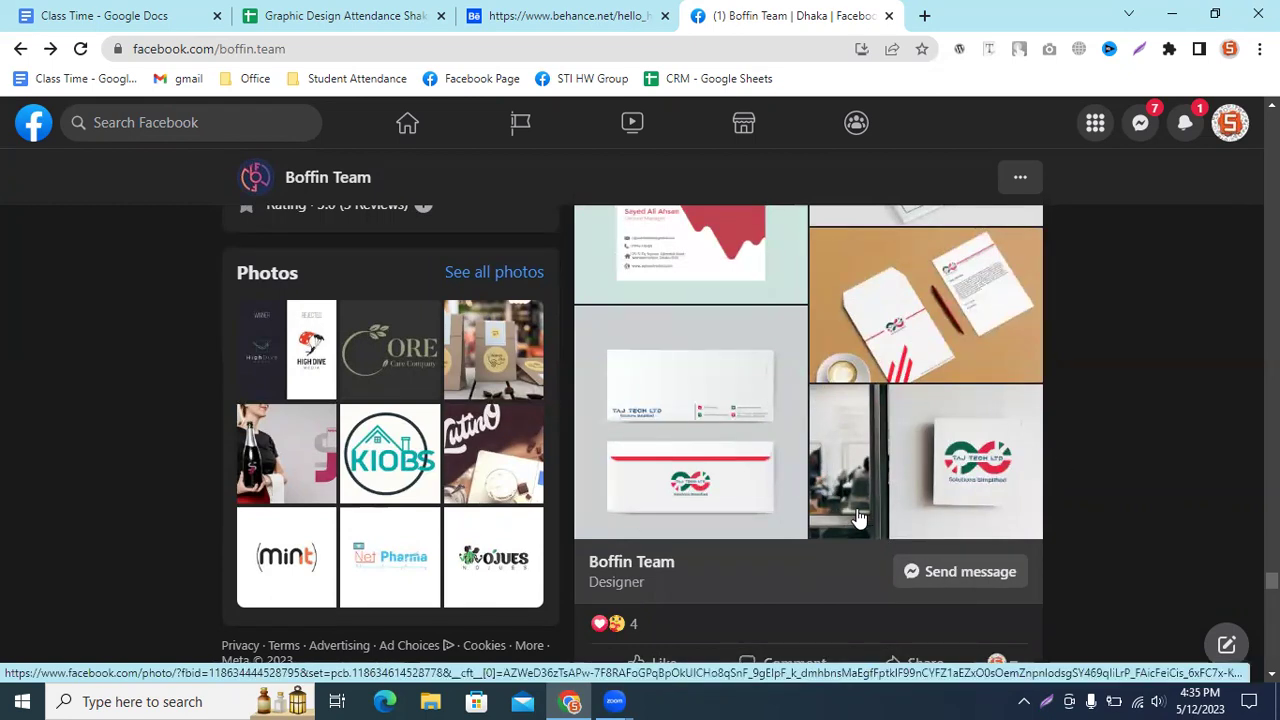
scroll(858, 515, "down", 5)
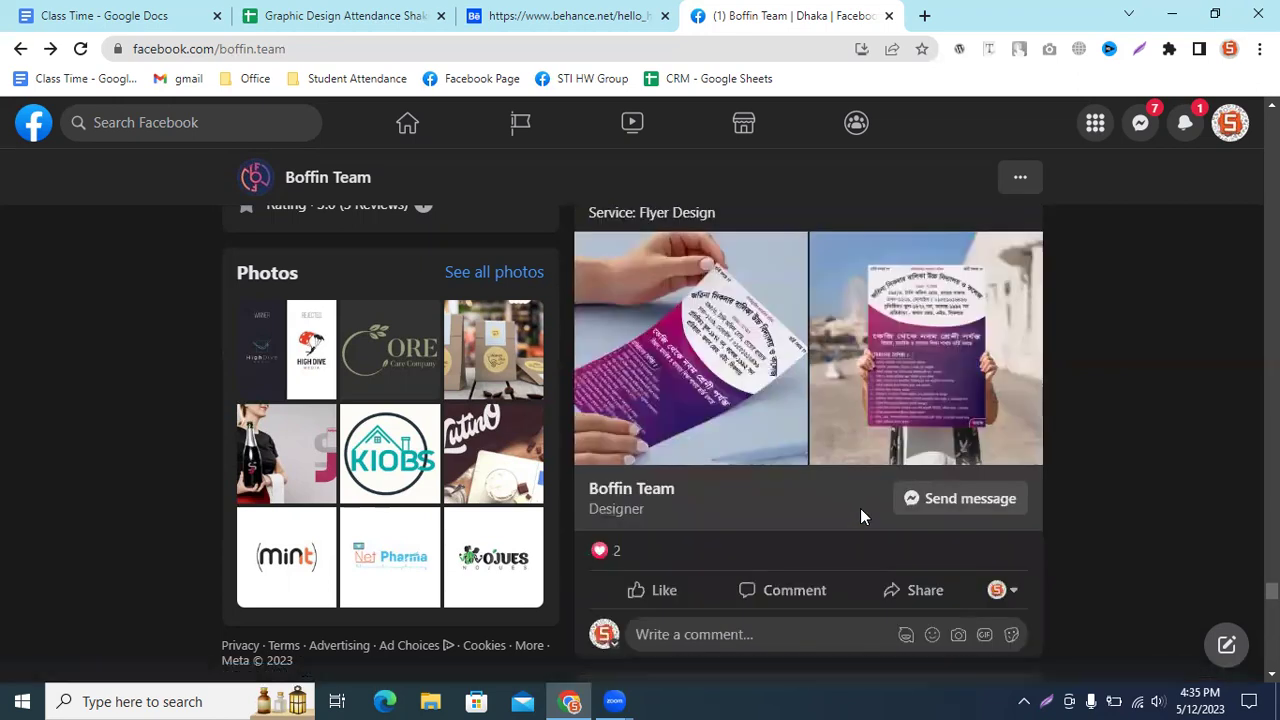
scroll(860, 515, "up", 2)
scroll(918, 488, "down", 4)
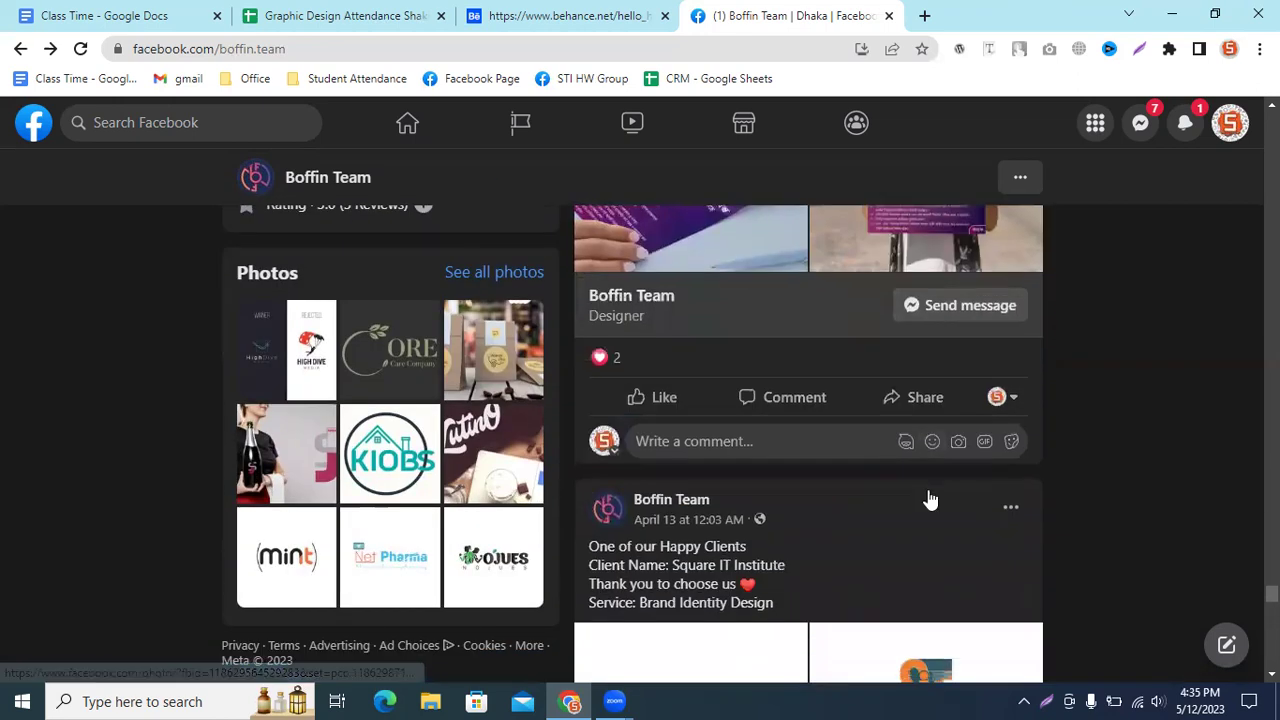
scroll(915, 492, "up", 2)
scroll(913, 490, "down", 2)
scroll(905, 530, "down", 3)
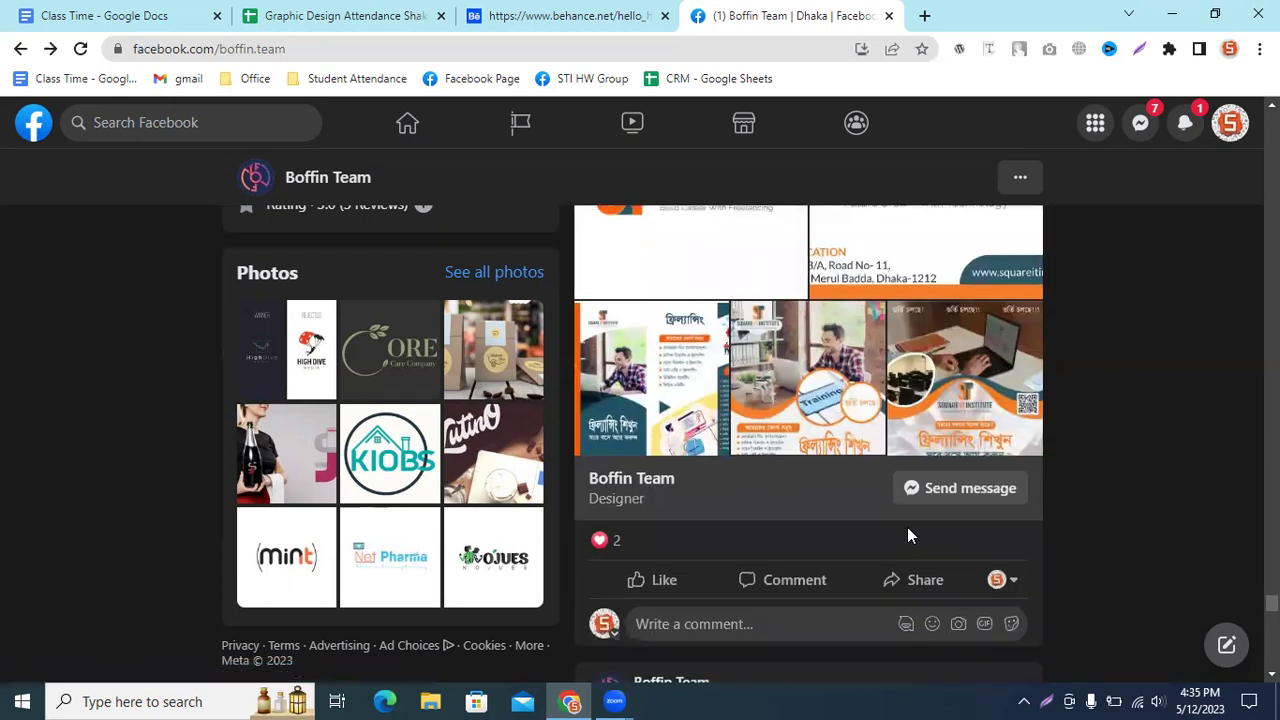
scroll(913, 533, "up", 1)
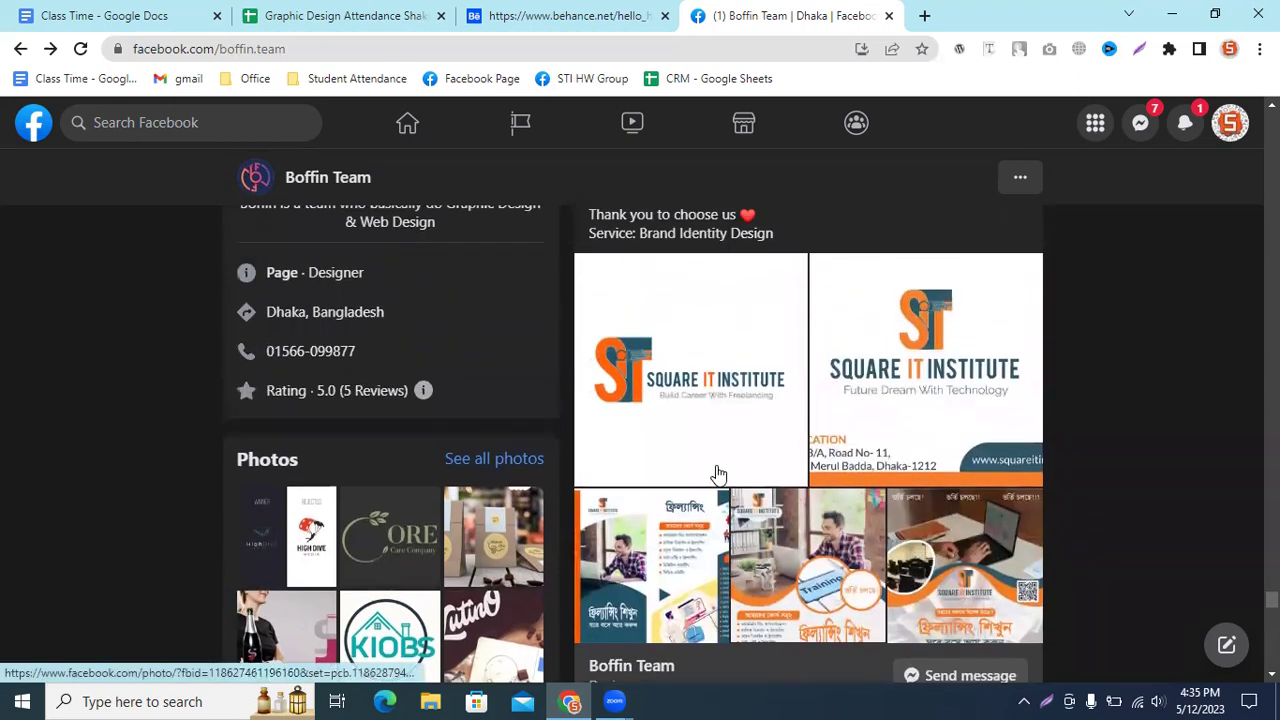
scroll(912, 400, "down", 5)
scroll(915, 392, "down", 3)
scroll(915, 392, "down", 2)
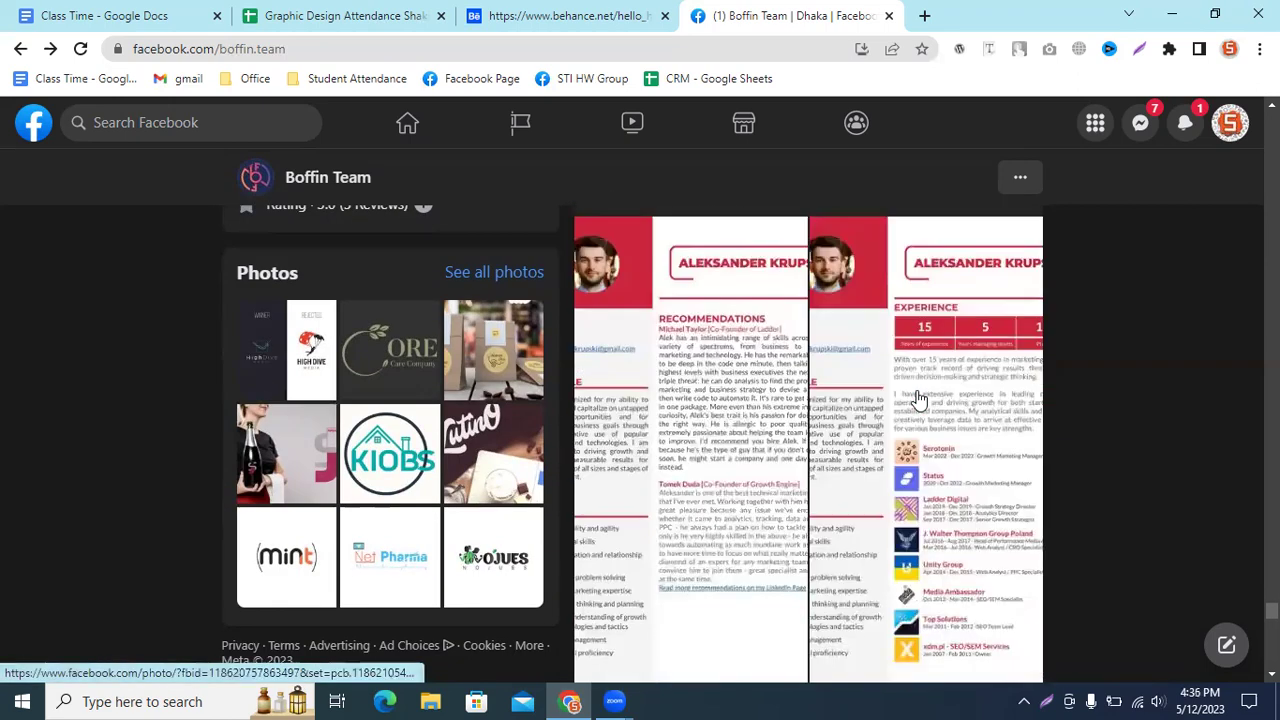
scroll(917, 396, "up", 4)
scroll(917, 398, "up", 2)
scroll(917, 398, "up", 1)
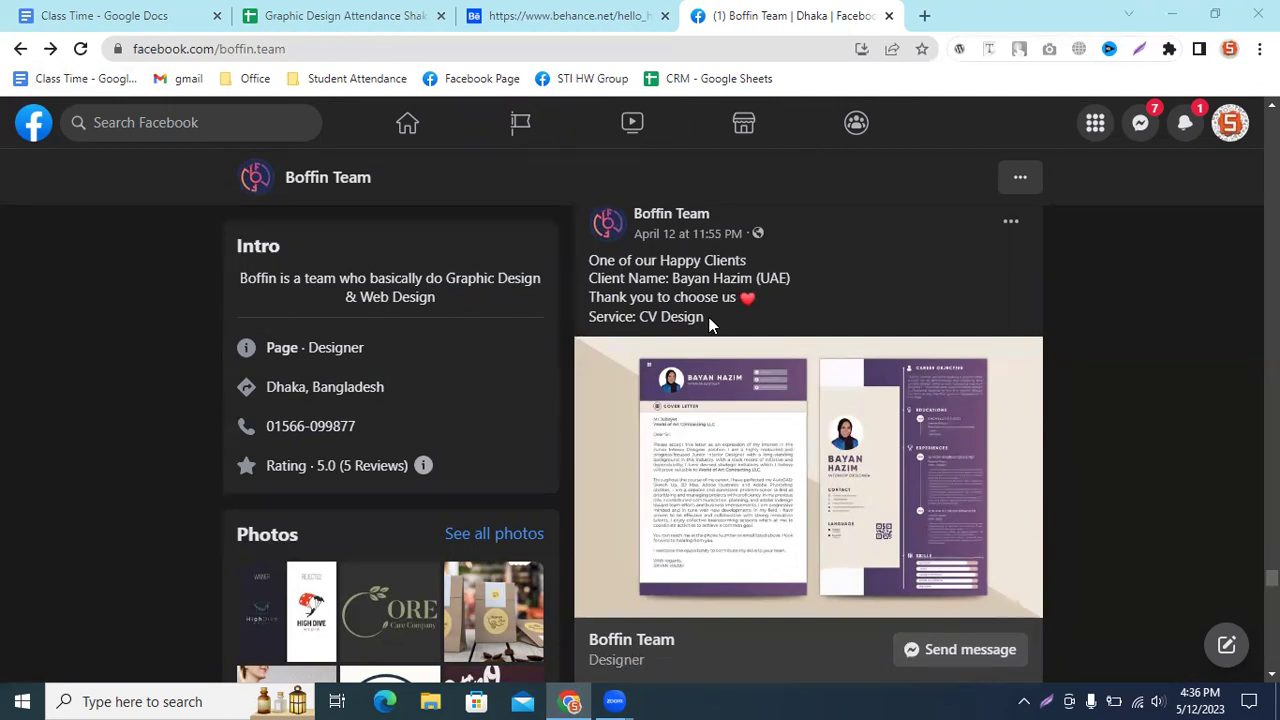
scroll(709, 325, "down", 5)
scroll(788, 409, "down", 3)
scroll(943, 277, "up", 3)
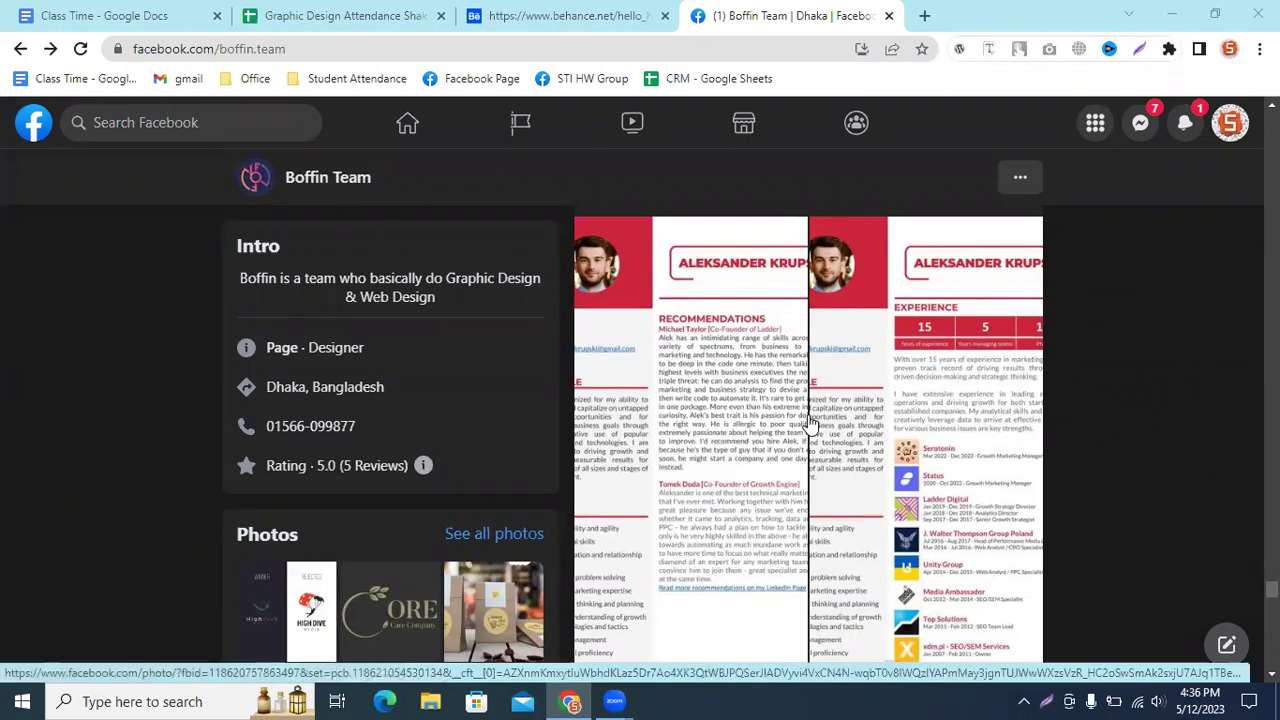
scroll(864, 516, "up", 5)
scroll(888, 452, "up", 3)
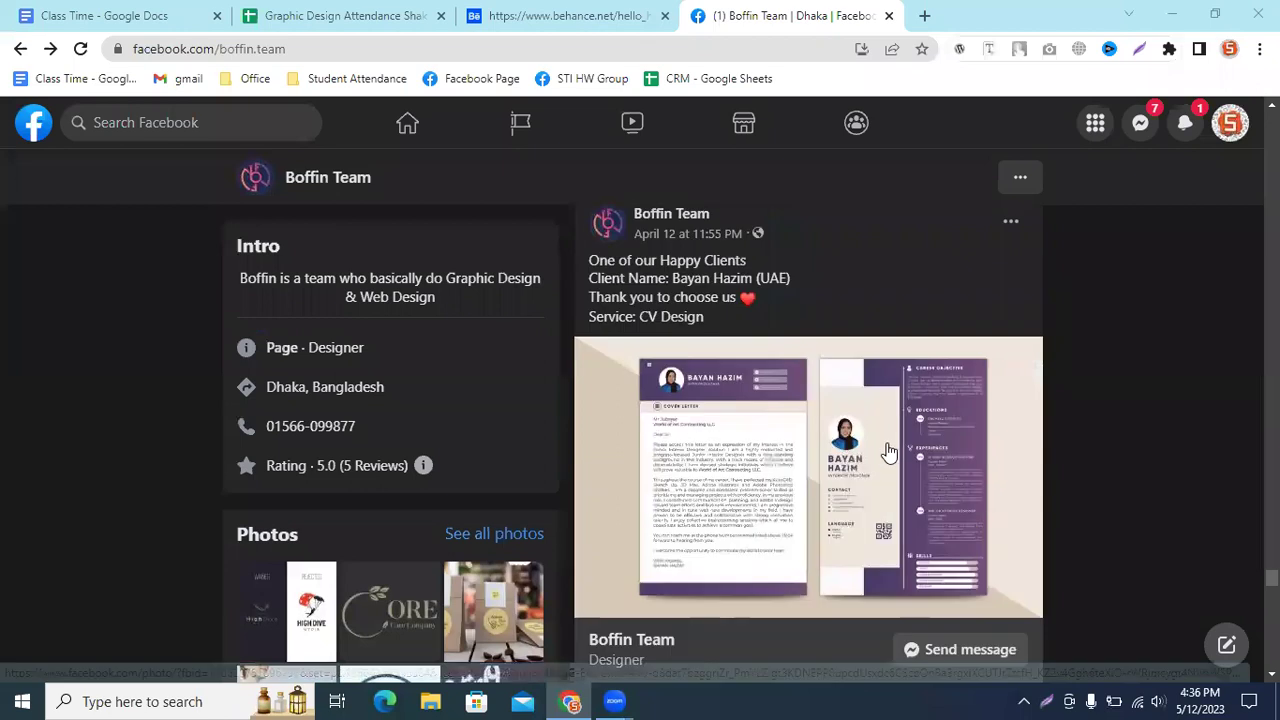
scroll(890, 452, "down", 4)
scroll(890, 452, "down", 4)
scroll(892, 450, "down", 1)
scroll(897, 447, "down", 5)
scroll(897, 447, "down", 2)
scroll(897, 447, "down", 3)
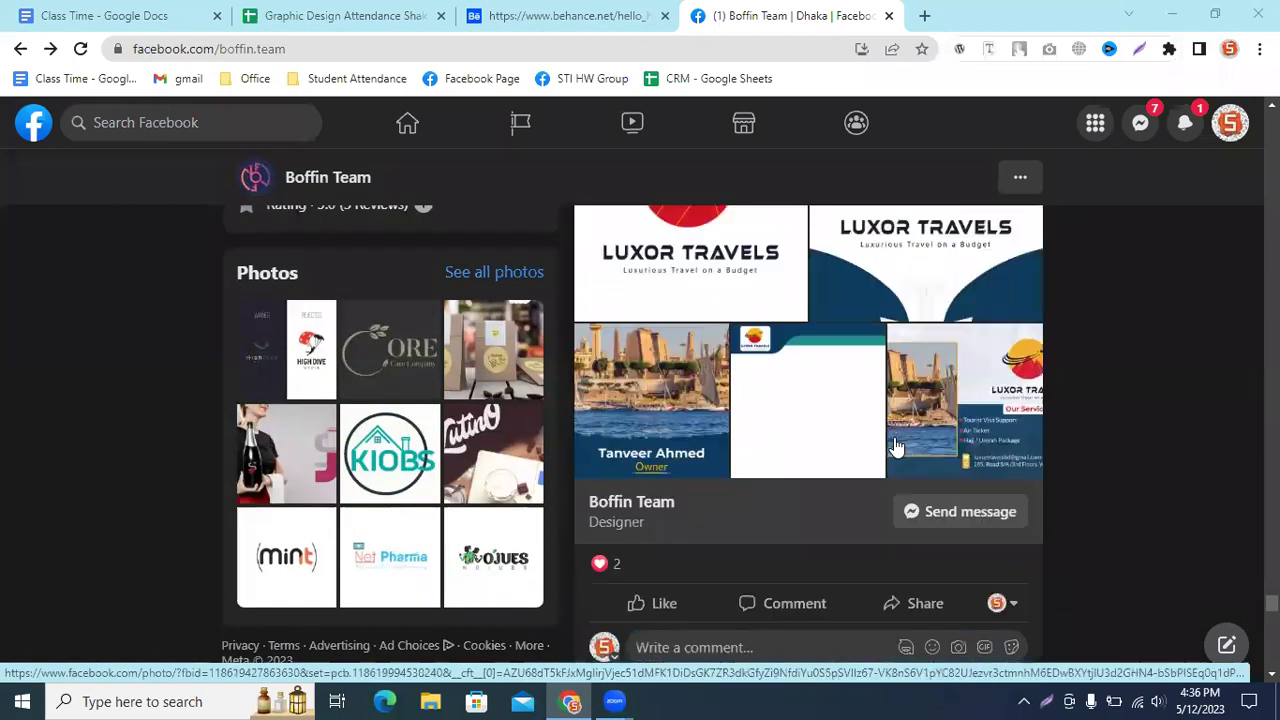
scroll(897, 447, "down", 4)
scroll(897, 447, "down", 3)
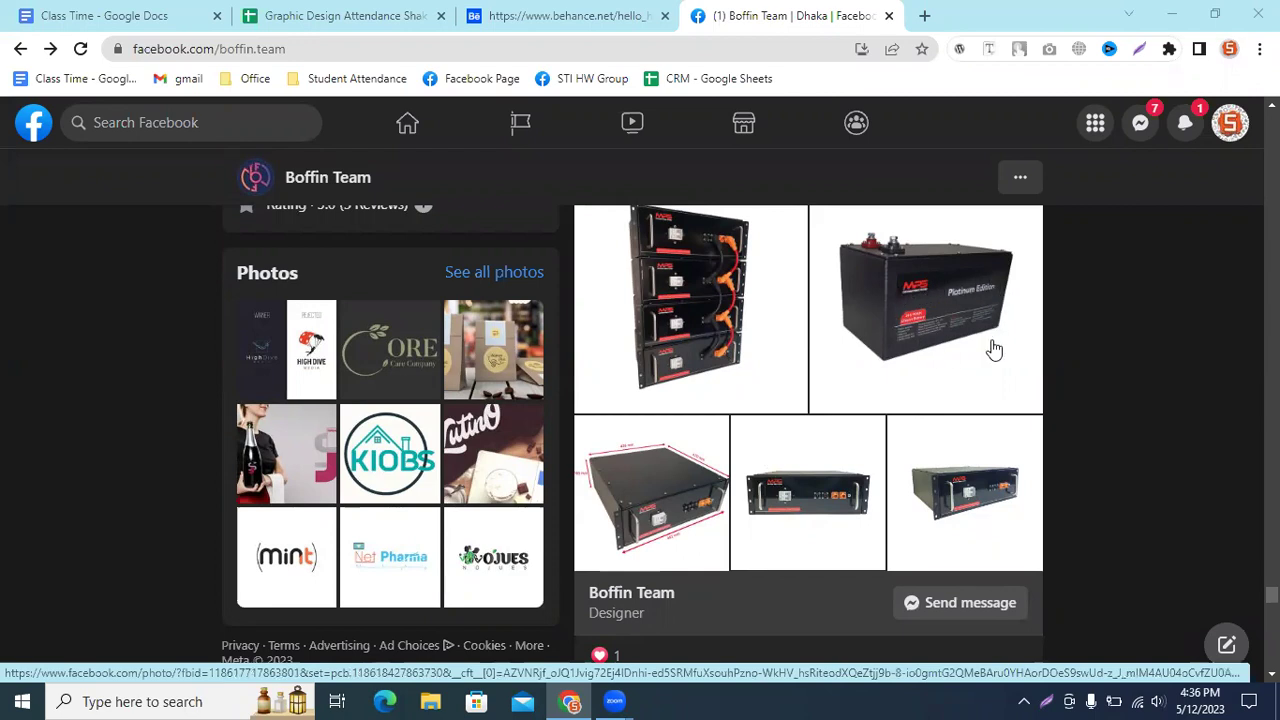
scroll(884, 328, "down", 5)
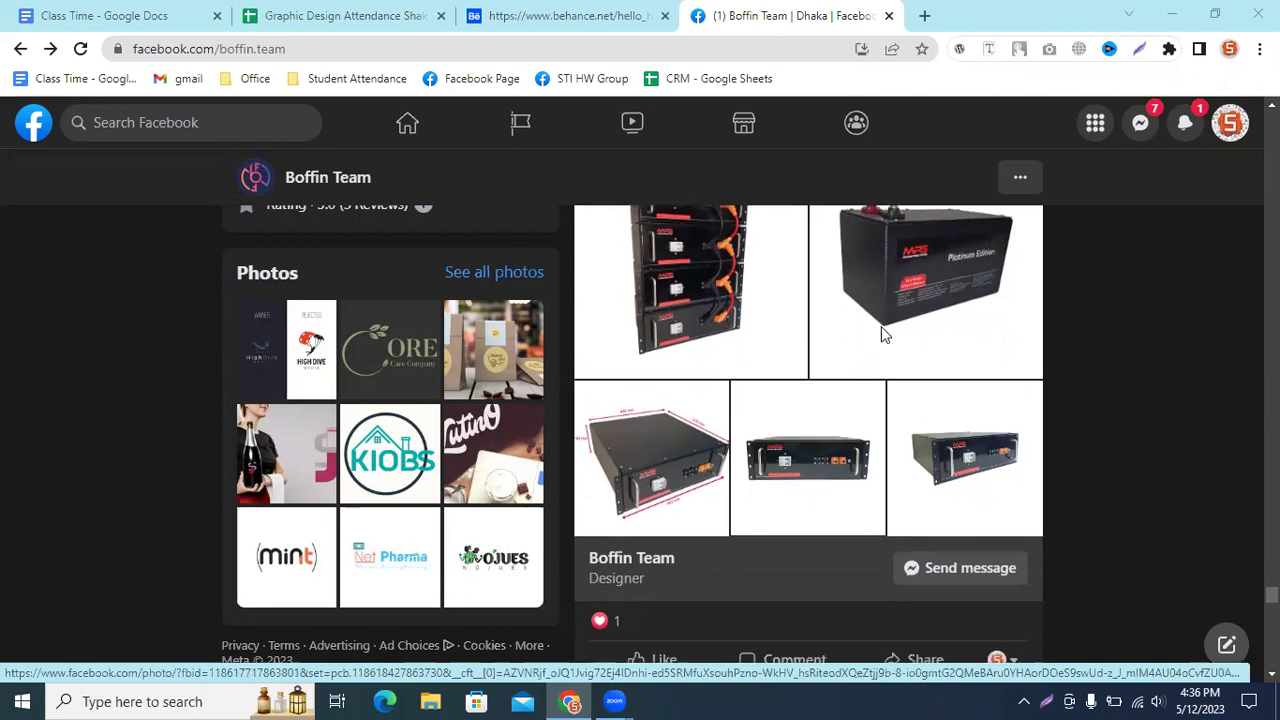
scroll(881, 326, "down", 5)
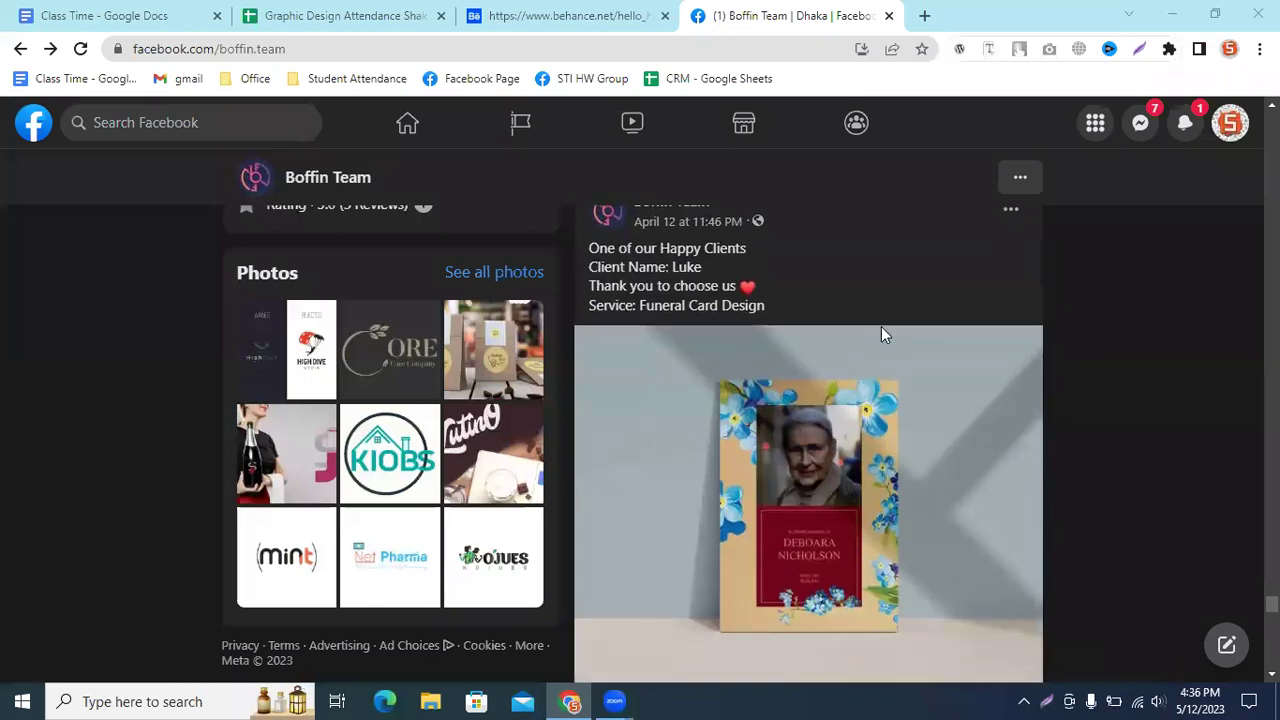
scroll(881, 326, "down", 5)
scroll(881, 326, "down", 2)
scroll(881, 326, "down", 4)
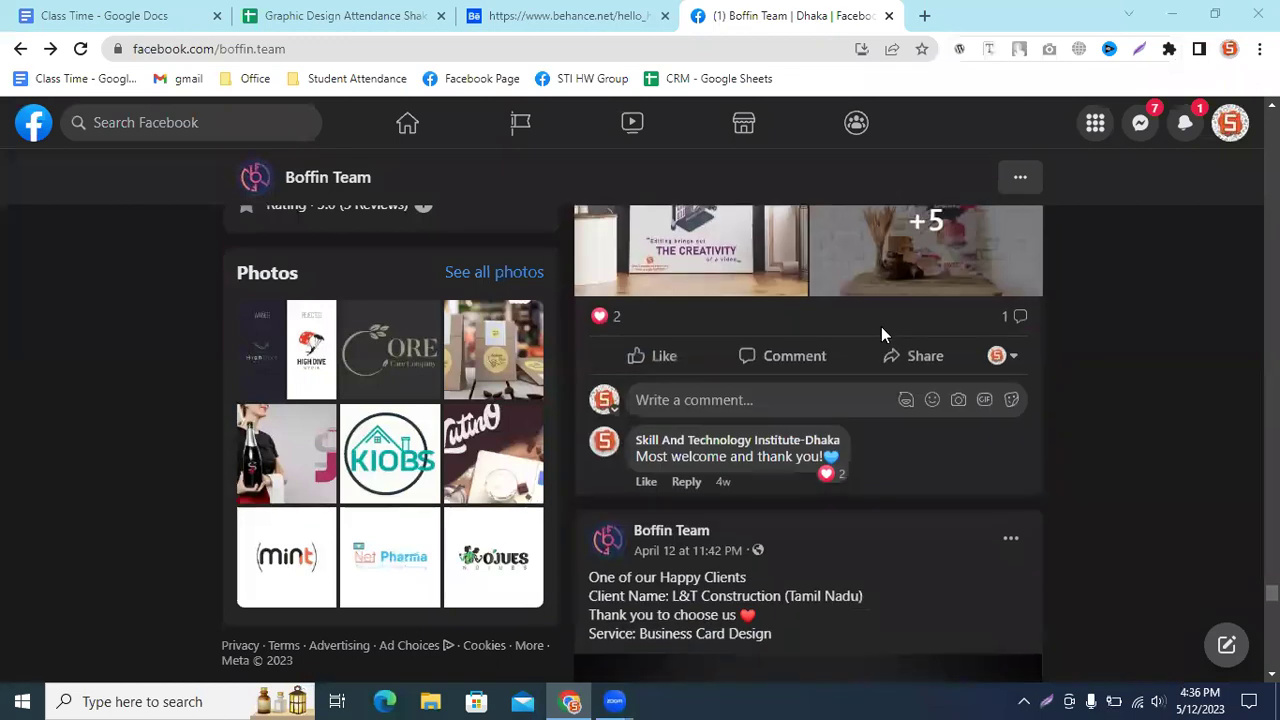
scroll(881, 326, "up", 3)
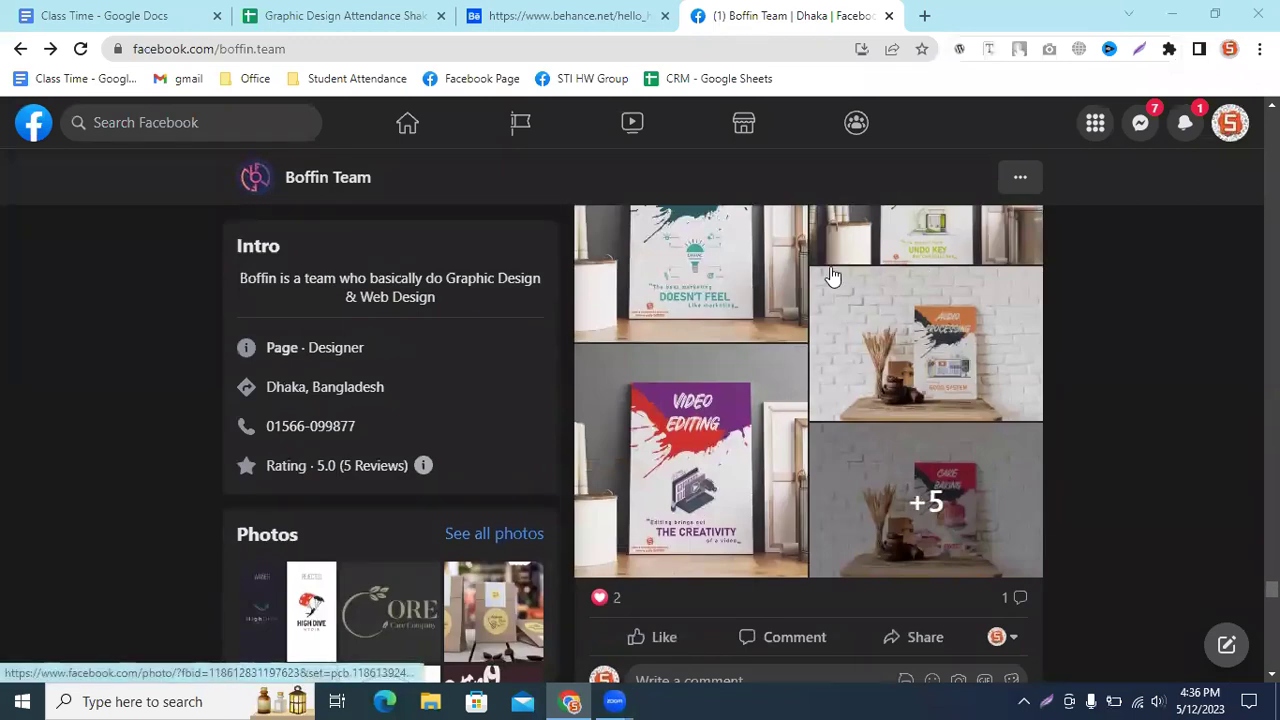
scroll(834, 277, "up", 2)
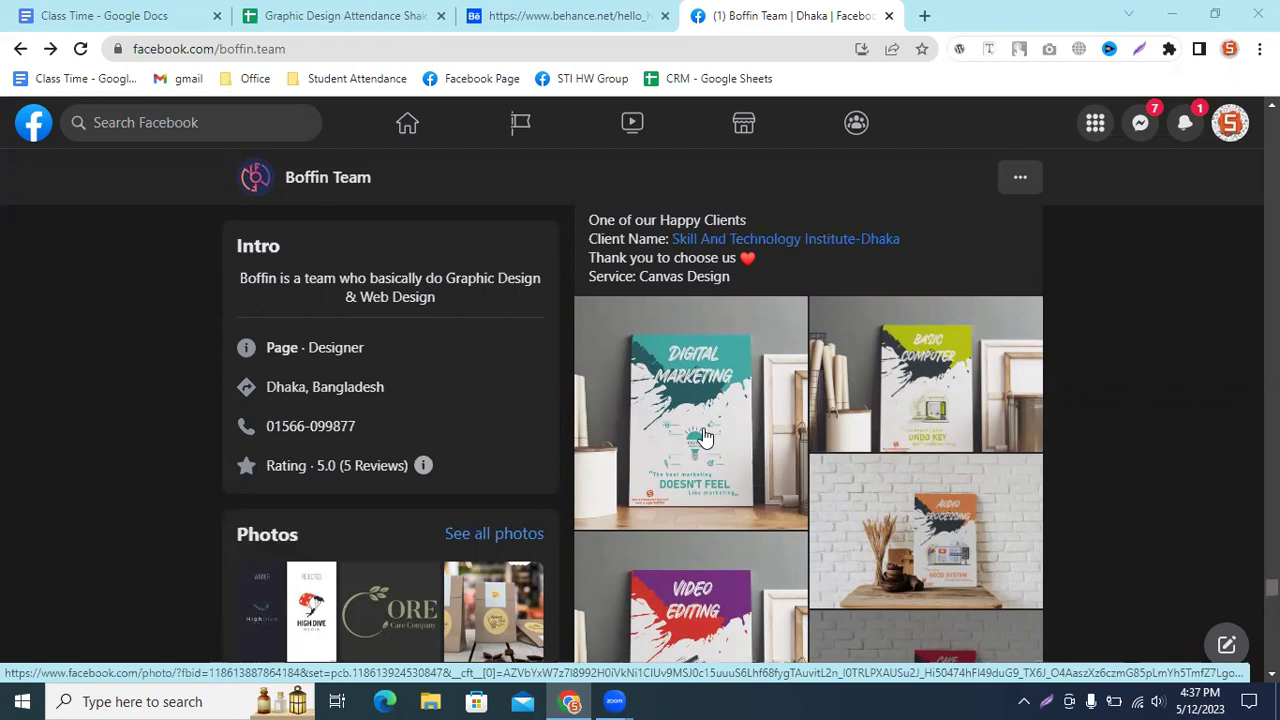
scroll(731, 428, "down", 5)
scroll(757, 408, "down", 5)
scroll(758, 408, "down", 5)
scroll(758, 408, "down", 3)
scroll(758, 408, "down", 5)
scroll(758, 408, "up", 5)
scroll(757, 392, "up", 3)
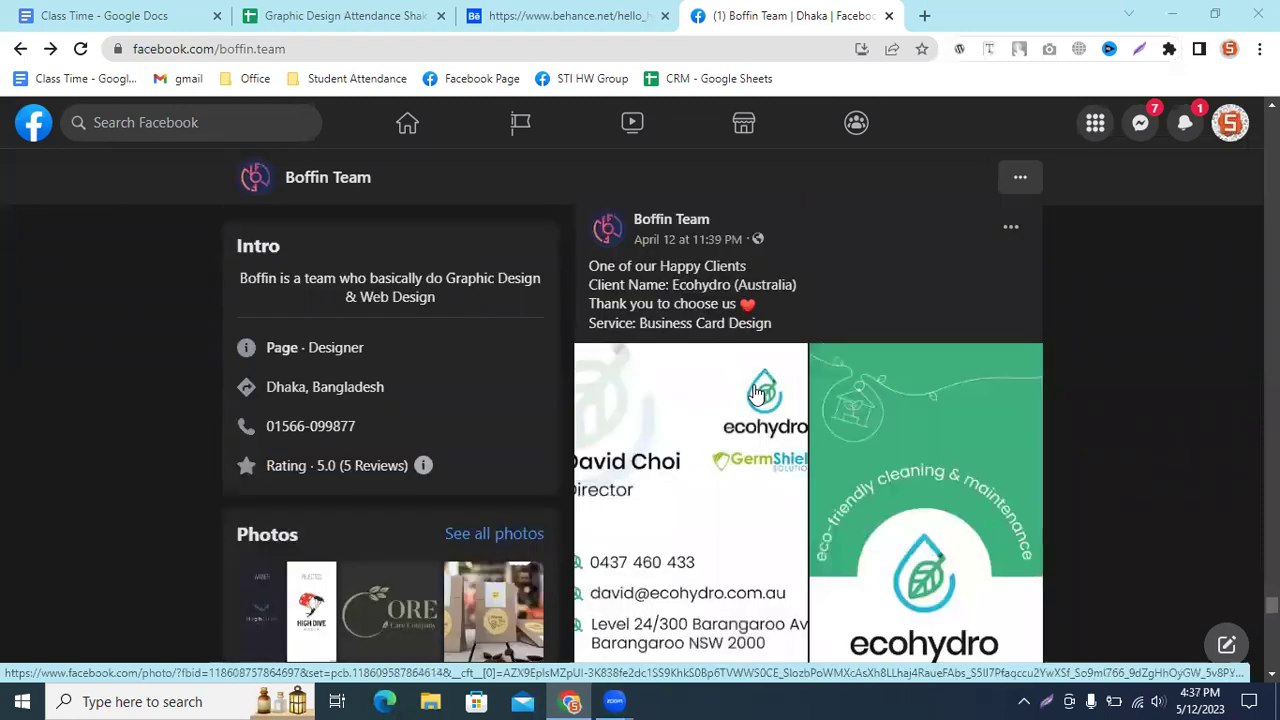
scroll(757, 392, "down", 5)
scroll(755, 393, "down", 5)
scroll(755, 390, "down", 5)
scroll(753, 384, "down", 3)
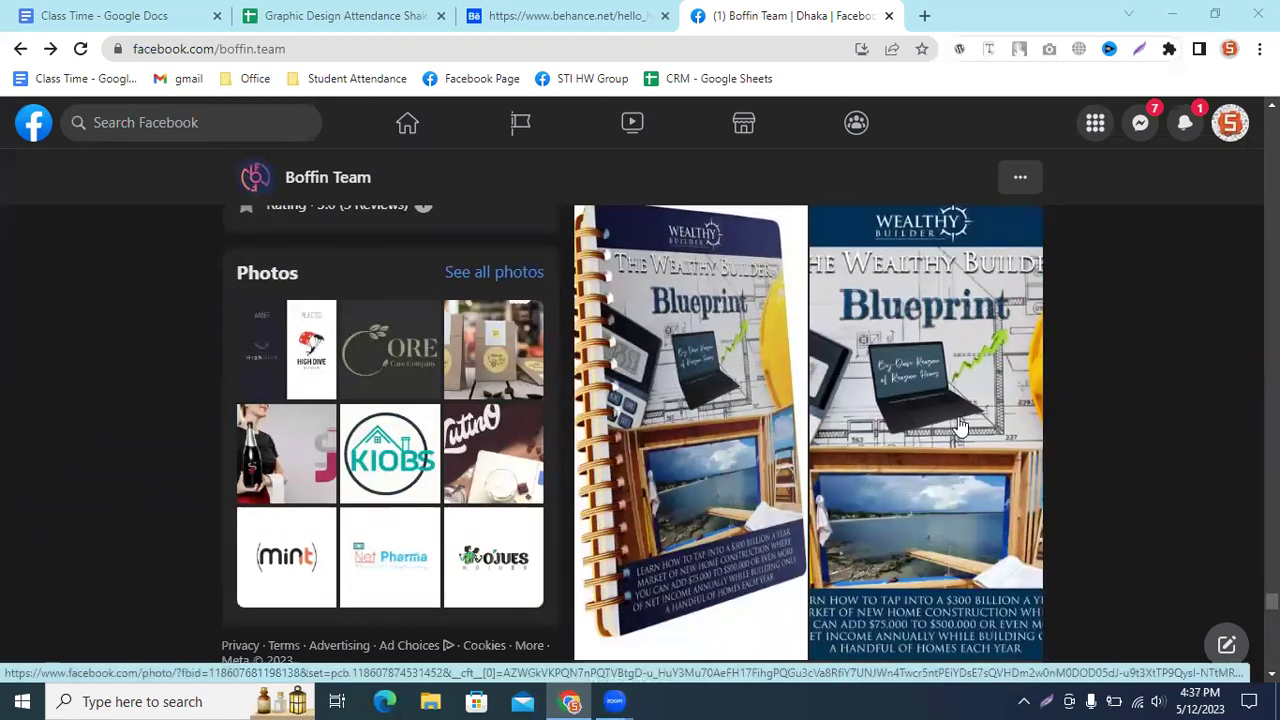
scroll(643, 428, "down", 3)
scroll(645, 428, "down", 5)
scroll(650, 428, "down", 5)
scroll(655, 428, "down", 3)
scroll(660, 428, "up", 5)
scroll(660, 428, "down", 4)
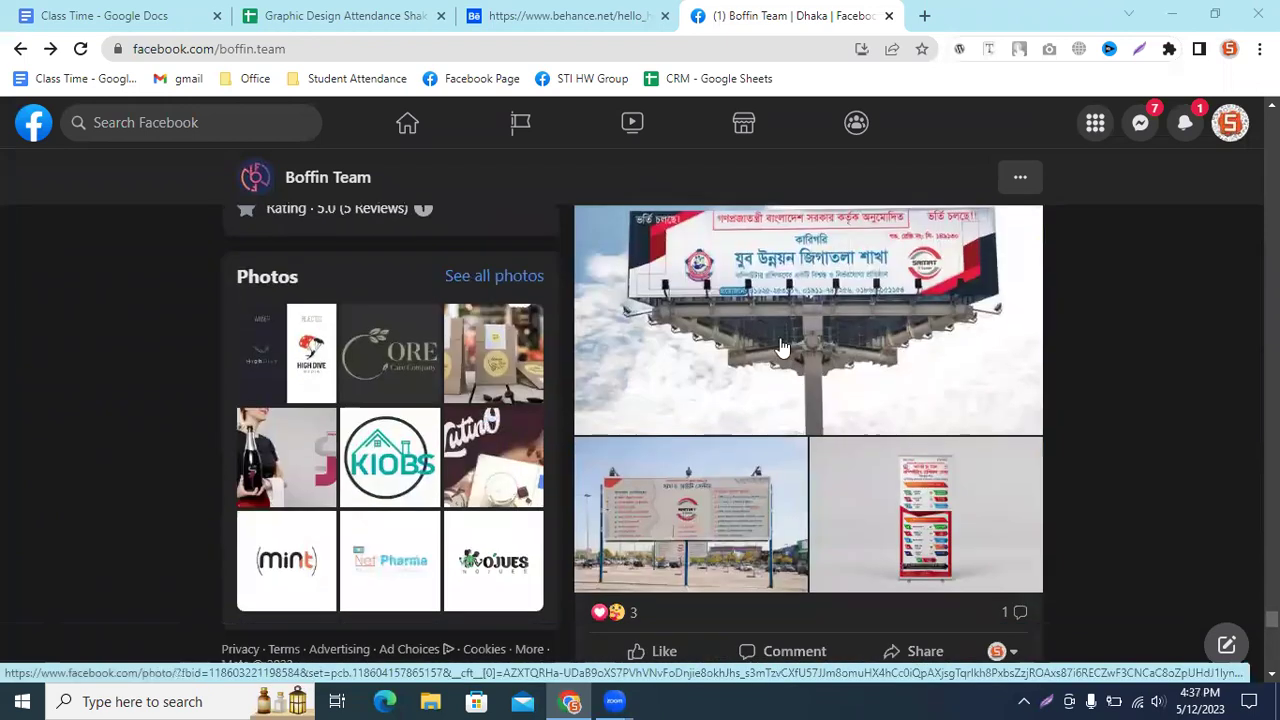
Step: Enlarge the SAMAT billboard photo to view it, then close the photo viewer
left_click(625, 560)
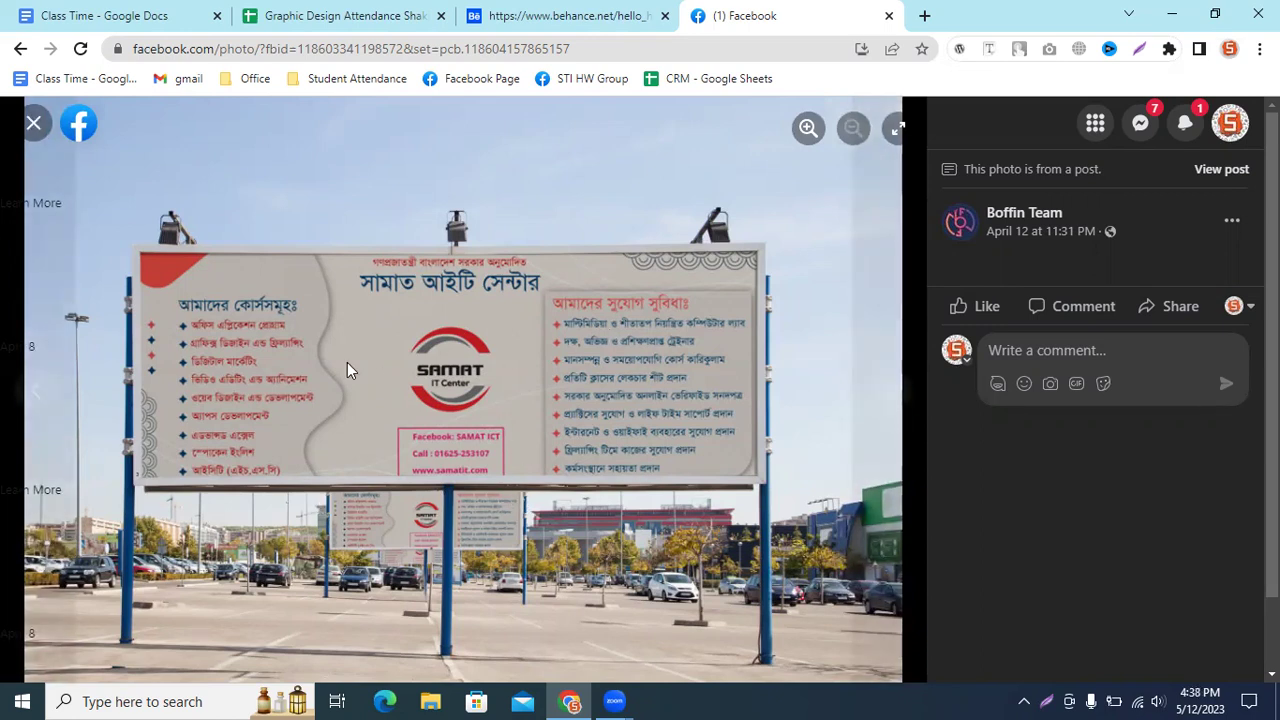
scroll(511, 490, "down", 1)
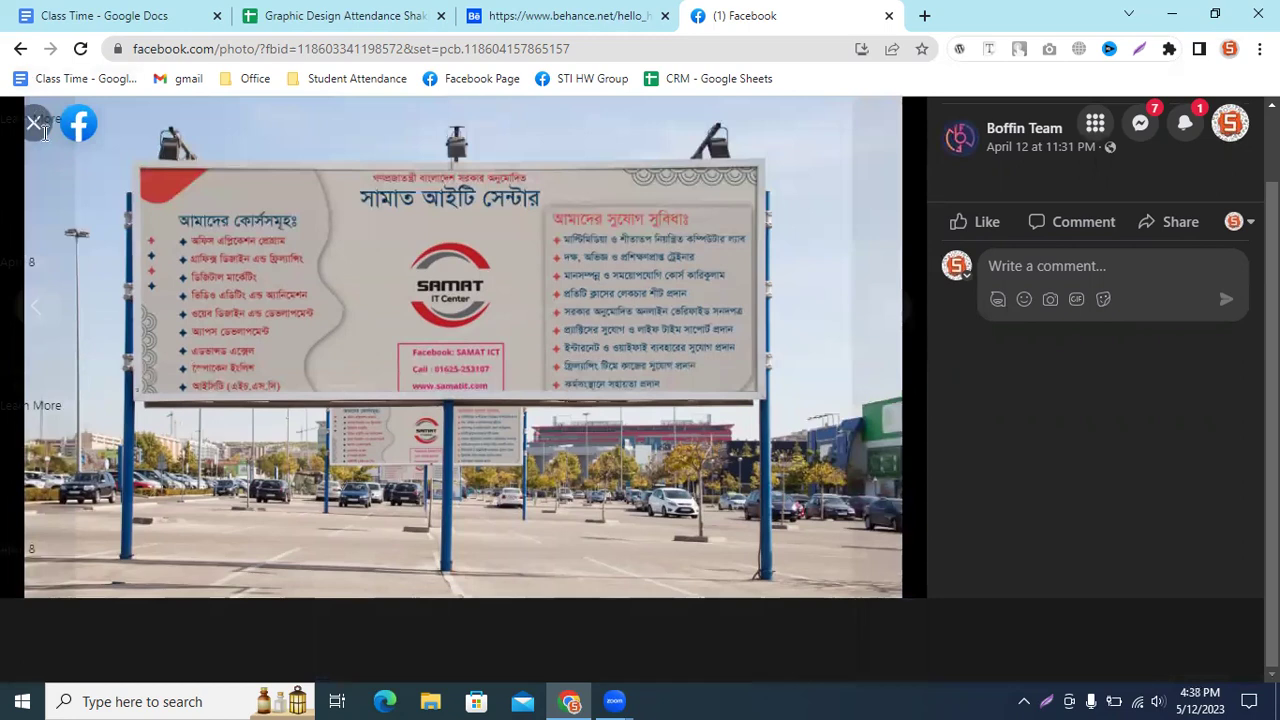
scroll(40, 125, "up", 1)
left_click(37, 121)
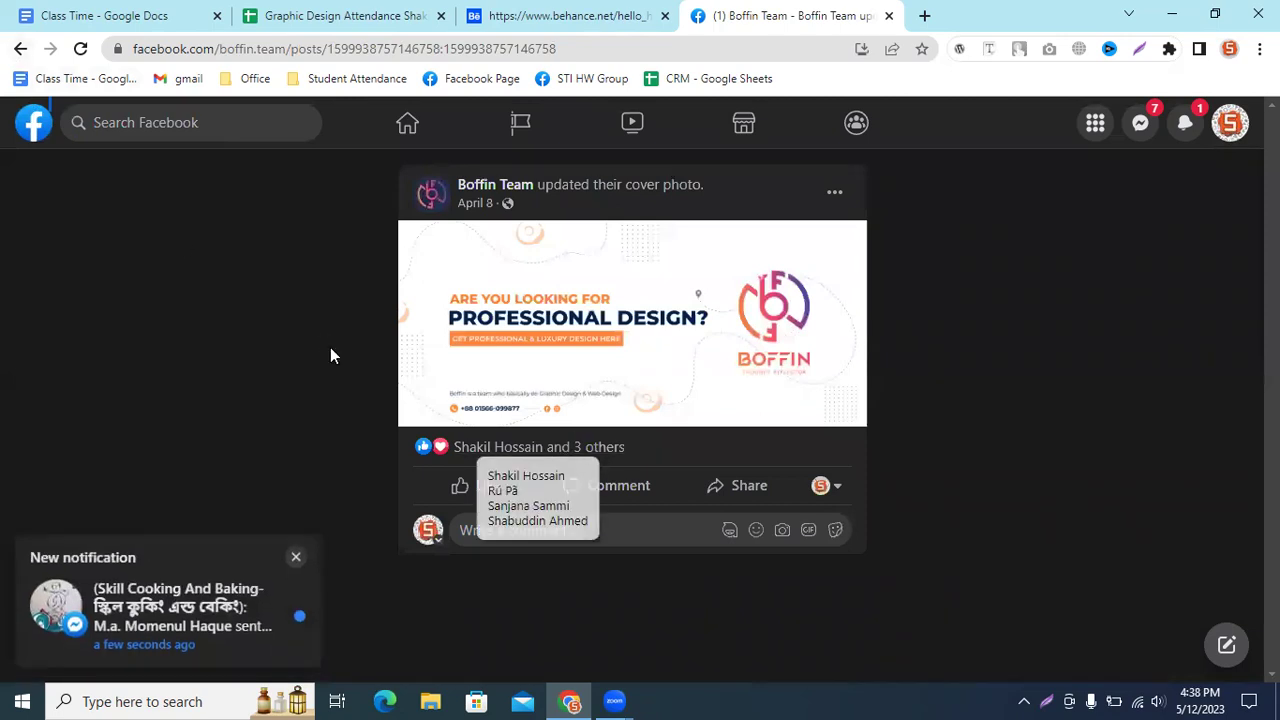
Step: Open a new blank Chrome tab and close the Facebook and Behance tabs
left_click(924, 15)
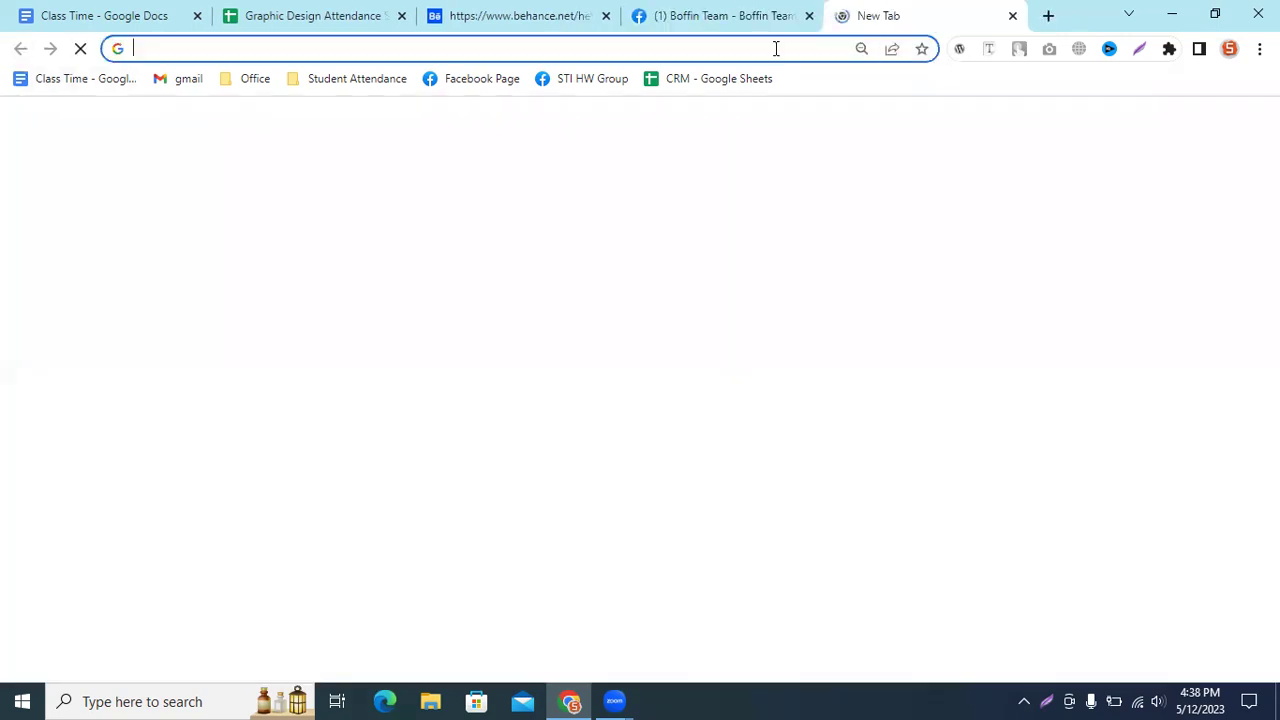
left_click(605, 15)
left_click(605, 15)
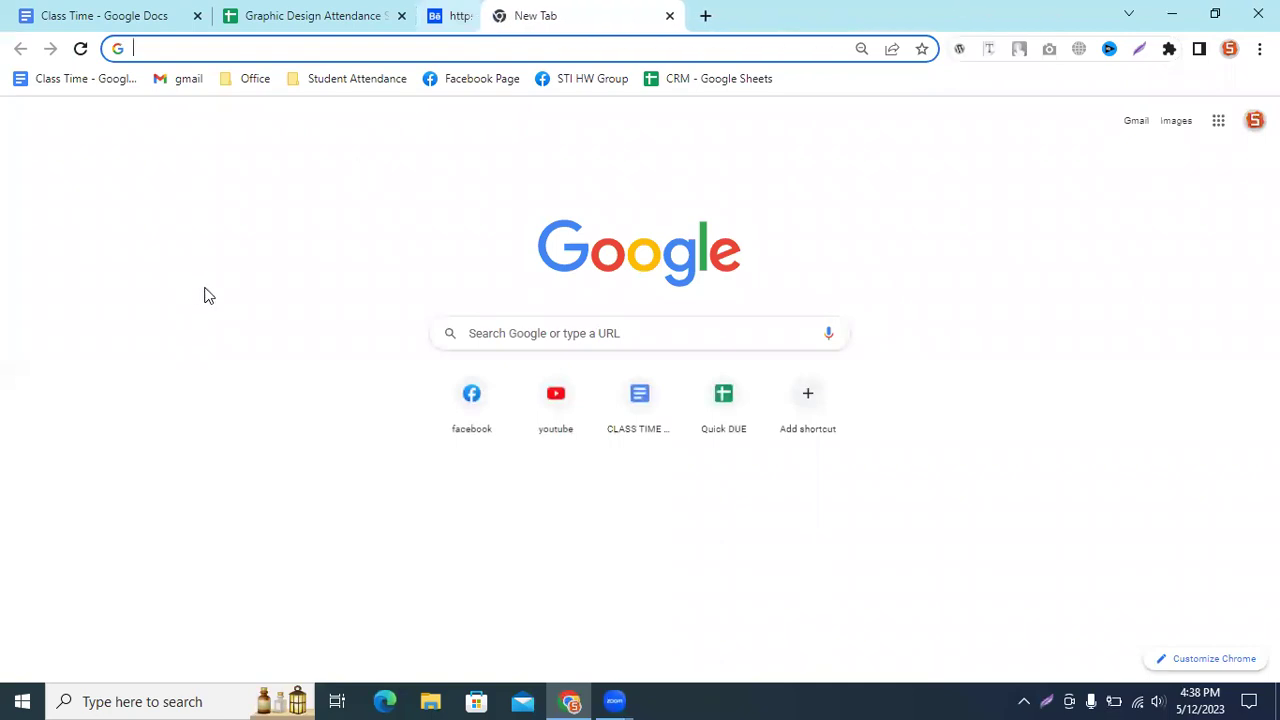
left_click(483, 44)
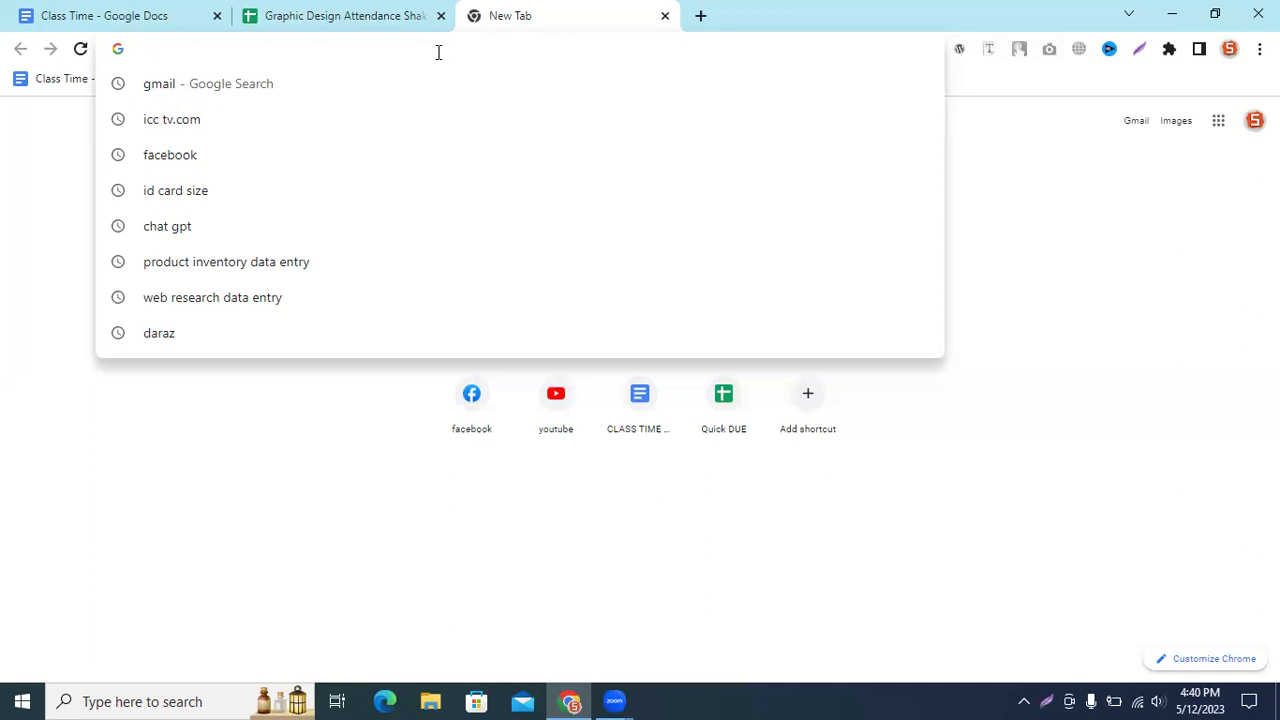
Step: Enter 'bottle' in Chrome's address bar without searching, then show the Start menu
type("bott")
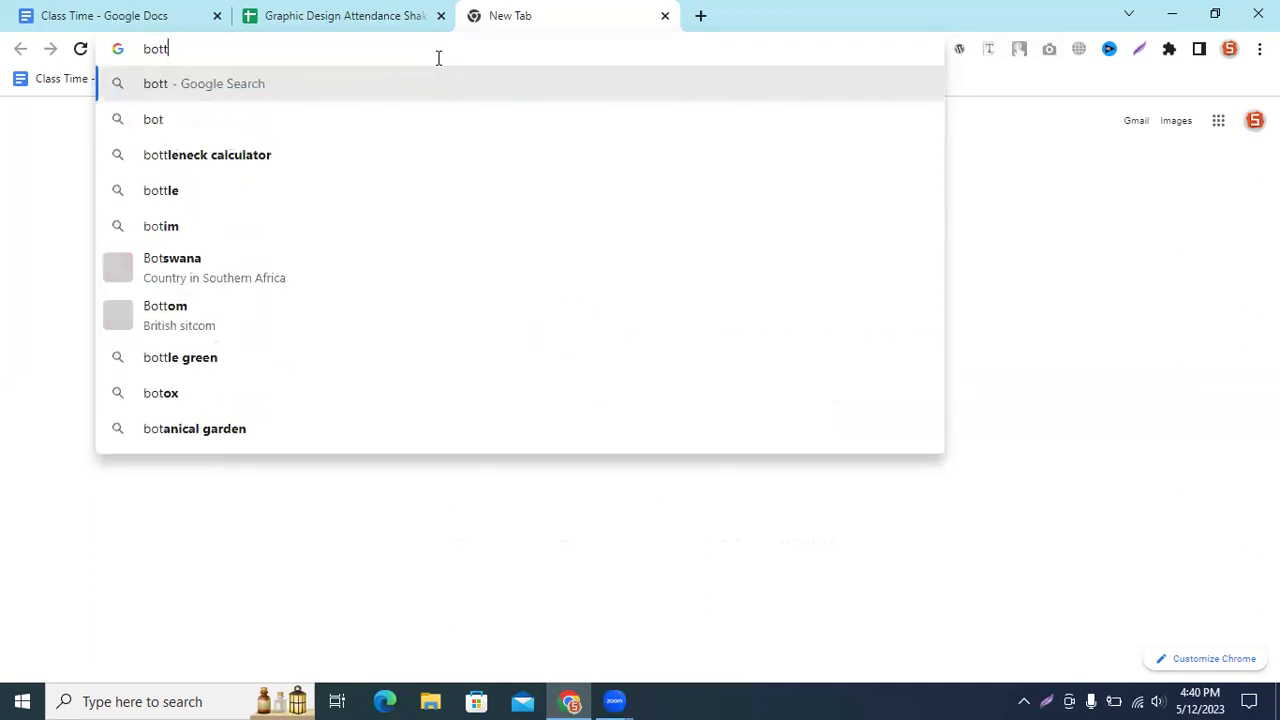
type("le")
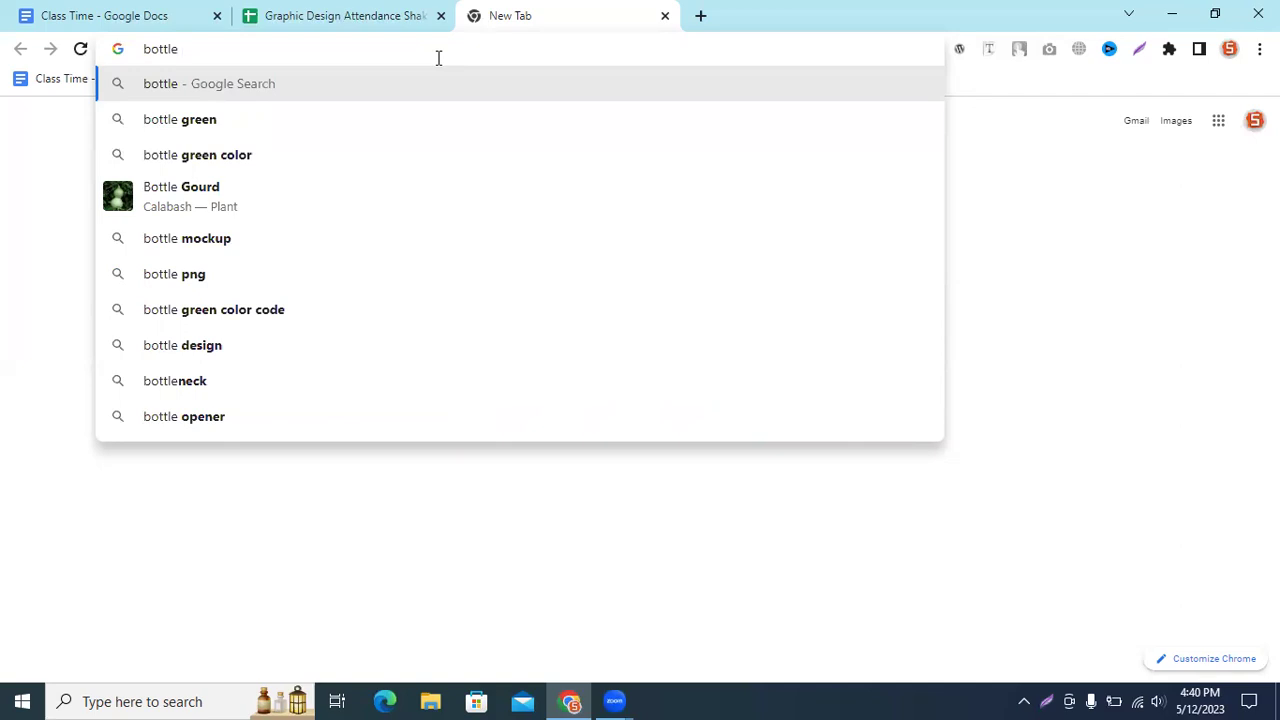
left_click(22, 701)
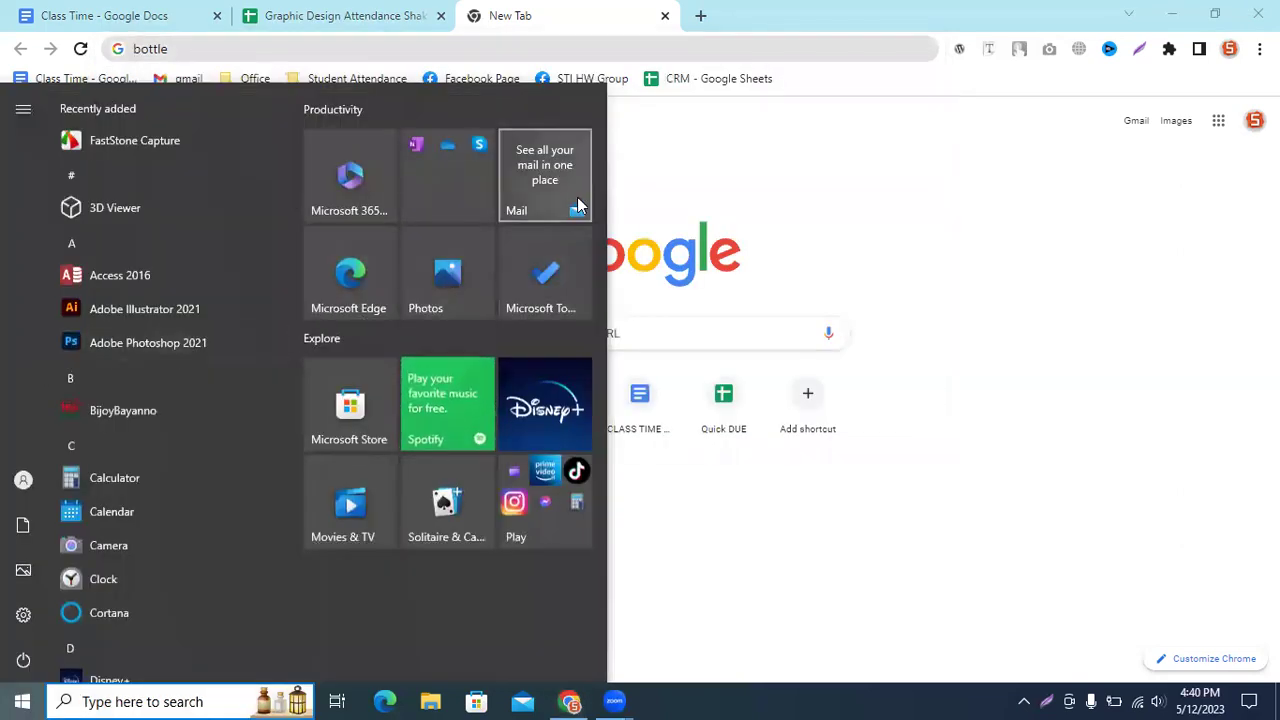
Step: Dismiss the Start menu and return to Chrome with 'bottle' still in the address bar
left_click(783, 8)
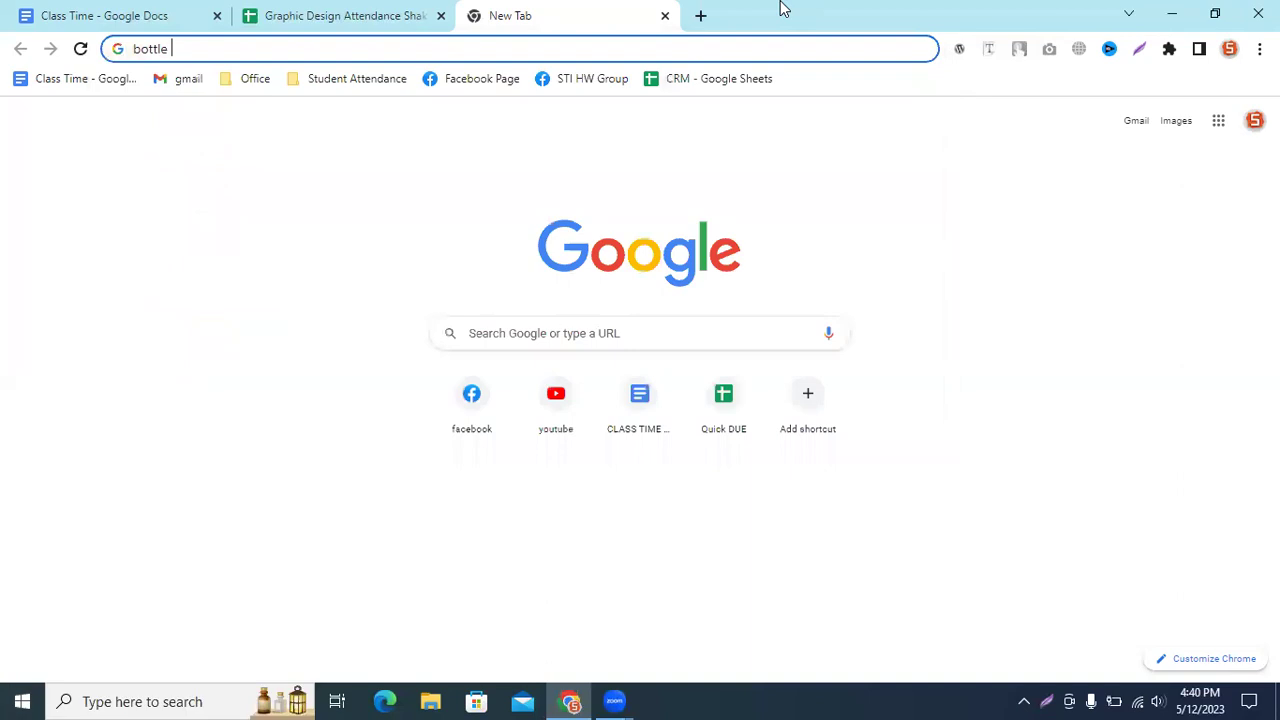
left_click(22, 701)
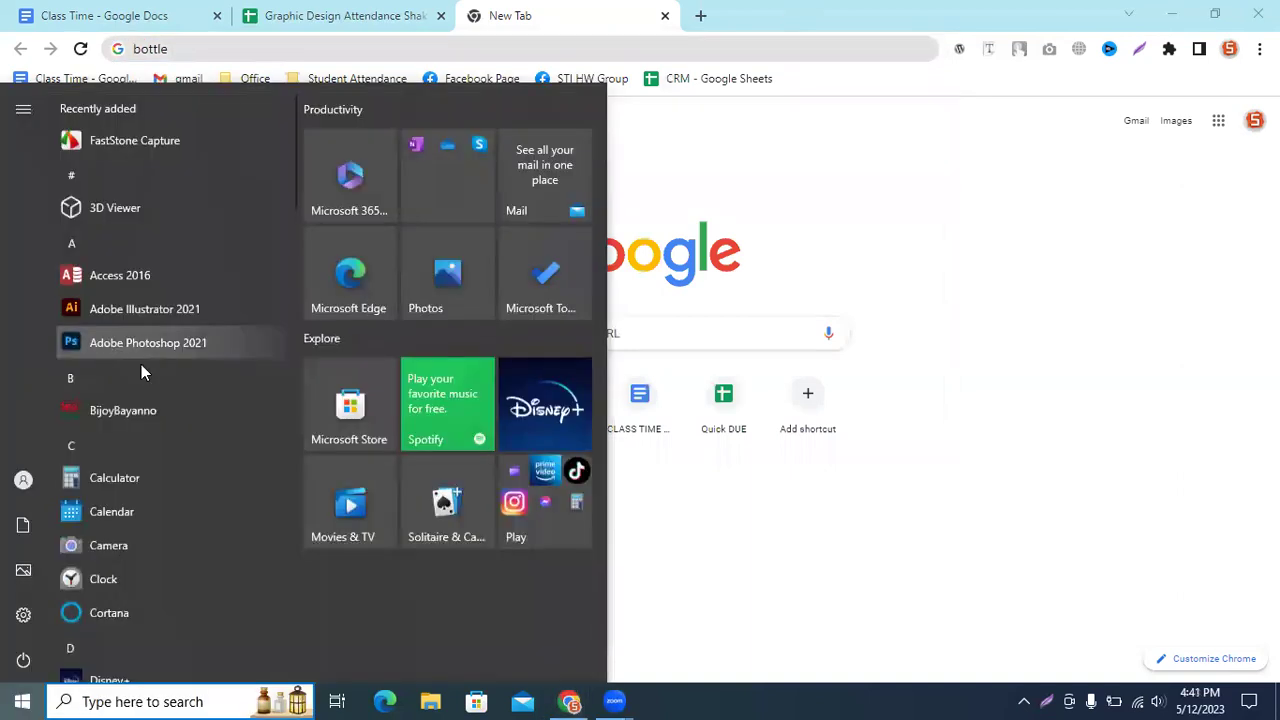
left_click(733, 8)
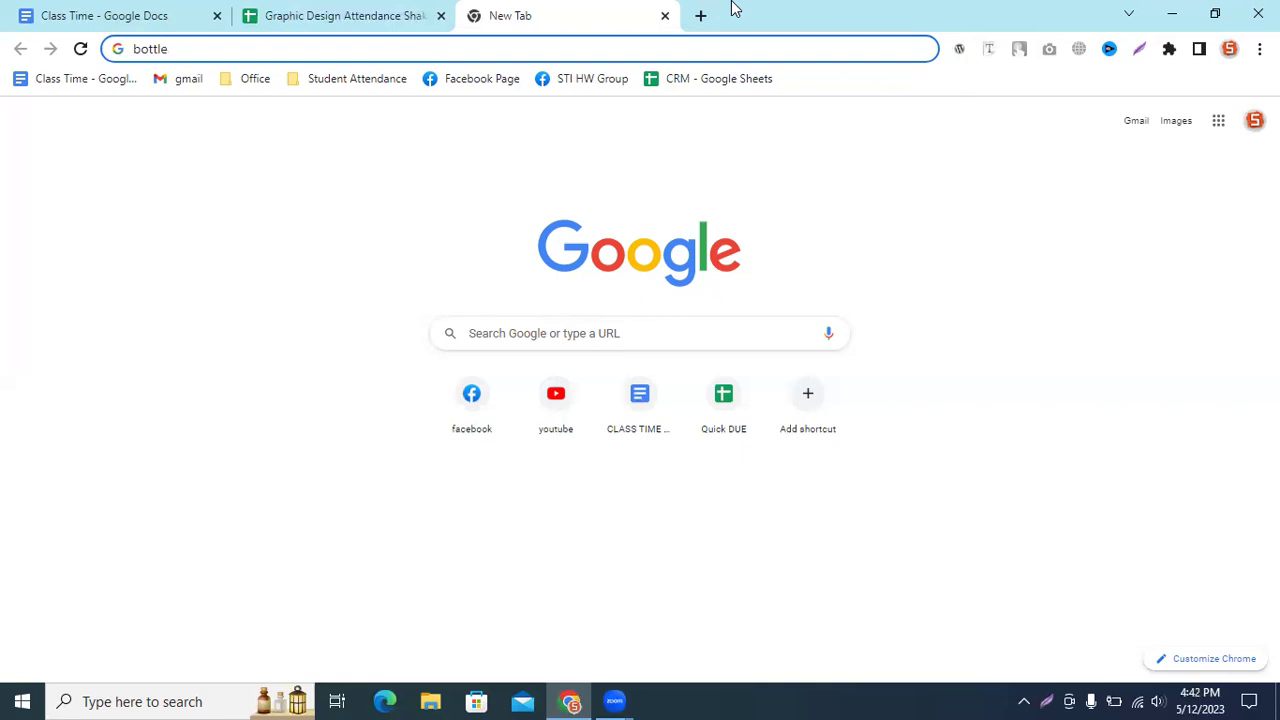
Step: Search Google for 'bottle for mockup' and browse the image results
type(" for m")
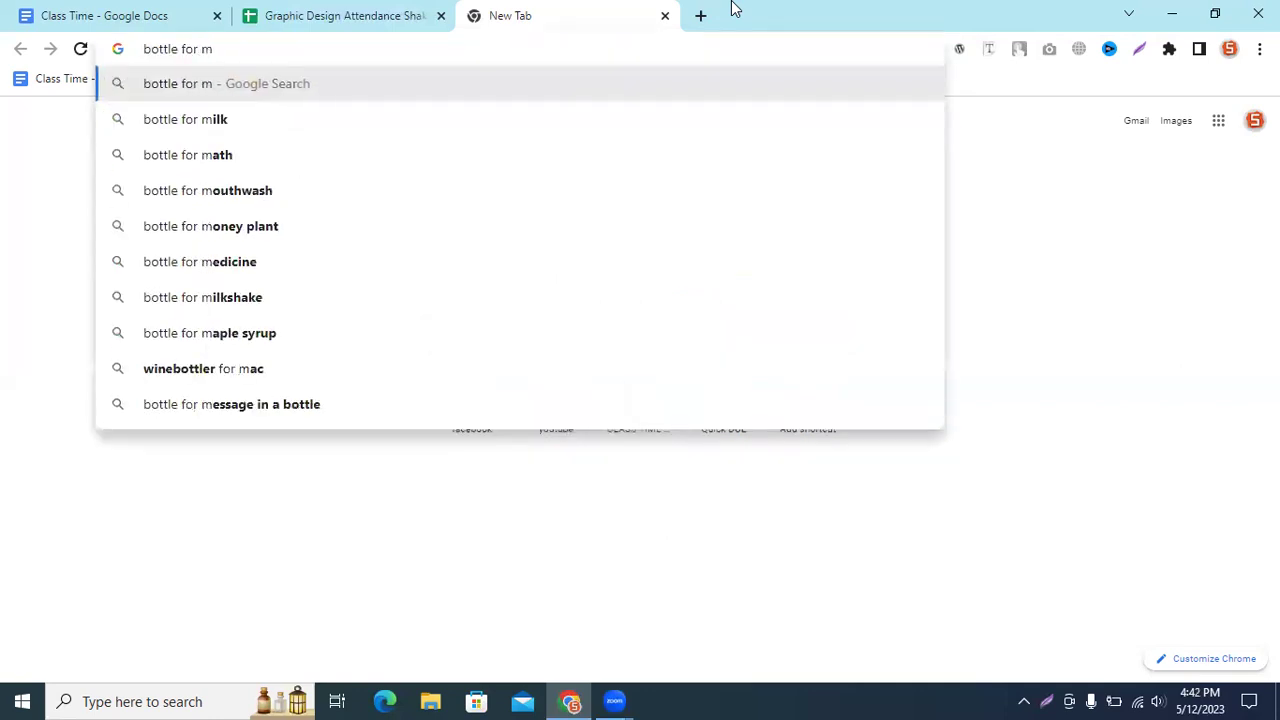
type("ockup")
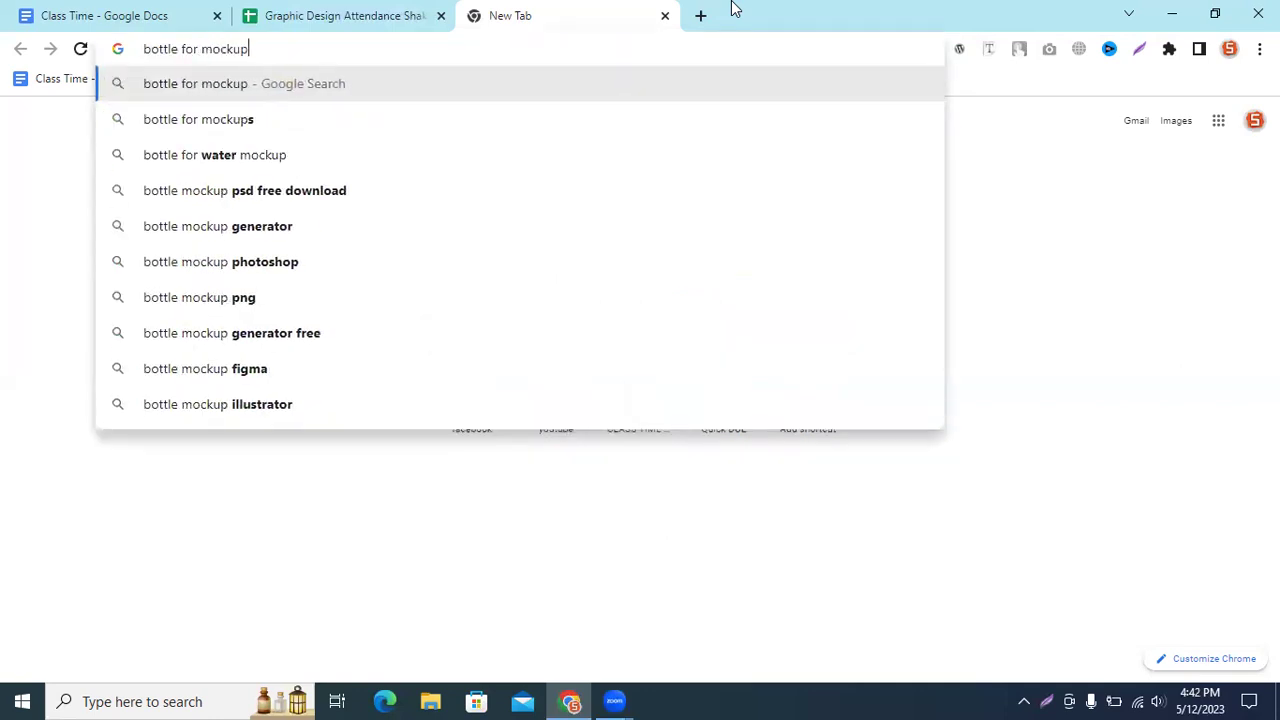
key("Return")
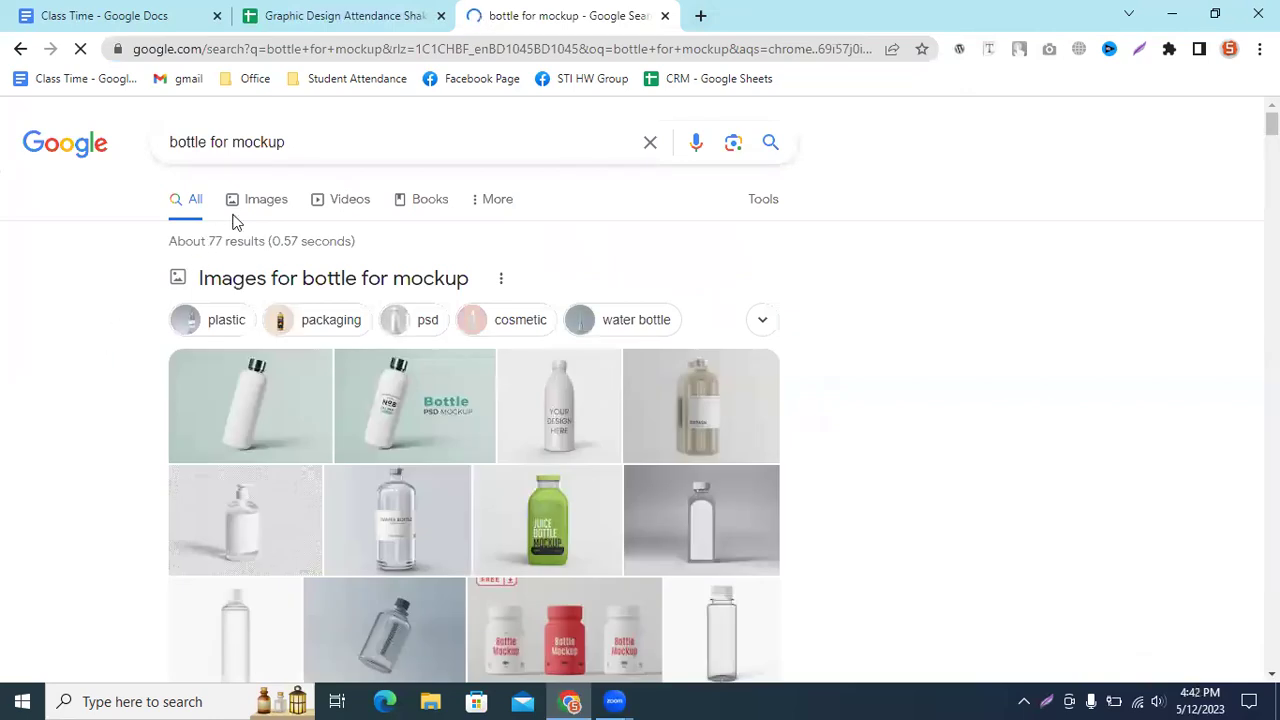
left_click(248, 205)
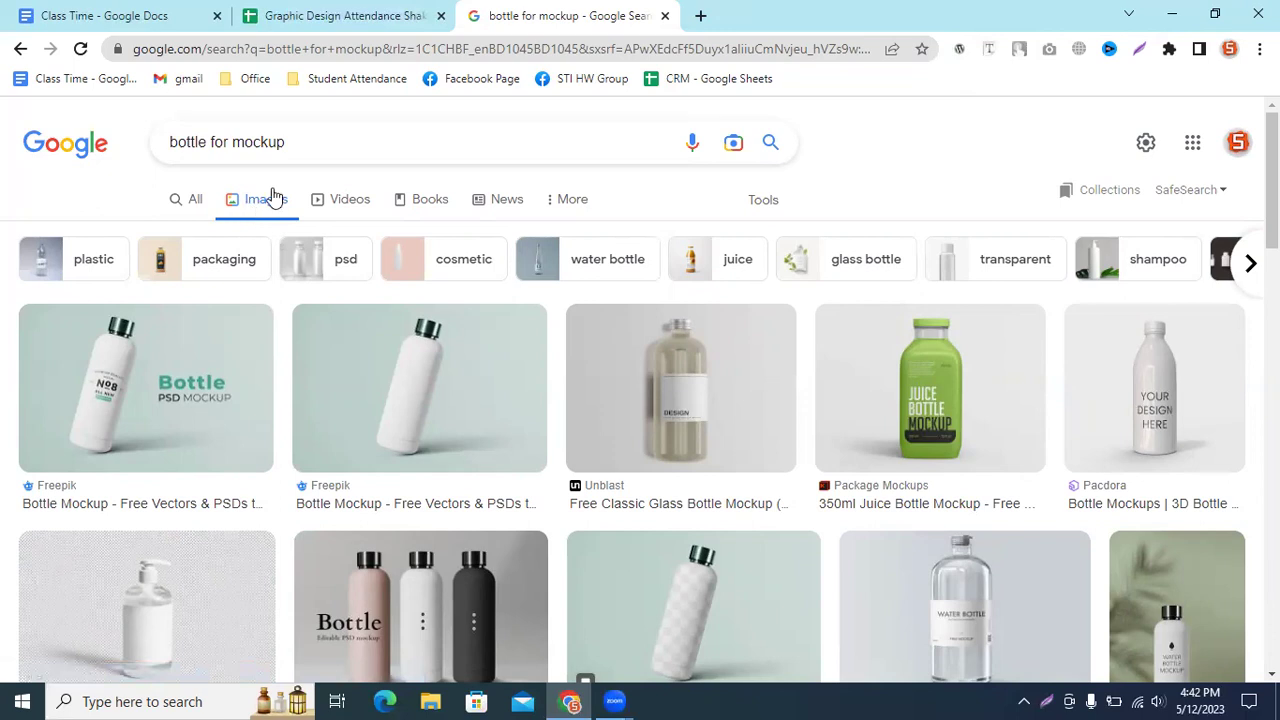
scroll(1100, 437, "down", 2)
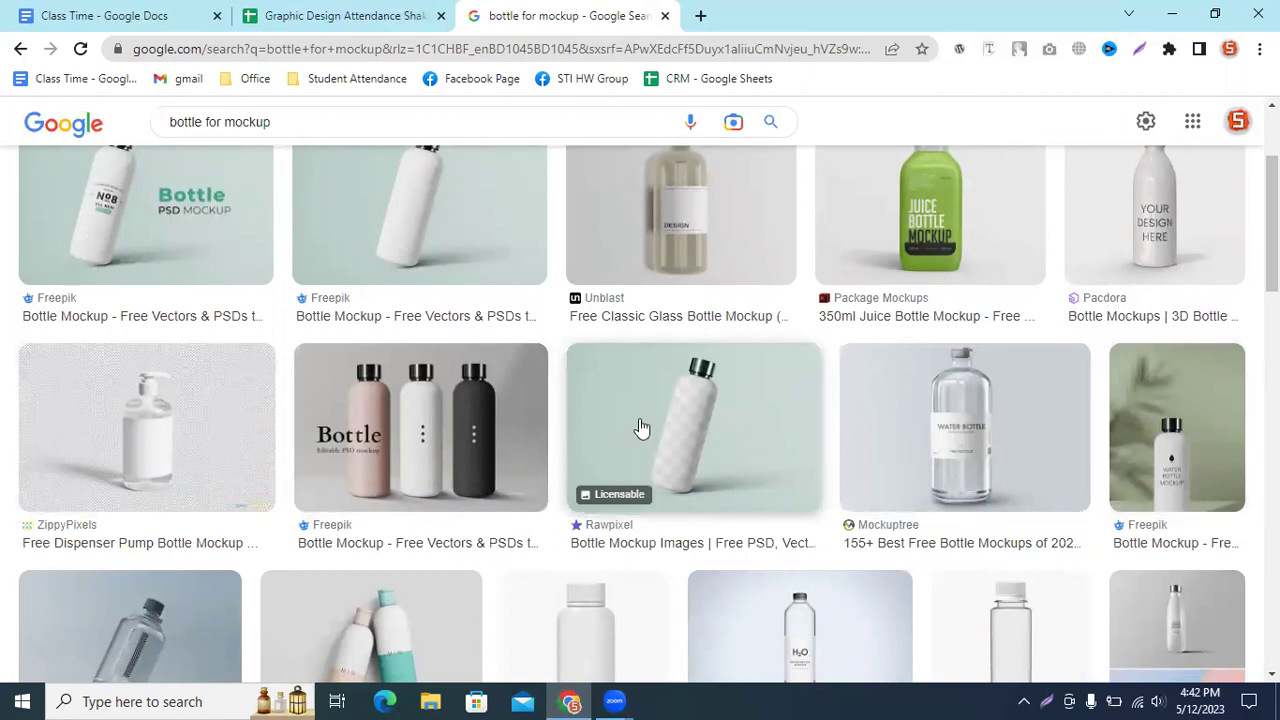
scroll(641, 428, "up", 2)
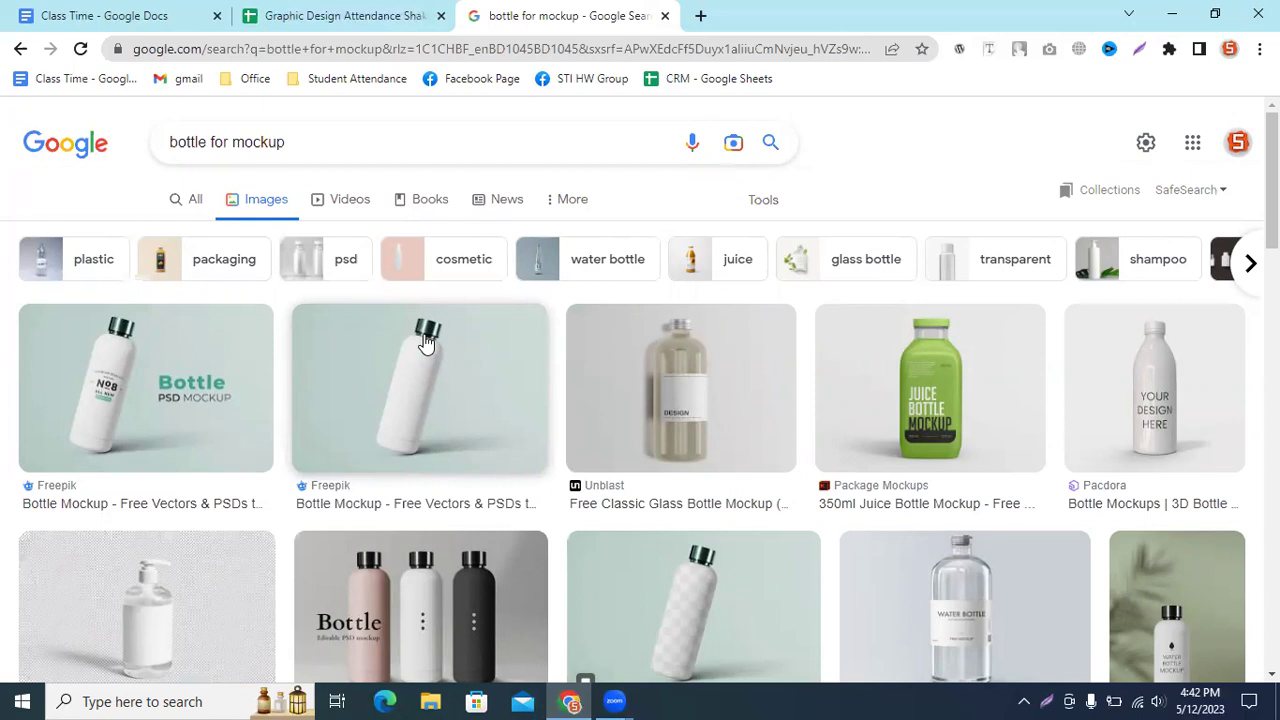
left_click(374, 174)
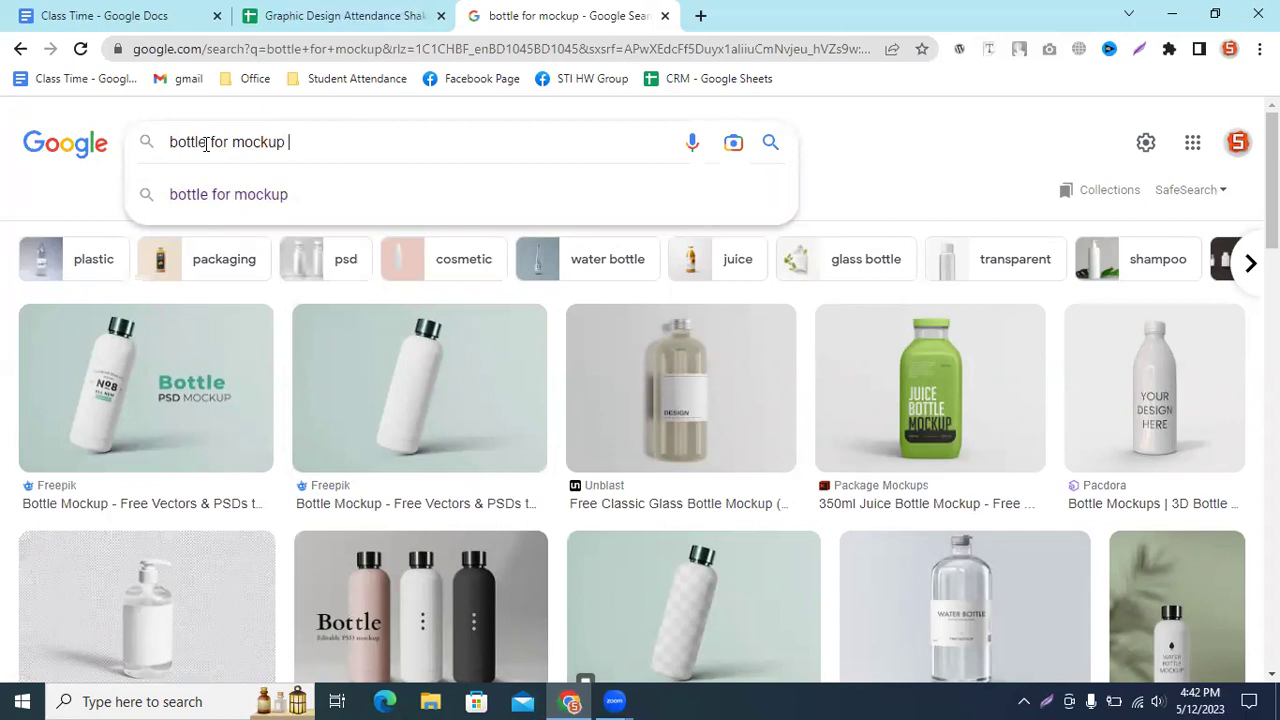
Step: Refine the image search to 'bottle for mockup png' and scroll through the bottle results
type("png")
key("Return")
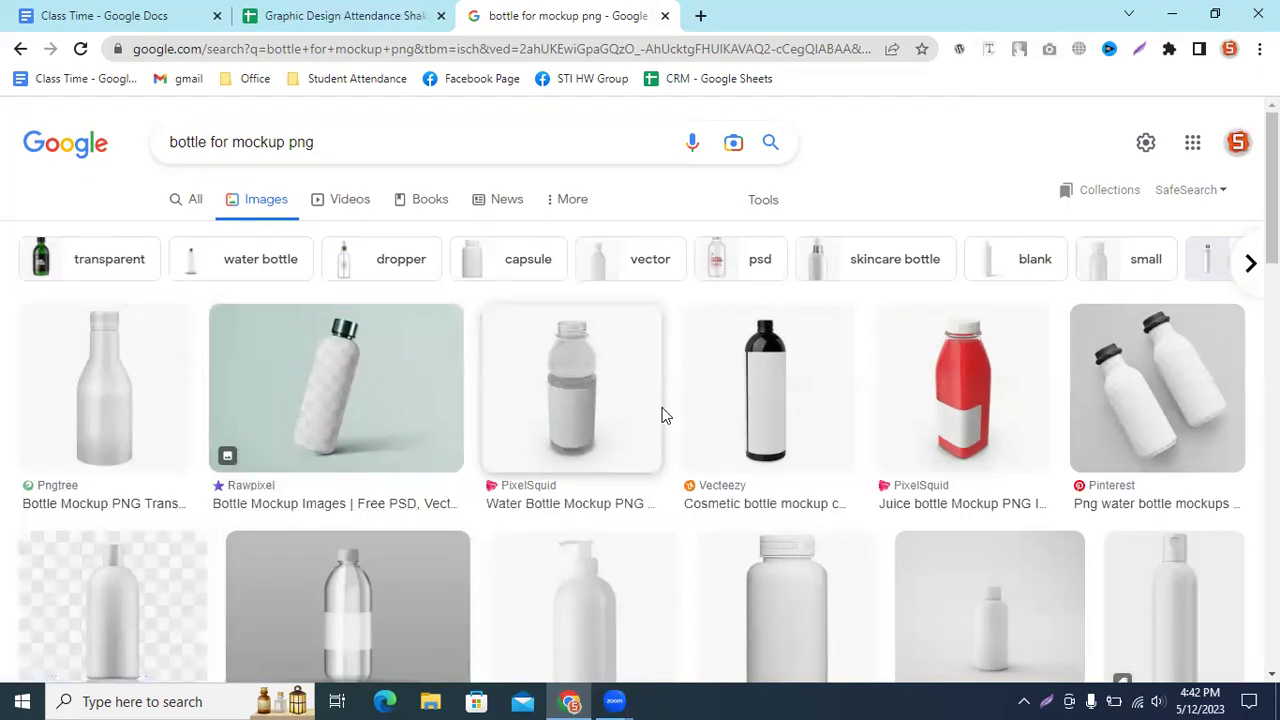
scroll(663, 414, "down", 3)
scroll(600, 460, "up", 2)
scroll(540, 495, "up", 1)
scroll(540, 500, "down", 2)
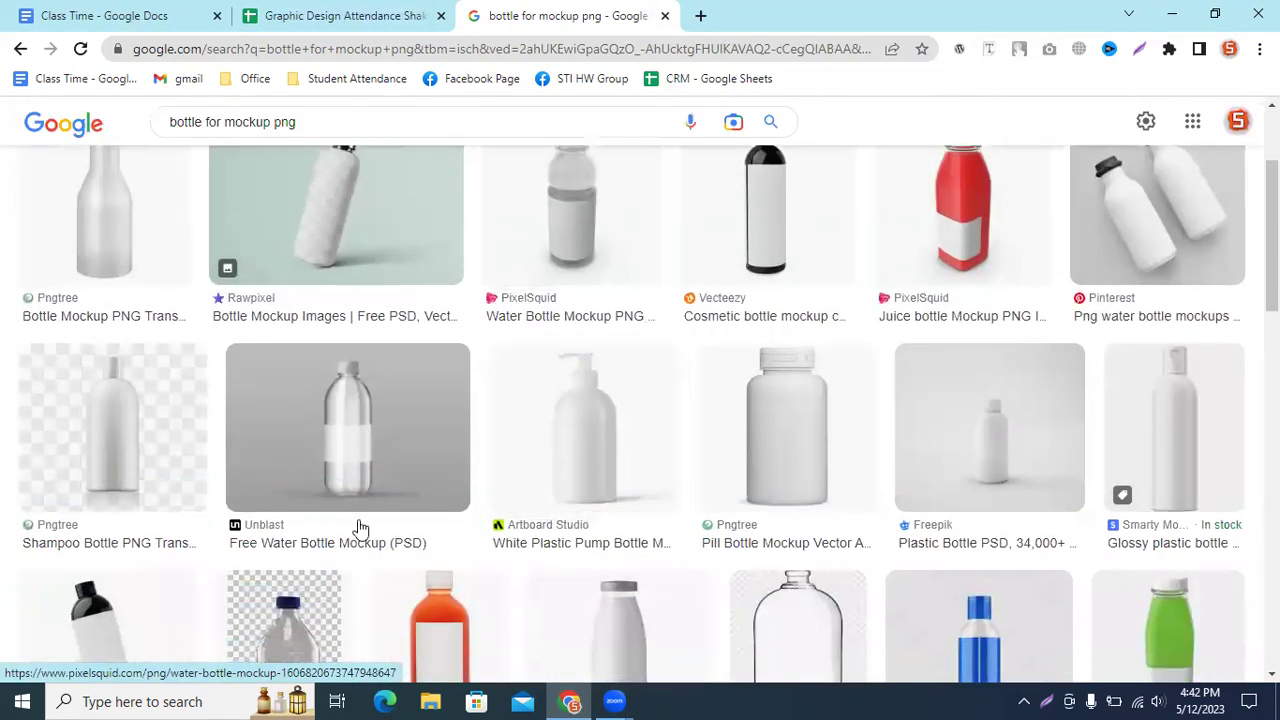
scroll(518, 500, "up", 1)
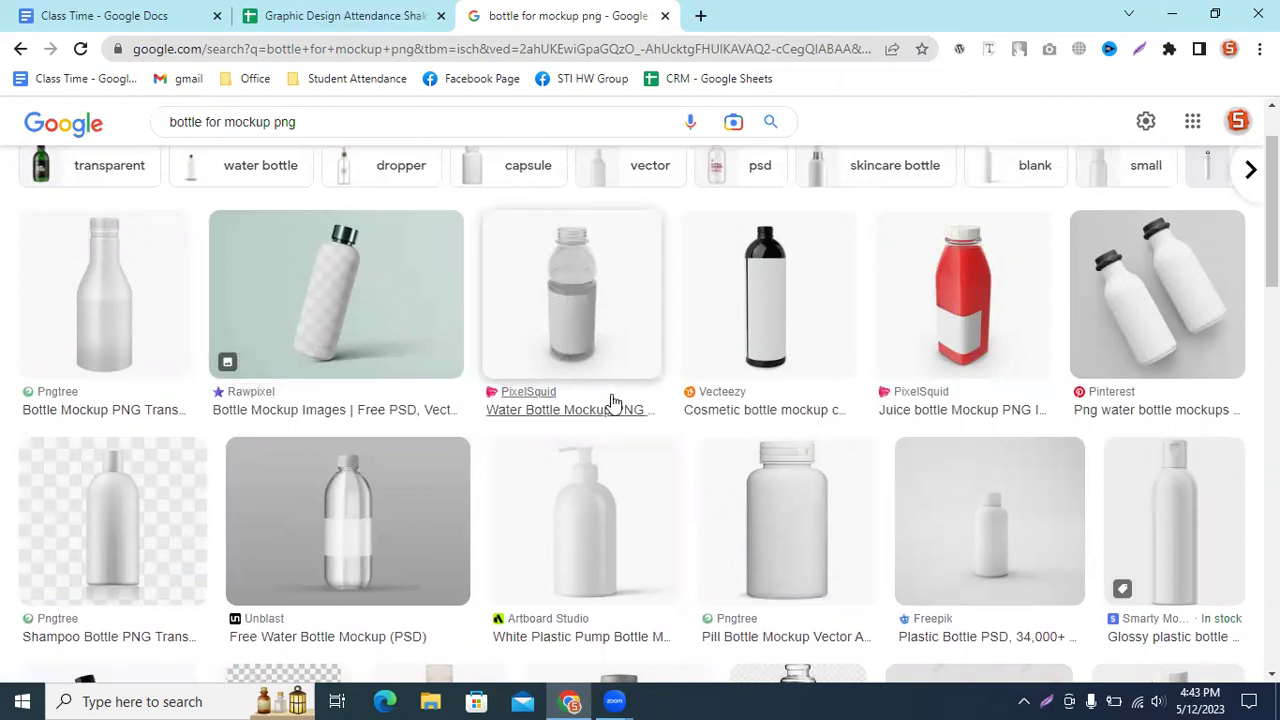
scroll(614, 395, "down", 1)
scroll(617, 390, "up", 1)
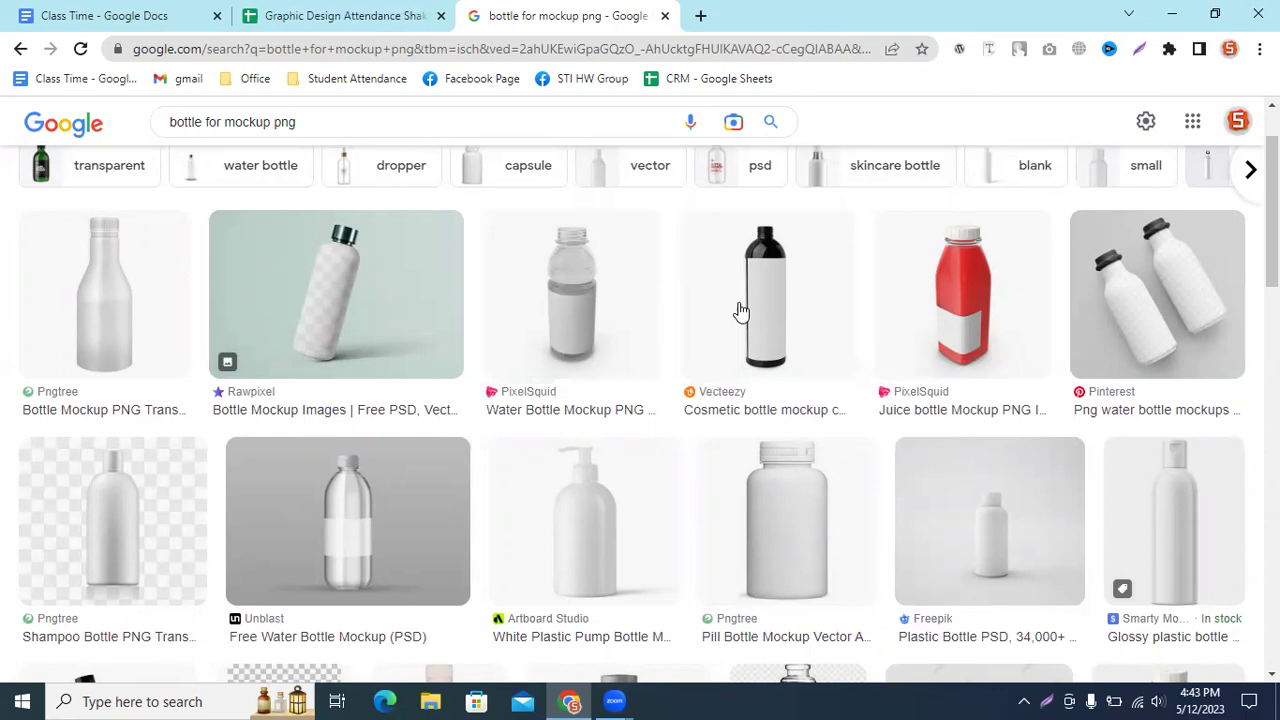
Step: Preview the PixelSquid water bottle thumbnail and open its Water Bottle Mockup PNG page
left_click(588, 312)
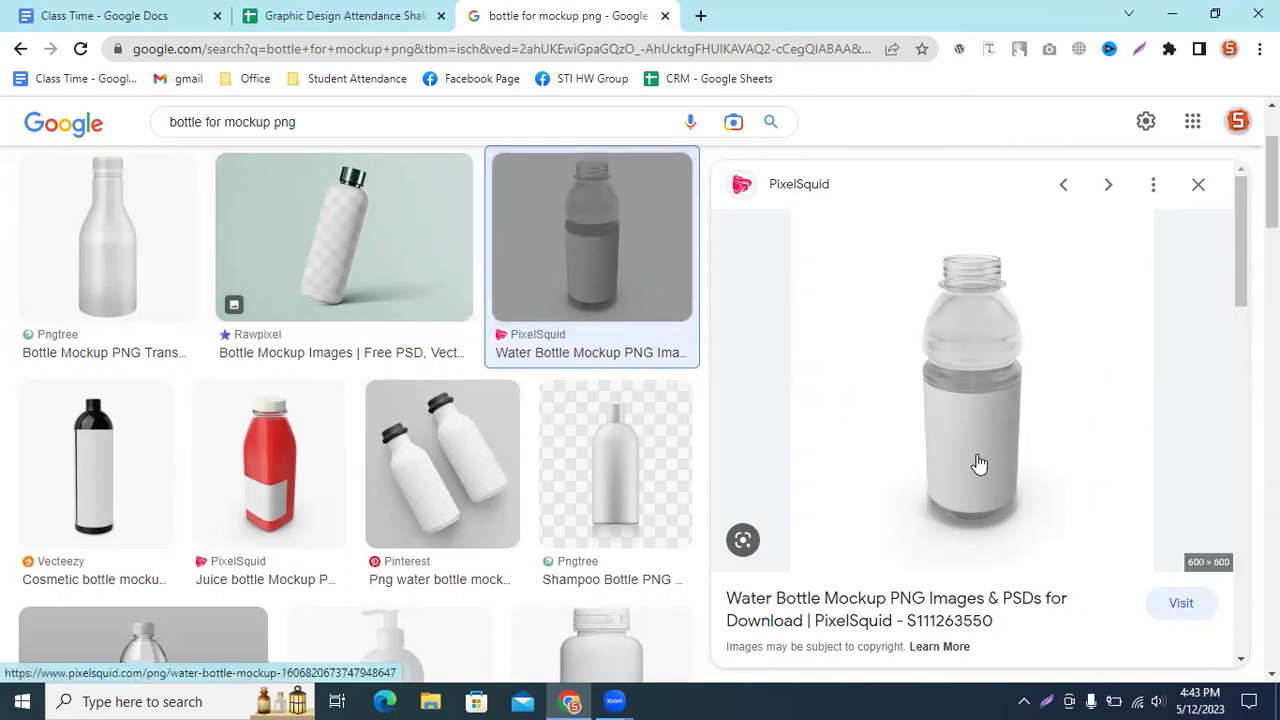
scroll(979, 464, "down", 2)
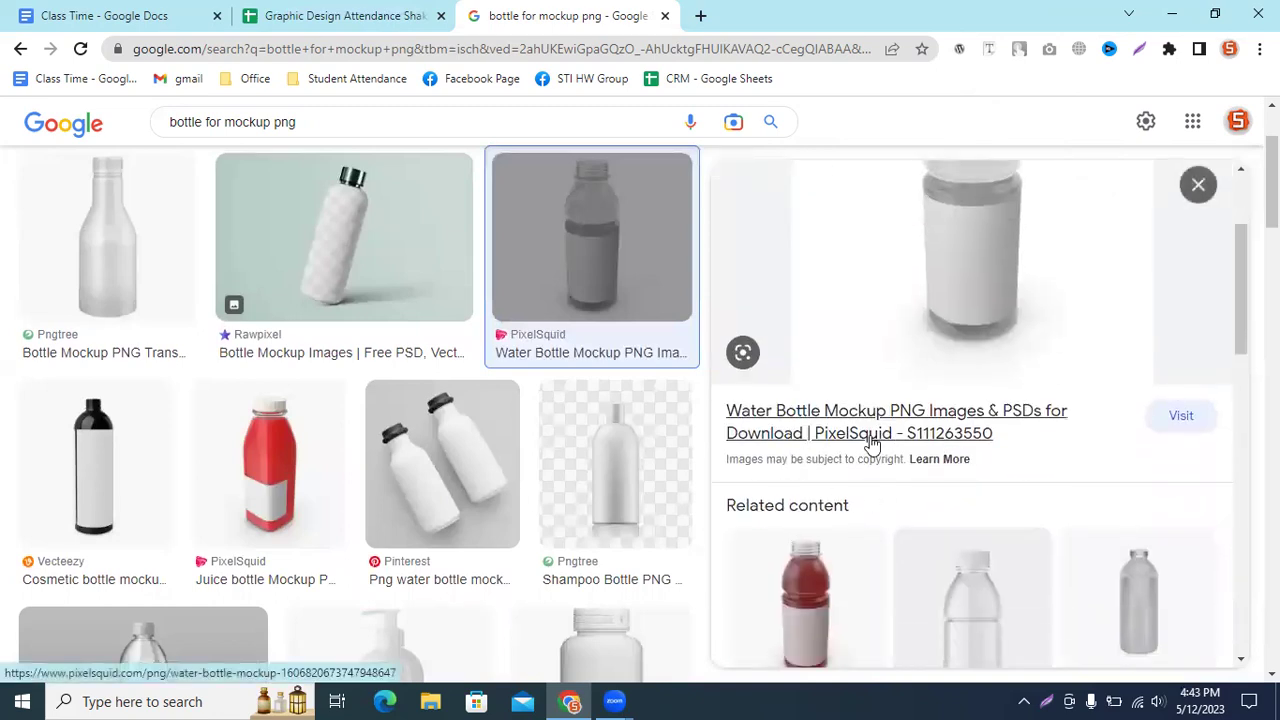
left_click(871, 443)
left_click(771, 14)
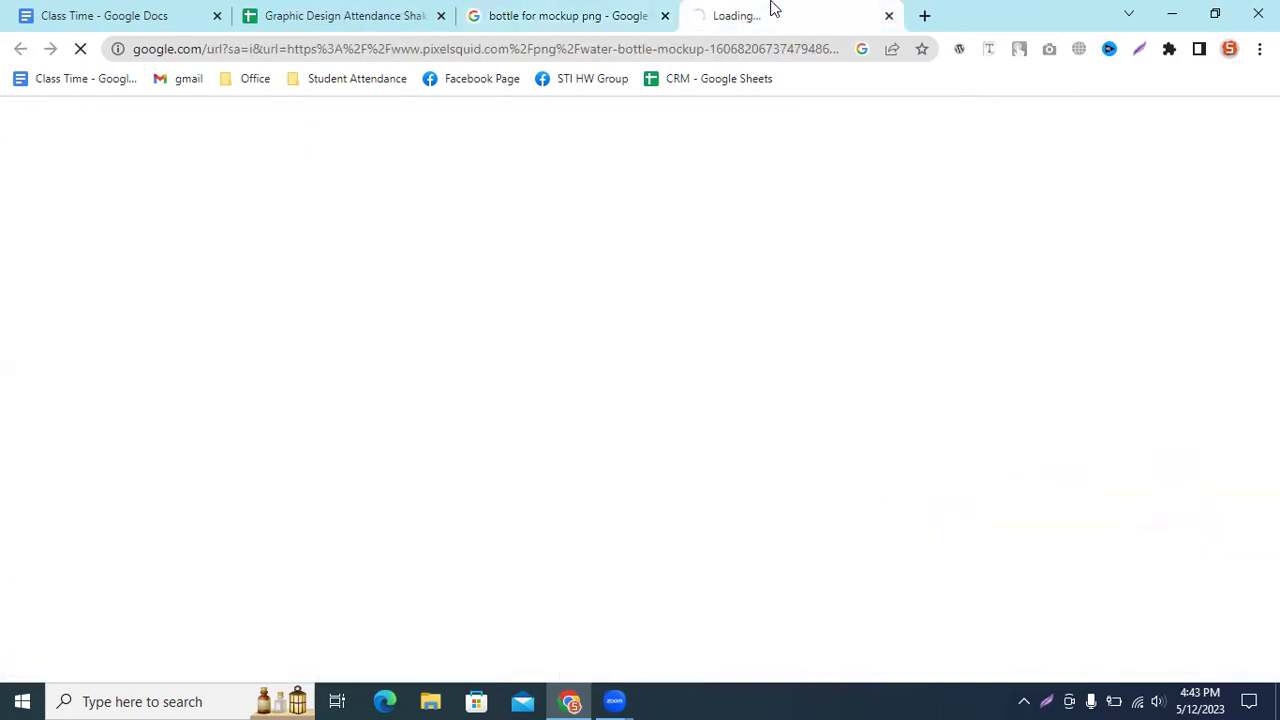
Step: On PixelSquid's water bottle page, request the bottle PNG download with Shadows On
left_click(655, 22)
left_click(805, 12)
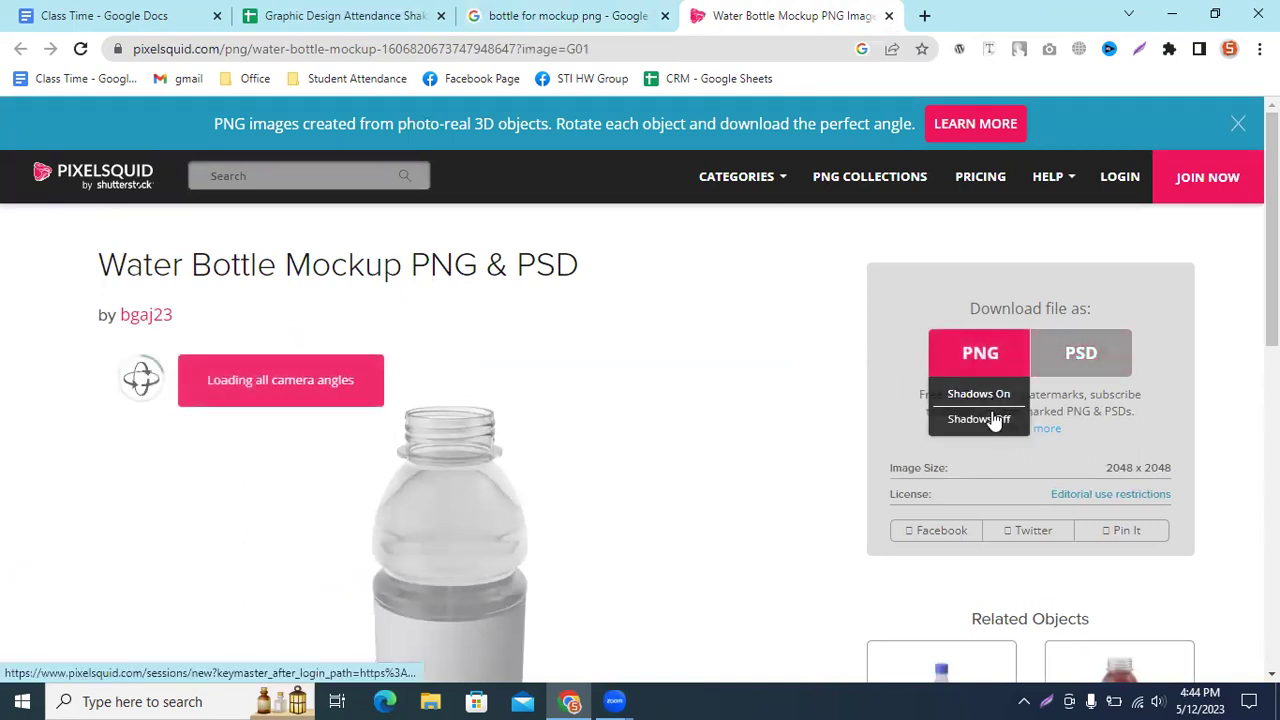
scroll(457, 557, "down", 3)
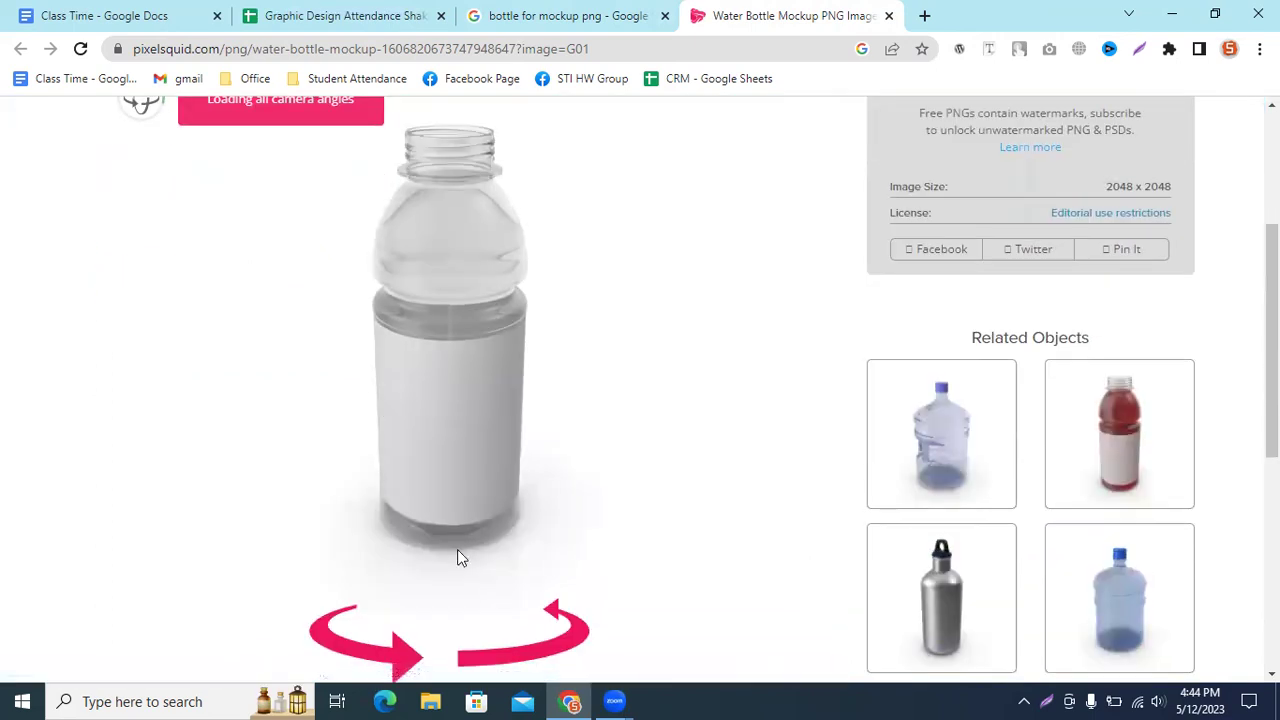
scroll(968, 414, "up", 3)
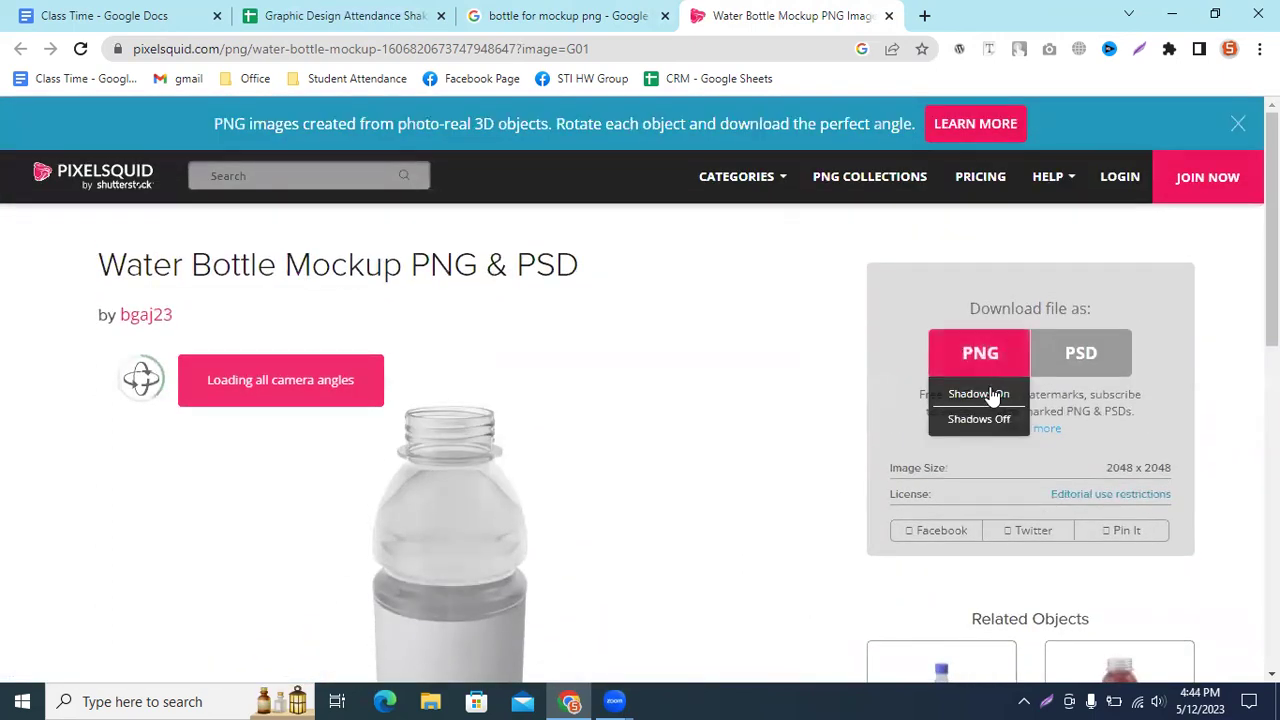
left_click(979, 419)
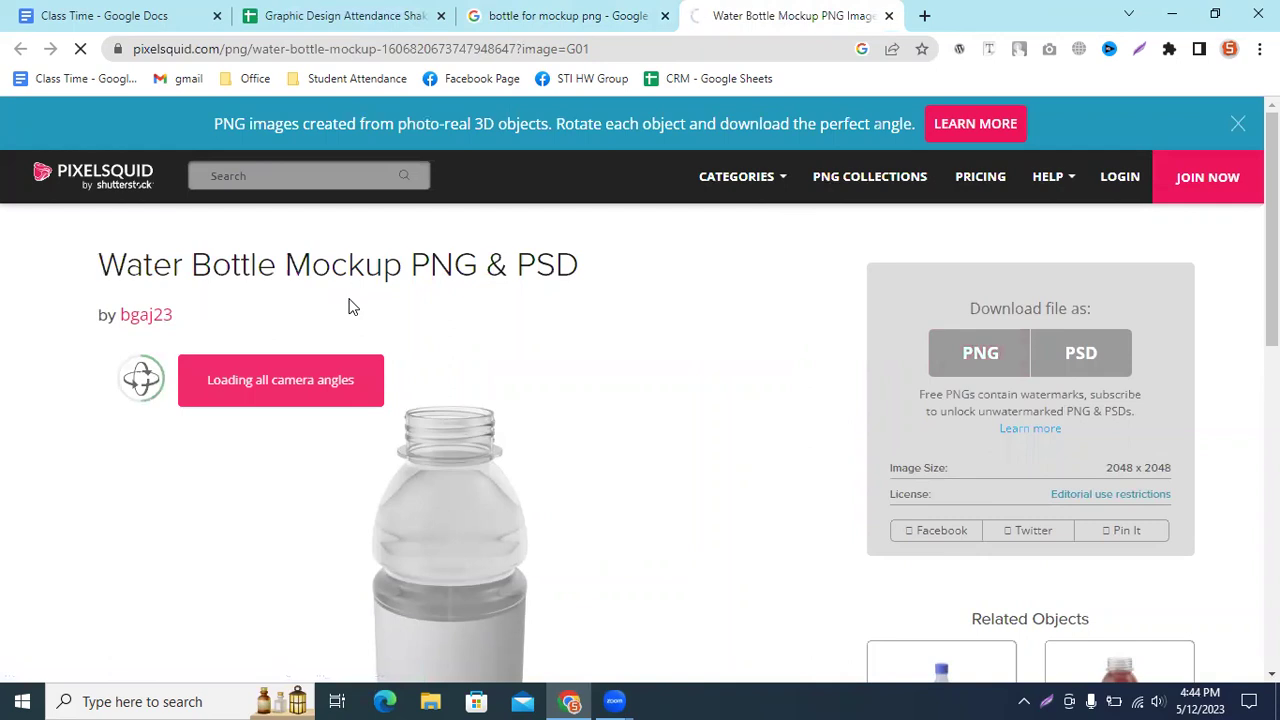
scroll(350, 307, "down", 1)
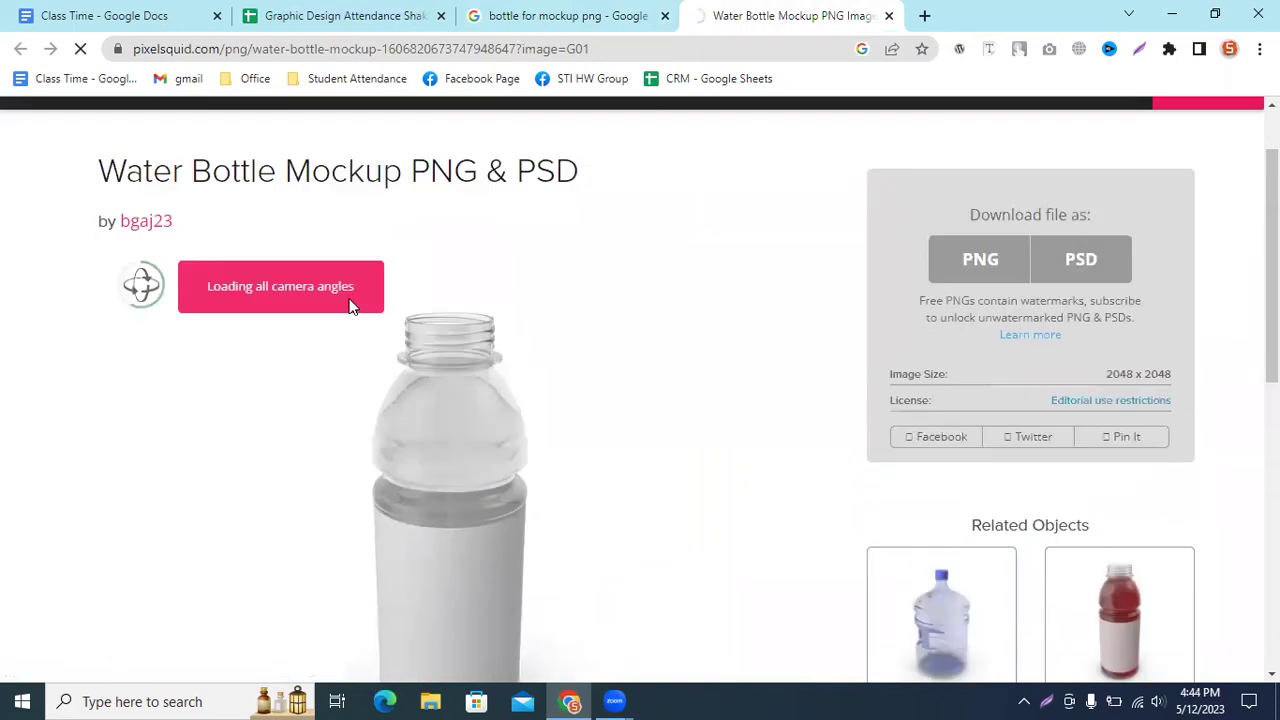
scroll(350, 307, "down", 2)
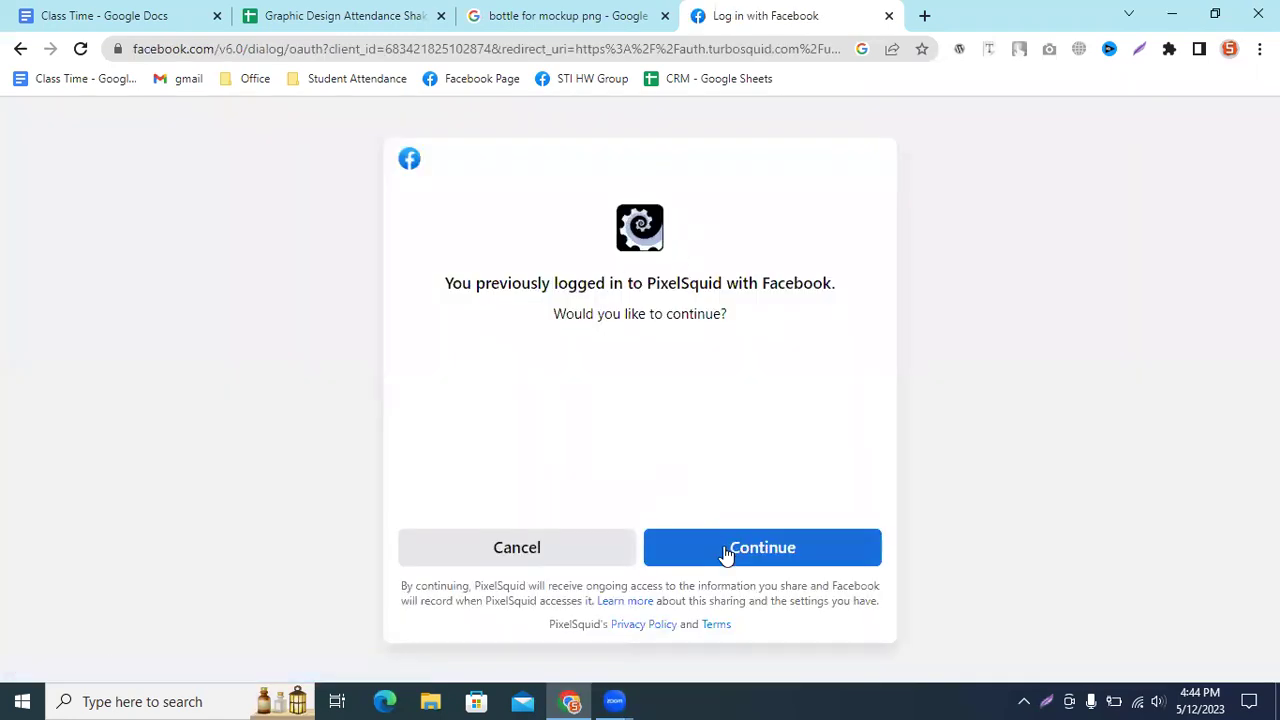
Step: Confirm the Facebook sign-in to PixelSquid, then go back two pages toward the bottle
left_click(727, 553)
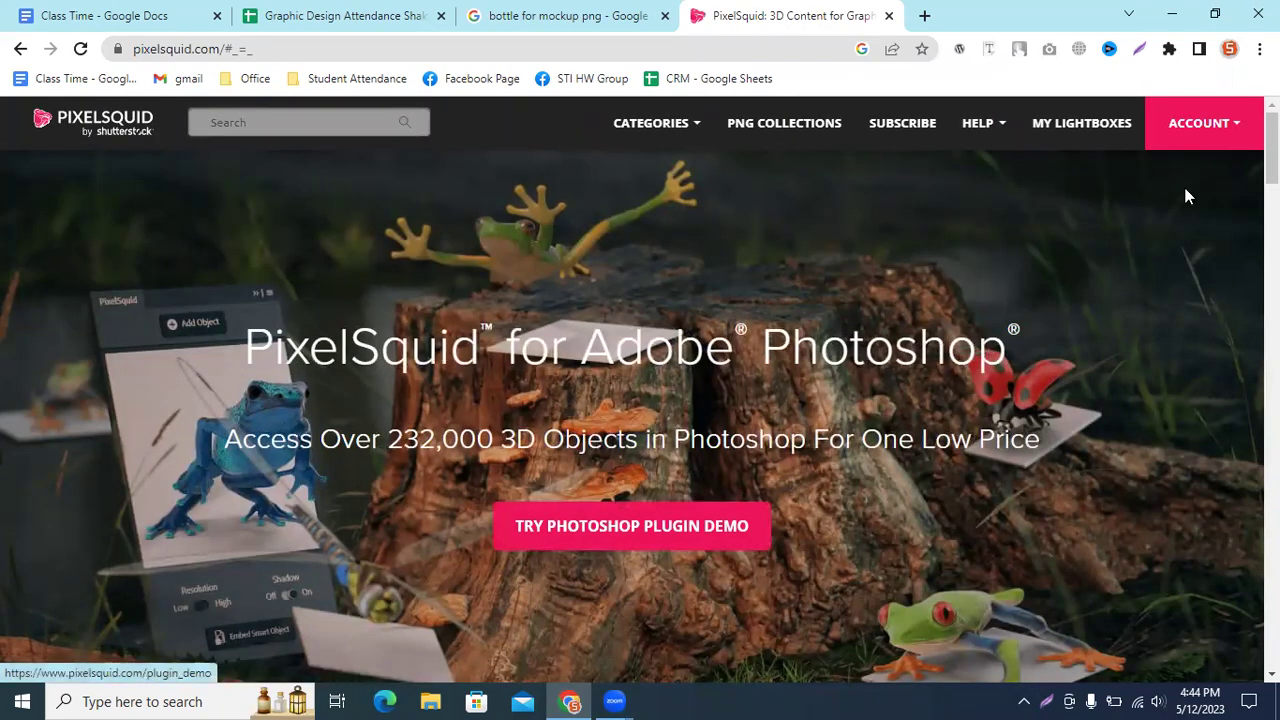
mouse_move(1204, 123)
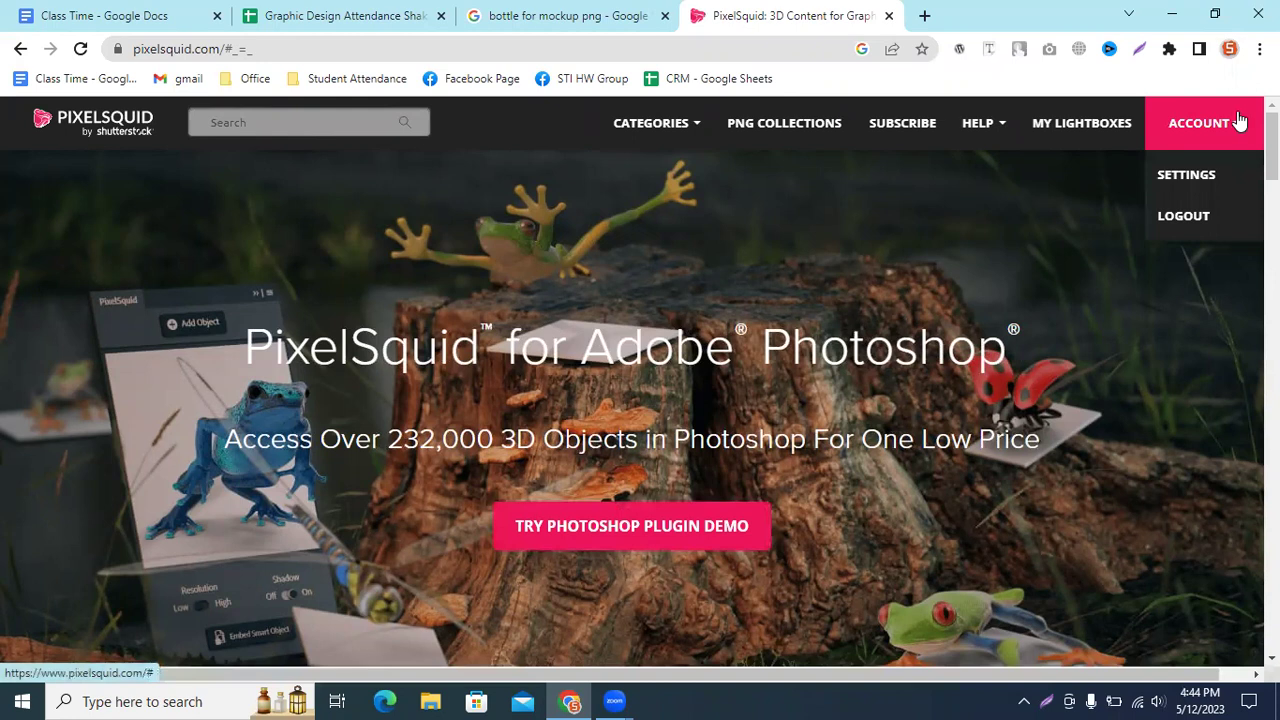
scroll(341, 379, "down", 4)
scroll(86, 322, "up", 3)
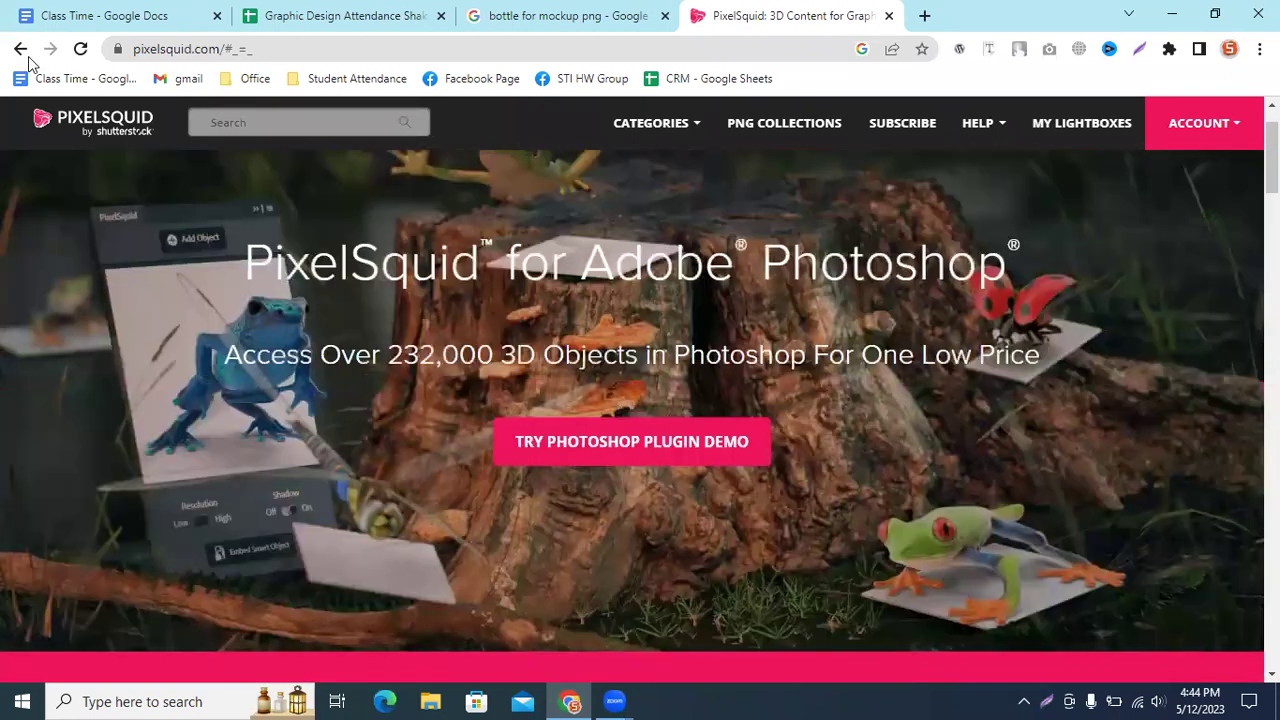
left_click(22, 52)
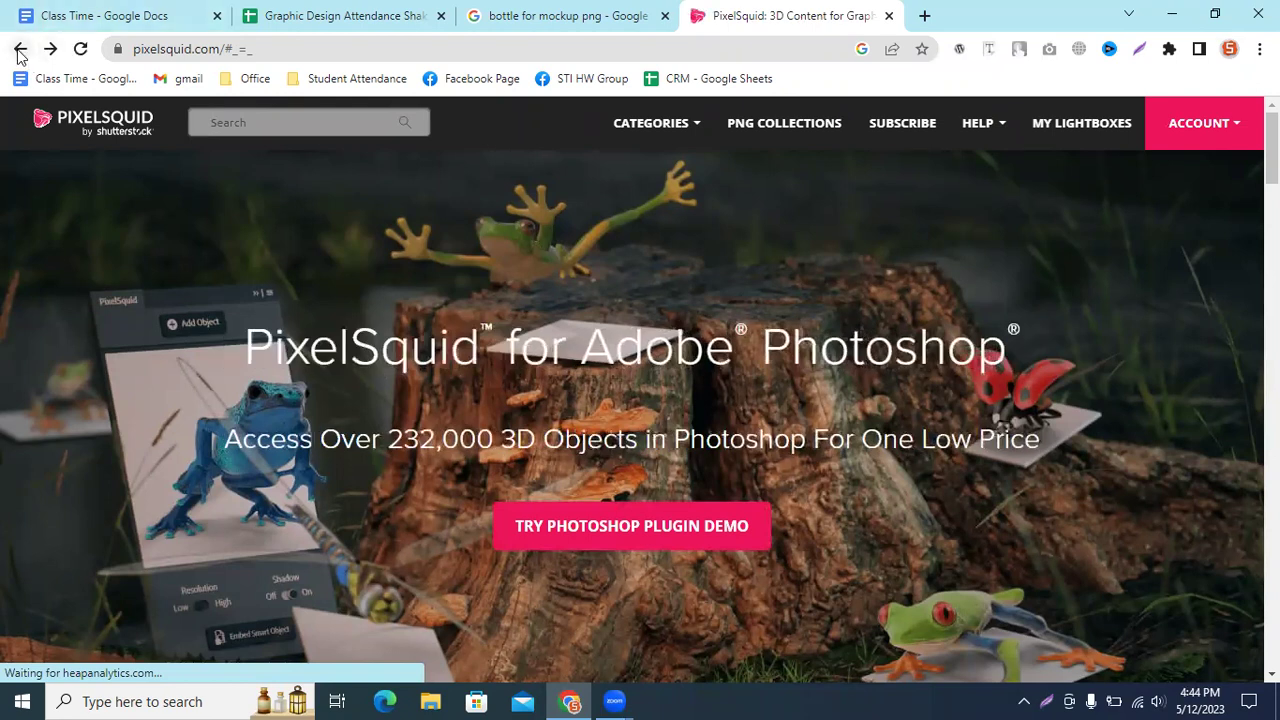
left_click(20, 52)
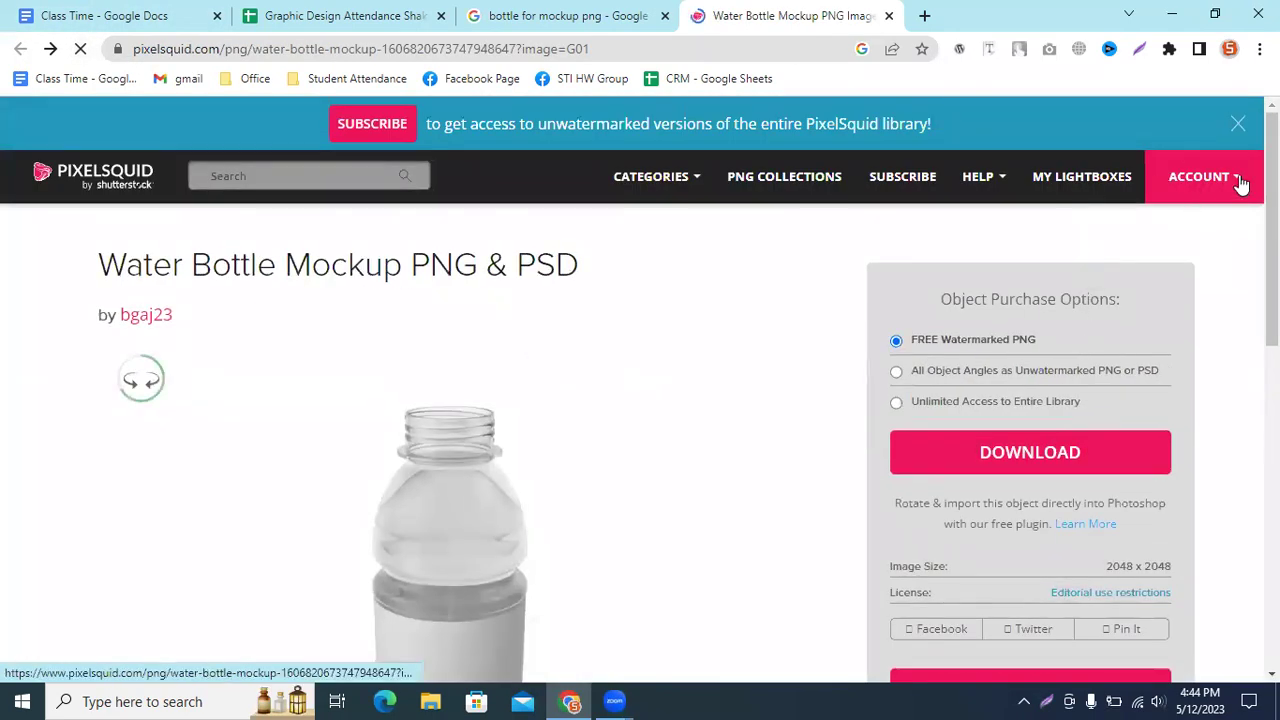
Step: Save Water Bottle Mockup.G01.watermarked.2k.png to Downloads and close the bottle page
left_click(1240, 178)
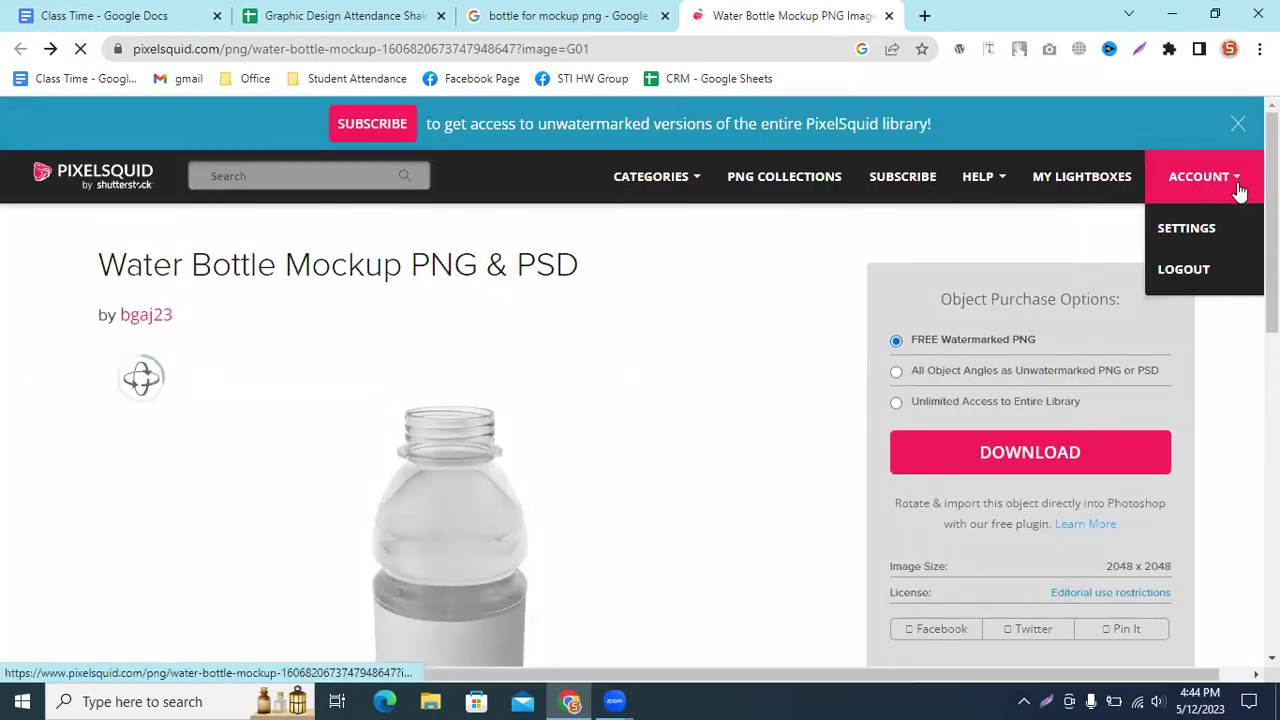
scroll(1088, 395, "down", 2)
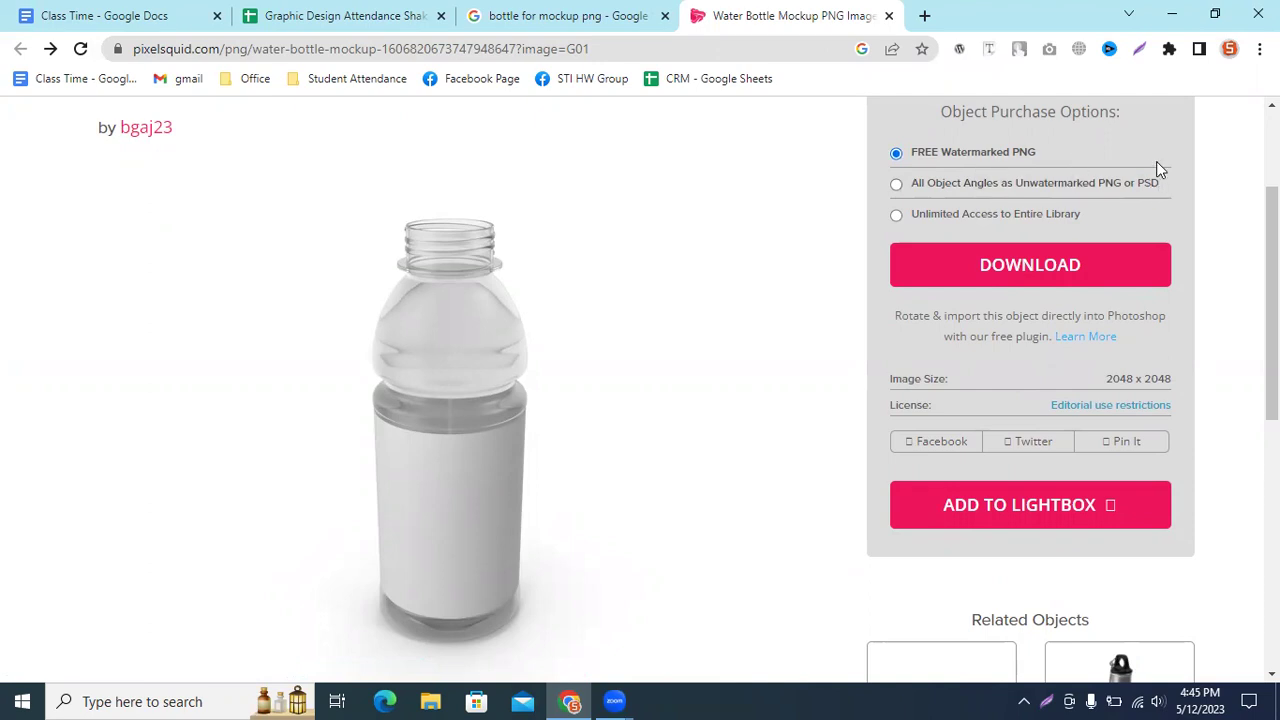
left_click(1068, 270)
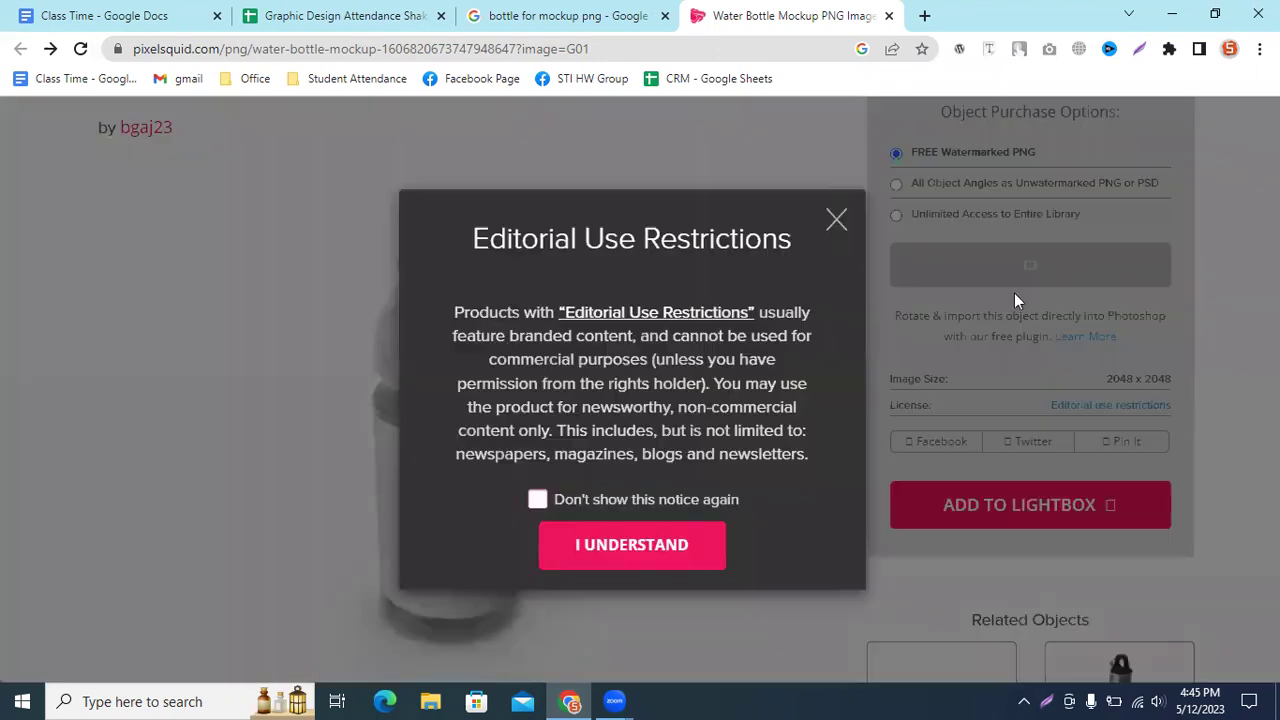
left_click(602, 550)
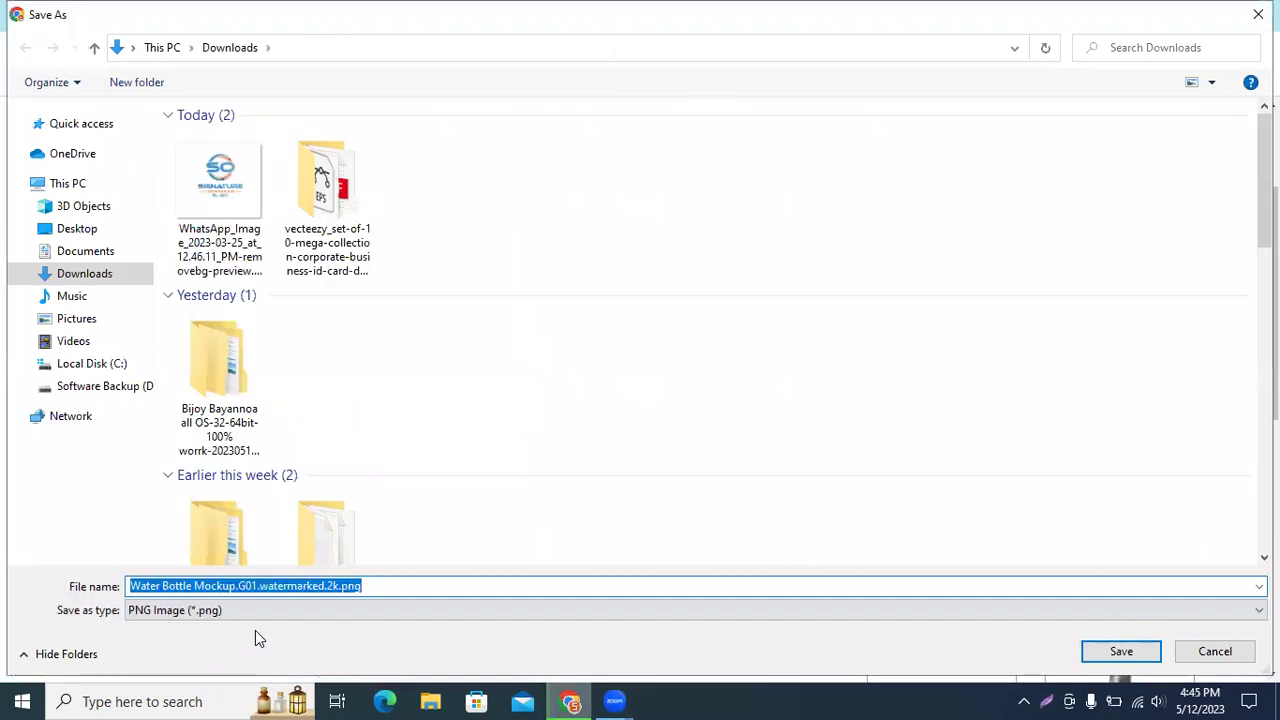
left_click(1121, 651)
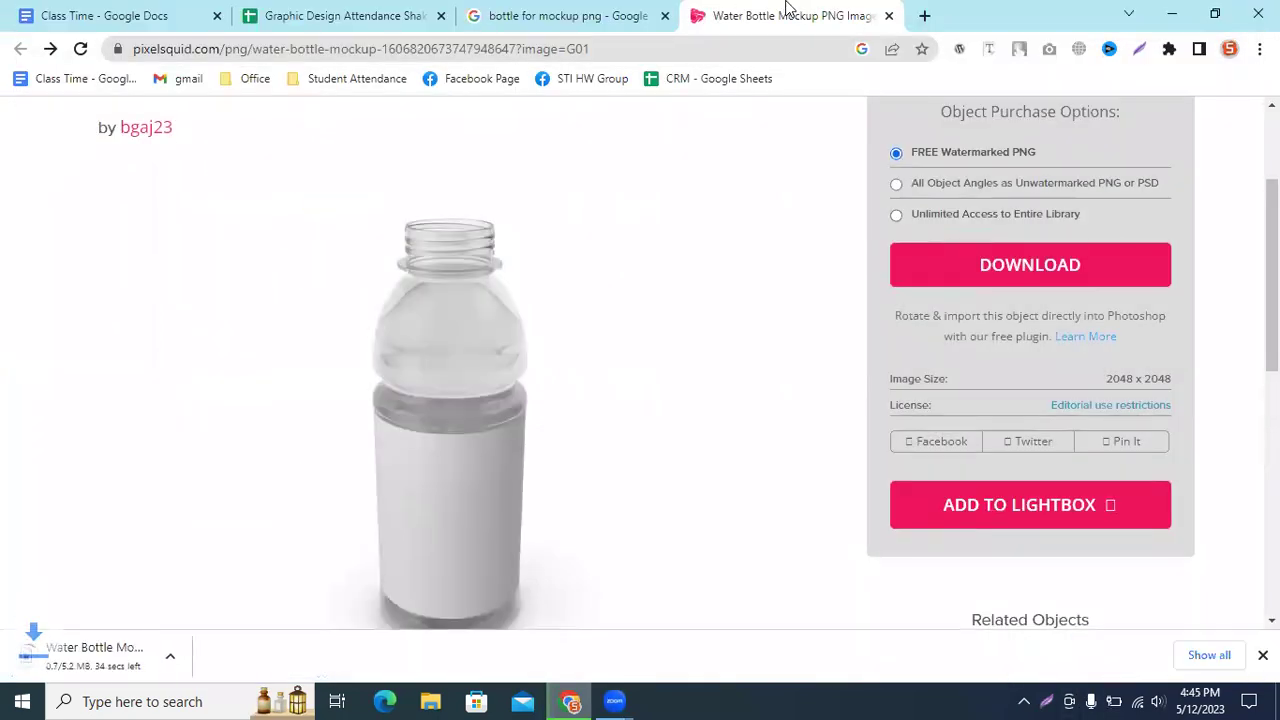
middle_click(787, 8)
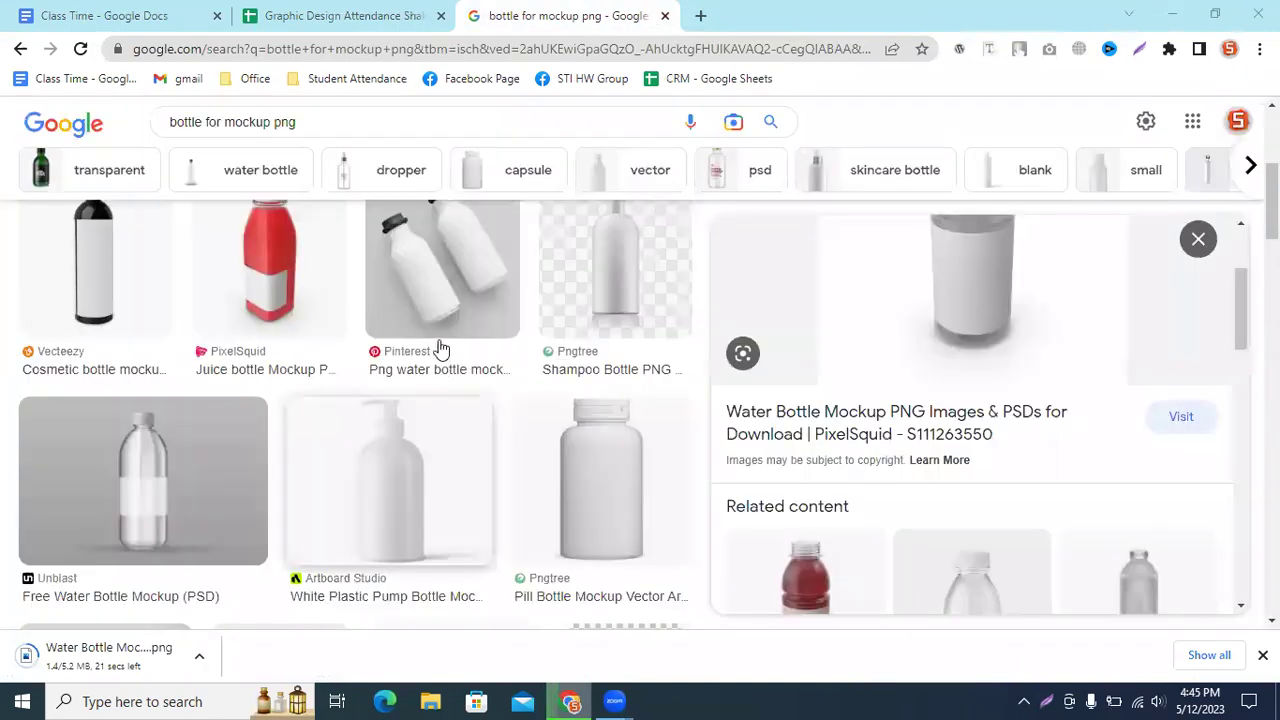
scroll(571, 371, "down", 1)
scroll(596, 272, "down", 2)
scroll(596, 272, "down", 2)
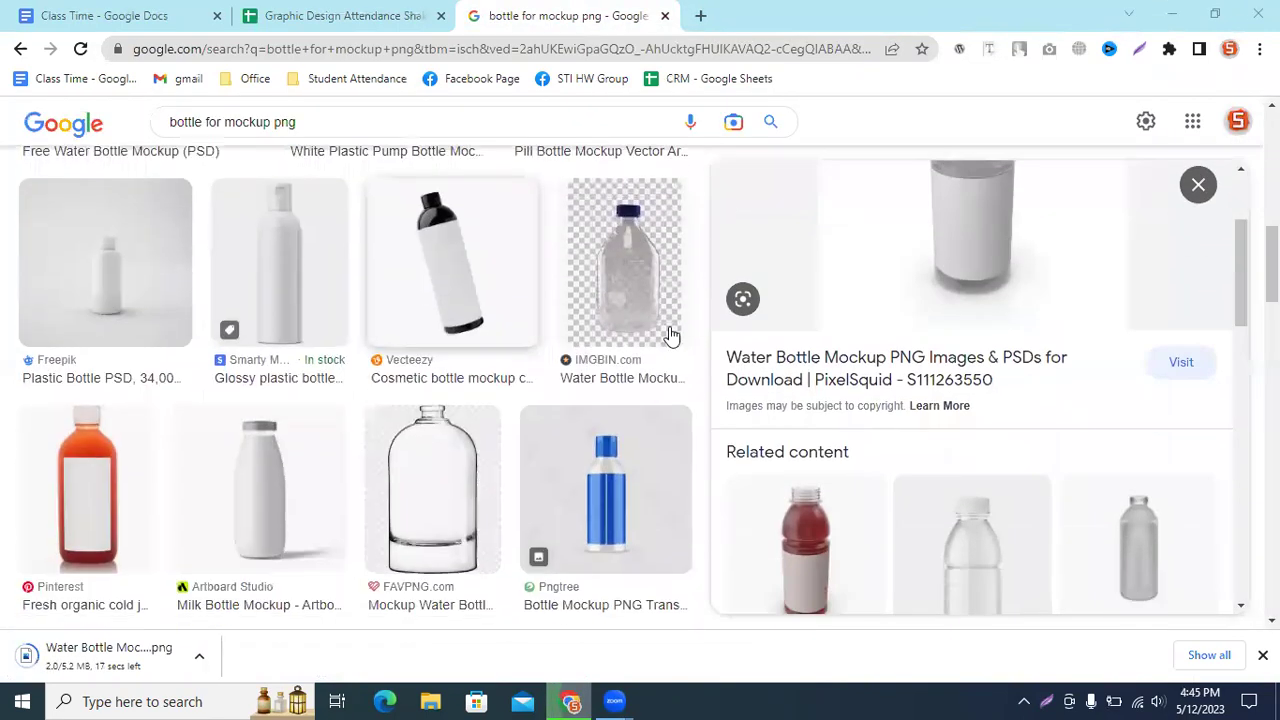
scroll(57, 420, "down", 2)
scroll(563, 473, "down", 1)
scroll(563, 473, "down", 1)
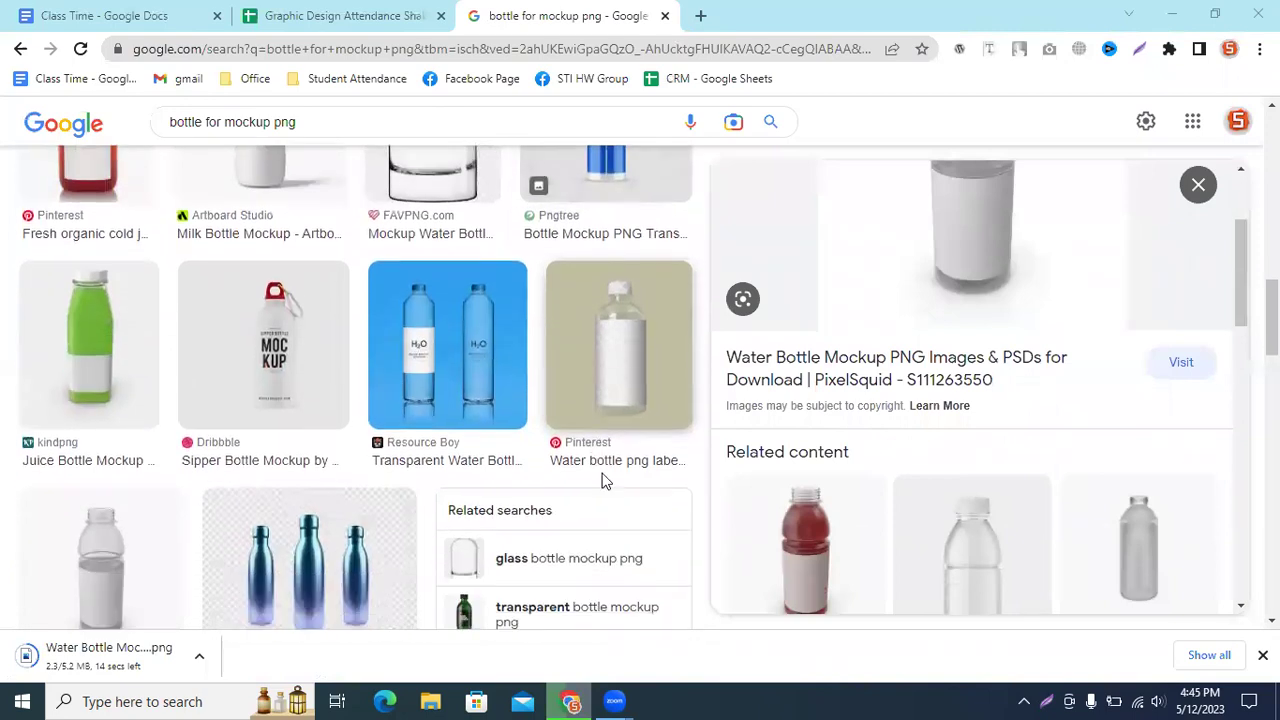
scroll(486, 486, "up", 2)
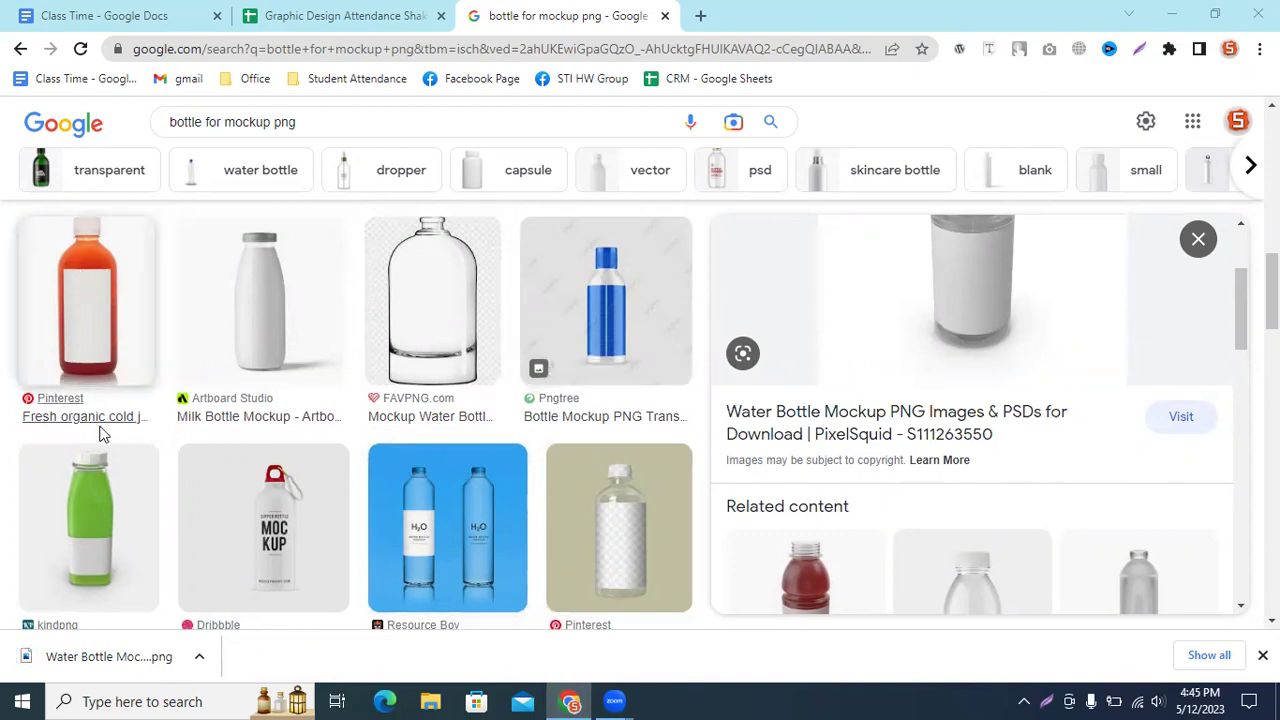
scroll(157, 414, "down", 3)
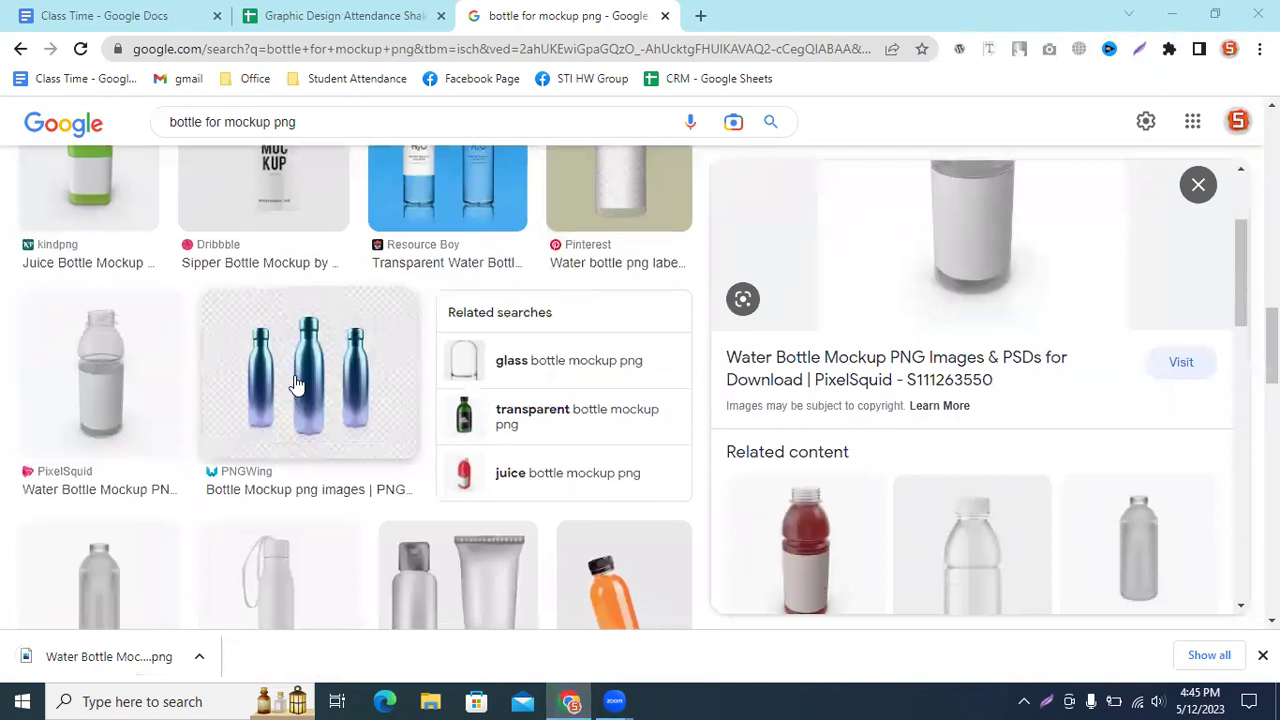
scroll(160, 414, "down", 2)
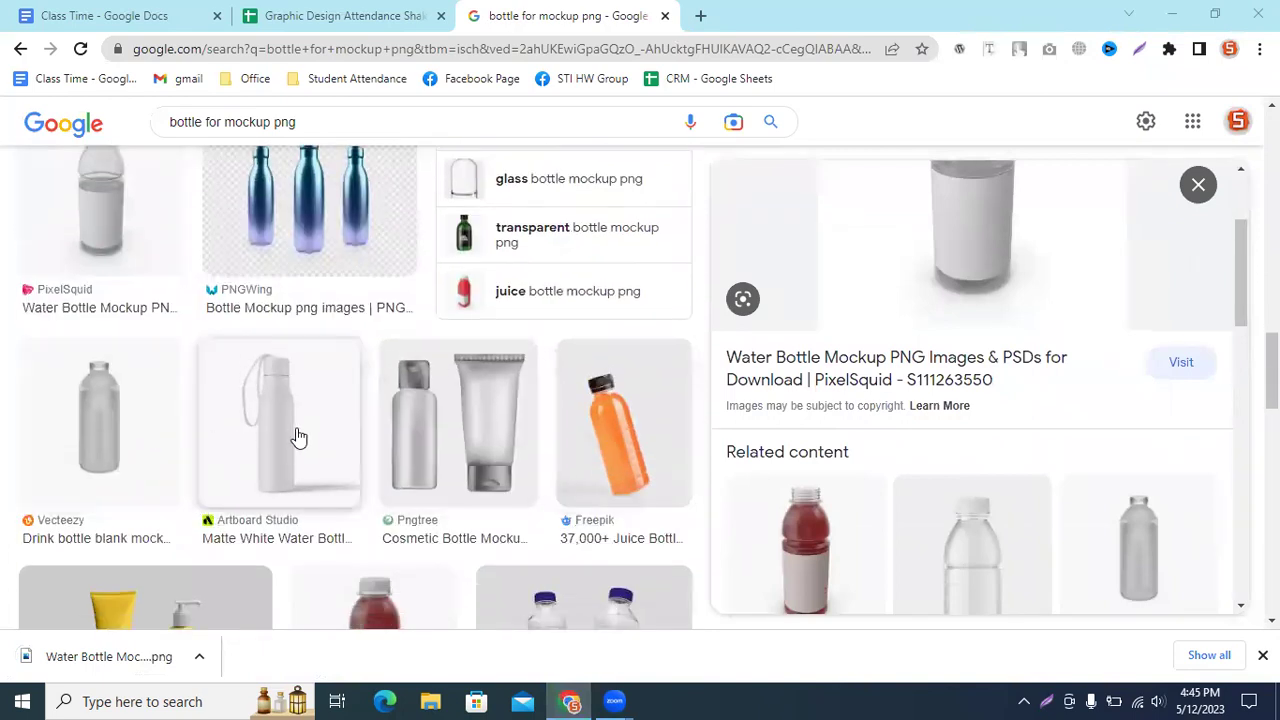
scroll(660, 466, "down", 2)
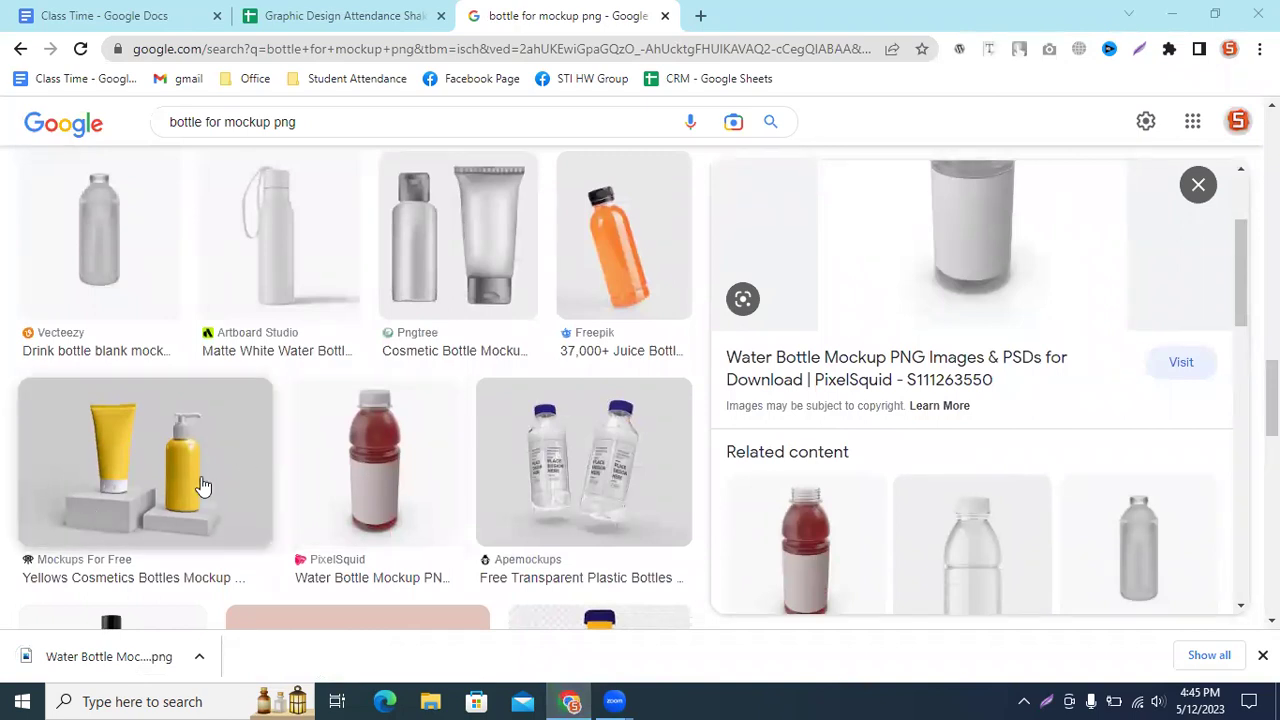
scroll(1040, 575, "down", 2)
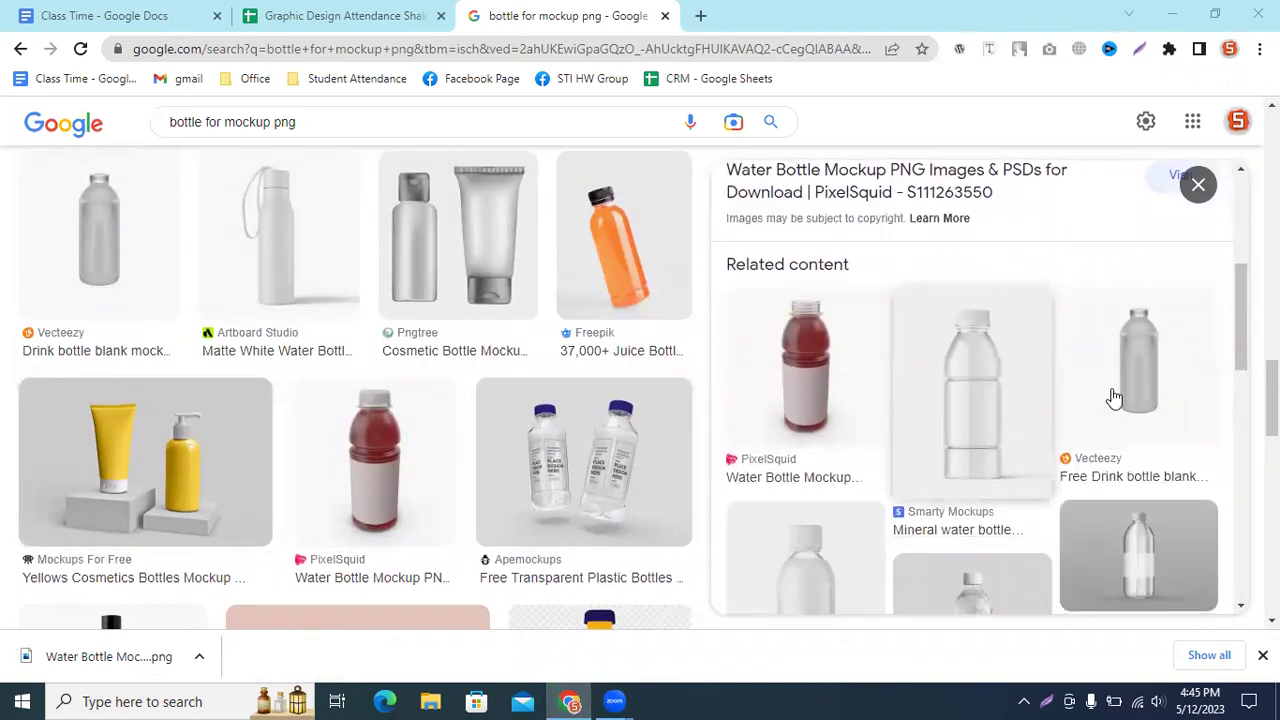
scroll(610, 510, "down", 2)
scroll(300, 520, "down", 2)
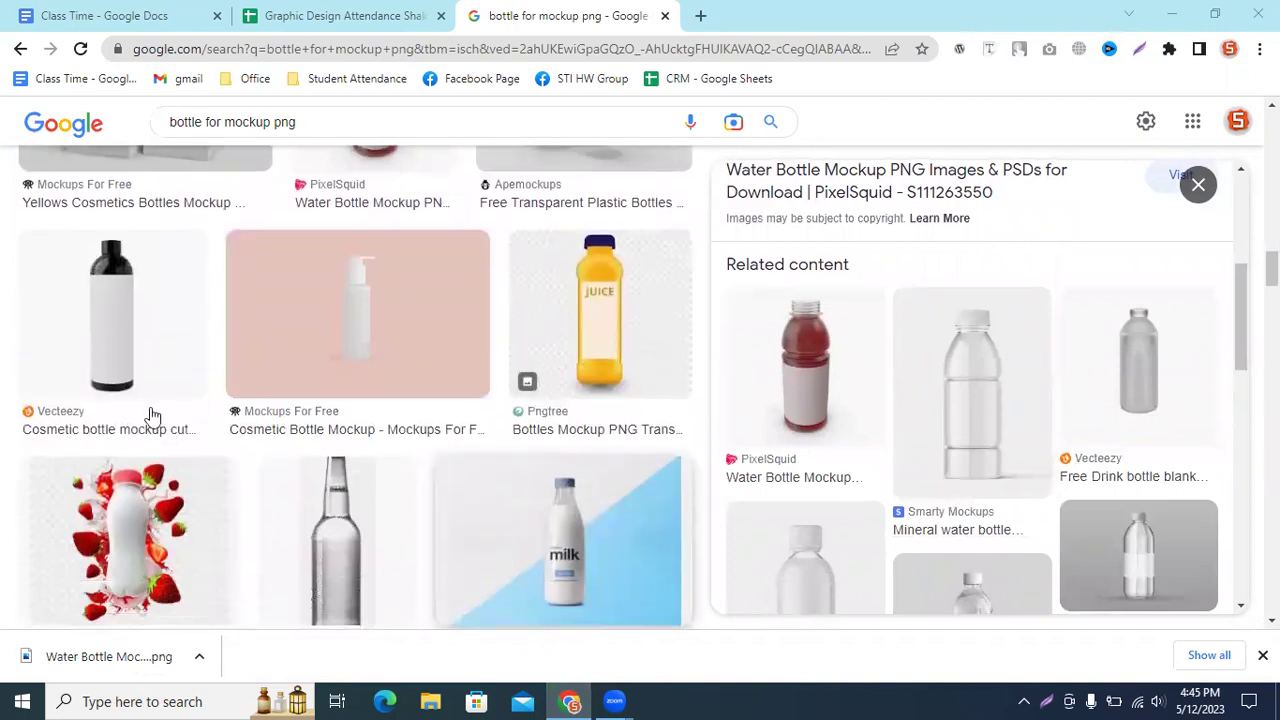
Step: Save the Vecteezy cosmetic bottle cutout PNG to Downloads via Save image as
left_click(123, 342)
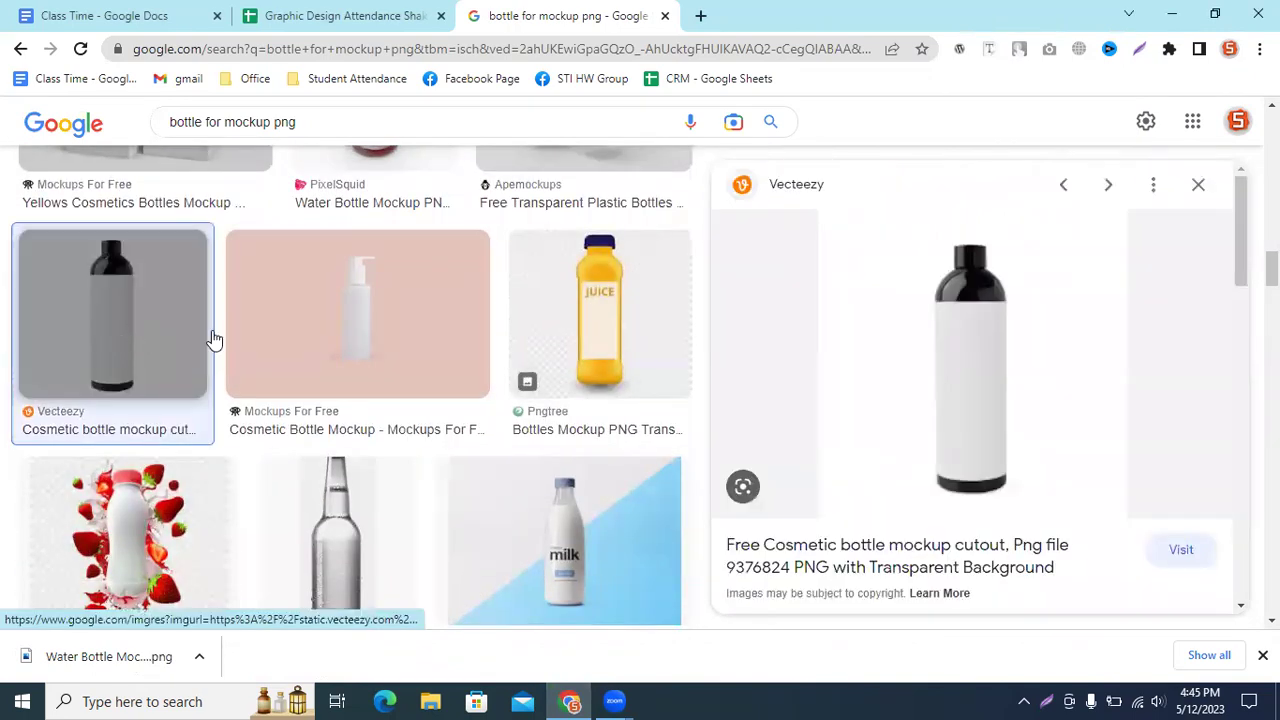
right_click(1036, 366)
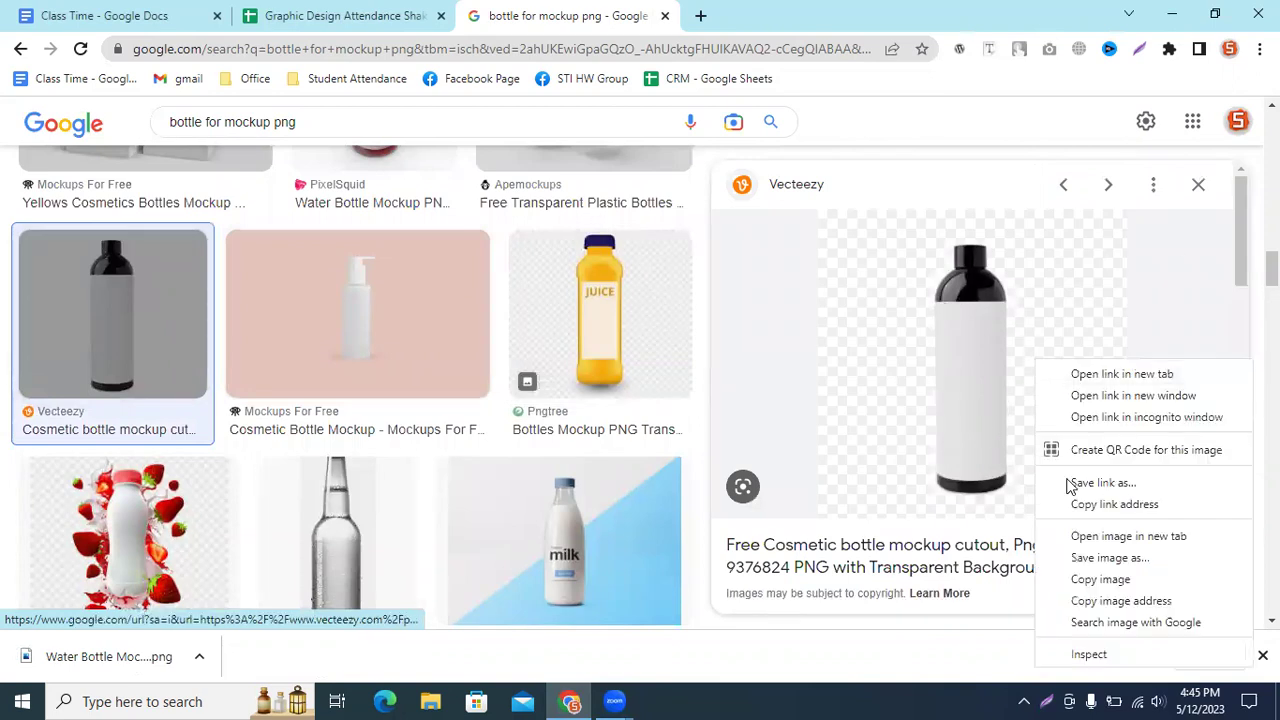
left_click(1100, 572)
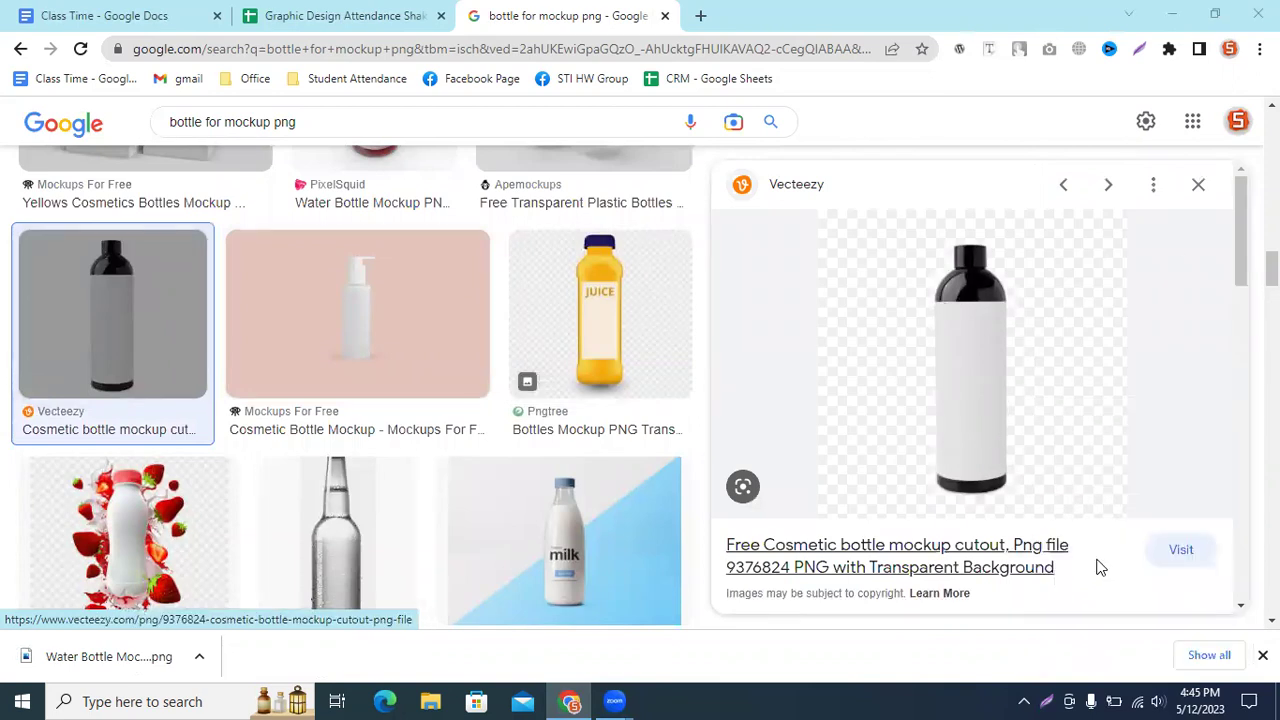
left_click(1120, 651)
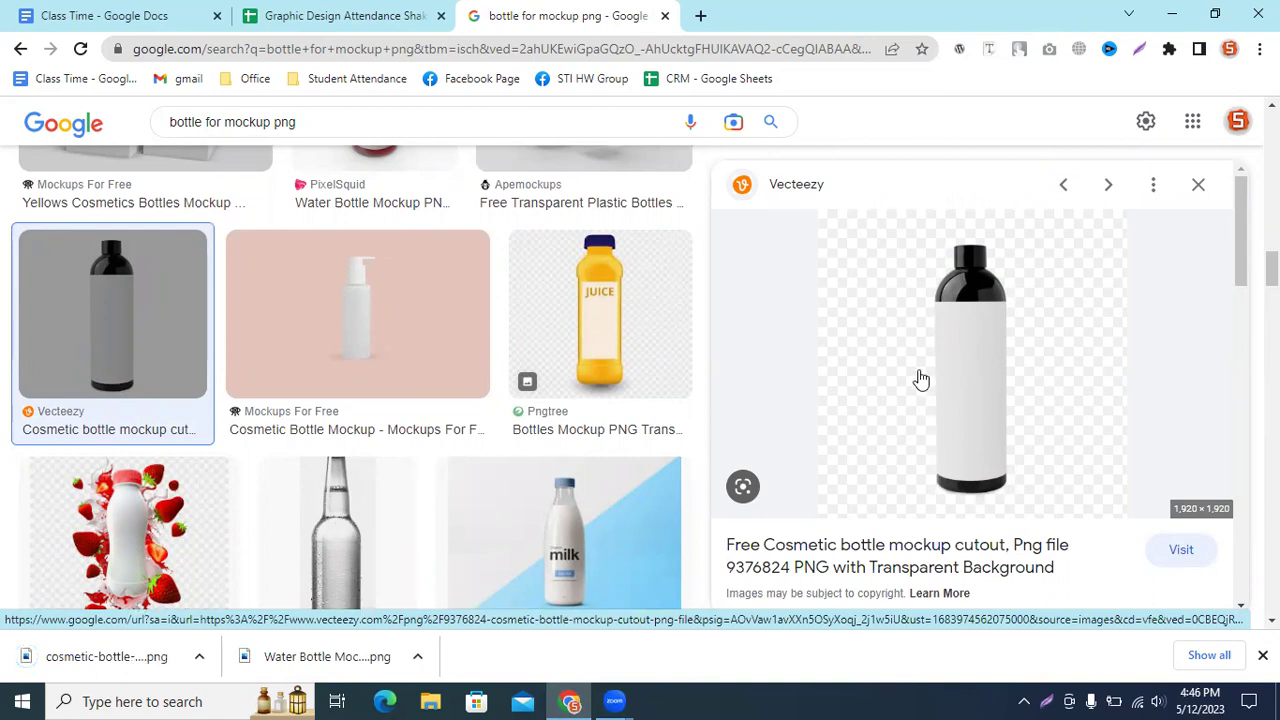
Step: Preview the Dreamstime dropper bottle, then the Pngtree bottle mockup result
scroll(486, 480, "down", 2)
scroll(329, 414, "down", 3)
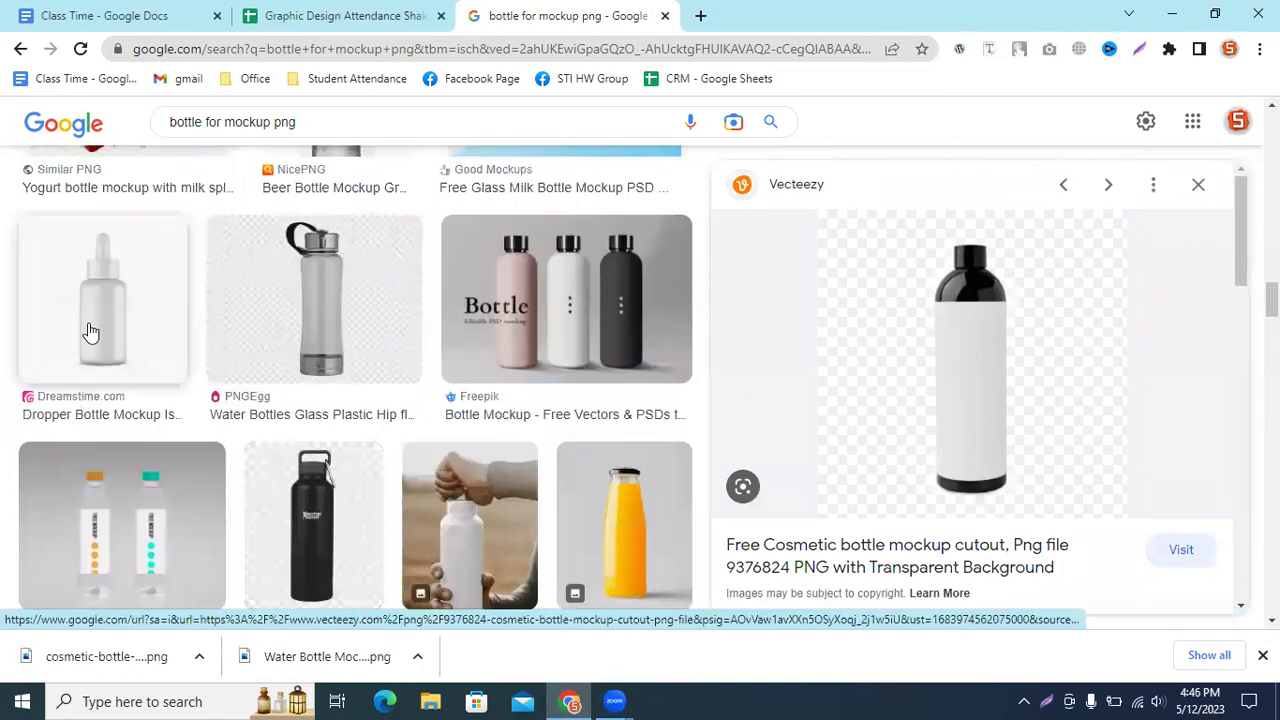
left_click(89, 332)
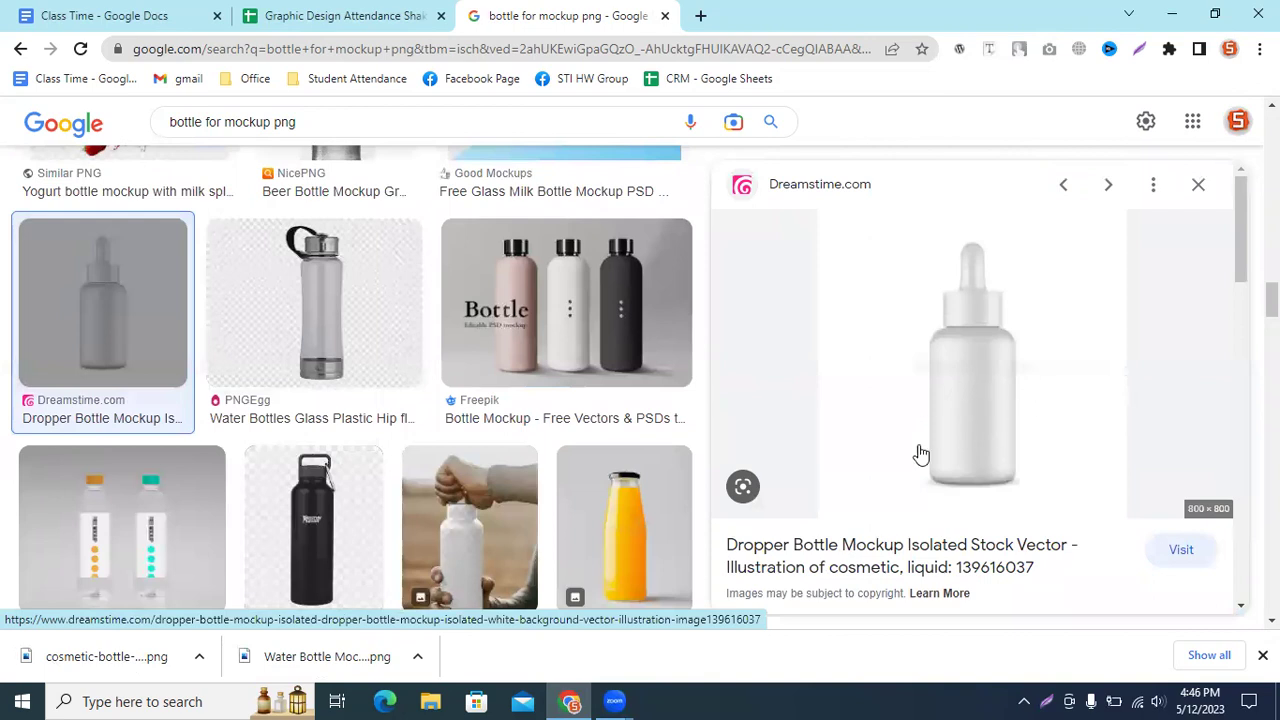
scroll(200, 451, "down", 3)
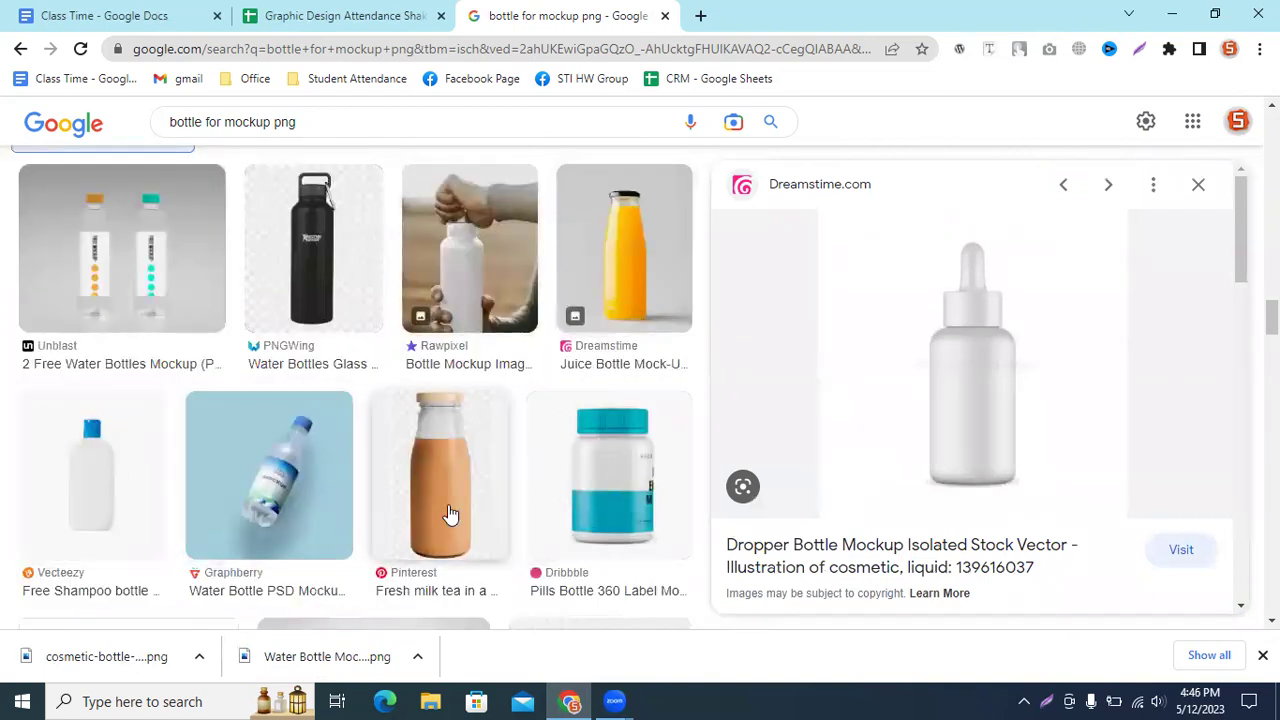
scroll(443, 466, "down", 3)
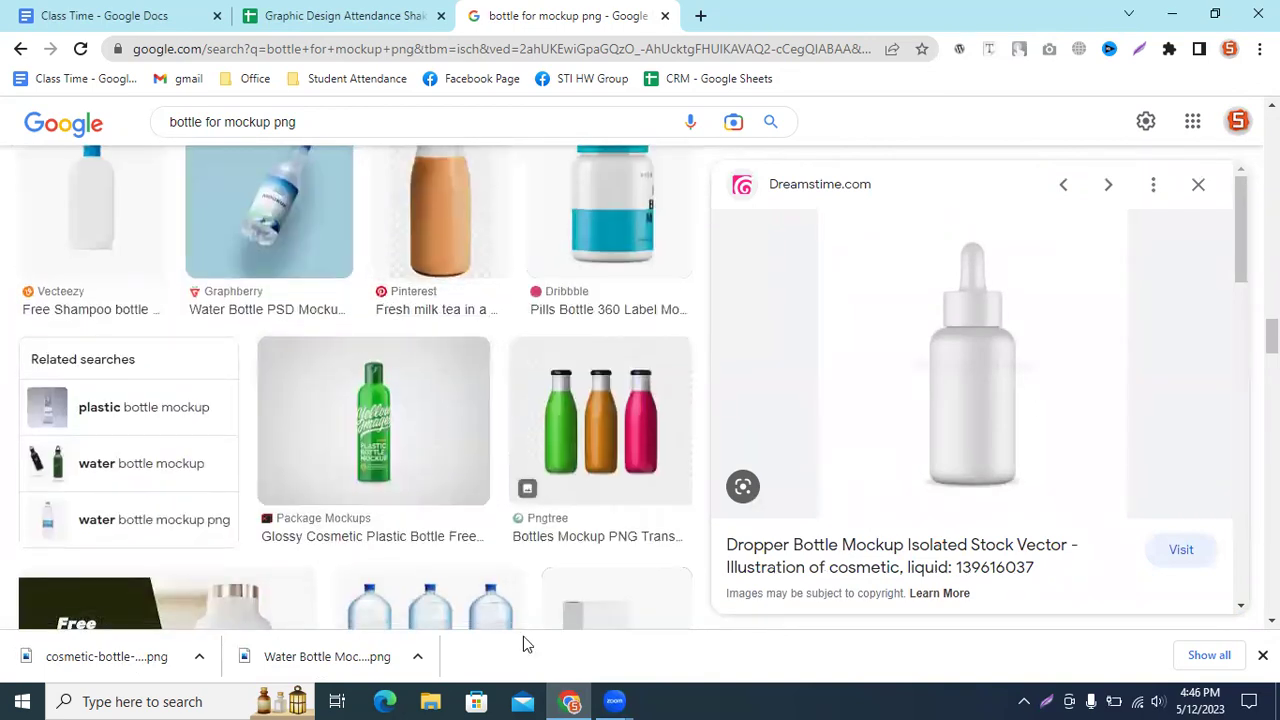
scroll(528, 551, "down", 5)
scroll(474, 540, "down", 5)
scroll(474, 540, "down", 5)
scroll(474, 540, "up", 5)
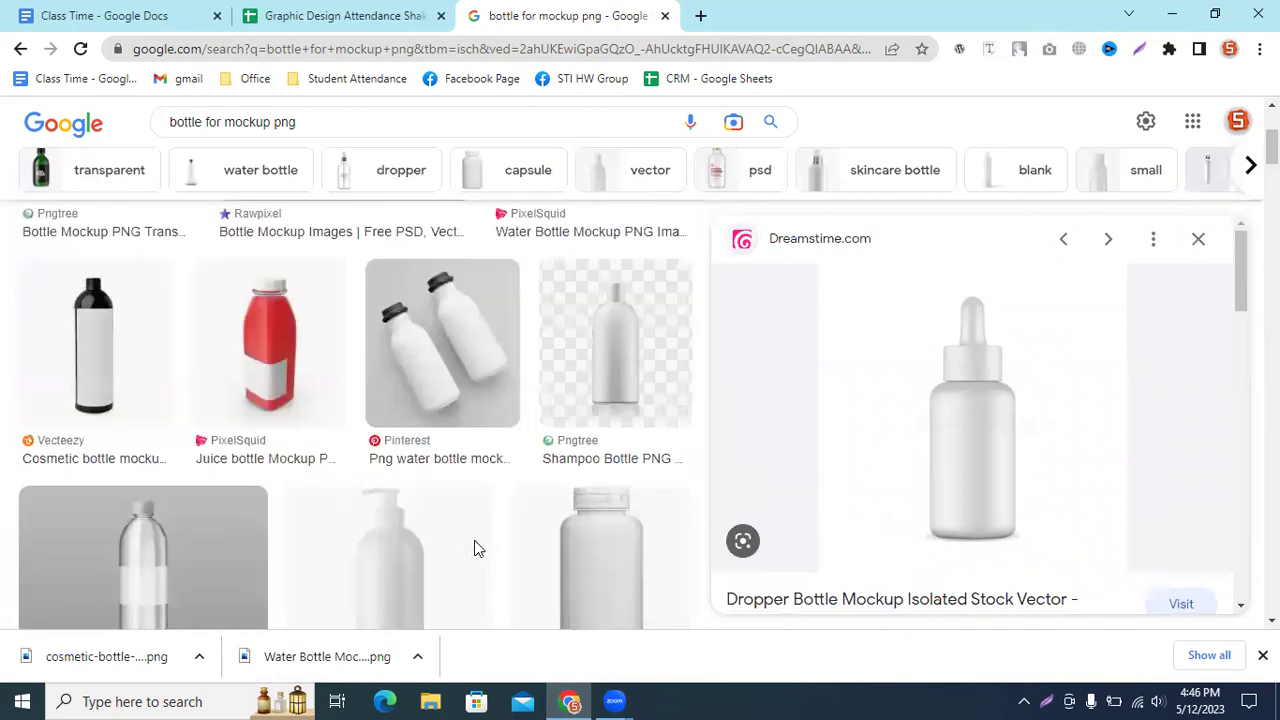
scroll(474, 540, "up", 5)
left_click(120, 410)
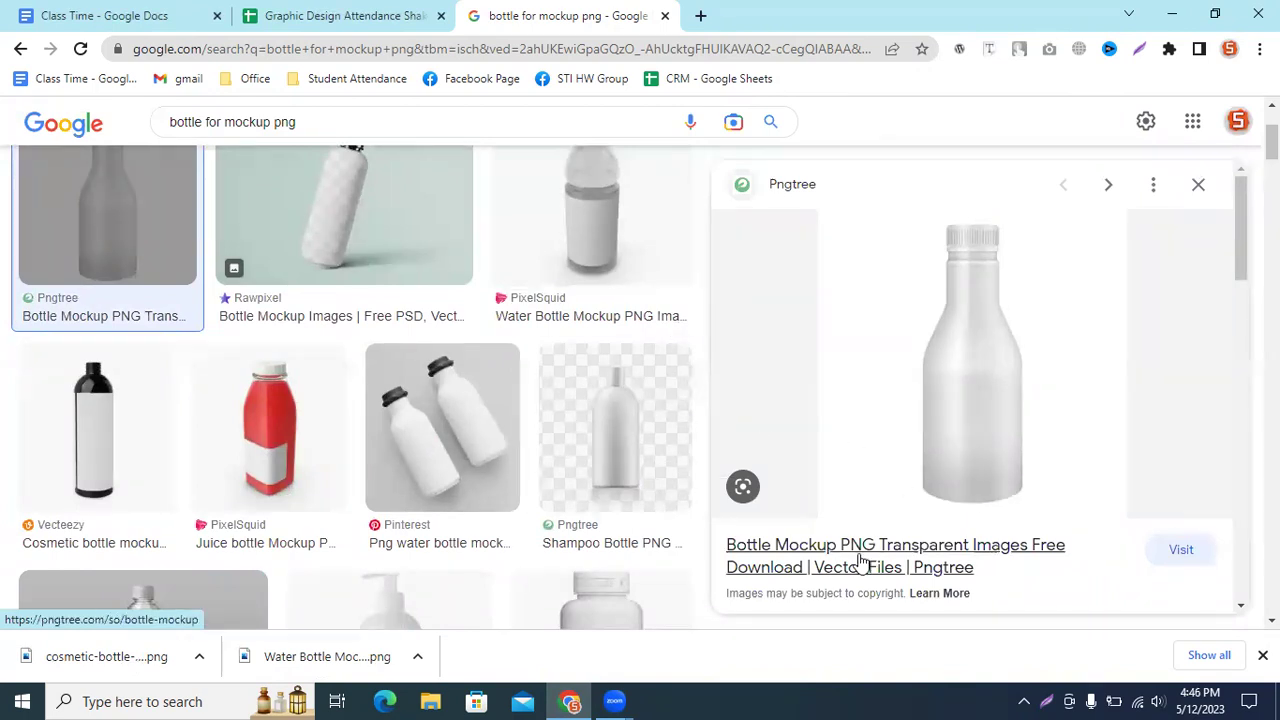
Step: Open the Pngtree bottle mockup page and try downloading the white plastic bottle PNG
left_click(900, 560)
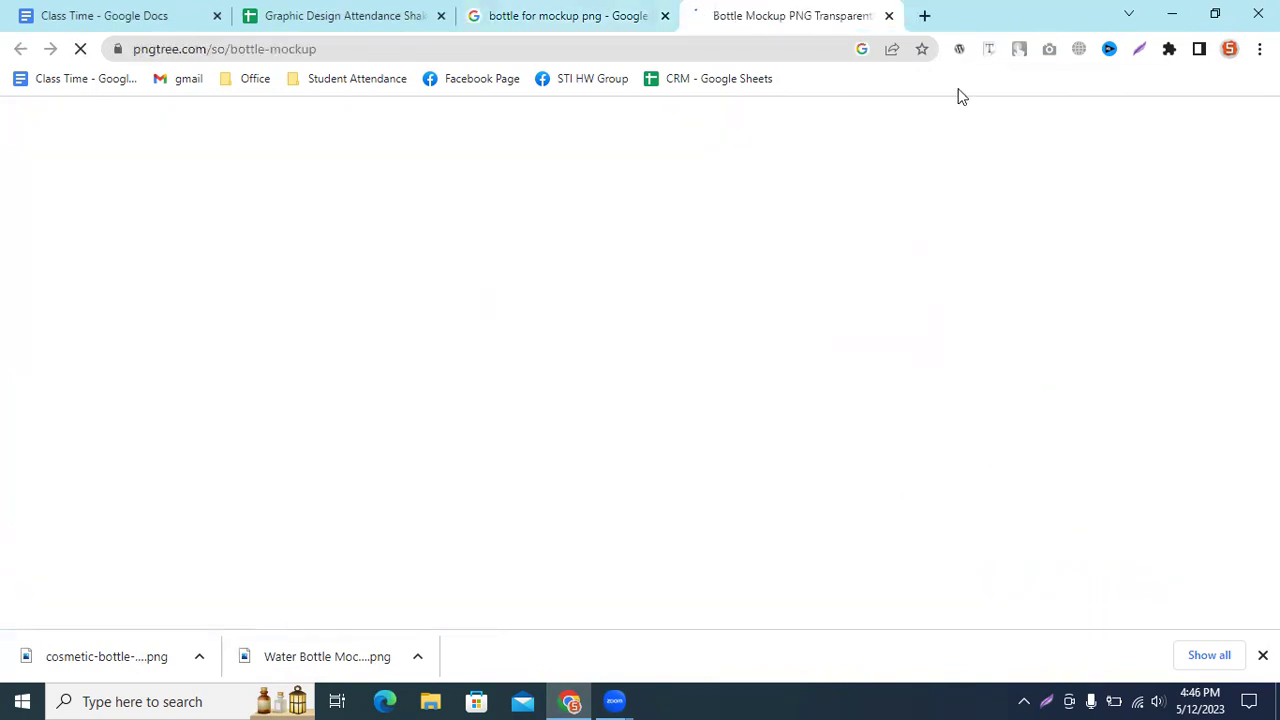
scroll(680, 374, "down", 3)
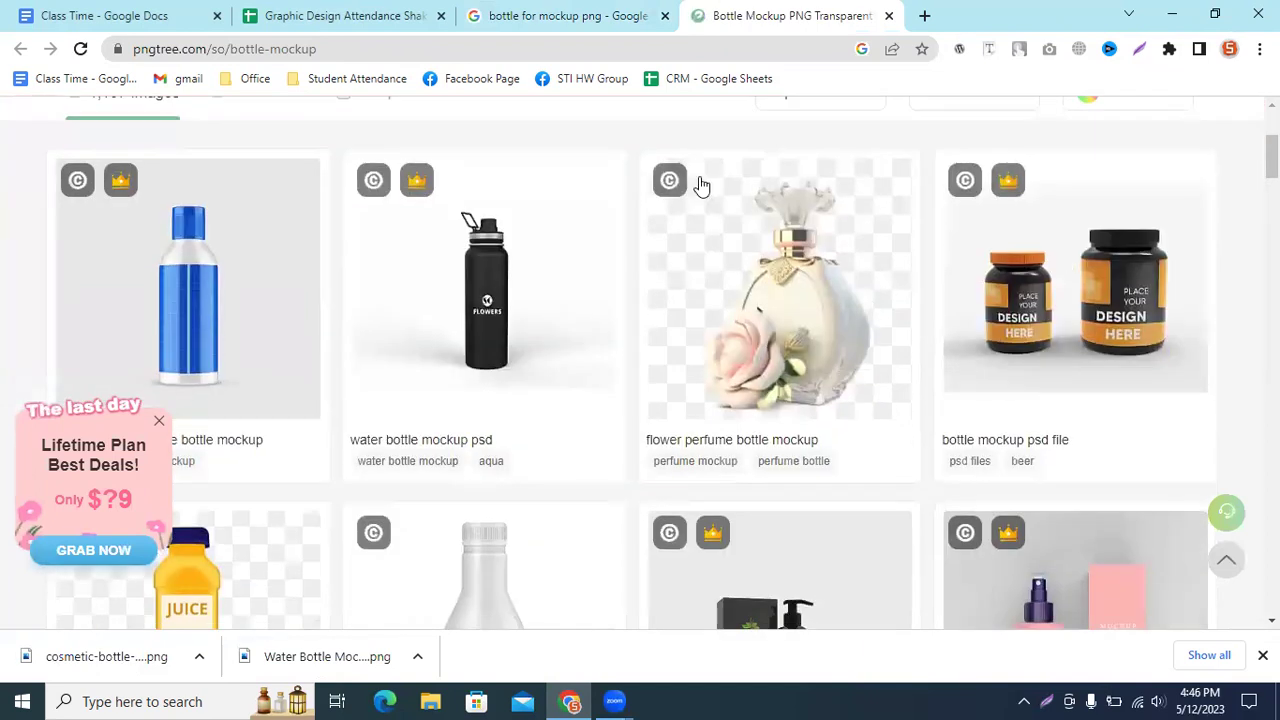
scroll(503, 366, "up", 3)
scroll(538, 390, "down", 1)
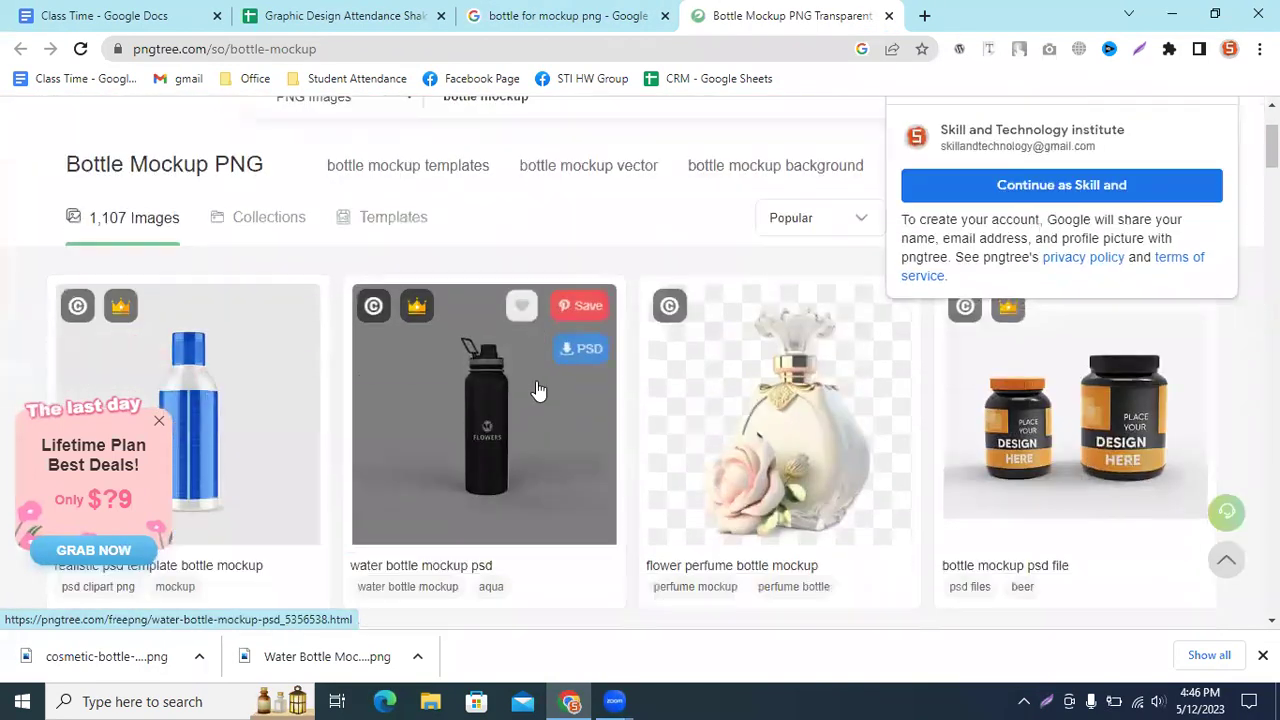
scroll(538, 390, "down", 4)
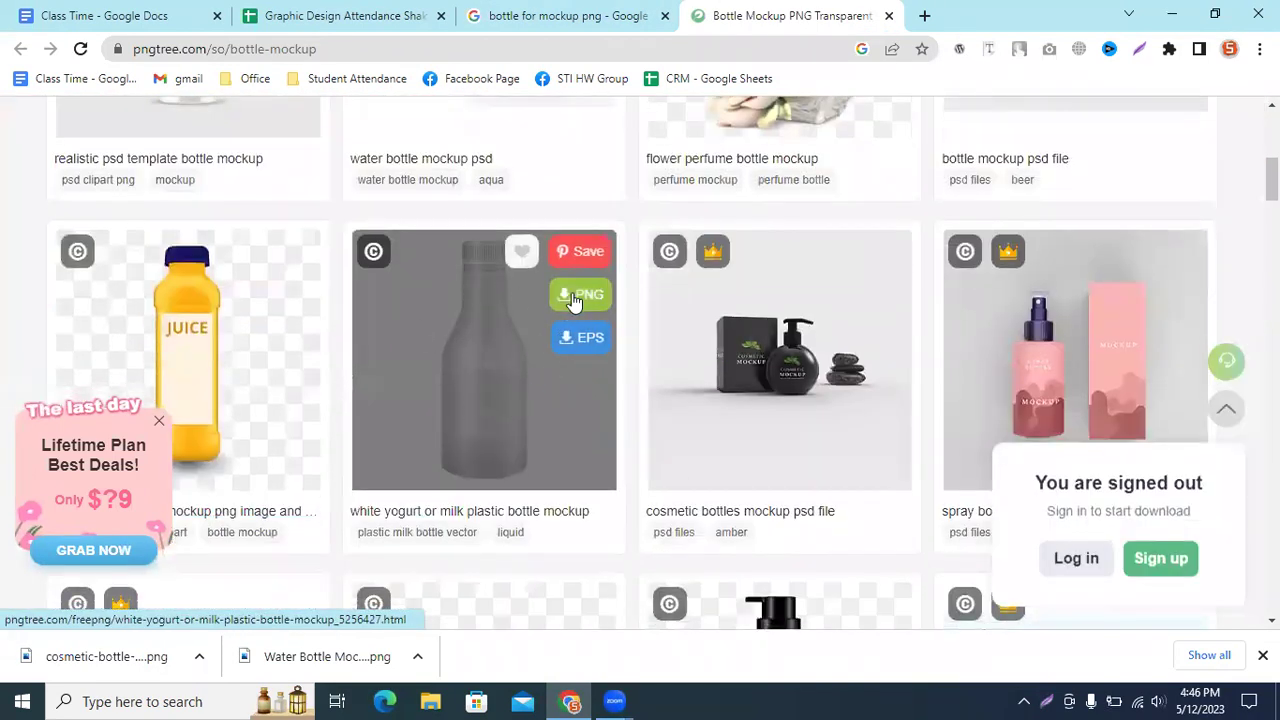
left_click(572, 296)
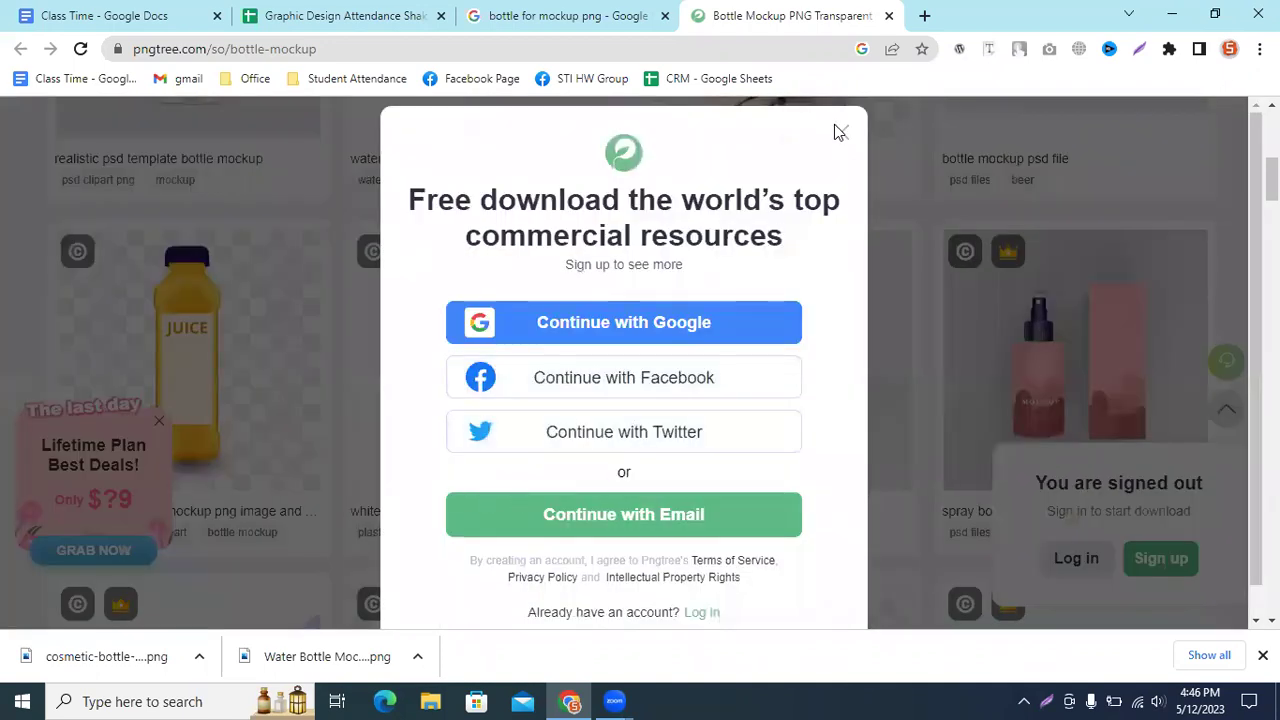
Step: Retry the white bottle PNG download and sign up to Pngtree with Facebook
left_click(840, 132)
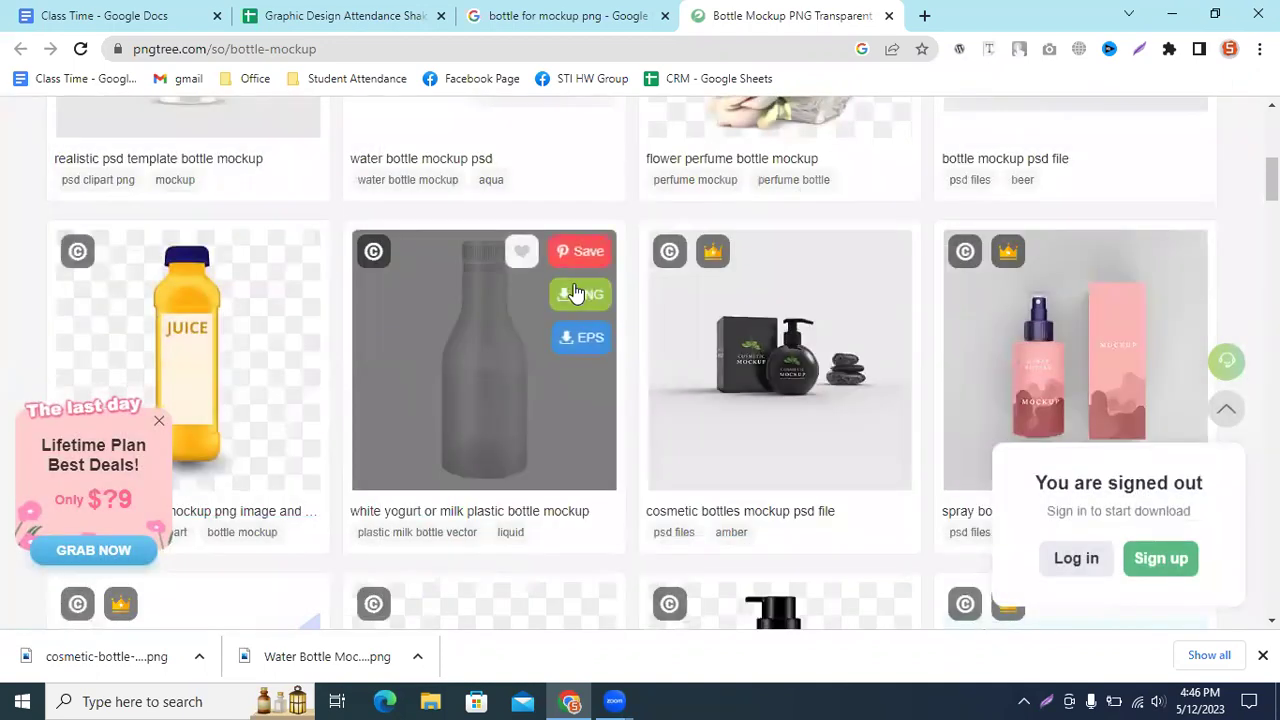
left_click(574, 293)
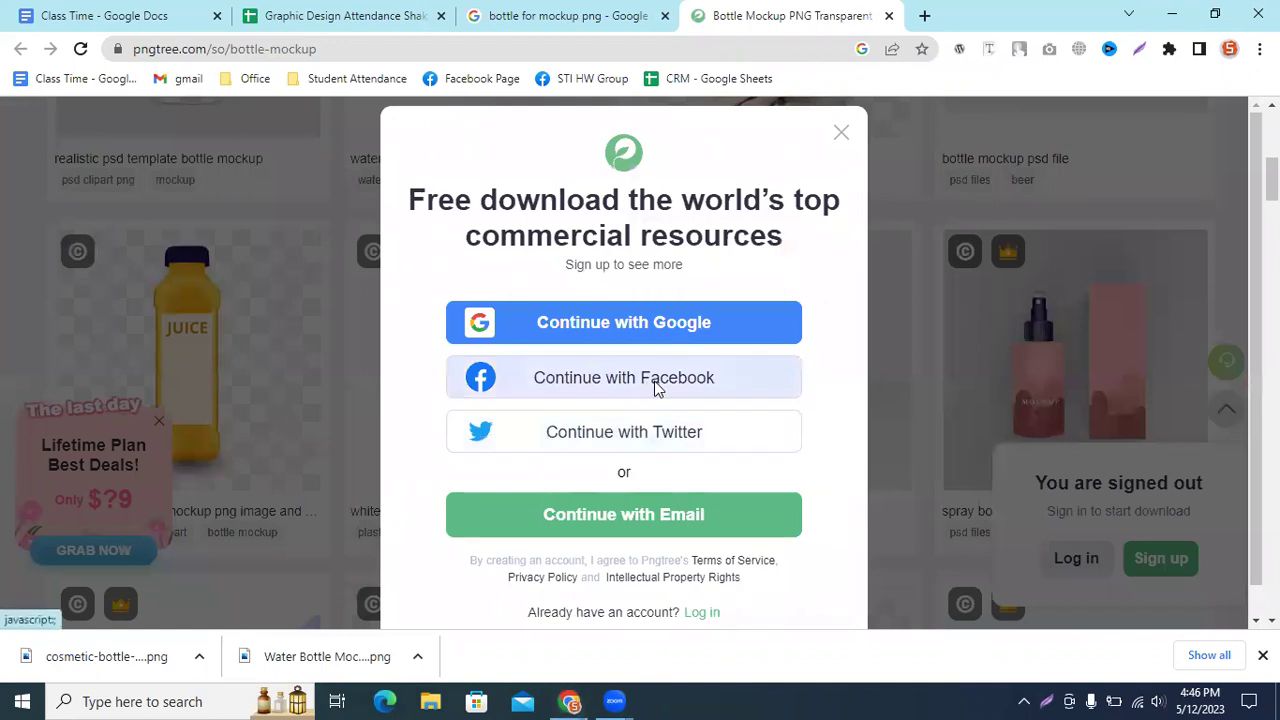
left_click(655, 378)
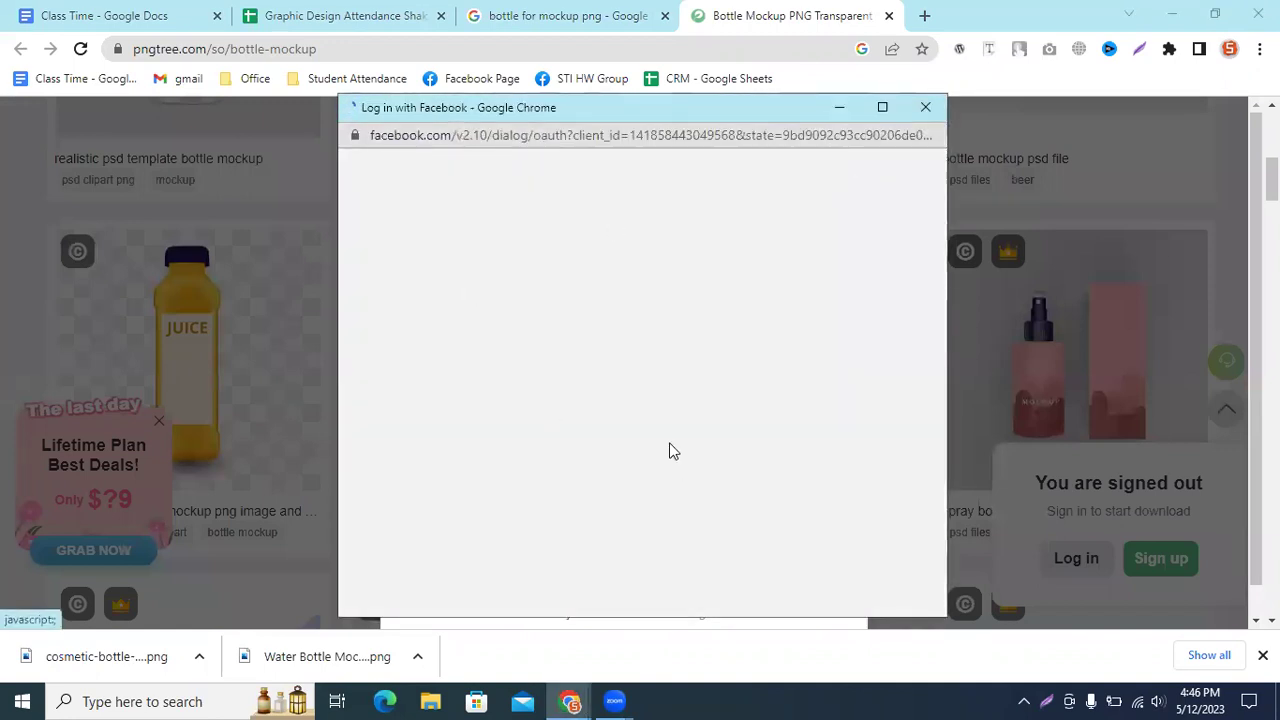
left_click(757, 593)
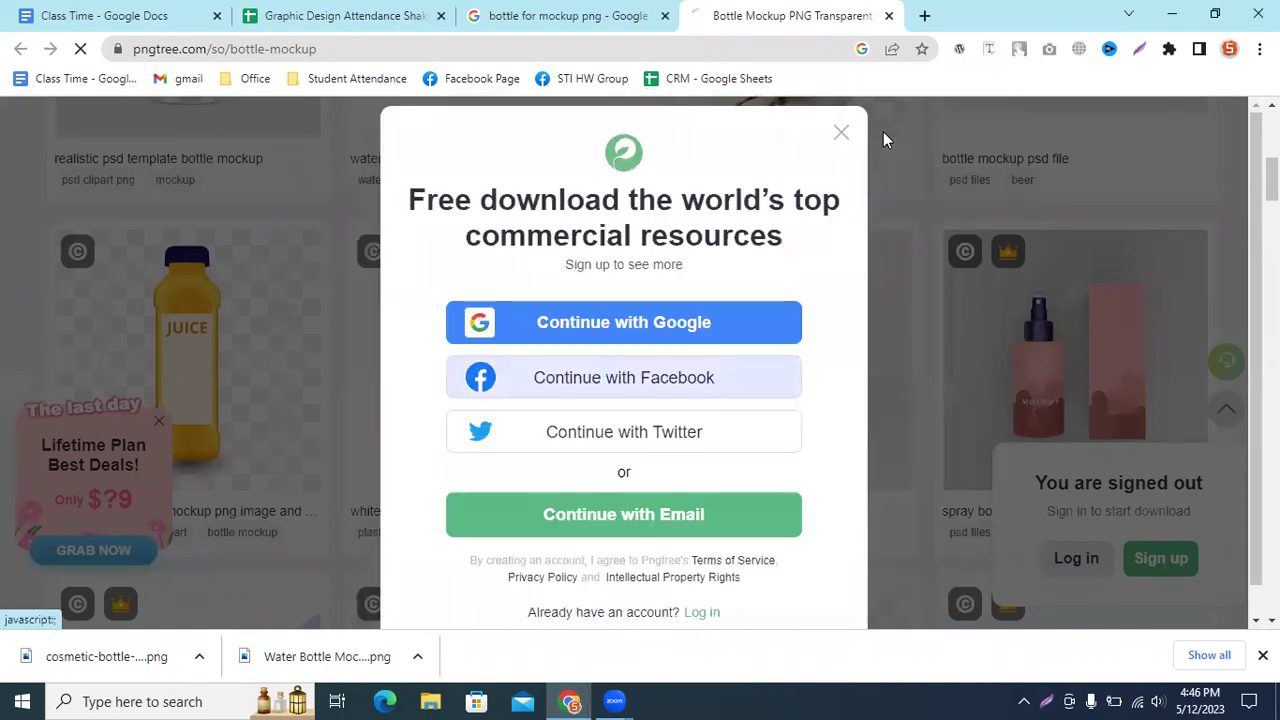
Step: Close the sign-up pop-up and the Mother's Day sale pop-up
left_click(842, 134)
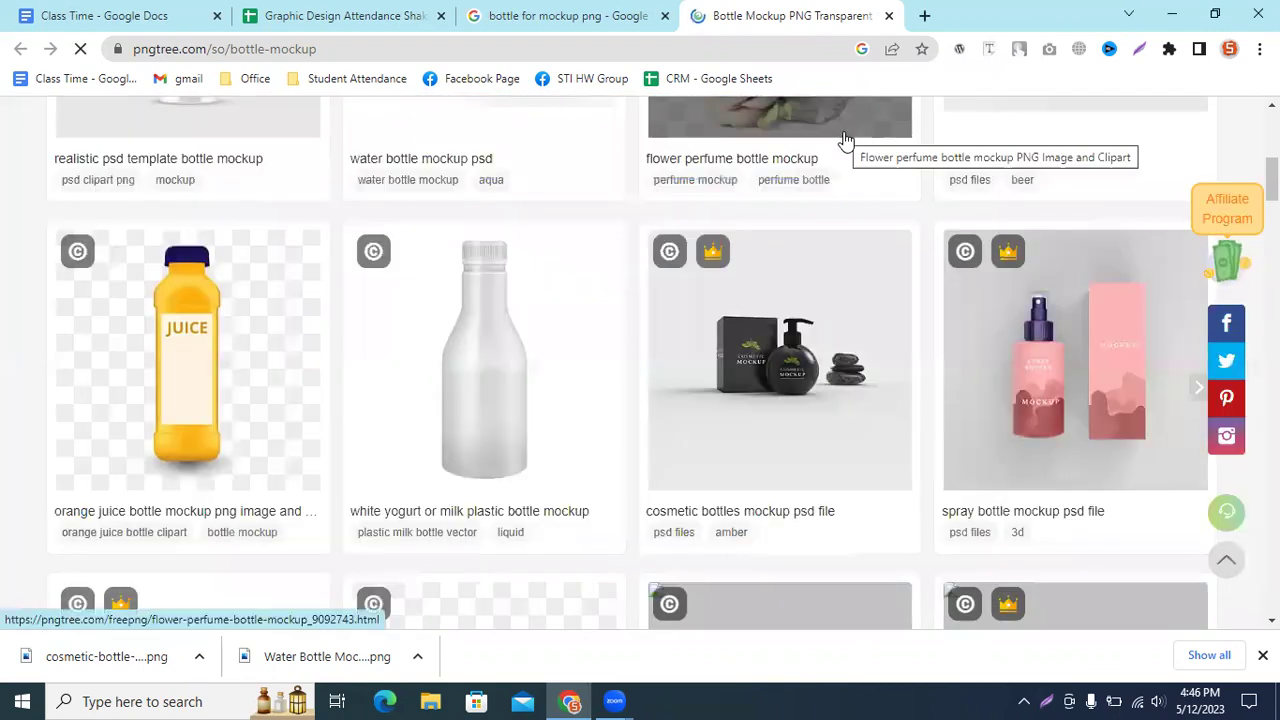
scroll(608, 311, "down", 1)
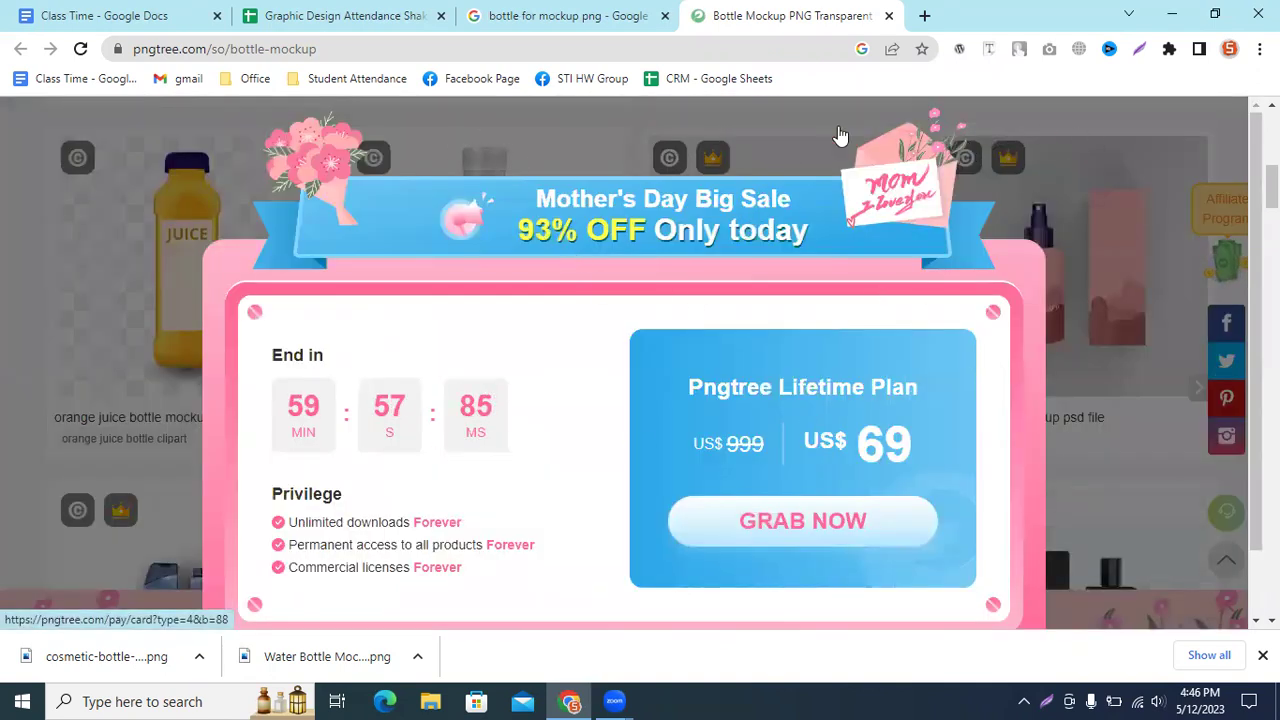
scroll(868, 463, "down", 1)
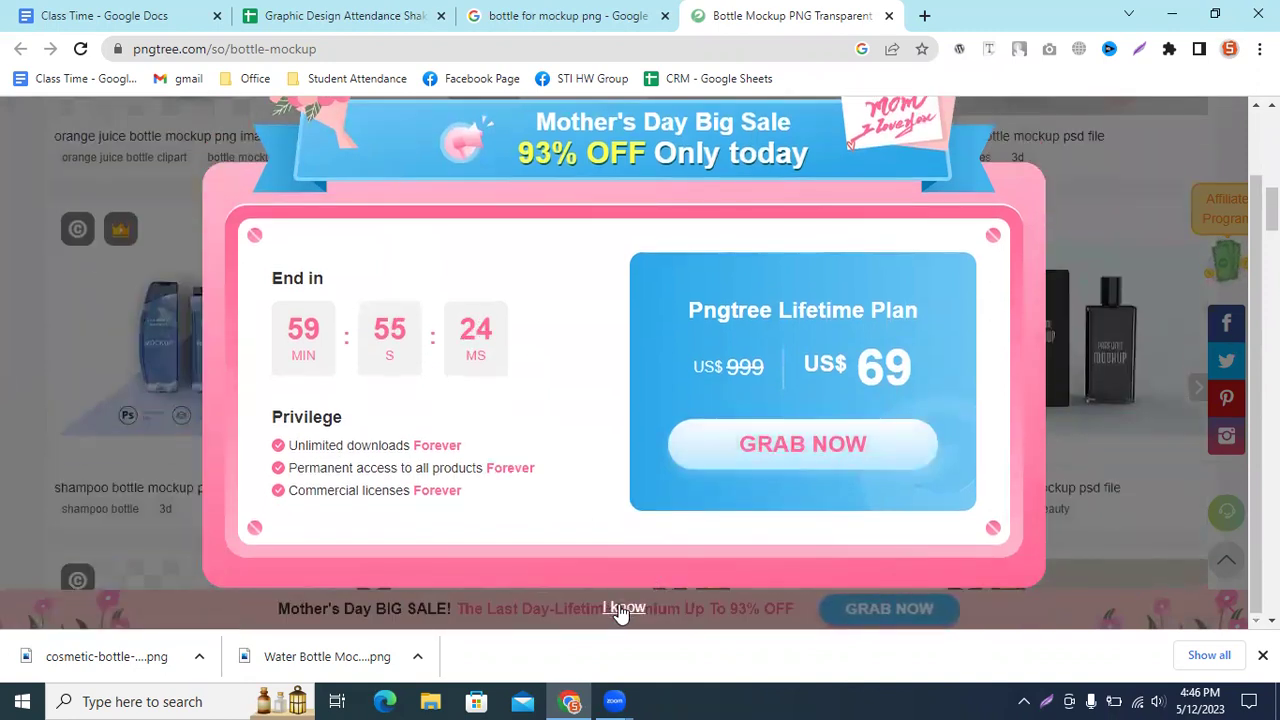
left_click(616, 607)
scroll(520, 298, "up", 1)
scroll(525, 290, "up", 2)
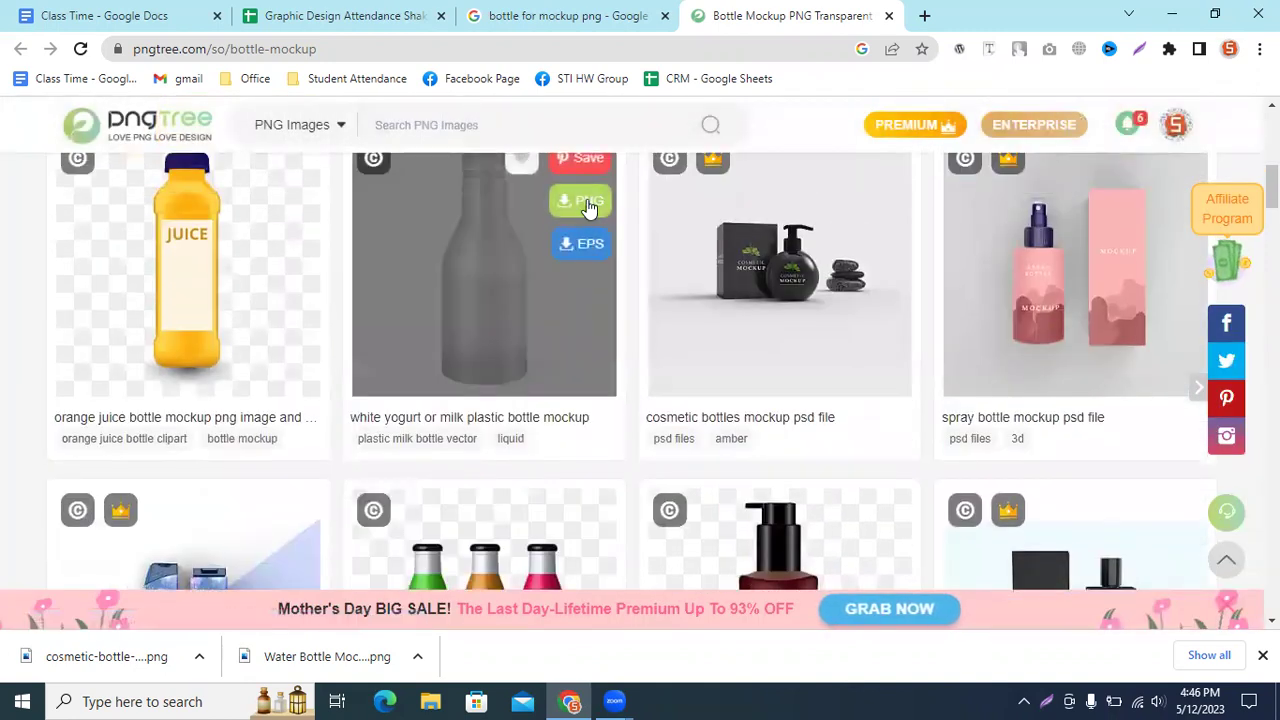
Step: Save the white yogurt bottle PNG to Downloads via Ordinary Download, then minimize Chrome
left_click(588, 205)
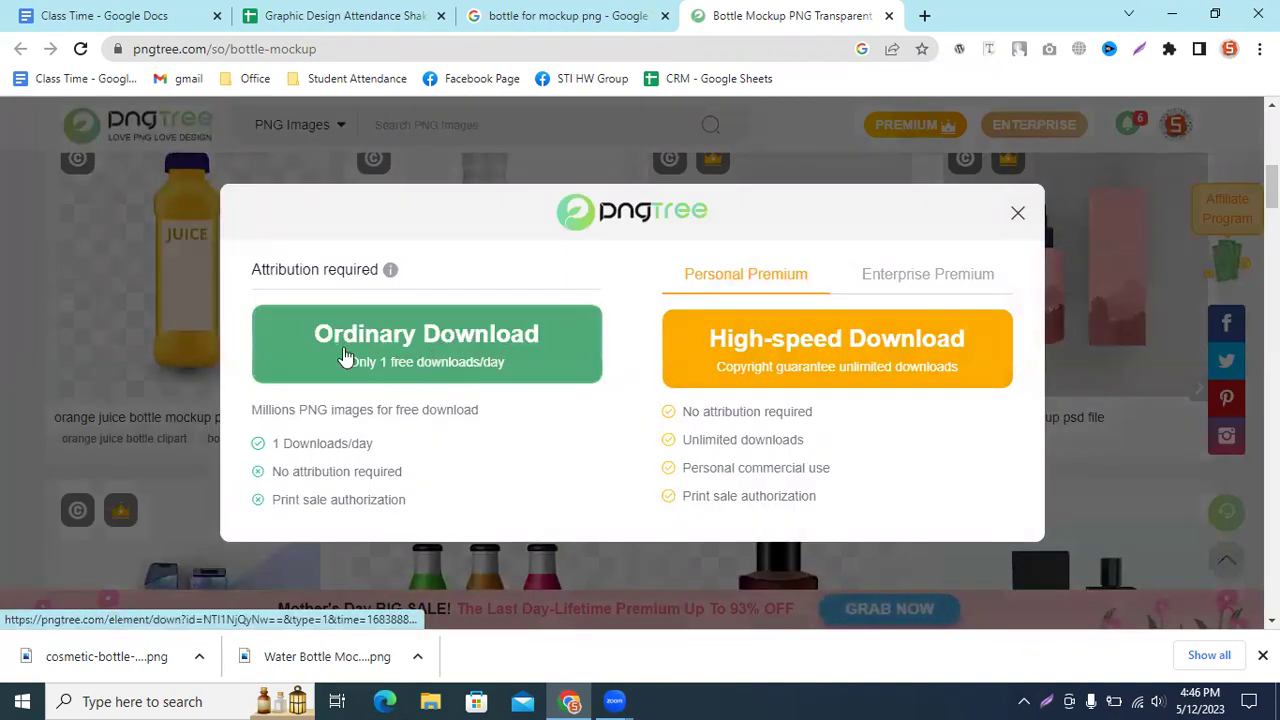
left_click(480, 365)
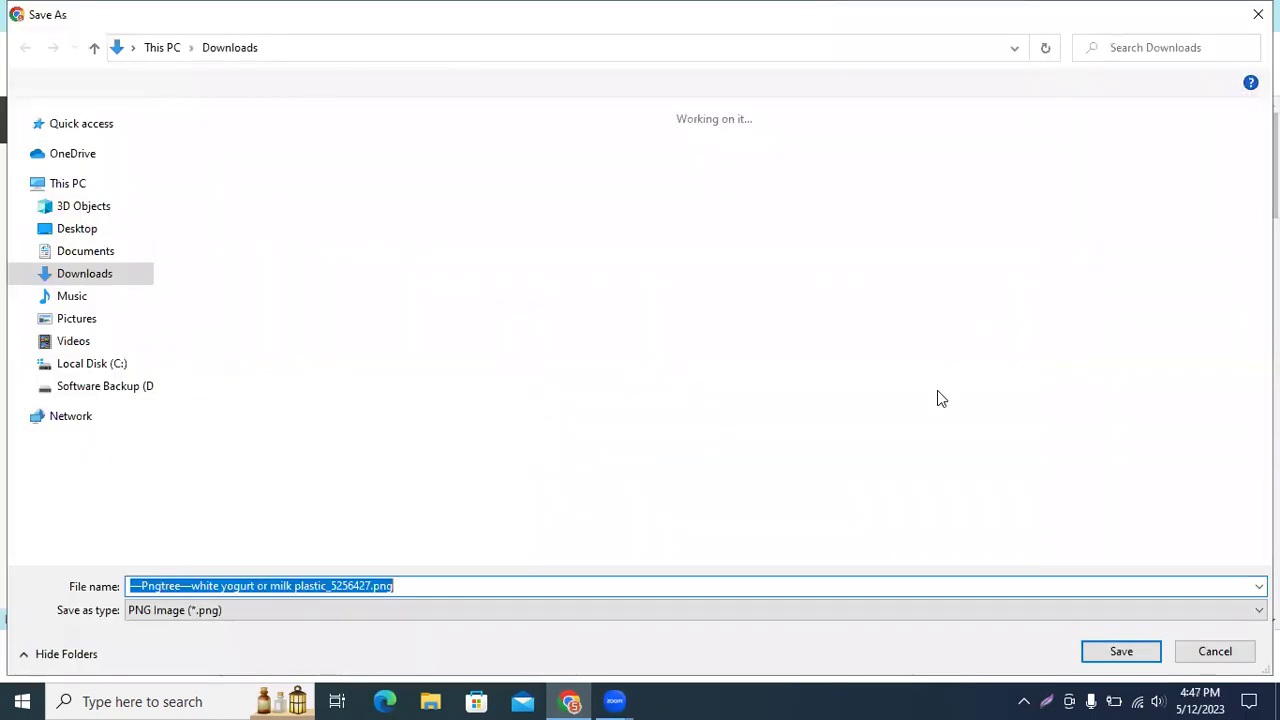
left_click(1120, 651)
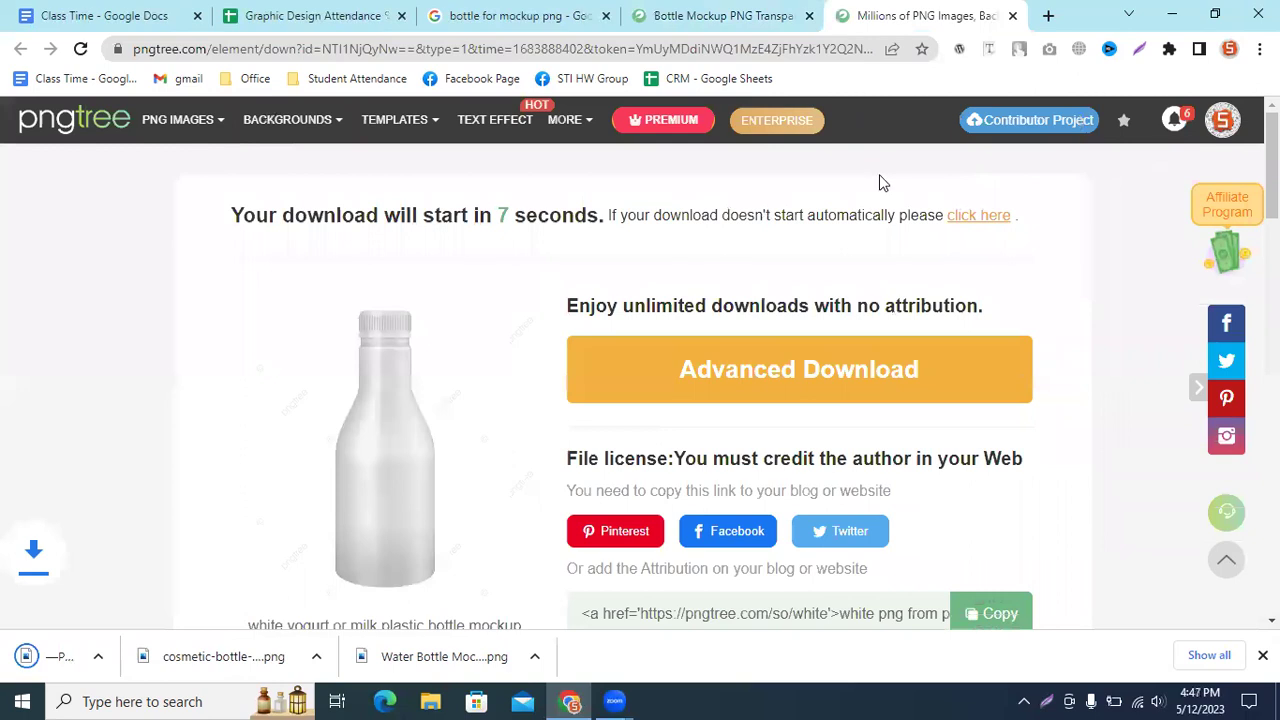
left_click(1172, 12)
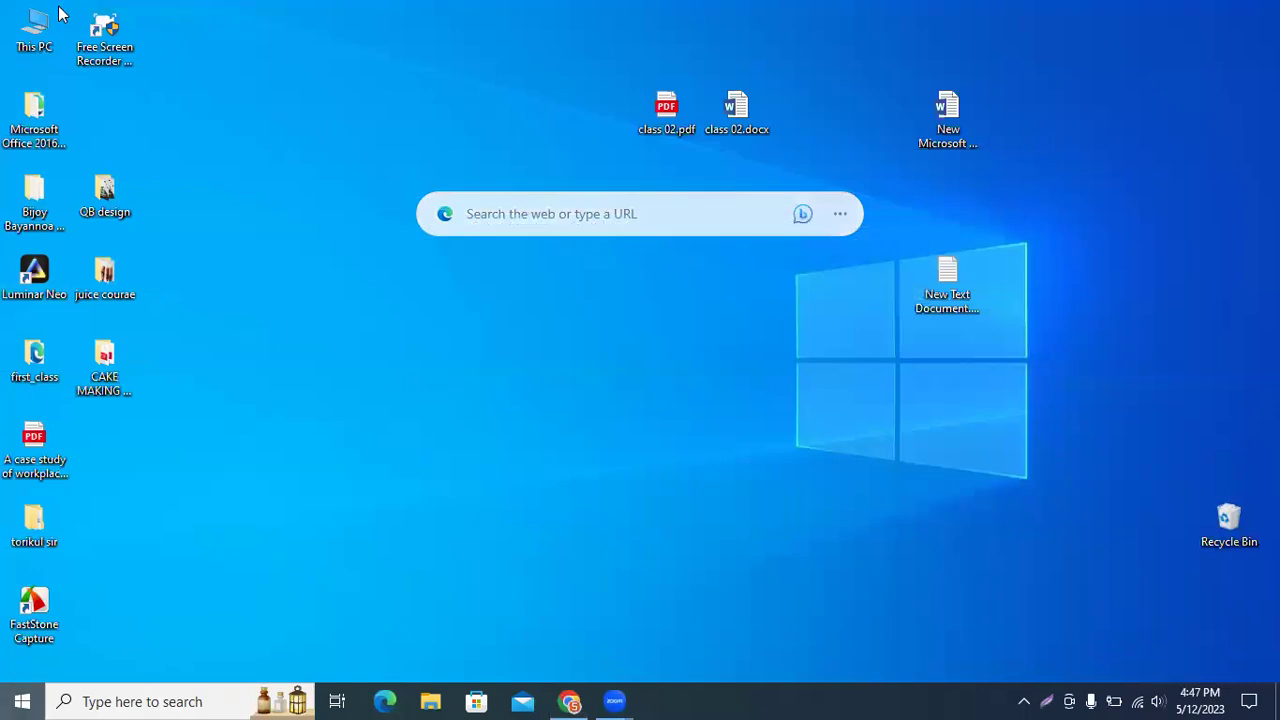
Step: Launch Photoshop from the app list and open the Downloads folder in File Explorer
left_click(22, 701)
left_click(403, 188)
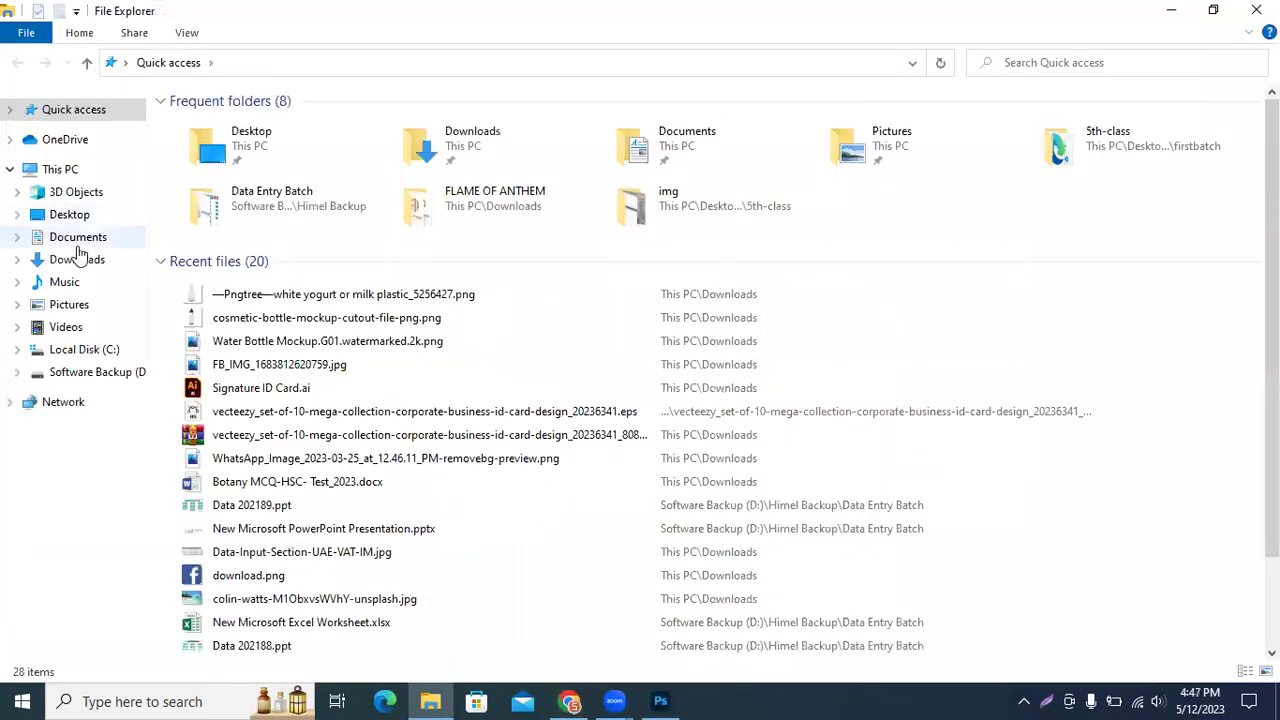
left_click(78, 237)
left_click(93, 260)
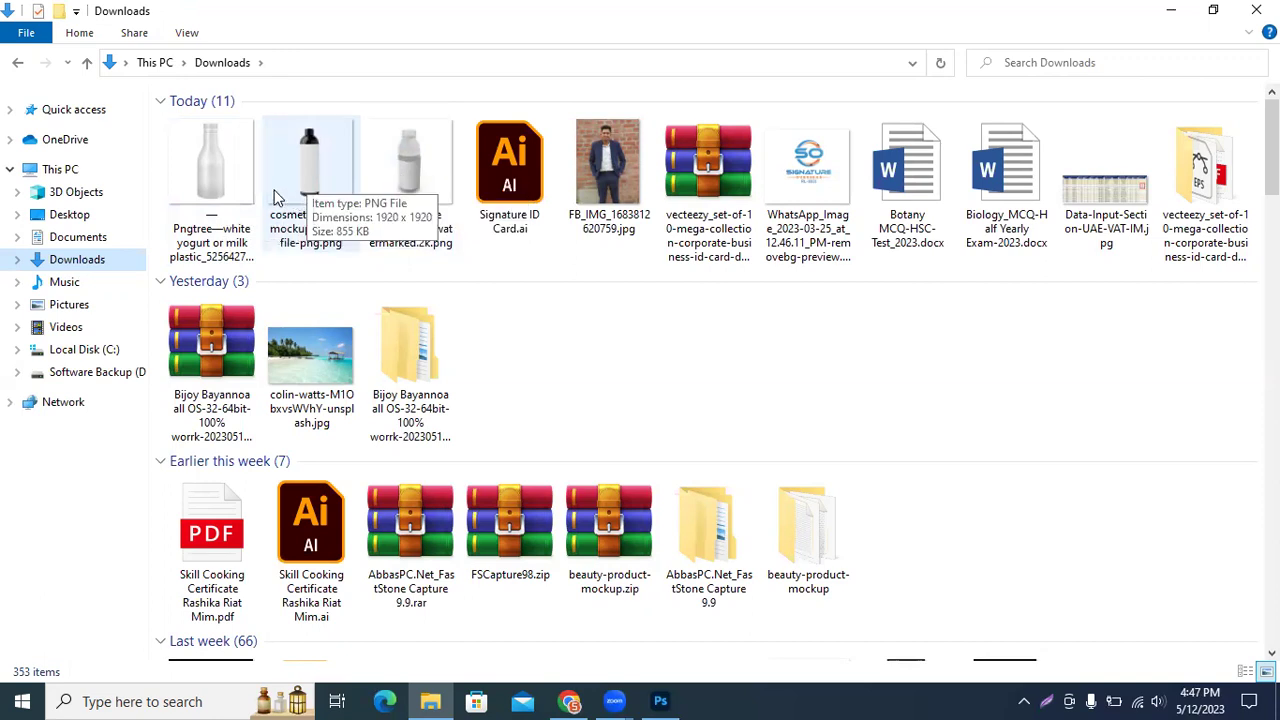
Step: Preview the Pngtree yogurt bottle PNG in Photos, close it, and switch to Photoshop
left_click(218, 165)
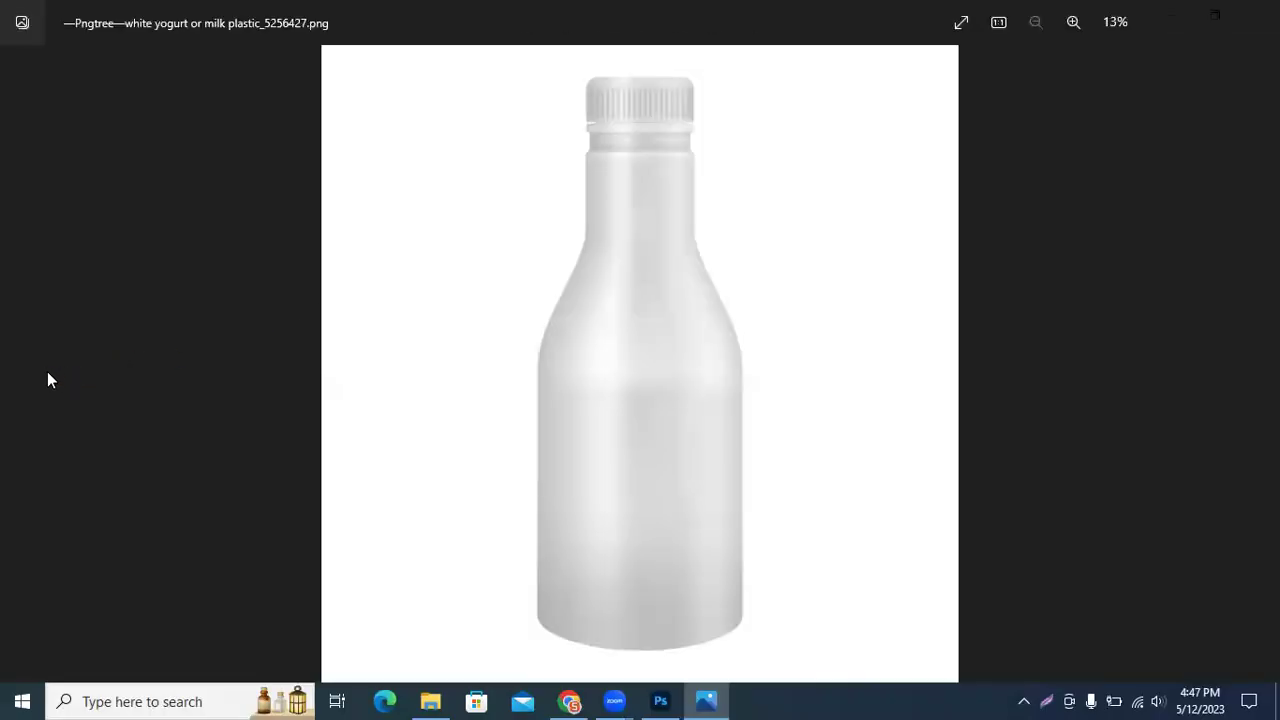
key("Right")
key("Left")
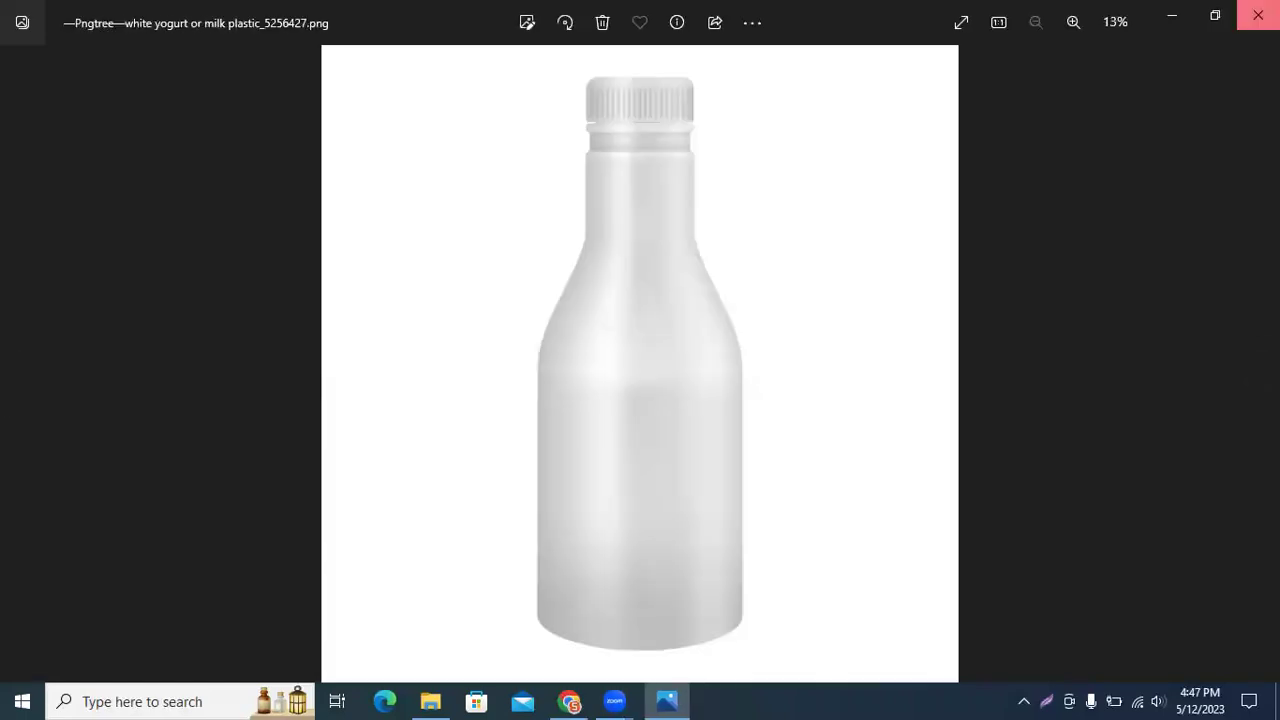
left_click(1258, 14)
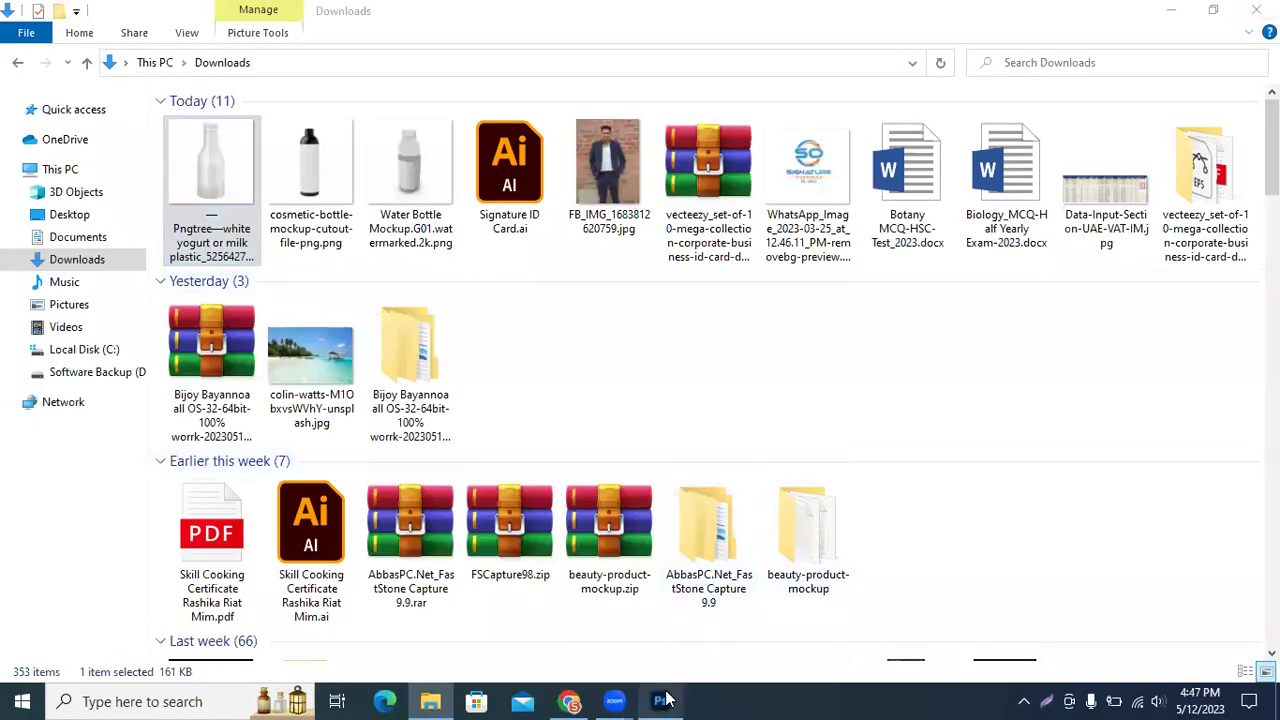
left_click(664, 700)
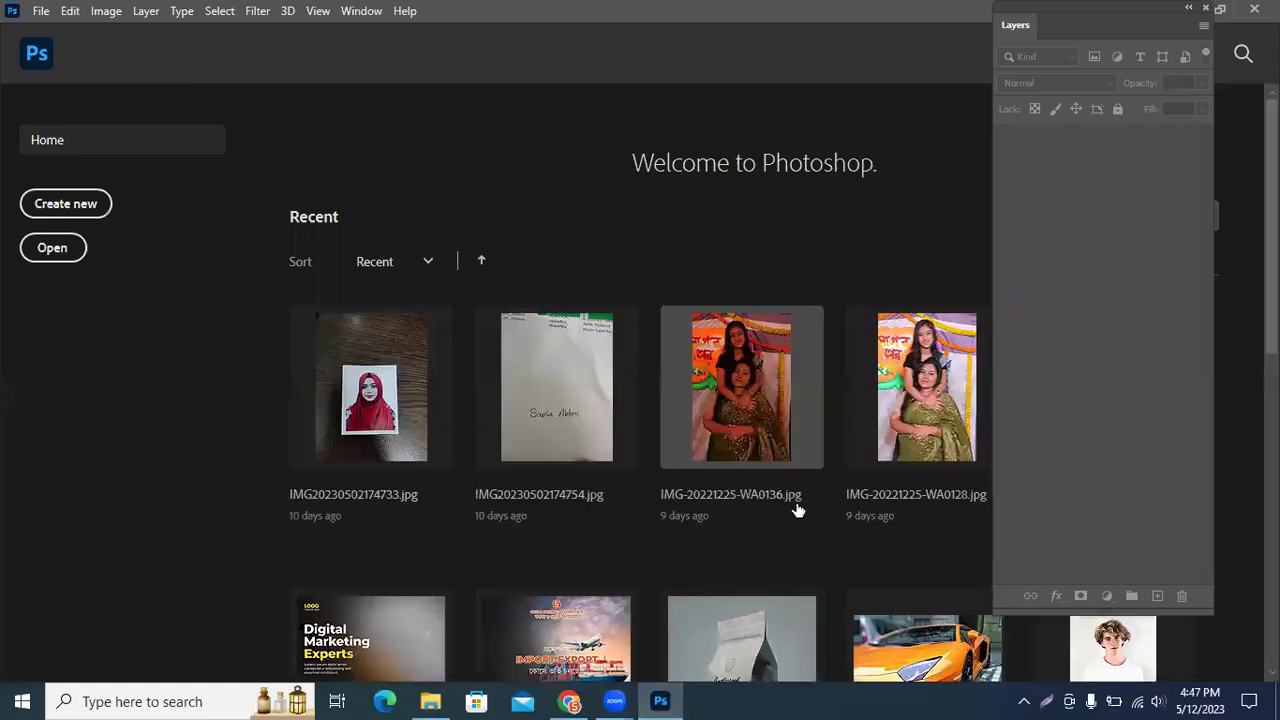
left_click(40, 12)
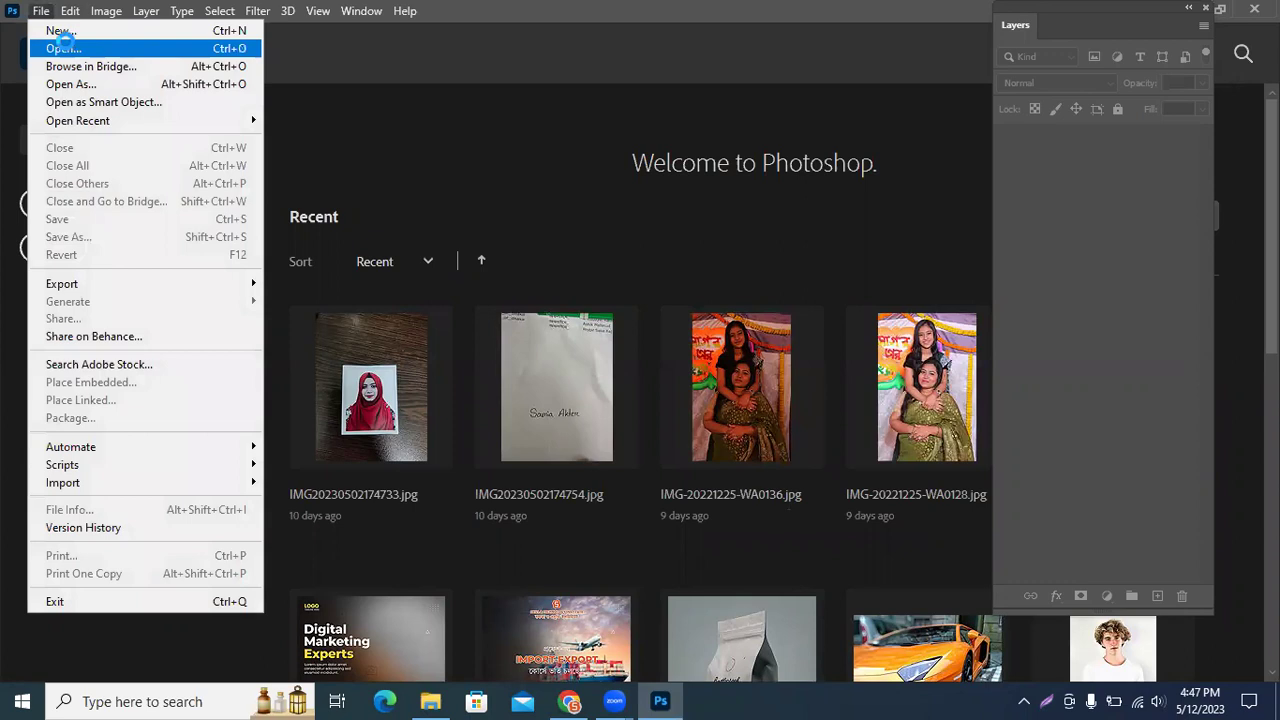
left_click(62, 42)
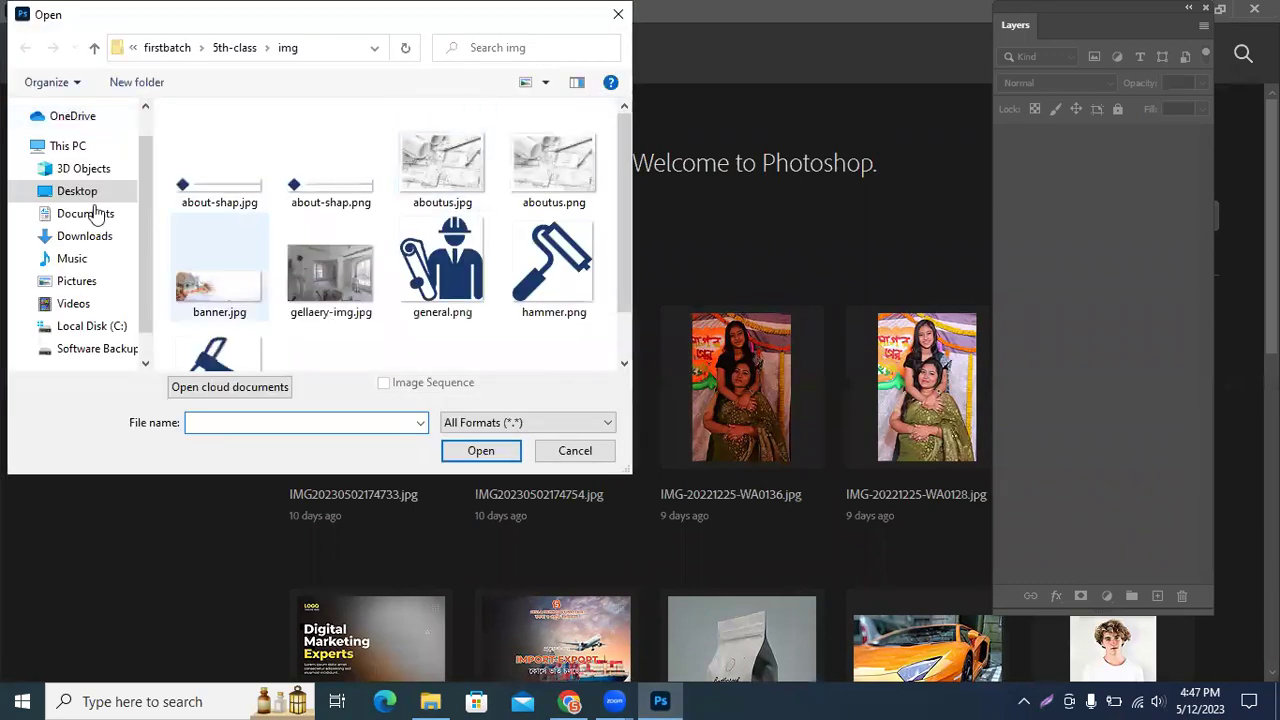
left_click(88, 214)
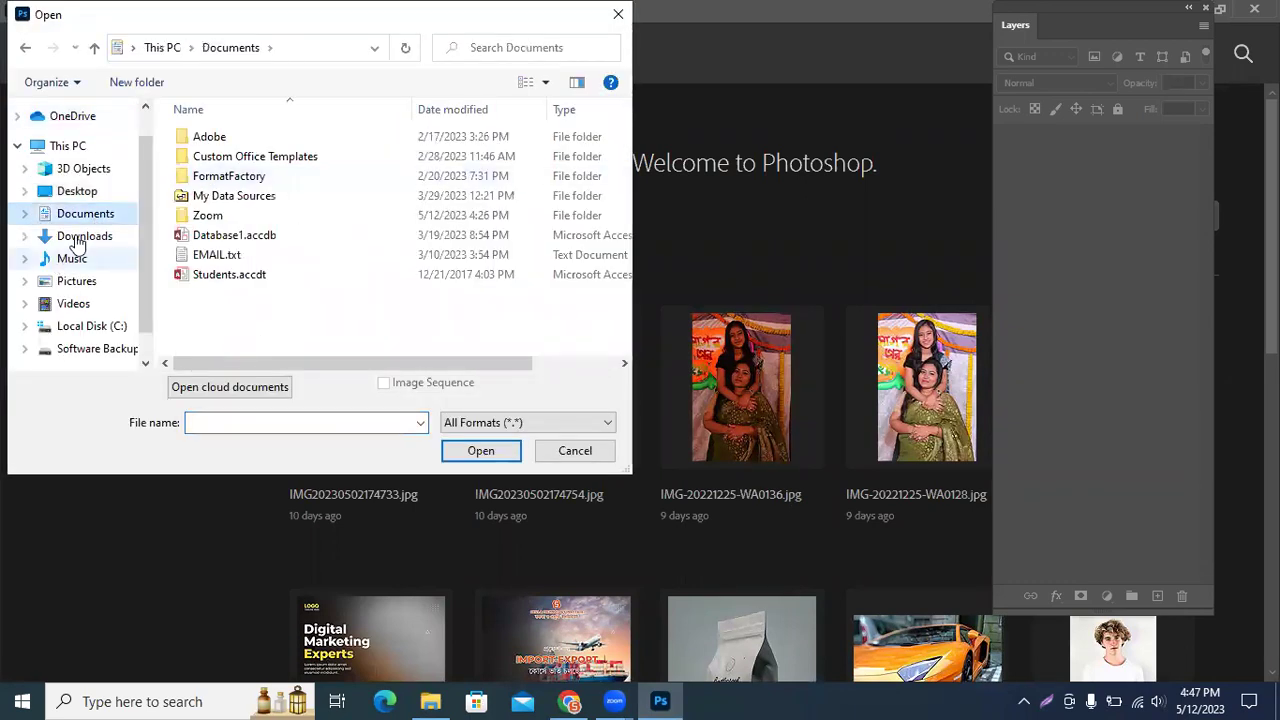
left_click(80, 238)
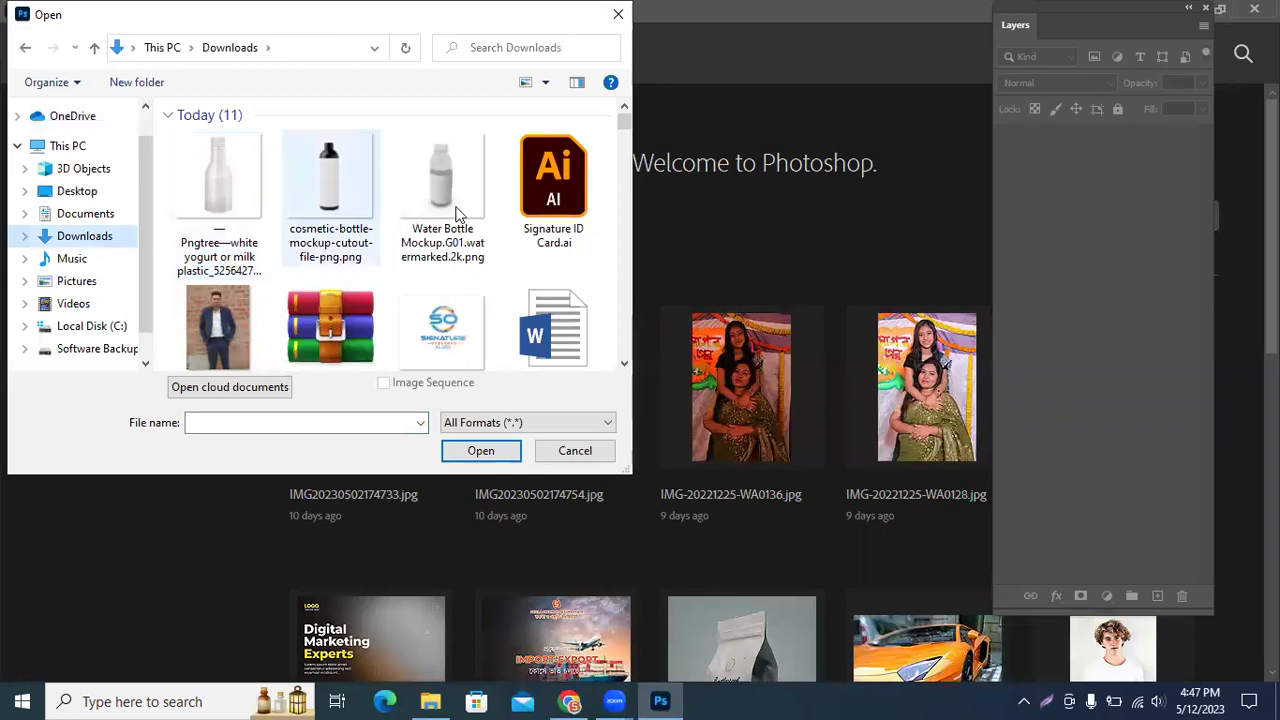
left_click(249, 190)
left_click(573, 450)
left_click(41, 11)
Step: Create a new document with width and height both 2000 pixels, transparent background
left_click(55, 31)
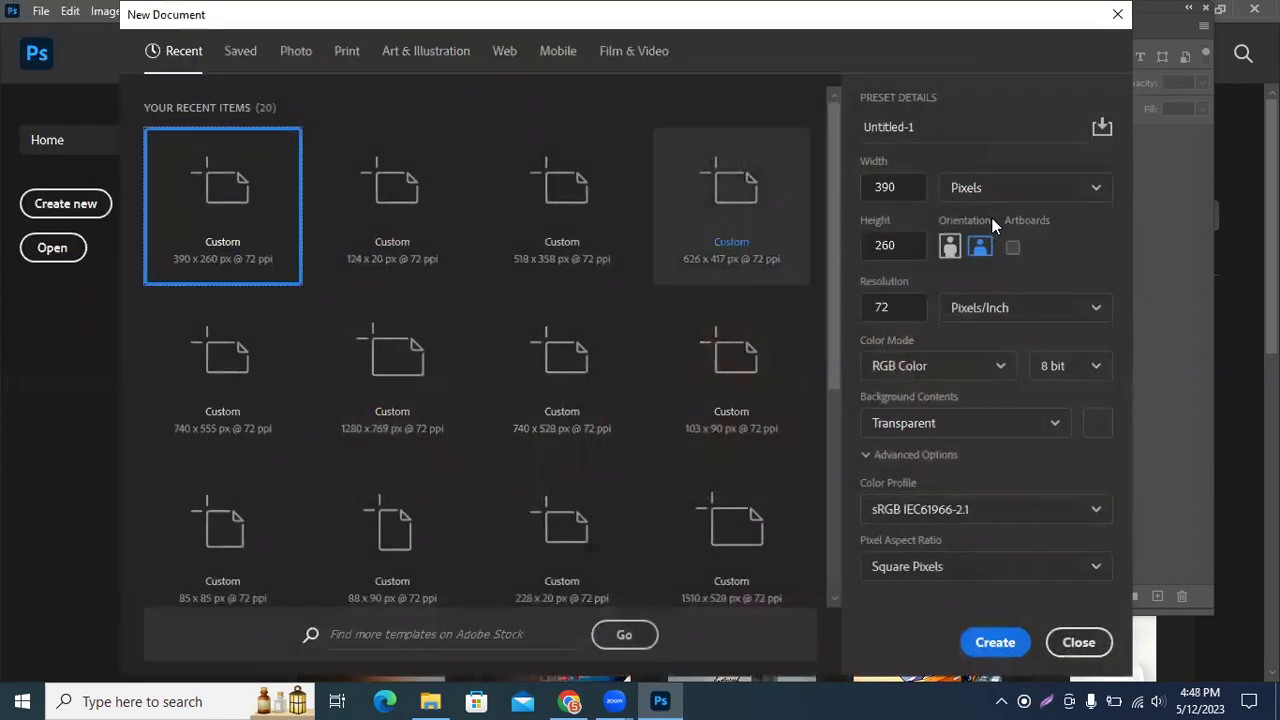
left_click(872, 188)
type("000")
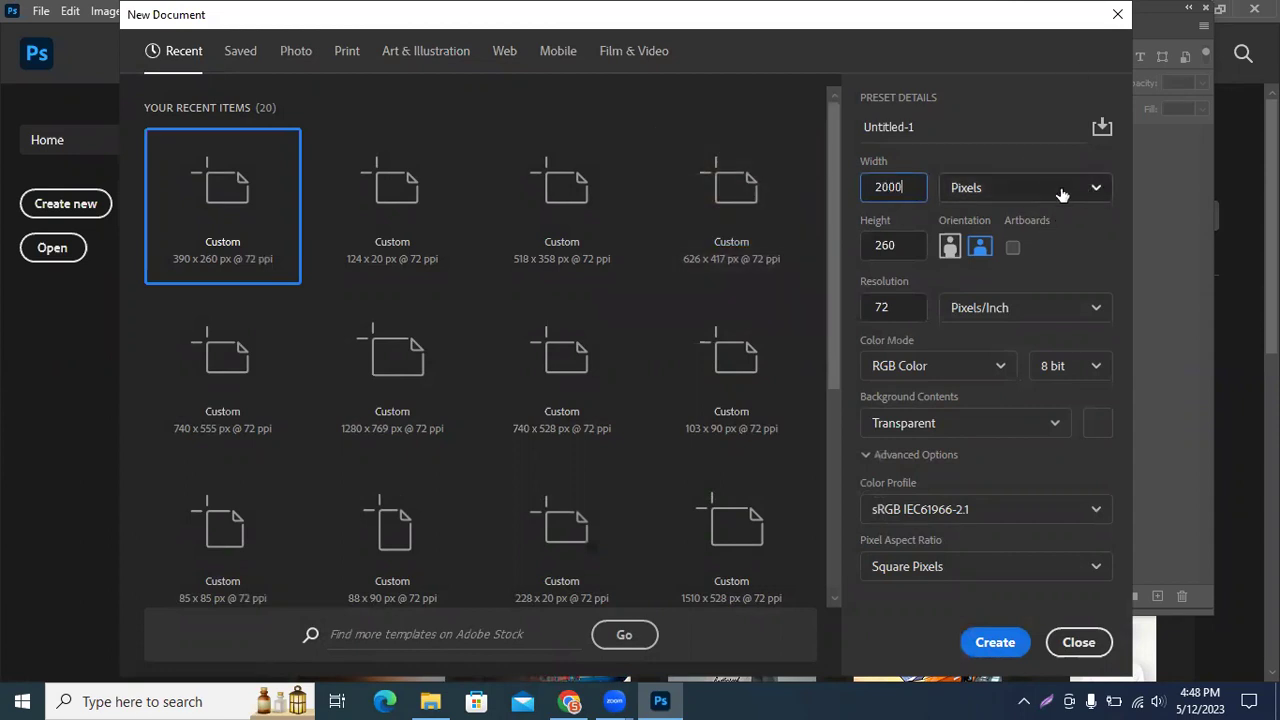
left_click(884, 245)
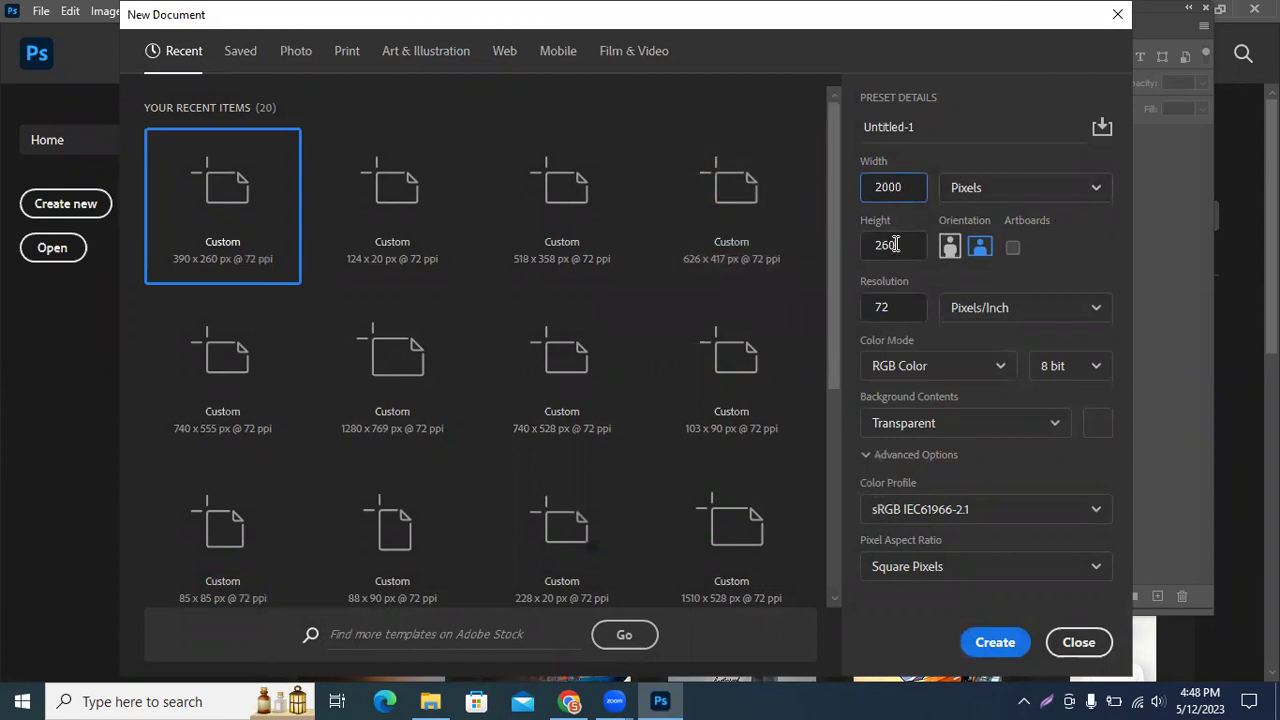
type("00")
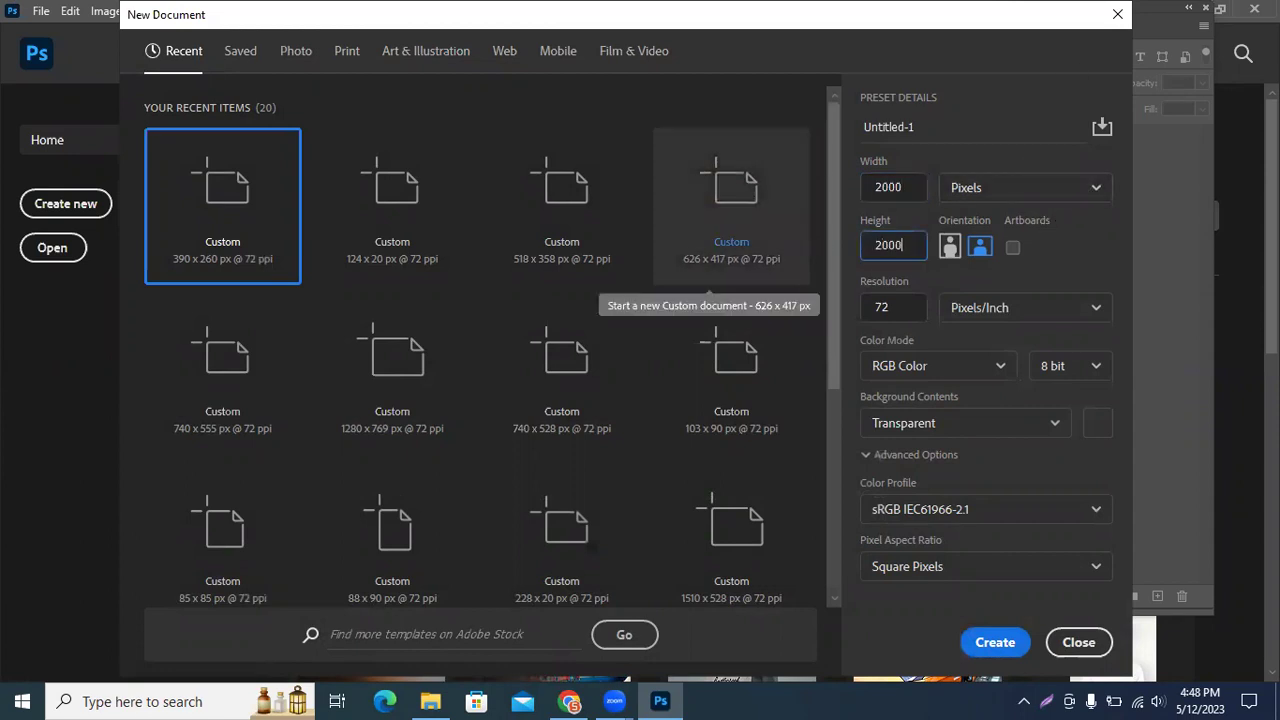
left_click(995, 642)
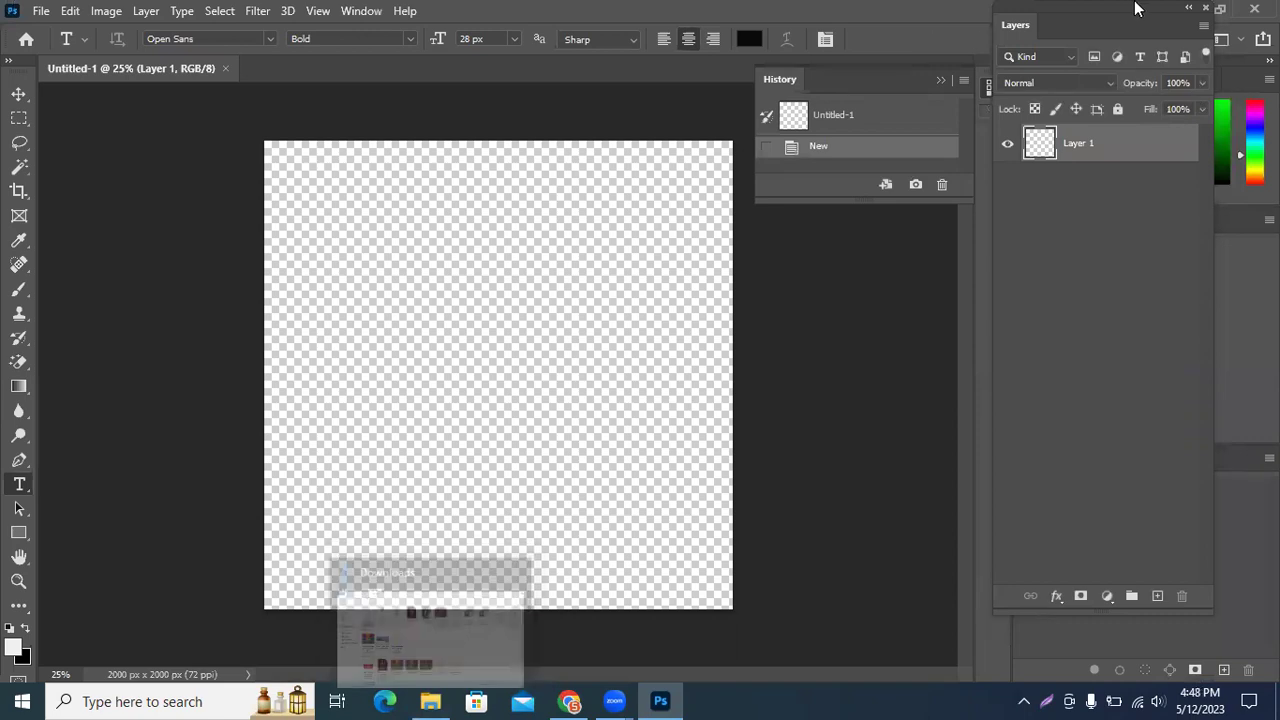
left_click_drag(1147, 14, 1190, 37)
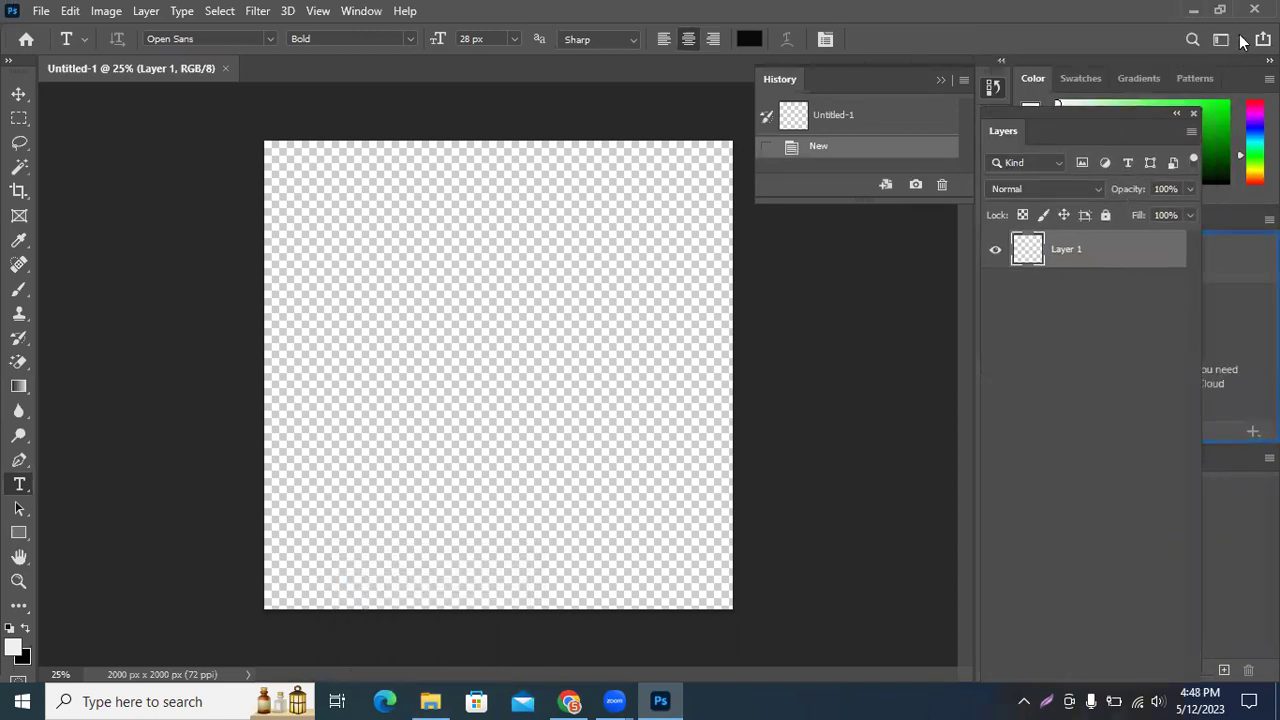
left_click(1240, 39)
left_click(1214, 152)
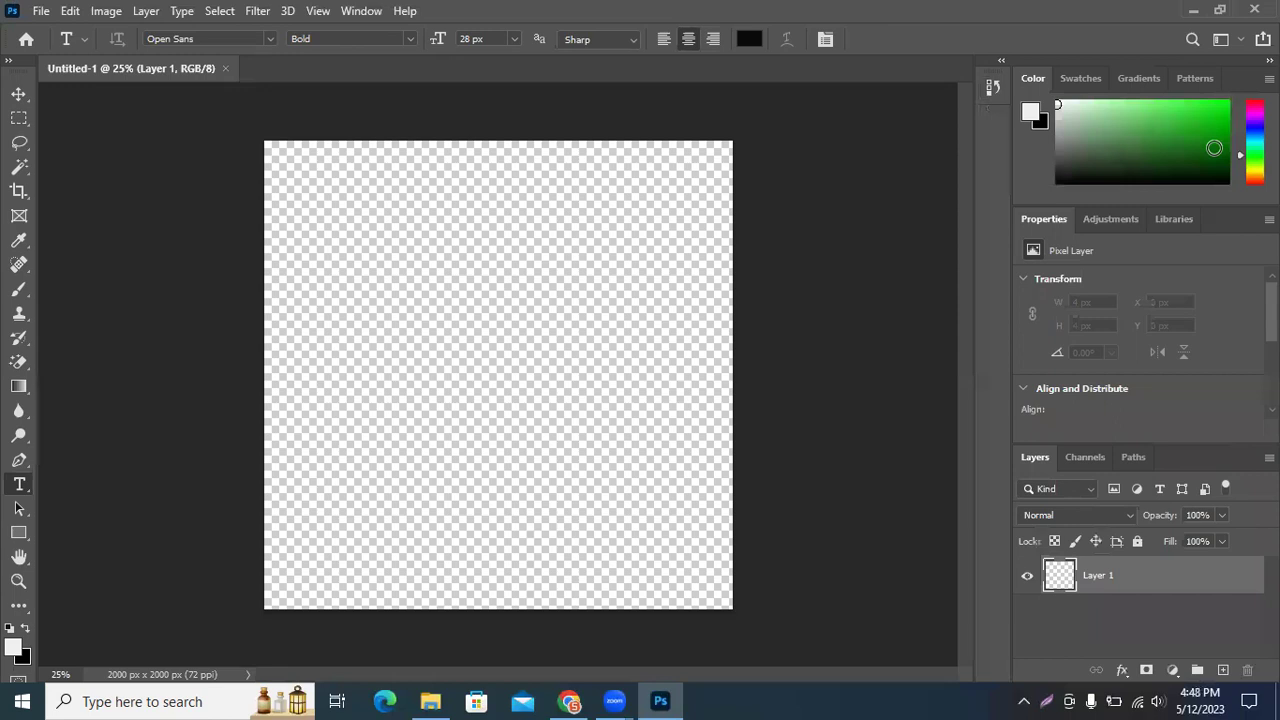
left_click(19, 96)
left_click(957, 214)
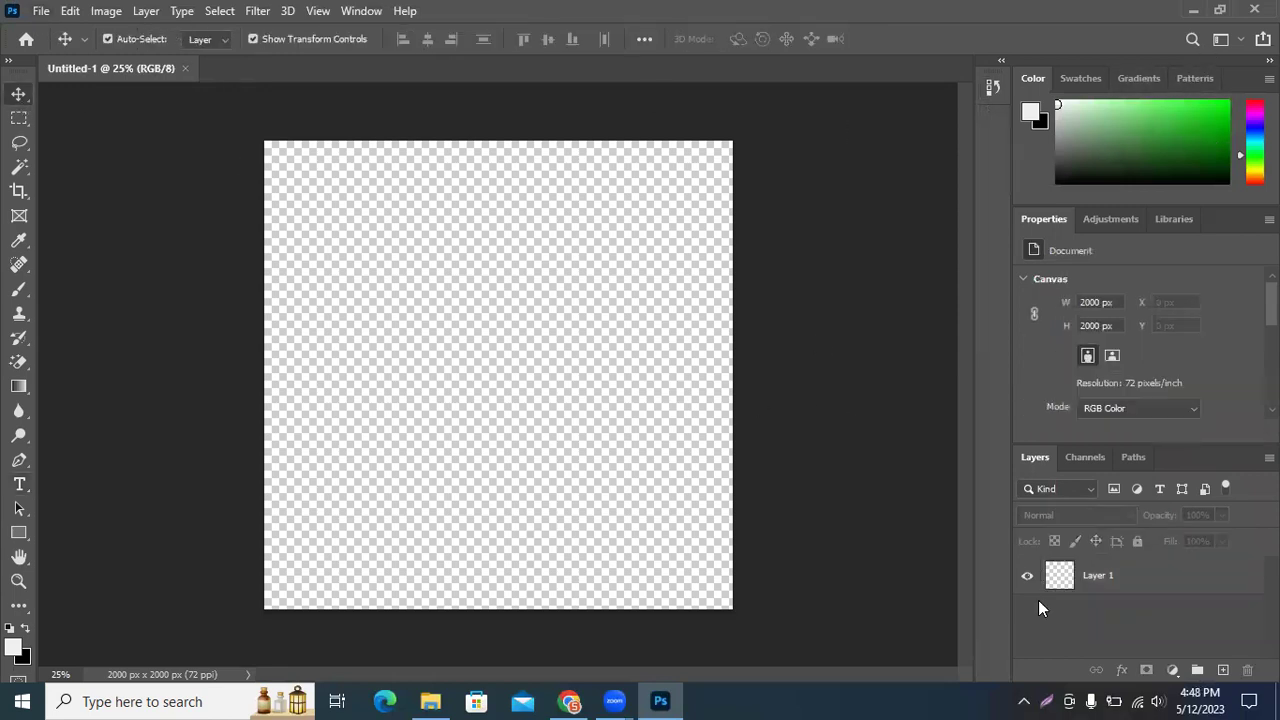
left_click(1148, 575)
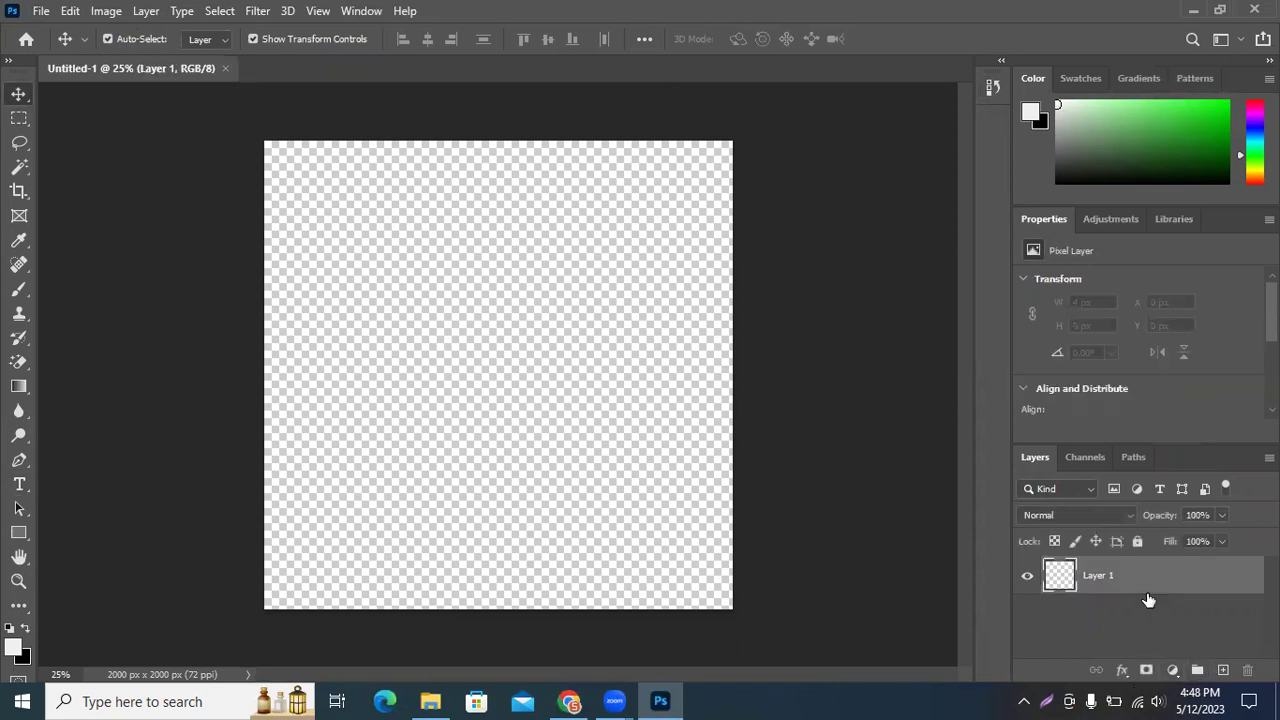
left_click(1170, 671)
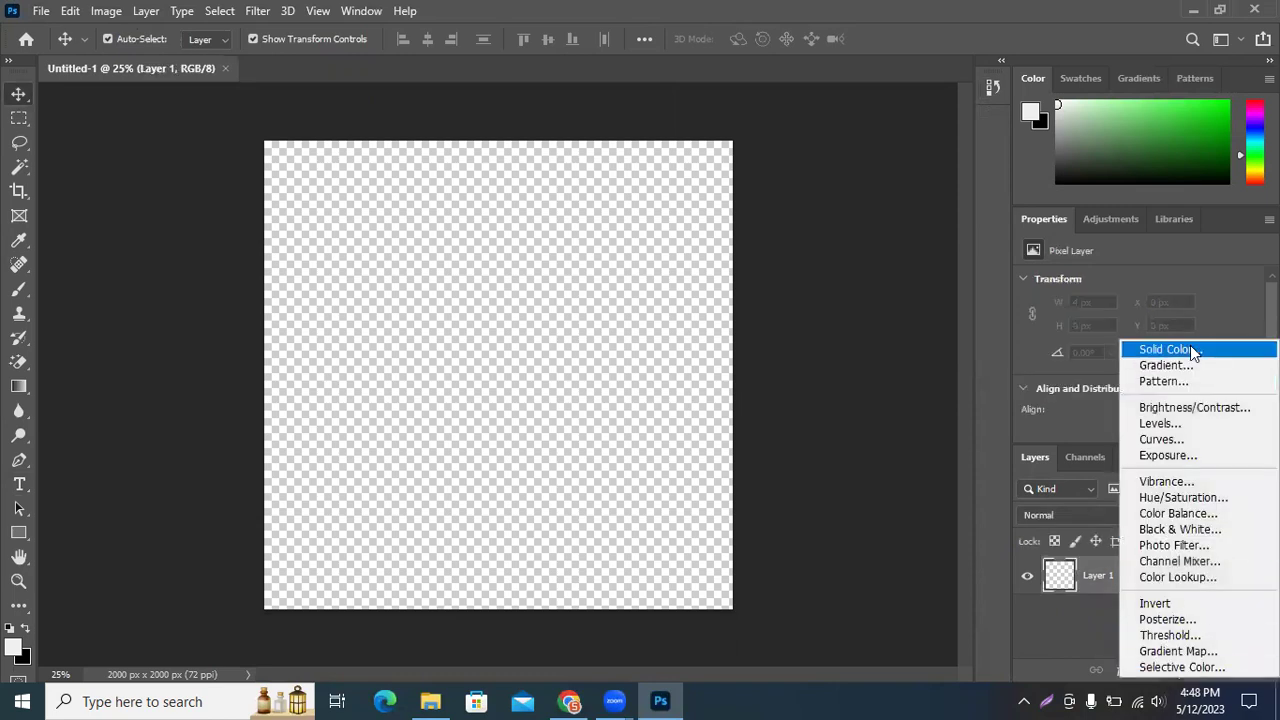
left_click(1190, 345)
left_click_drag(819, 283, 734, 234)
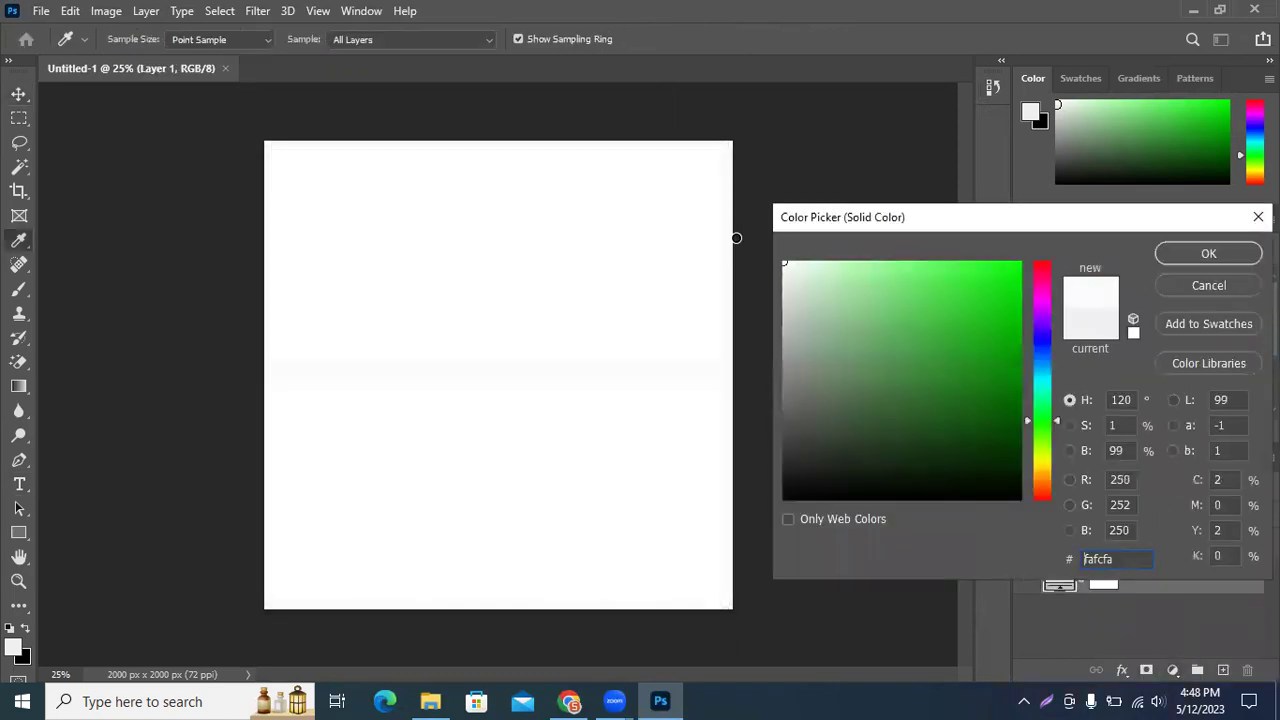
left_click(1207, 253)
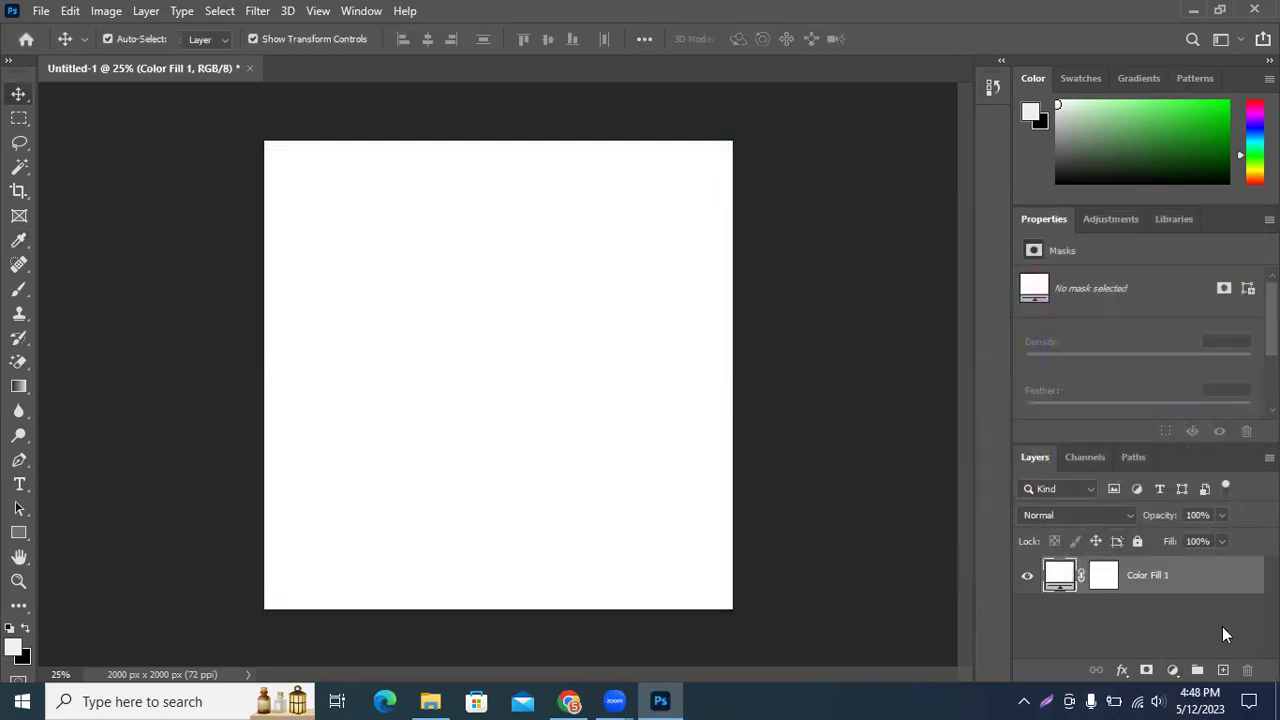
left_click(1137, 541)
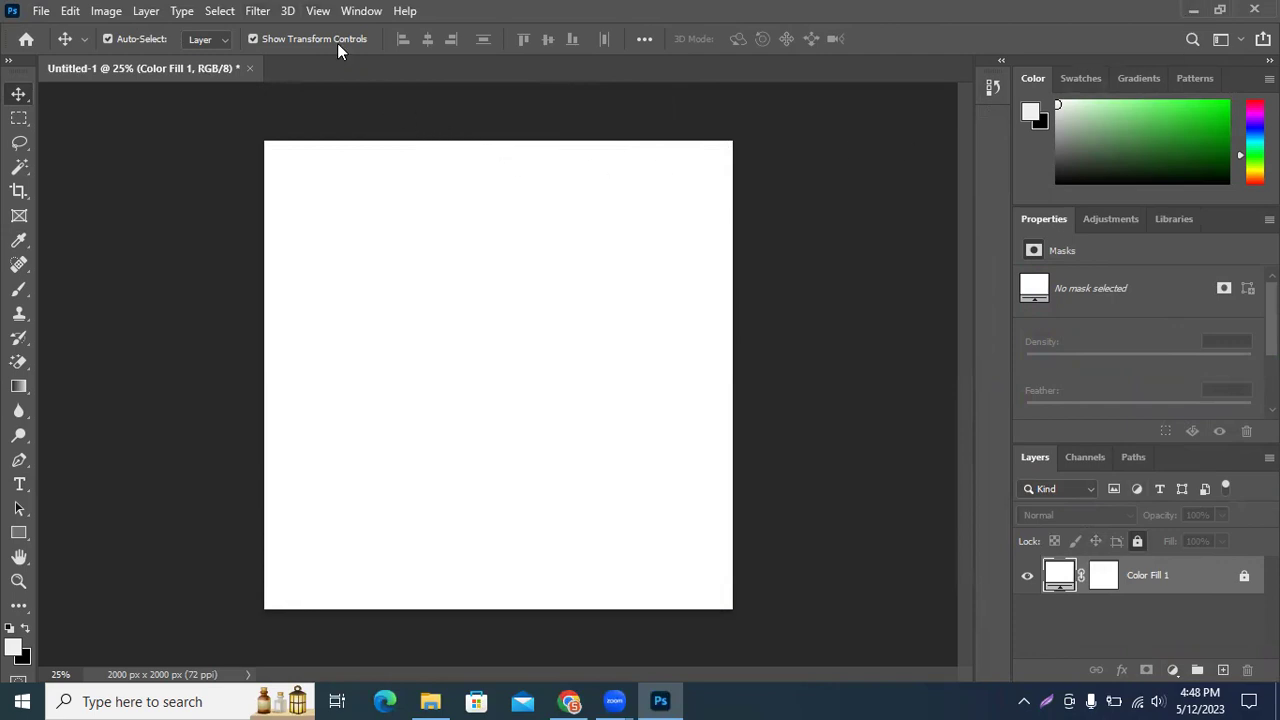
left_click(503, 398)
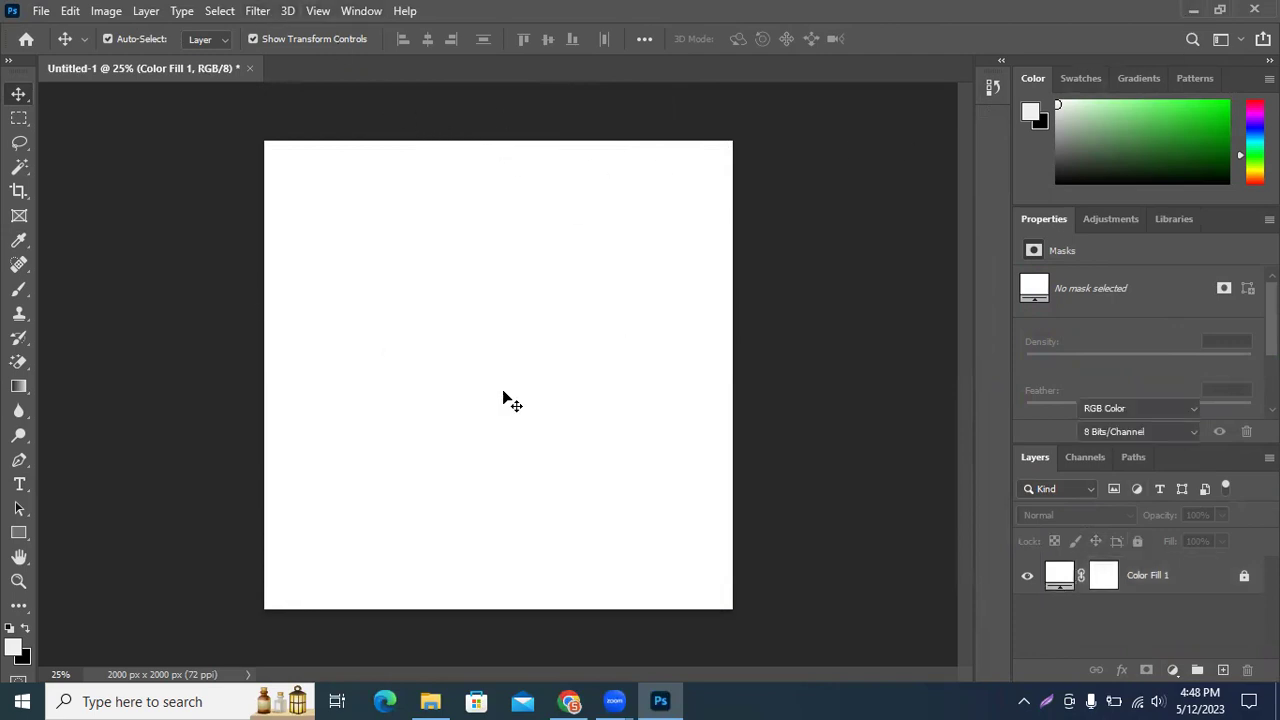
left_click_drag(534, 420, 606, 332)
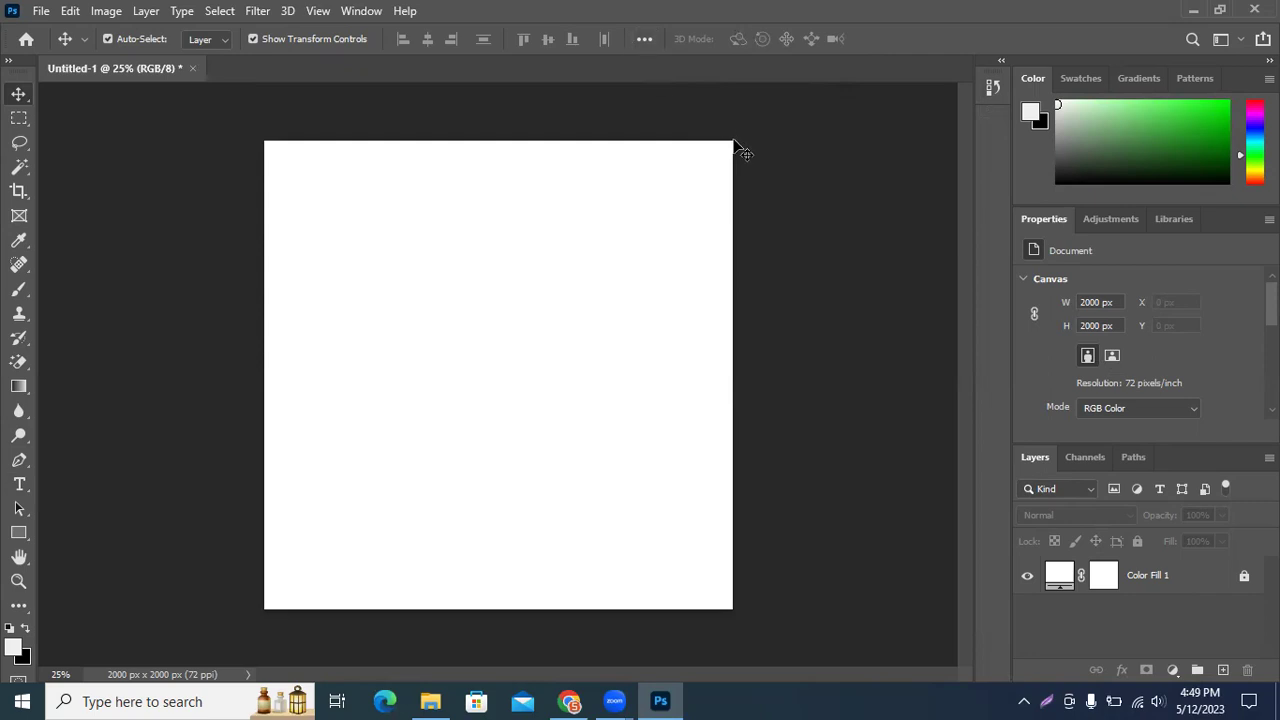
mouse_move(731, 150)
left_mouse_down()
mouse_move(293, 562)
mouse_move(268, 614)
left_mouse_up()
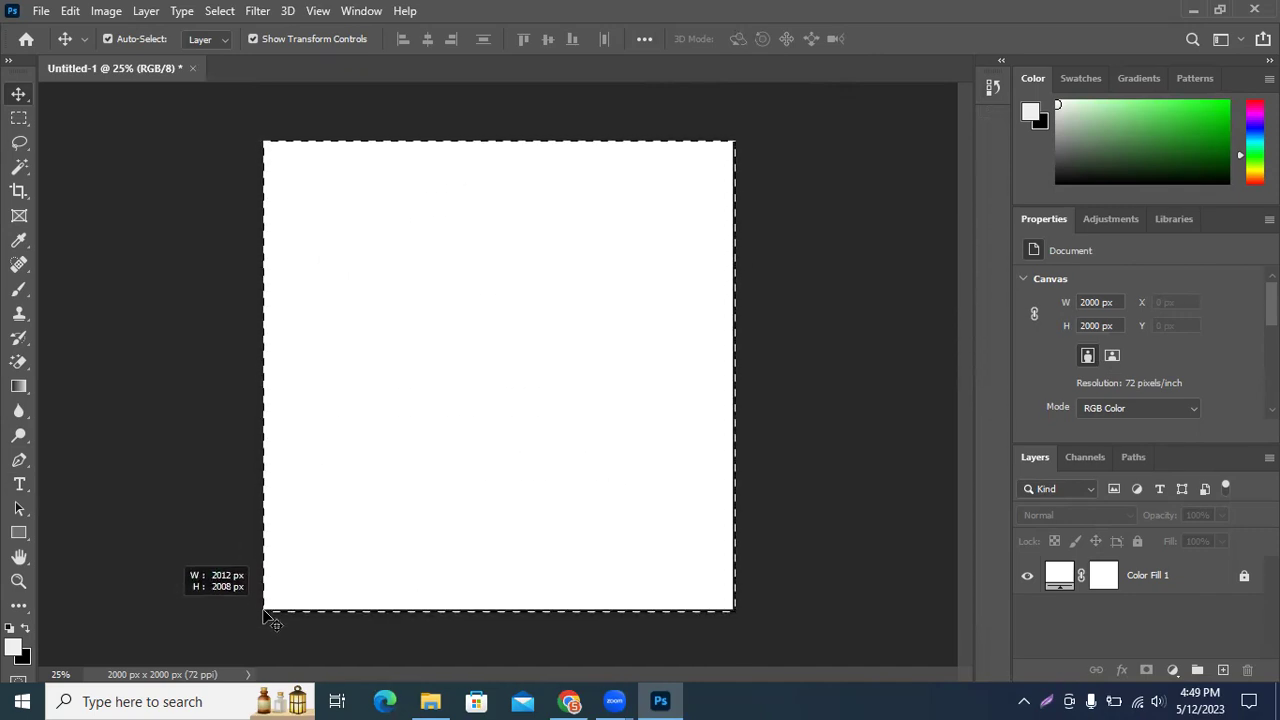
mouse_move(264, 611)
left_mouse_down()
mouse_move(279, 482)
mouse_move(258, 147)
left_mouse_up()
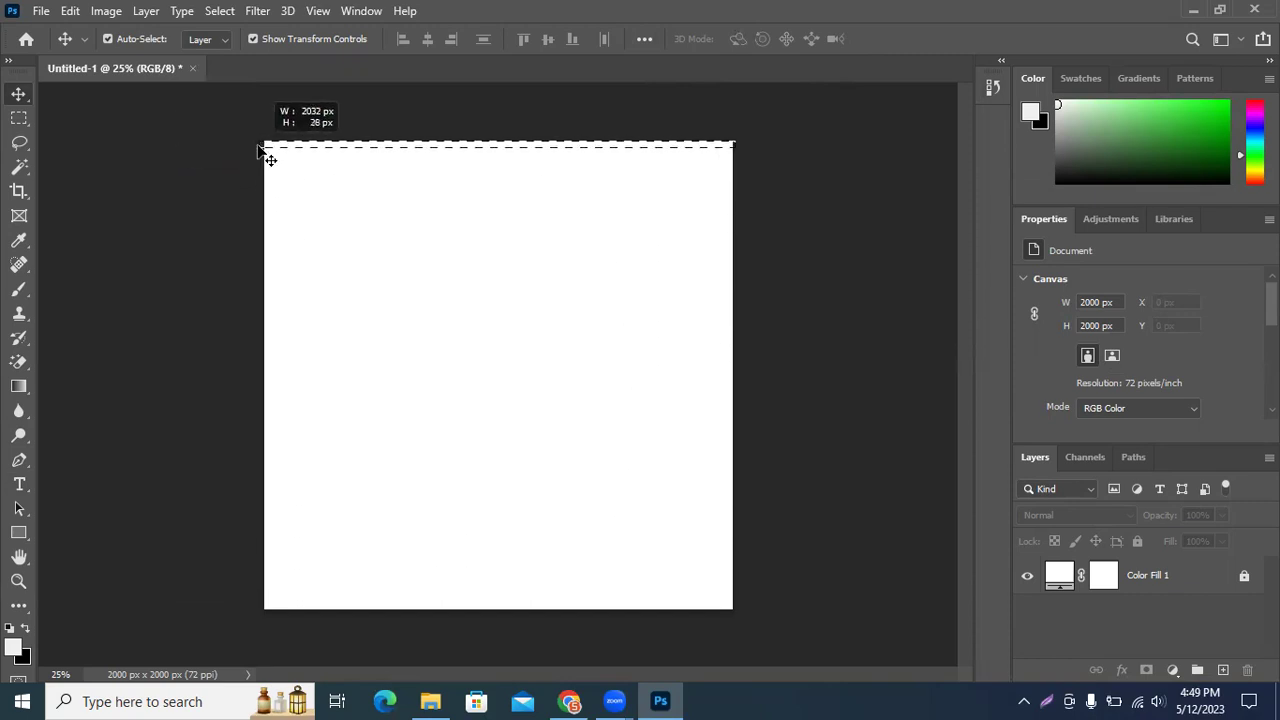
left_click_drag(258, 147, 270, 150)
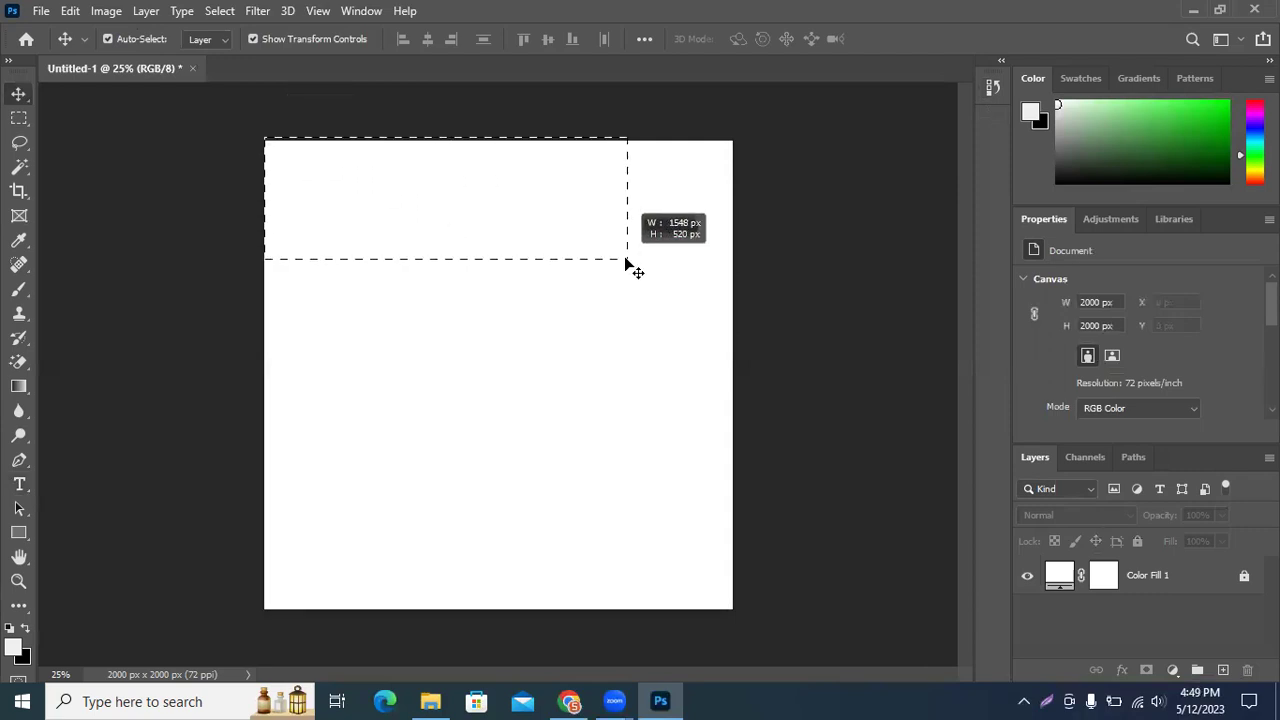
mouse_move(380, 222)
left_mouse_down()
mouse_move(728, 258)
mouse_move(727, 408)
mouse_move(749, 406)
left_mouse_up()
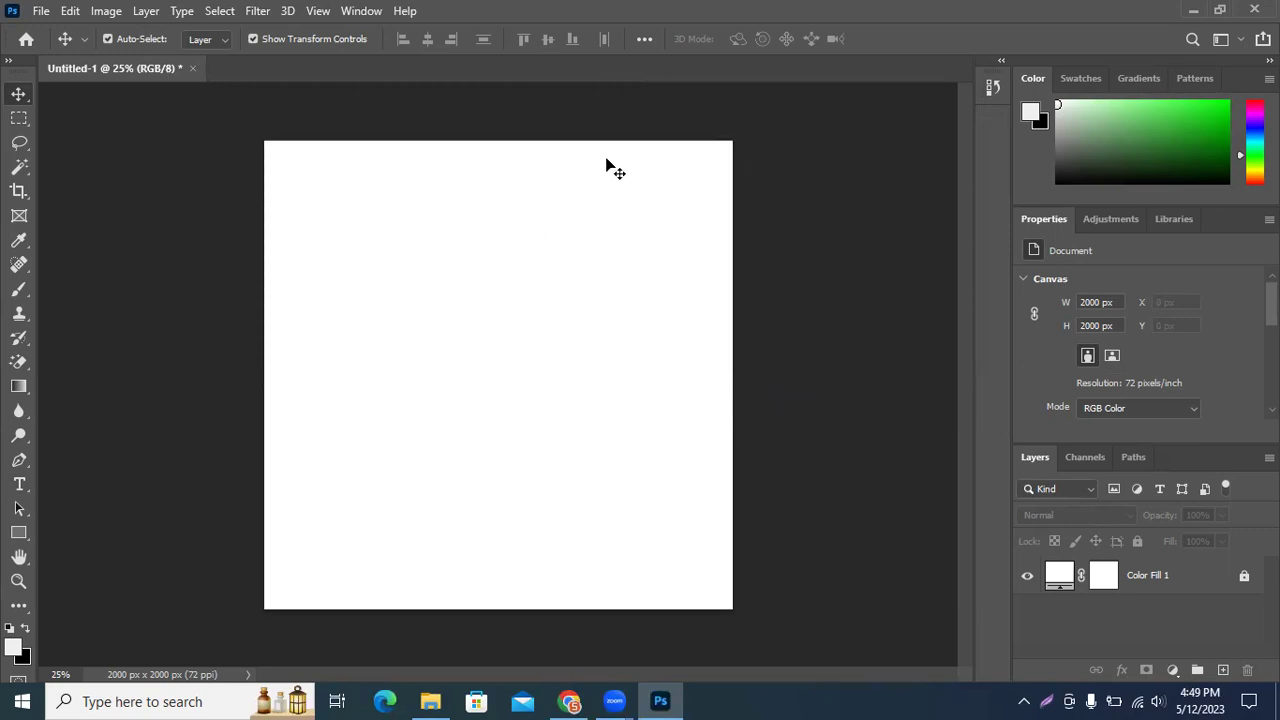
left_click_drag(801, 126, 190, 407)
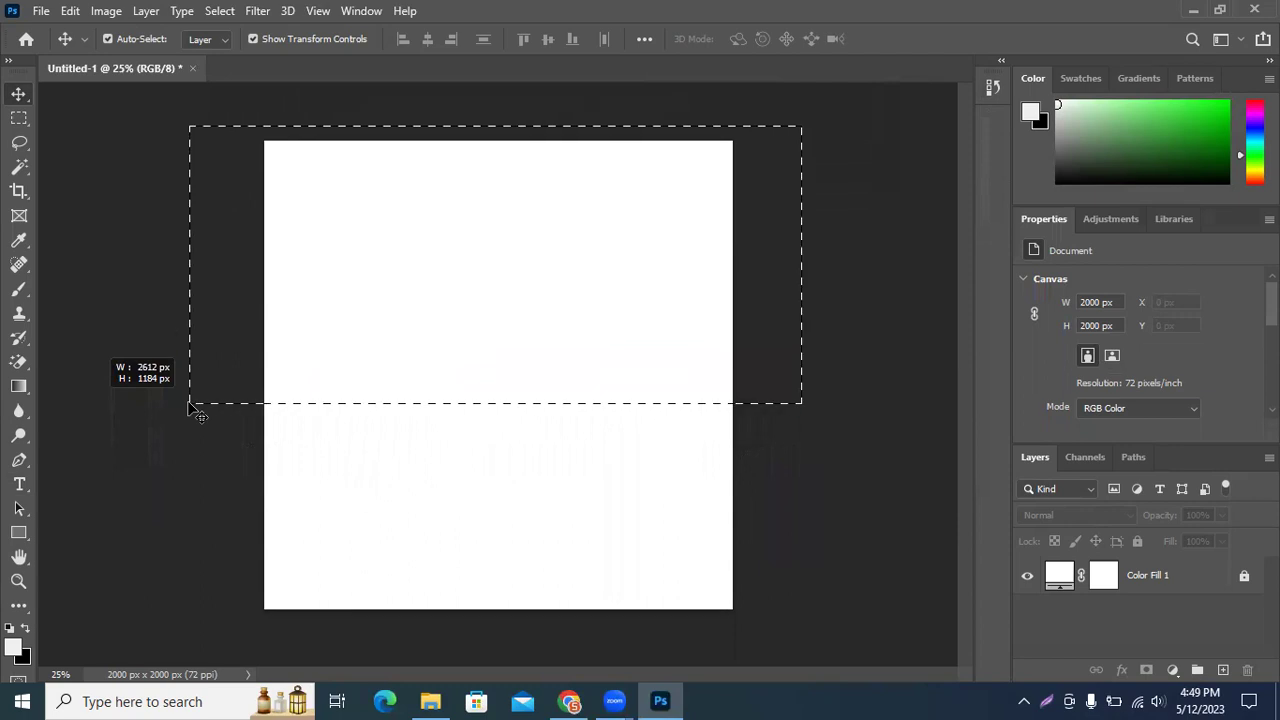
mouse_move(234, 121)
left_mouse_down()
mouse_move(690, 290)
mouse_move(763, 291)
left_mouse_up()
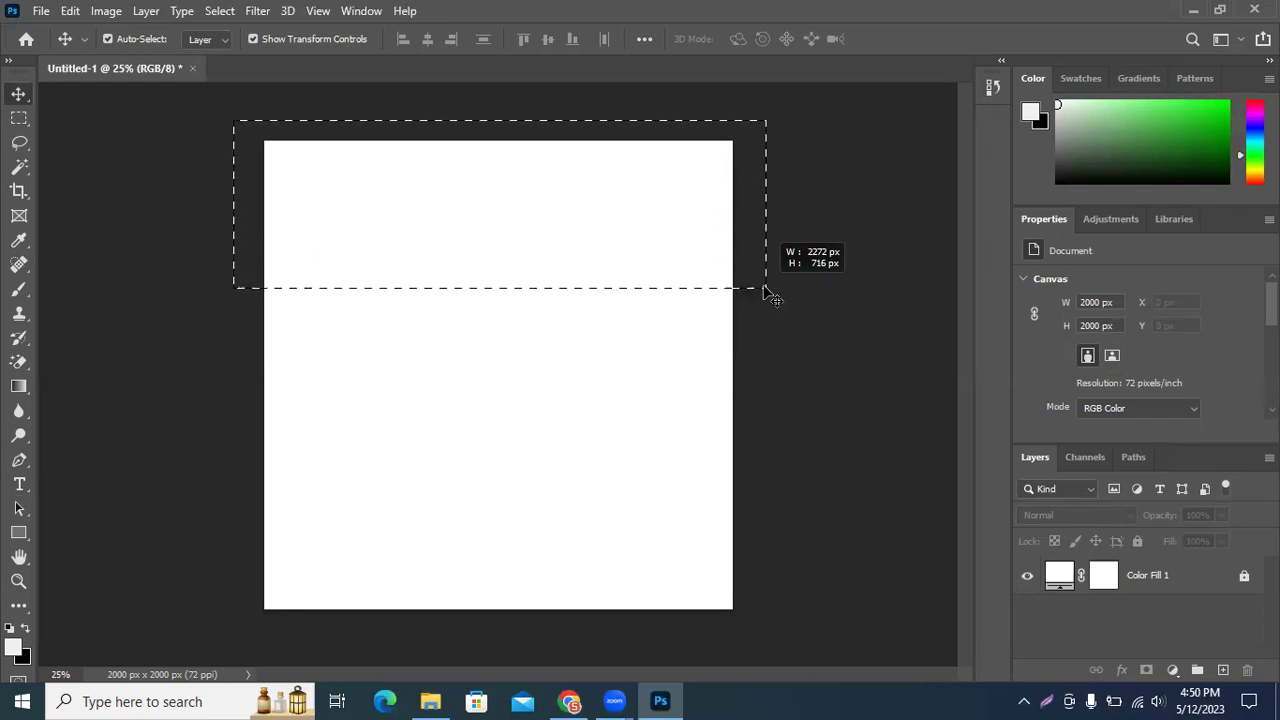
mouse_move(790, 127)
left_mouse_down()
mouse_move(325, 312)
mouse_move(203, 316)
left_mouse_up()
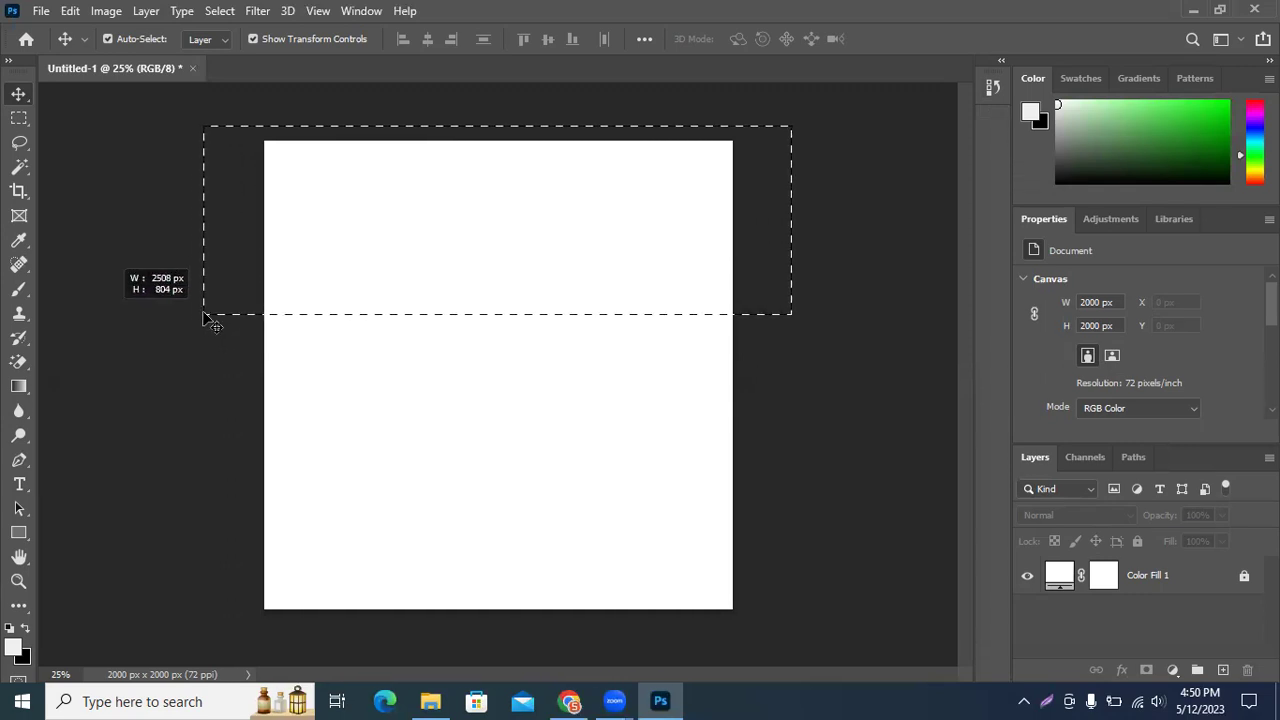
left_click_drag(203, 316, 208, 315)
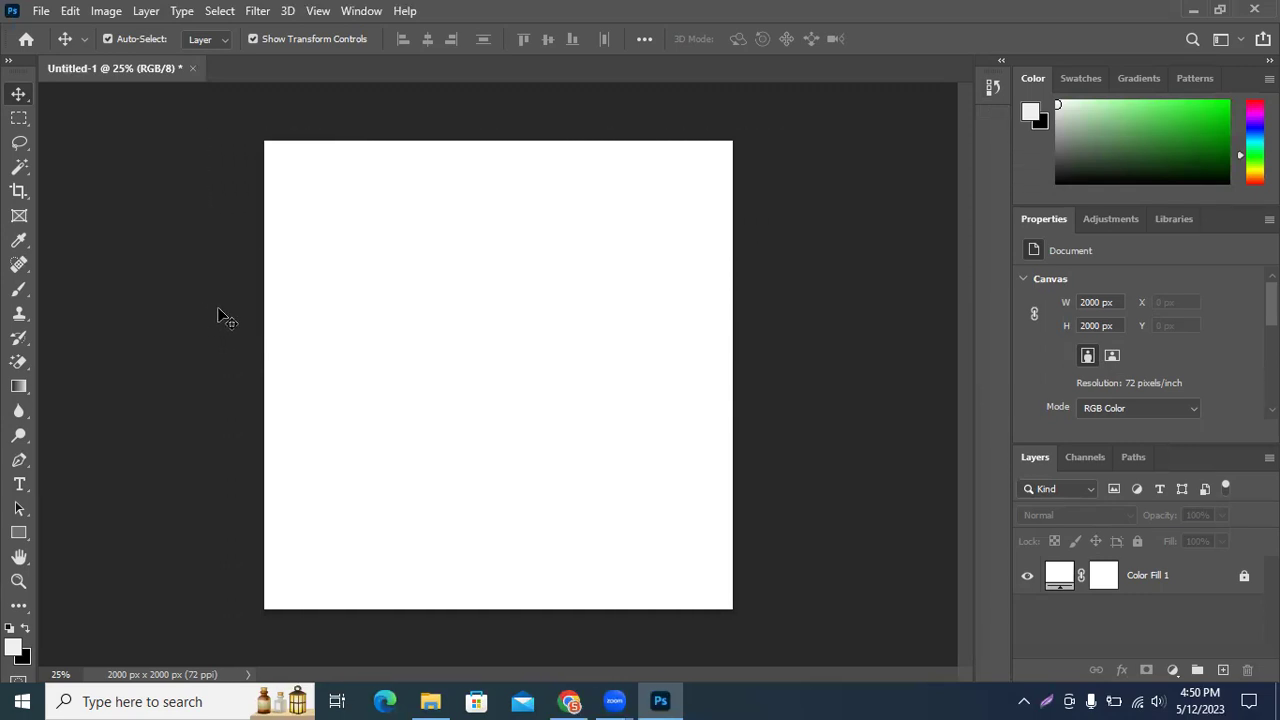
left_click_drag(208, 130, 780, 290)
left_click_drag(498, 146, 490, 613)
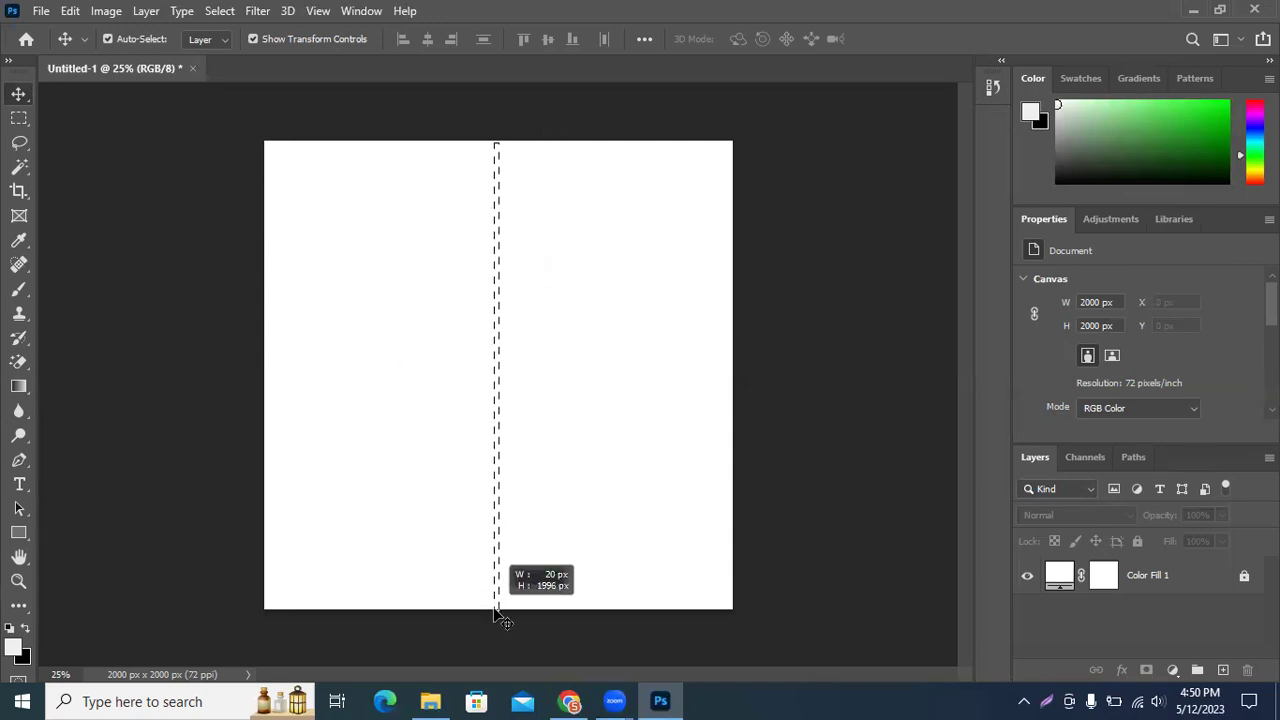
left_click_drag(490, 613, 502, 608)
left_click(502, 608)
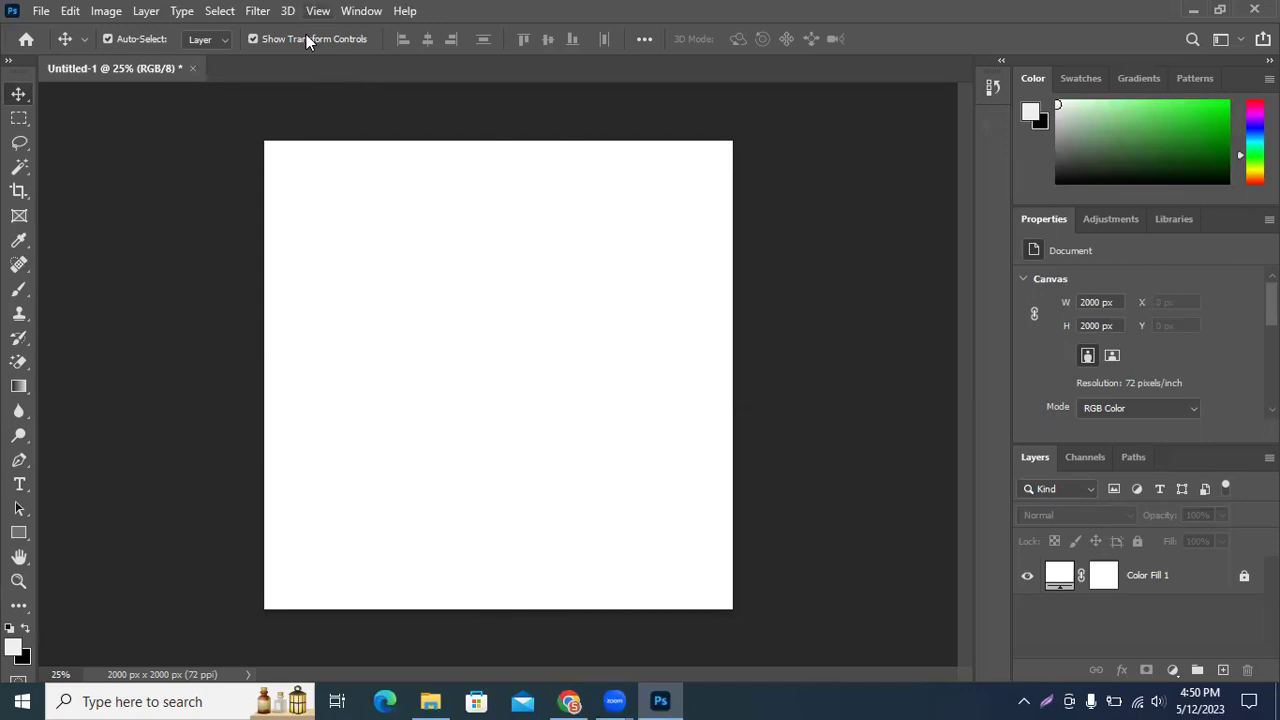
left_click(361, 11)
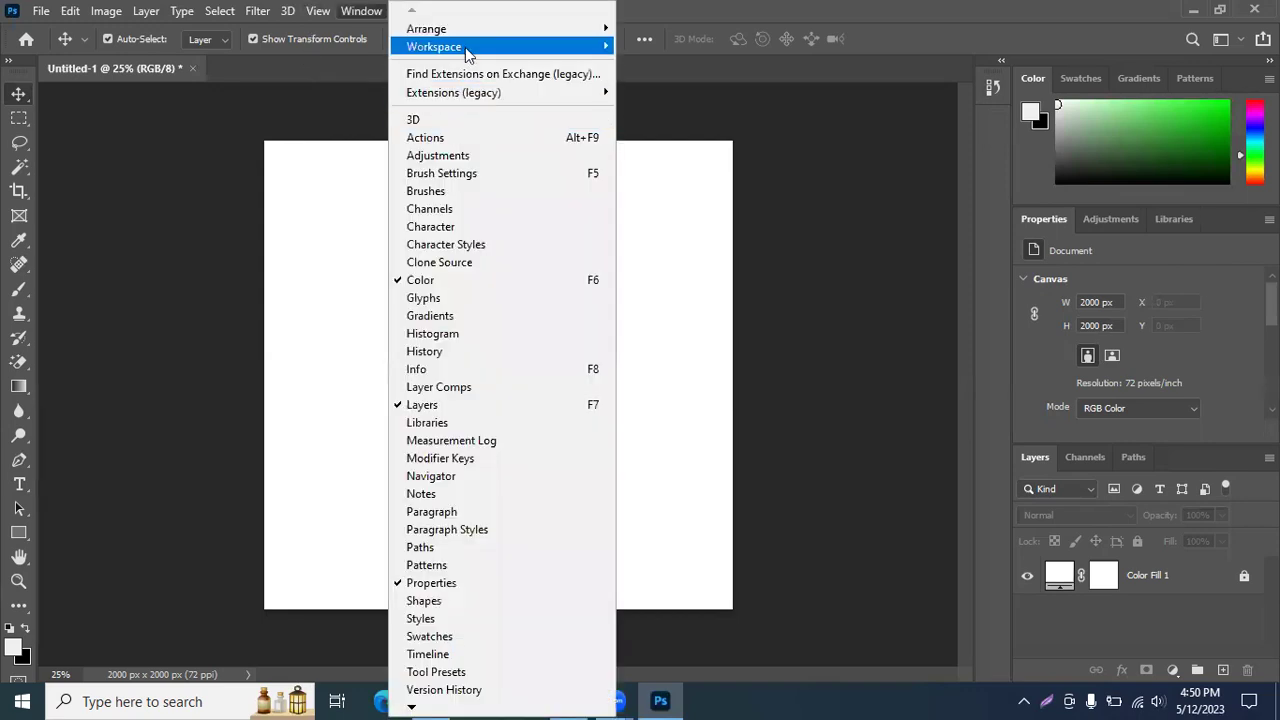
mouse_move(433, 47)
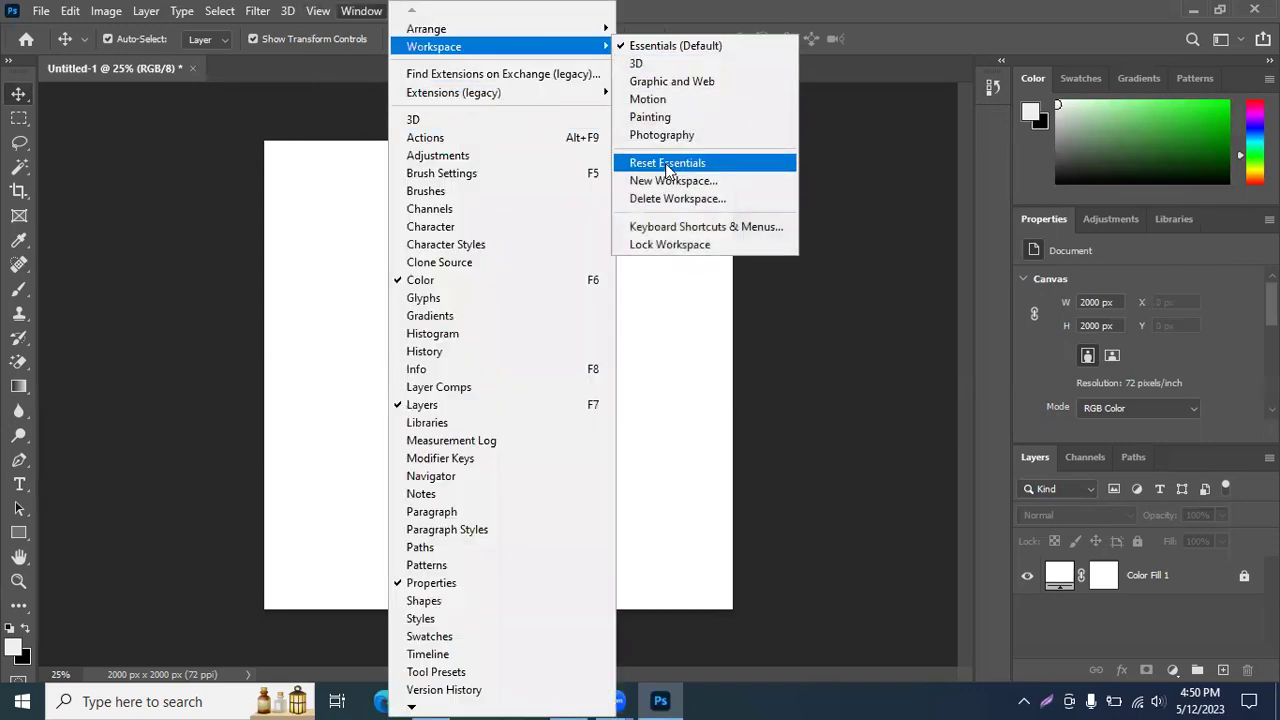
left_click(1263, 39)
left_click(1263, 39)
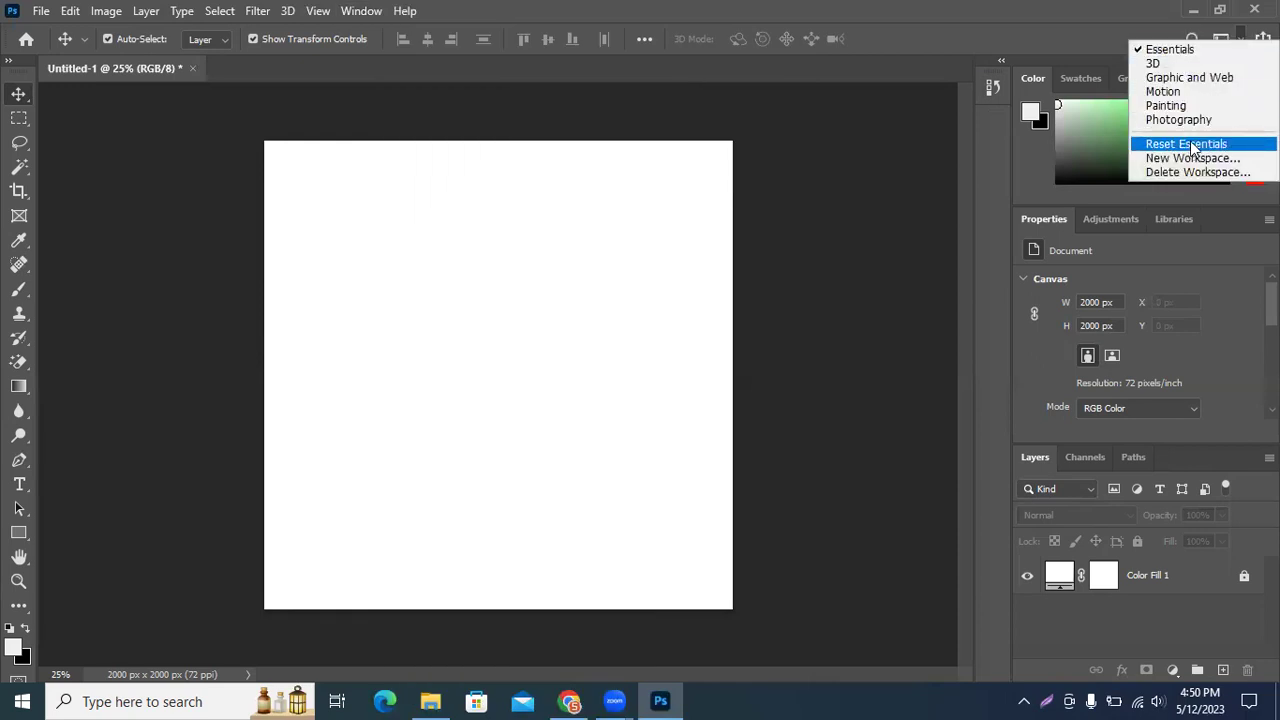
left_click(669, 281)
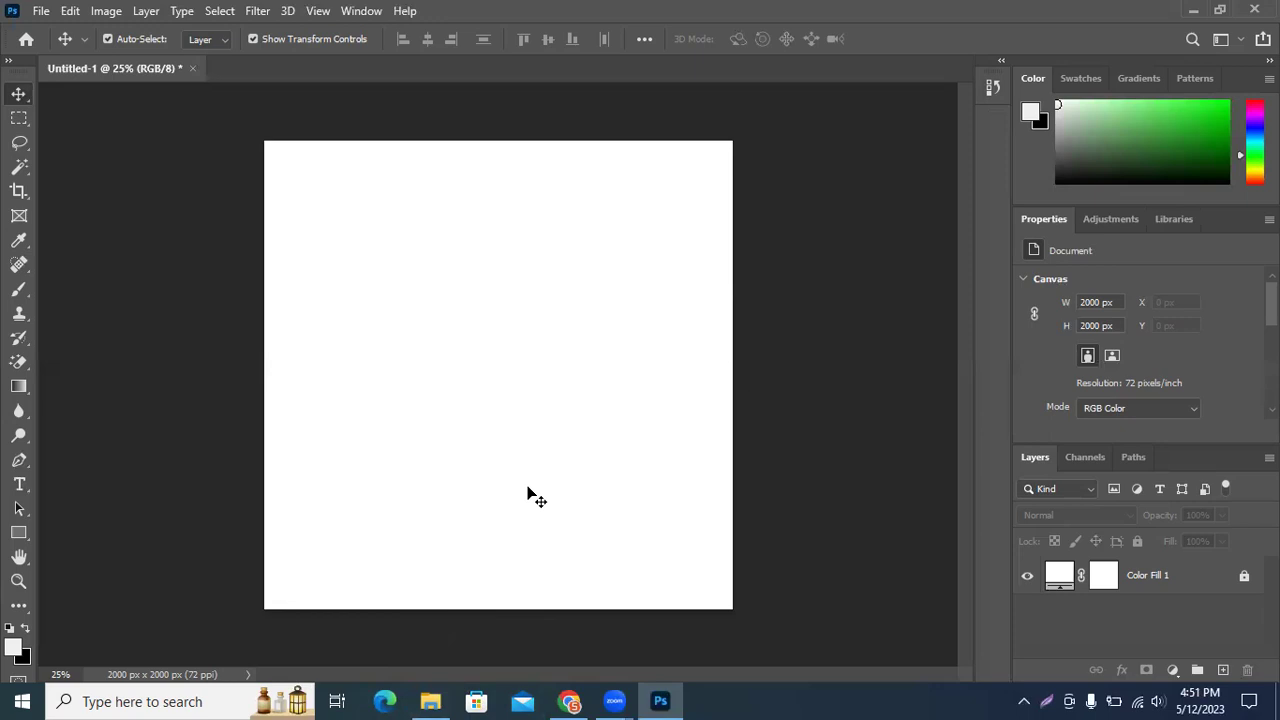
left_click(41, 11)
left_click(289, 79)
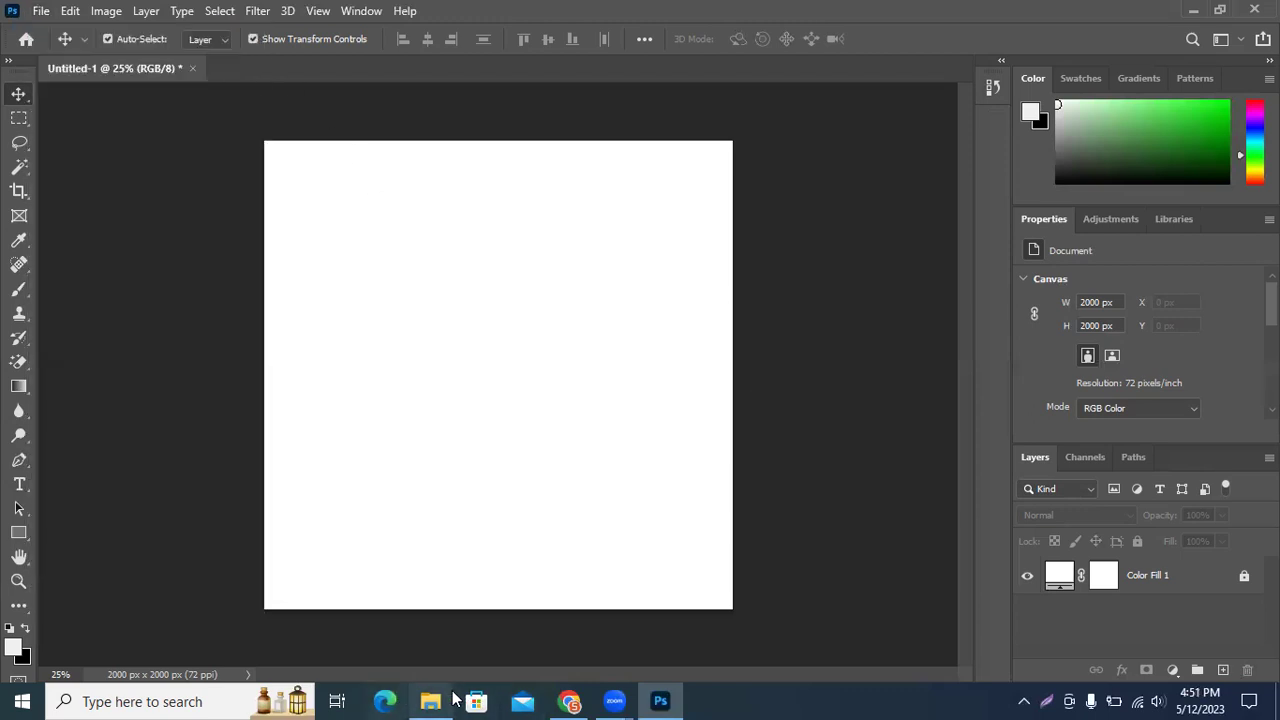
Step: Shrink and reposition the Downloads window so the Photoshop canvas is visible
left_click(452, 700)
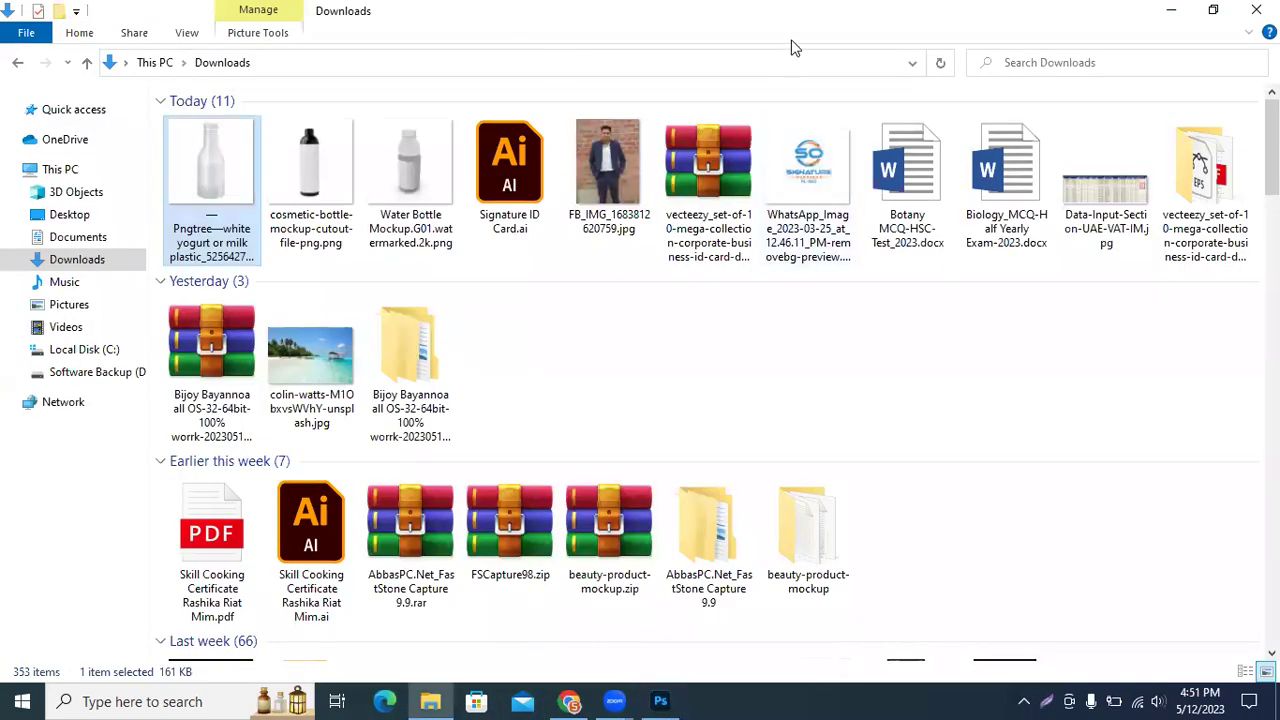
key("super+Down")
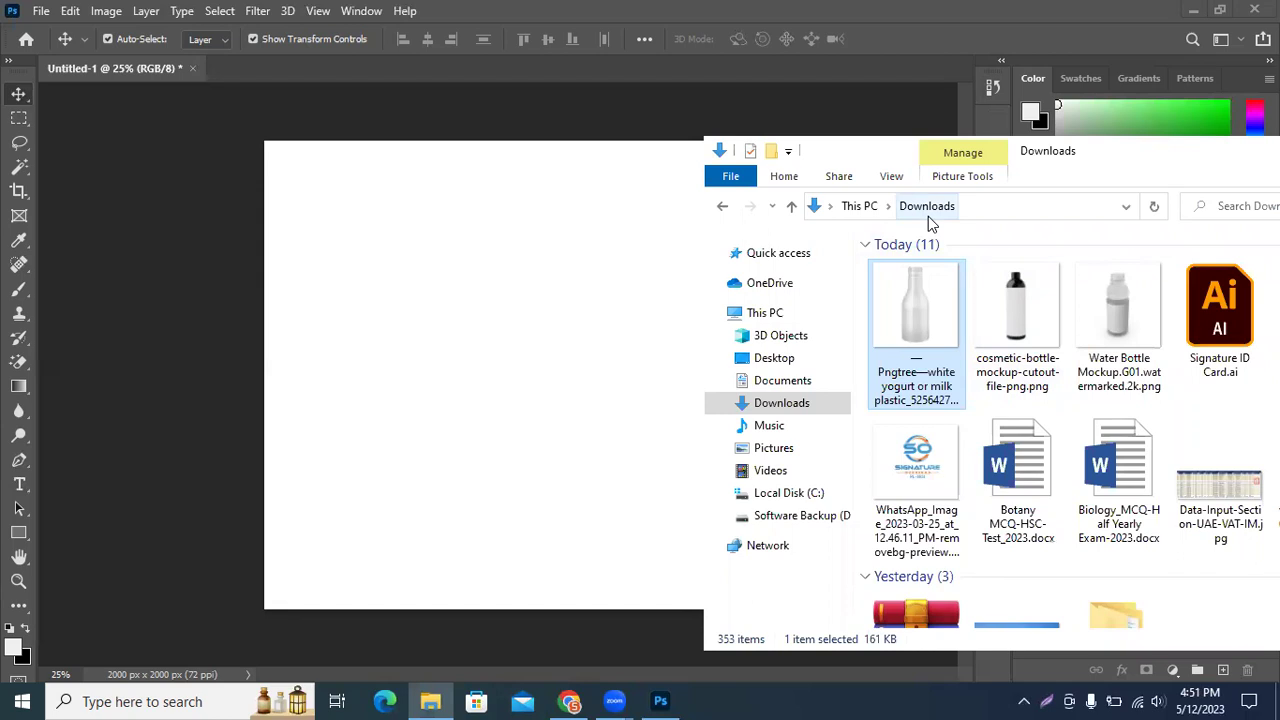
left_click_drag(1057, 152, 614, 158)
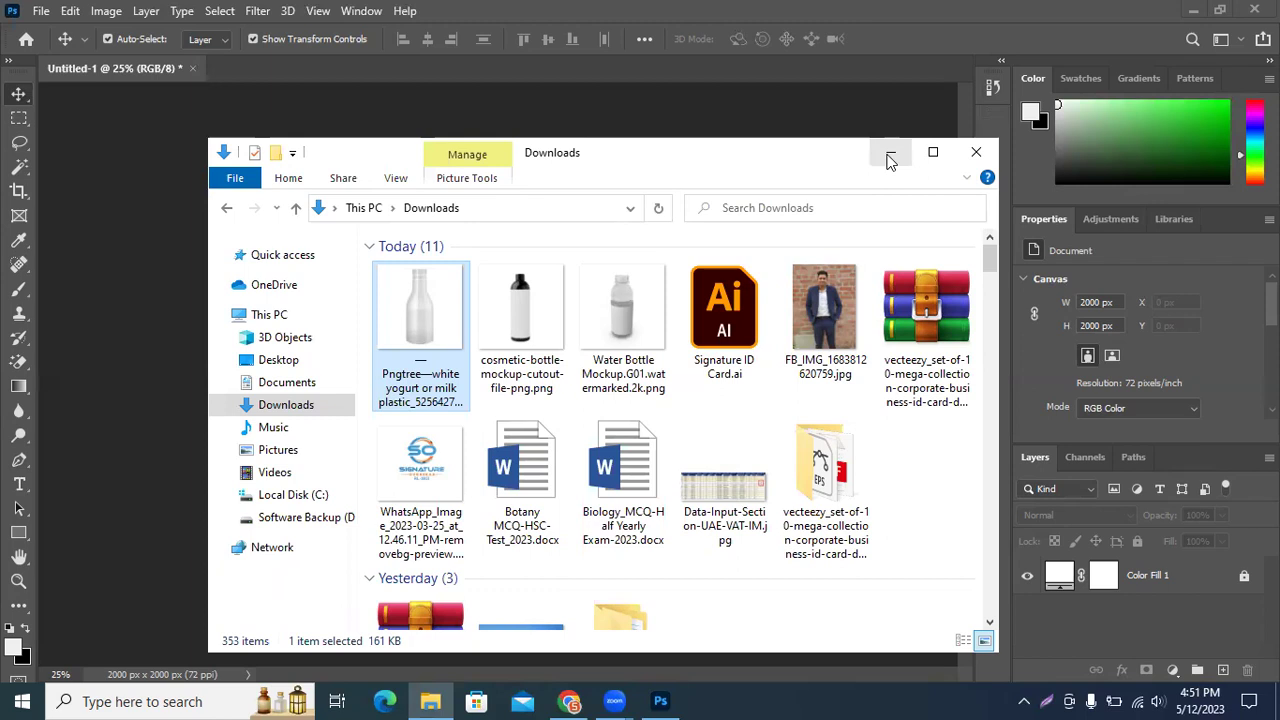
left_click(890, 158)
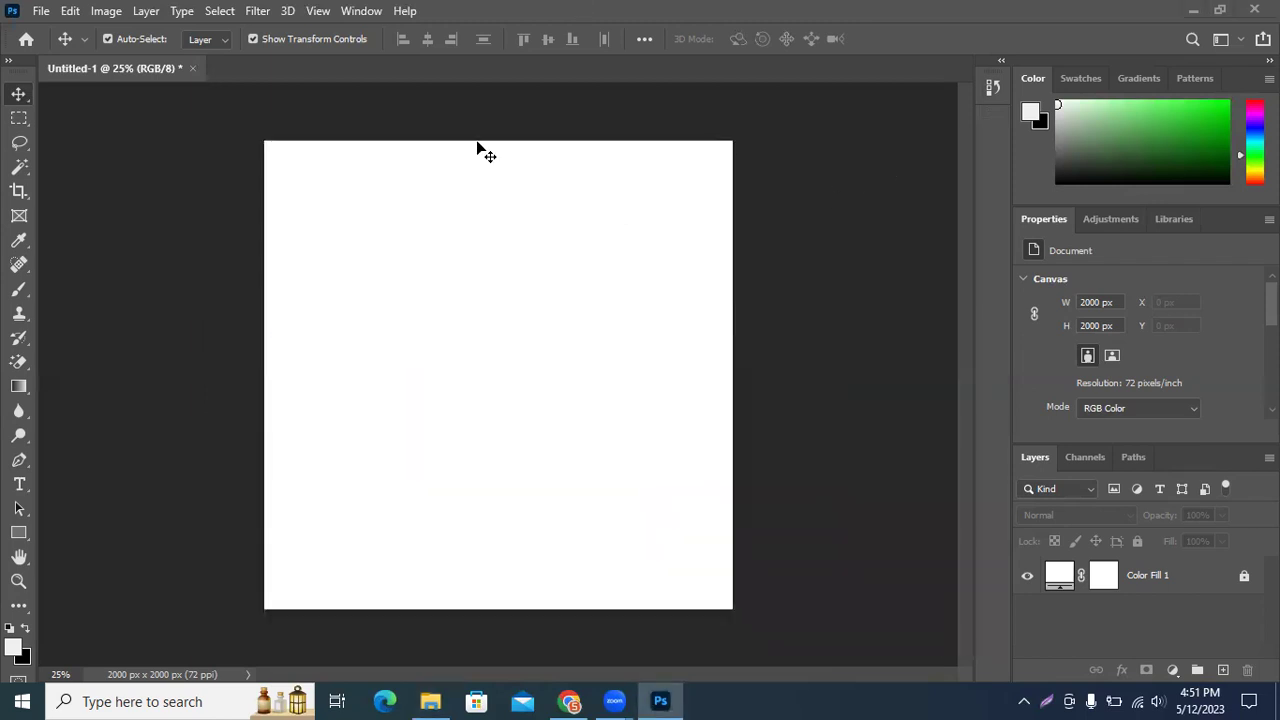
key("ctrl+z")
Step: Drag the Pngtree yogurt bottle PNG onto the canvas and commit the placement
left_click(430, 701)
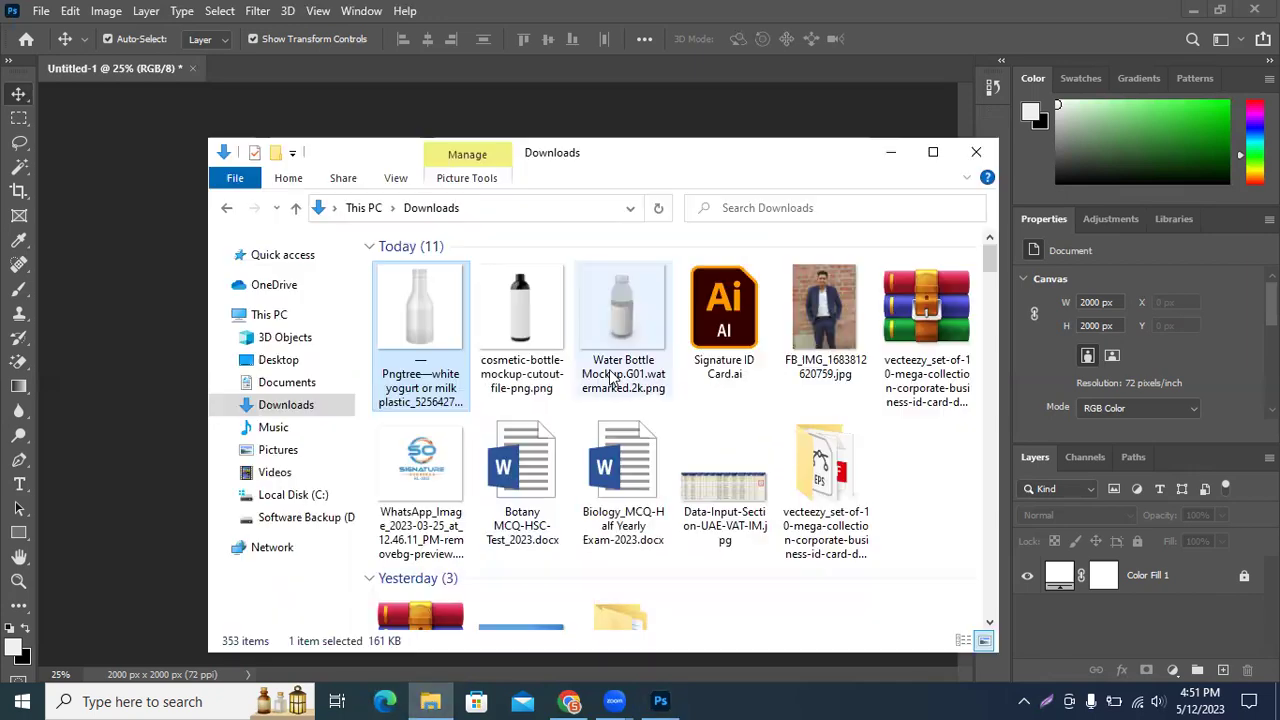
left_click_drag(420, 310, 167, 343)
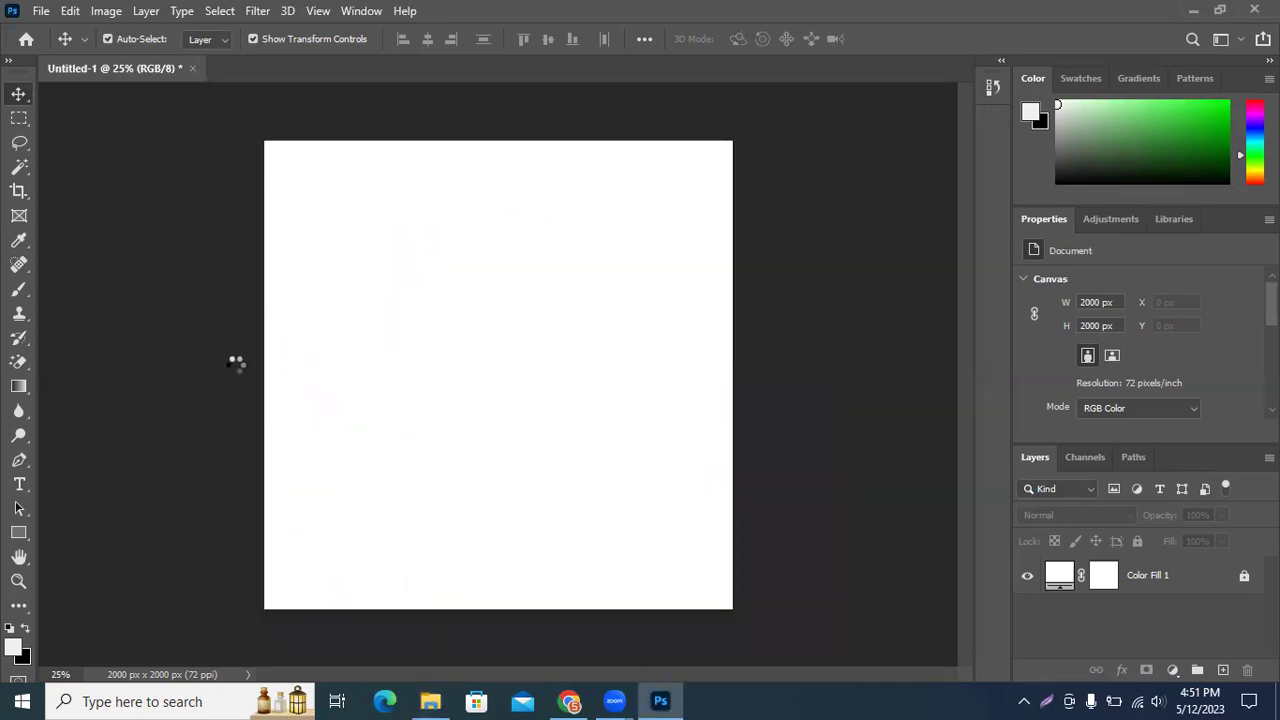
left_click(896, 42)
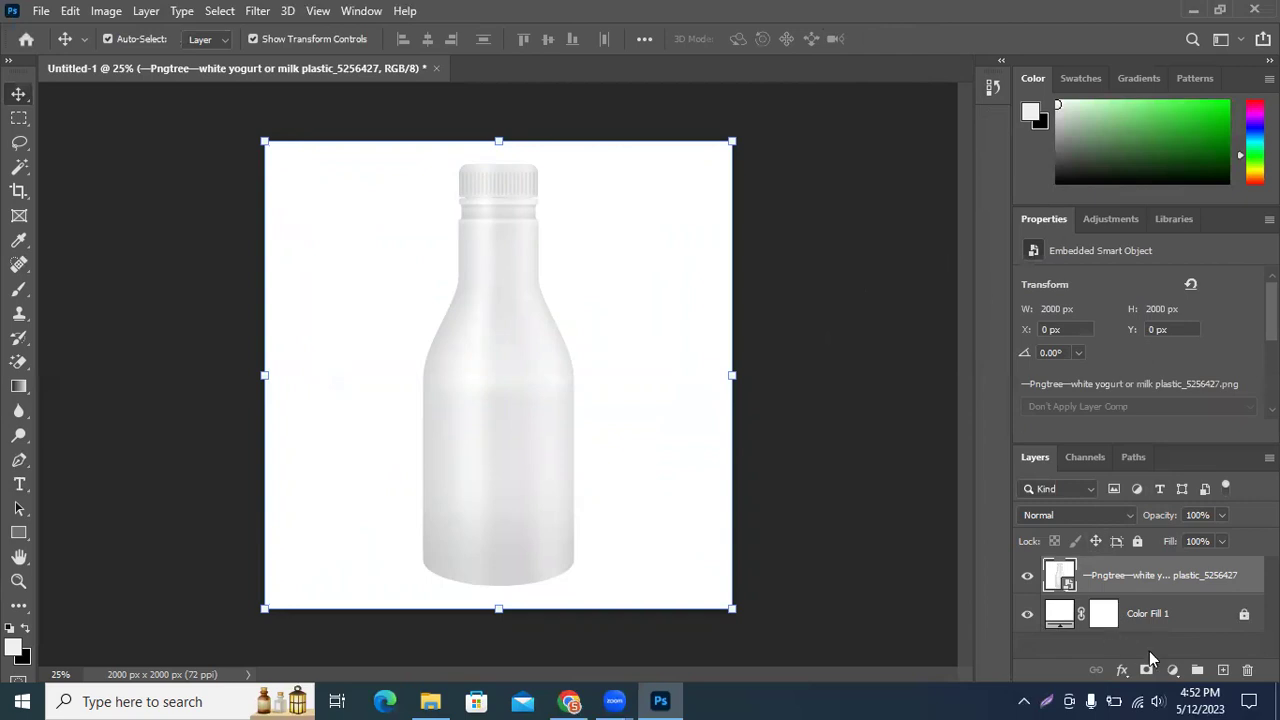
Step: Add a Curves adjustment layer using the Layers panel's adjustment layer button
left_click(1173, 672)
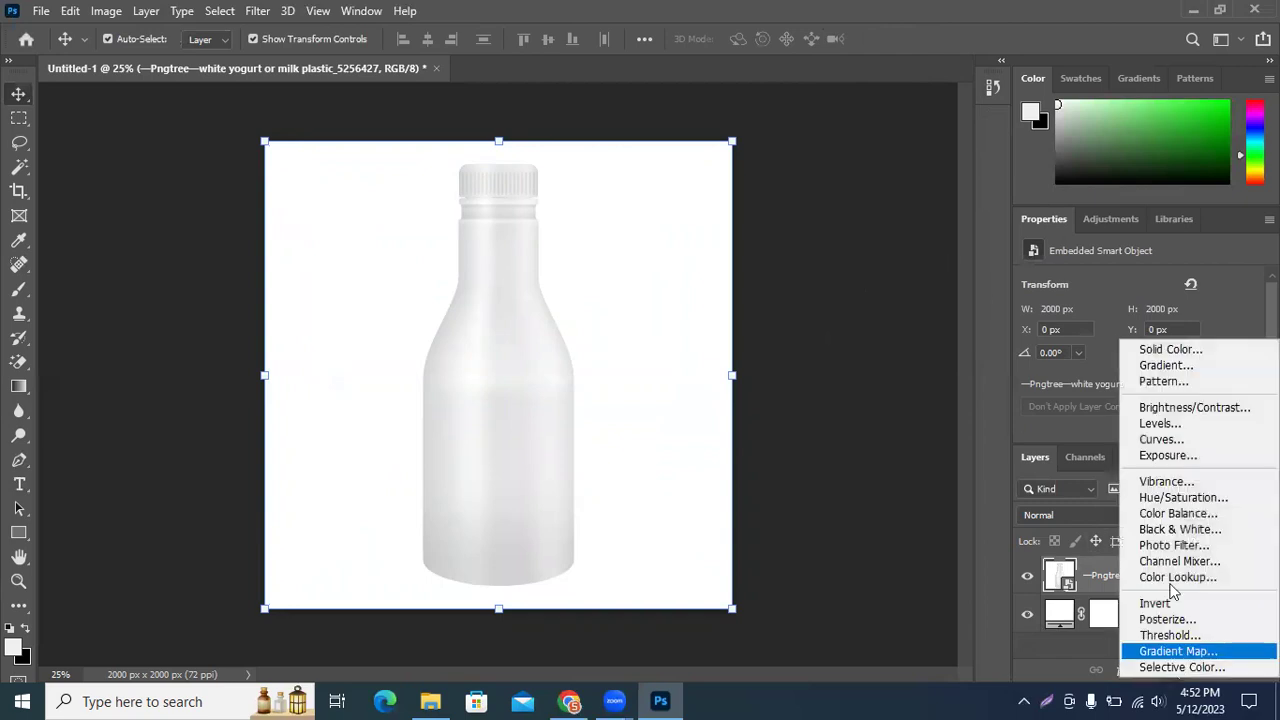
left_click(1160, 439)
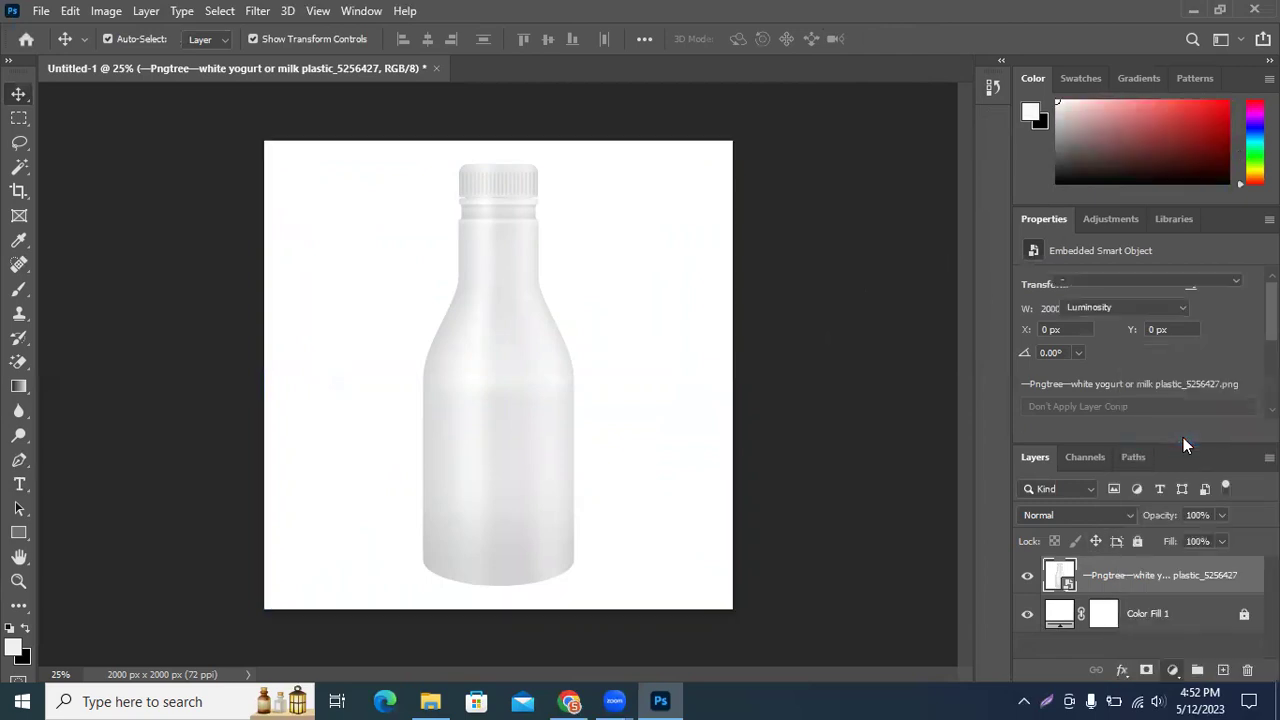
Step: Float the Curves 1 panel and test brightening, then darkening, the bottle's midtones
left_click_drag(1044, 218, 812, 100)
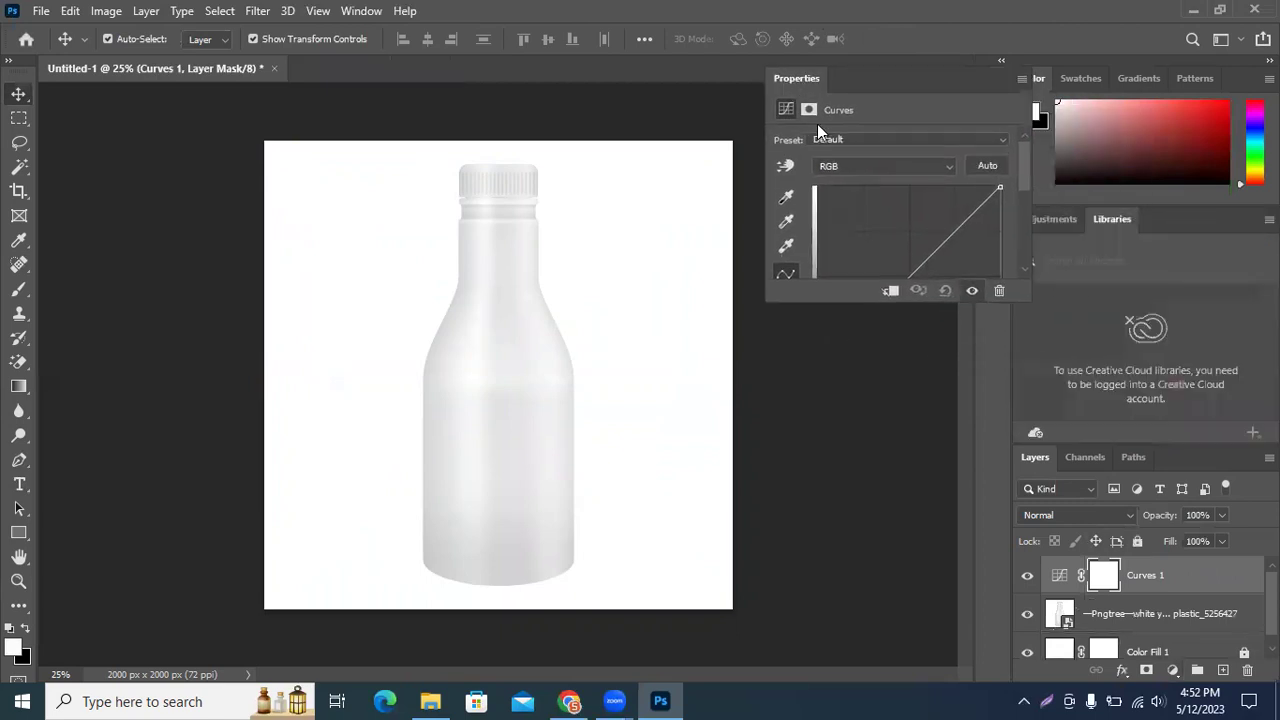
left_click_drag(906, 280, 896, 264)
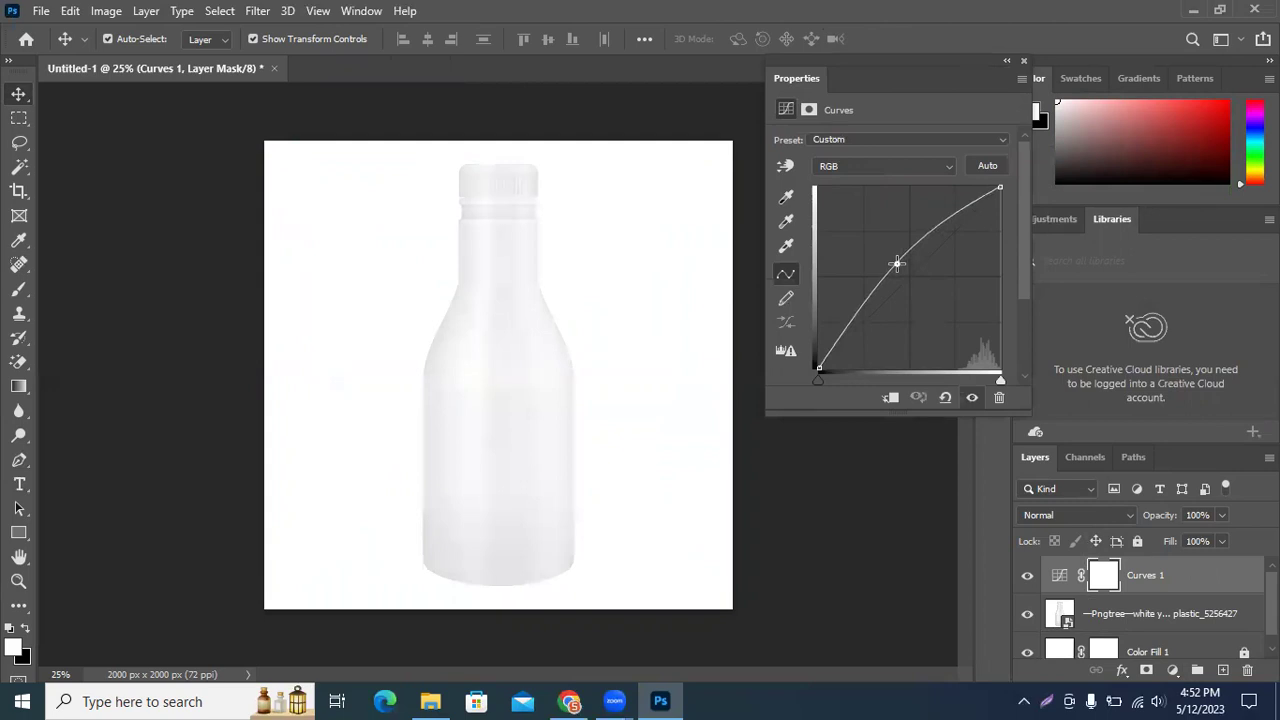
mouse_move(896, 264)
left_mouse_down()
mouse_move(934, 298)
mouse_move(904, 276)
left_mouse_up()
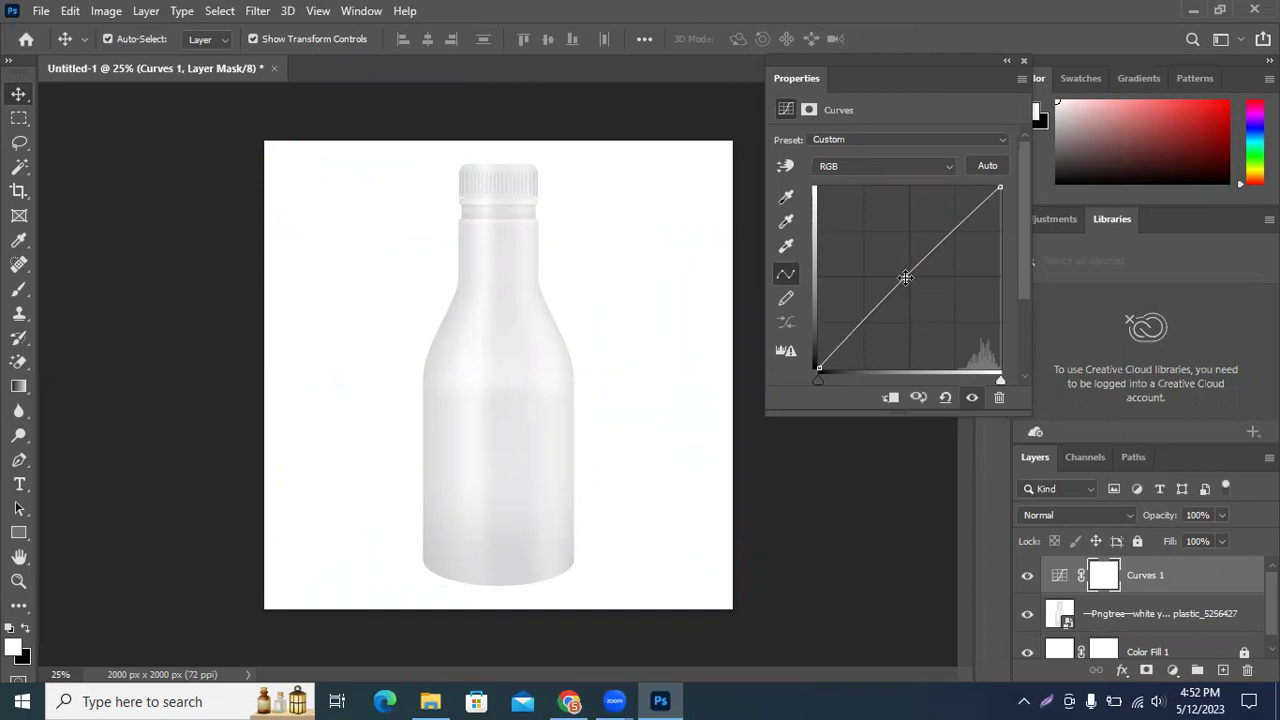
Step: Leave the curve straight, reposition the panel, and bring Chrome's pngtree page forward
left_click(905, 277)
mouse_move(931, 60)
left_mouse_down()
mouse_move(905, 84)
mouse_move(909, 62)
left_mouse_up()
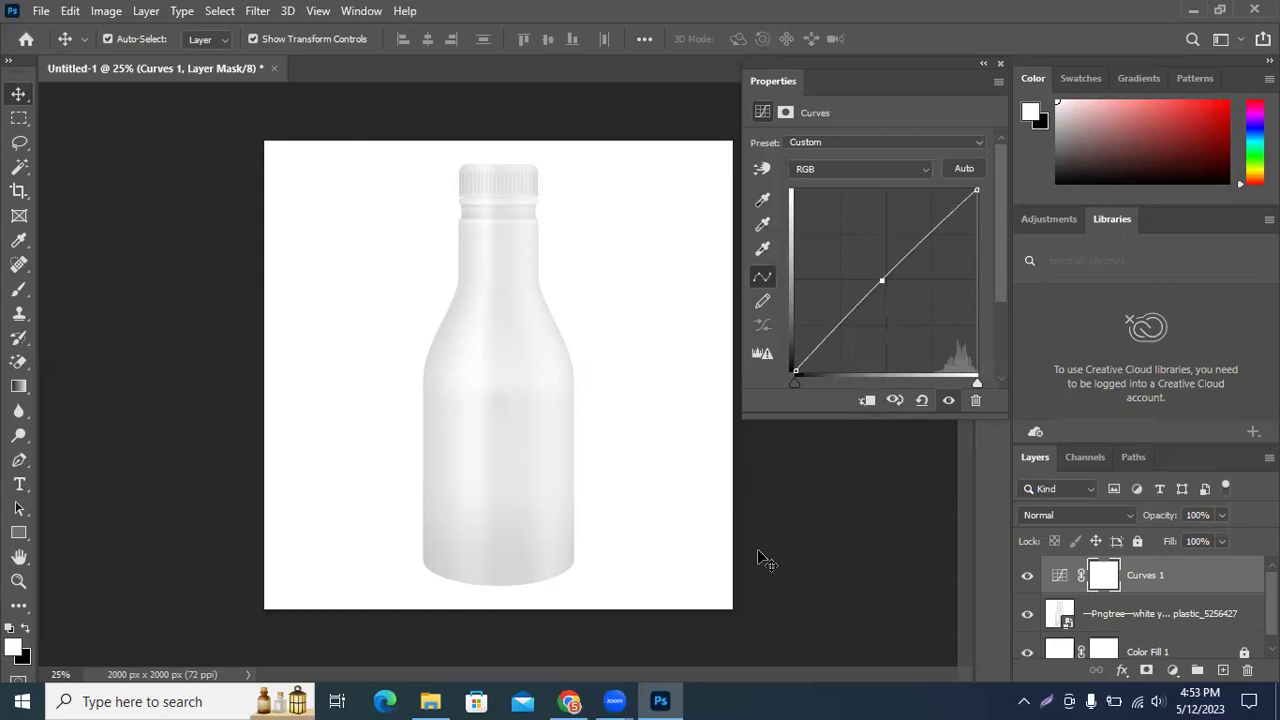
left_click(560, 700)
left_click(313, 28)
Step: Go back to the pngtree tab, load YouTube, and close the downloads bar
left_click(905, 28)
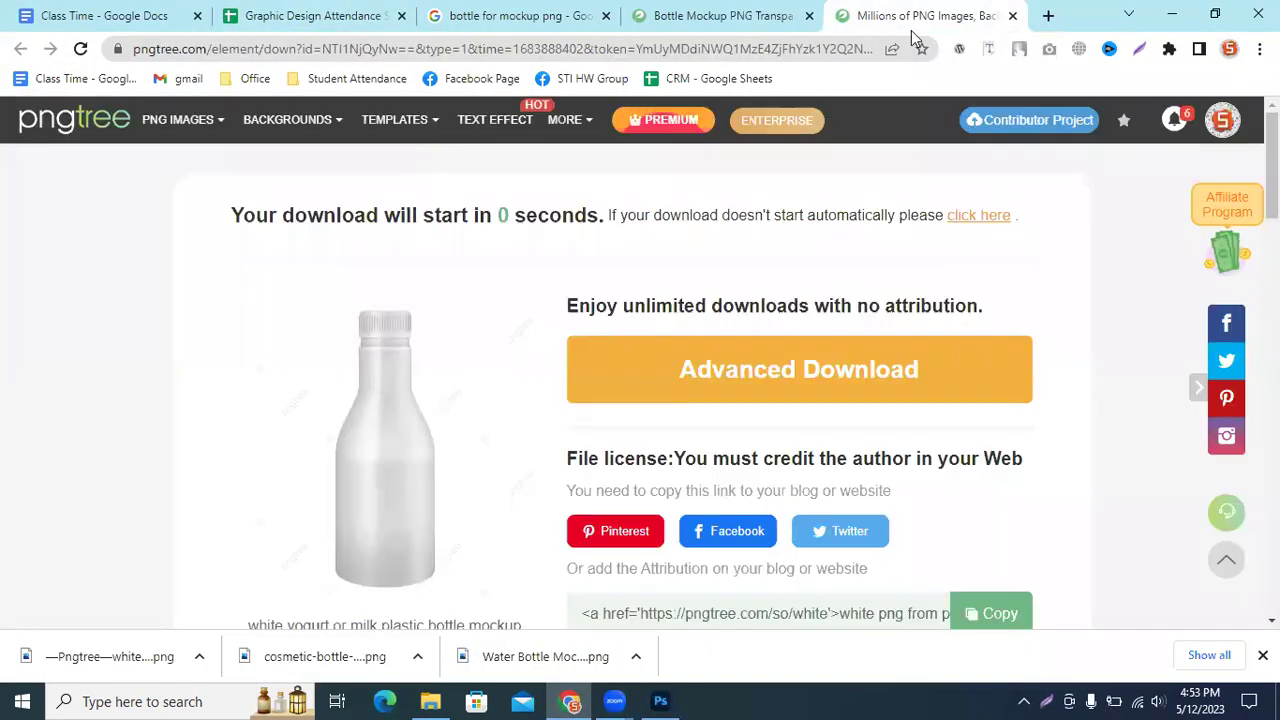
left_click(703, 52)
type("you")
key("BackSpace")
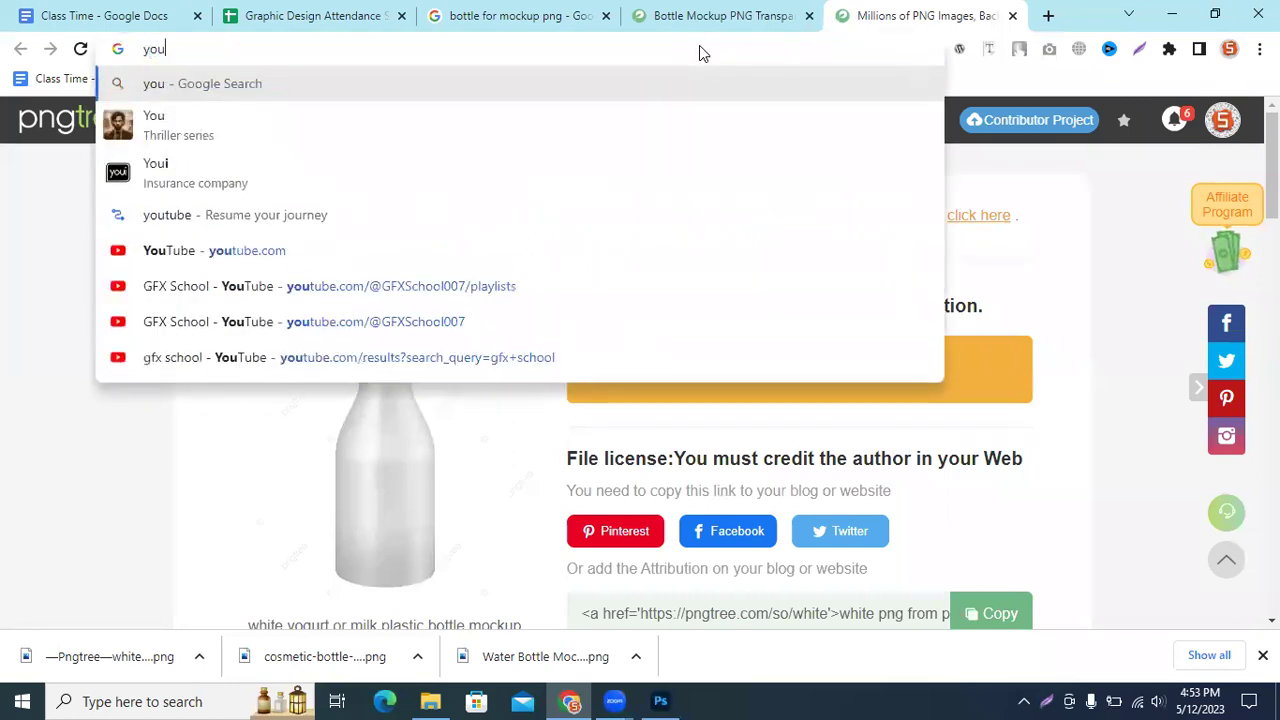
type("tu")
key("Return")
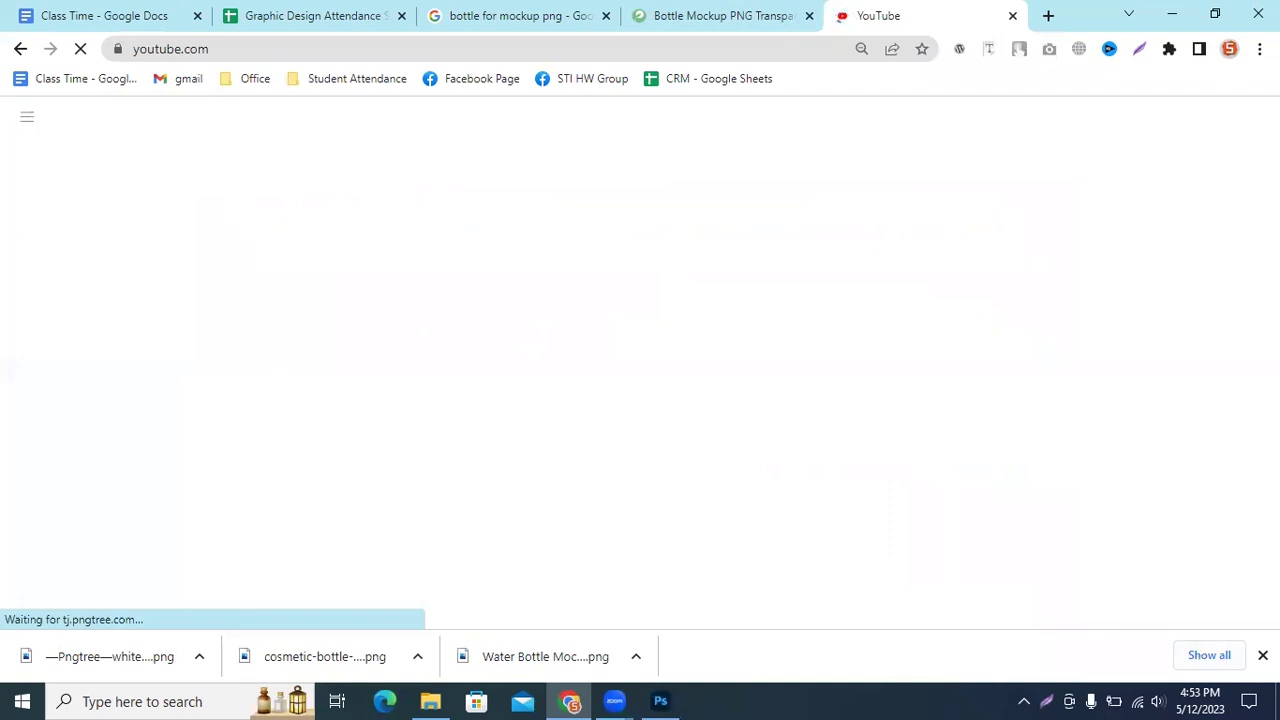
left_click(1262, 655)
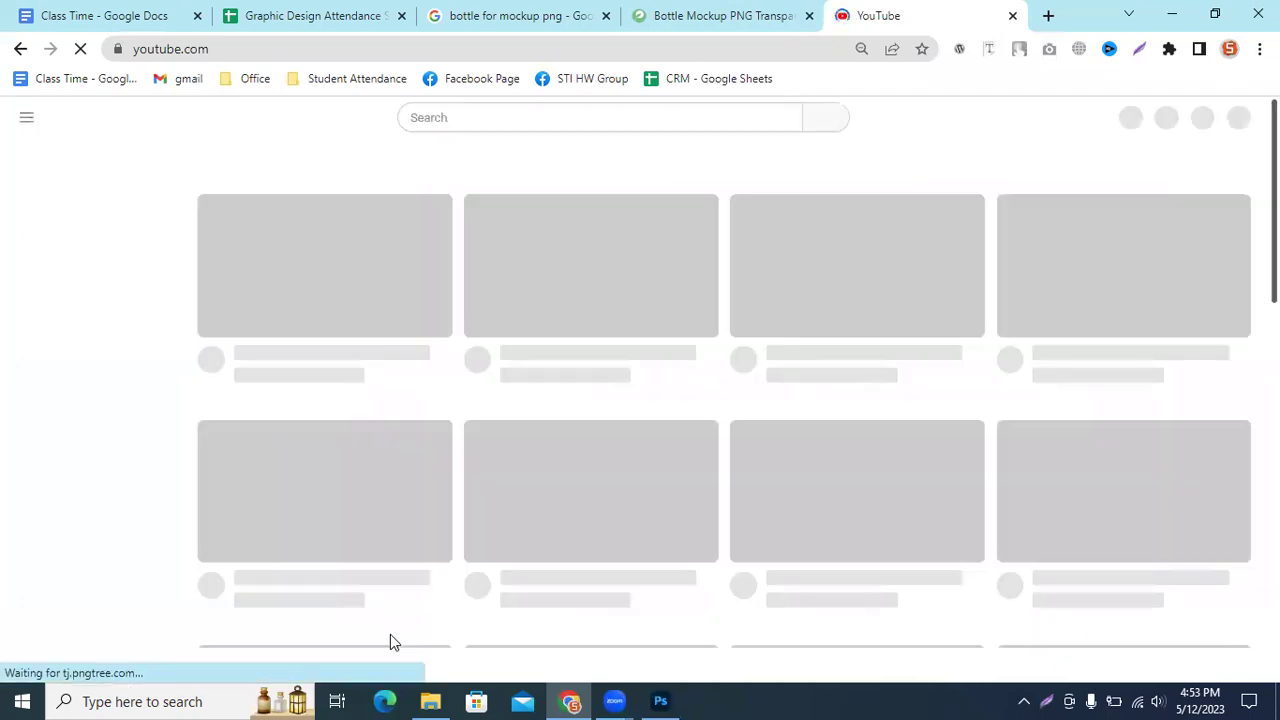
Step: Search YouTube for 'gfx school' and open the channel's STI | Batch: 202189 | Graphic Design playlist
left_click(493, 118)
type("g")
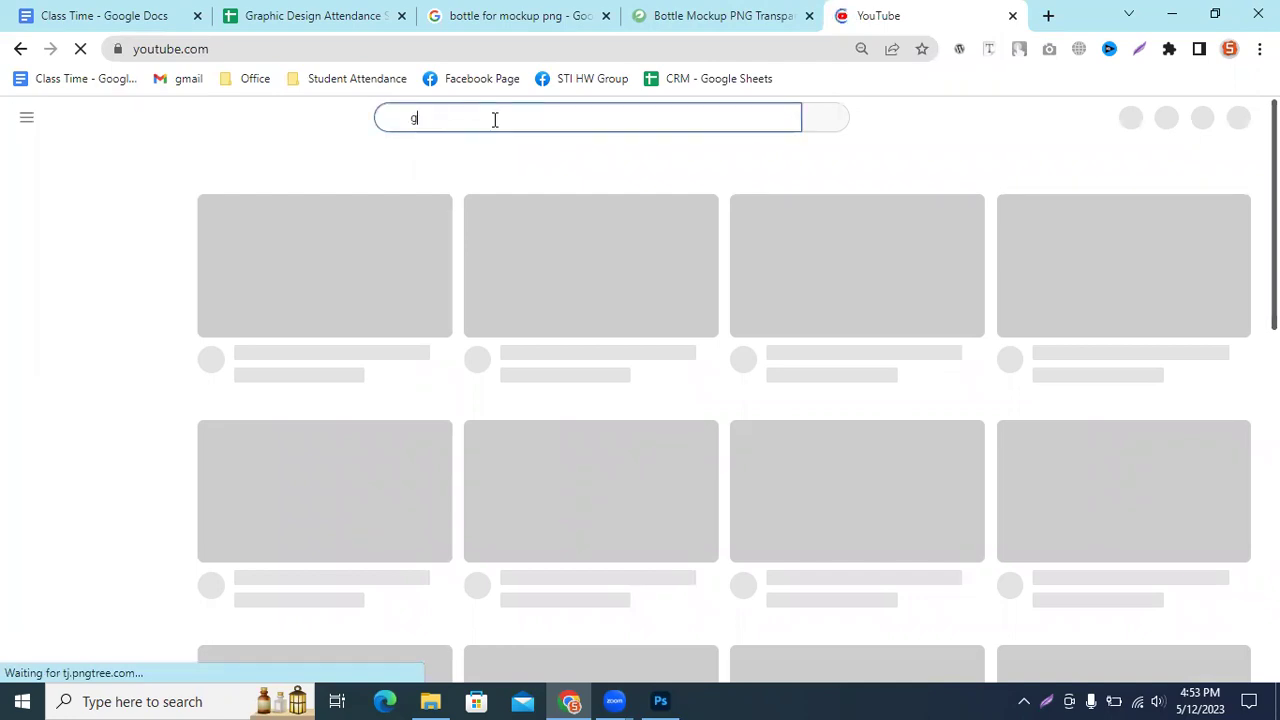
type("fx")
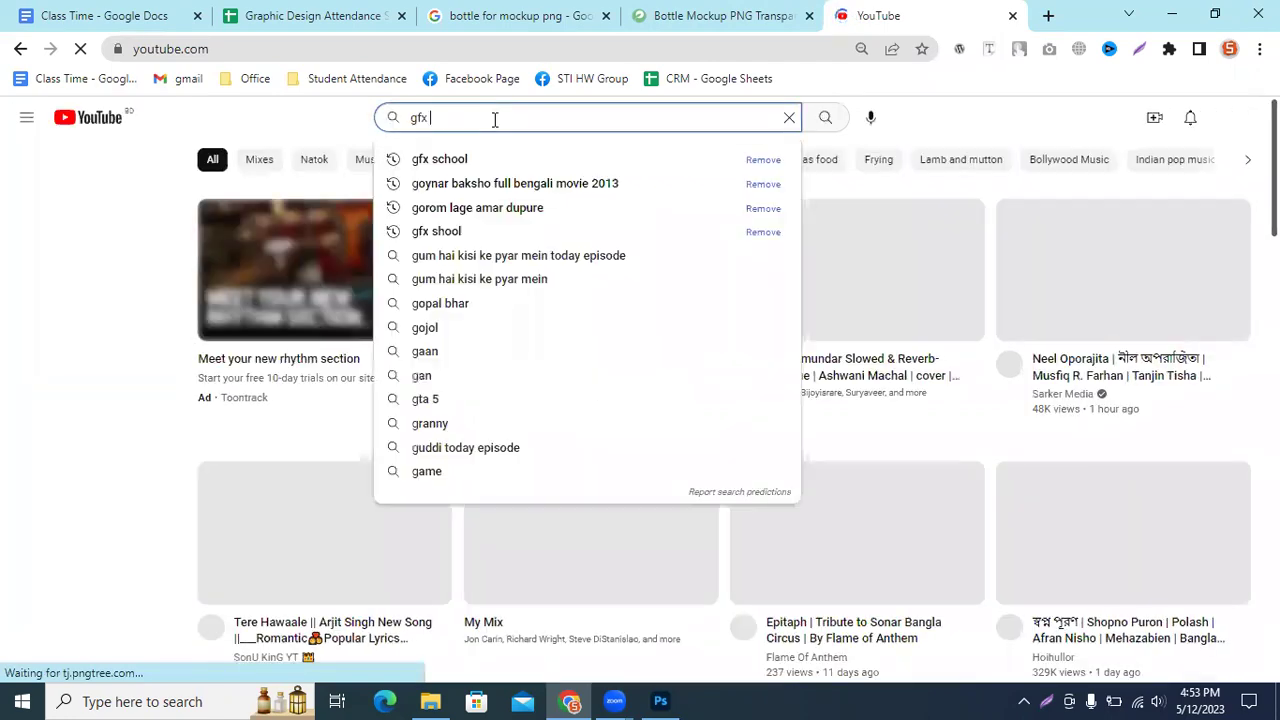
type(" school")
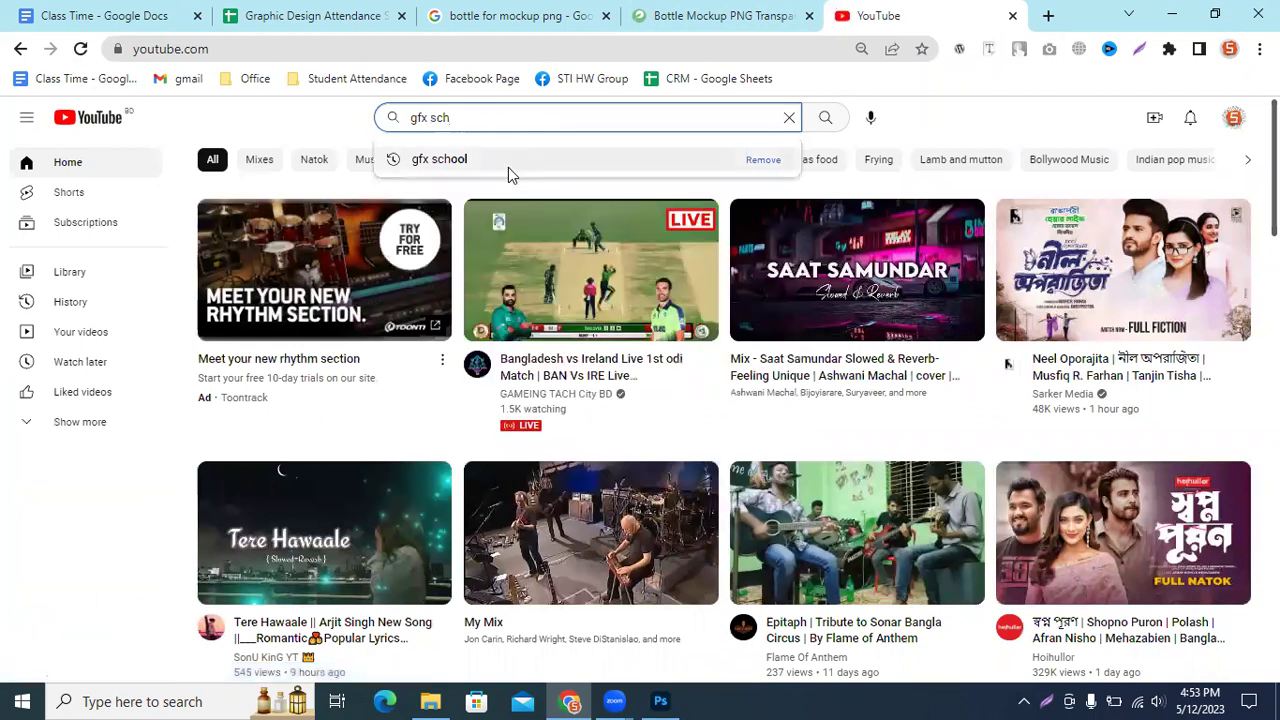
left_click(508, 167)
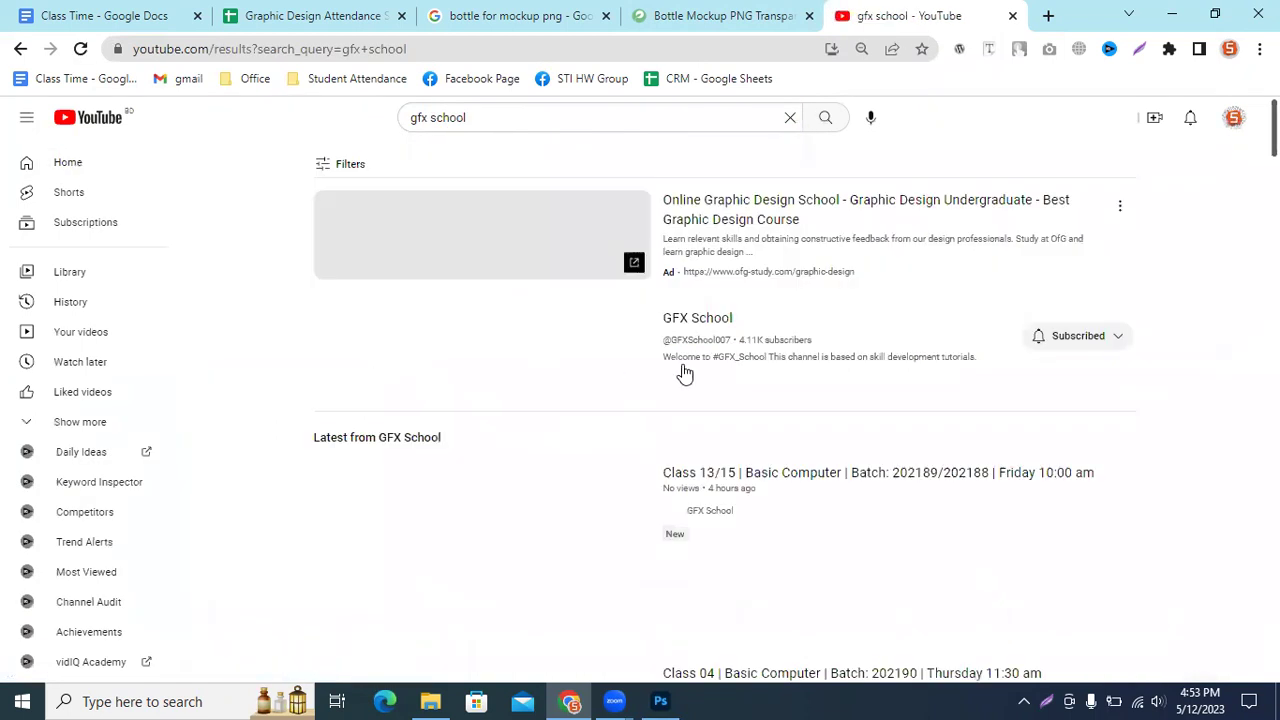
left_click(486, 449)
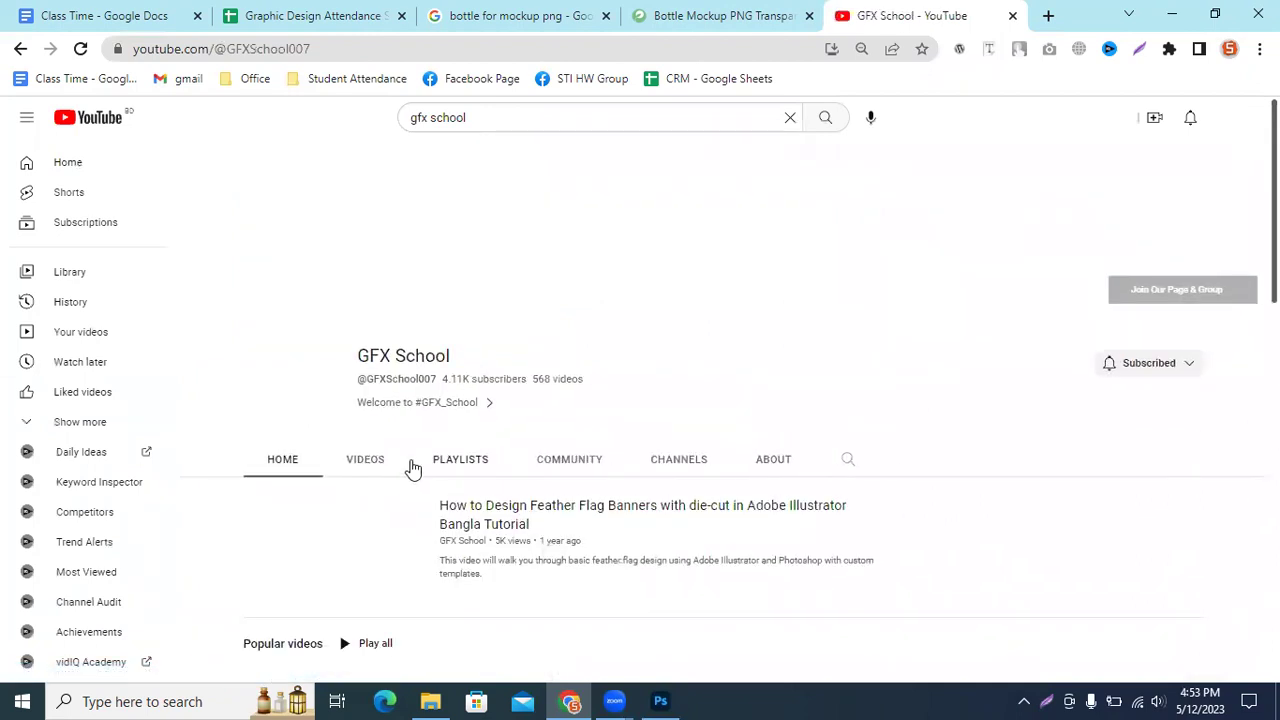
left_click(440, 466)
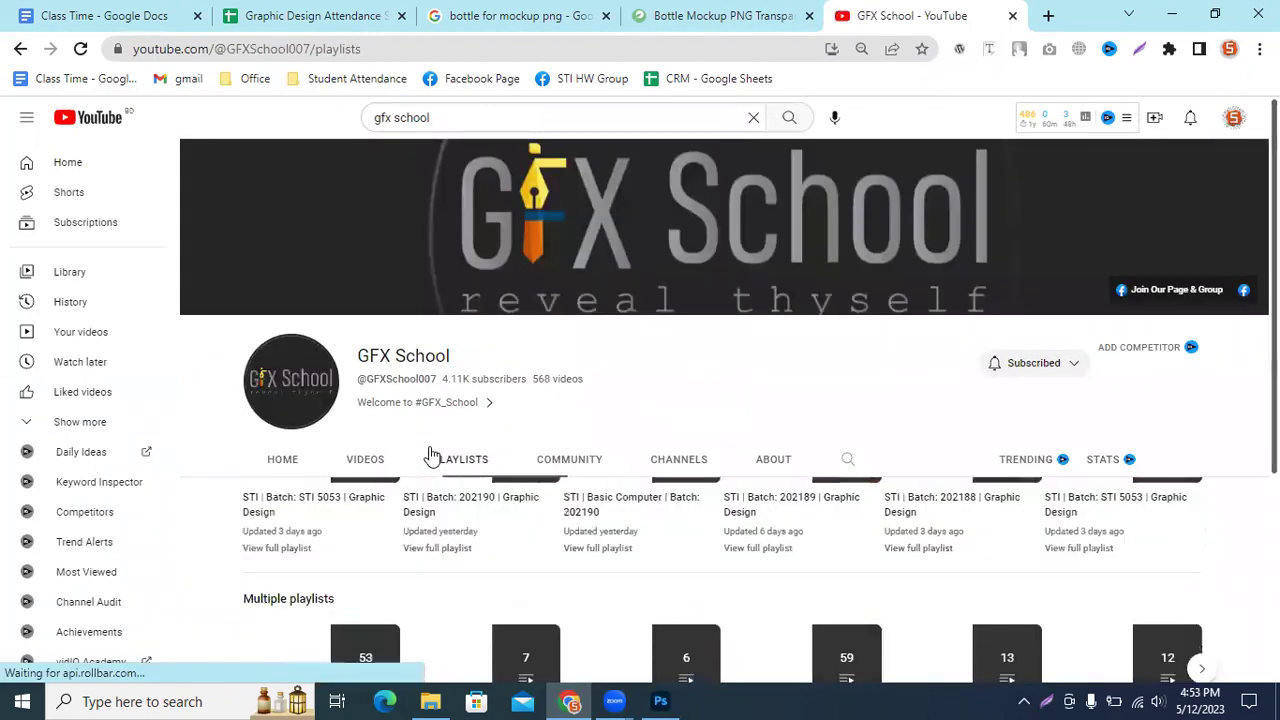
scroll(430, 452, "down", 1)
scroll(423, 449, "down", 1)
scroll(337, 449, "down", 1)
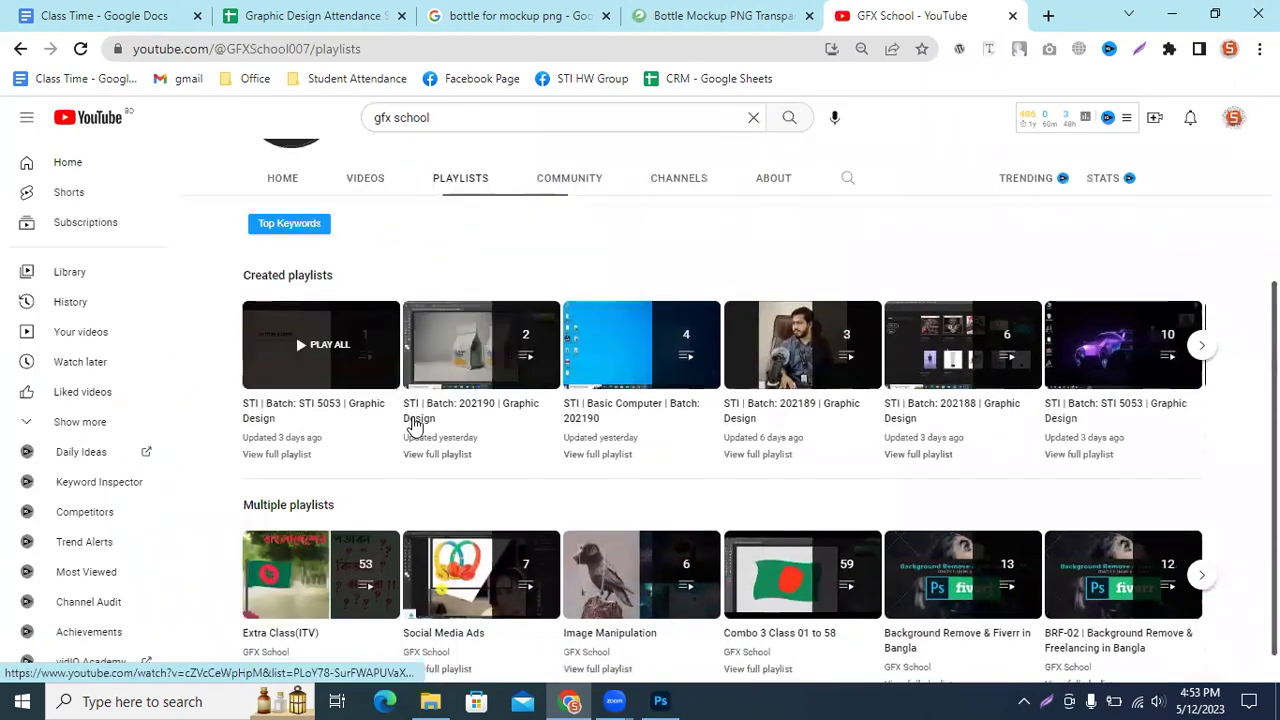
mouse_move(802, 344)
left_click(786, 406)
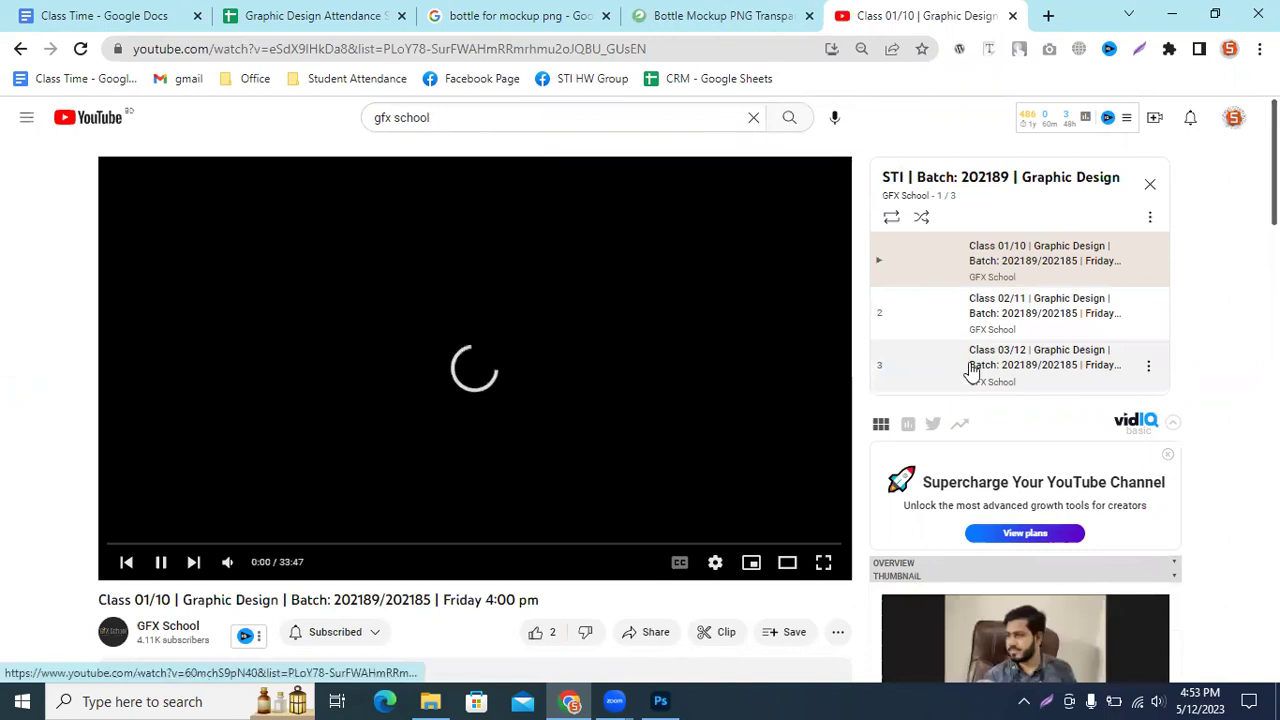
Step: Open Class 02/11, turn up the video volume, and scrub back toward 17 minutes
left_click(1030, 325)
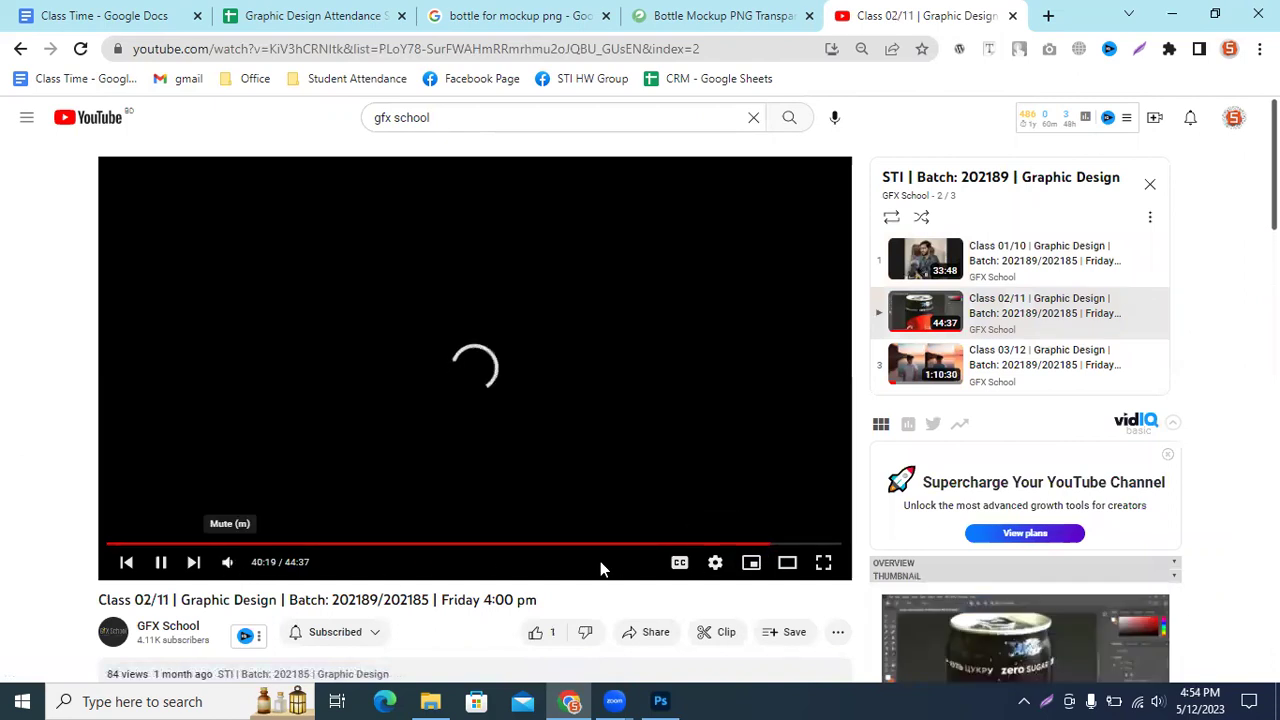
mouse_move(227, 562)
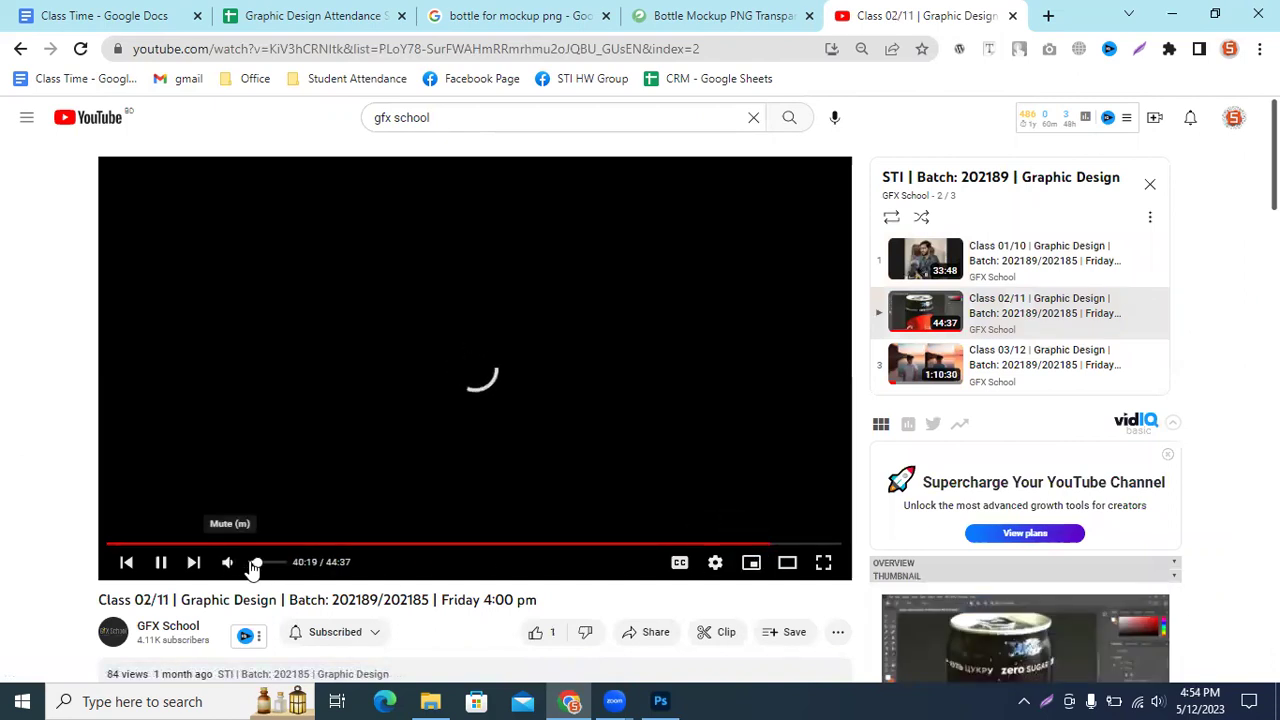
left_click_drag(254, 568, 277, 569)
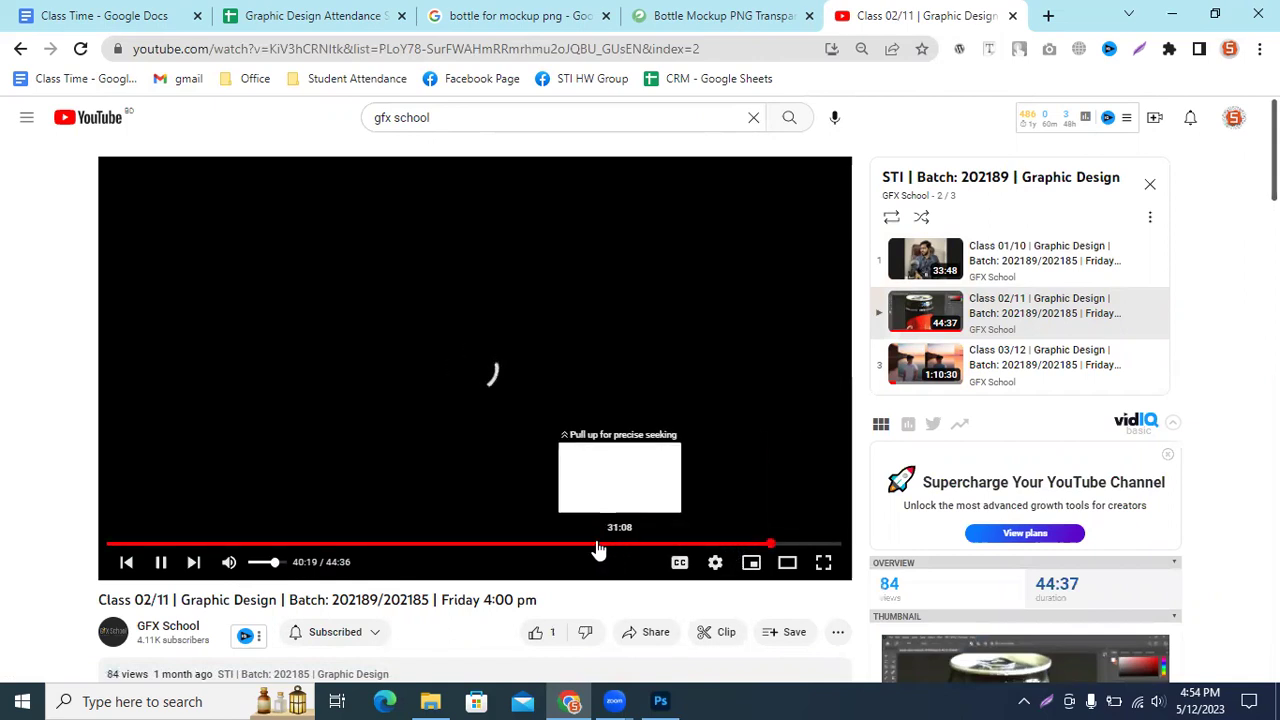
left_click(480, 547)
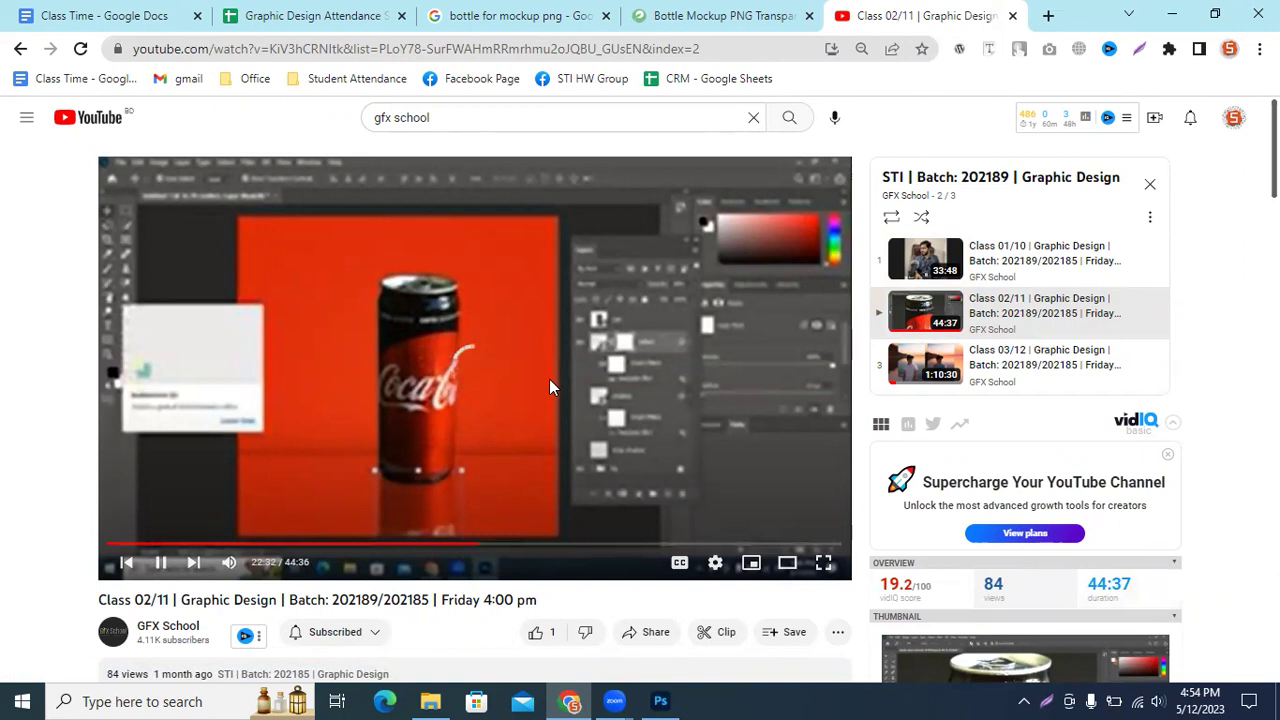
mouse_move(451, 545)
left_mouse_down()
mouse_move(477, 548)
mouse_move(389, 551)
left_mouse_up()
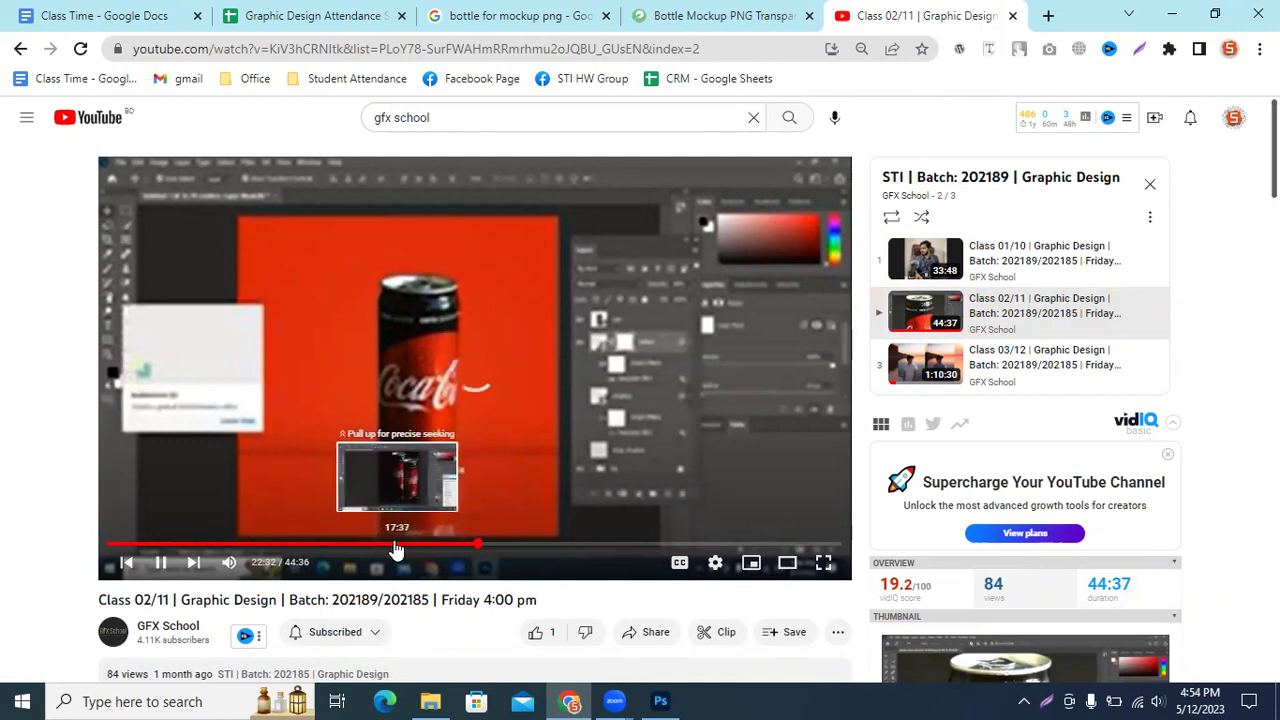
left_click_drag(389, 551, 381, 551)
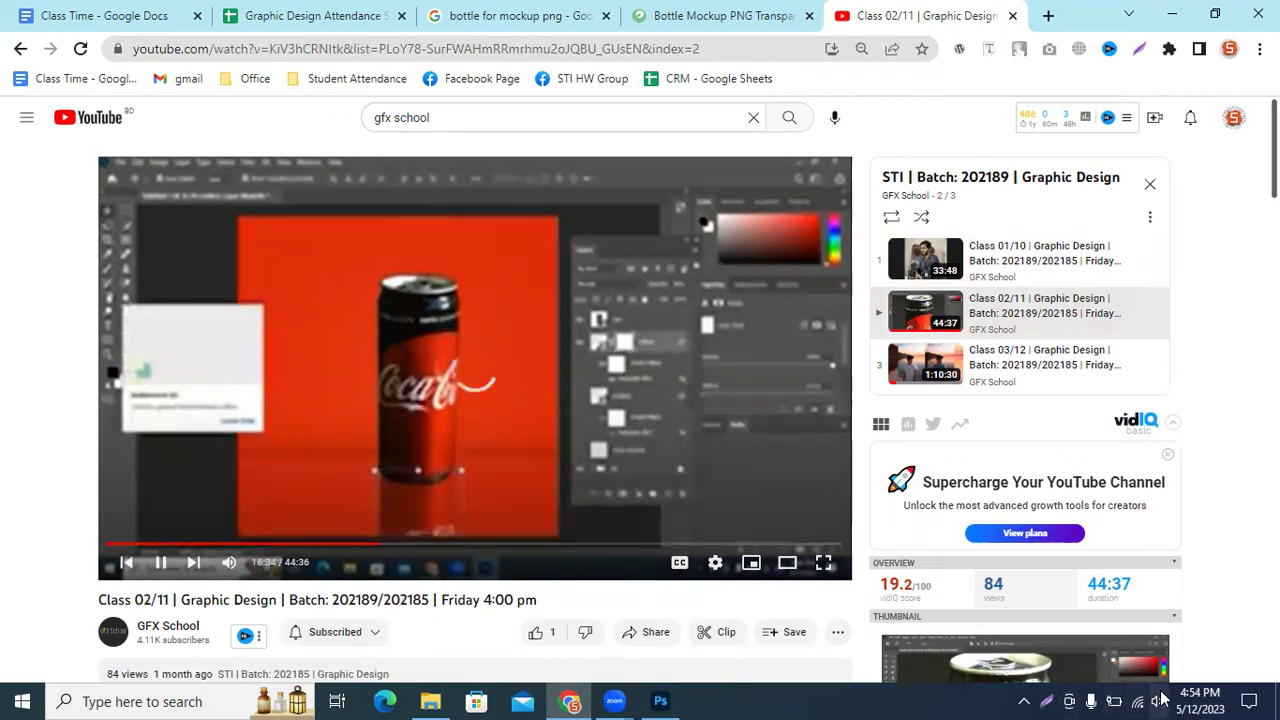
Step: Raise the system volume to about 79 and skip the video a few seconds forward
left_click(1158, 701)
left_click_drag(1059, 657, 1173, 657)
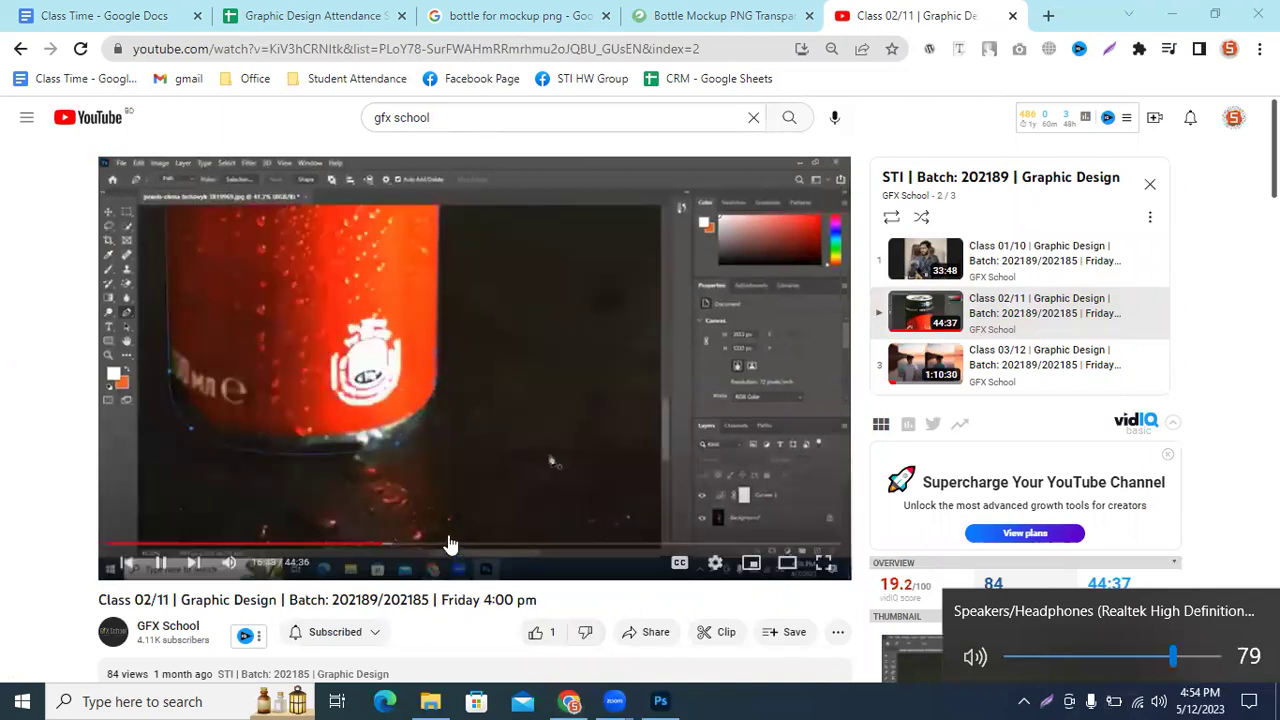
key("XF86AudioRaiseVolume")
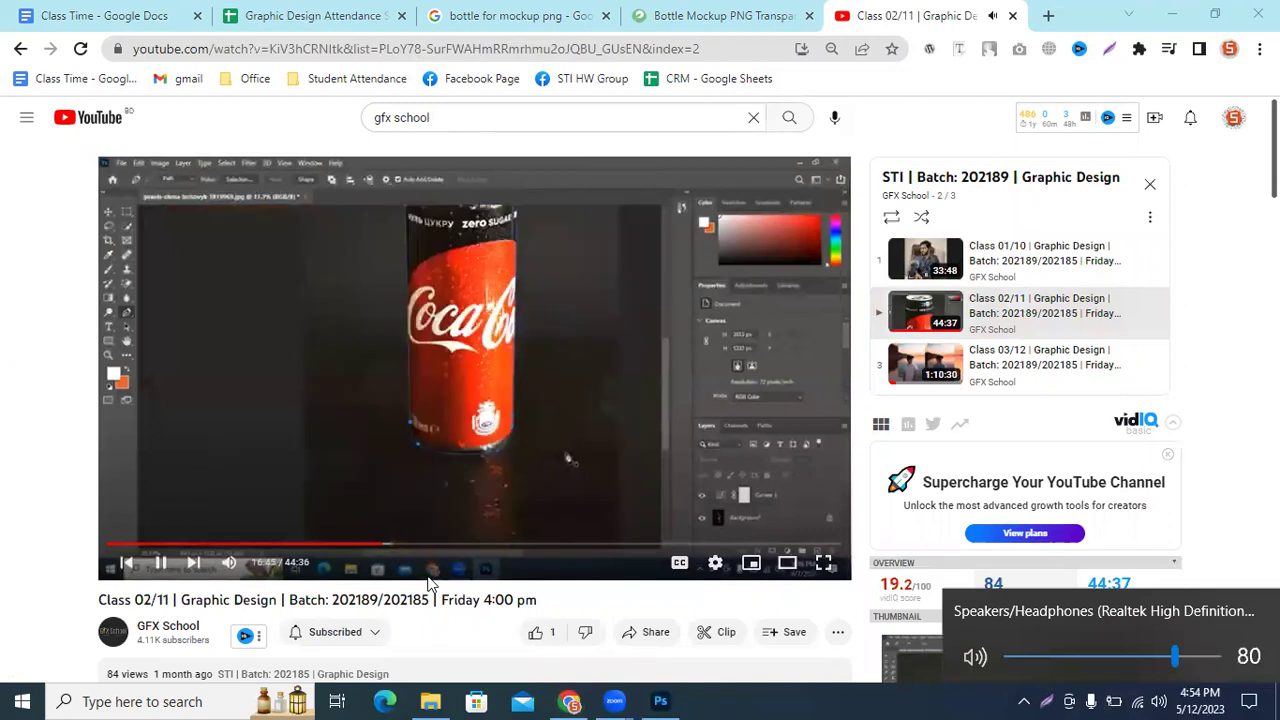
key("Right")
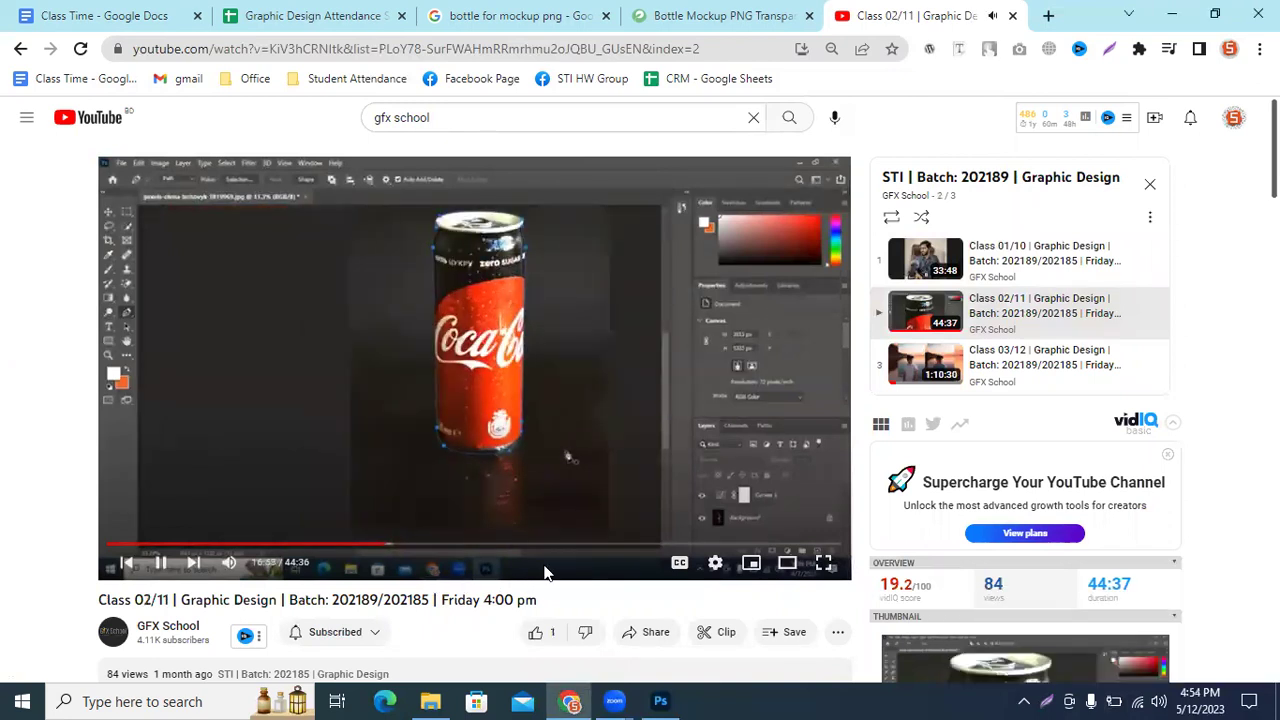
key("Right")
key("Right")
key("Right")
key("Right")
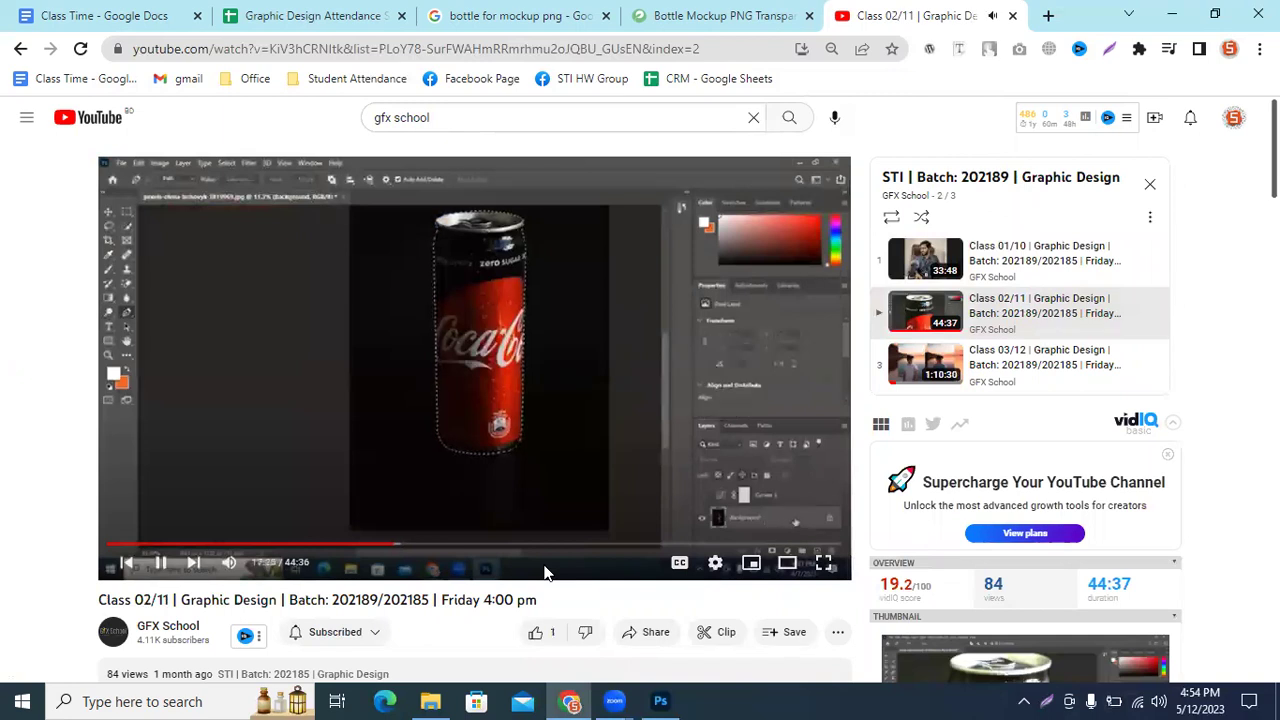
key("Right")
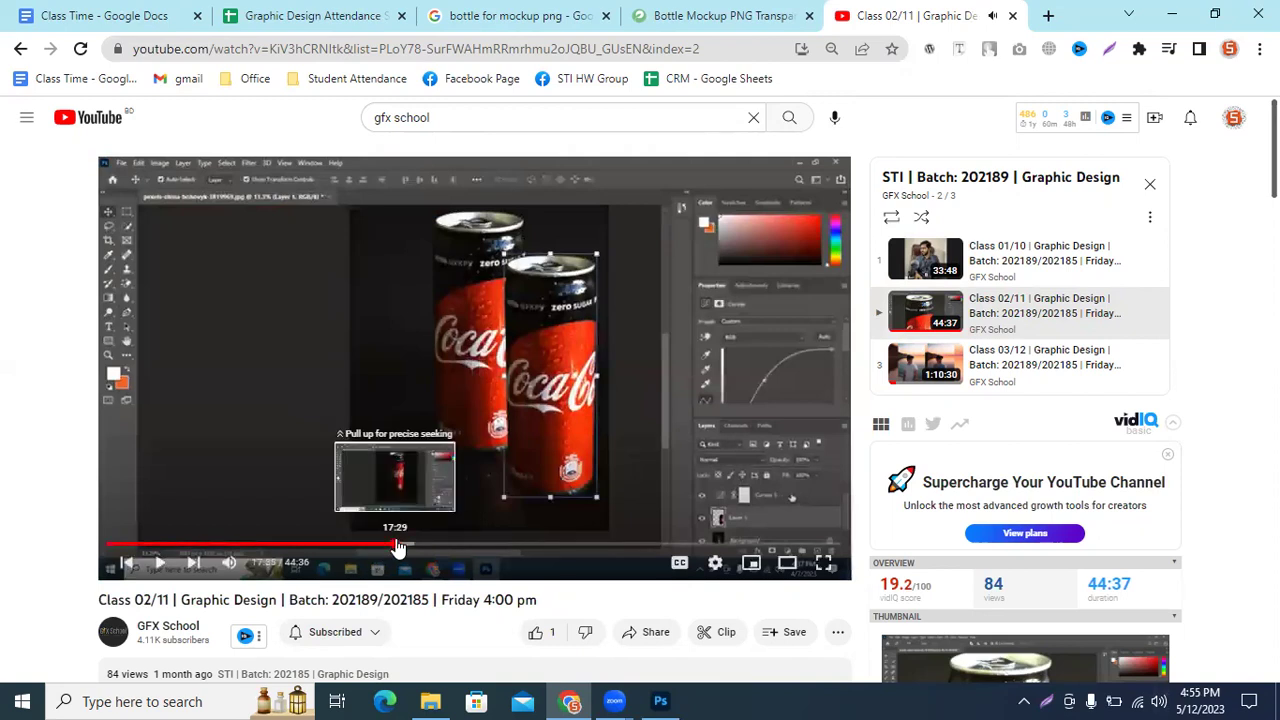
Step: Seek to about 17:20 and set the Windows system volume to 100
left_click_drag(397, 548, 394, 548)
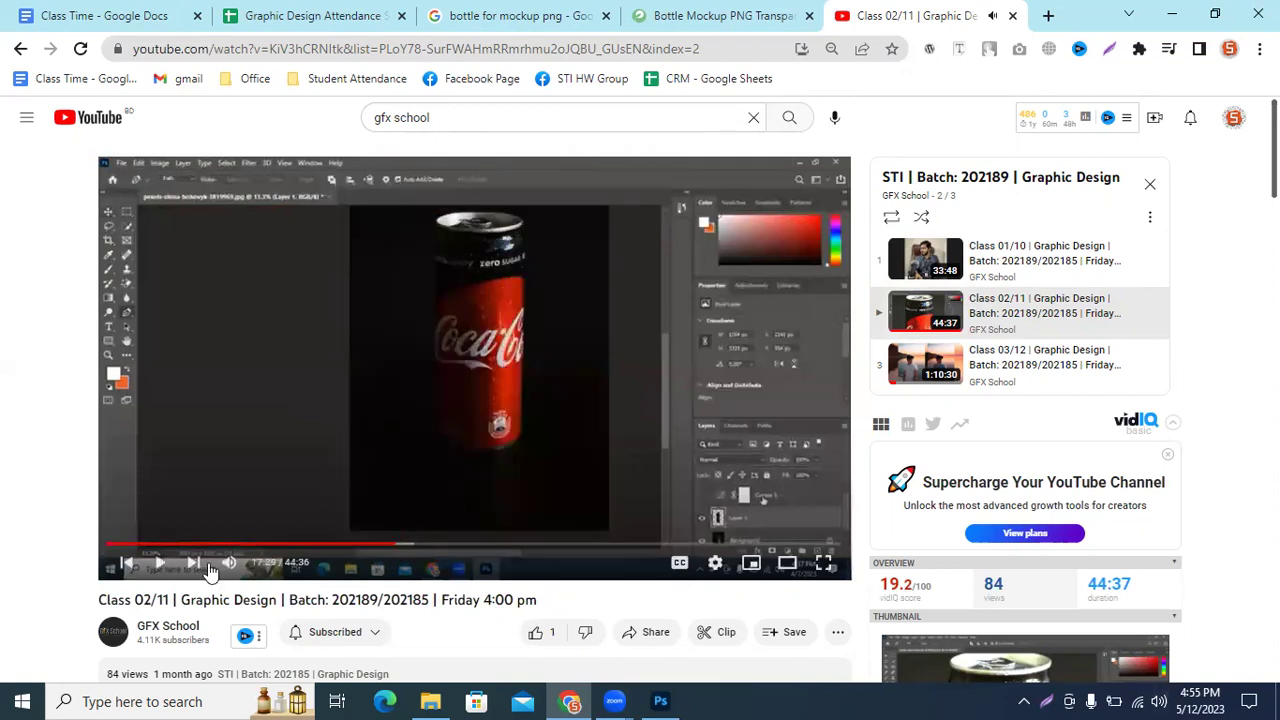
left_click(1023, 701)
left_click(1160, 700)
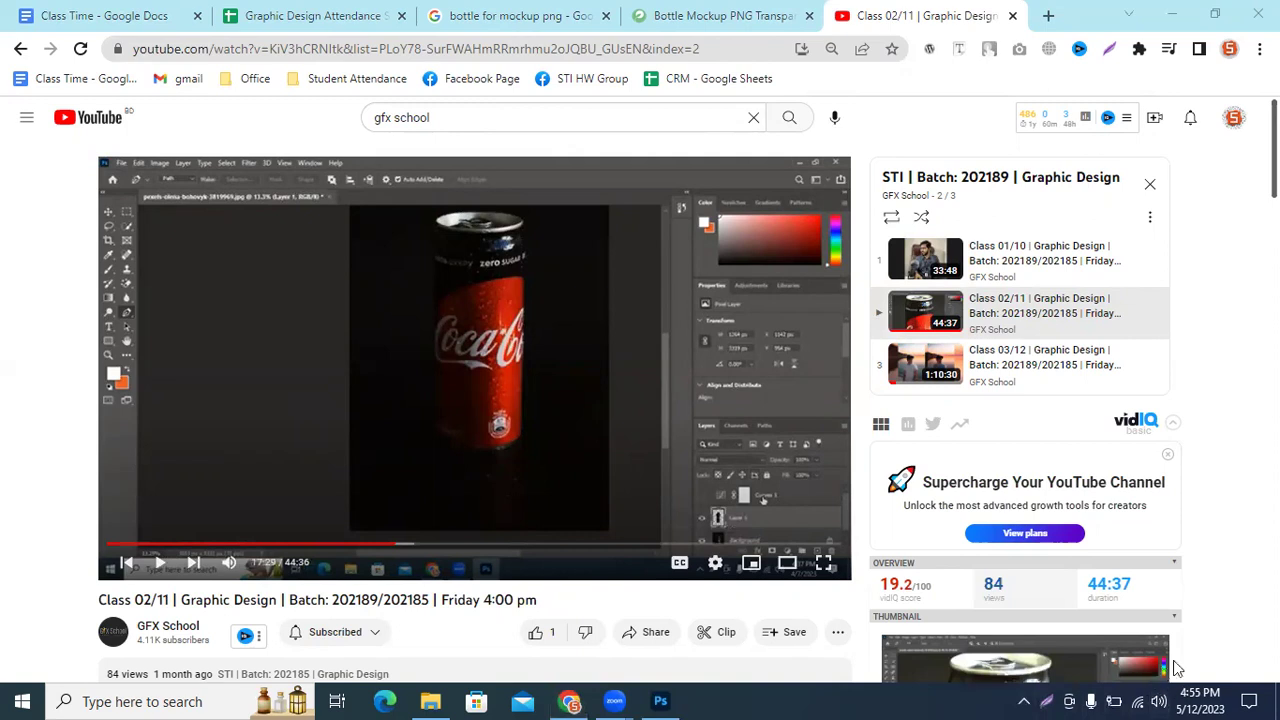
left_click_drag(1176, 657, 1218, 657)
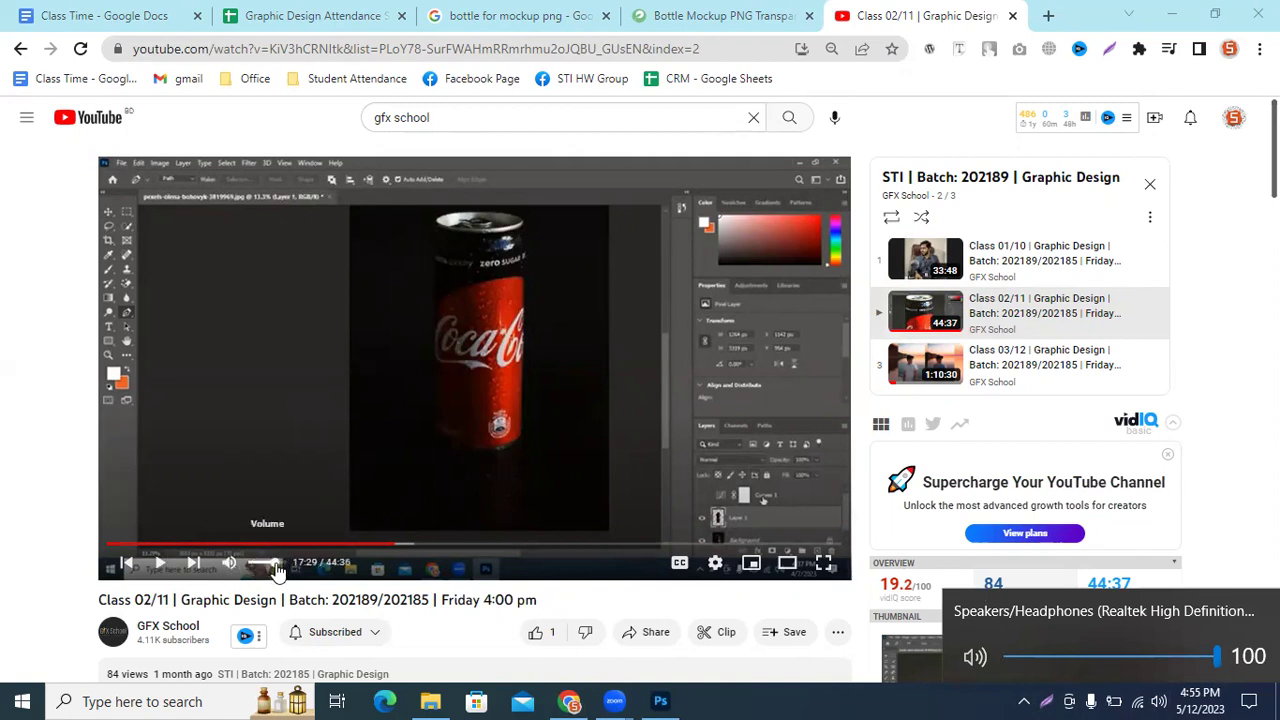
left_click(280, 563)
Step: Replay from 16:59 and pause at the Auto Color Correction Options scene
mouse_move(229, 562)
left_click(386, 546)
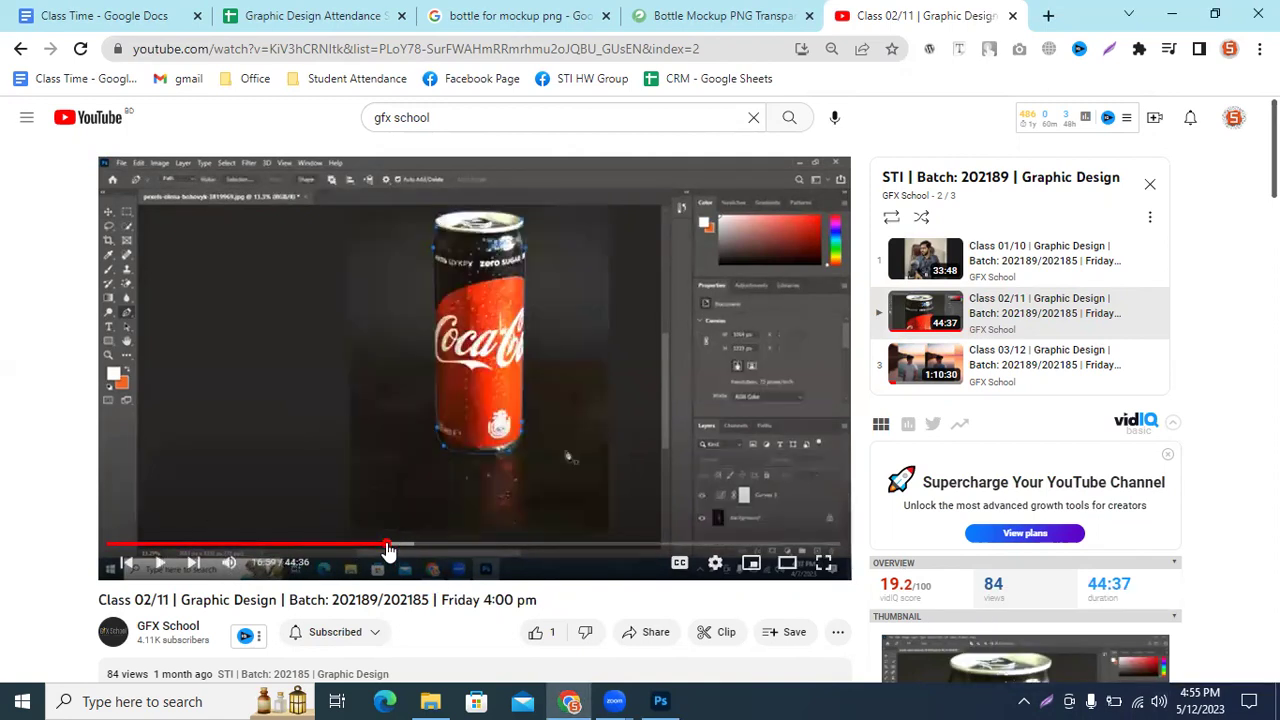
left_click(658, 416)
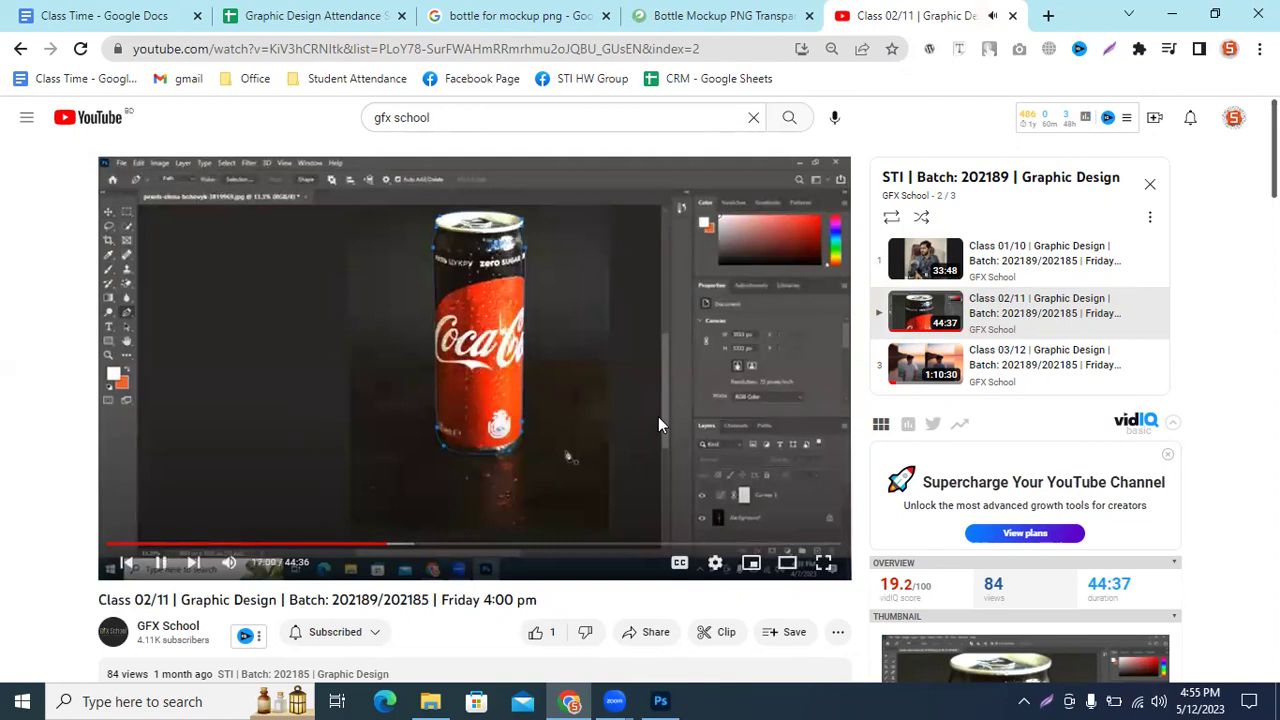
left_click(658, 416)
left_click_drag(402, 547, 404, 549)
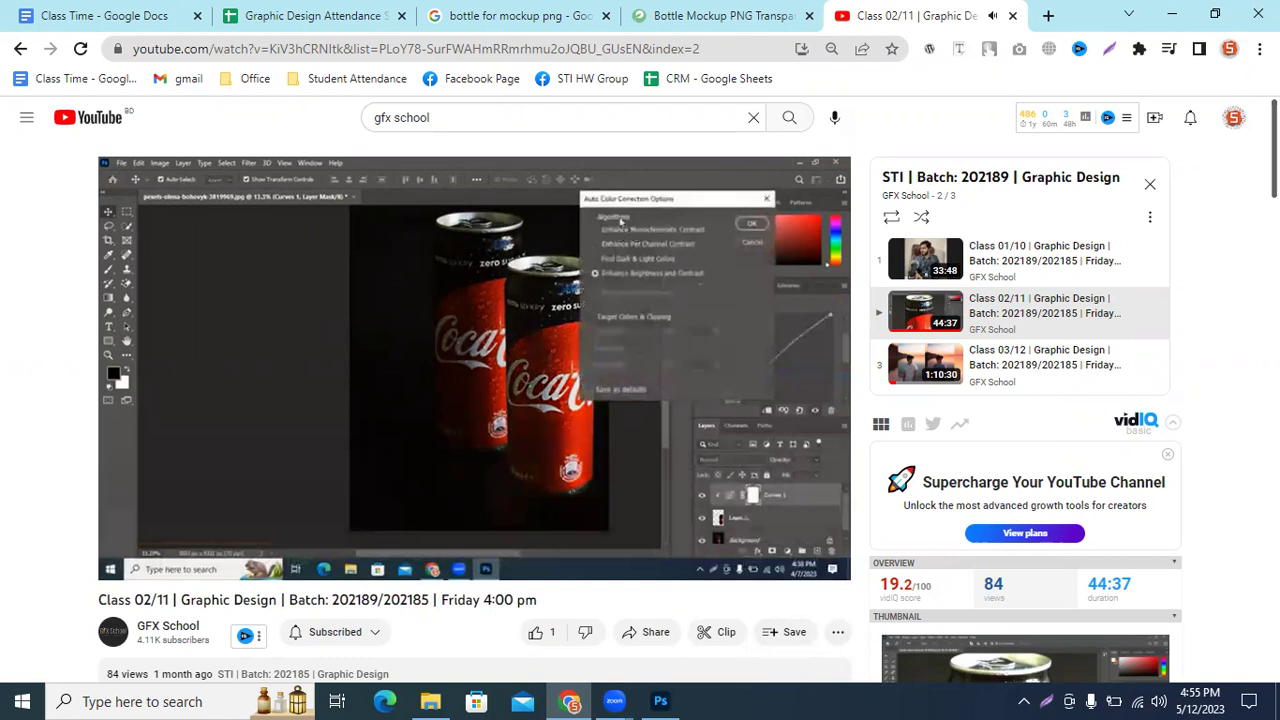
left_click(530, 393)
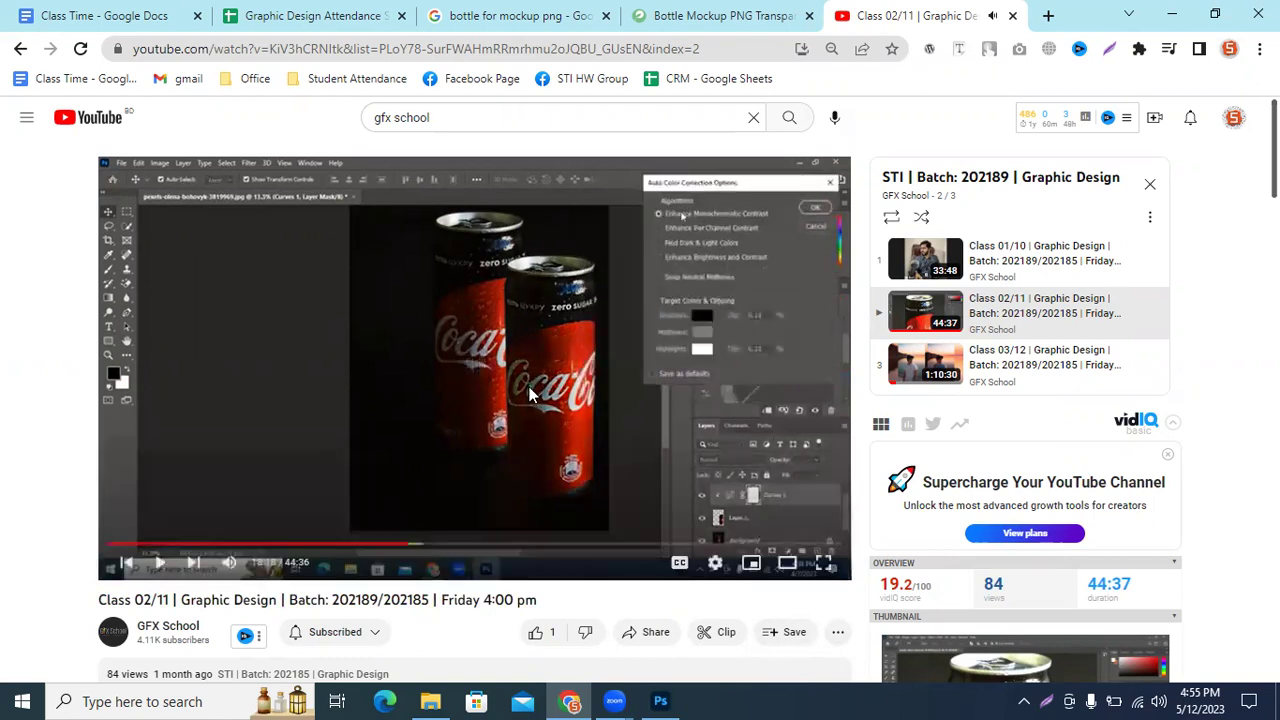
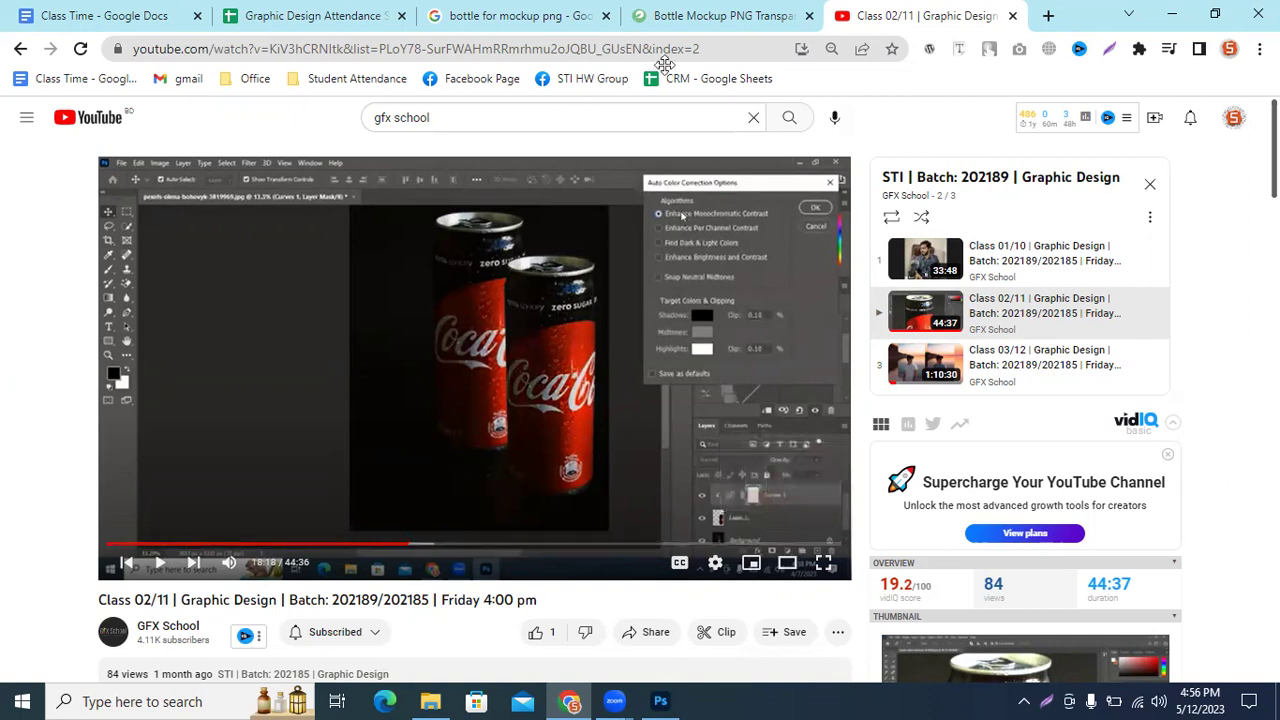
Step: Close the YouTube and pngtree Chrome tabs and bring the Photoshop bottle document forward
key("ctrl+w")
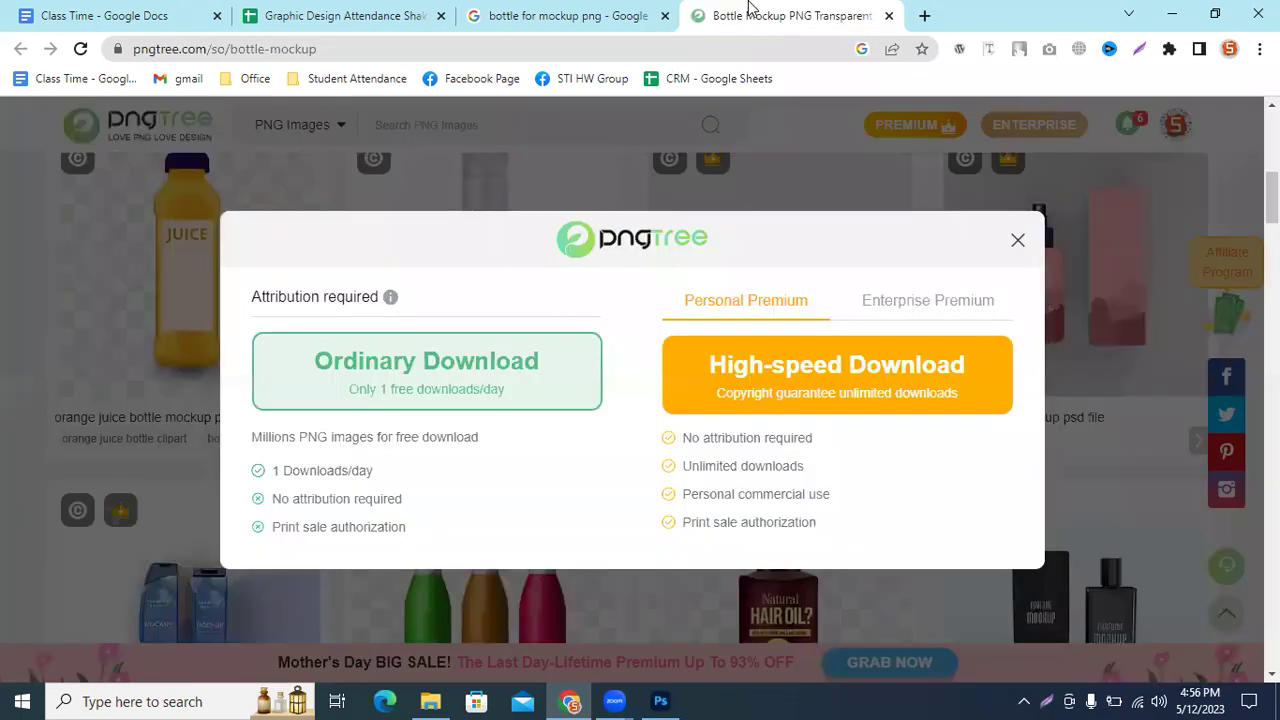
key("ctrl+w")
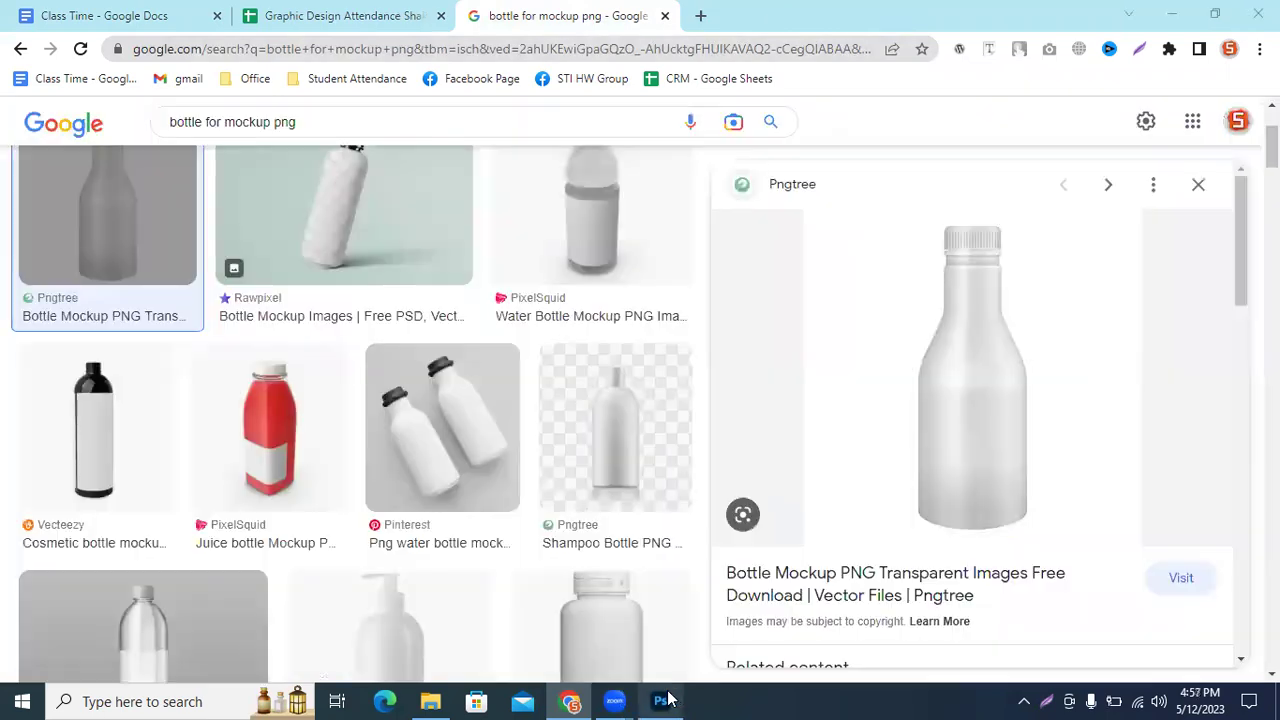
left_click(660, 700)
left_click(570, 700)
left_click(570, 700)
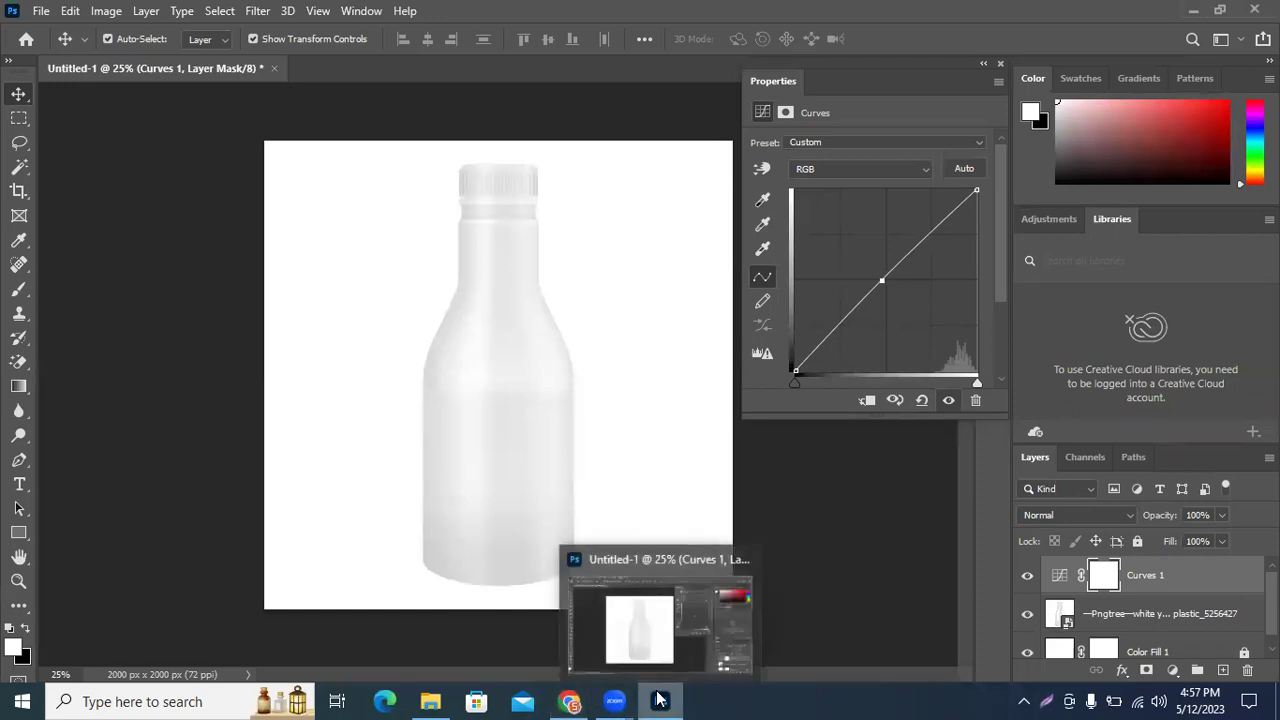
Step: Delete the Curves 1 adjustment layer from the bottle document
left_click(661, 700)
left_click(661, 700)
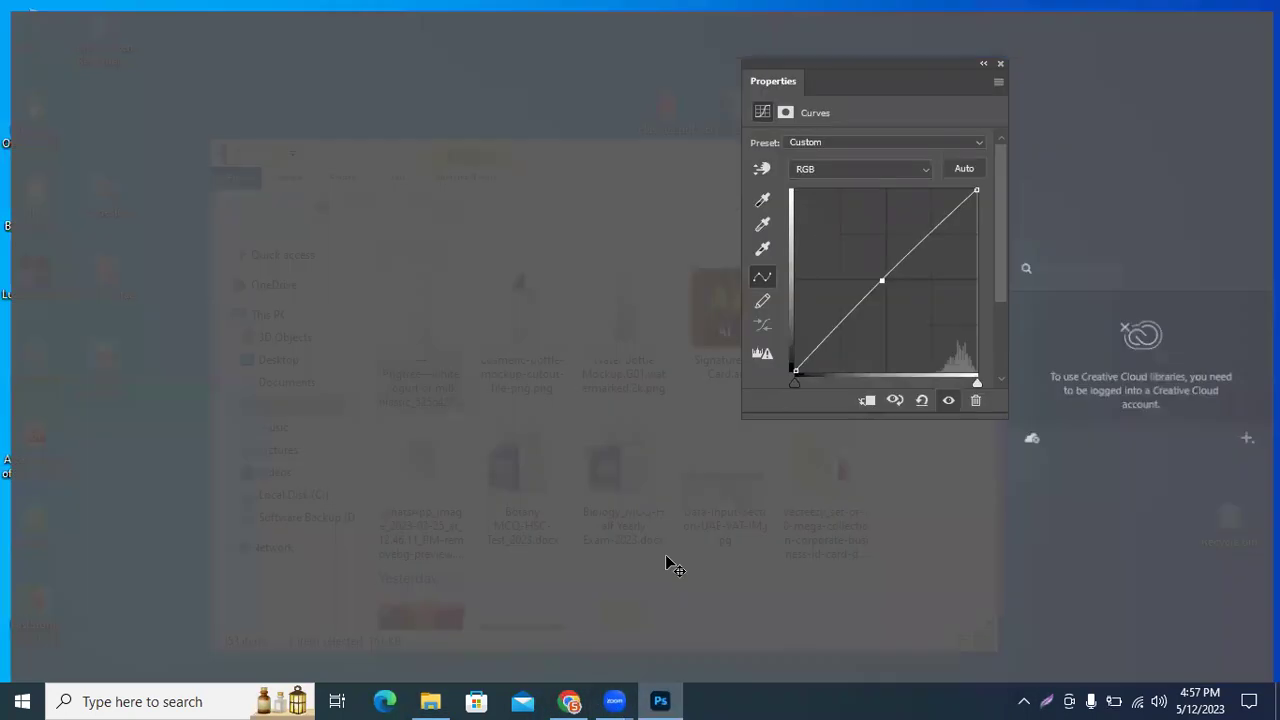
left_click(567, 271)
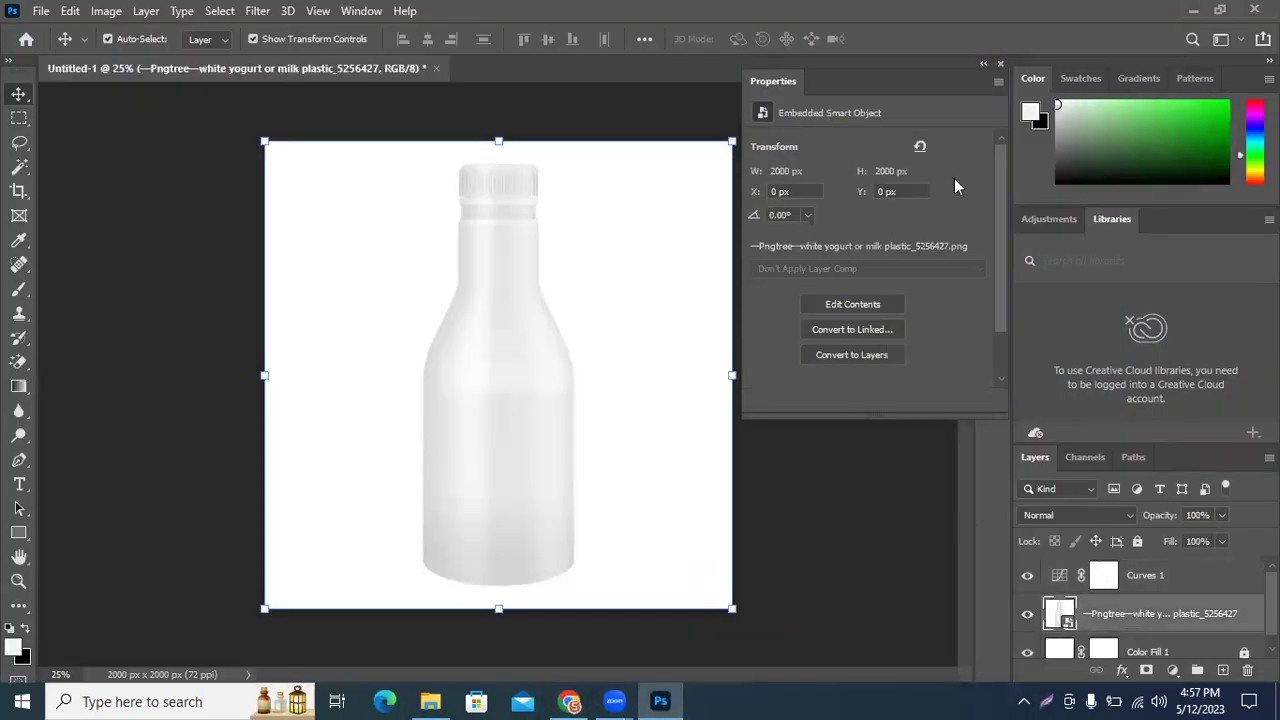
left_click_drag(1145, 576, 1246, 670)
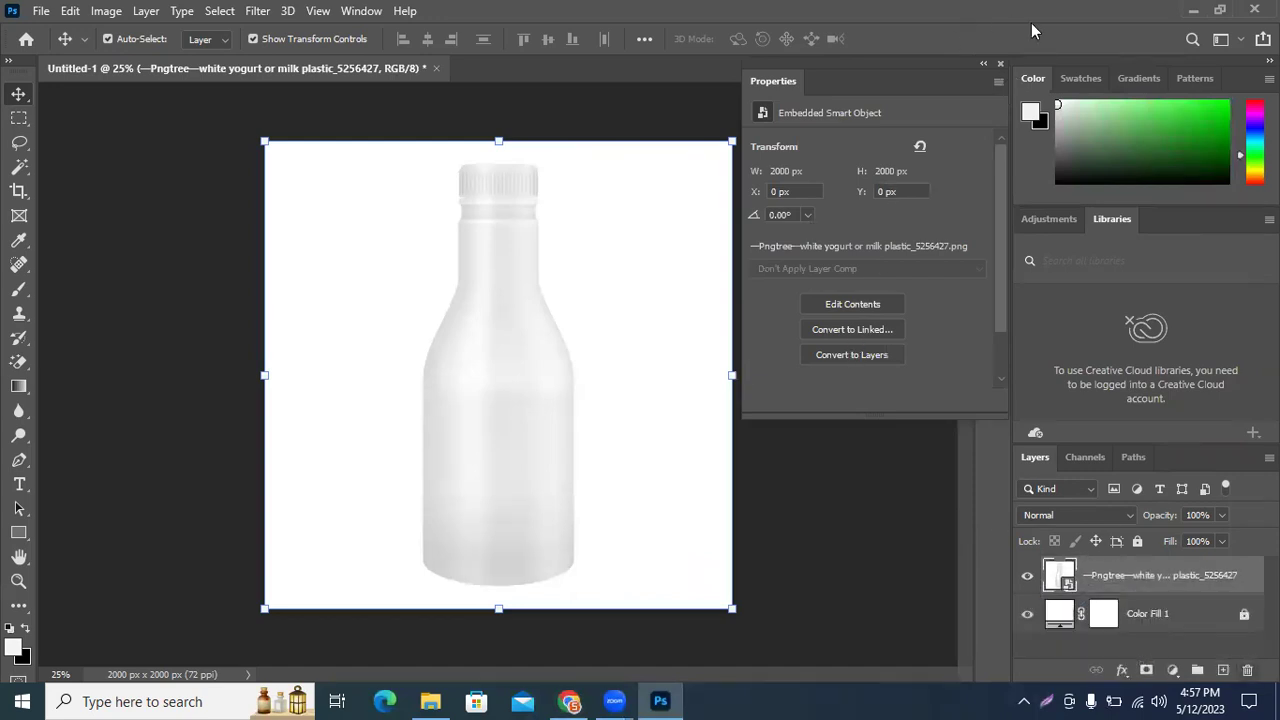
left_click(1003, 57)
Step: Rasterize the Pngtree white bottle smart object into a regular pixel layer
left_click(866, 594)
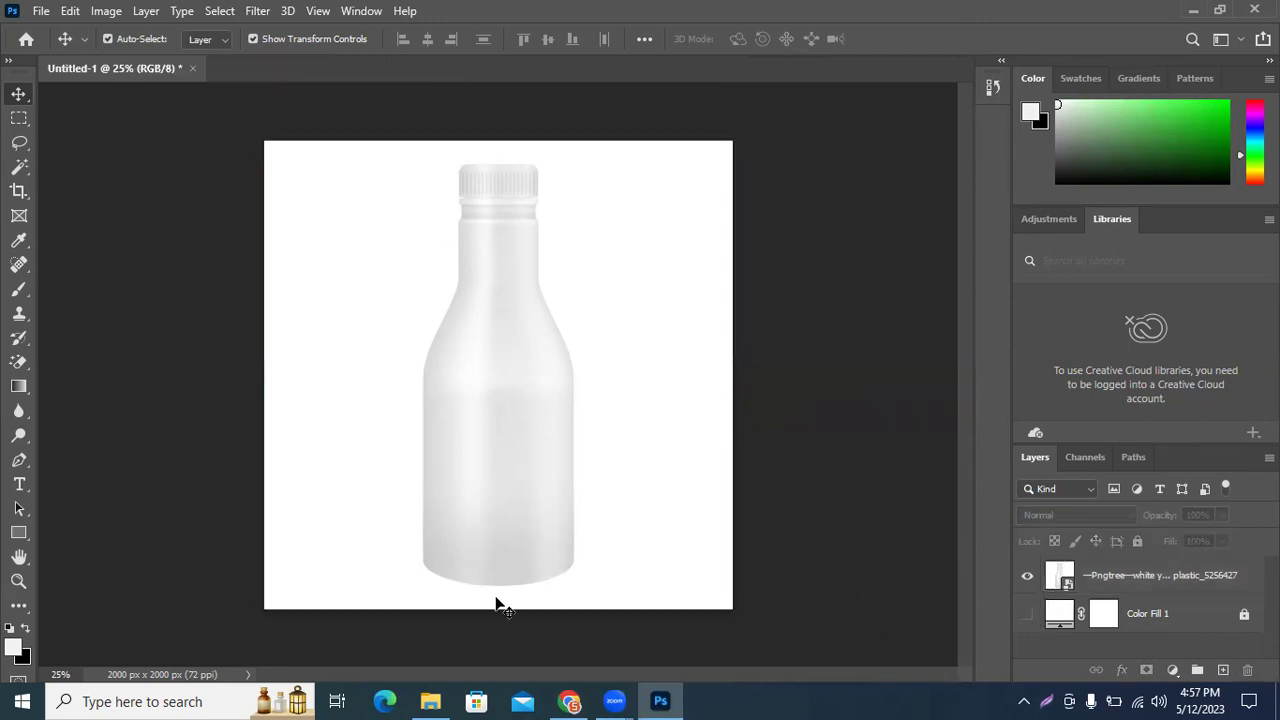
left_click(1112, 590)
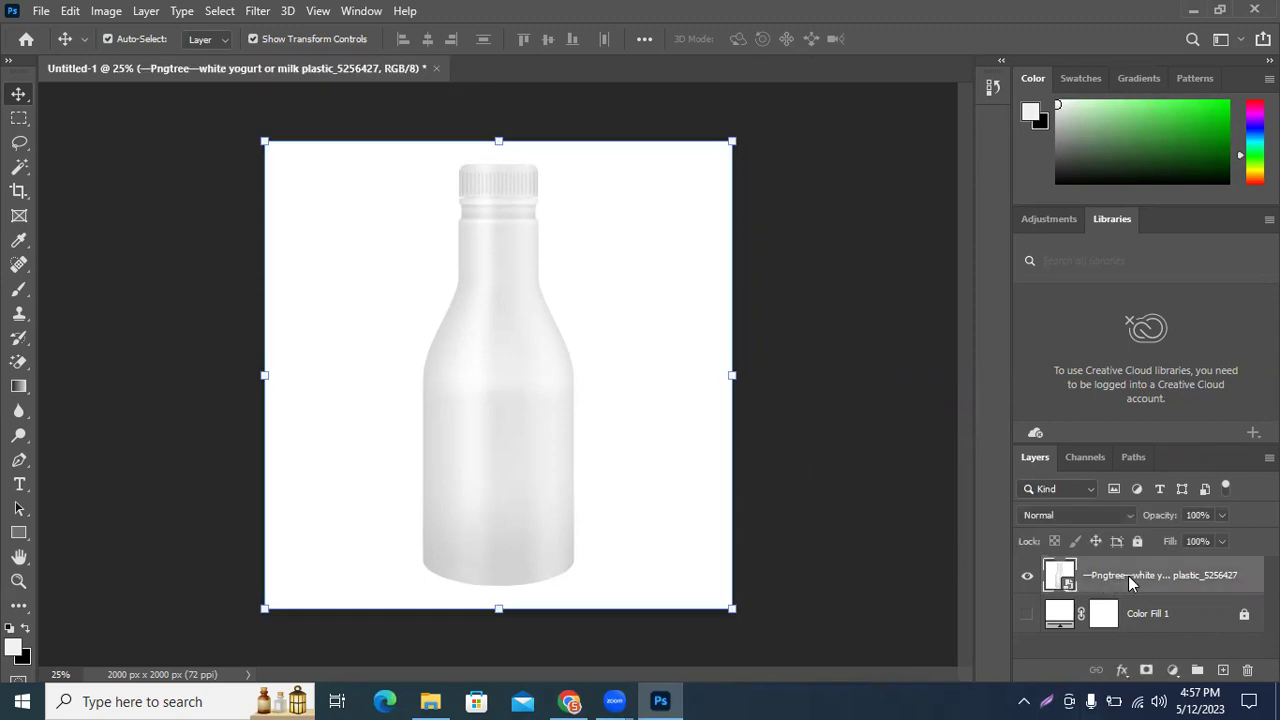
right_click(1128, 575)
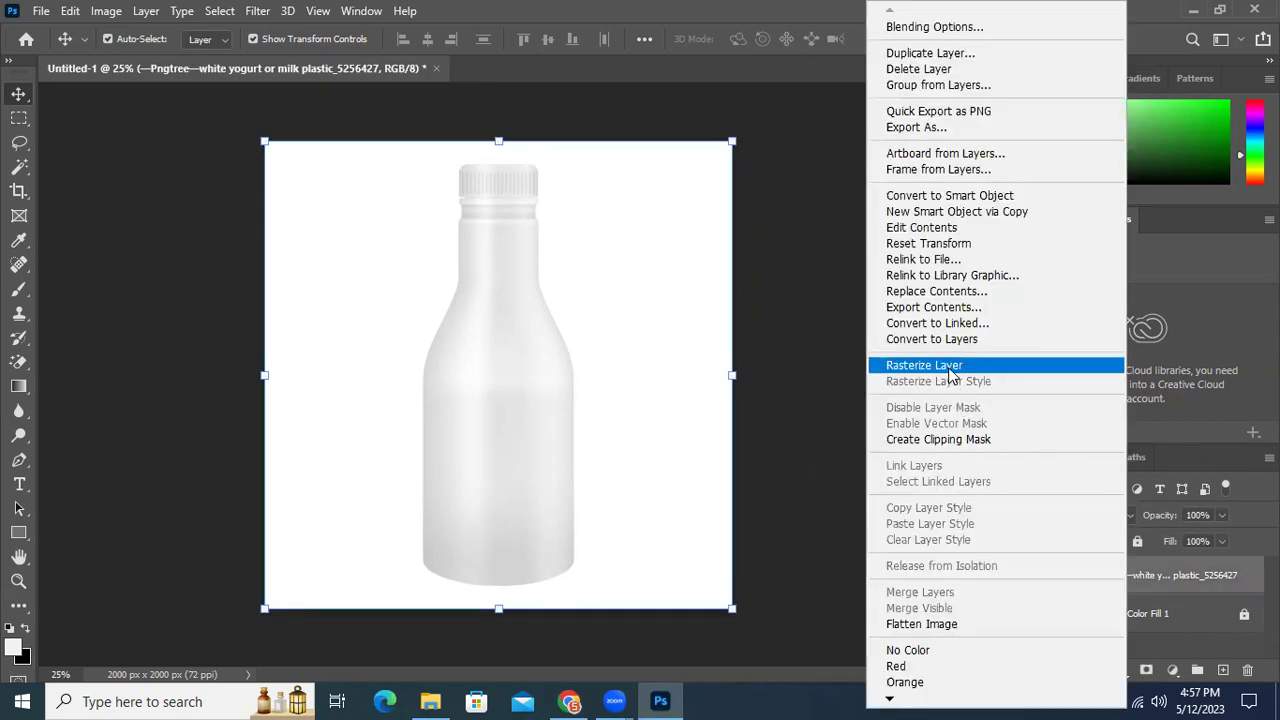
left_click(950, 366)
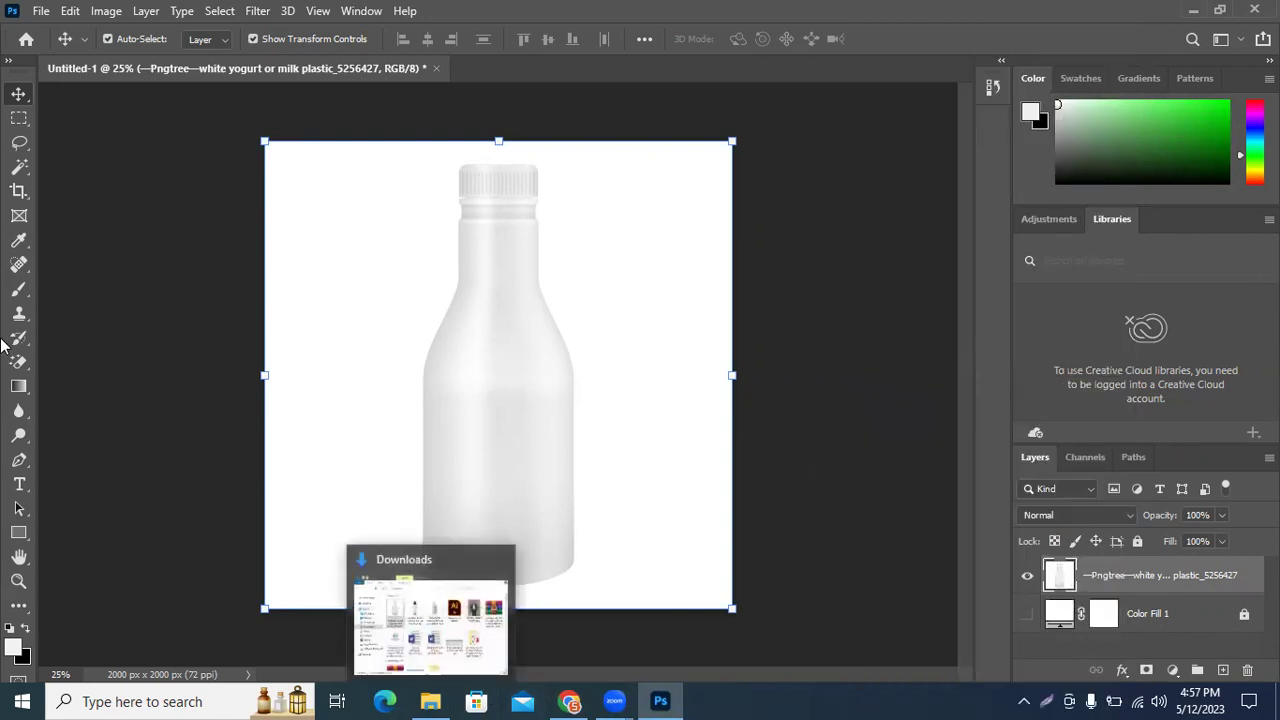
left_click(20, 368)
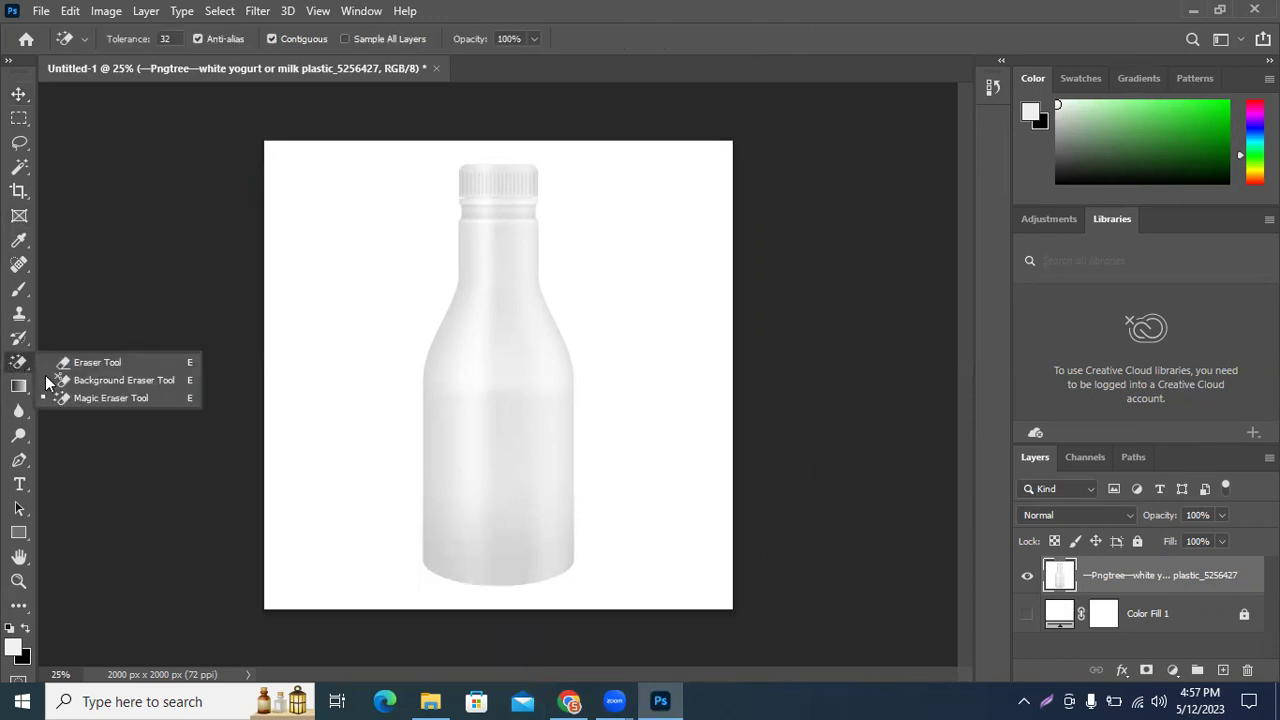
Step: Select the whole bottle with Quick Selection and copy it onto its own Layer 1
left_click(83, 398)
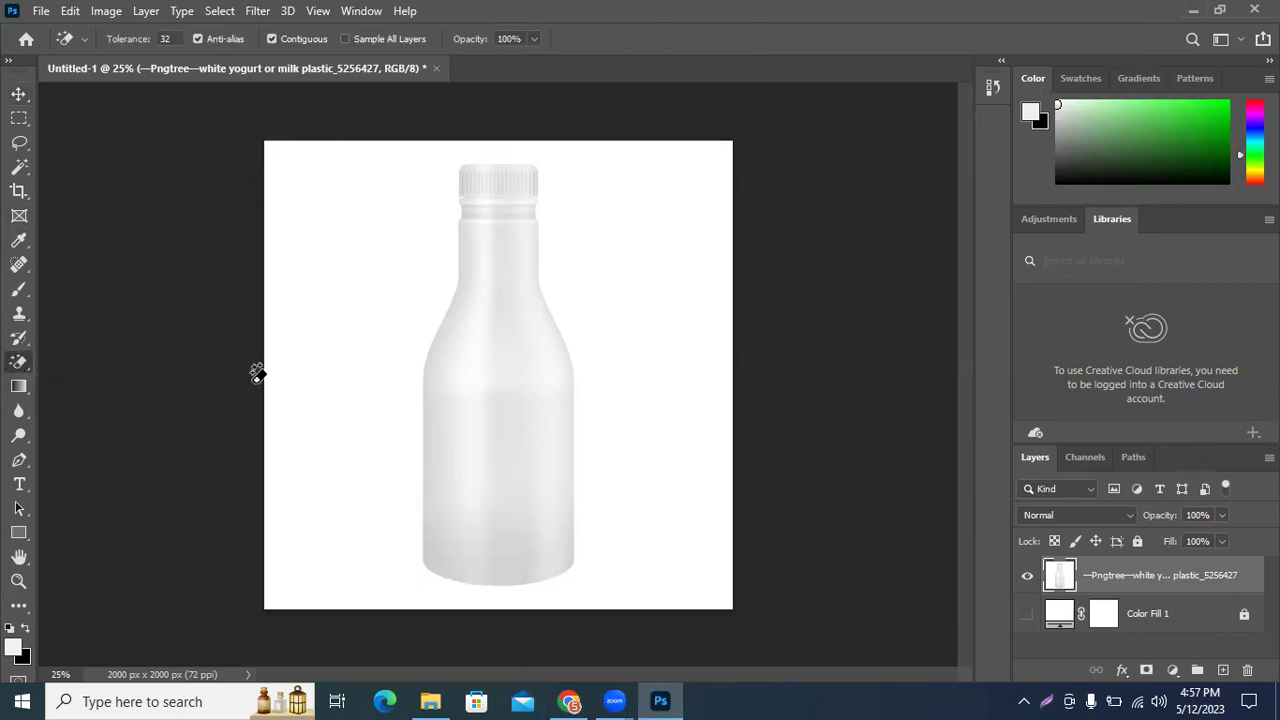
left_click(333, 297)
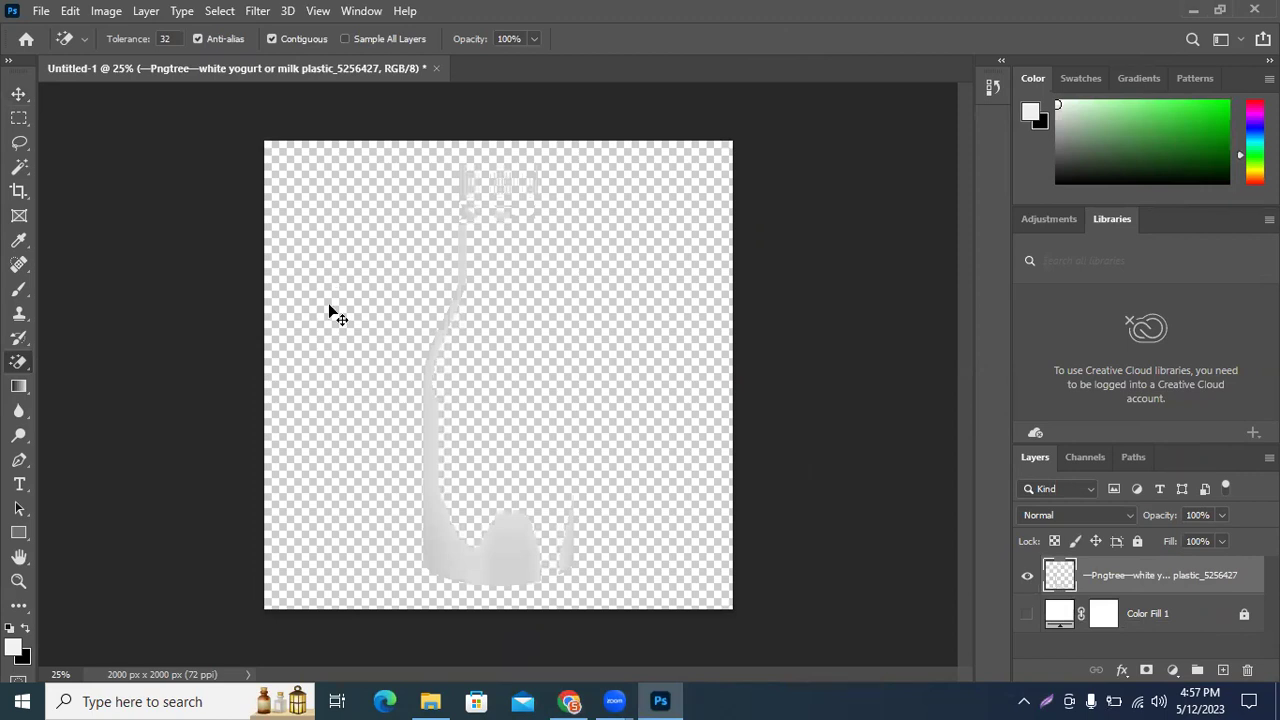
key("ctrl+z")
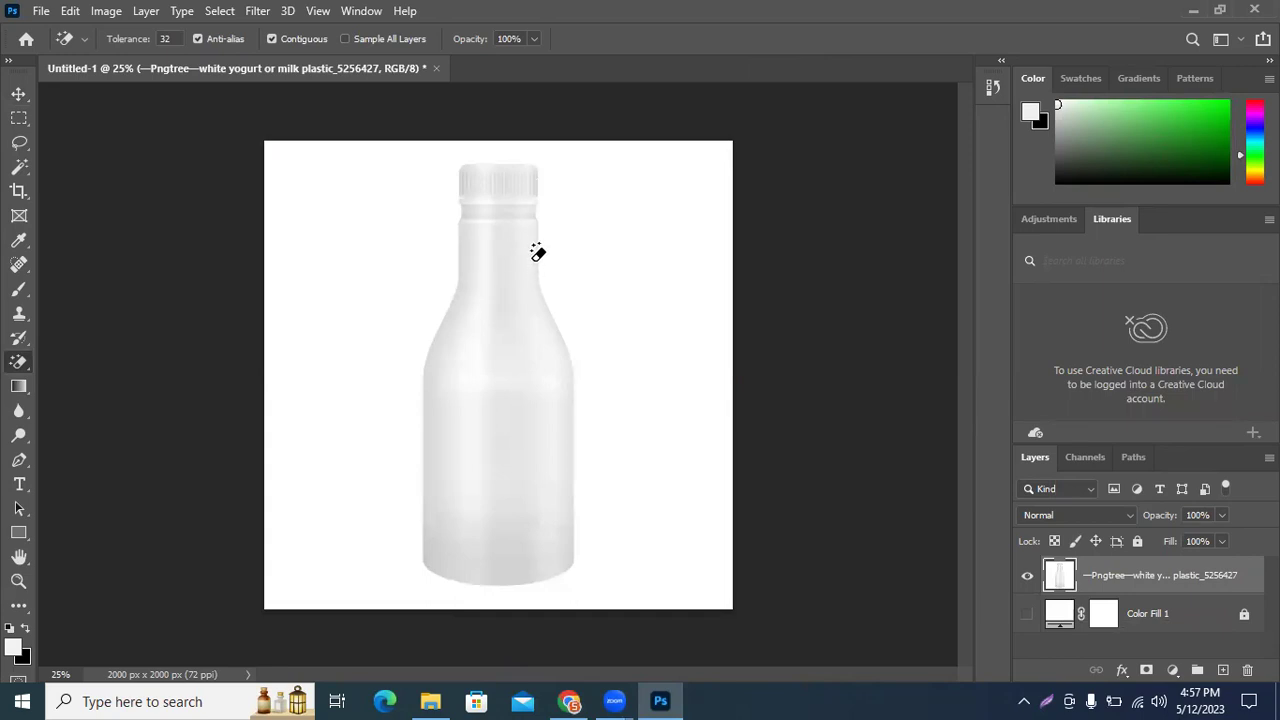
right_click(16, 144)
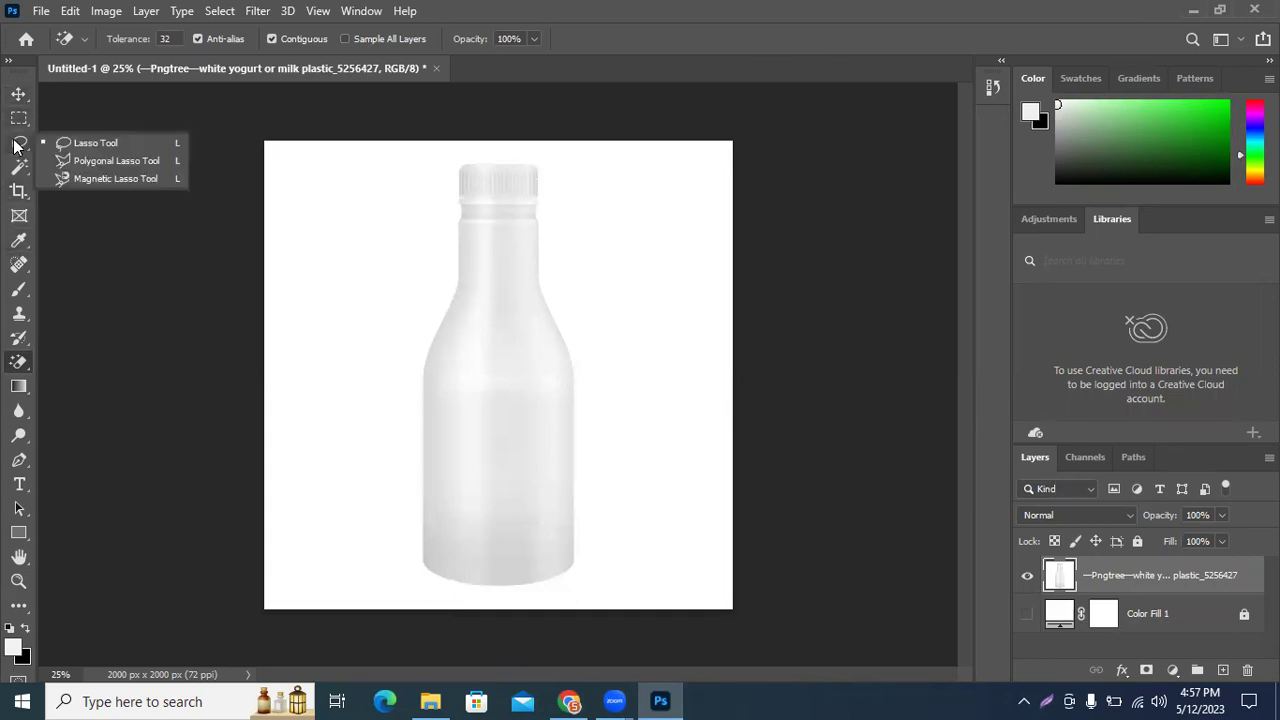
left_click(18, 191)
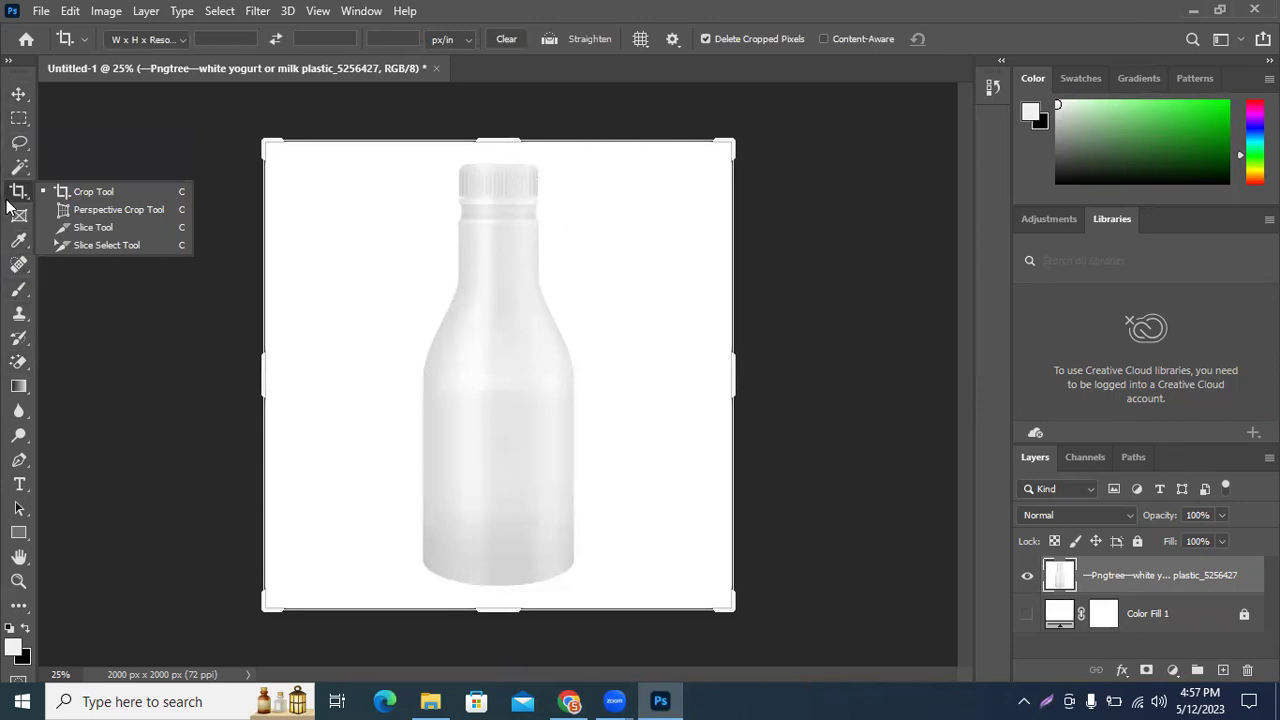
left_click(21, 130)
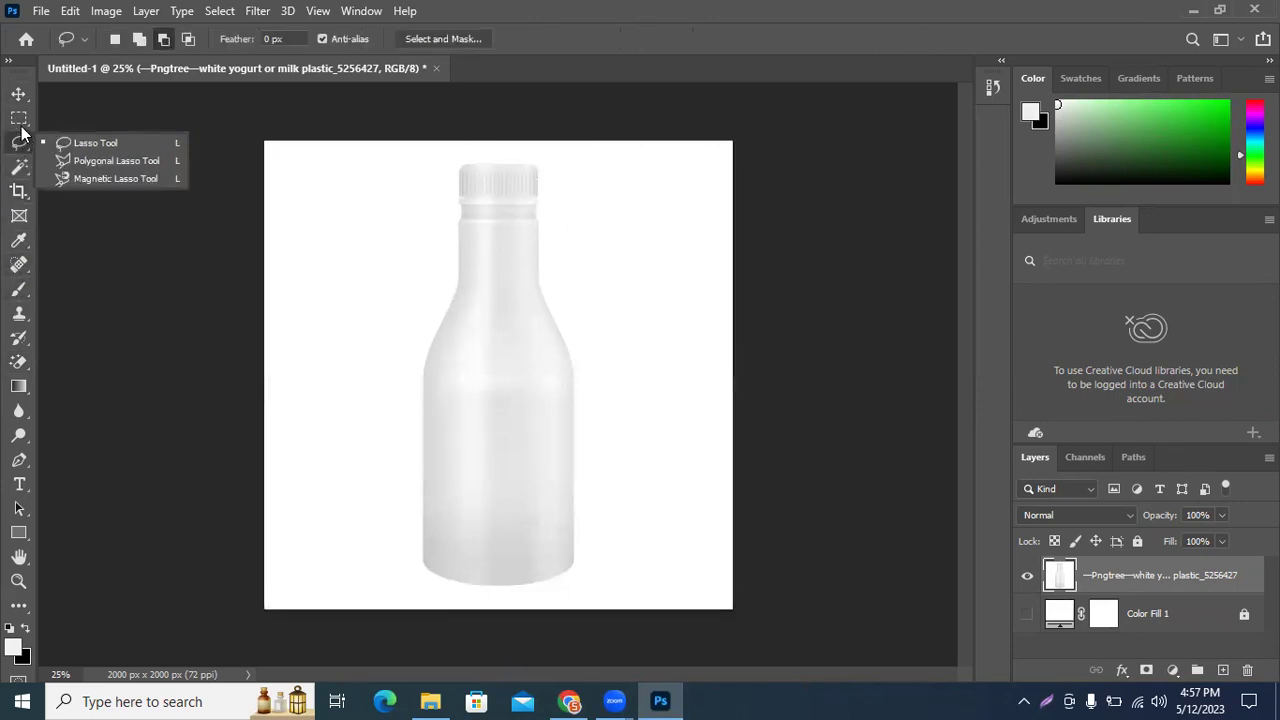
left_click(18, 118)
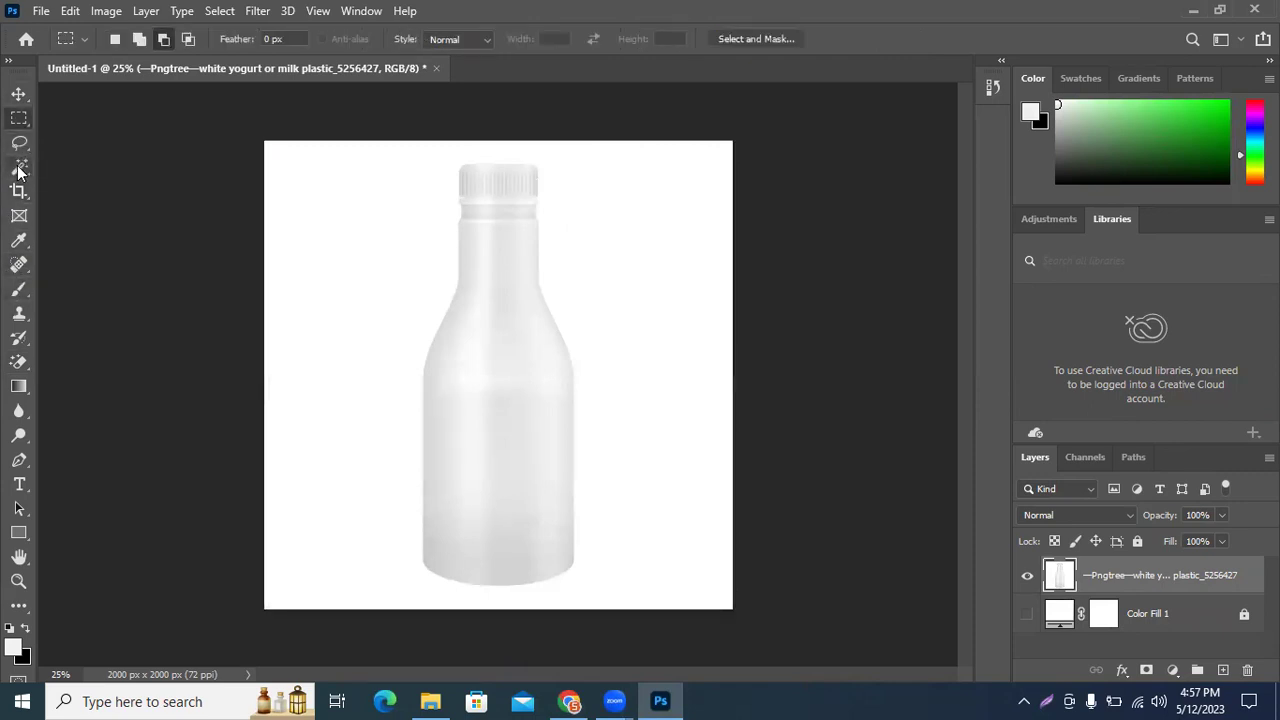
left_click(18, 168)
left_click(85, 187)
left_click_drag(498, 363, 503, 491)
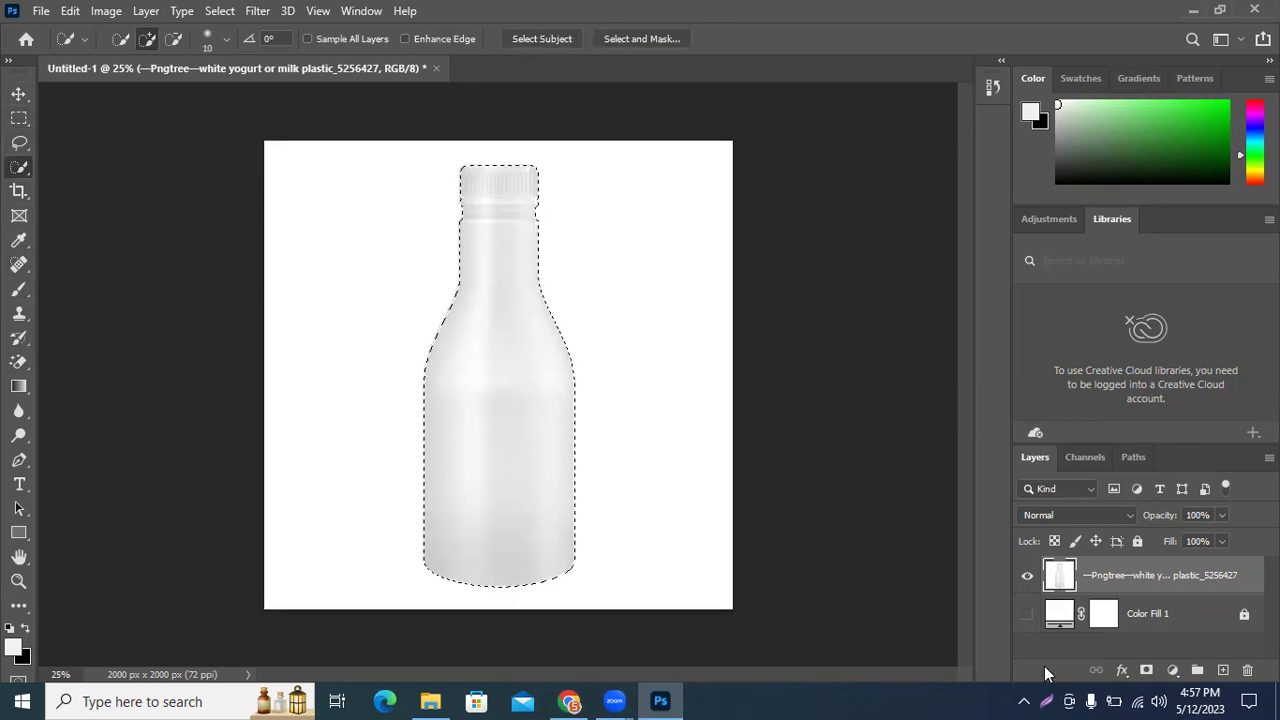
key("ctrl+j")
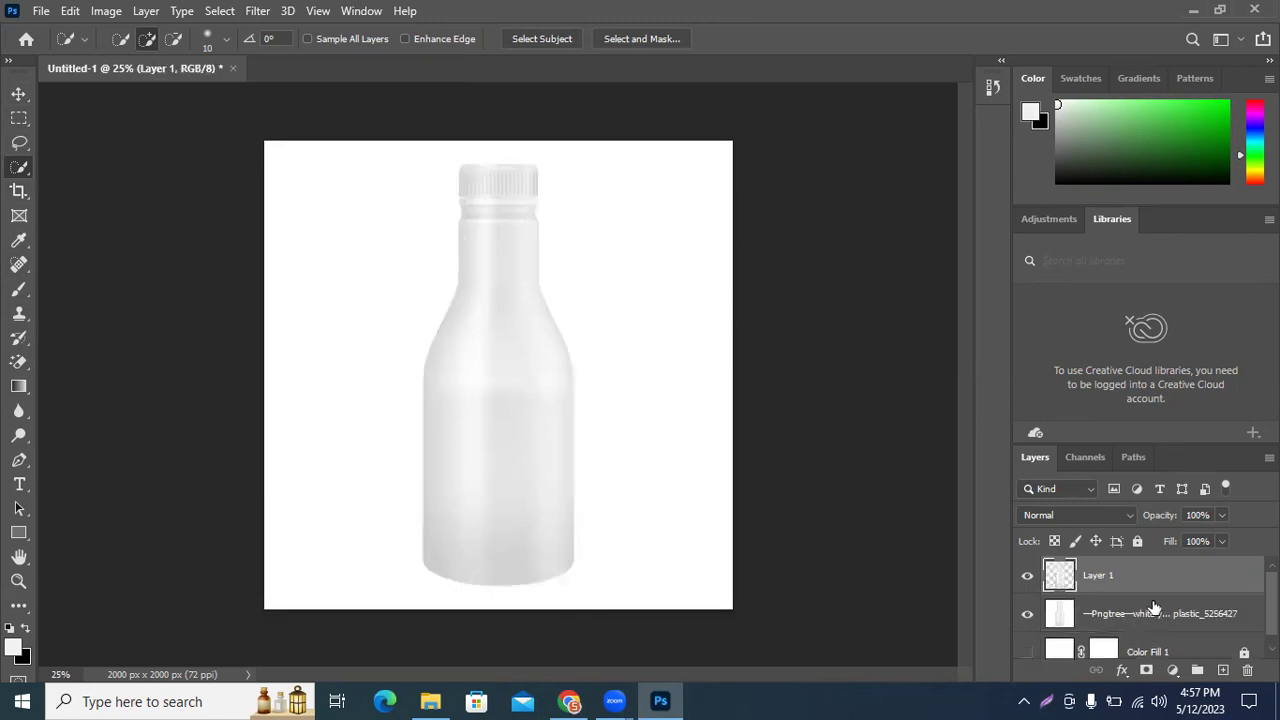
Step: Delete the original Pngtree bottle layer and show the white Color Fill 1 background
left_click_drag(1155, 613, 1247, 670)
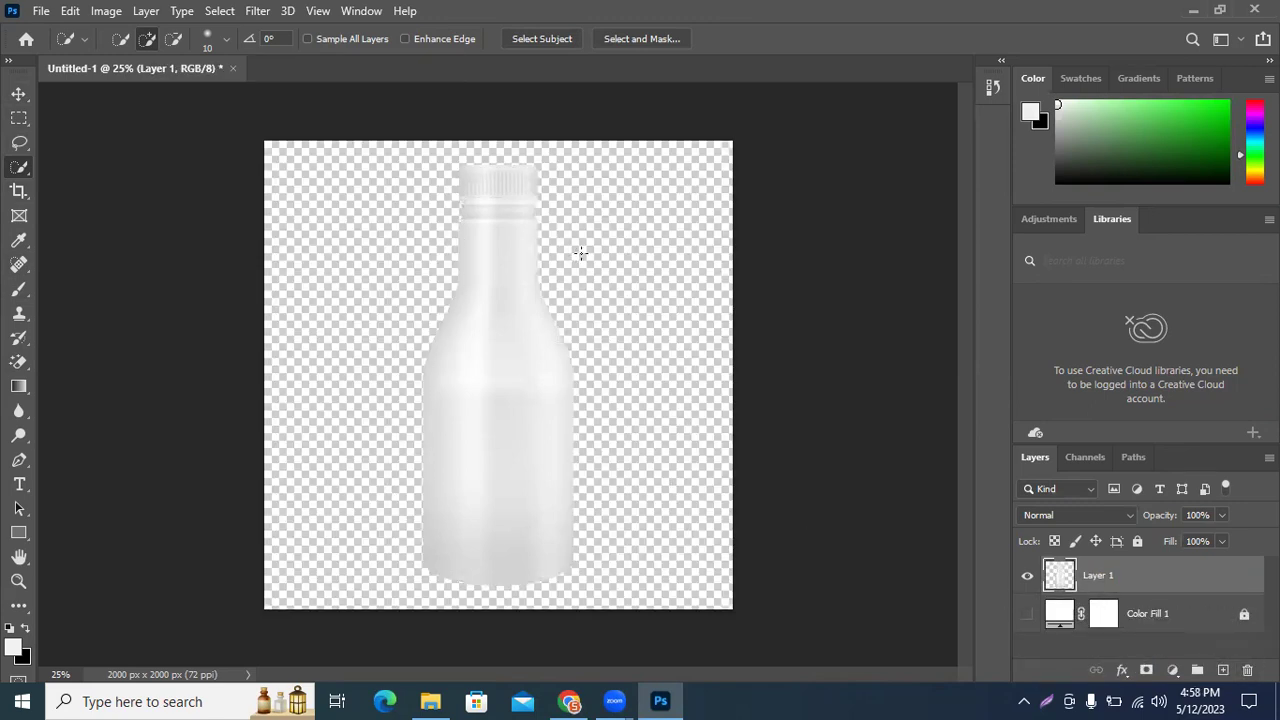
left_click(18, 93)
left_click(1027, 613)
left_click(878, 484)
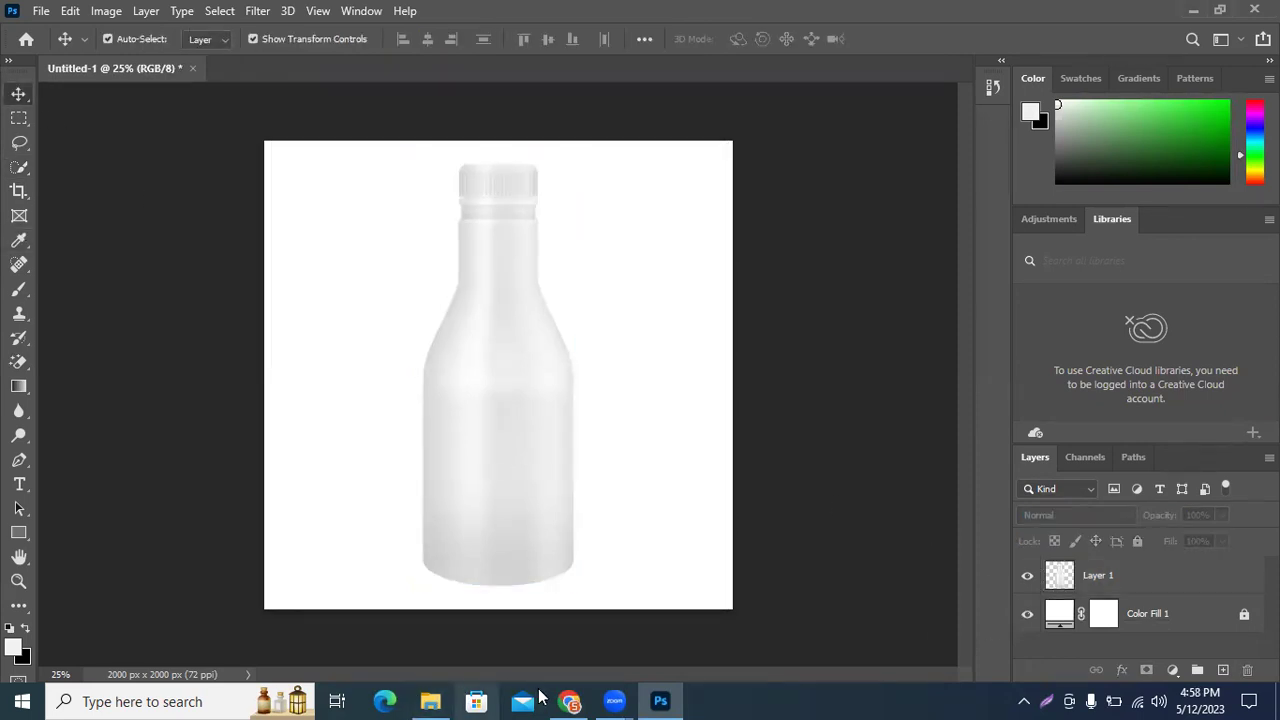
Step: Search Google Images for 'bottle label design png'
left_click(569, 701)
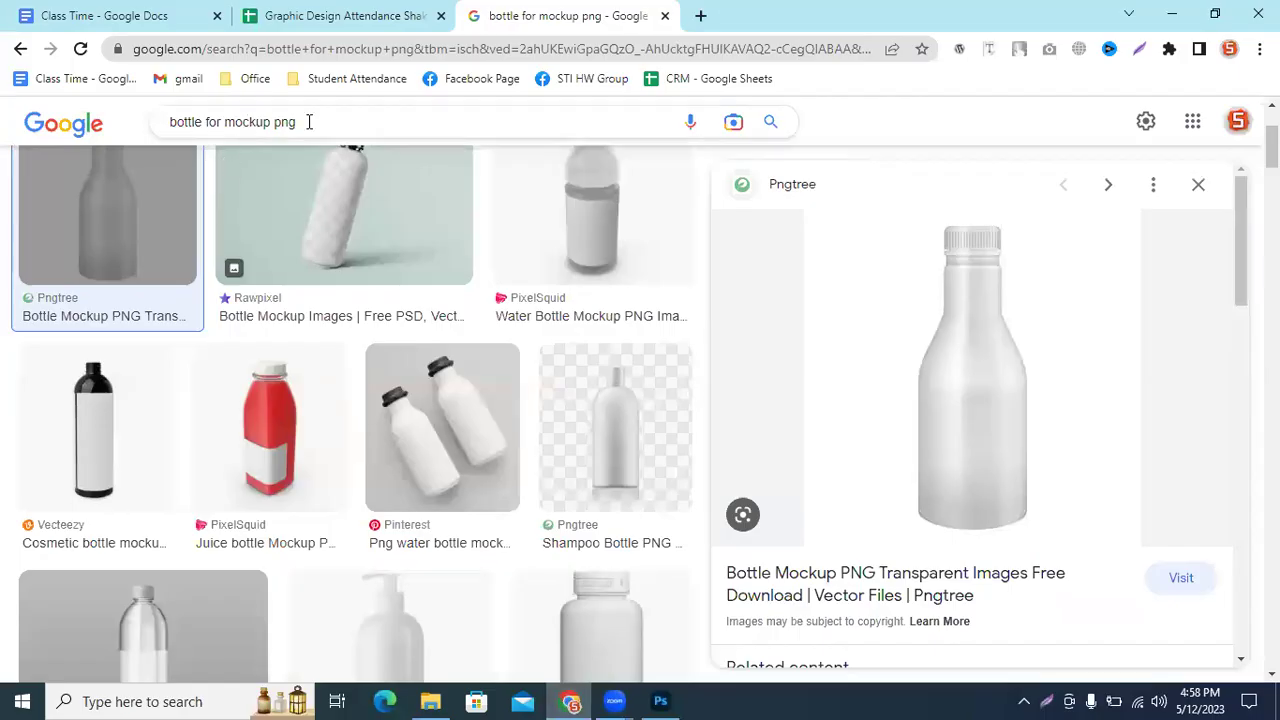
left_click_drag(309, 121, 108, 130)
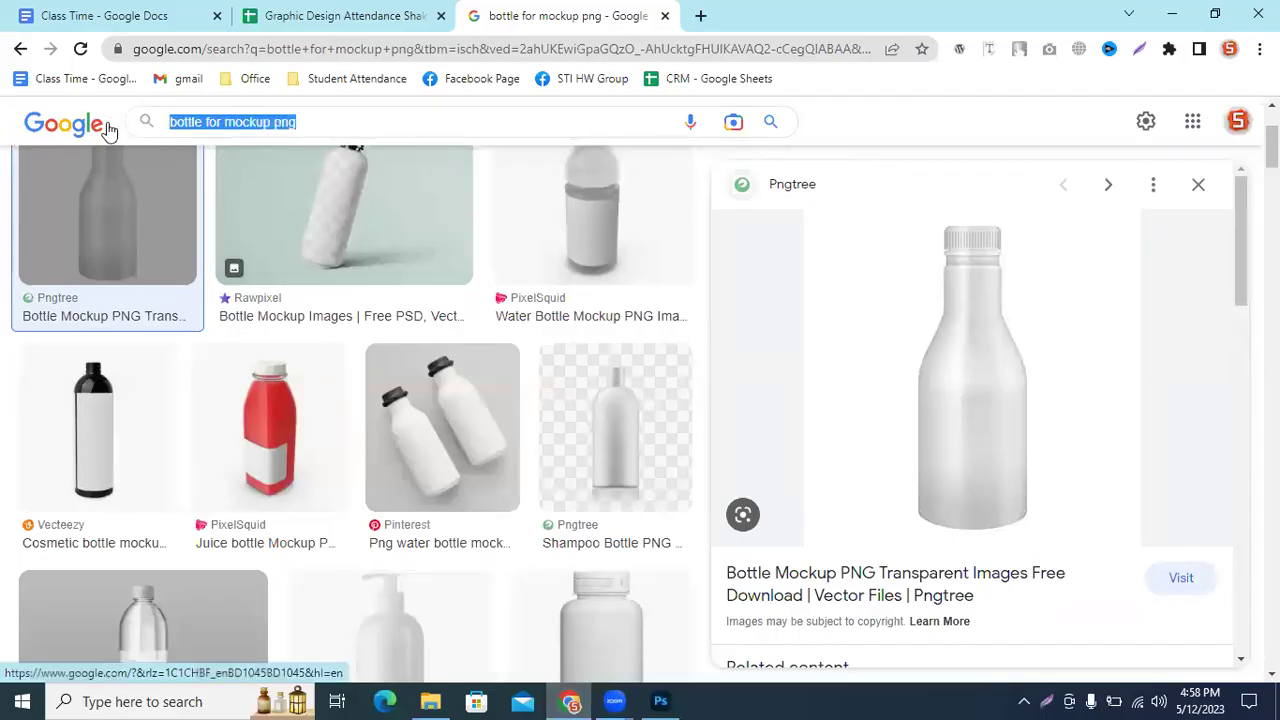
type("boo")
key("BackSpace")
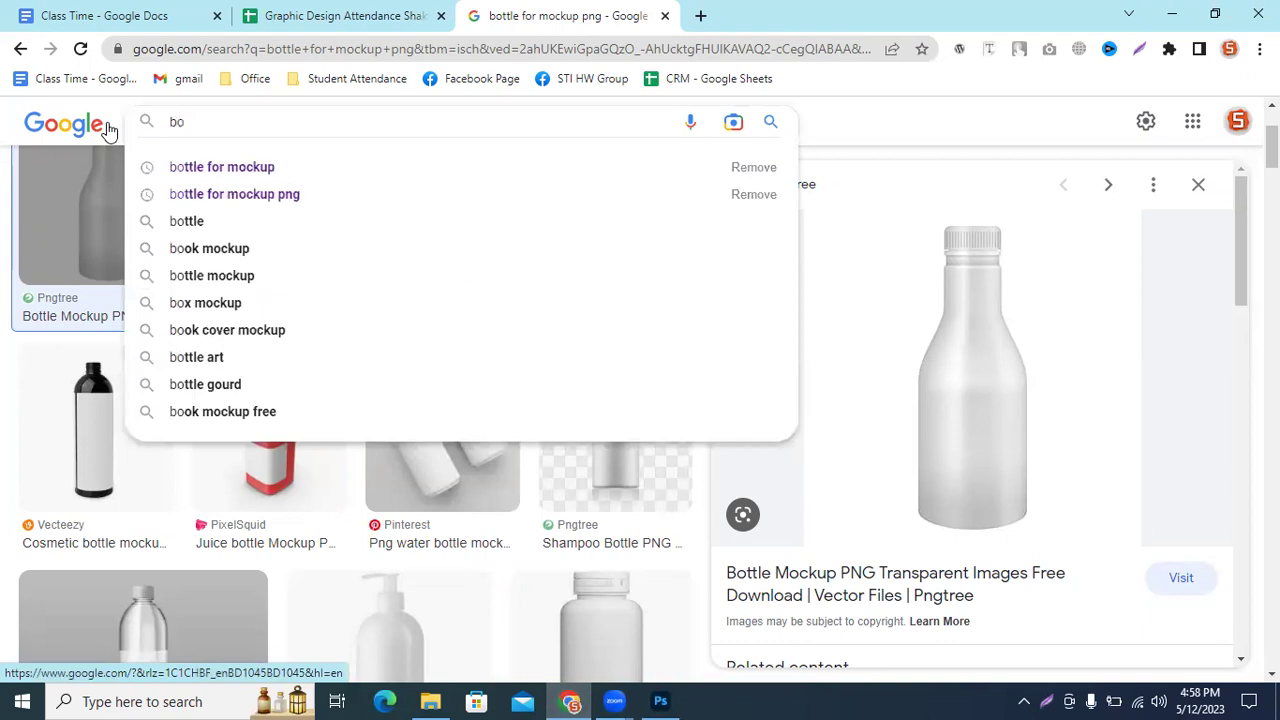
type("ttle label")
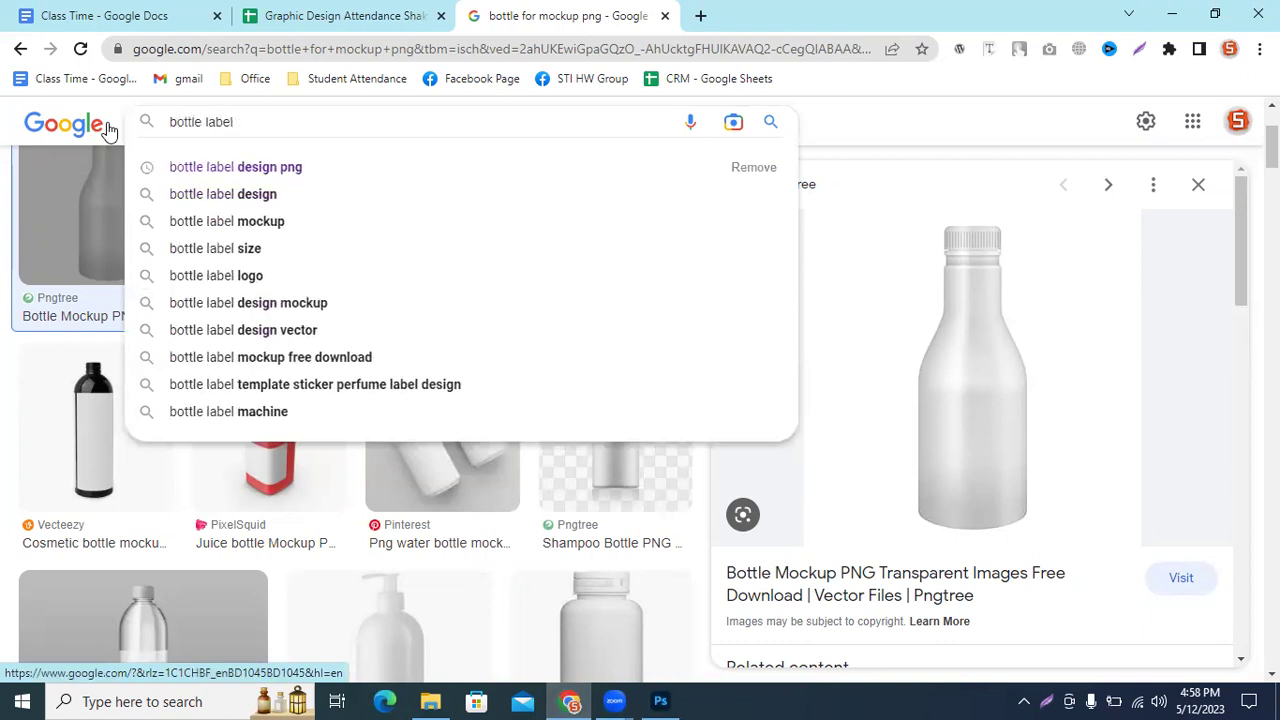
key("Down")
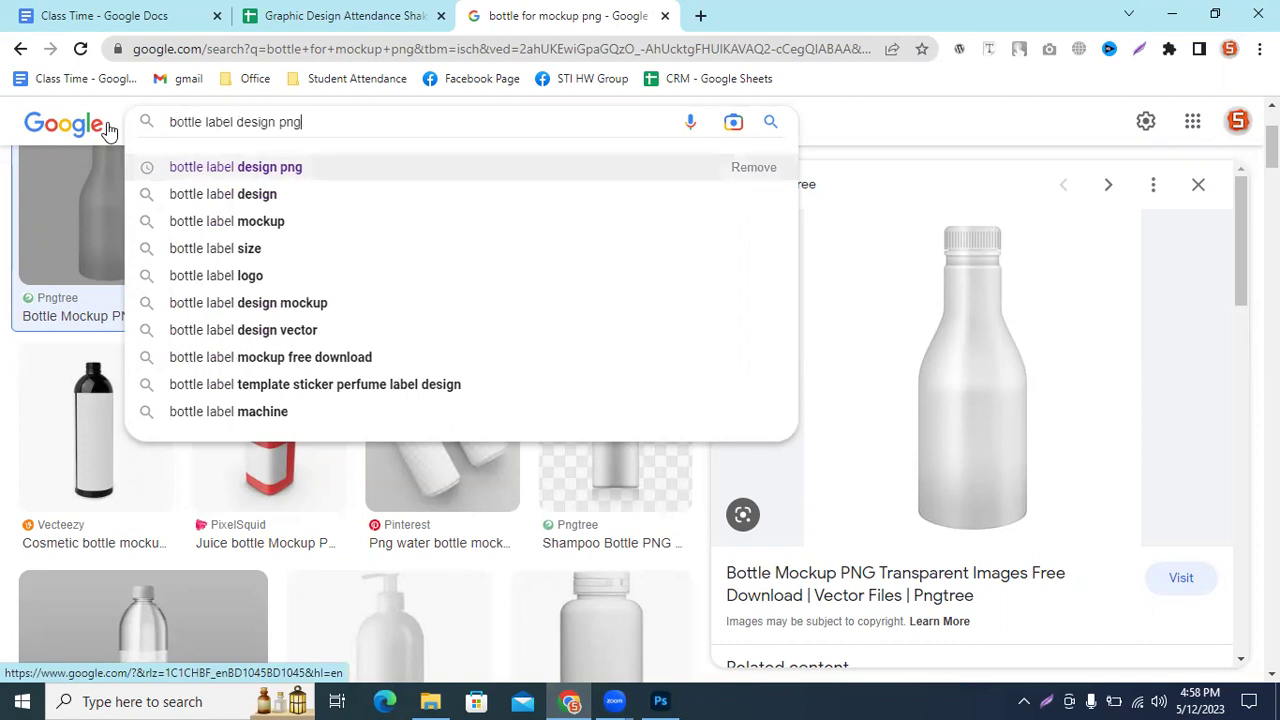
key("Return")
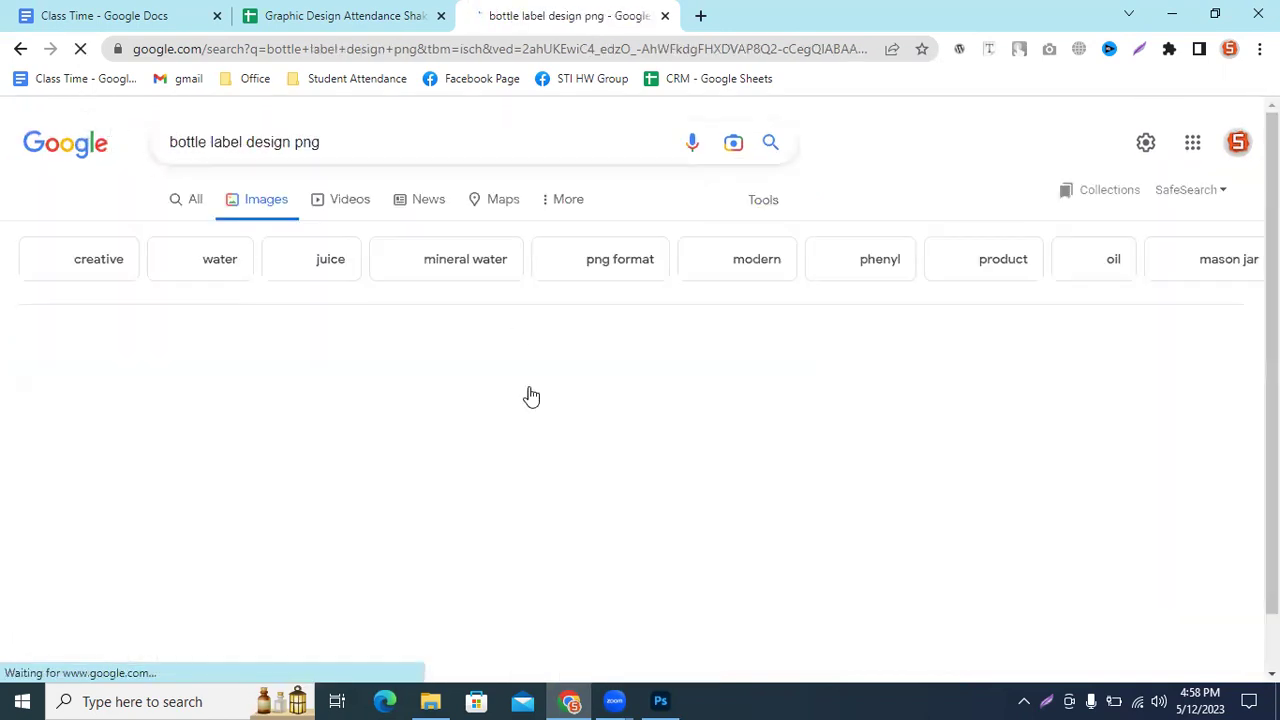
scroll(548, 443, "down", 1)
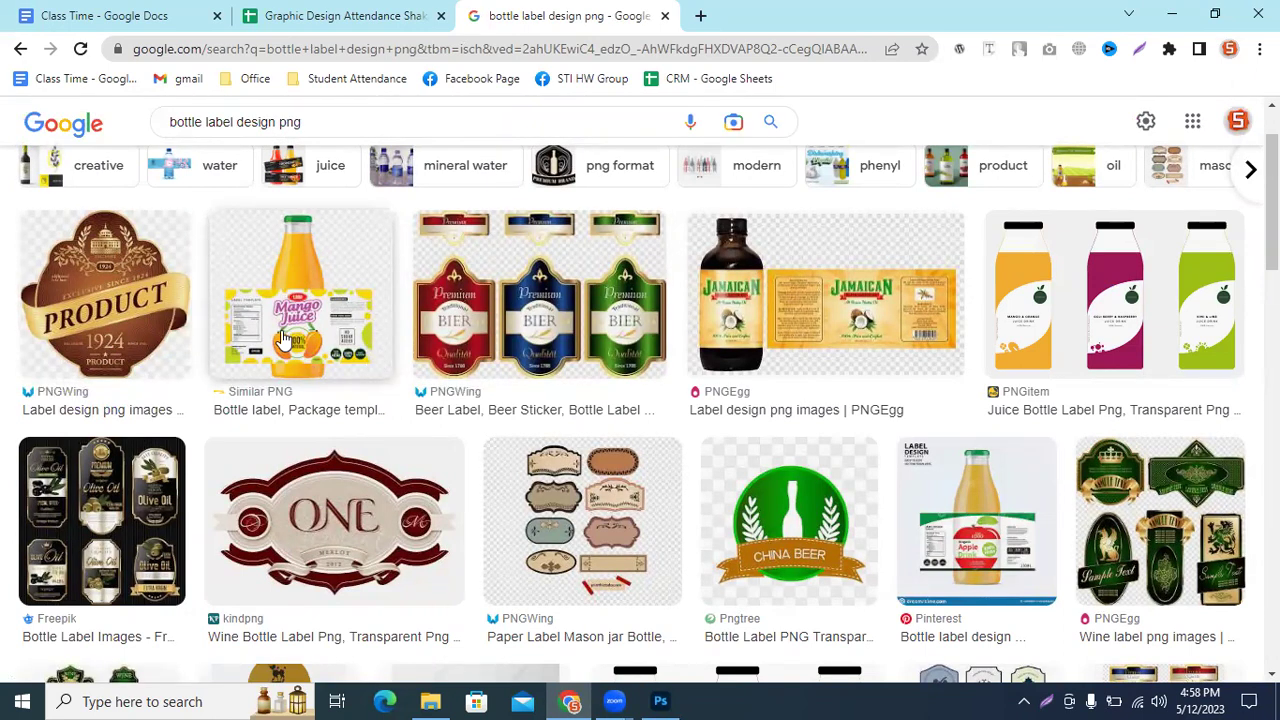
Step: Copy the Jamaican bottle label image and return to Photoshop
left_click(258, 366)
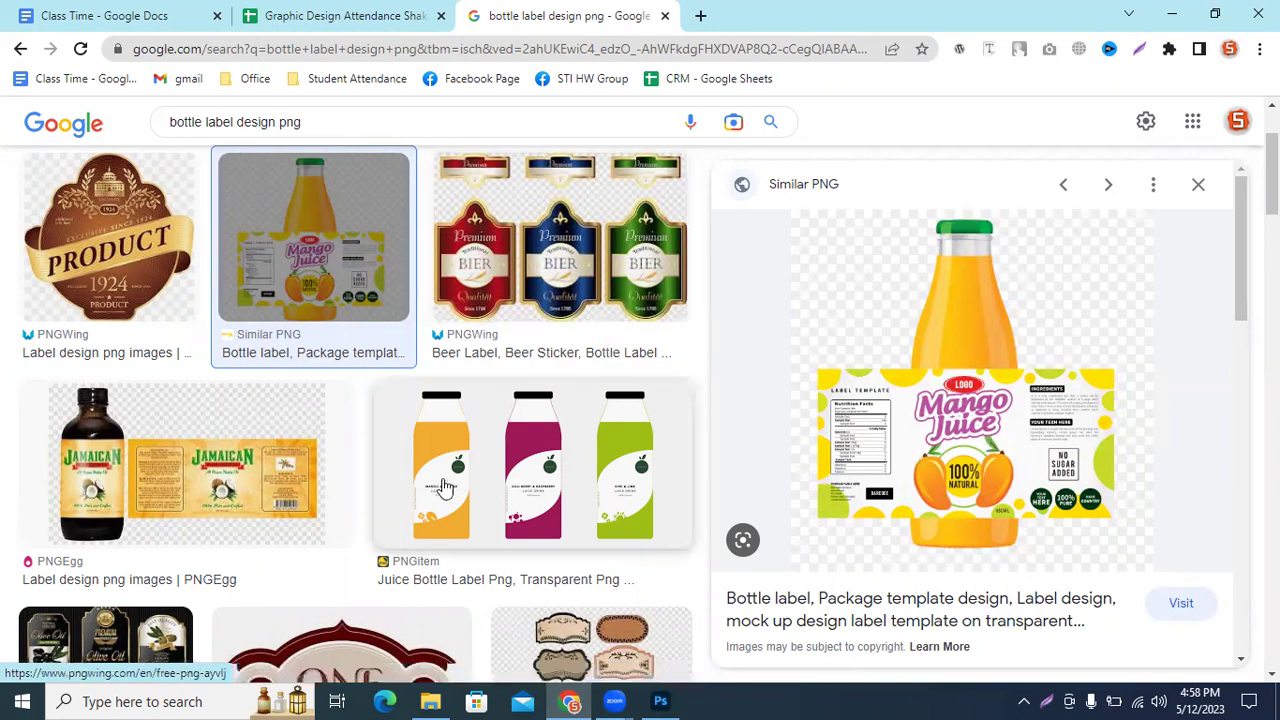
left_click(294, 520)
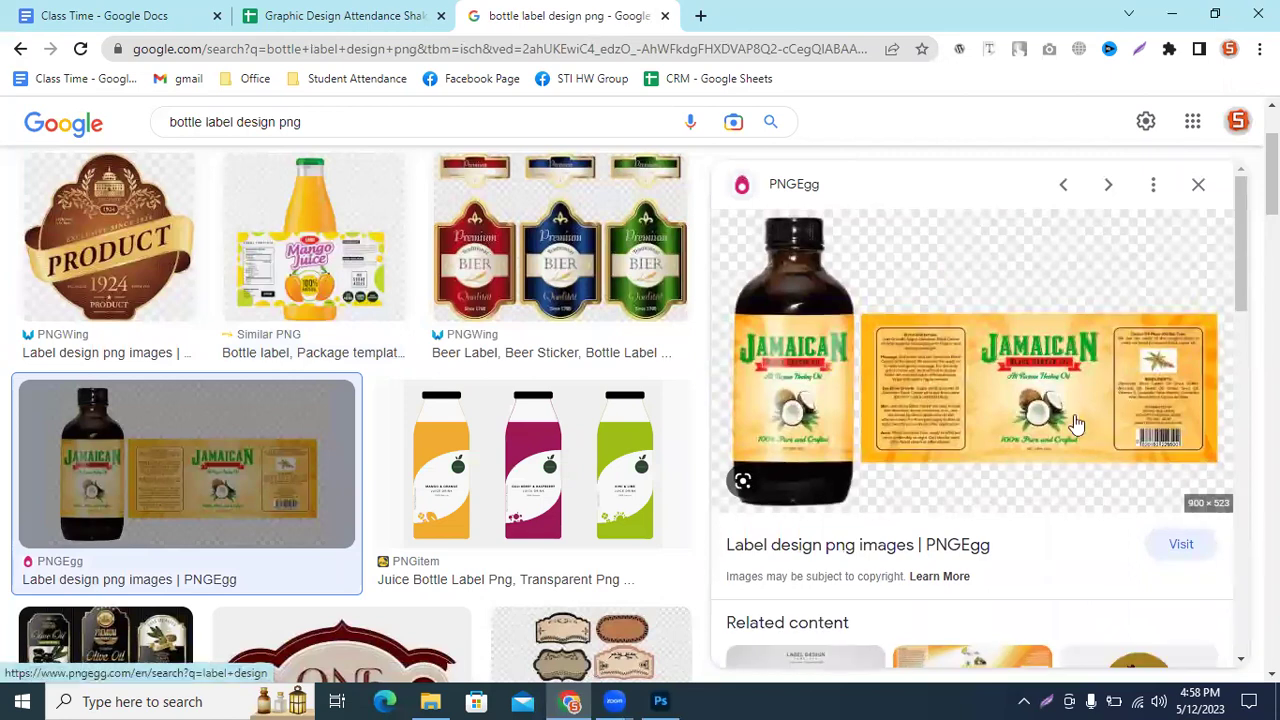
right_click(1070, 420)
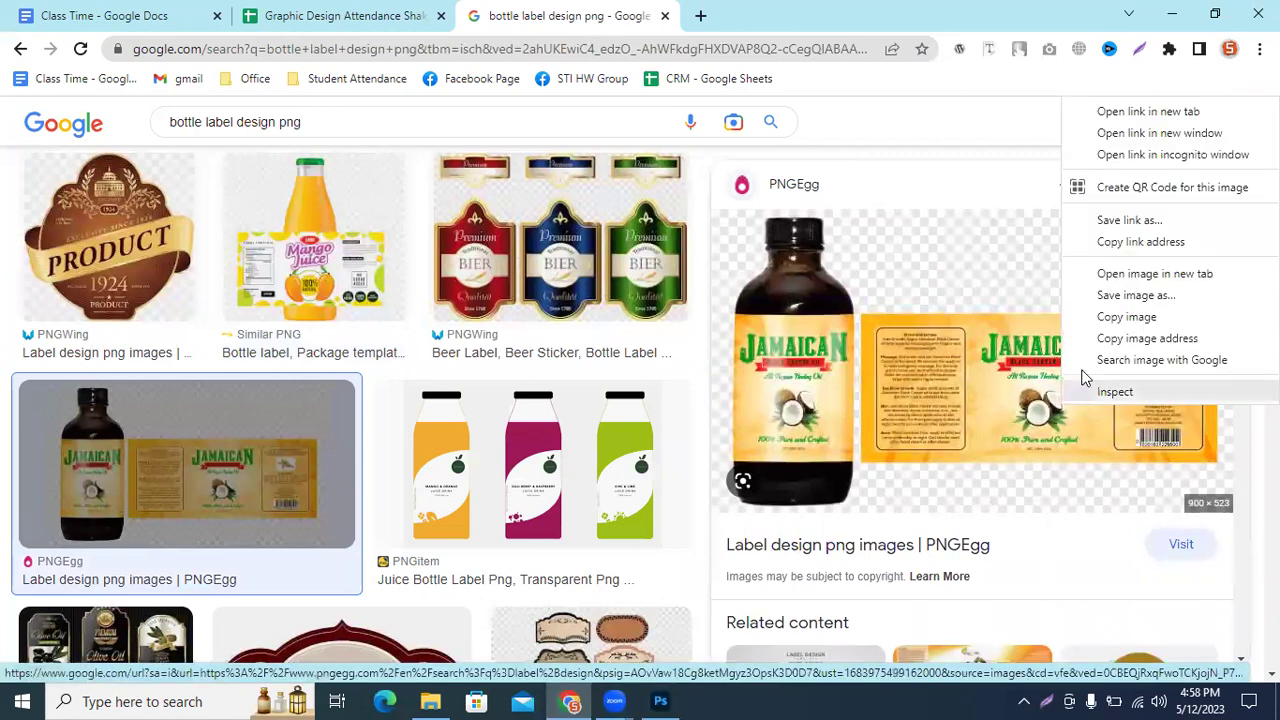
left_click(1126, 317)
left_click(660, 701)
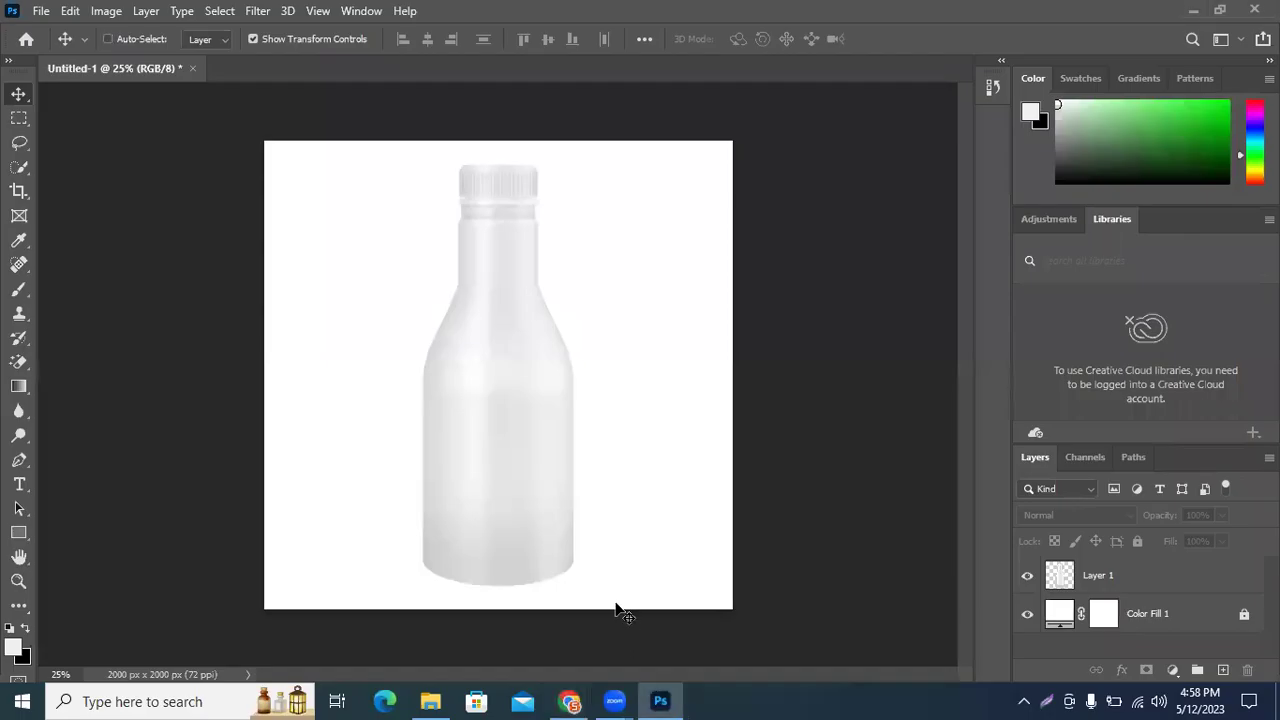
Step: Paste the label image, copy just the flat label strip to a new layer, and delete the pasted layer
key("ctrl+v")
left_click(19, 118)
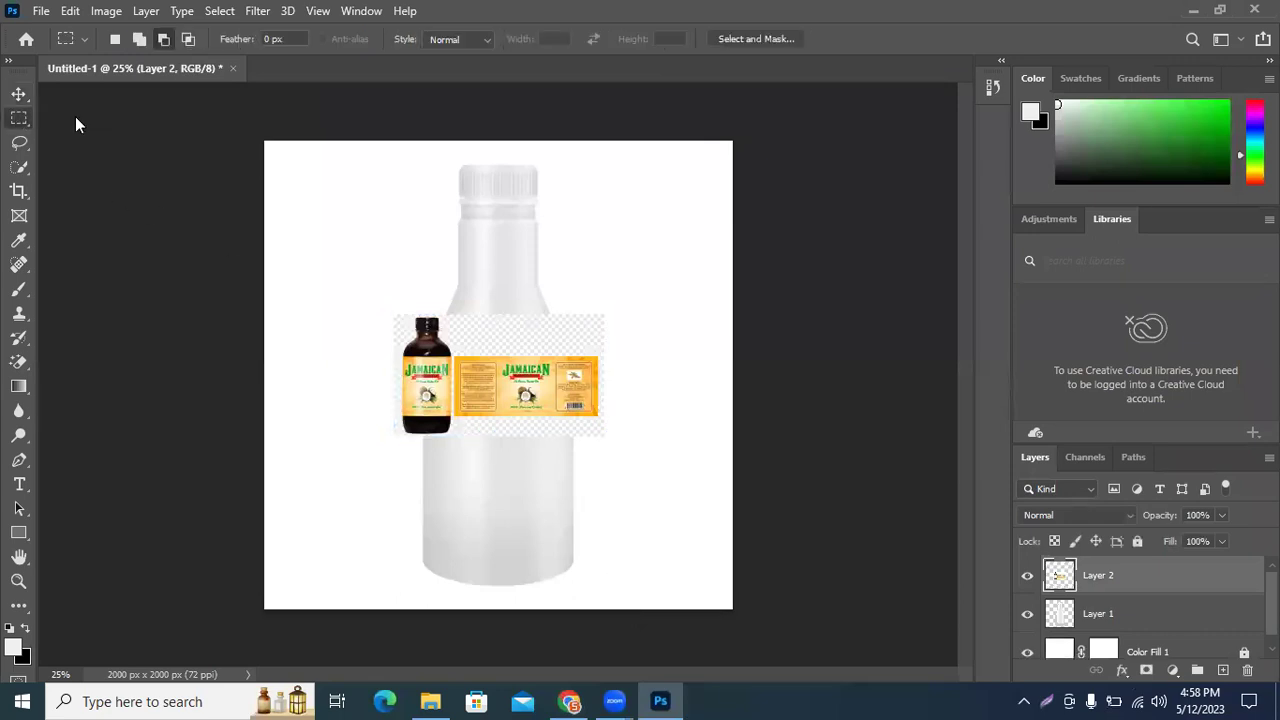
scroll(366, 337, "up", 5)
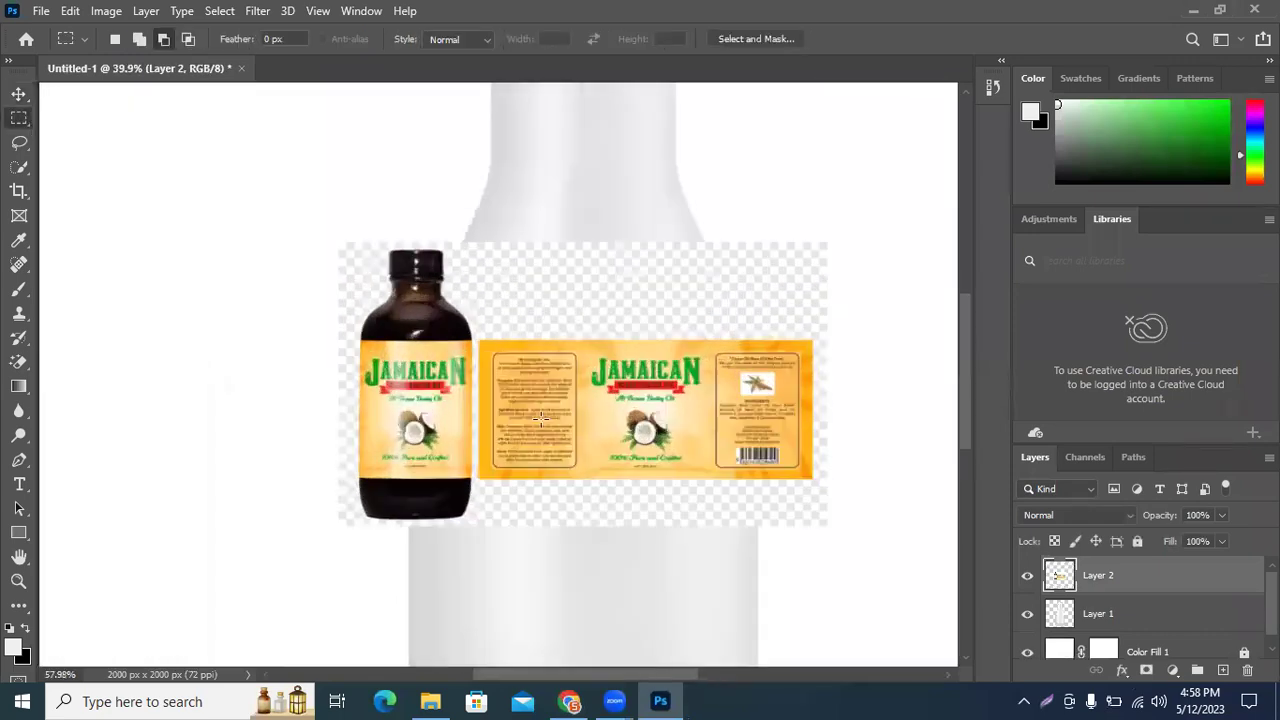
left_click_drag(462, 316, 897, 496)
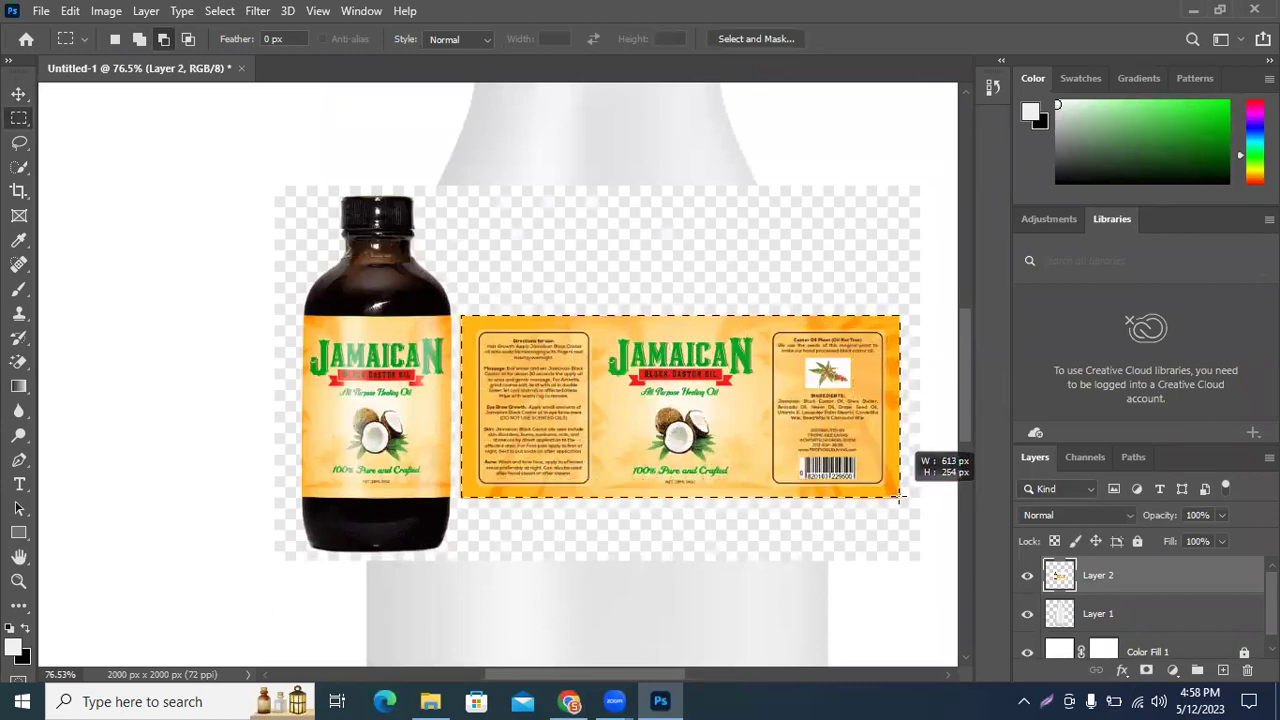
left_click_drag(897, 496, 900, 497)
key("ctrl+j")
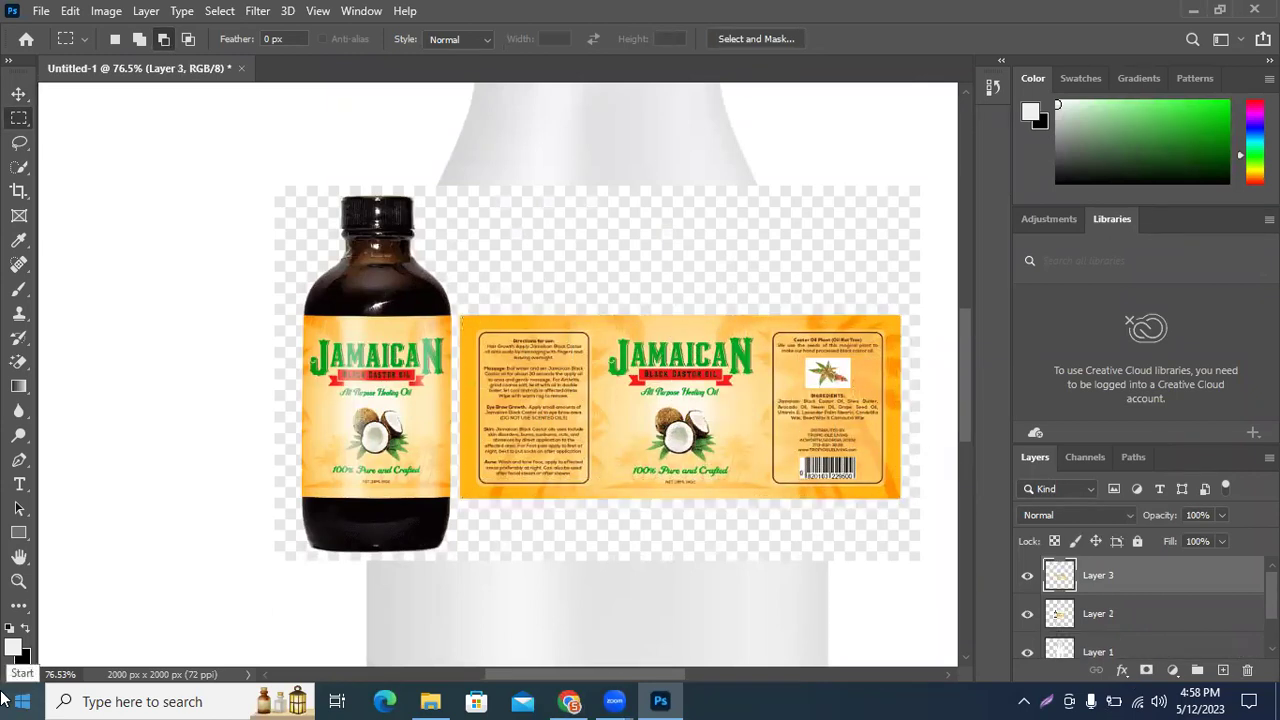
left_click(19, 93)
left_click(1128, 610)
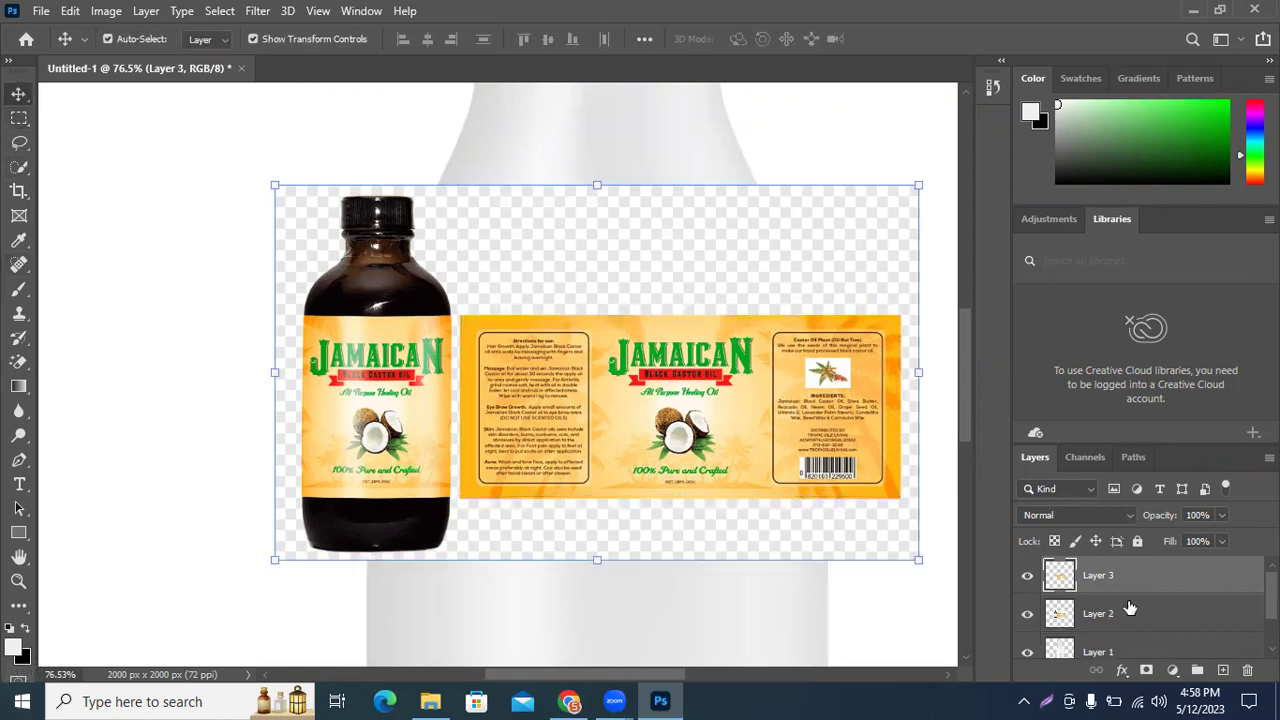
key("Delete")
Step: Move the label down onto the lower bottle and convert it to a smart object
scroll(750, 510, "down", 2)
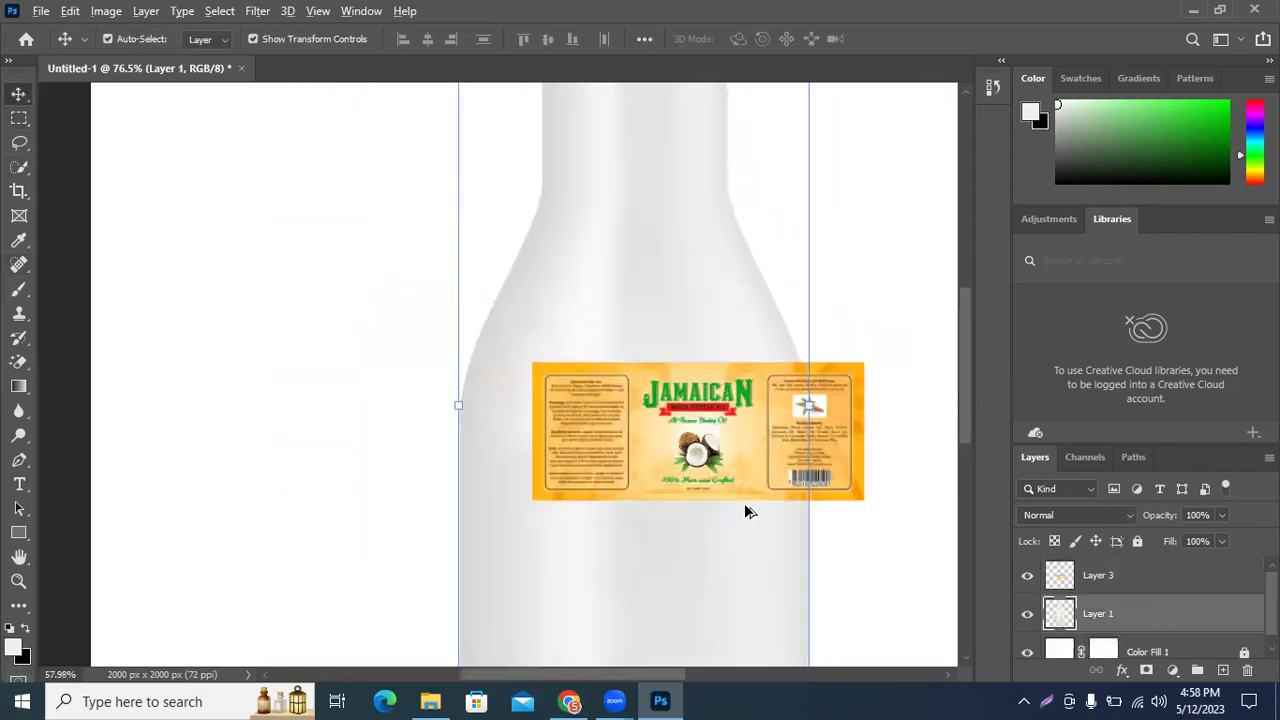
scroll(790, 506, "down", 3)
scroll(800, 520, "down", 2)
scroll(800, 527, "up", 2)
left_click_drag(551, 393, 530, 492)
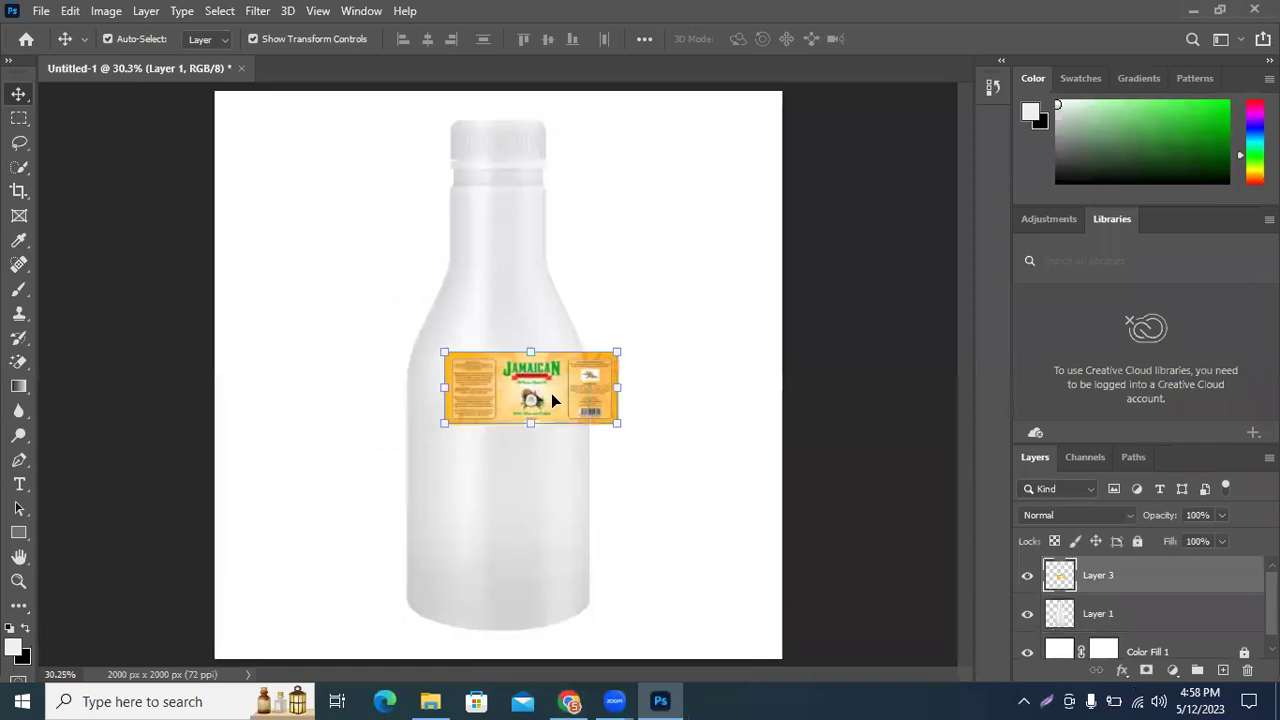
right_click(1171, 575)
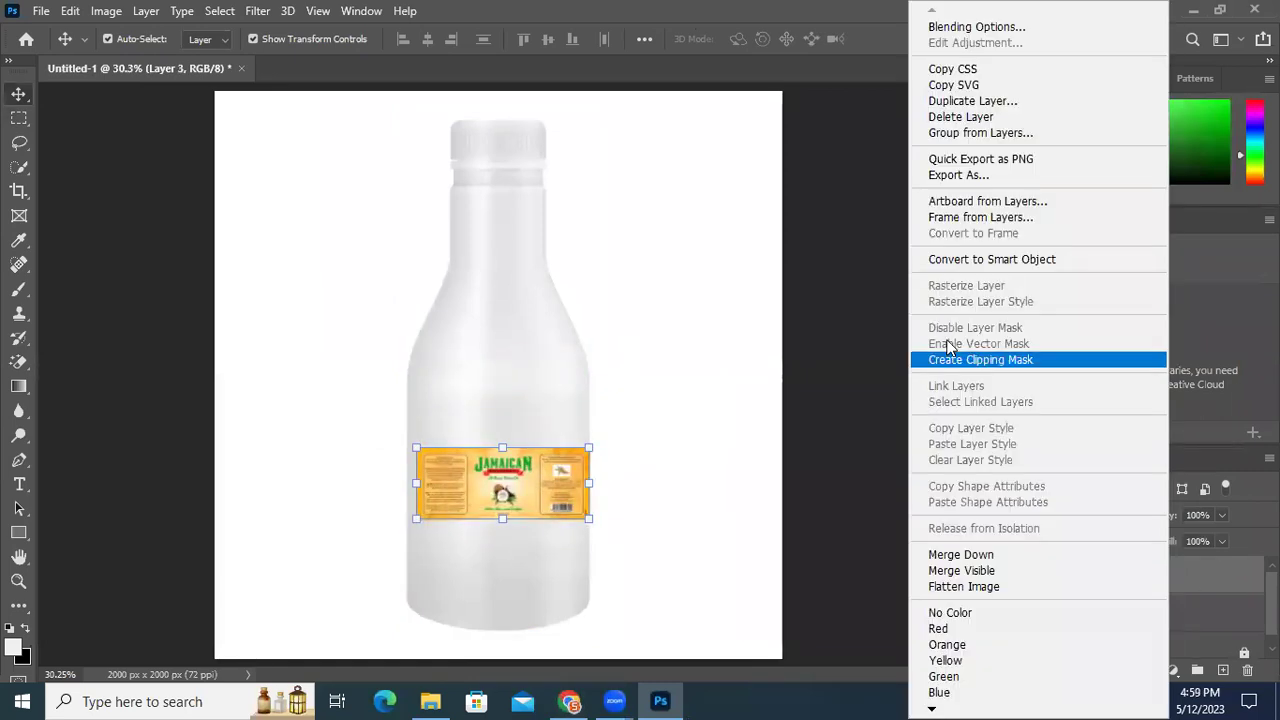
left_click(990, 260)
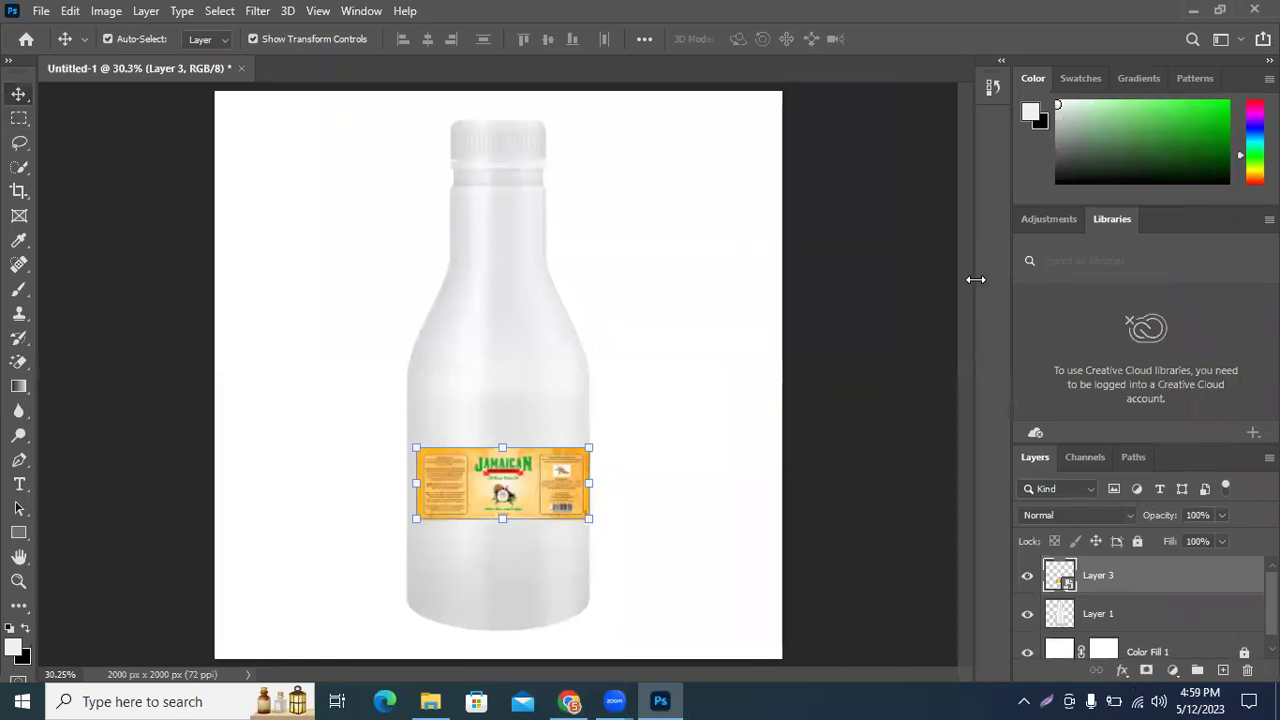
Step: Scale the Jamaican label to about 284%, centre it on the lower bottle, and nudge it up slightly
left_click_drag(507, 449, 505, 376)
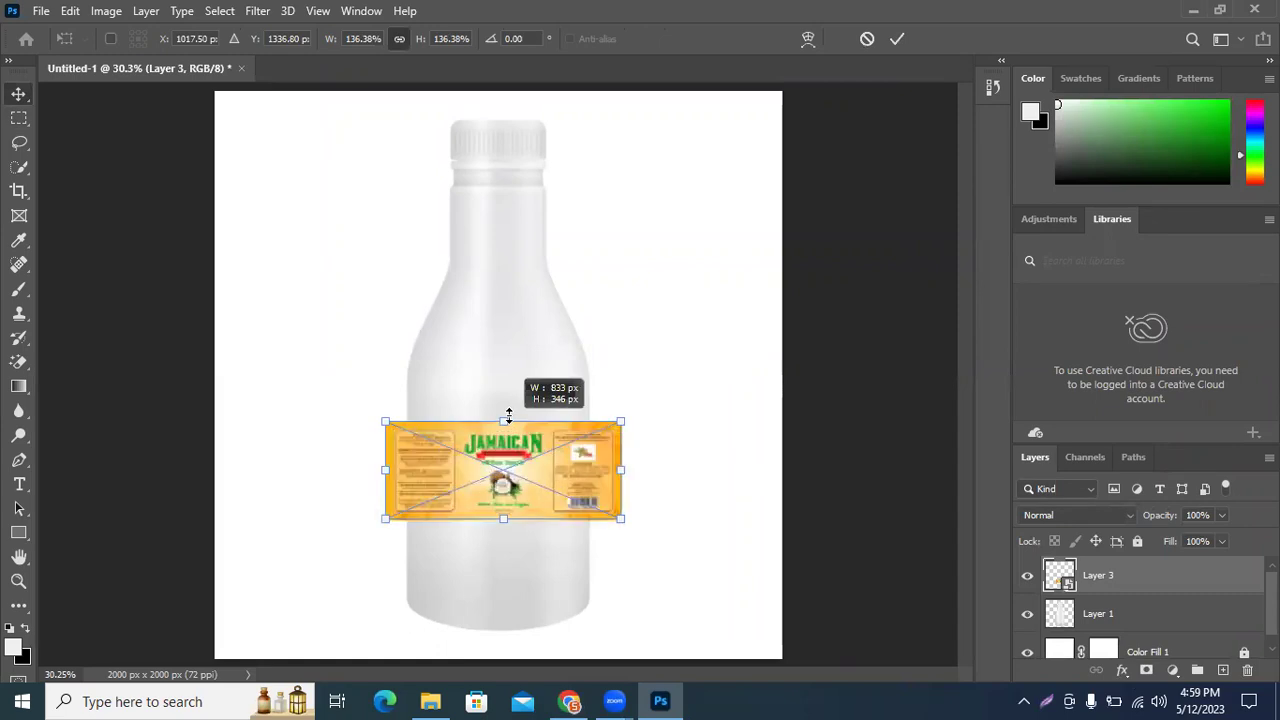
left_click_drag(507, 457, 498, 357)
left_click_drag(517, 440, 520, 470)
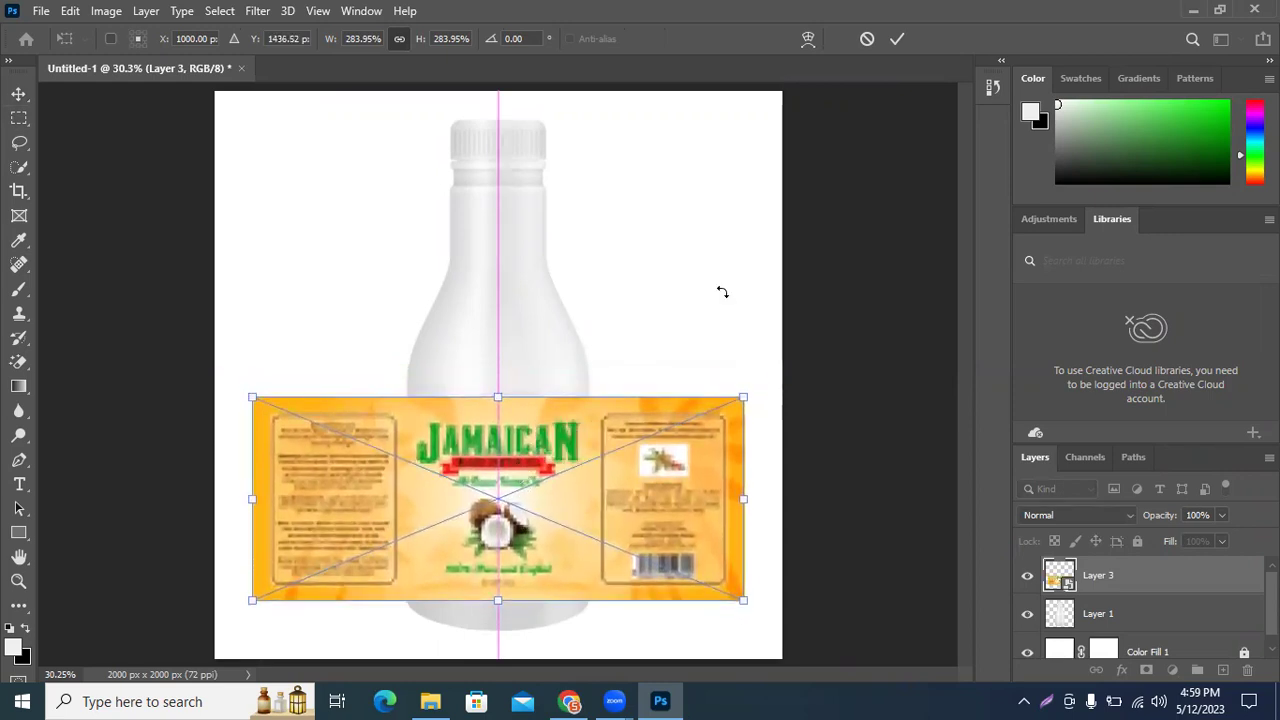
key("Return")
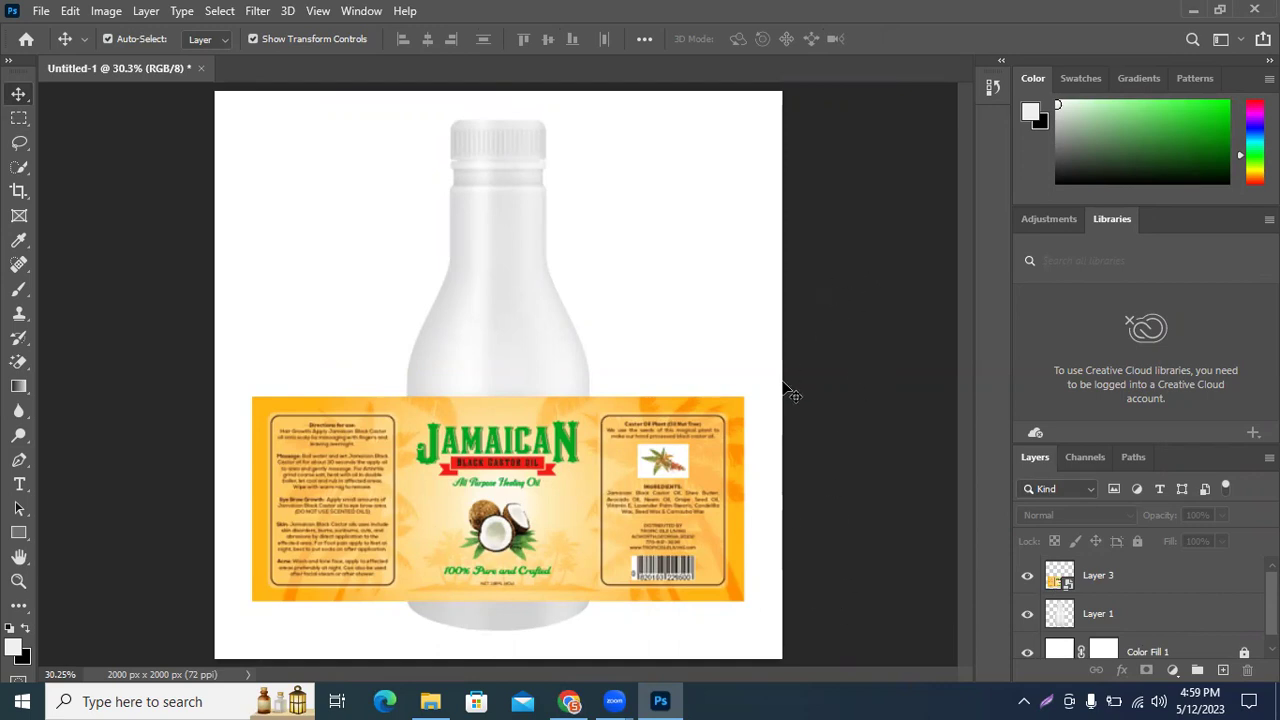
left_click(574, 474)
left_click_drag(545, 492, 545, 486)
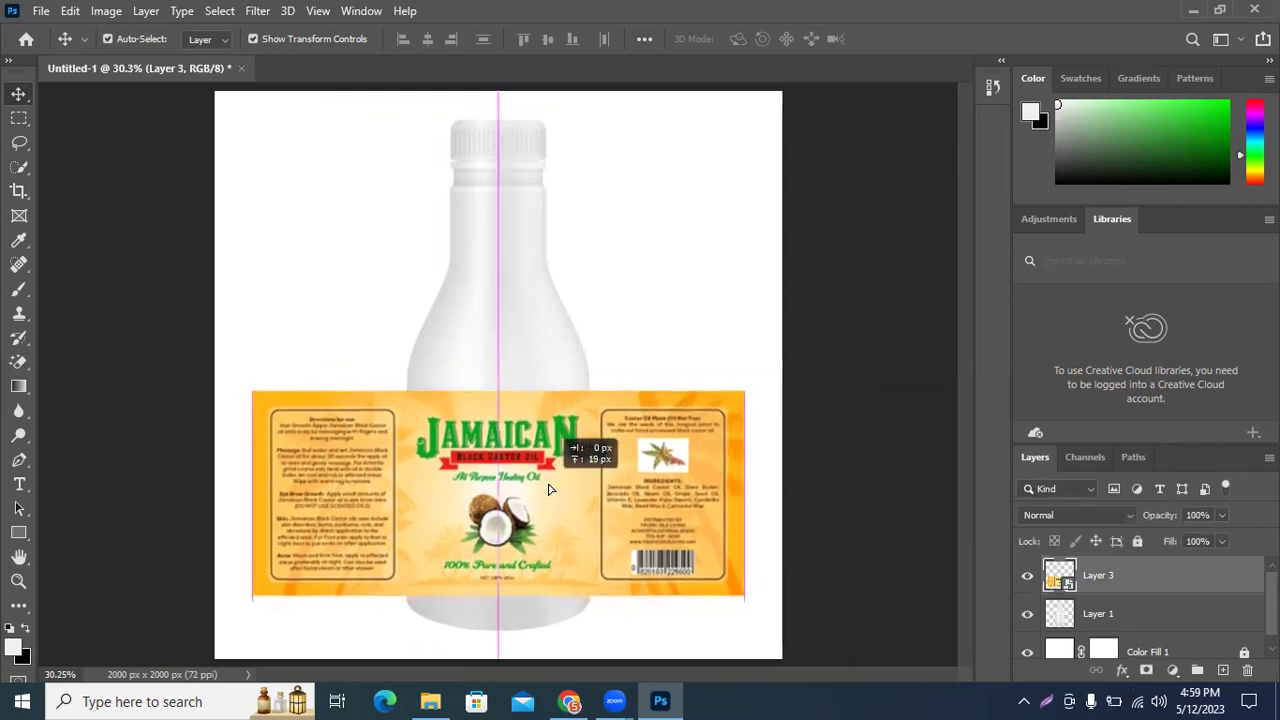
Step: Duplicate the bottle layer and enlarge the floating Layers panel to show all layers
left_click(823, 371)
left_click(1140, 616)
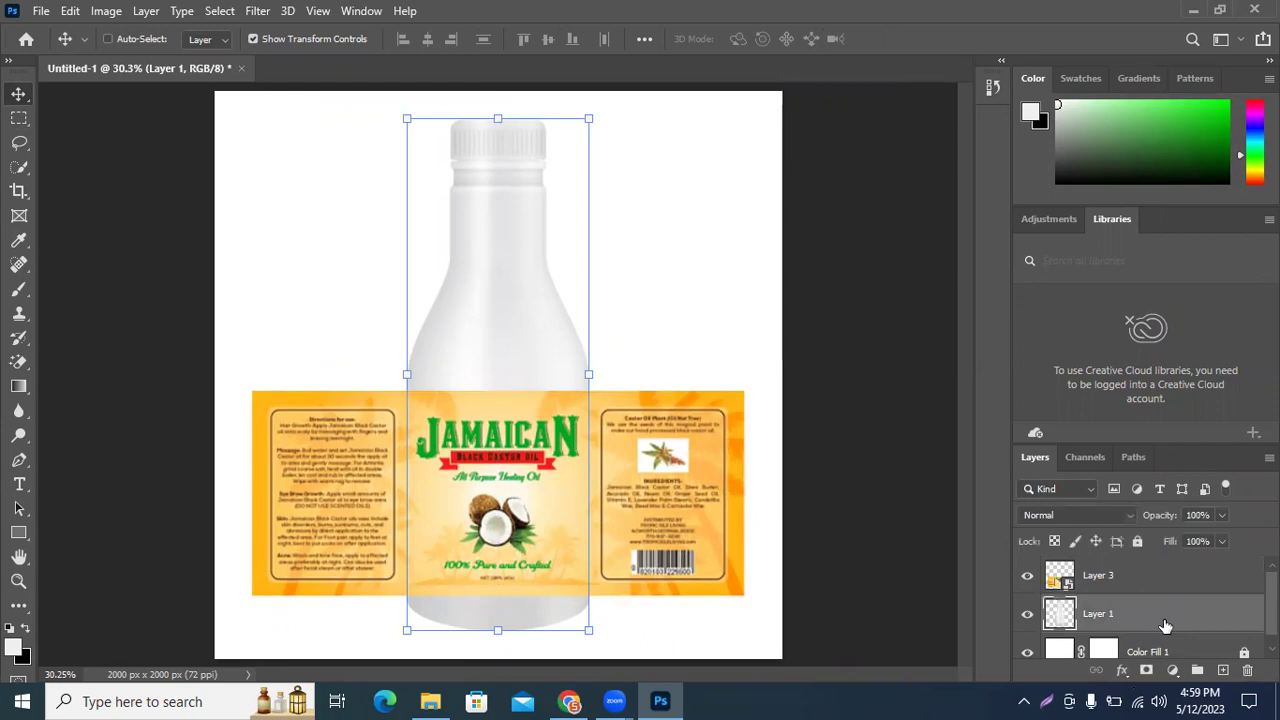
key("ctrl+j")
left_click_drag(1040, 458, 920, 270)
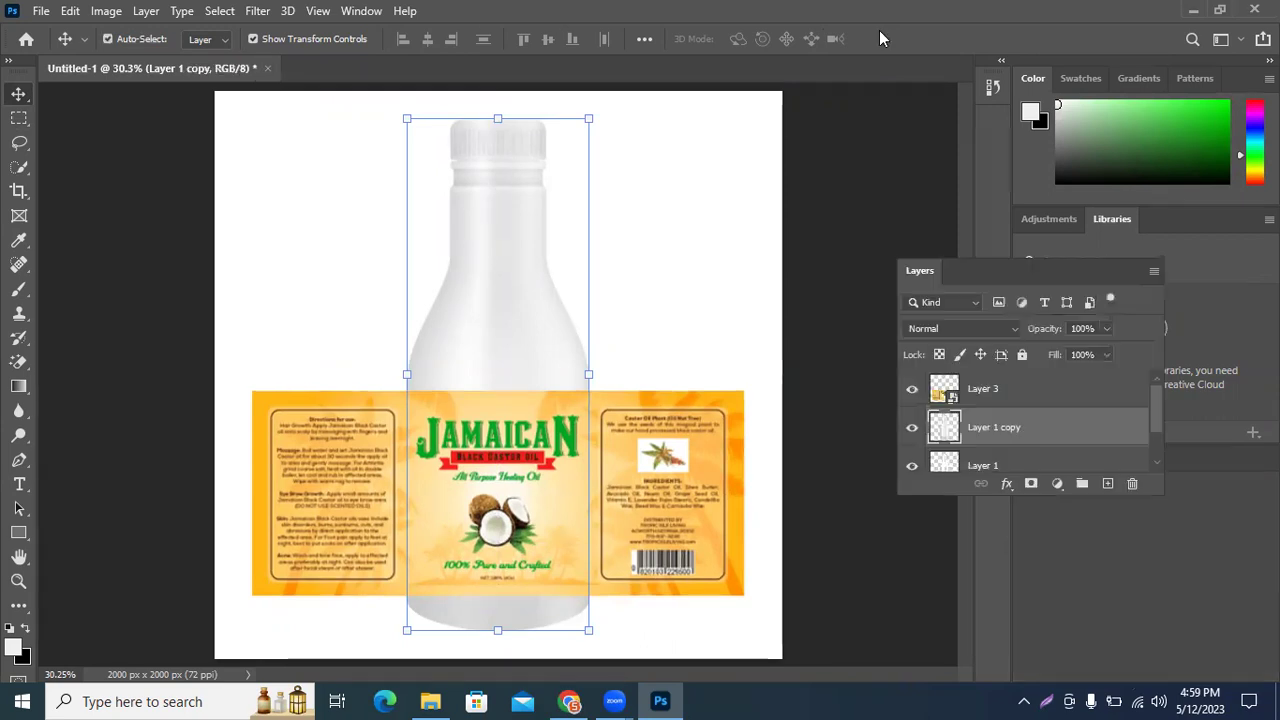
left_click_drag(880, 38, 882, 28)
left_click_drag(928, 222, 935, 552)
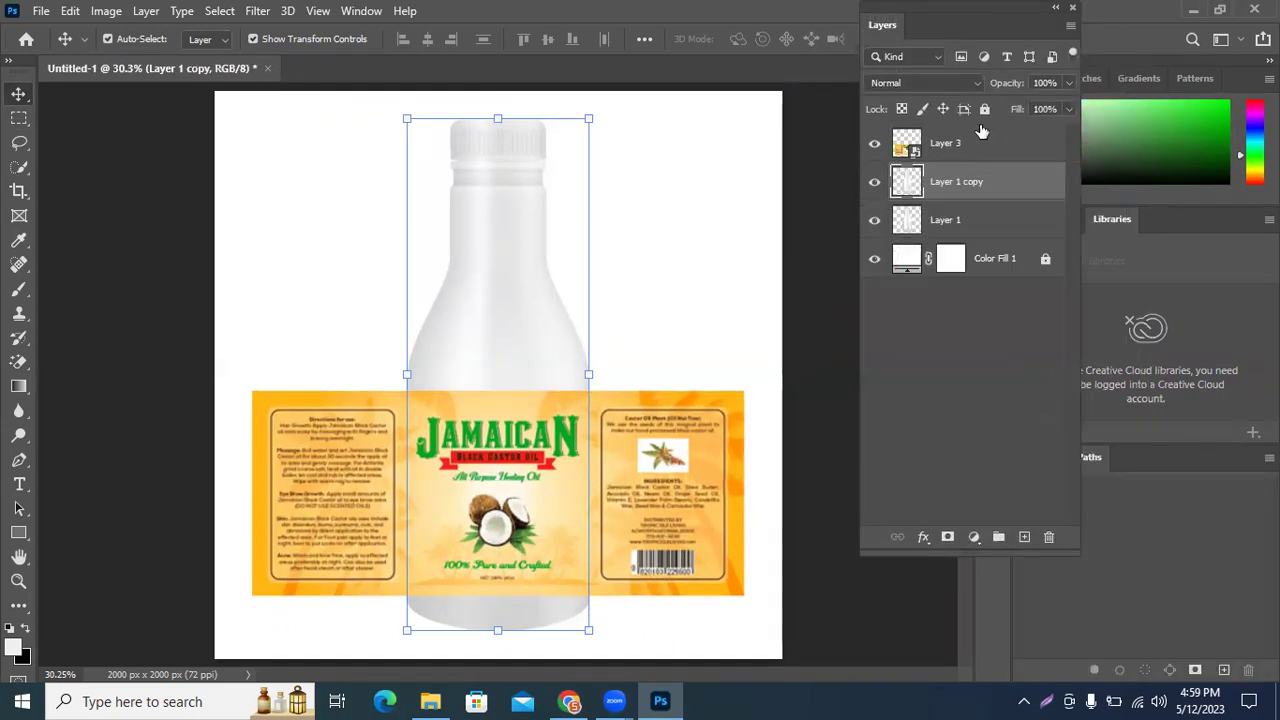
left_click_drag(1000, 20, 993, 89)
Step: Rename Layer 1 to Product, Layer 3 to Label, and Layer 1 copy to FX
left_click(938, 290)
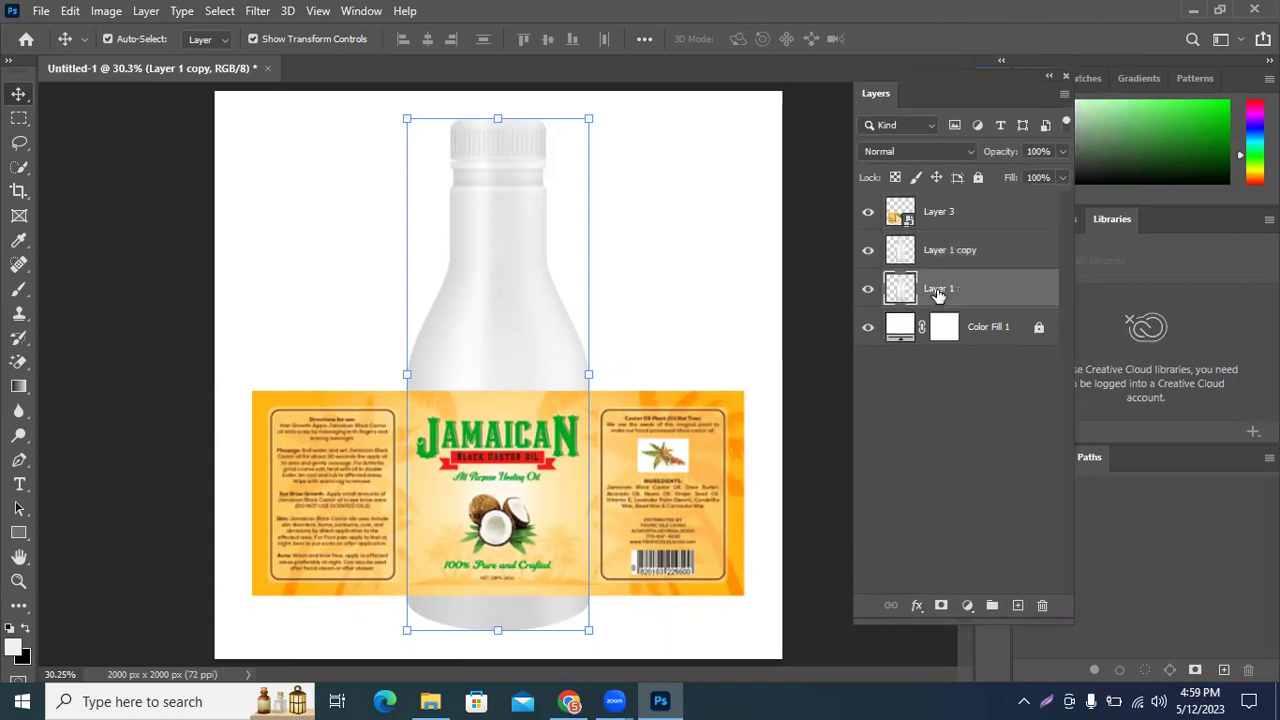
double_click(938, 289)
type("Pr")
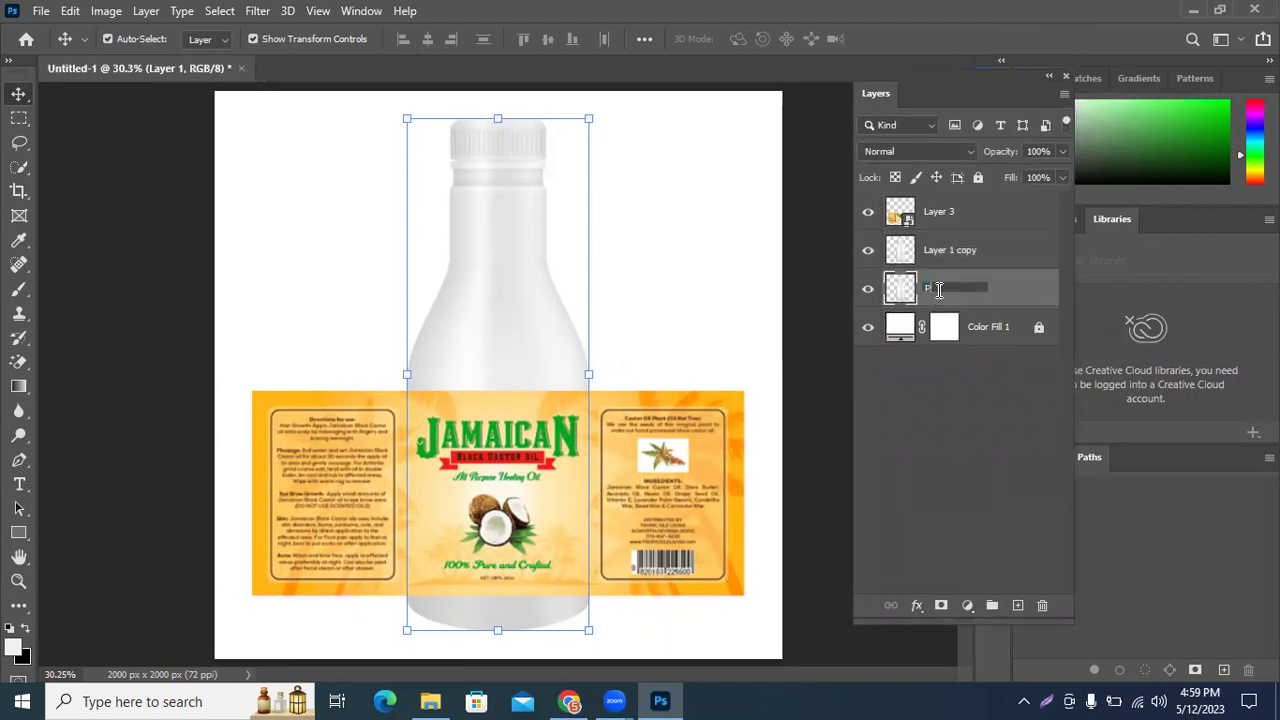
type("odu")
type("ct")
double_click(940, 211)
type("Label")
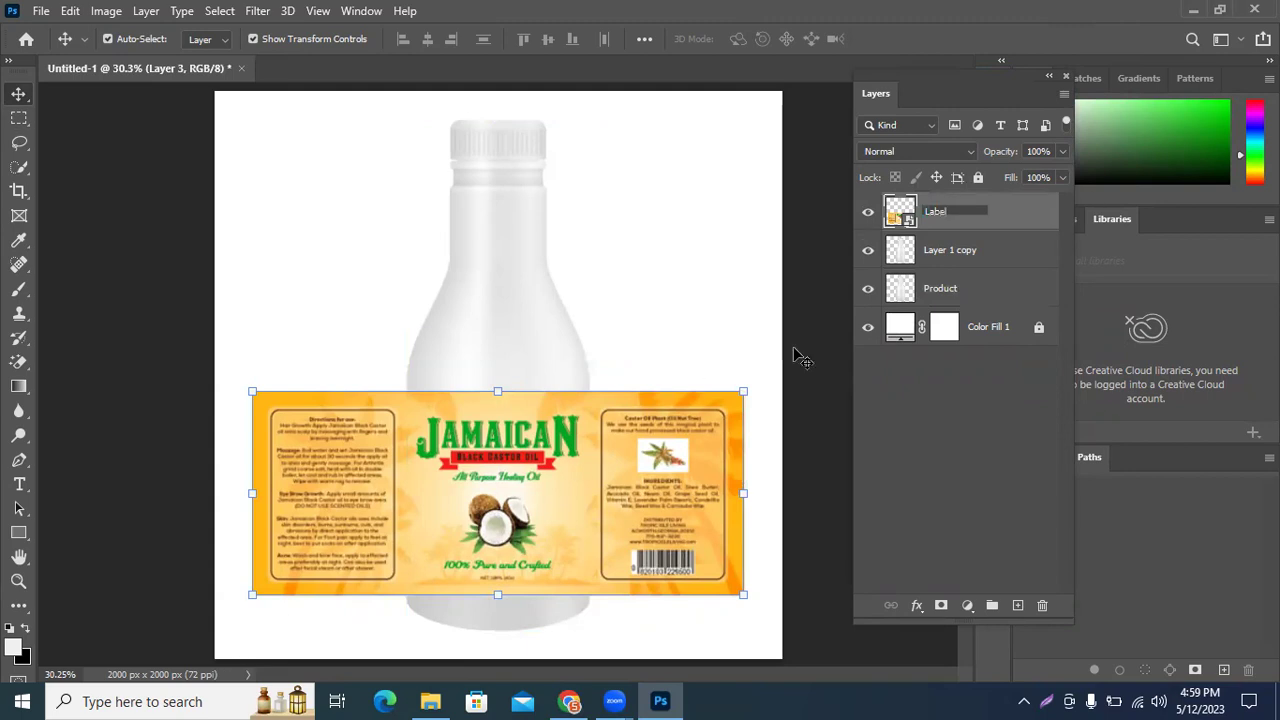
double_click(952, 258)
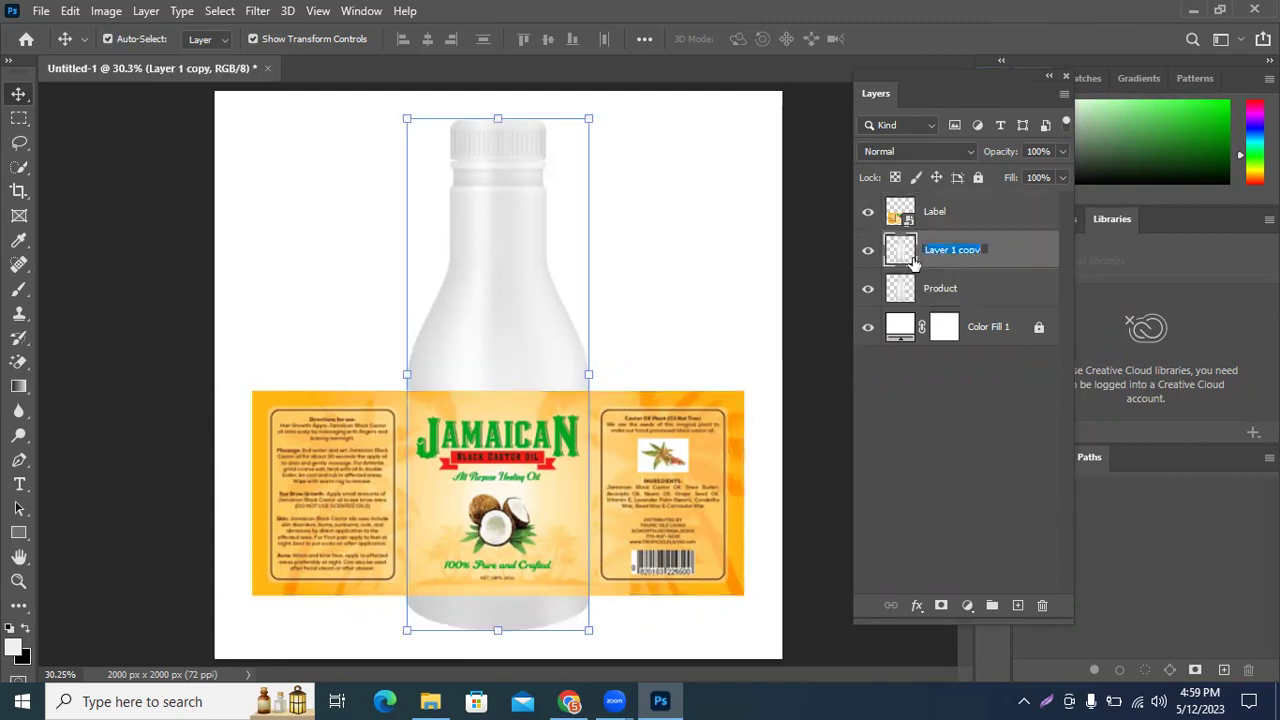
type("FX")
left_click(969, 392)
Step: Move the FX layer above the Label layer in the stack
left_click_drag(968, 262, 962, 205)
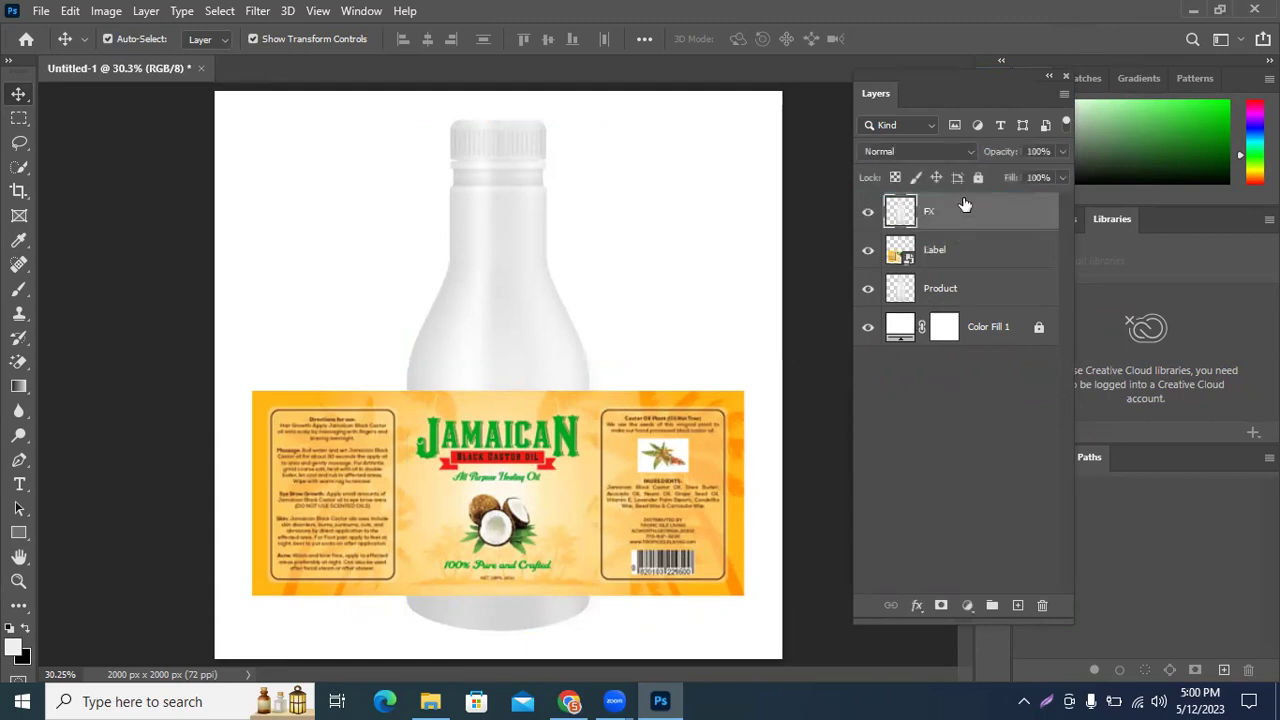
left_click(962, 258)
left_click(957, 290)
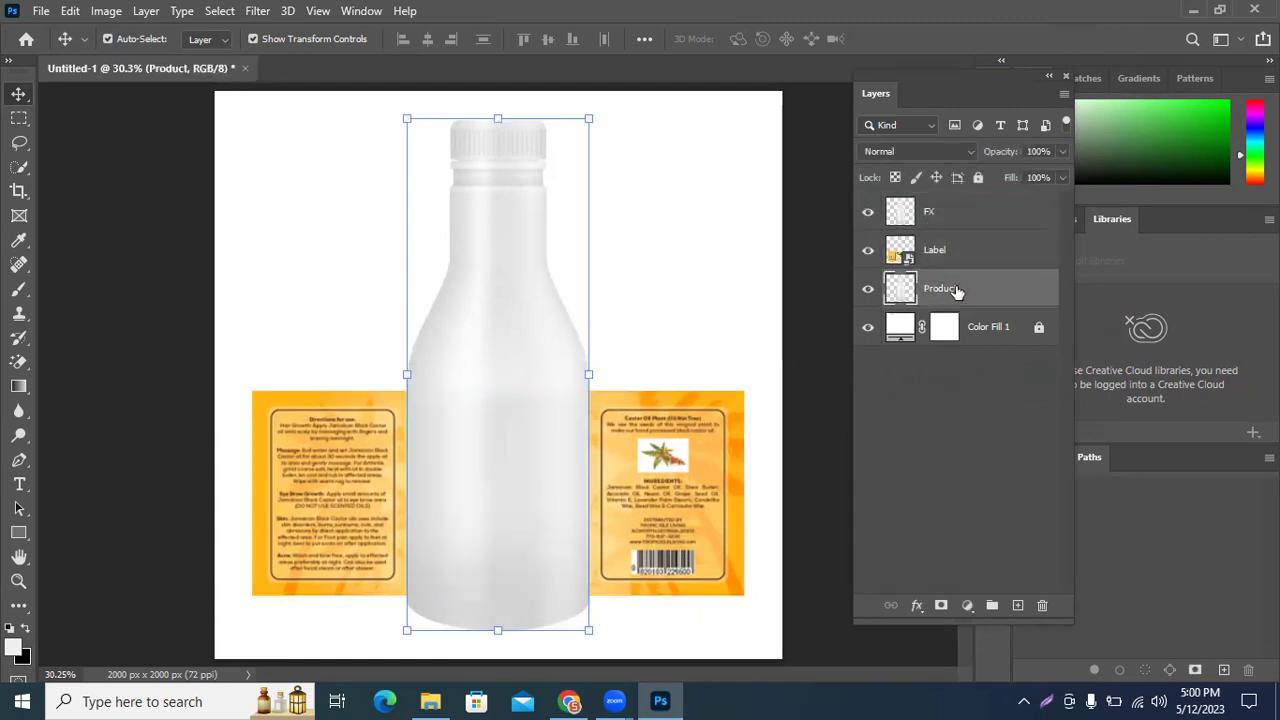
left_click(945, 499)
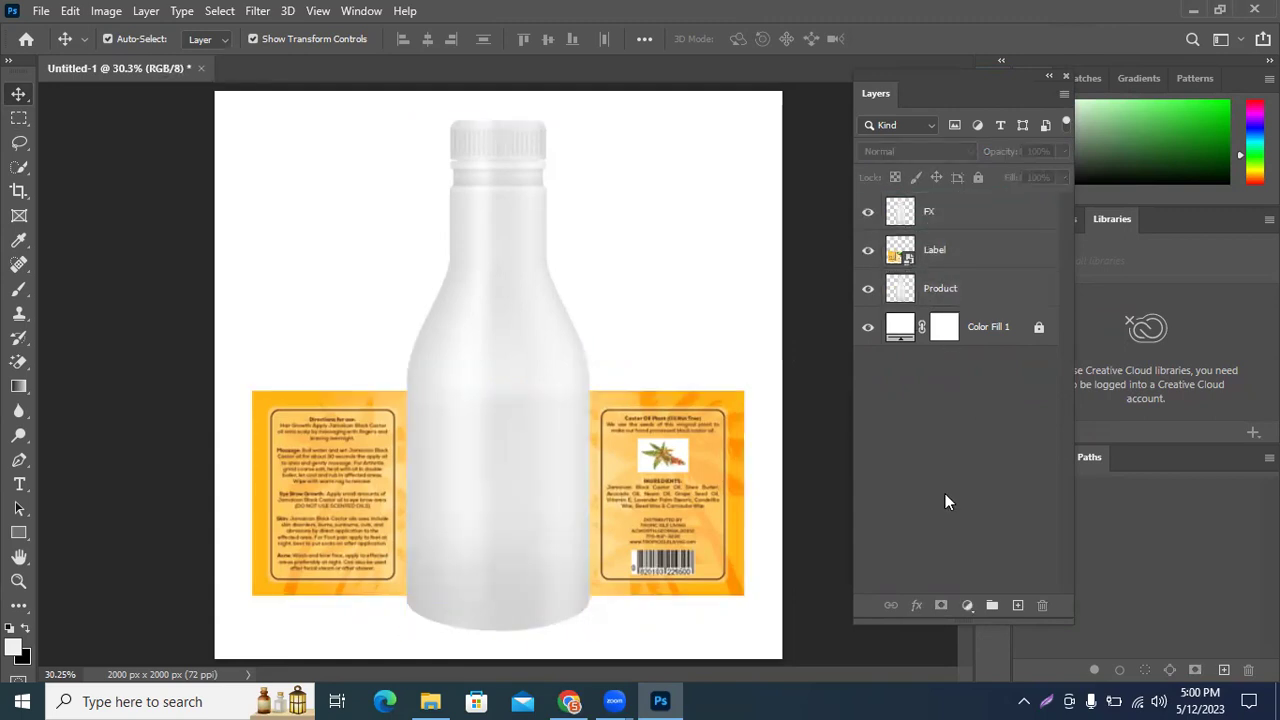
left_click(970, 216)
left_click(980, 296)
left_click(982, 255)
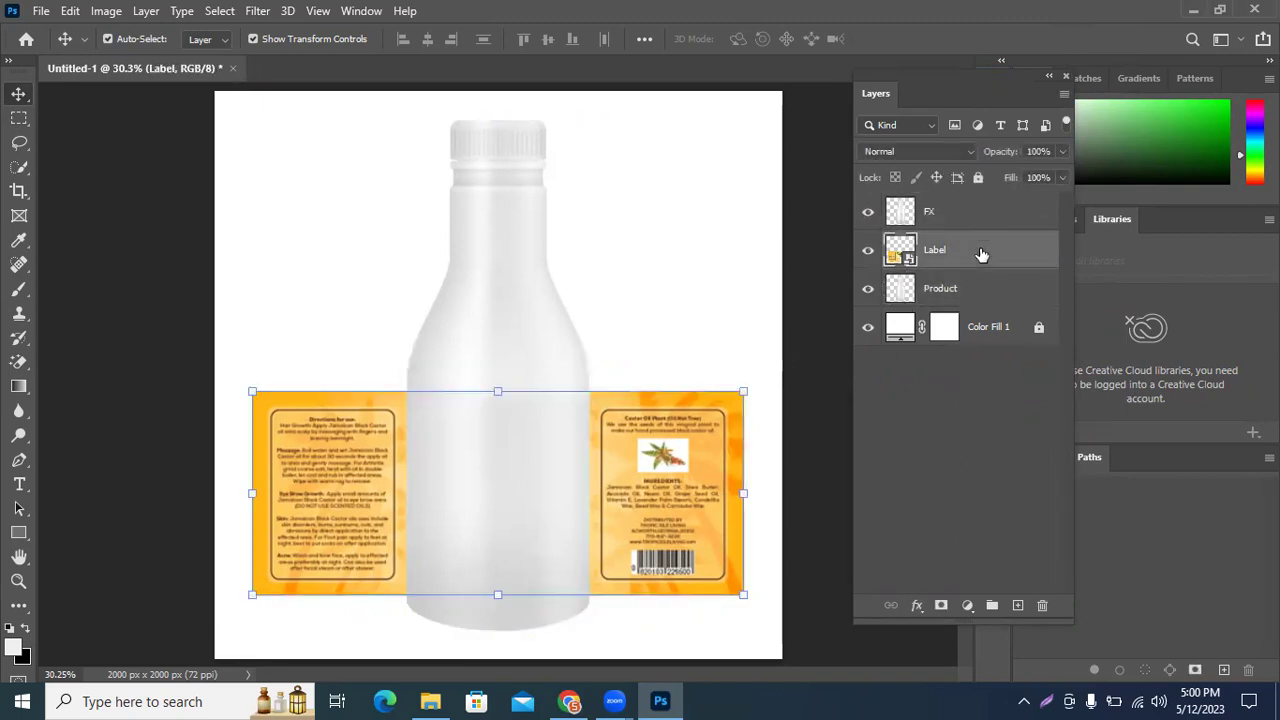
left_click(950, 214)
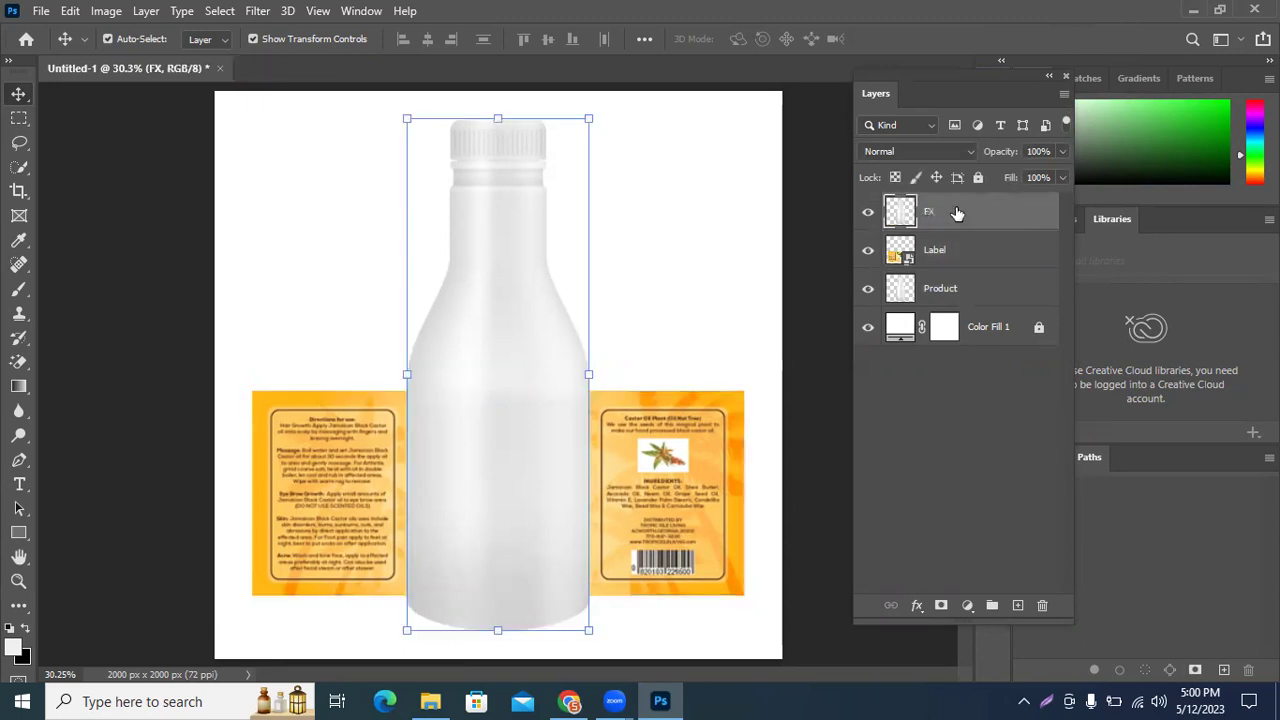
Step: Set the FX layer to Linear Burn and clip it to the Label layer
left_click(915, 152)
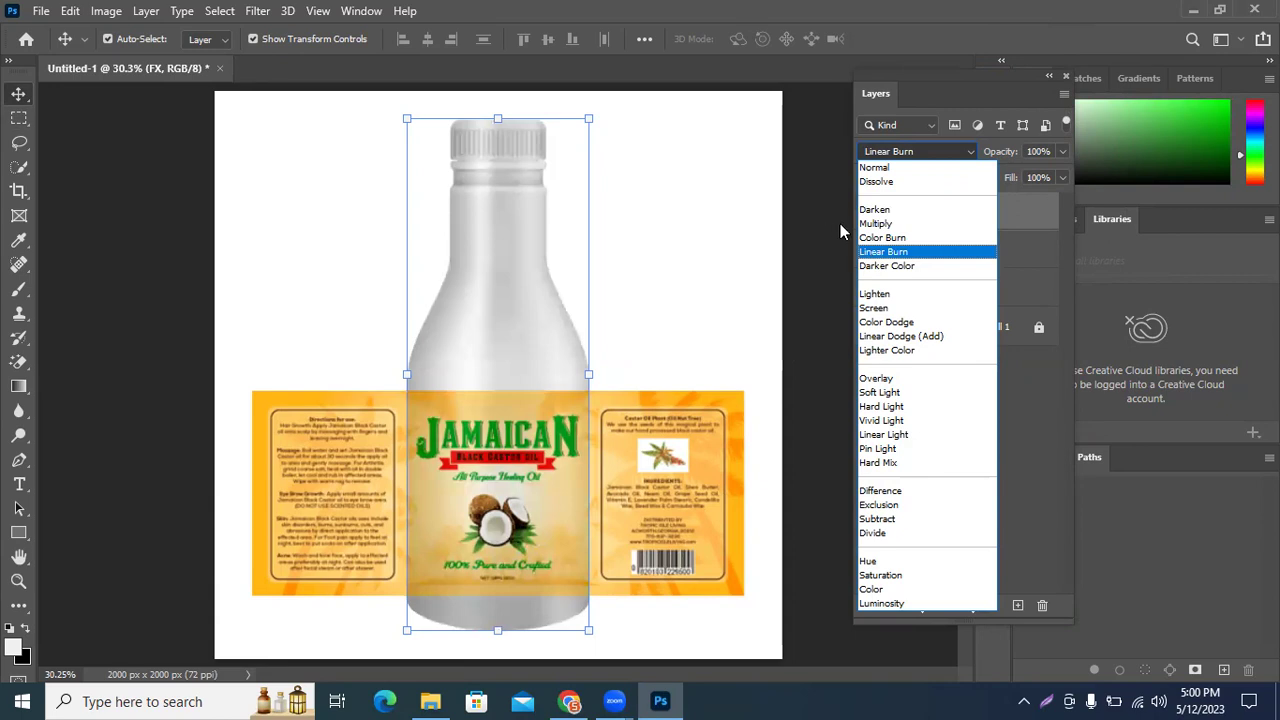
key("Down")
key("Down")
key("Up")
key("Up")
left_click(860, 254)
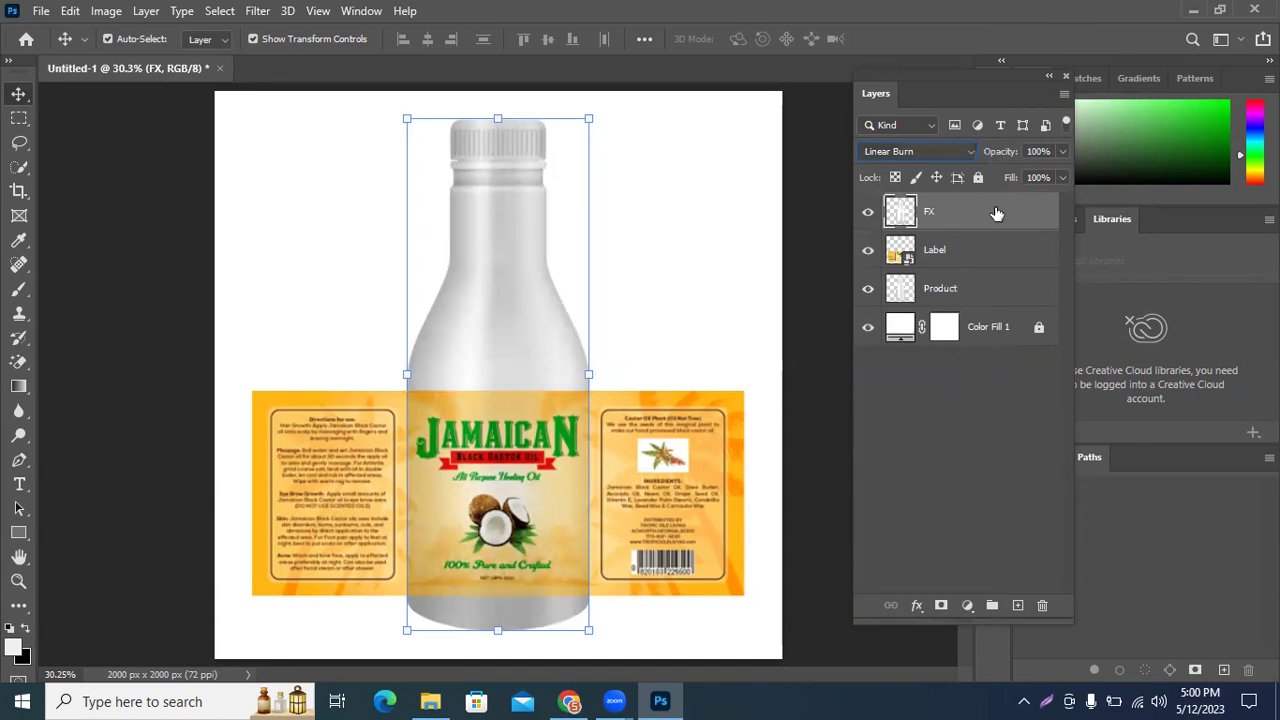
right_click(995, 208)
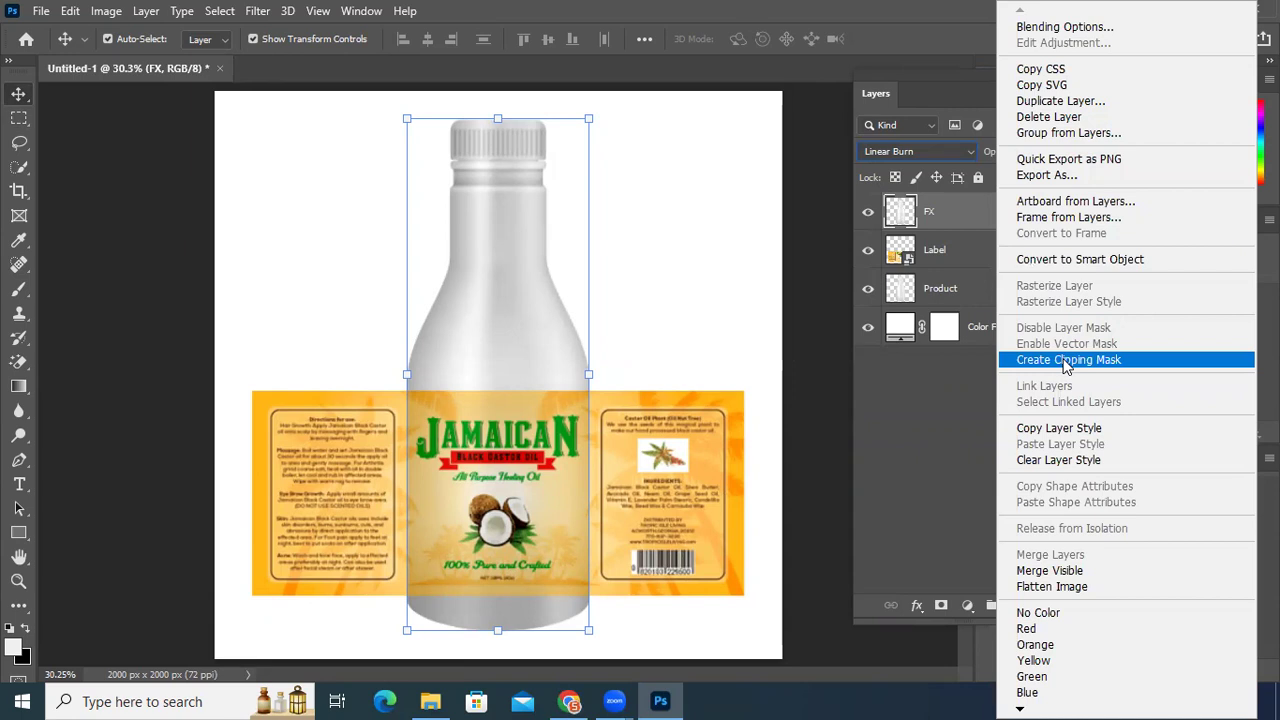
left_click(1066, 360)
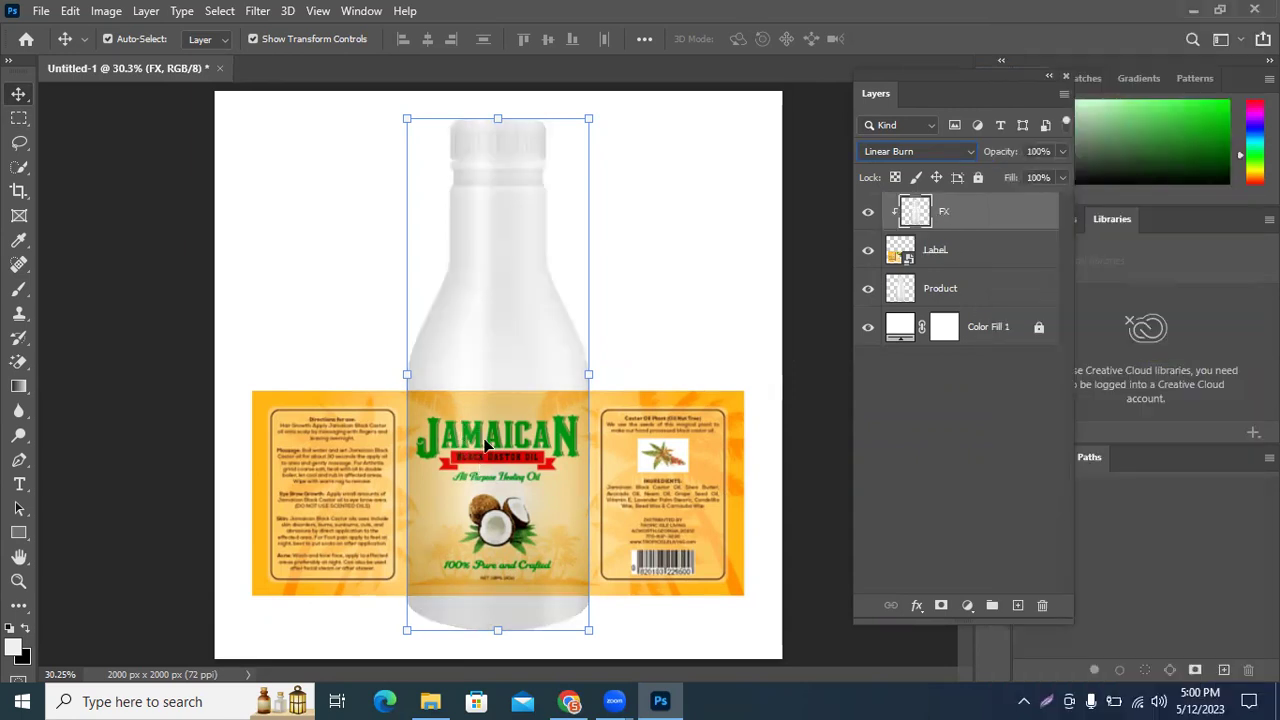
Step: Release the FX clip, make FX visible again, and re-clip it to the Label layer
left_click(948, 228, "alt")
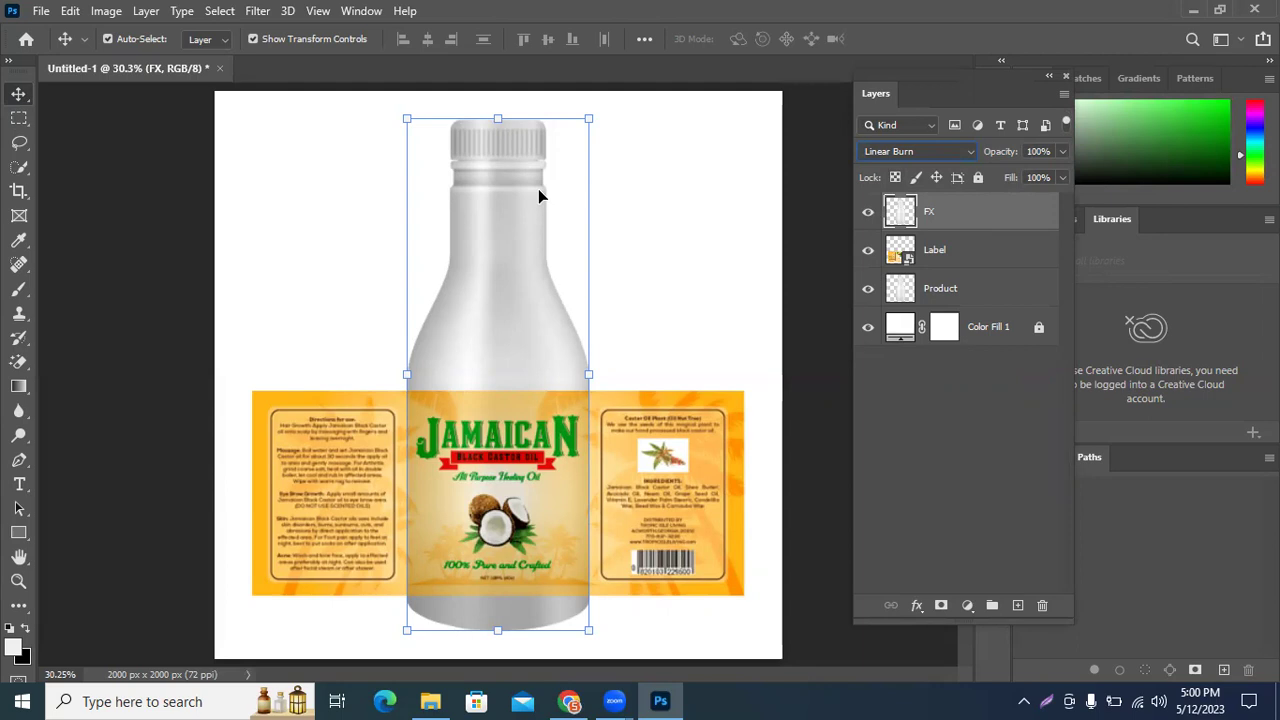
left_click(867, 214)
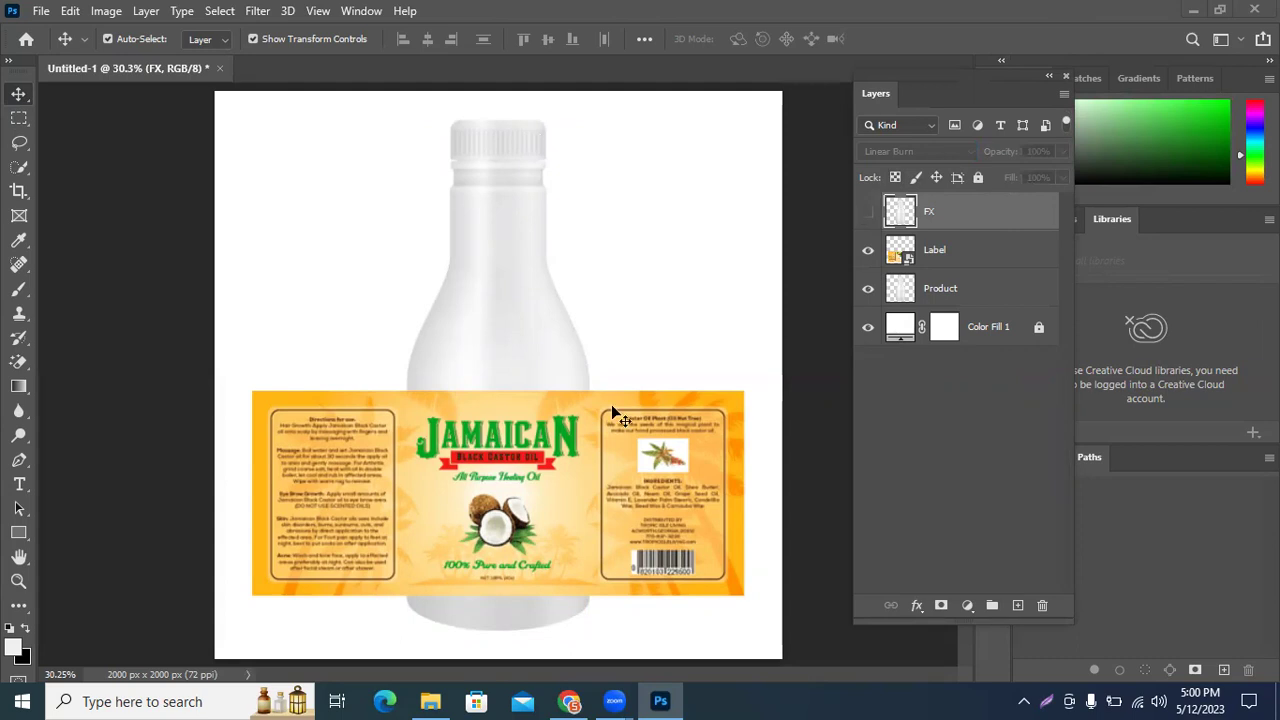
left_click(868, 211)
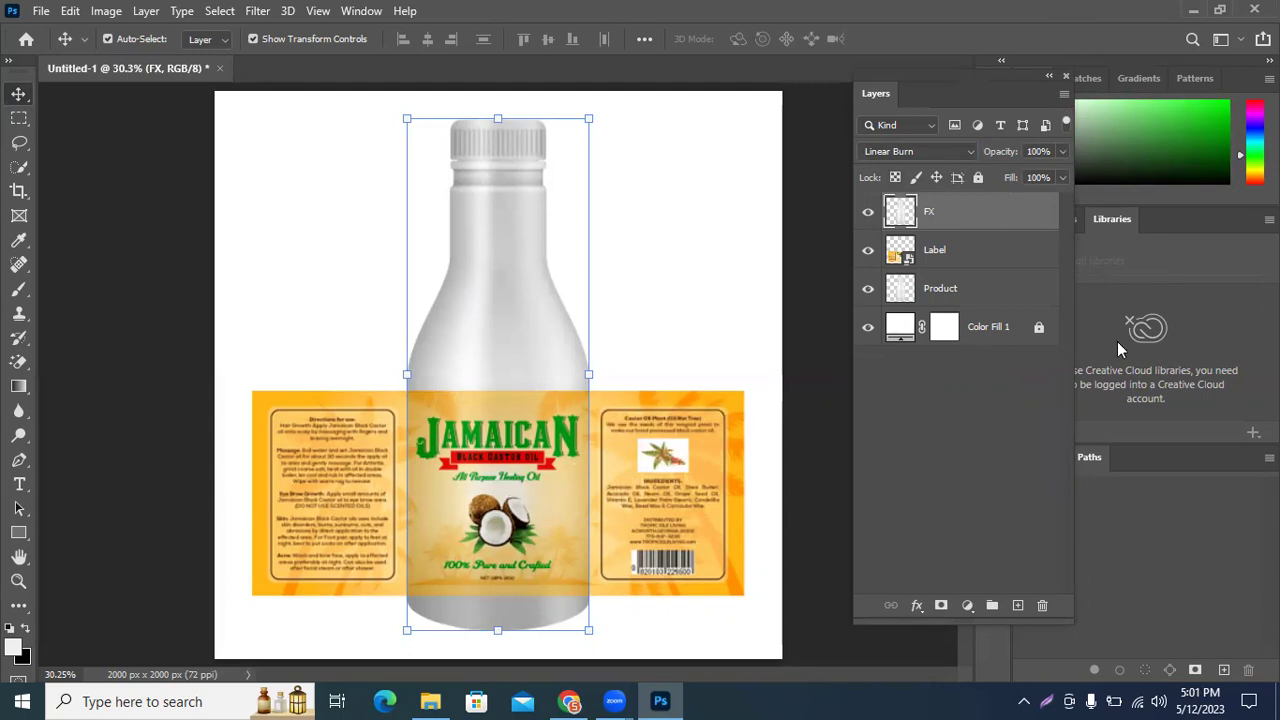
right_click(1001, 213)
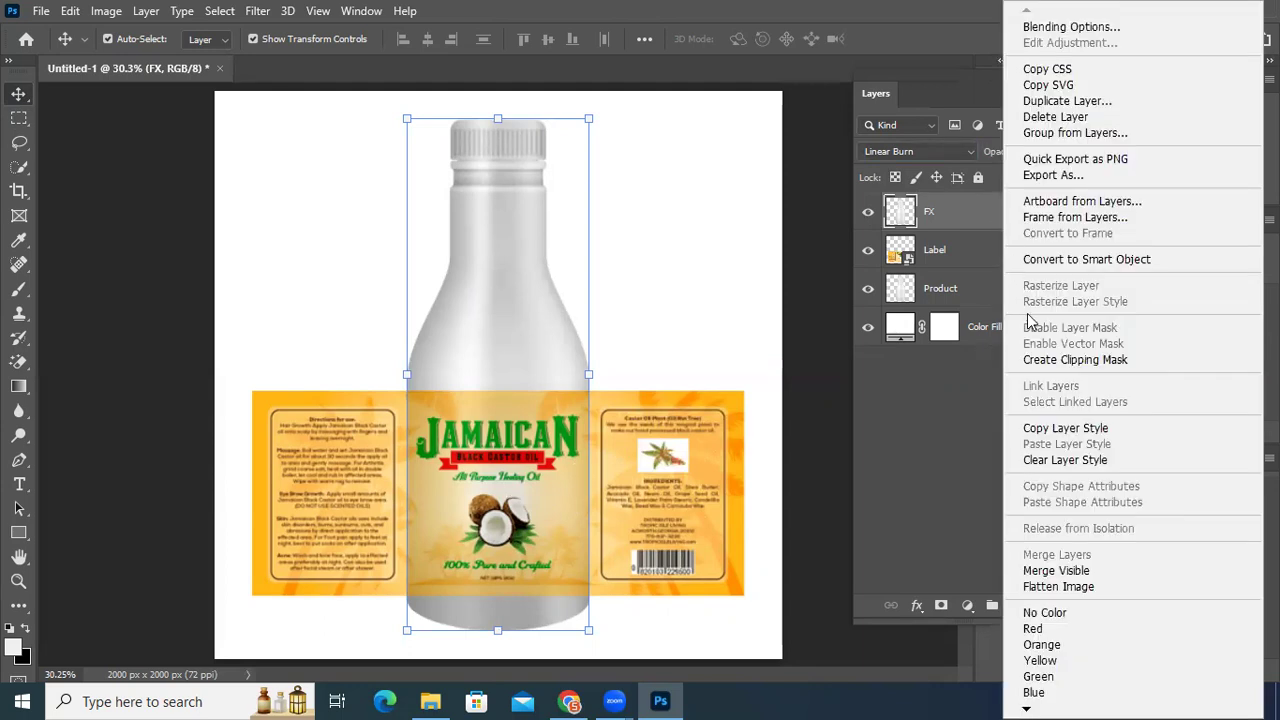
left_click(1051, 360)
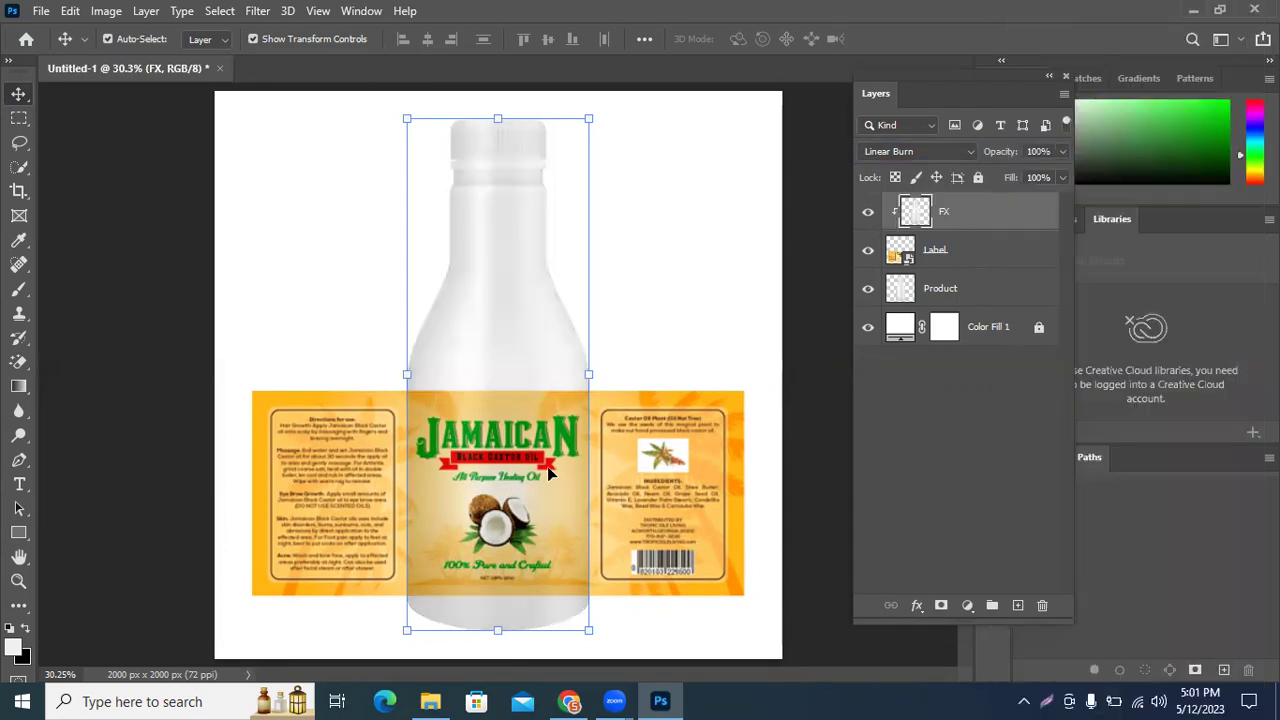
Step: Compare the label with and without FX shading, then bring up Label's blend modes
left_click(868, 212)
left_click(868, 212)
left_click(868, 212)
left_click(868, 212)
left_click(300, 165)
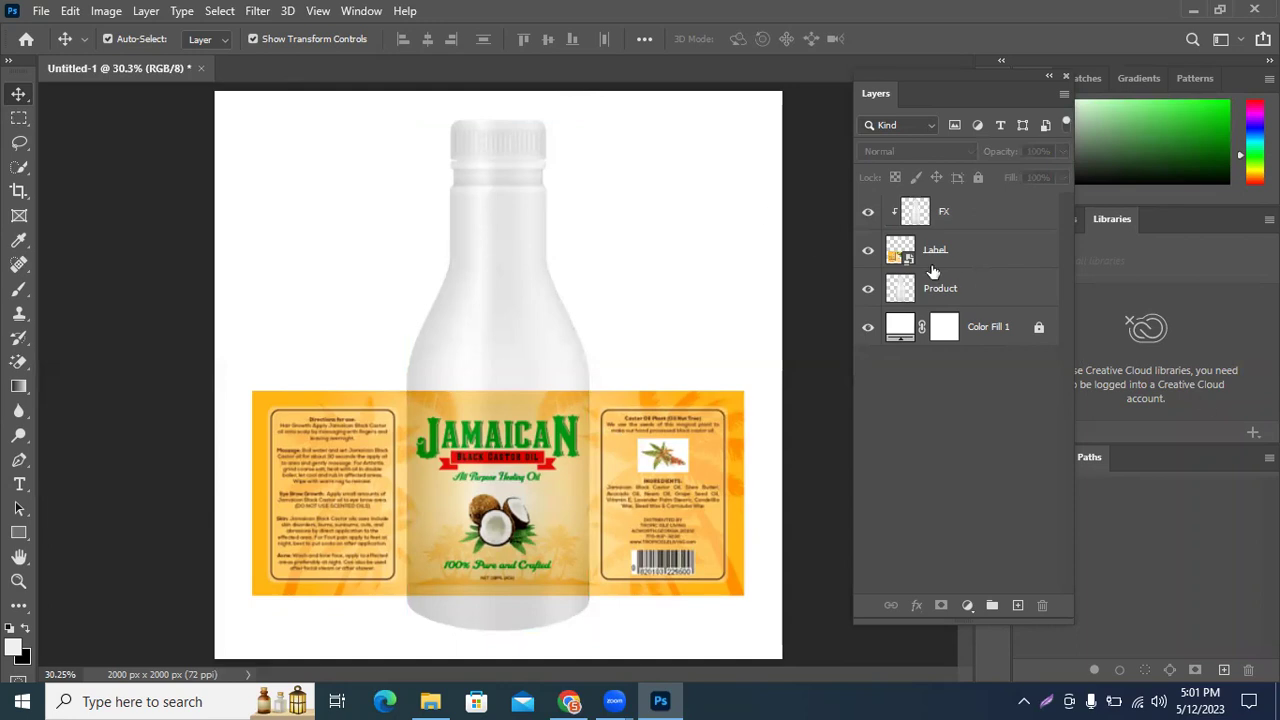
left_click(869, 212)
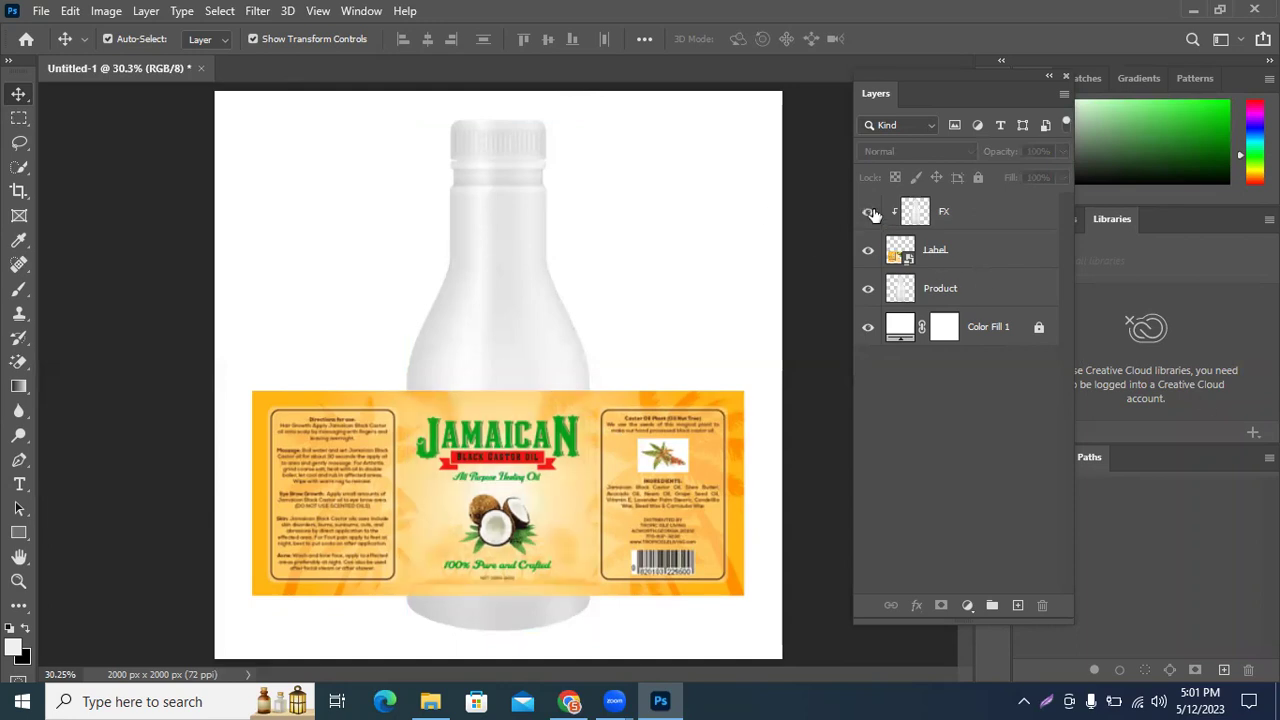
left_click(869, 212)
left_click(869, 212)
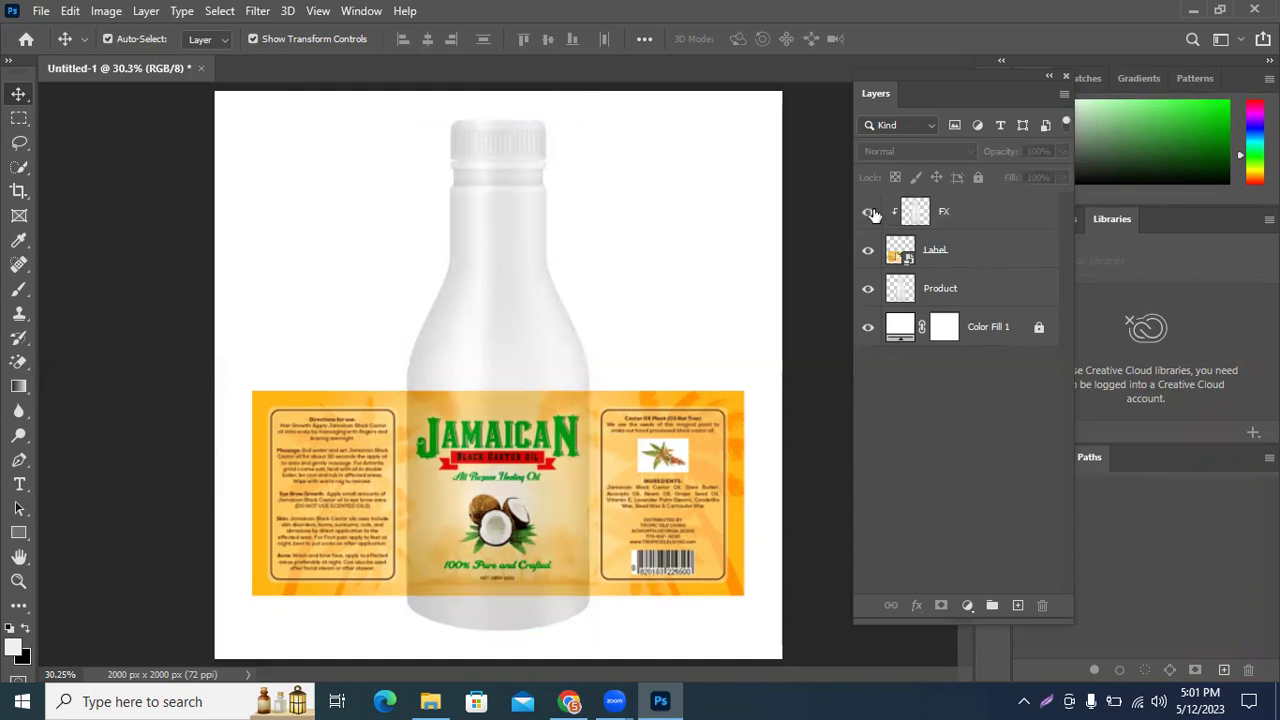
left_click(869, 212)
left_click(966, 255)
left_click(945, 150)
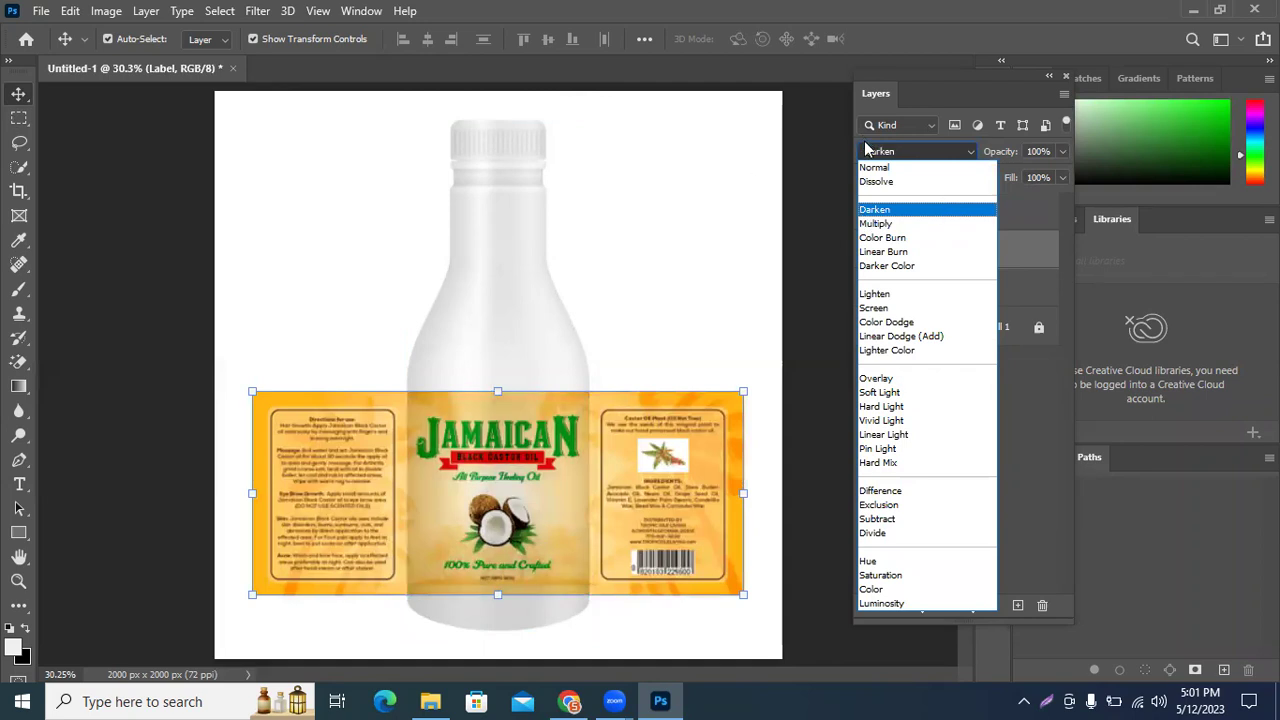
left_click(883, 170)
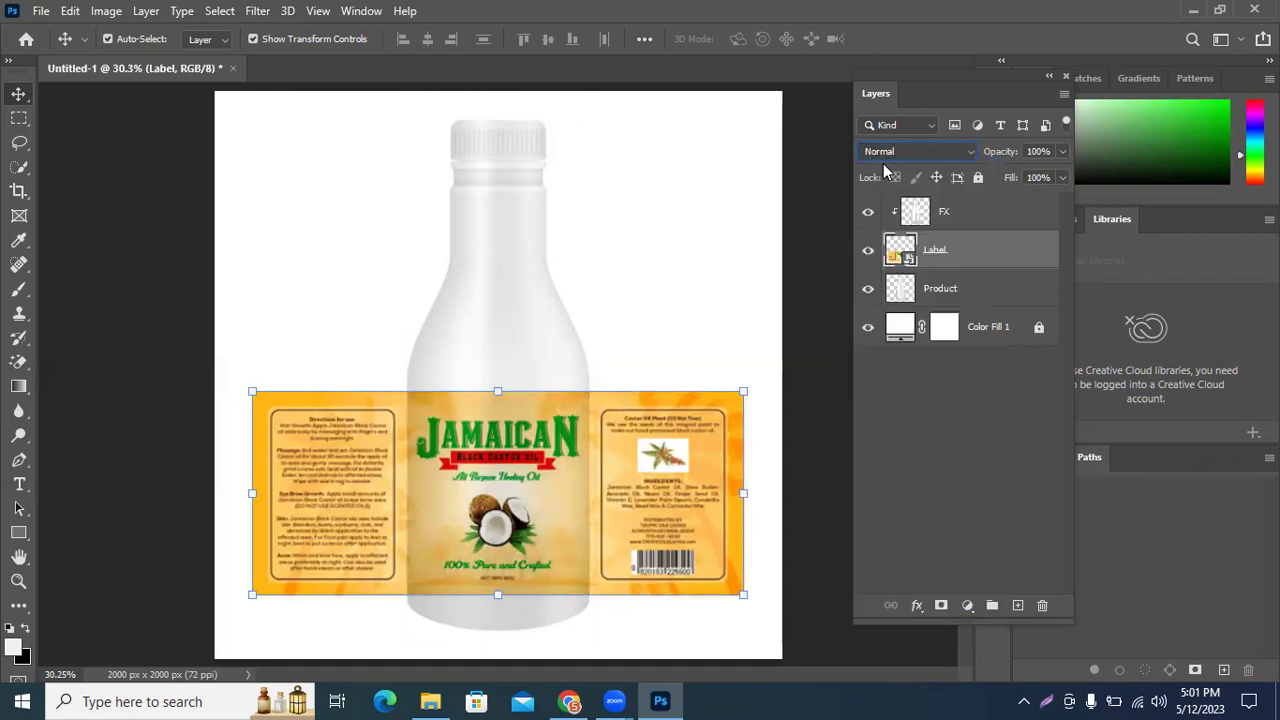
right_click(972, 262)
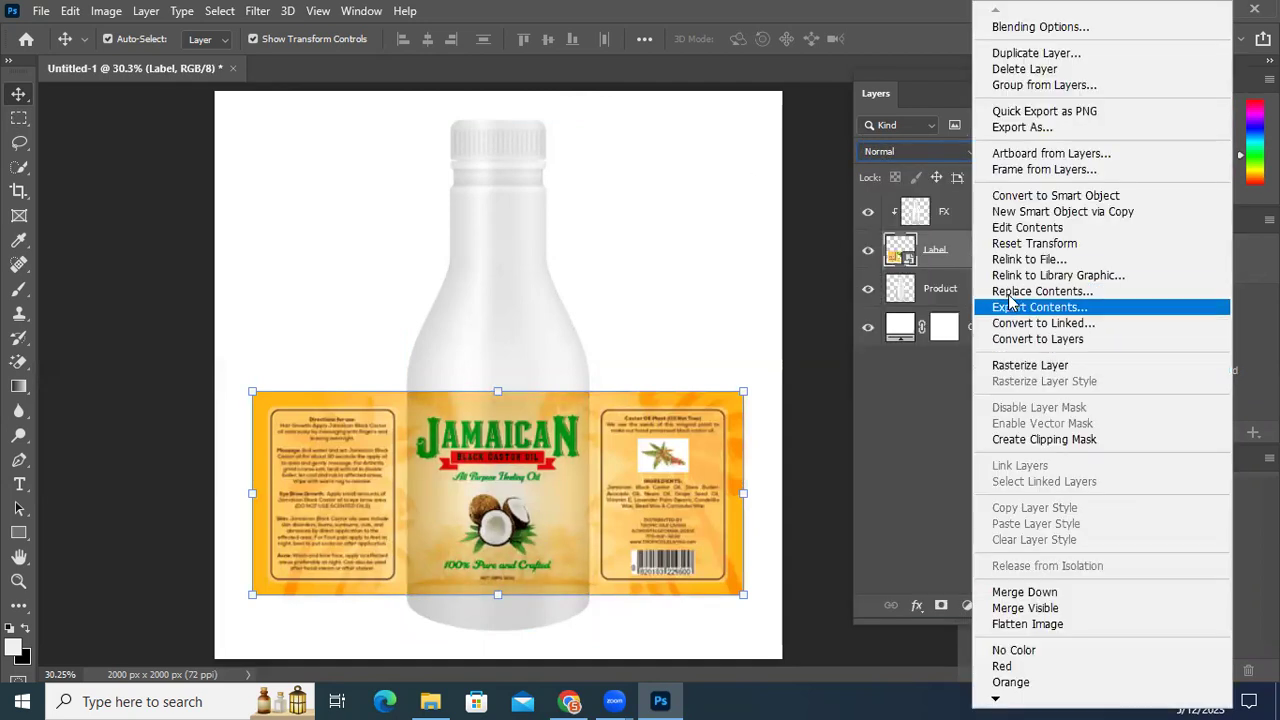
left_click(1040, 440)
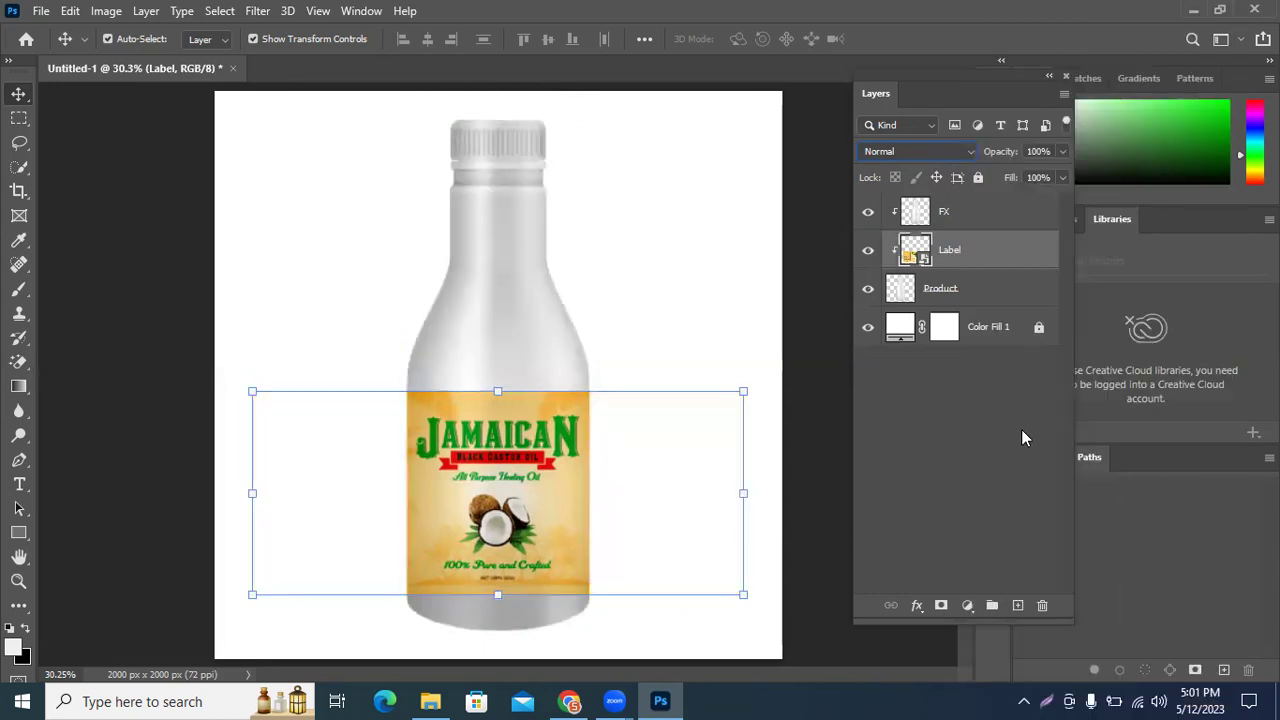
left_click(868, 250)
left_click(868, 250)
left_click(868, 211)
left_click(868, 211)
left_click(868, 211)
left_click(868, 211)
right_click(965, 253)
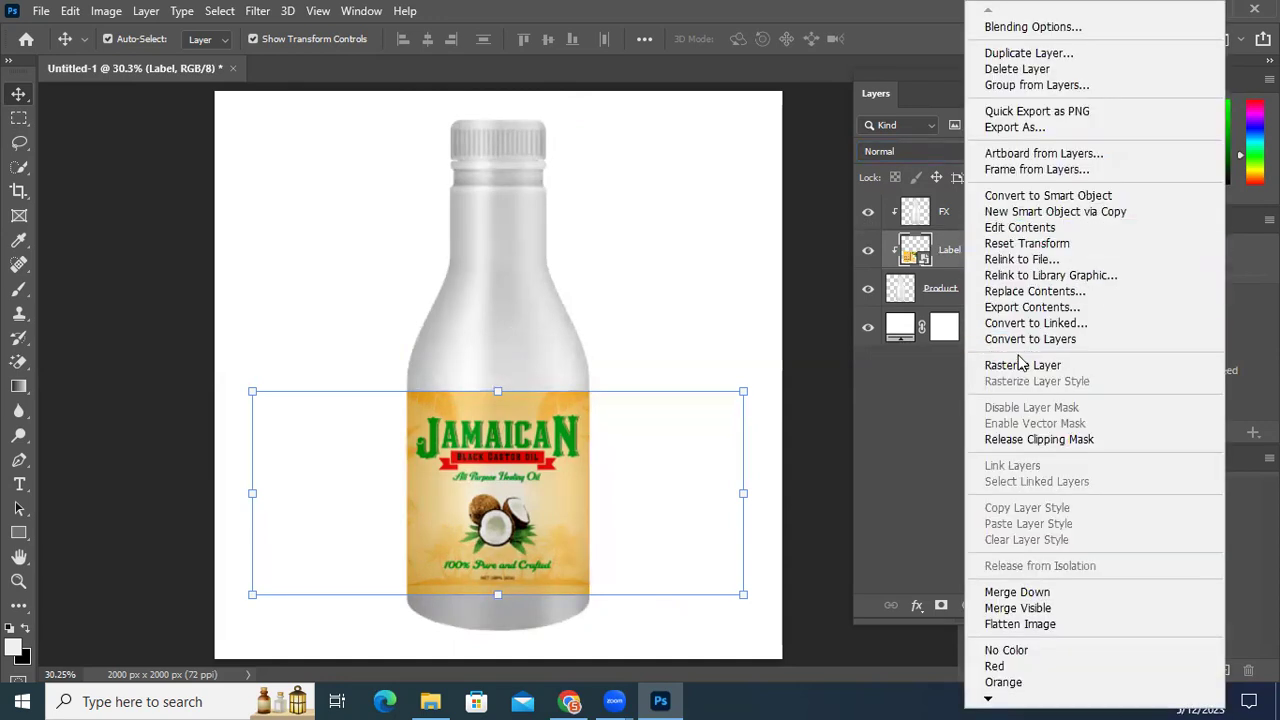
left_click(1031, 445)
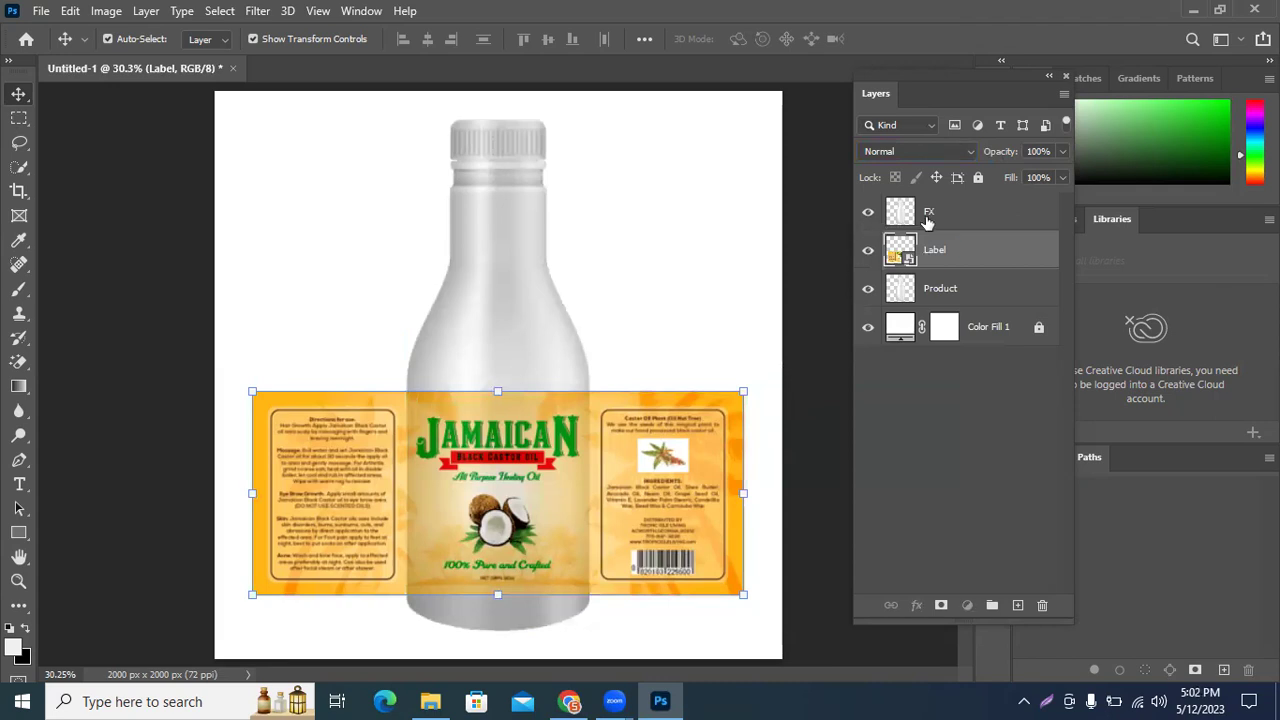
left_click(928, 215)
right_click(990, 330)
left_click(1000, 362)
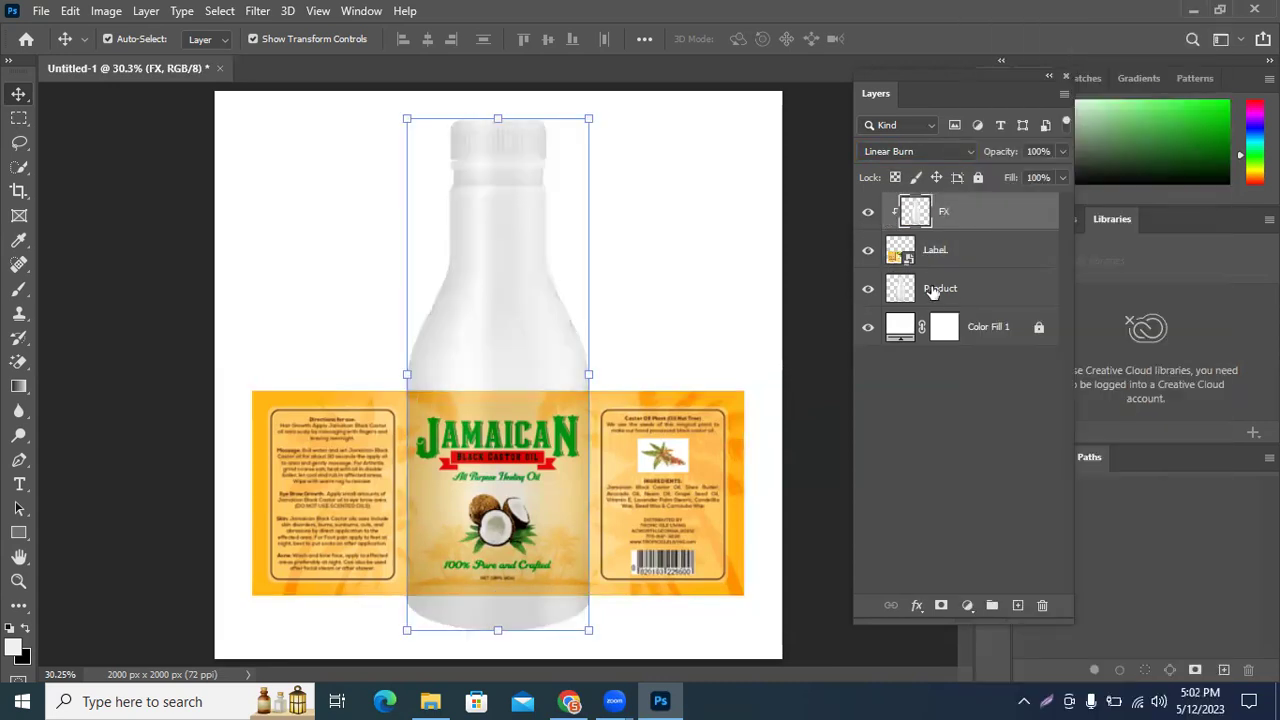
left_click(1011, 254)
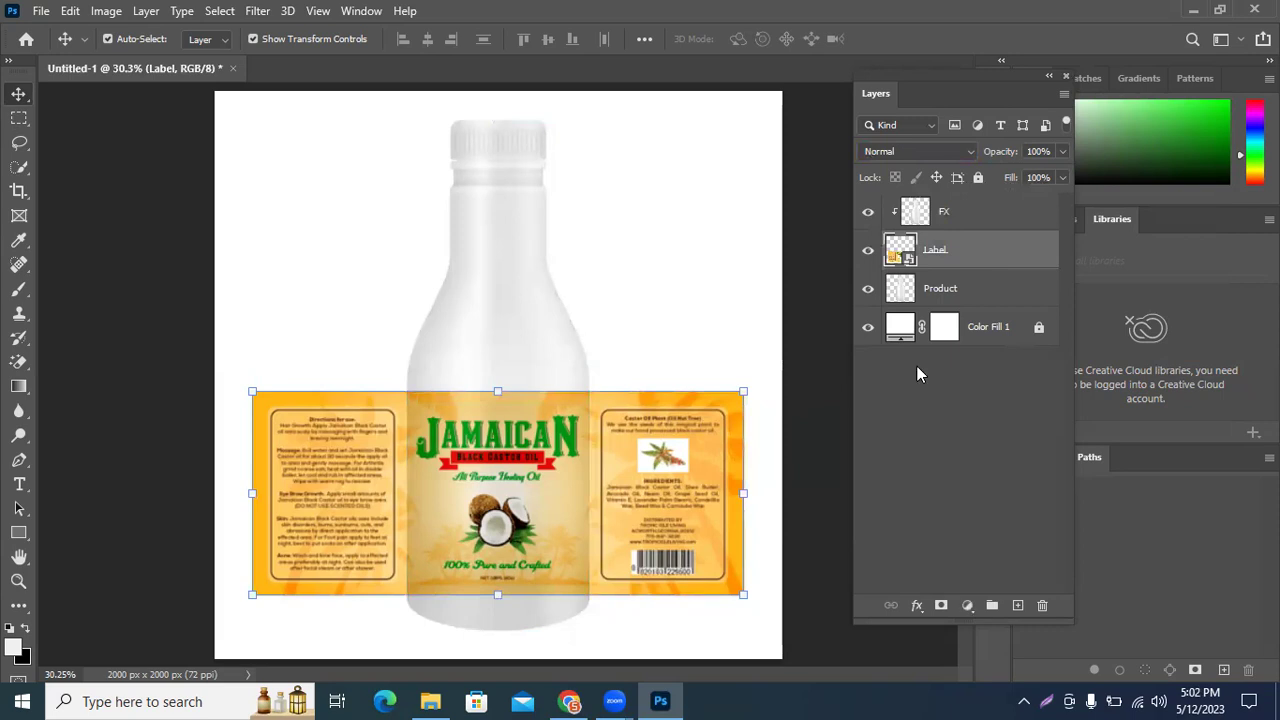
left_click(978, 177)
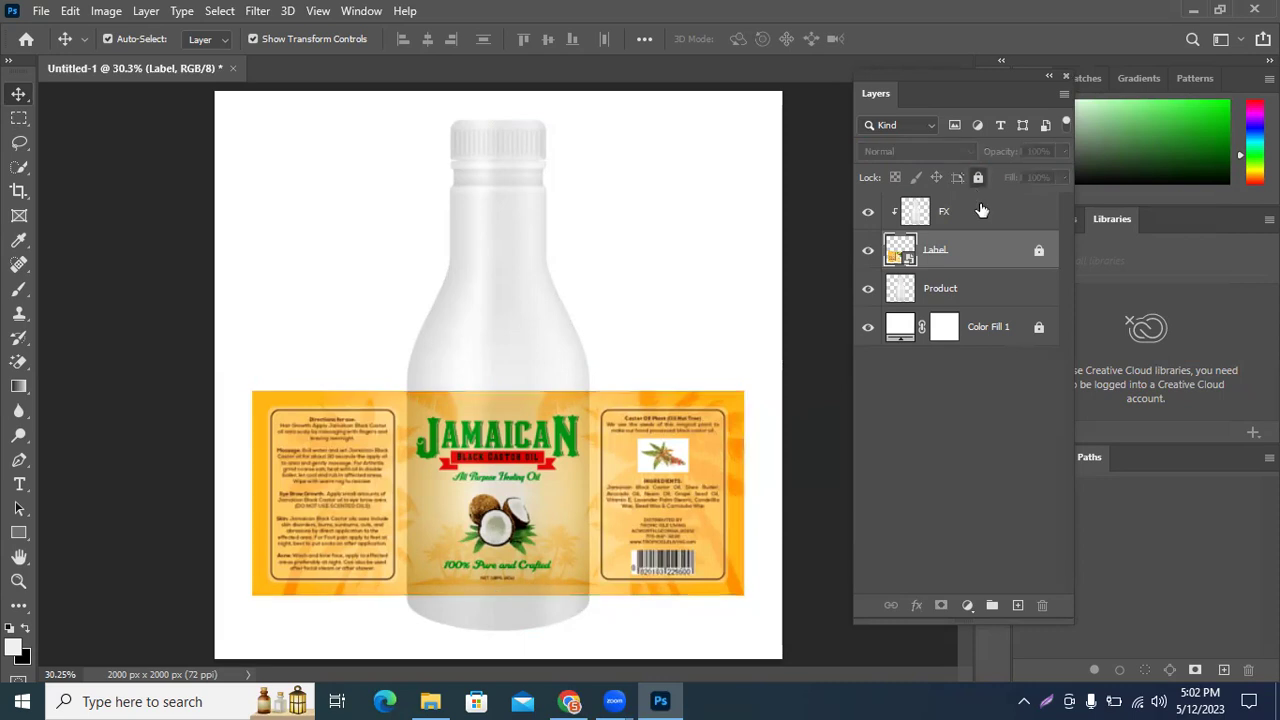
left_click(979, 178)
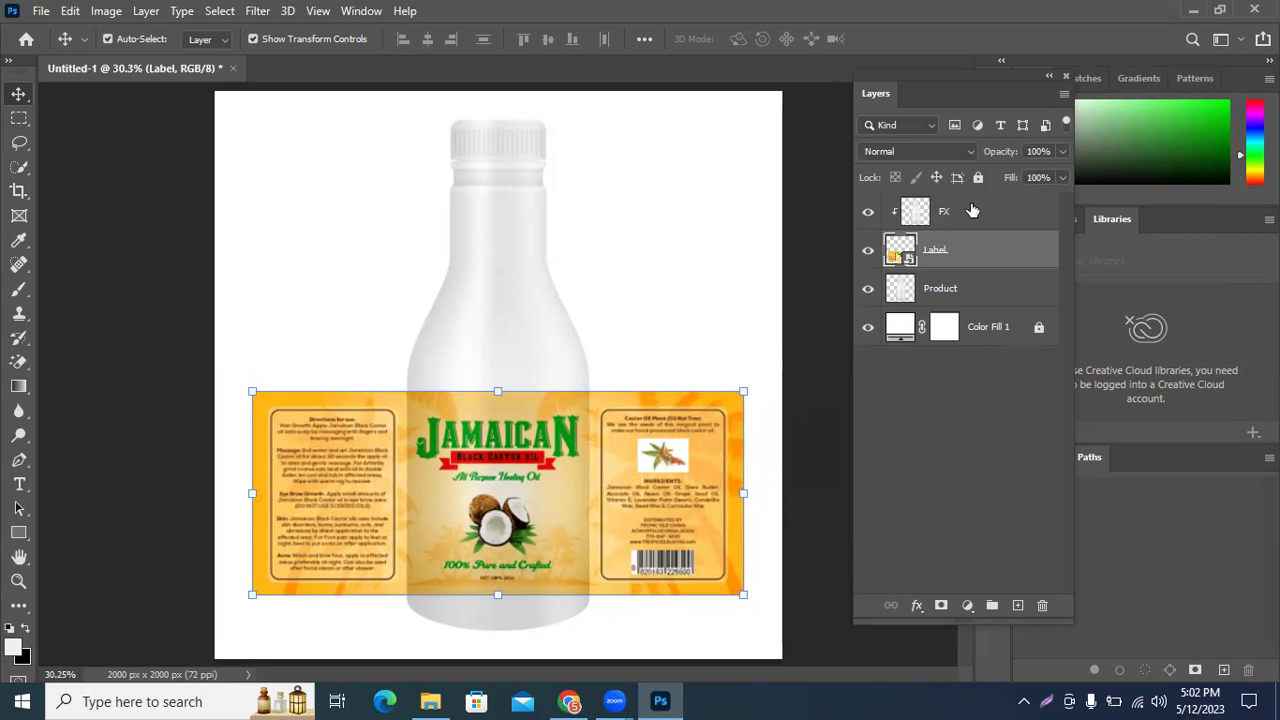
left_click(968, 211)
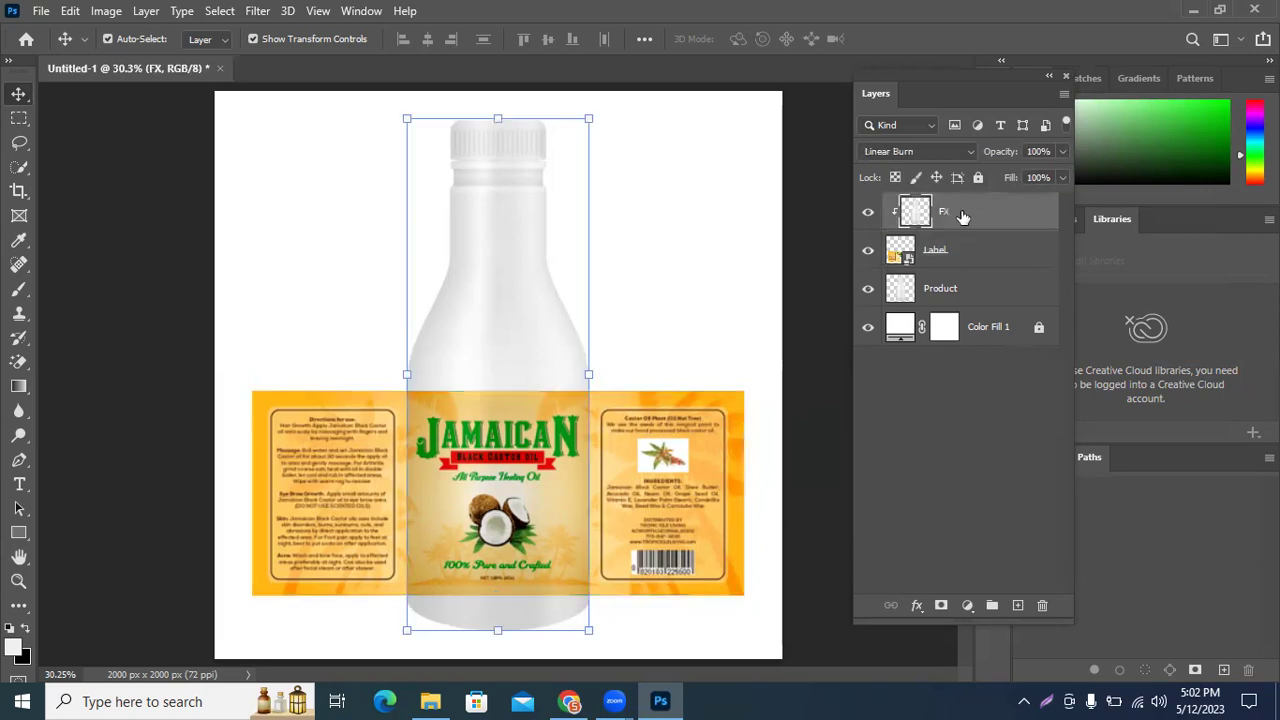
left_click(948, 289)
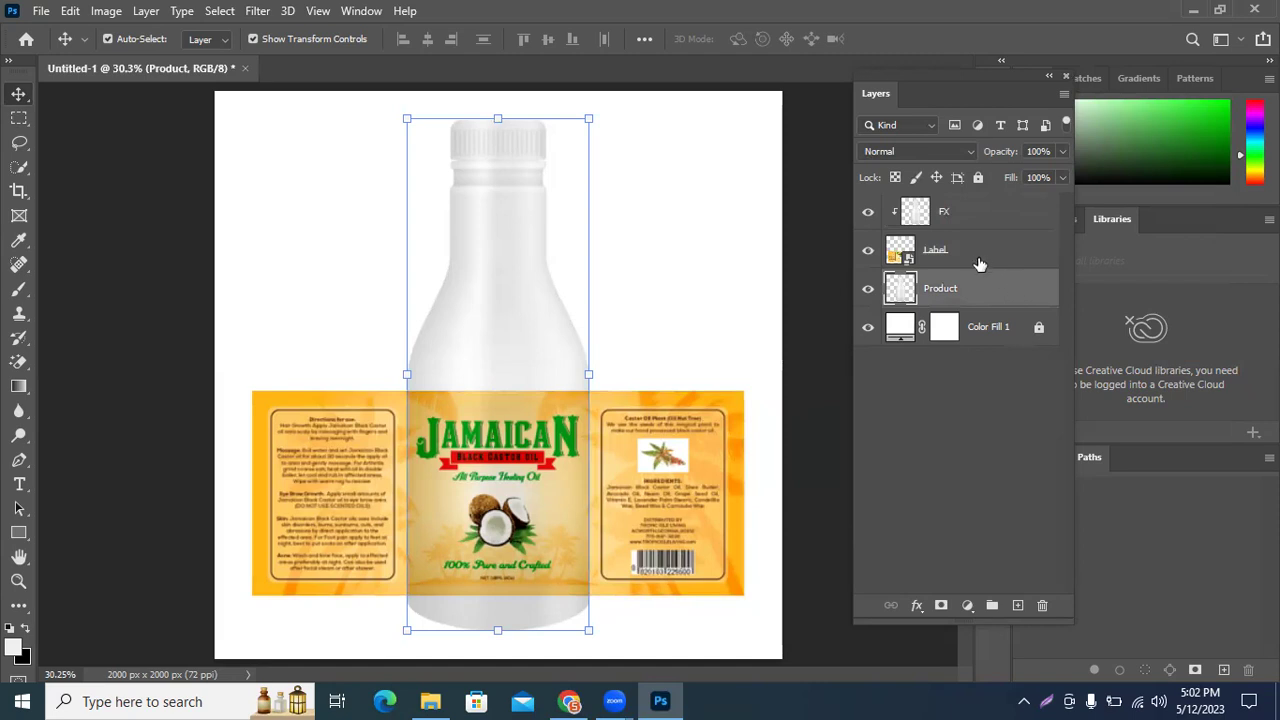
left_click(979, 258)
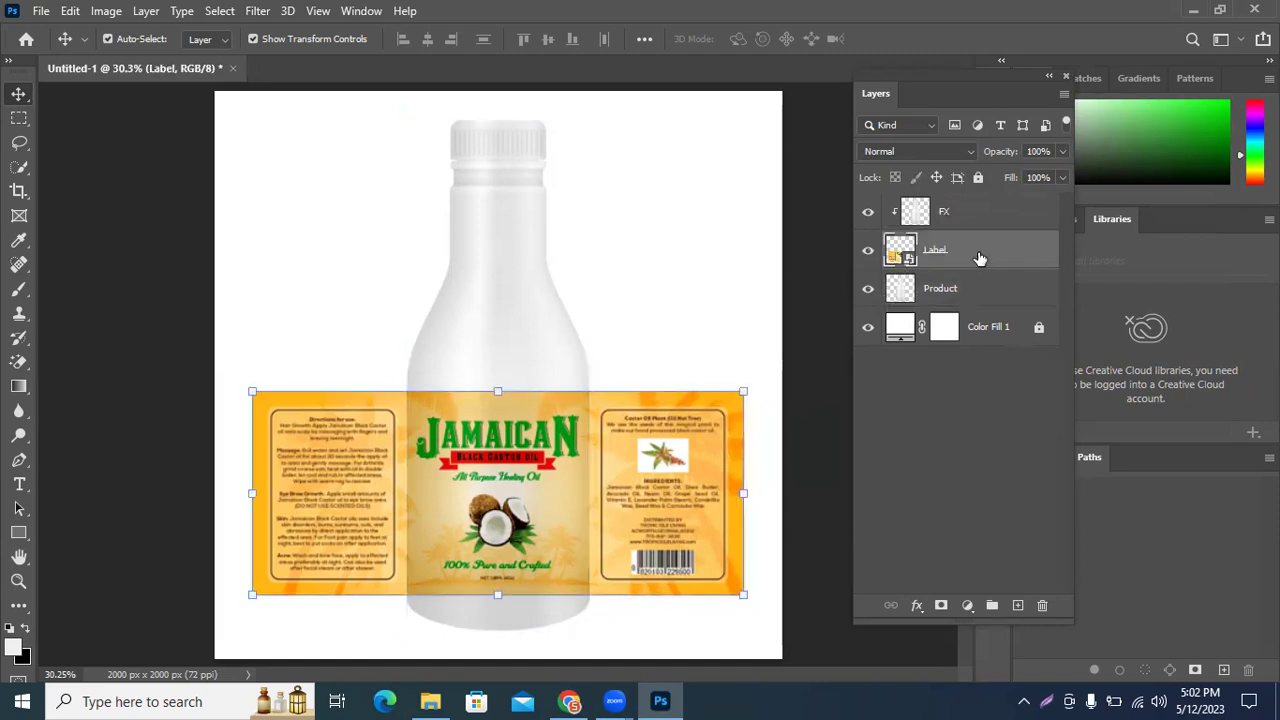
left_click(973, 439)
left_click(910, 258)
left_click(978, 467)
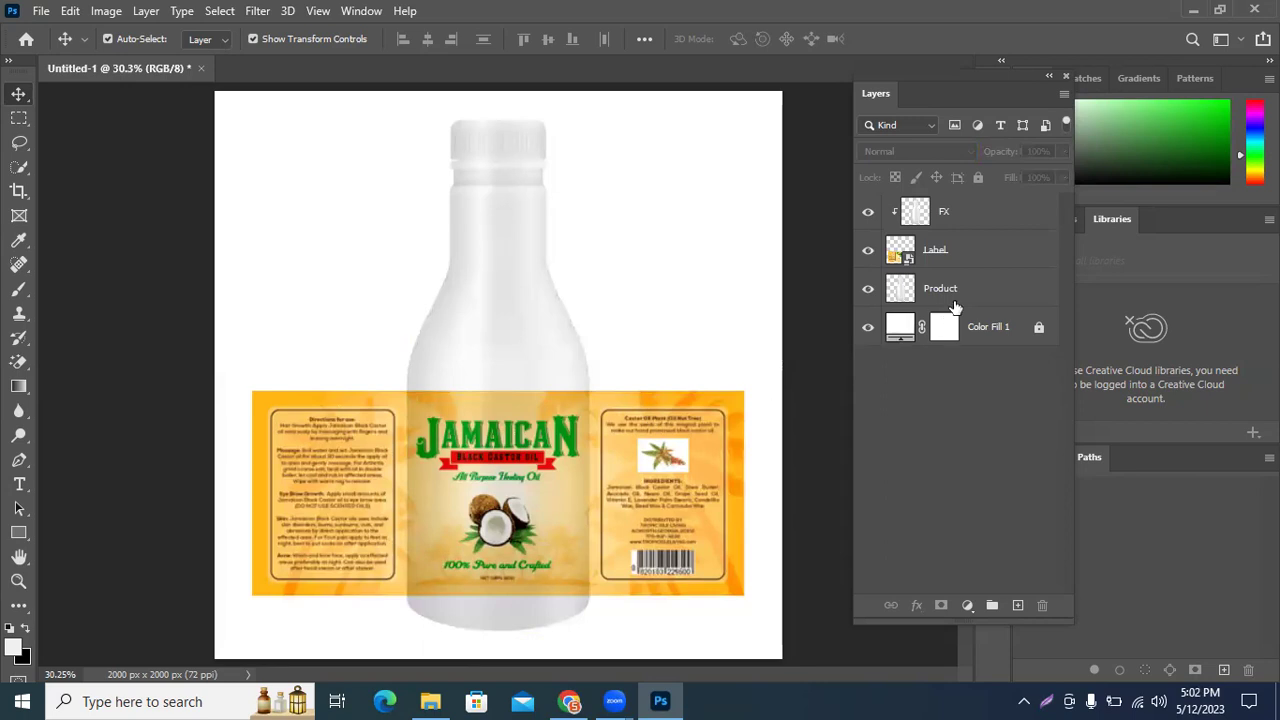
Step: Free-transform the Label layer and switch the transform to Warp
left_click(966, 258)
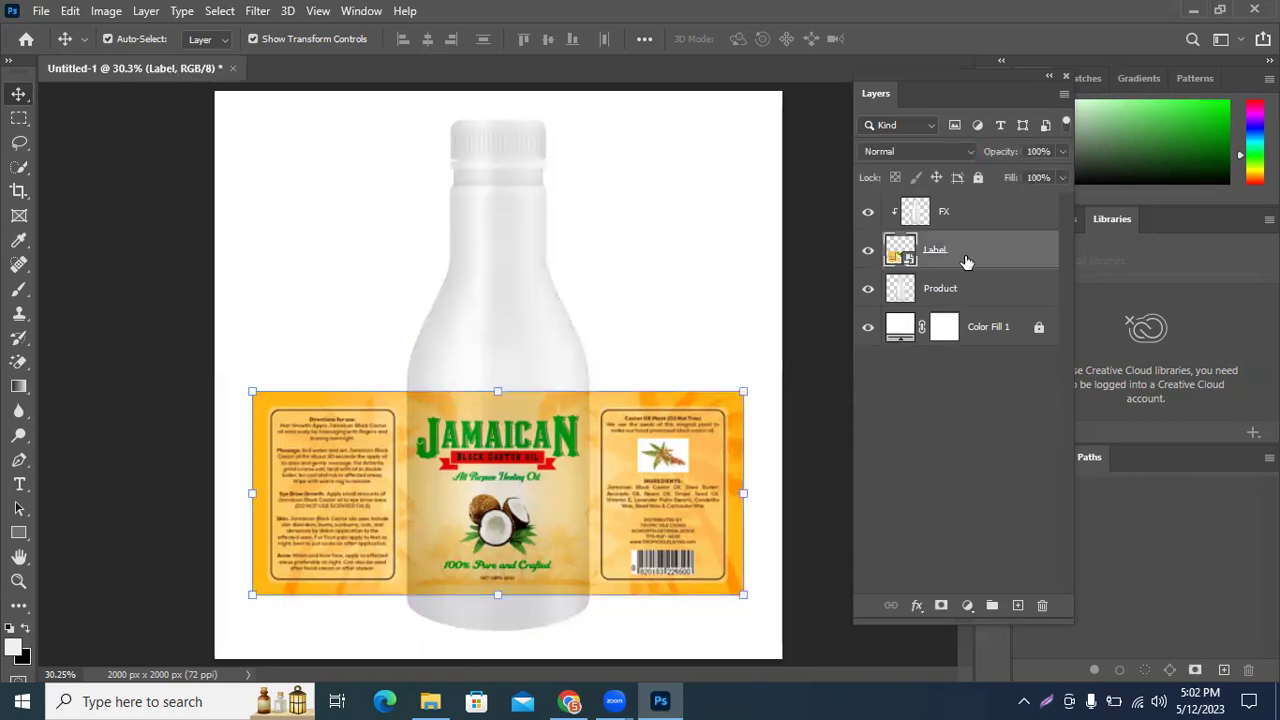
key("ctrl+t")
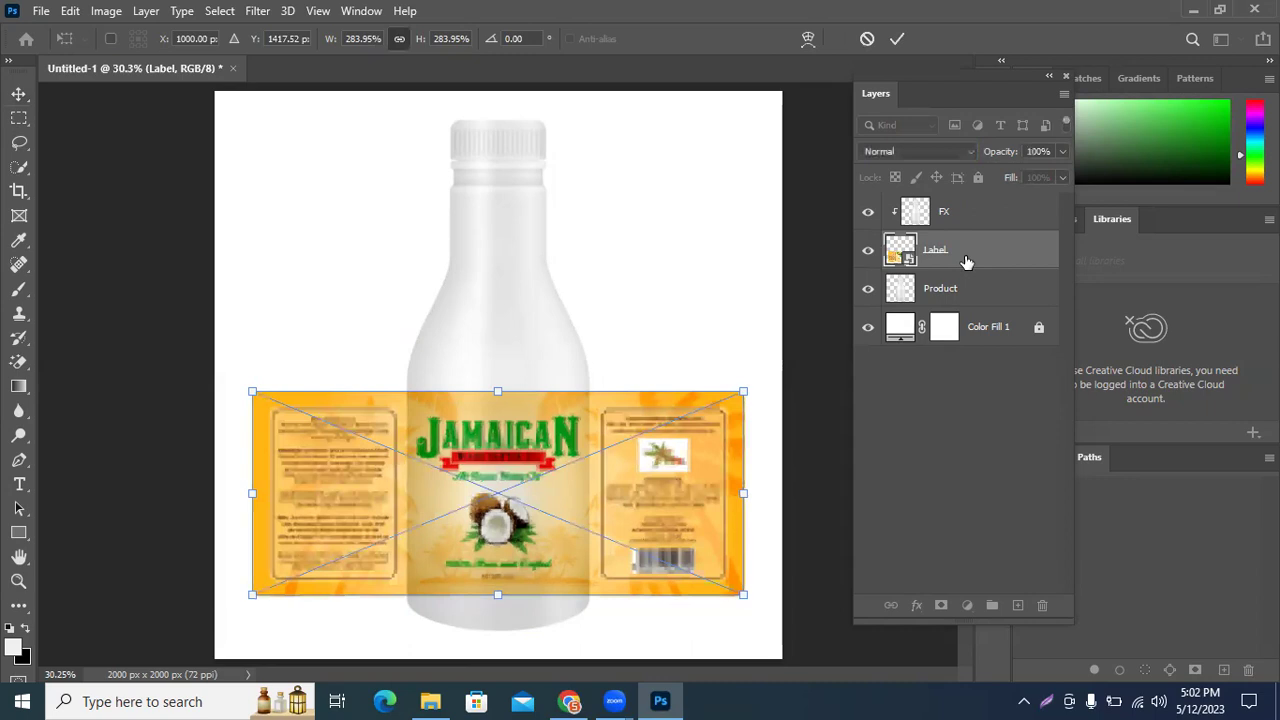
right_click(611, 421)
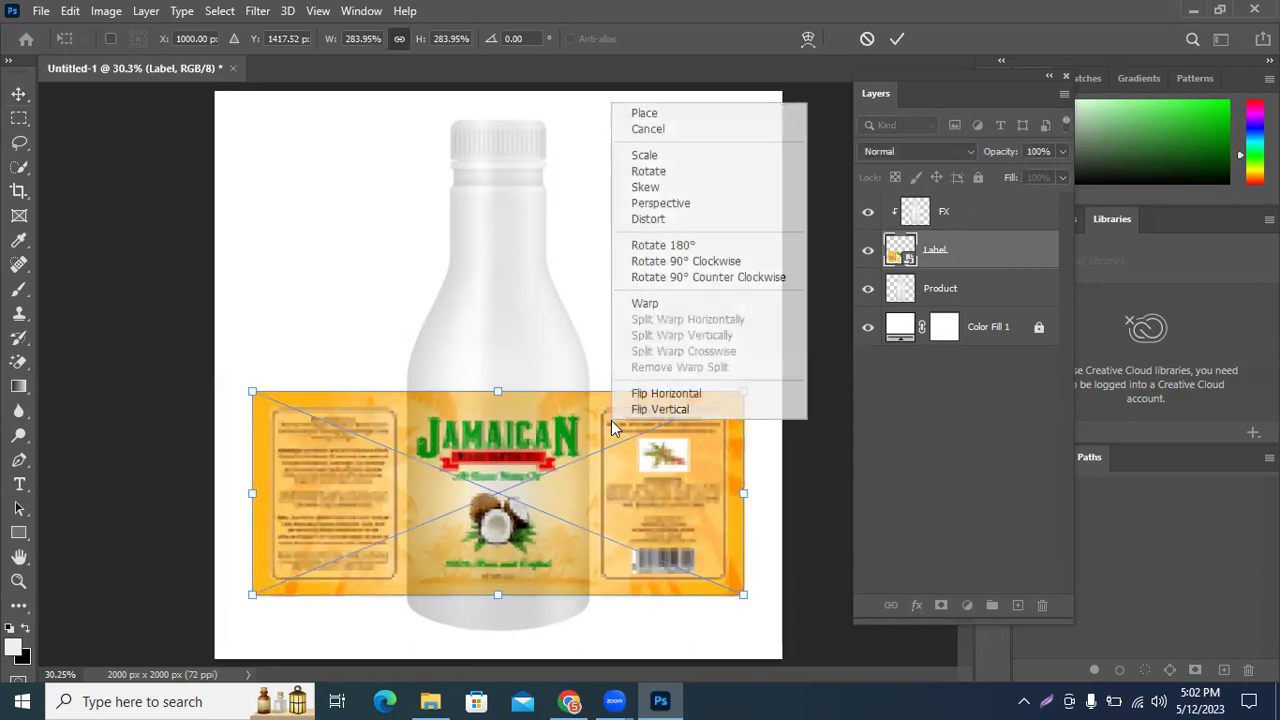
left_click(669, 219)
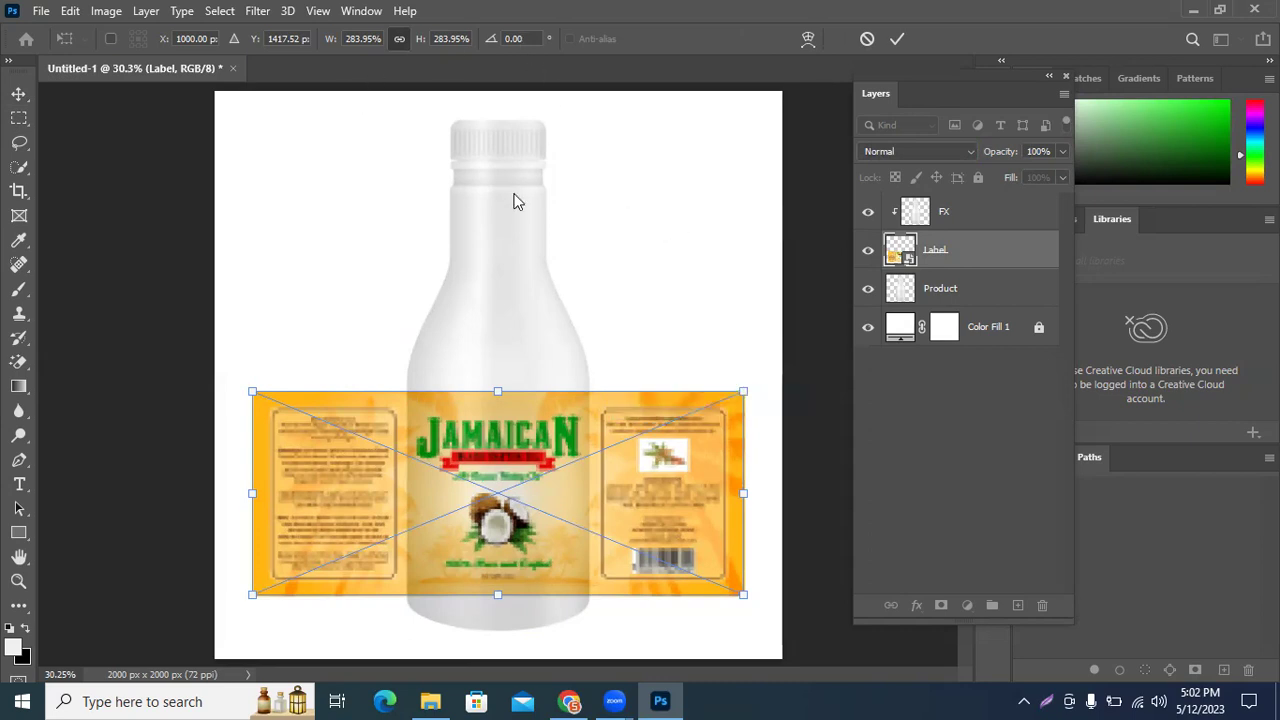
right_click(476, 448)
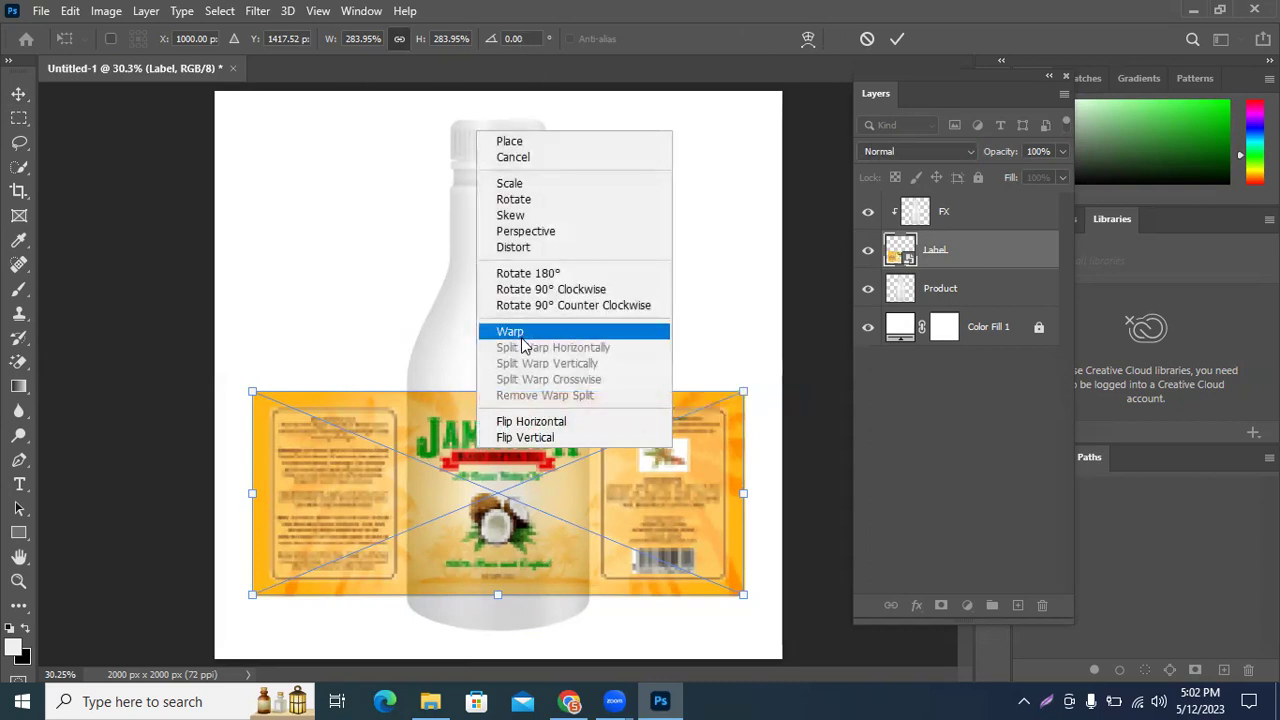
left_click(521, 340)
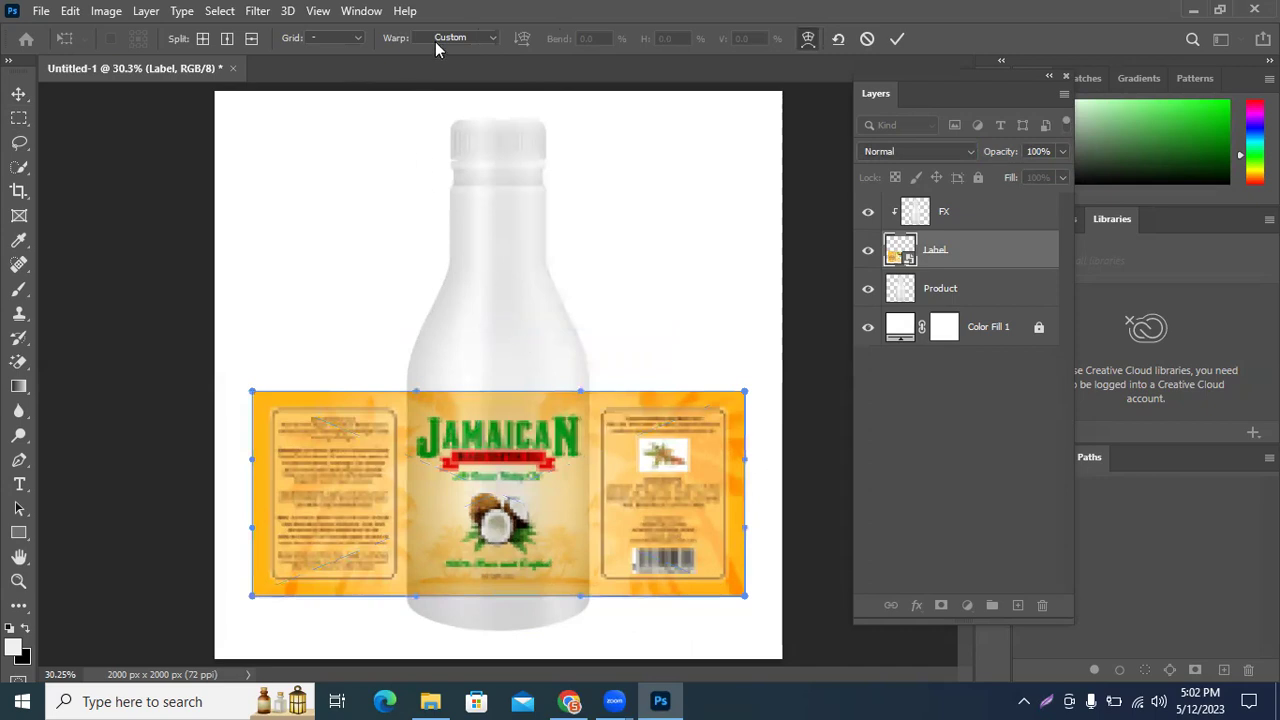
Step: Apply an Arch warp with -21.5% bend, then nudge the label up slightly
left_click(450, 38)
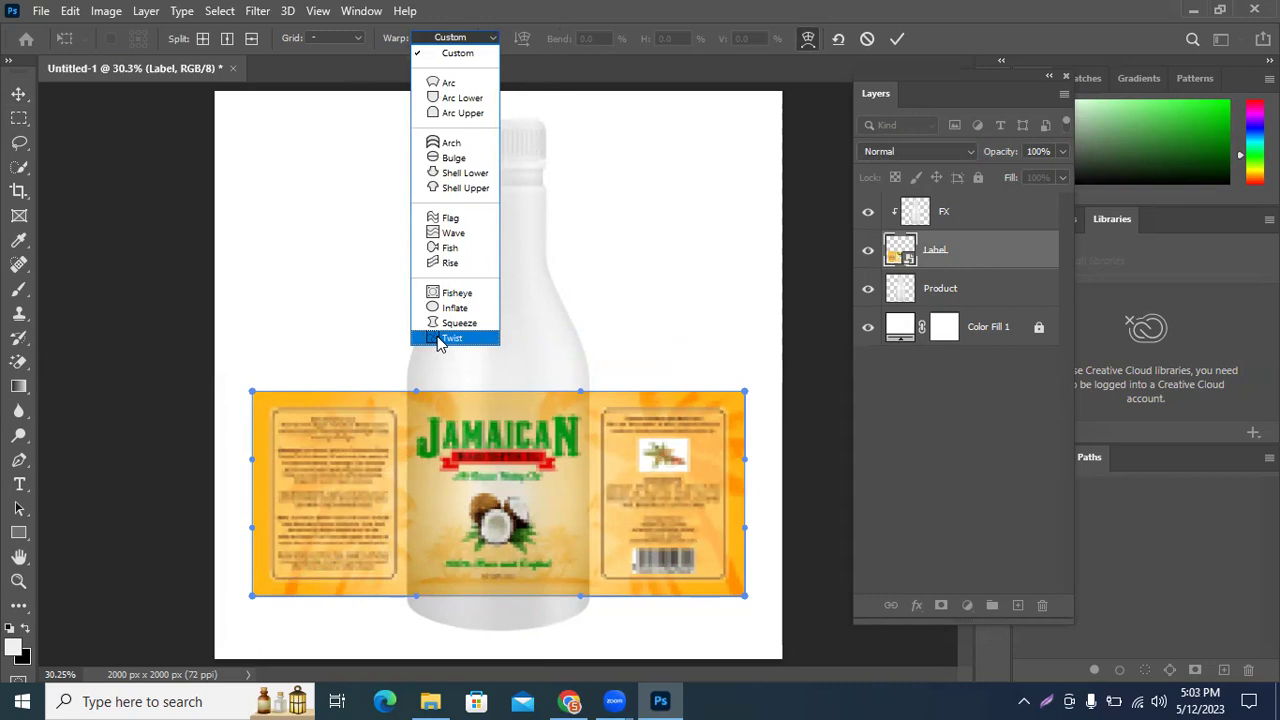
left_click(452, 147)
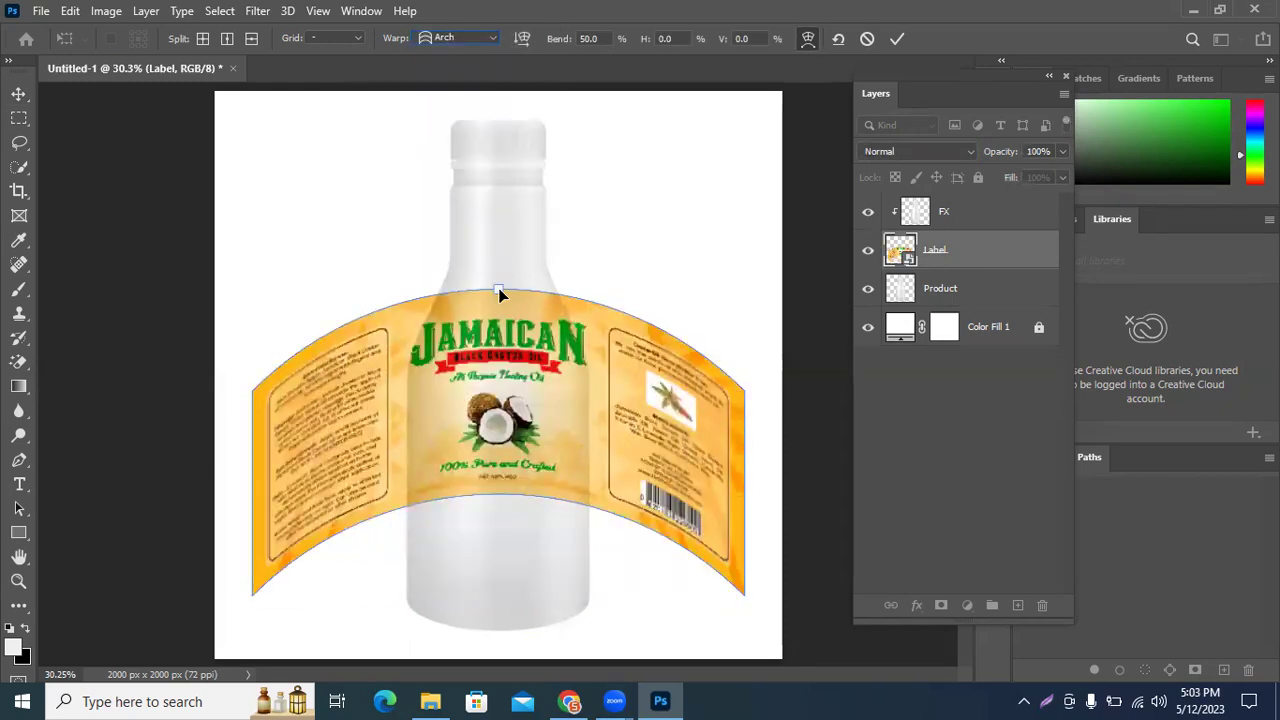
mouse_move(499, 291)
left_mouse_down()
mouse_move(495, 451)
mouse_move(497, 436)
left_mouse_up()
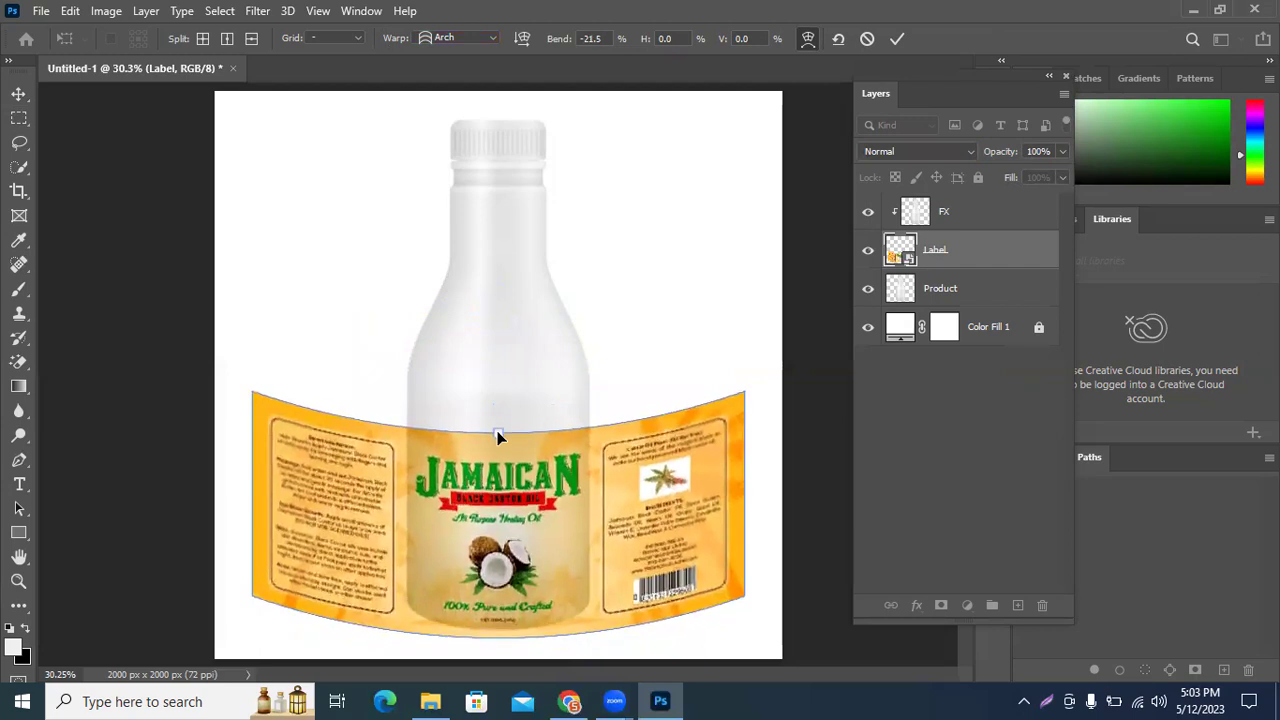
left_click(894, 39)
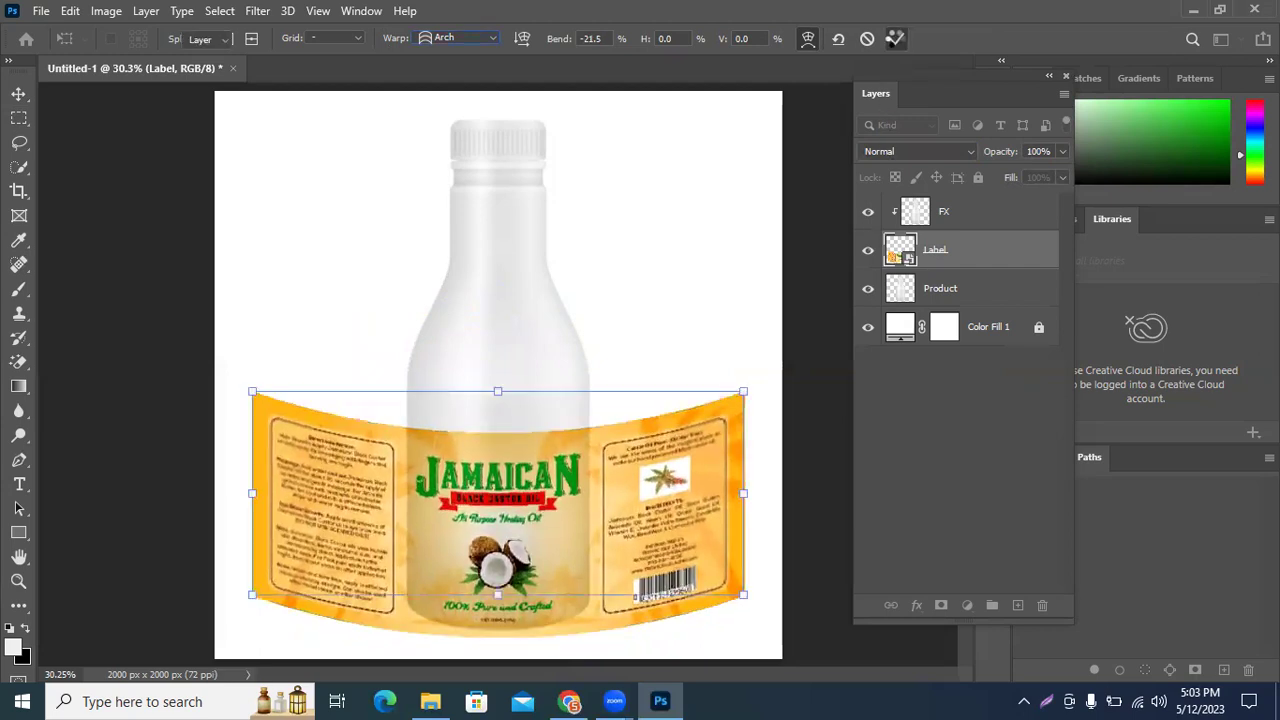
left_click_drag(628, 442, 628, 434)
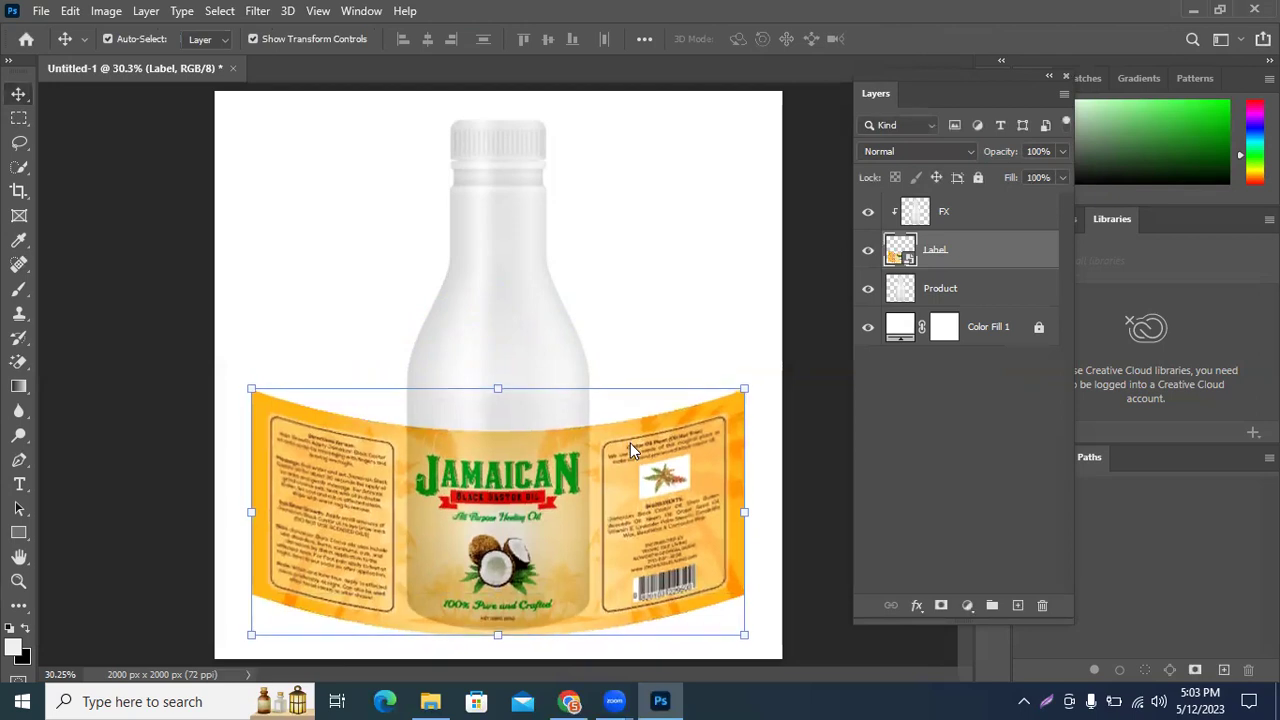
Step: Nudge the Label layer about 23 px lower on the bottle, then make the Product layer active
left_click_drag(662, 488, 662, 455)
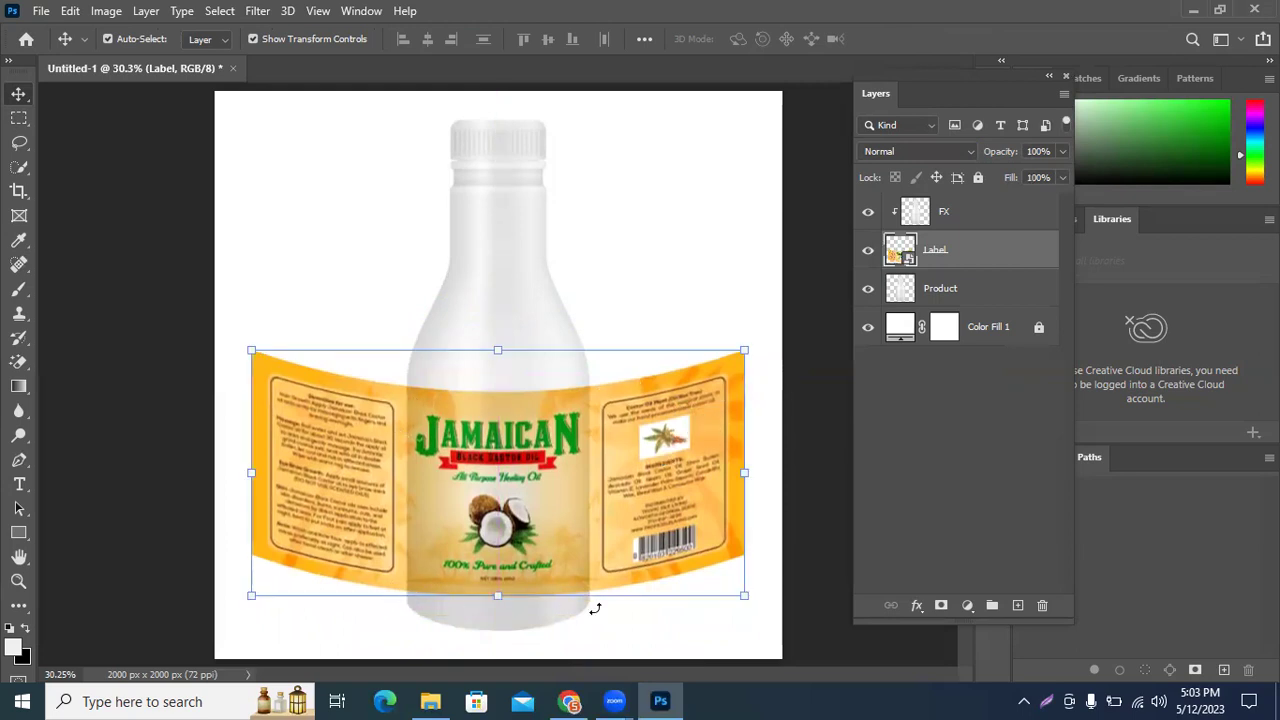
left_click(672, 236)
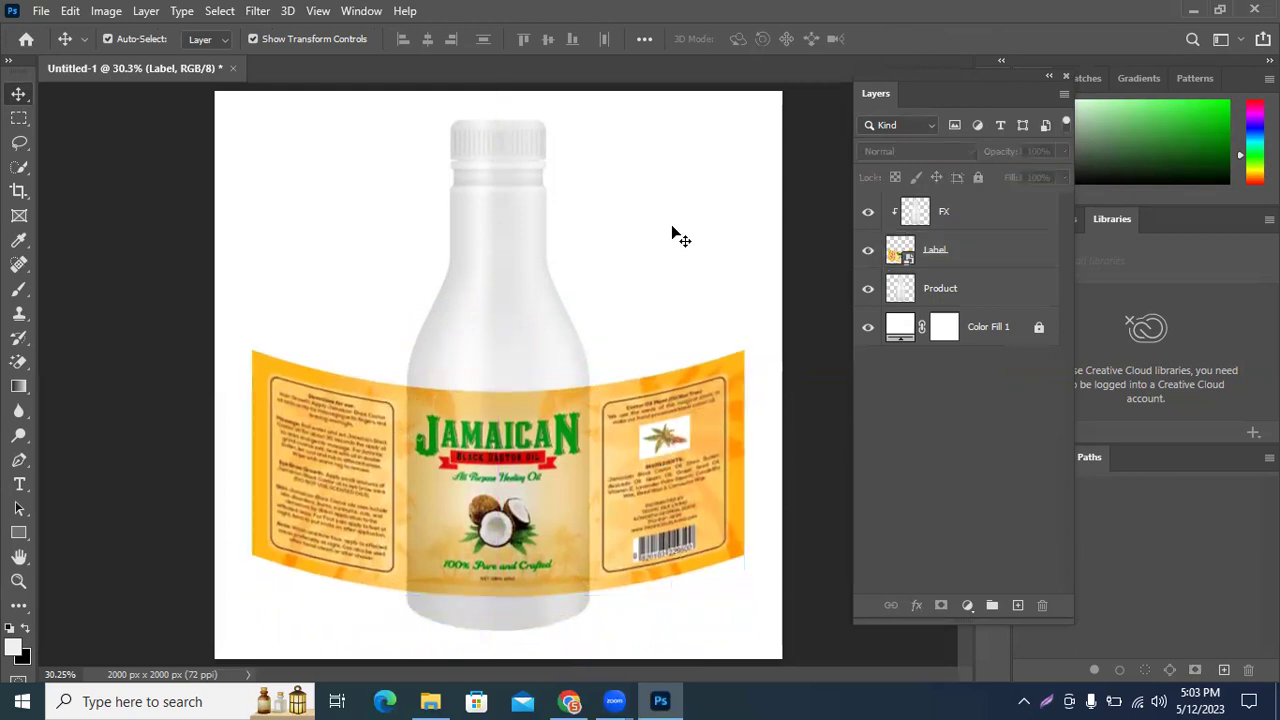
left_click_drag(640, 432, 634, 437)
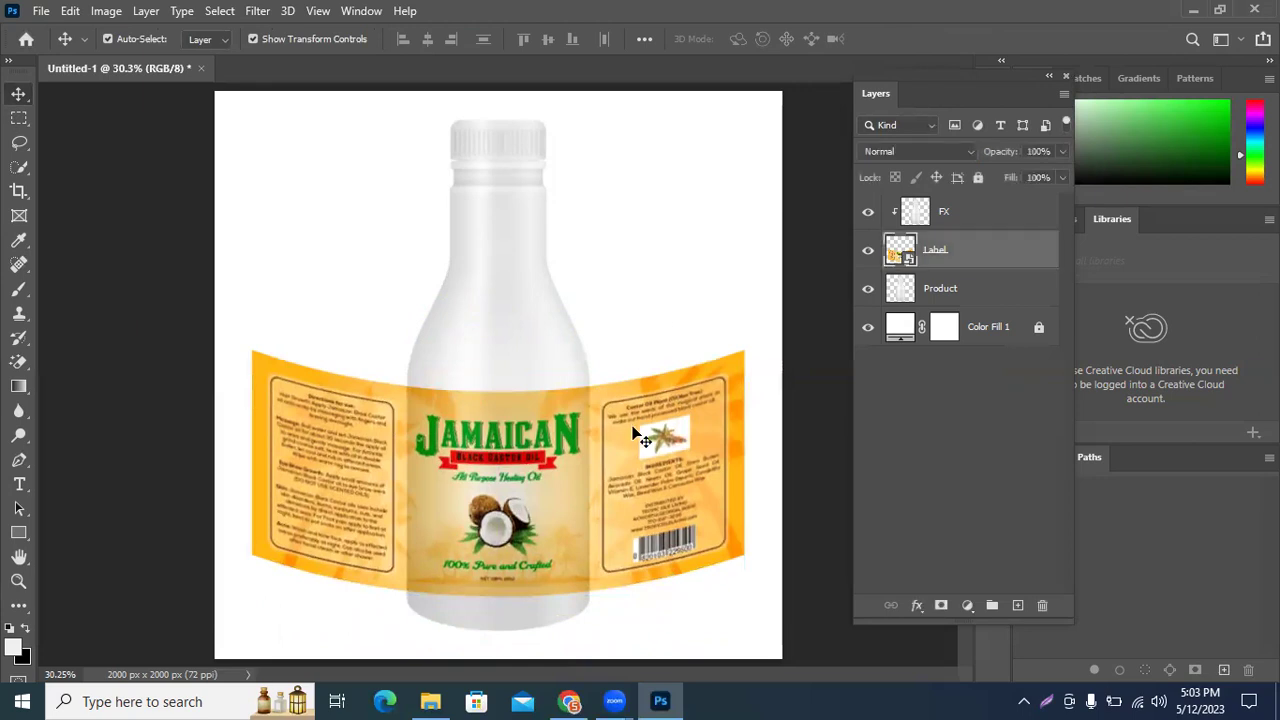
left_click(709, 300)
left_click(658, 455)
left_click(658, 448)
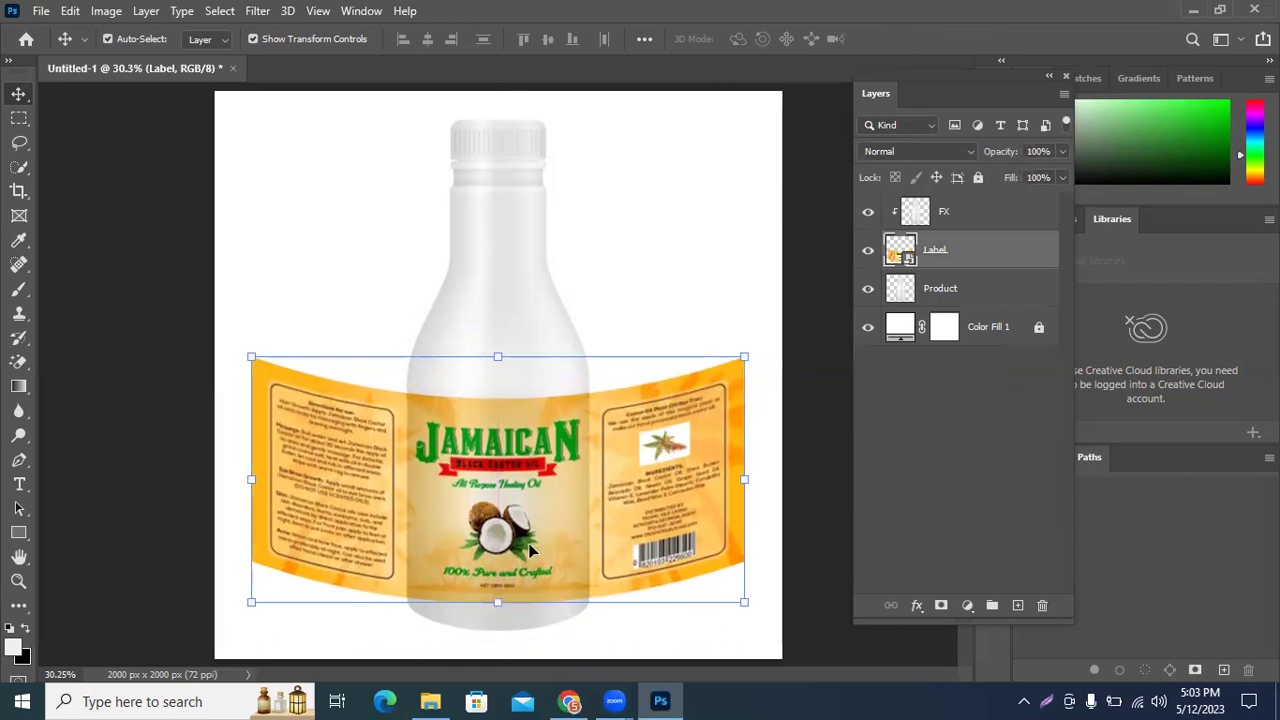
left_click(772, 240)
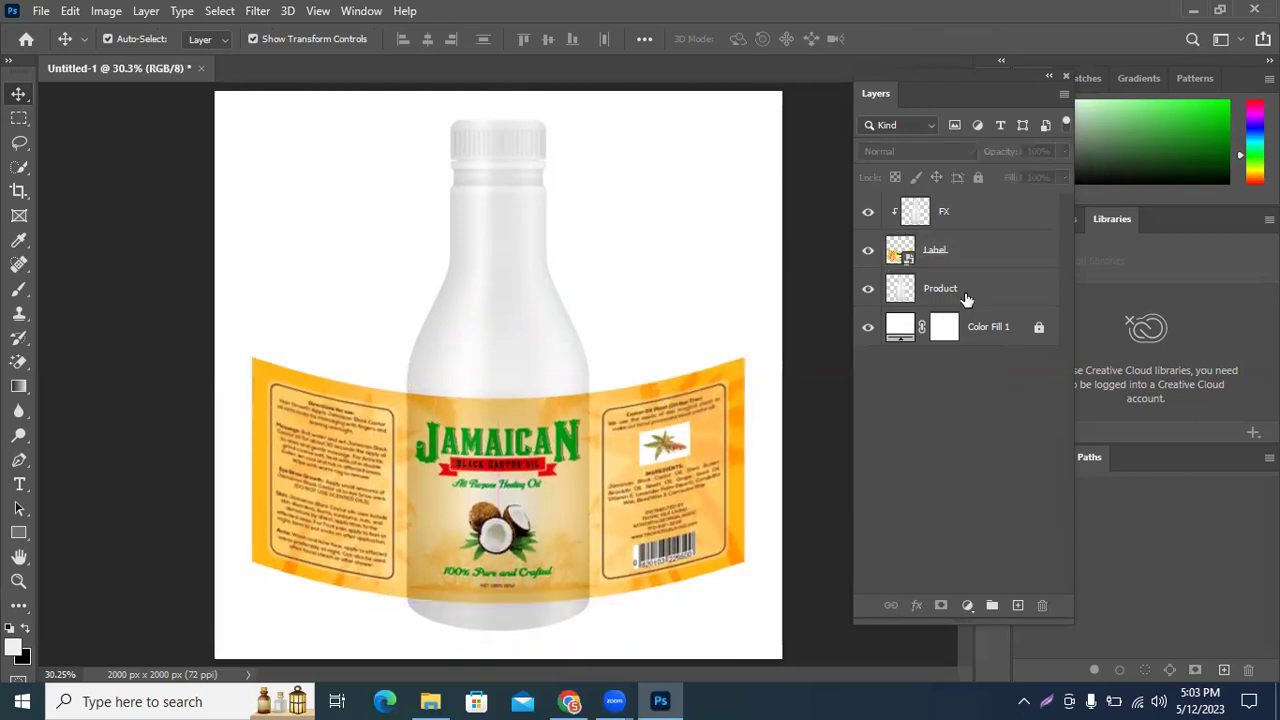
left_click(931, 296)
key("ctrl")
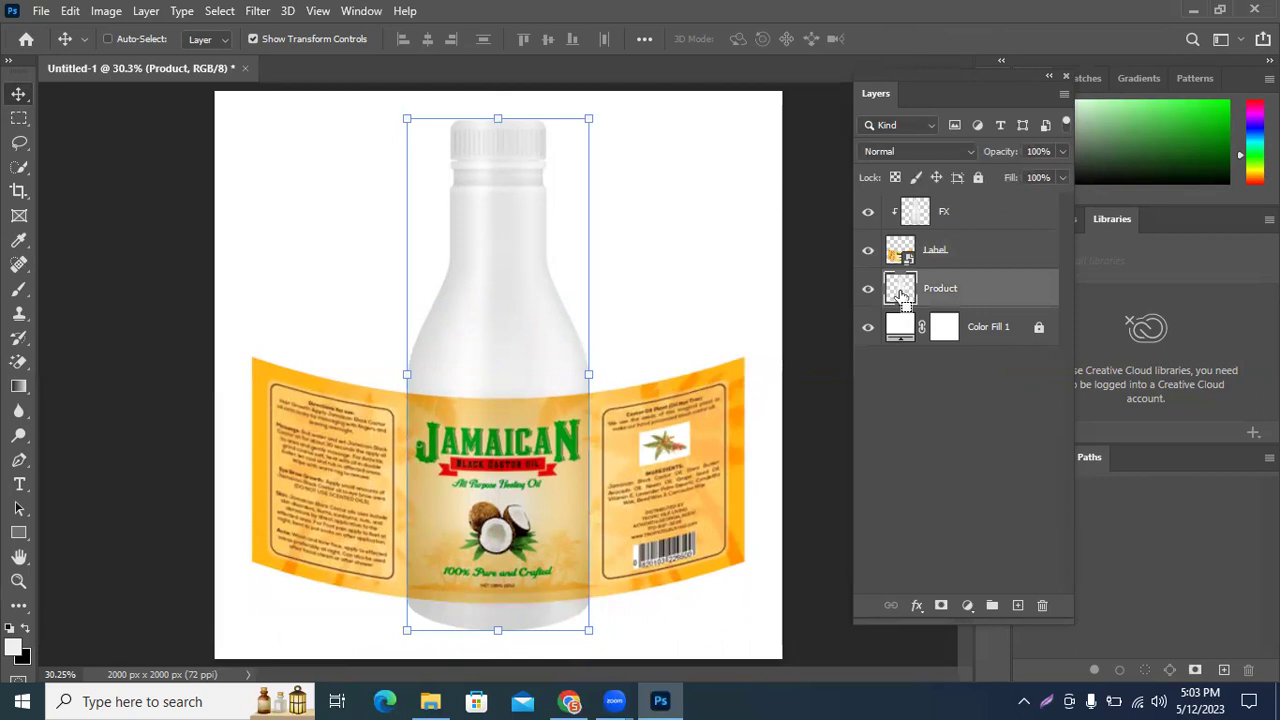
Step: Load the Product layer's bottle outline as a selection and add it as the Label layer's mask
left_click(902, 295, "ctrl")
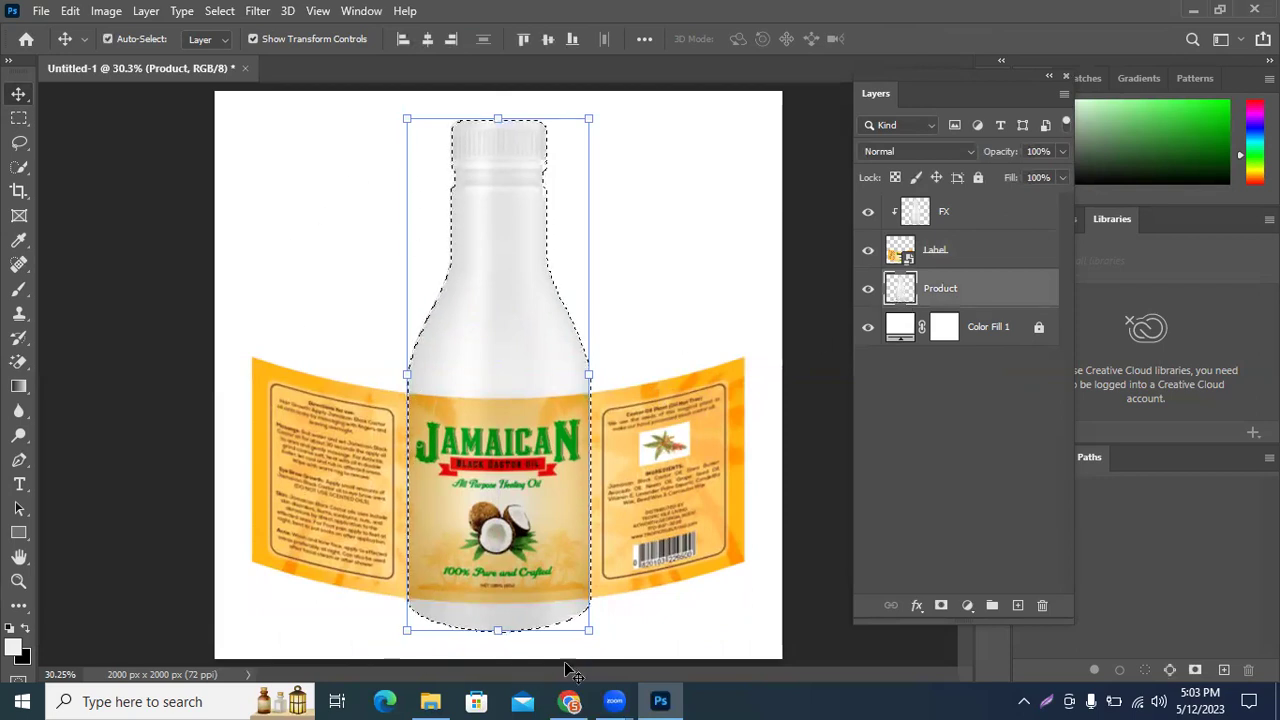
left_click(974, 257)
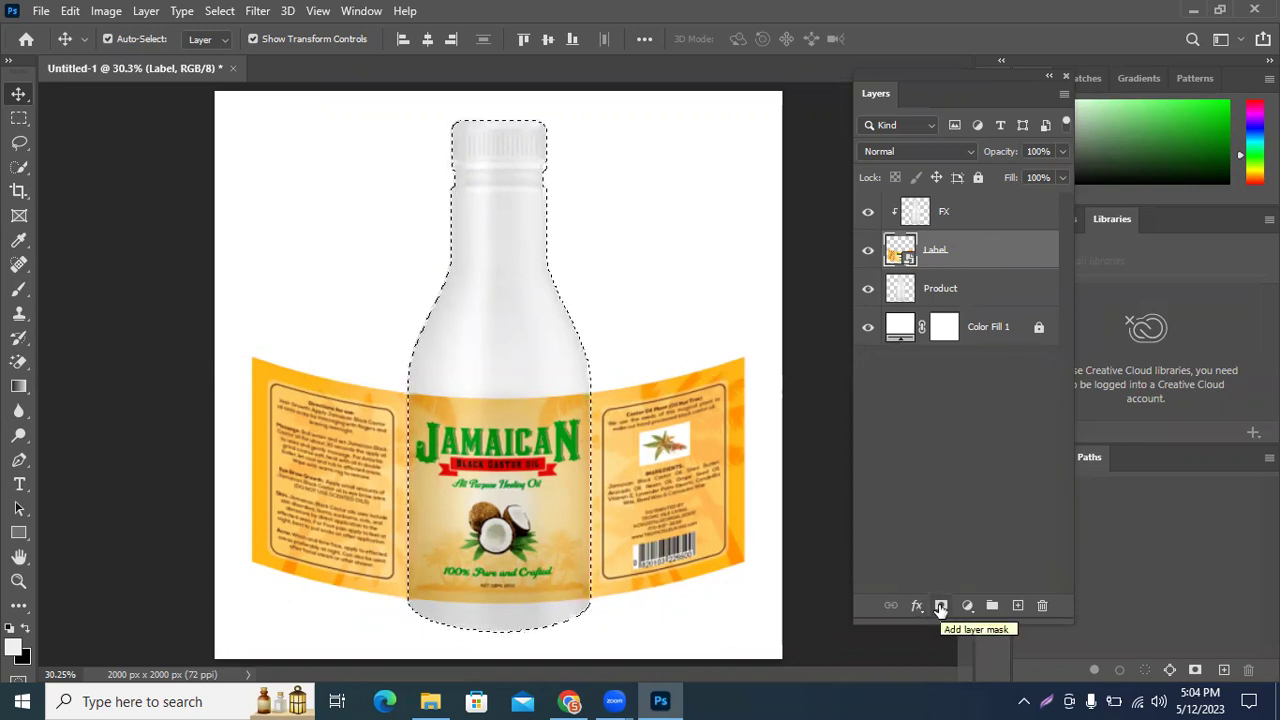
left_click(940, 606)
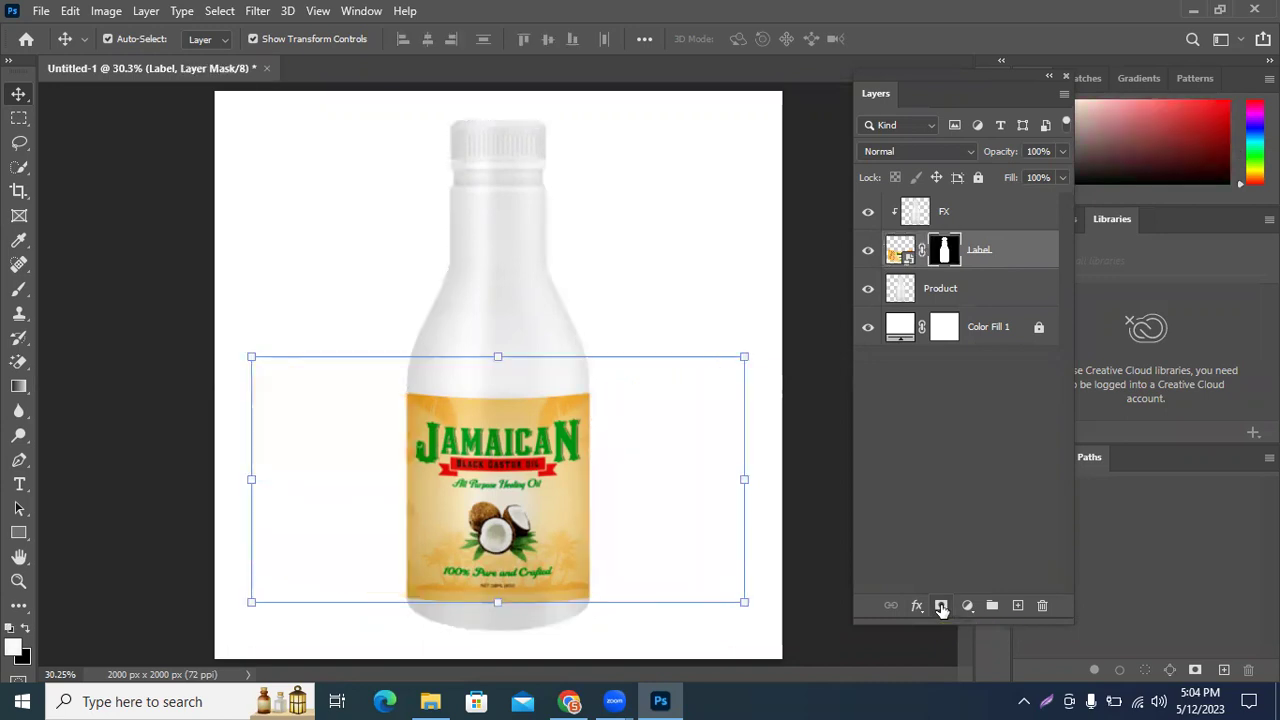
left_click(988, 480)
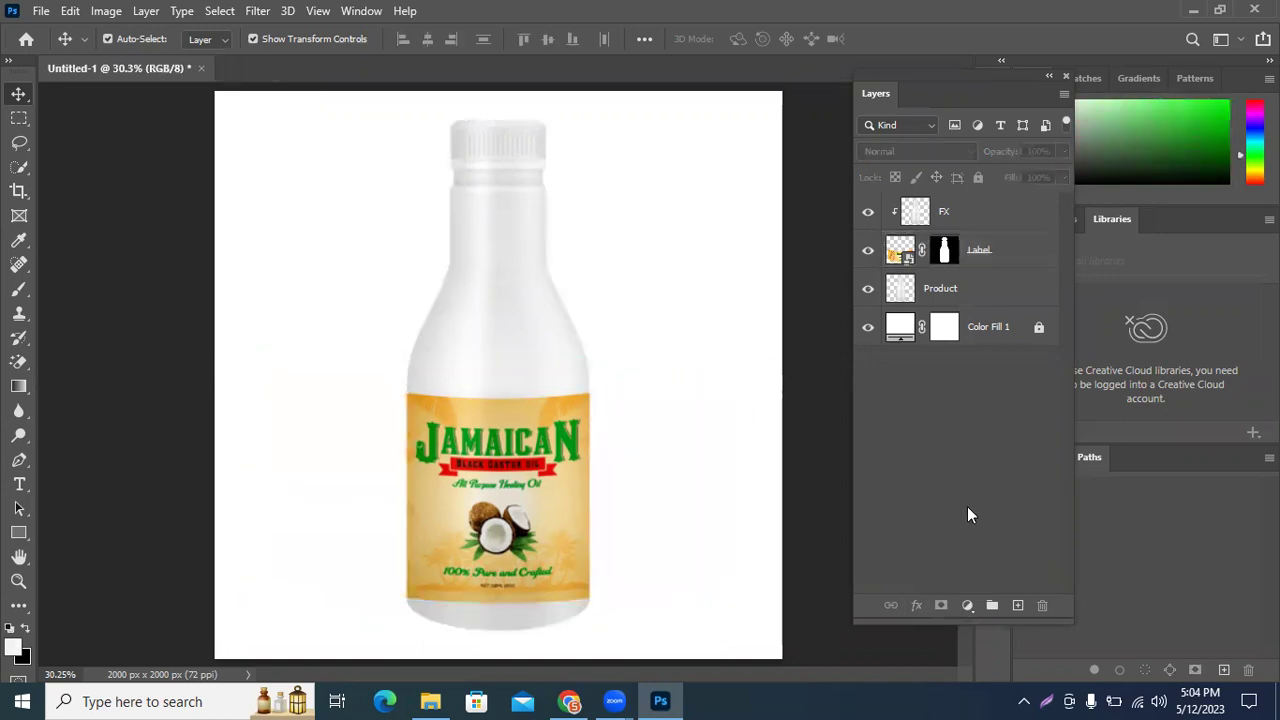
left_click(868, 212)
left_click(868, 212)
left_click(868, 212)
left_click(868, 212)
left_click(868, 212)
left_click(943, 252)
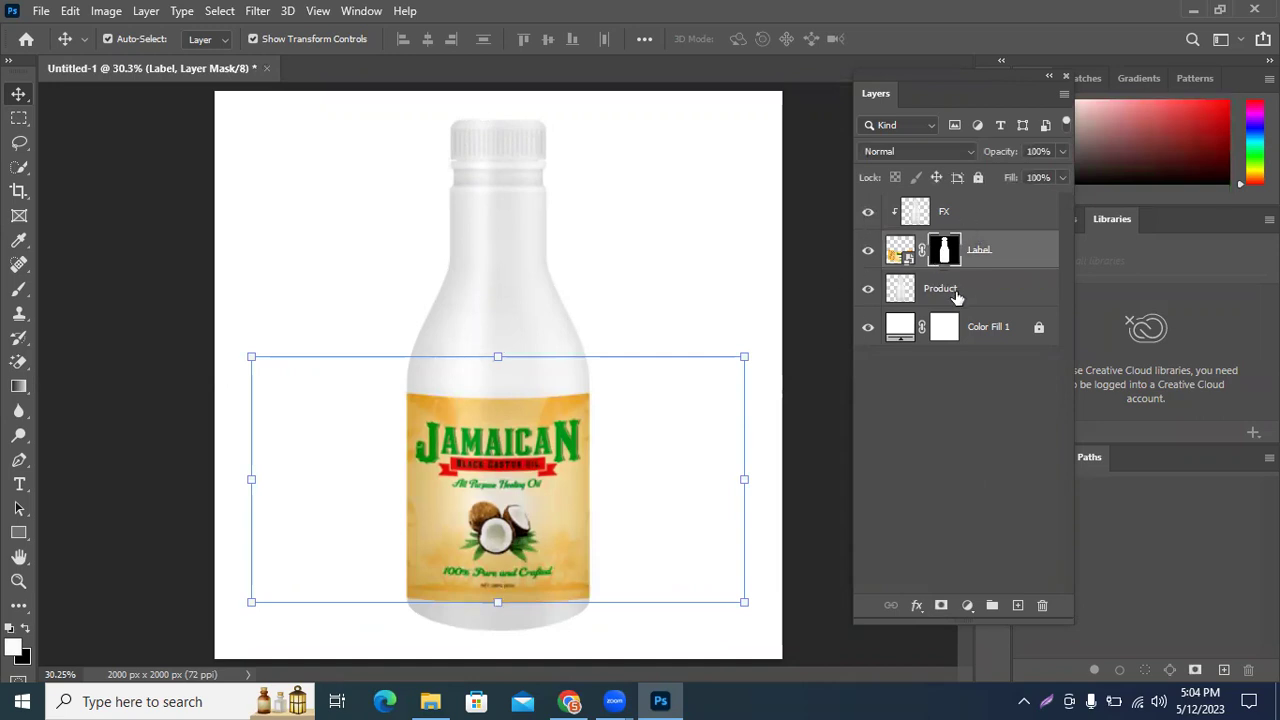
left_click(954, 519)
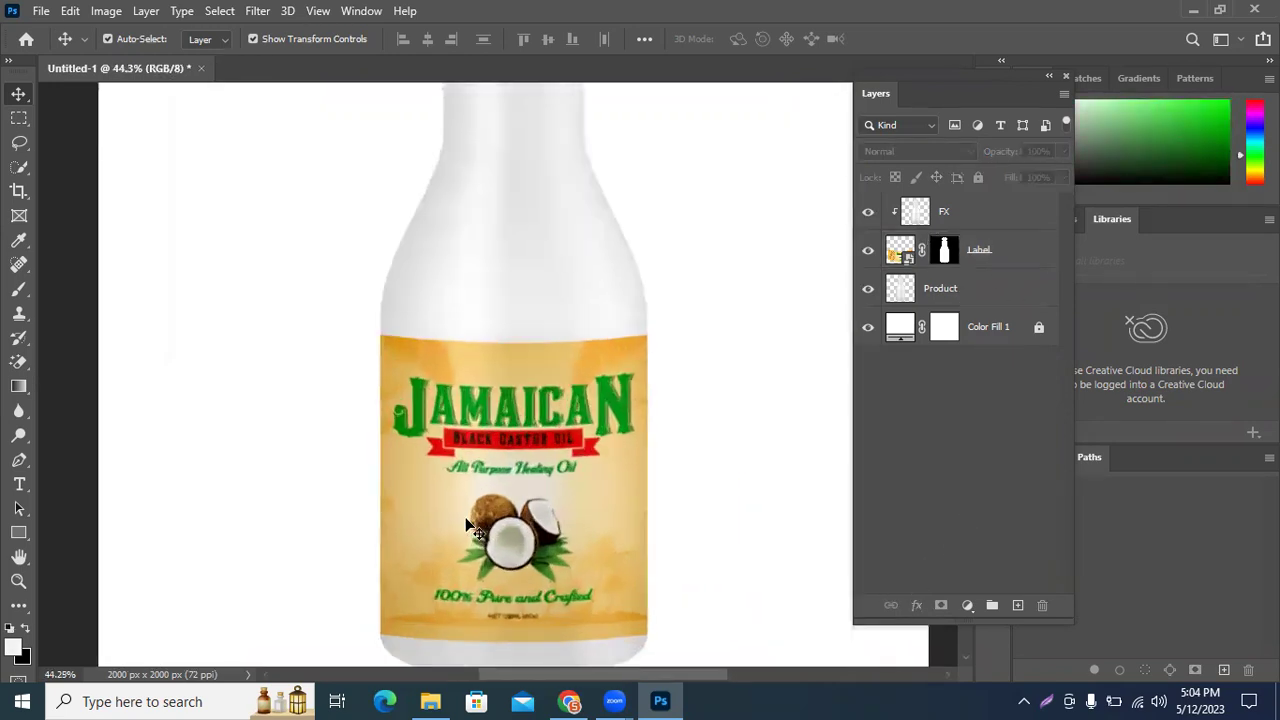
scroll(470, 527, "up", 2)
left_click(869, 212)
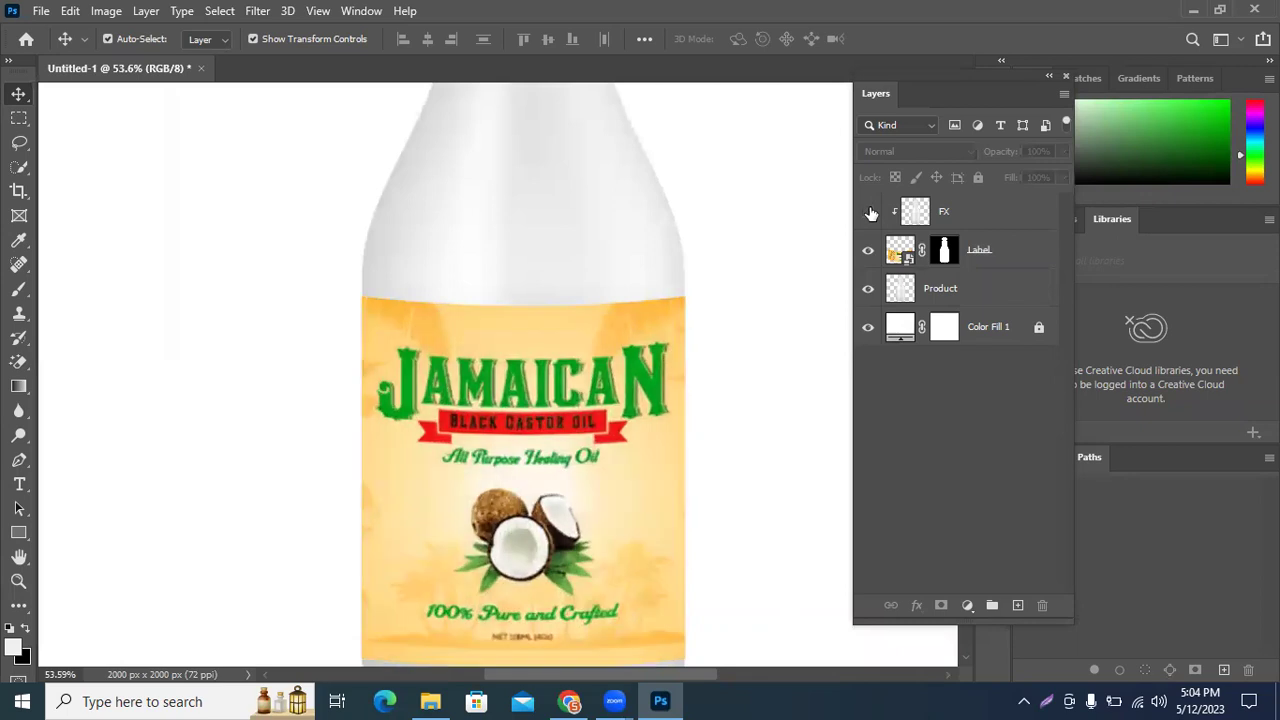
left_click(869, 212)
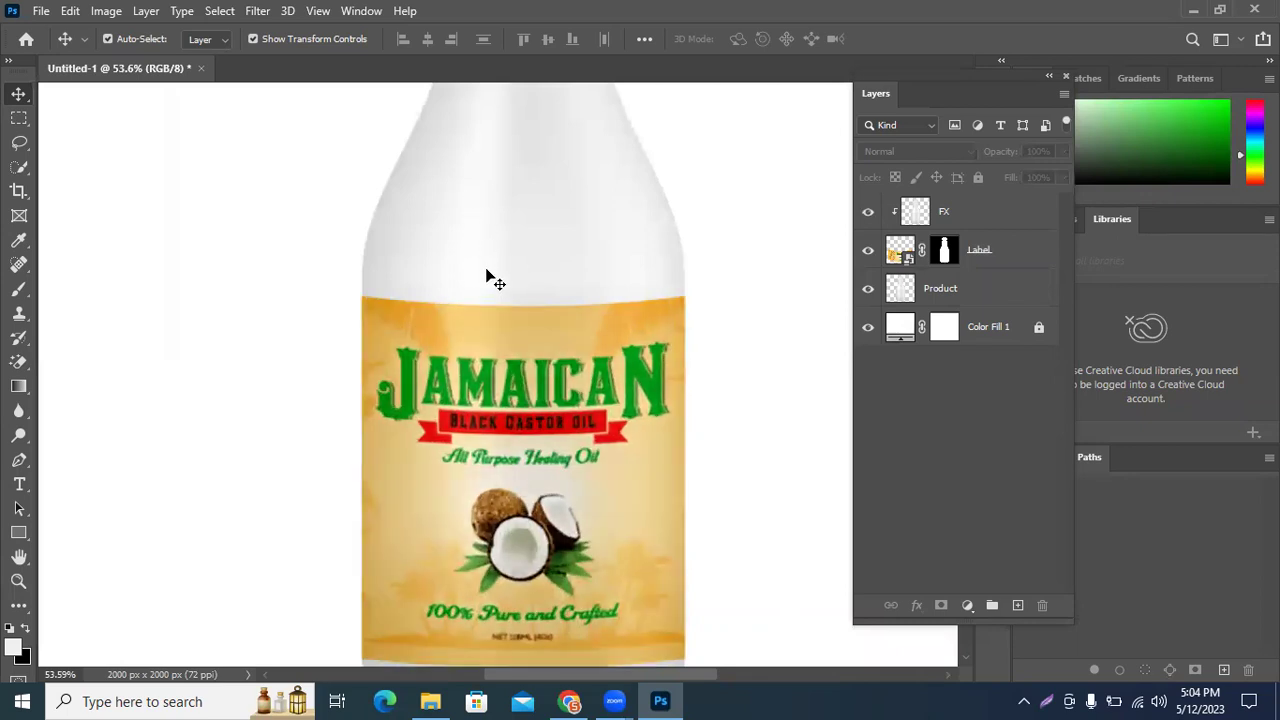
scroll(486, 250, "up", 1)
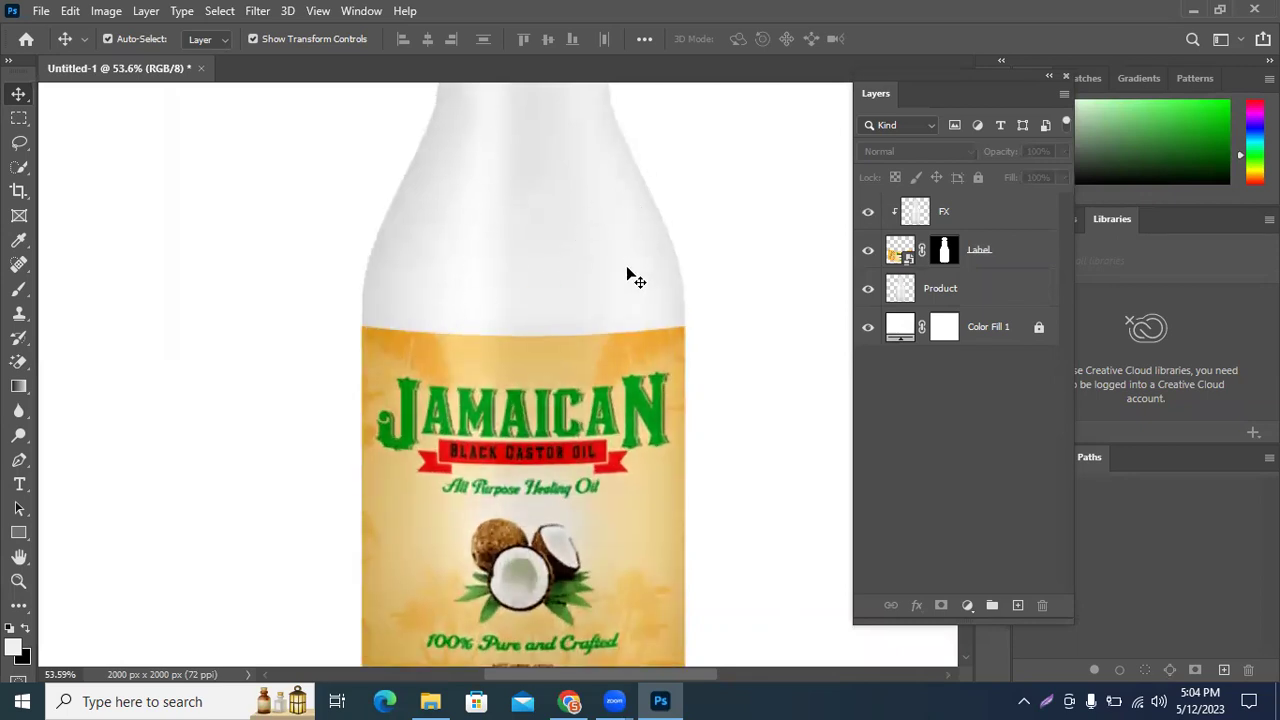
left_click(868, 250)
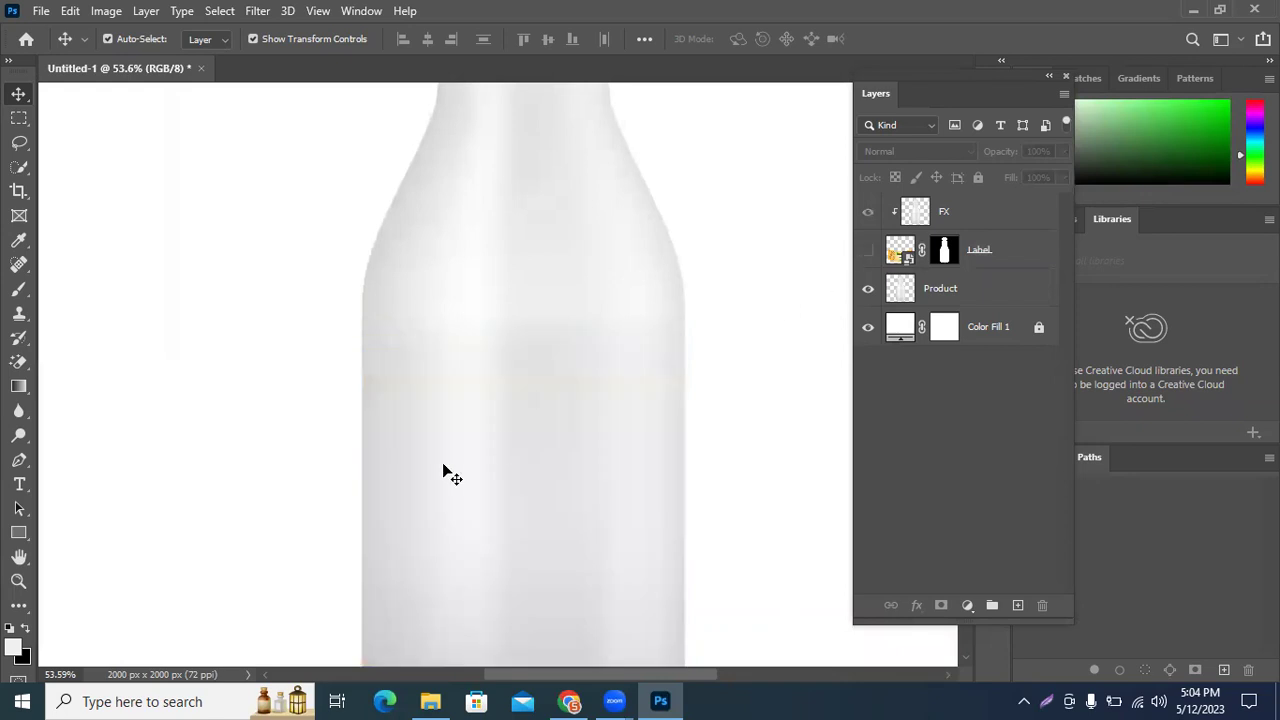
left_click(867, 252)
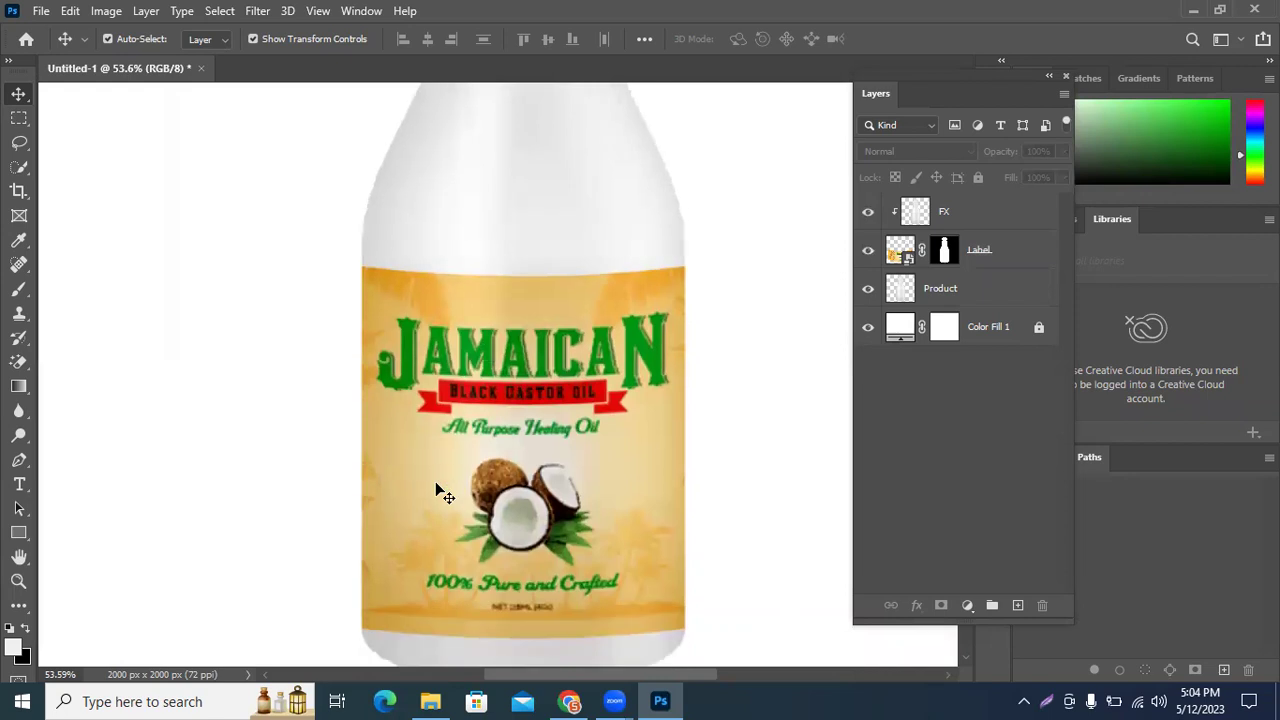
scroll(360, 468, "down", 3)
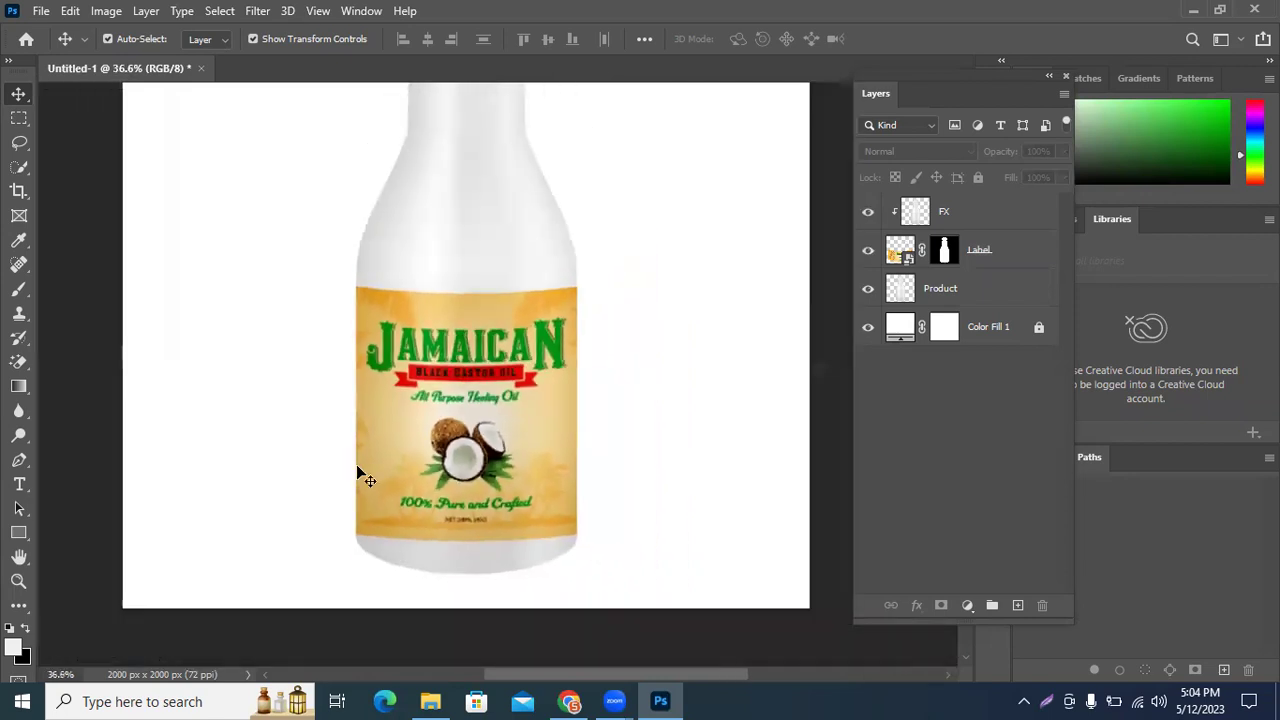
left_click(1014, 258)
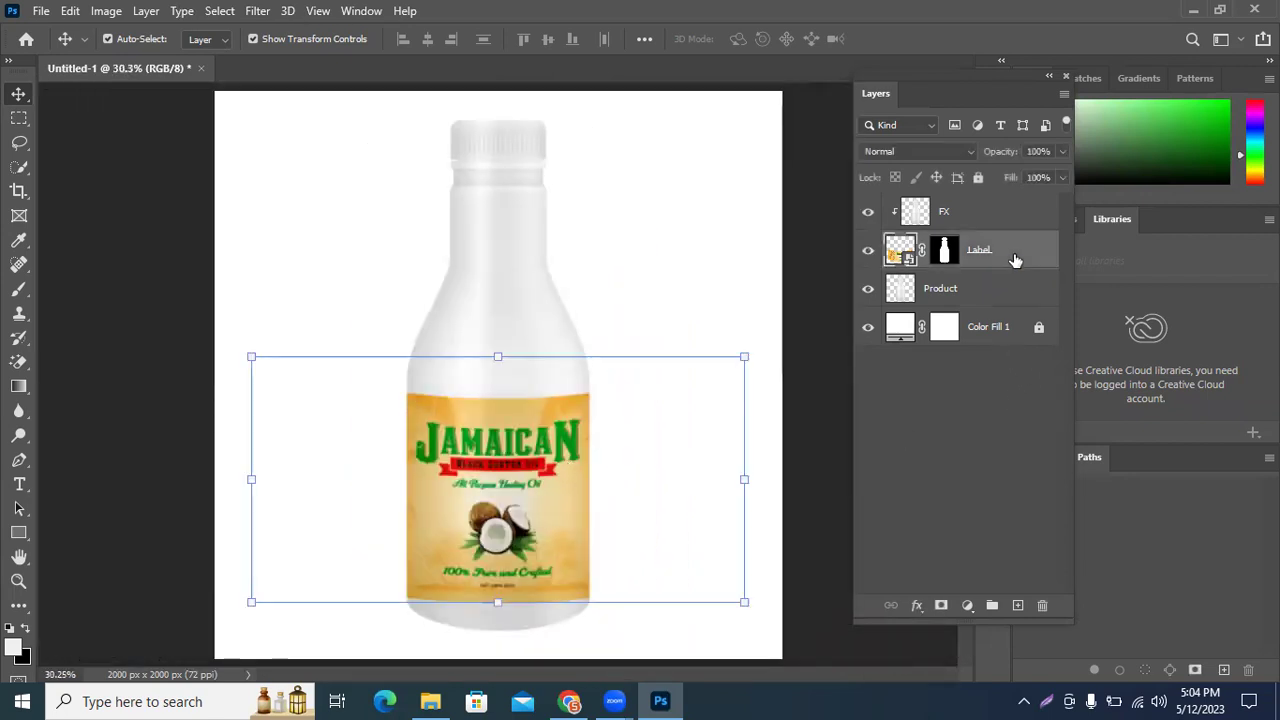
right_click(1014, 259)
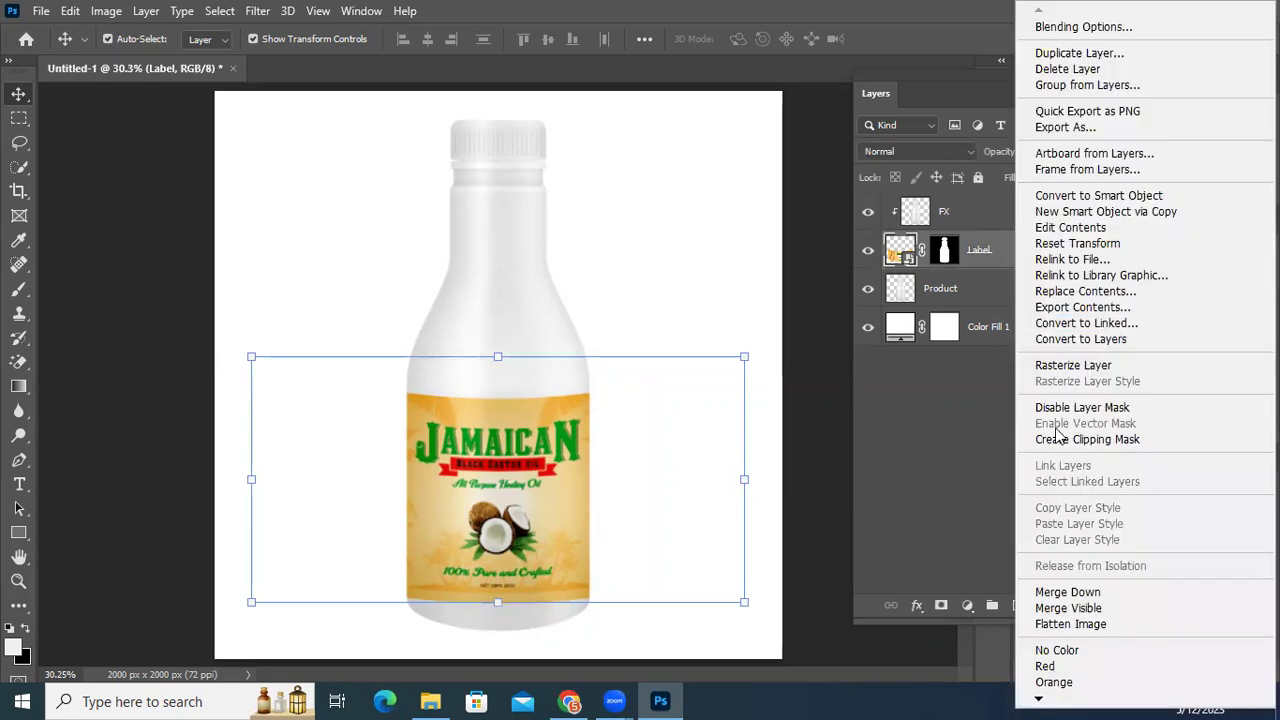
left_click(1046, 30)
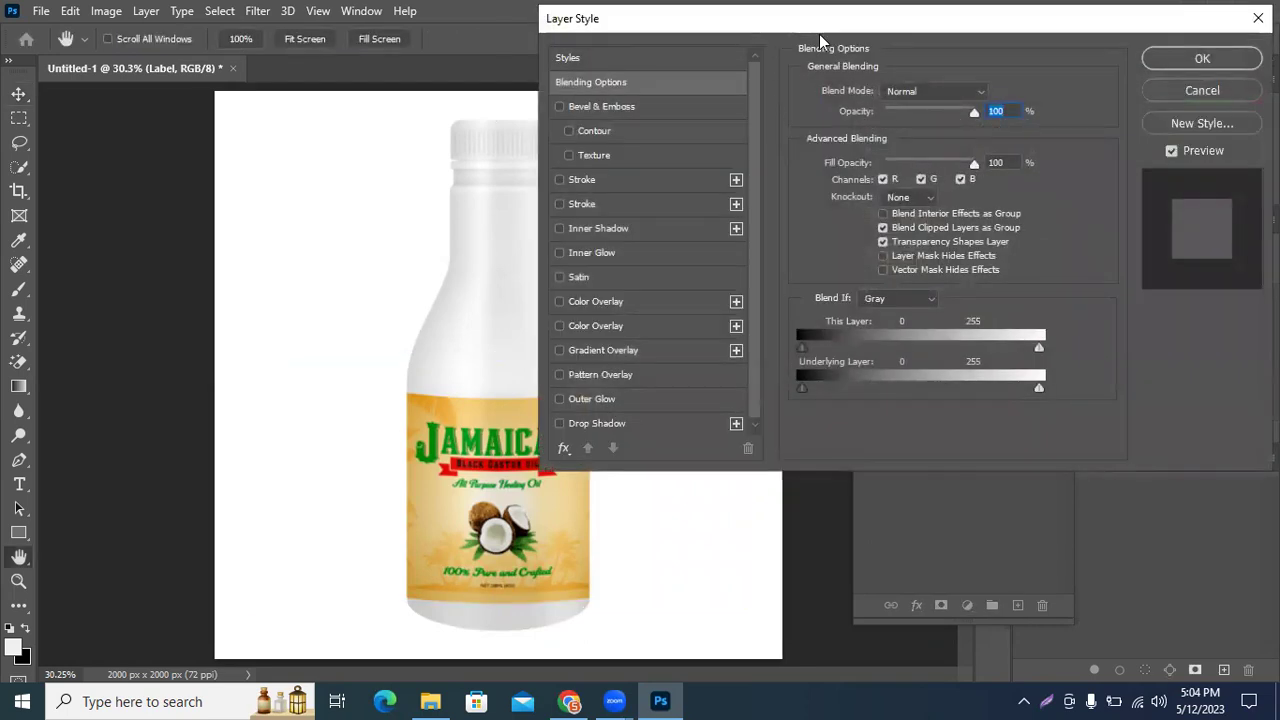
left_click_drag(820, 30, 852, 102)
left_click(1240, 163)
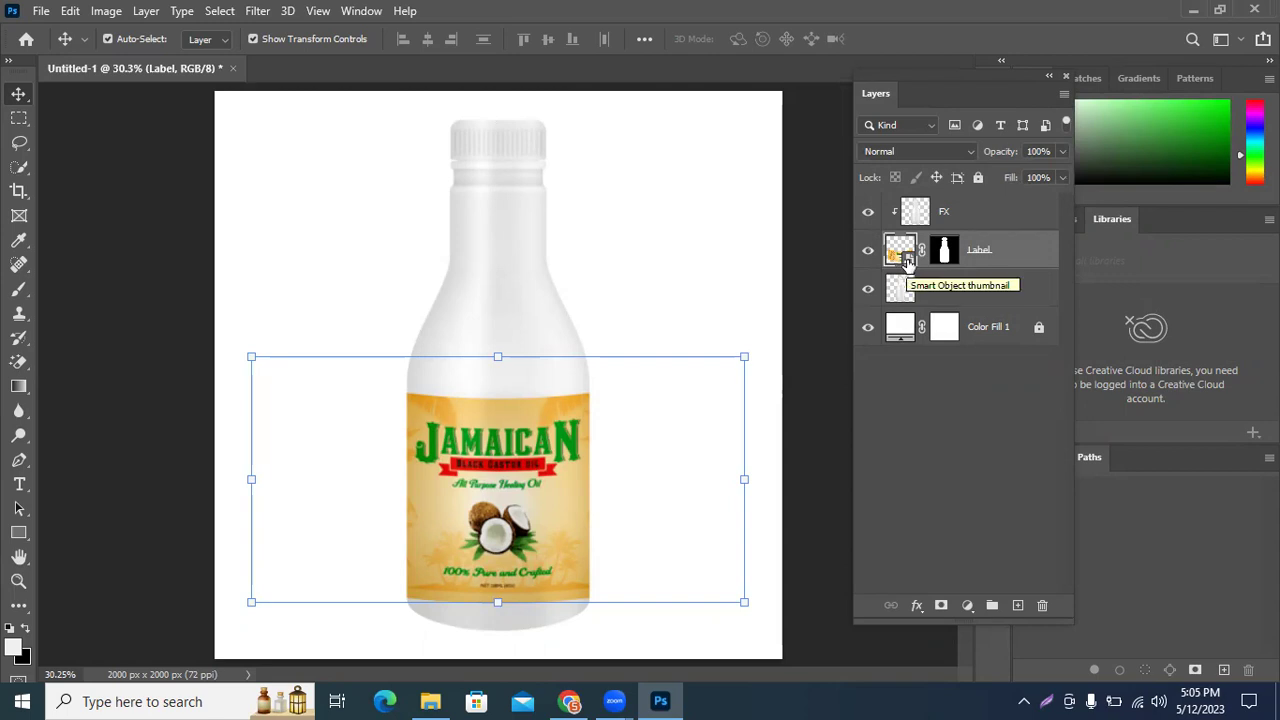
double_click(907, 259)
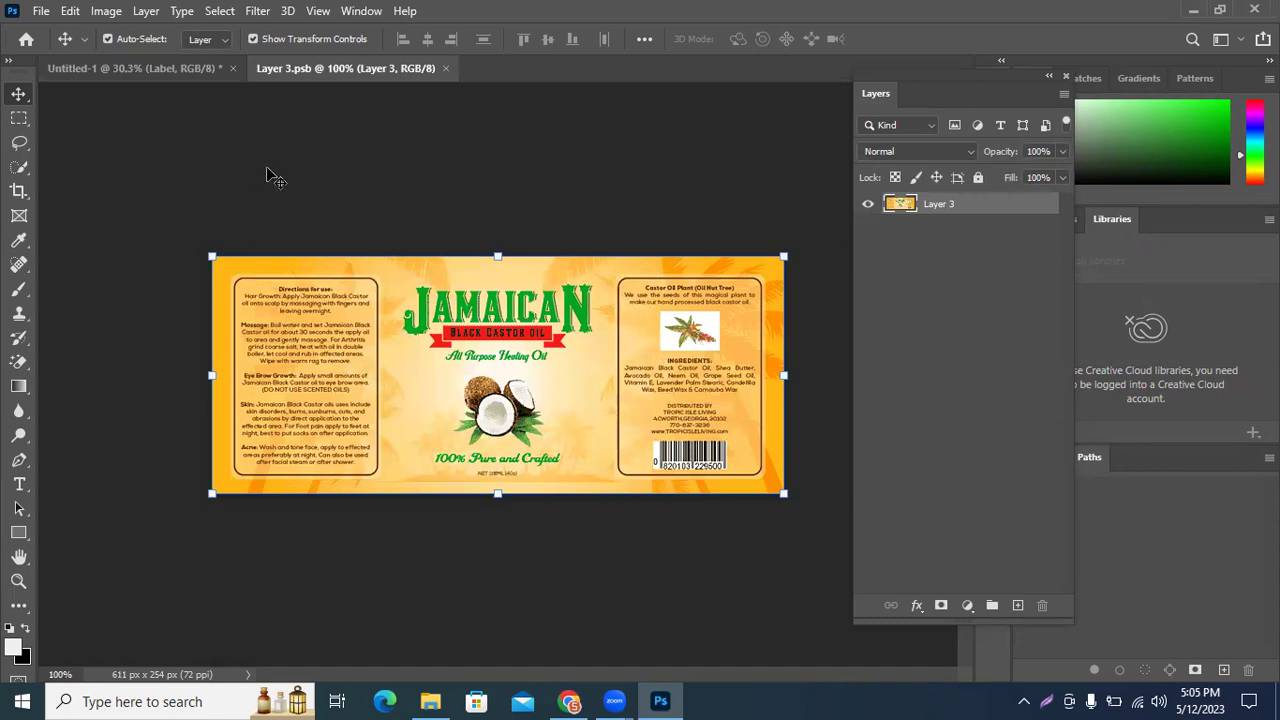
left_click(445, 69)
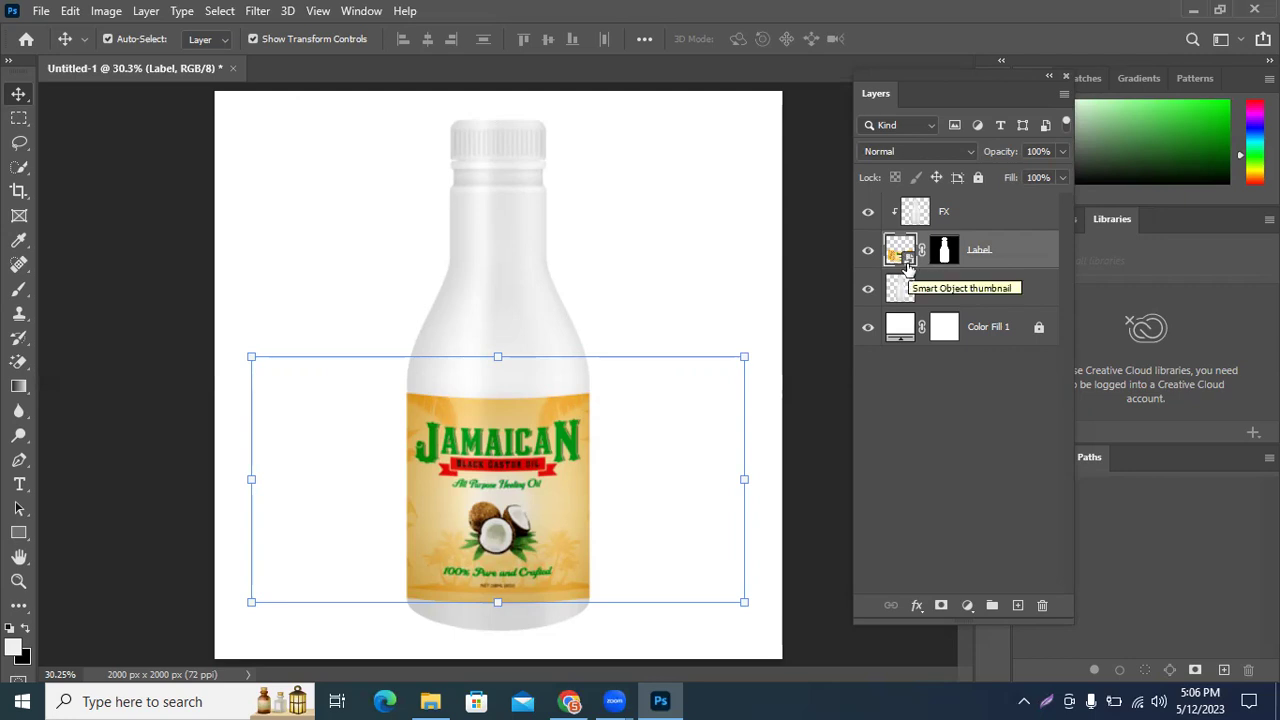
Step: In the Label layer's Blending Options, split the Underlying Layer white slider at 231/255 and apply
right_click(994, 252)
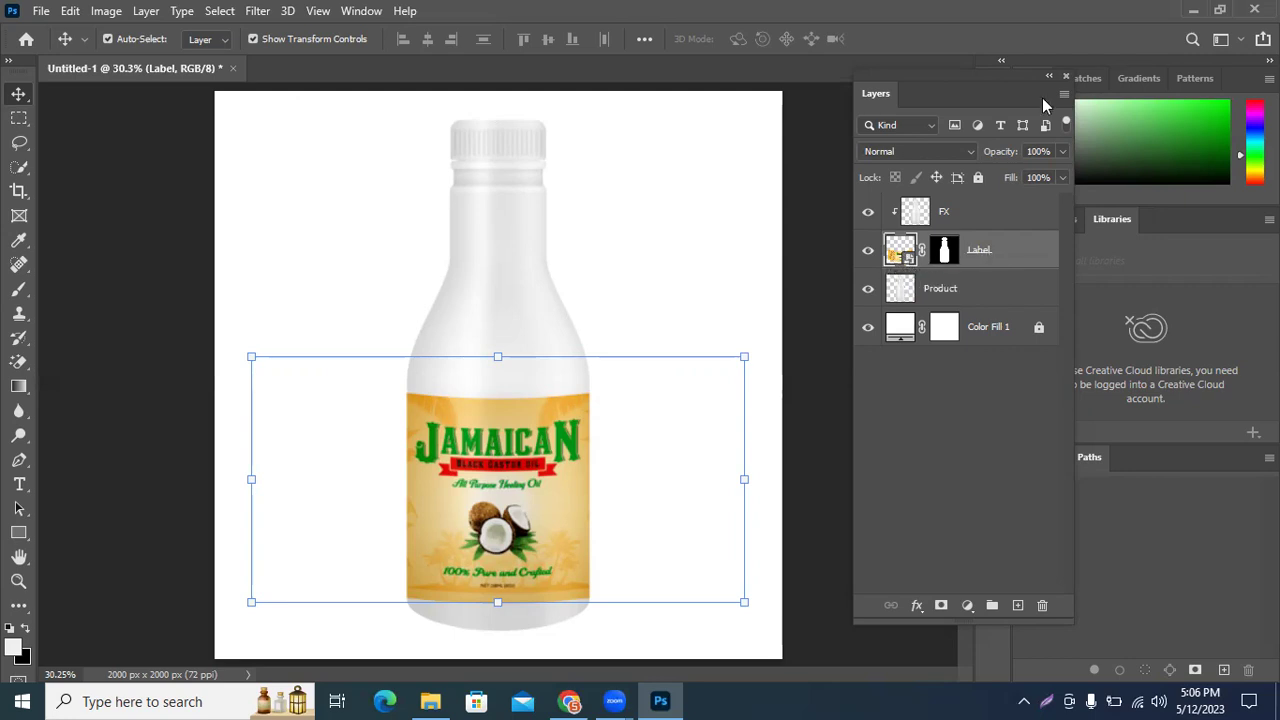
left_click(1076, 30)
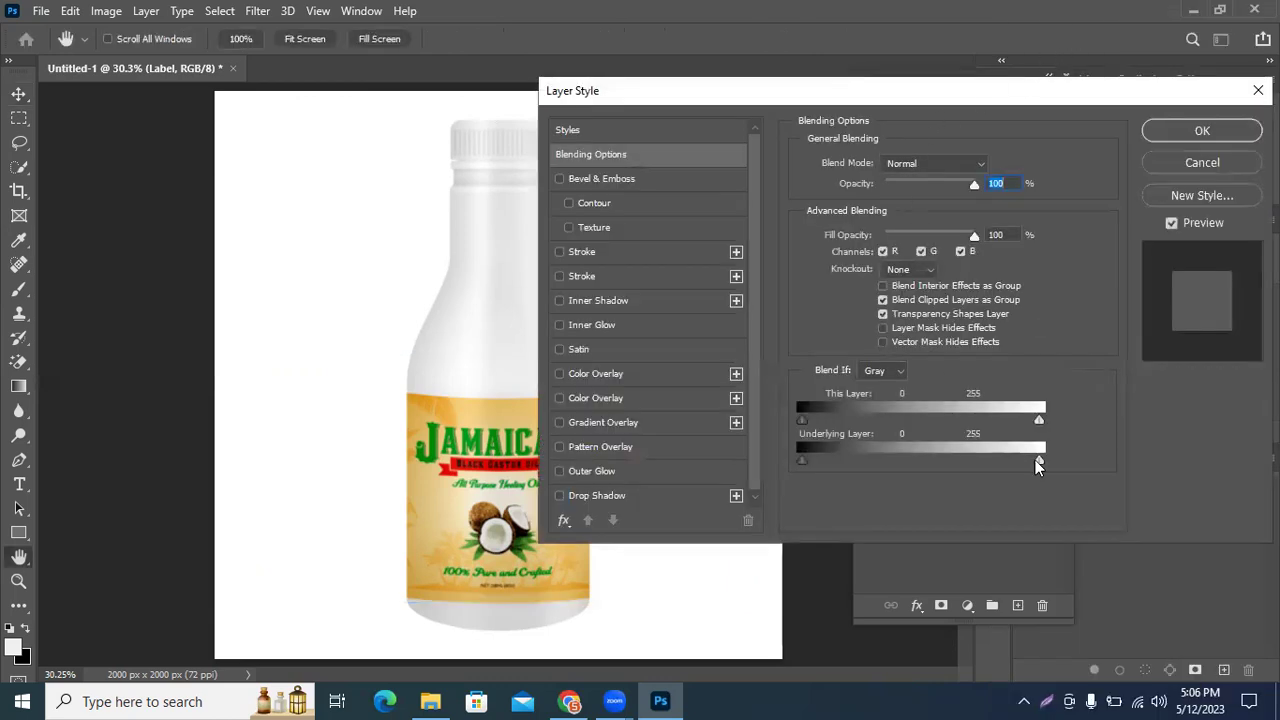
left_click_drag(1039, 460, 1036, 460)
left_click_drag(960, 100, 1061, 90)
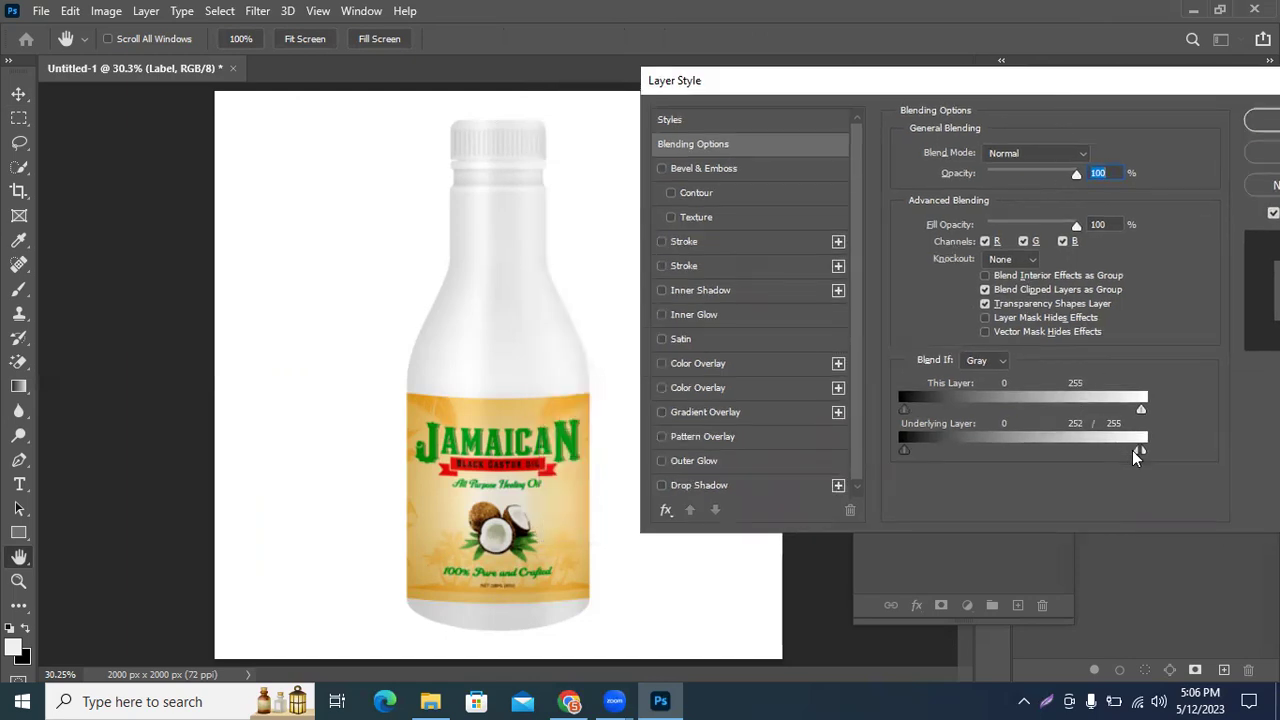
mouse_move(1136, 455)
left_mouse_down()
mouse_move(1059, 446)
mouse_move(1123, 443)
left_mouse_up()
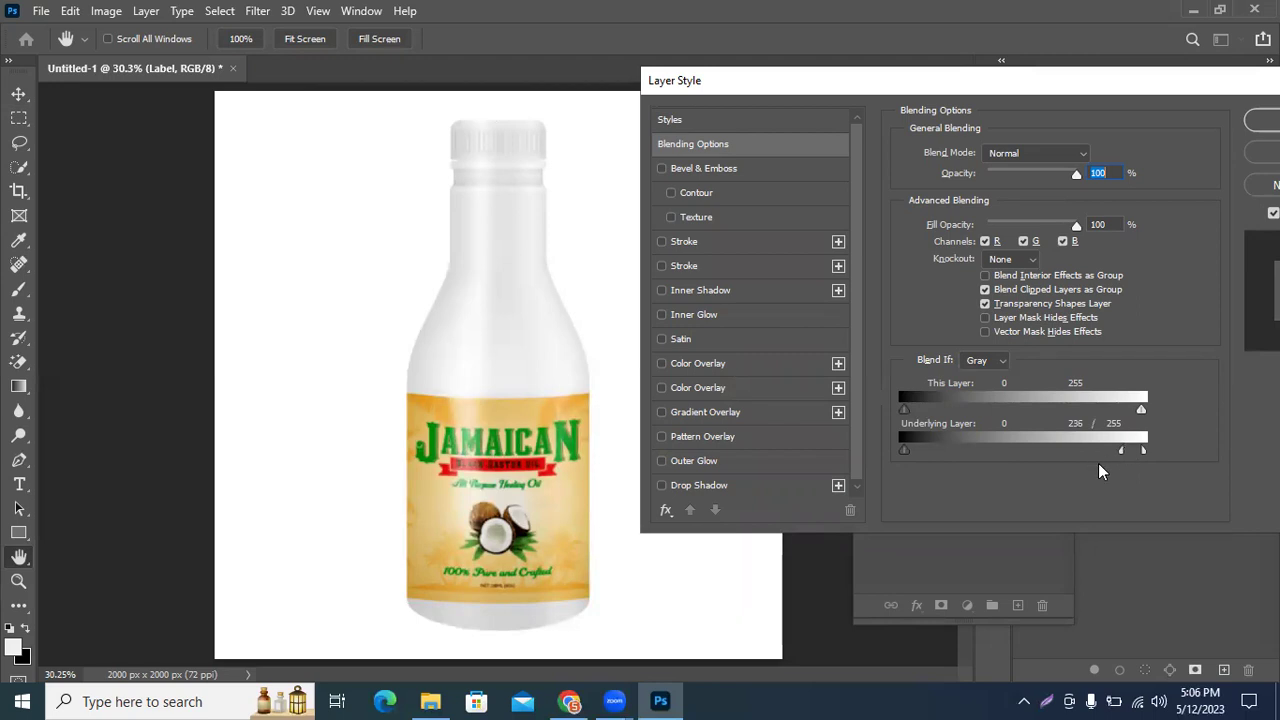
left_click_drag(1119, 451, 1117, 452)
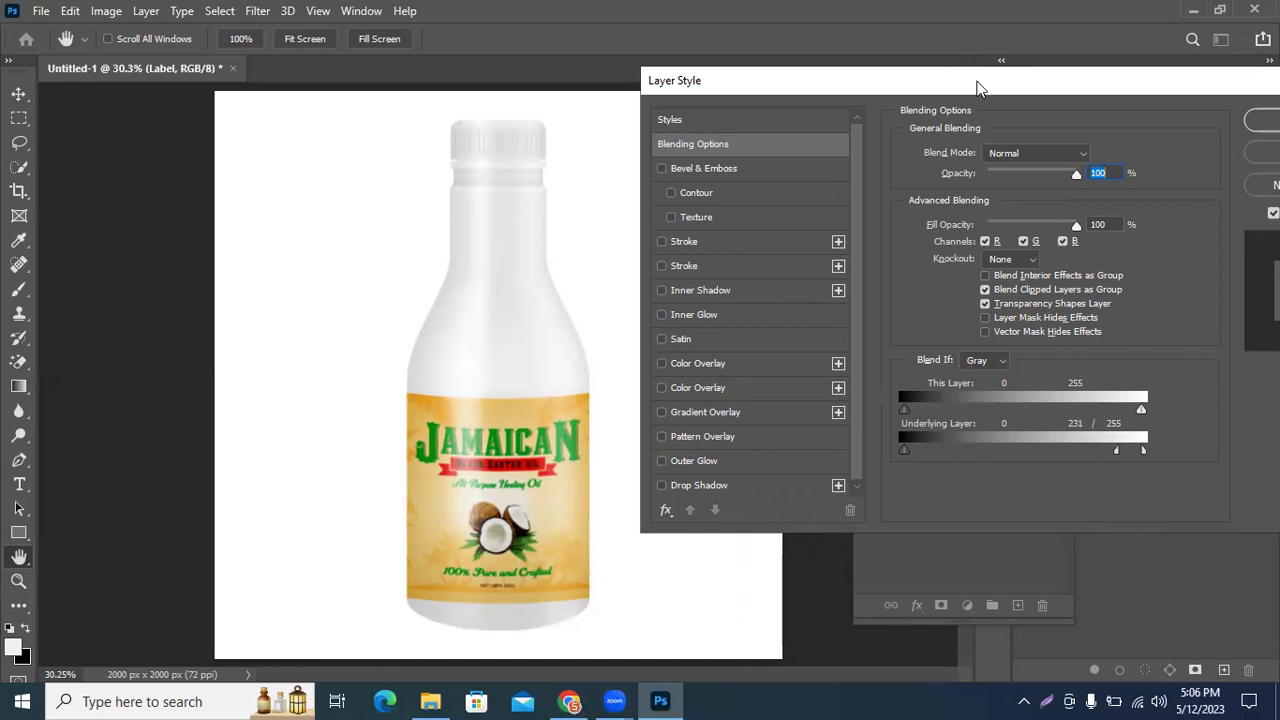
left_click_drag(978, 88, 838, 90)
left_click(1157, 126)
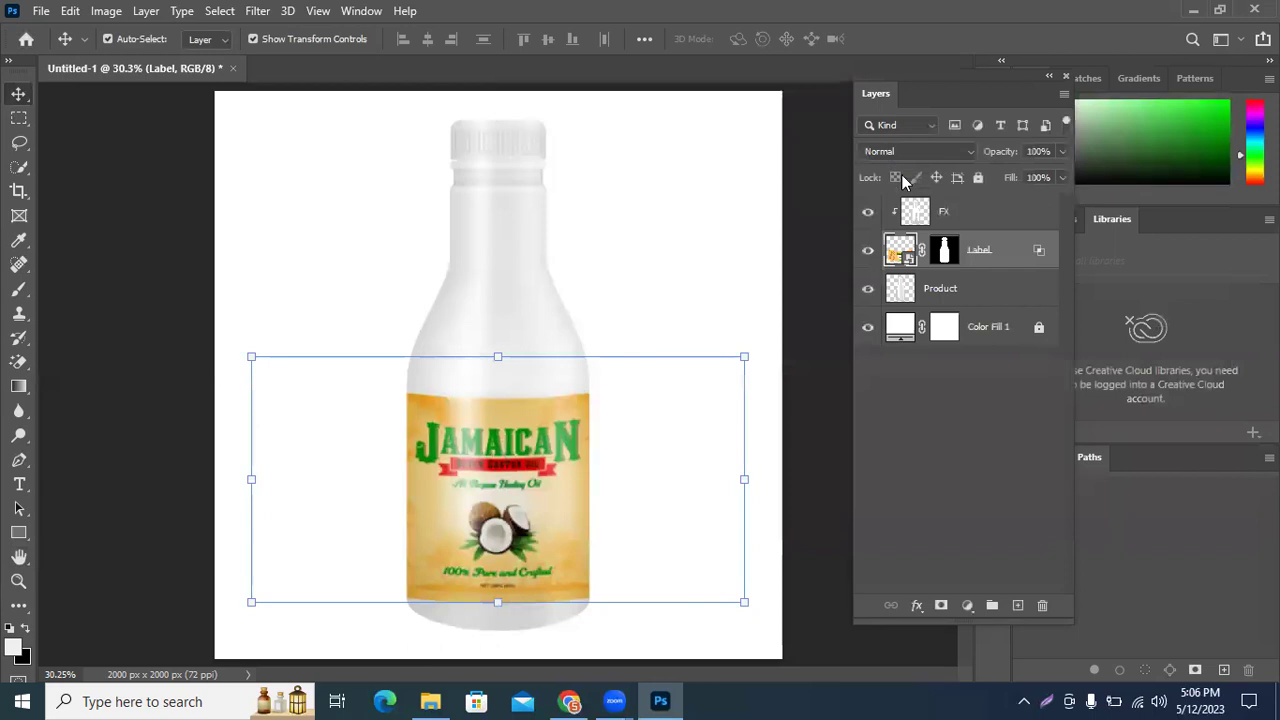
Step: Set the Label layer's blend mode to Multiply and deselect to view the result
left_click(926, 155)
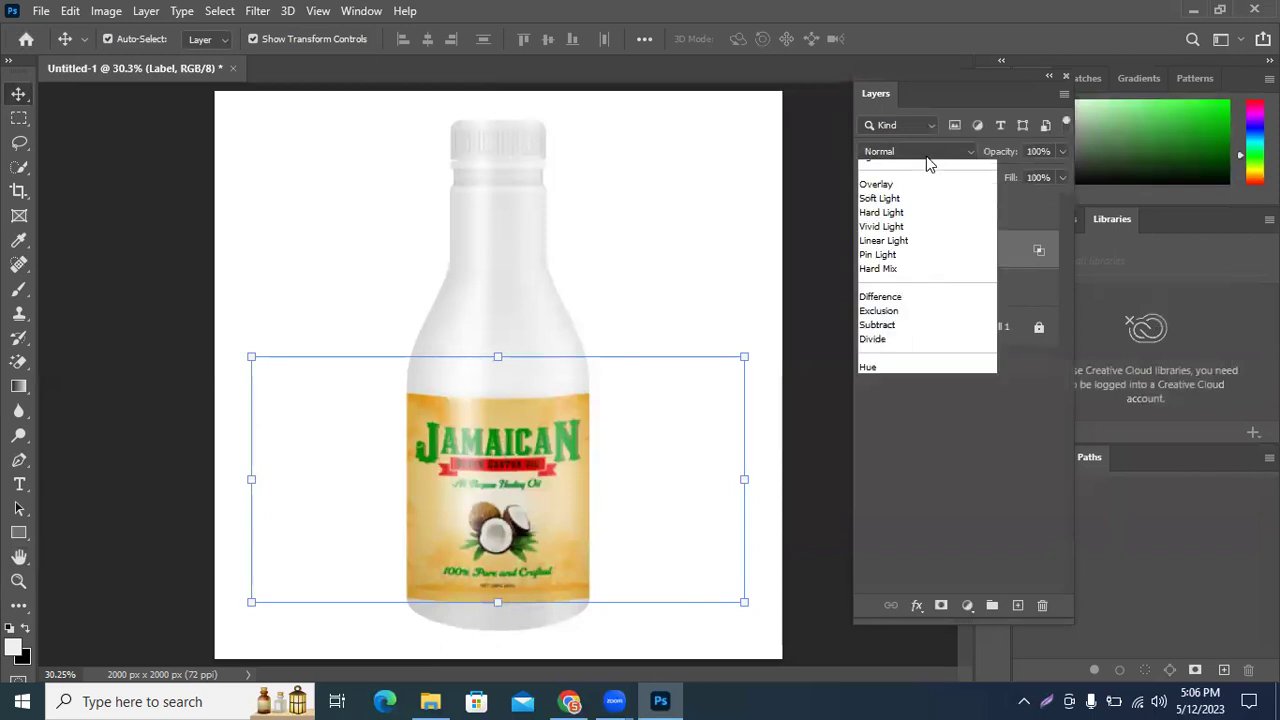
key("Down")
key("Down")
key("Down")
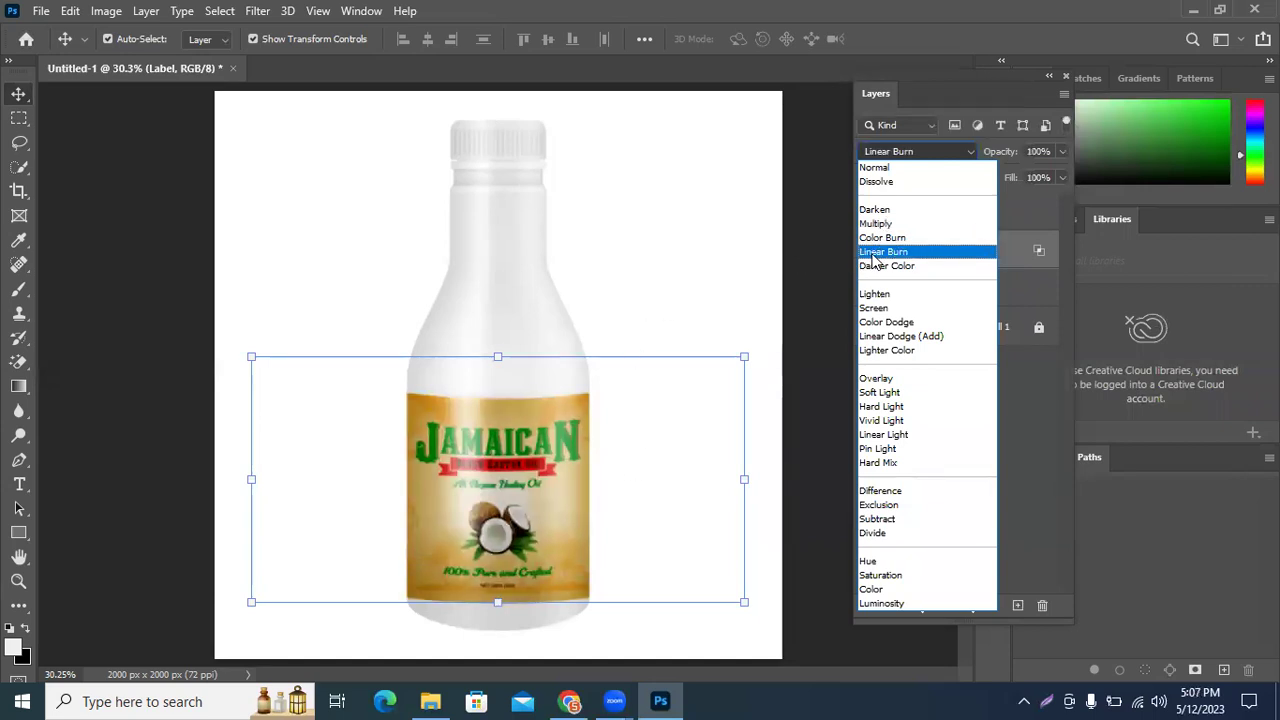
key("Up")
key("Up")
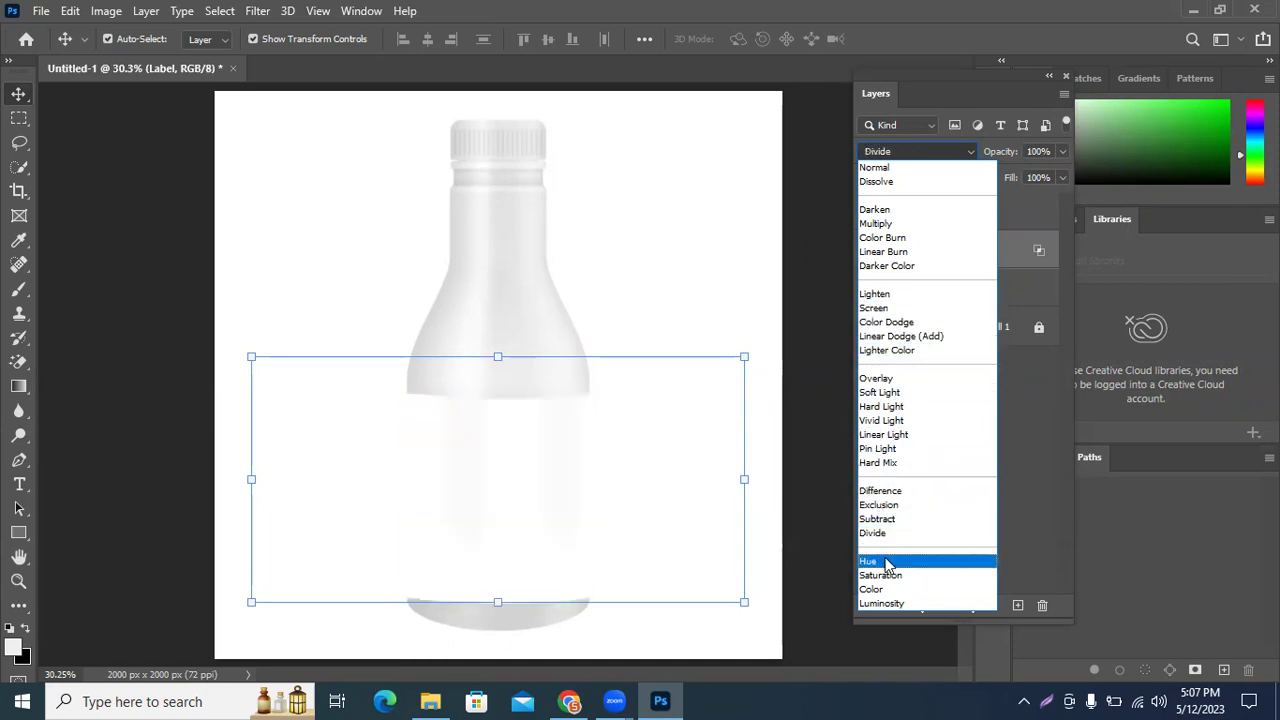
key("m")
key("Return")
left_click(808, 220)
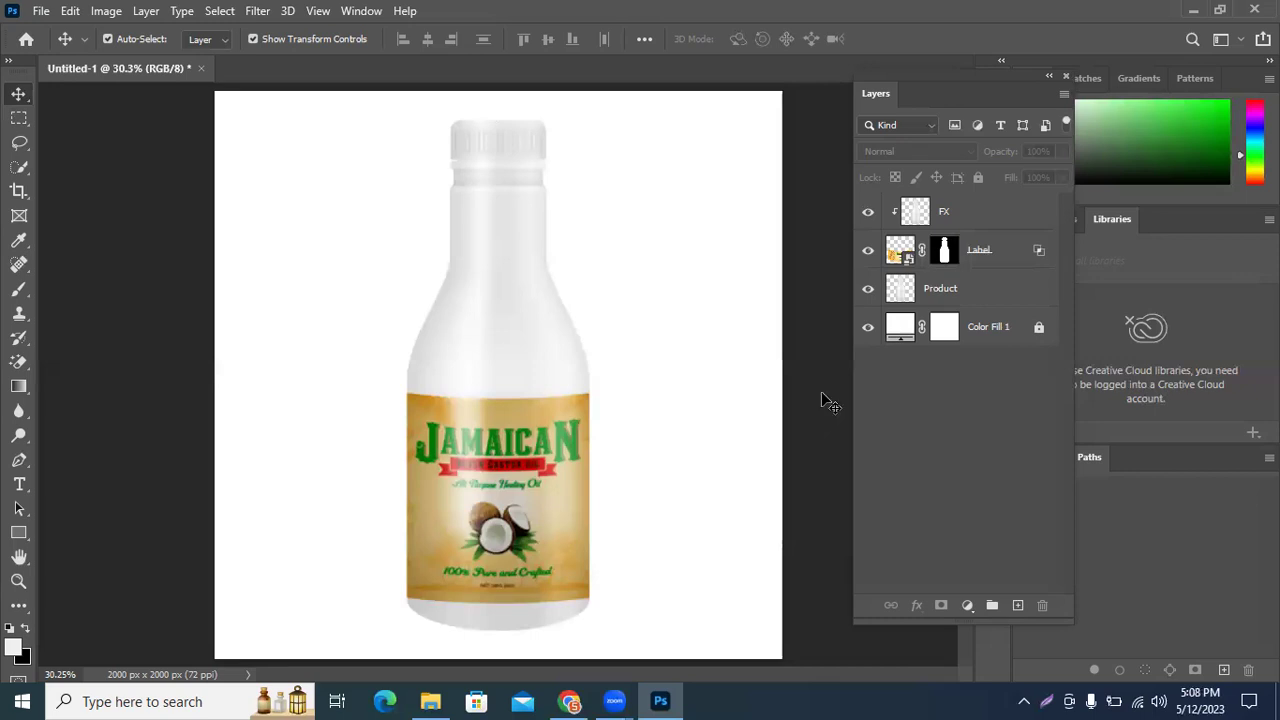
Step: Toggle the Label layer's visibility, open its Layer 3.psb contents, then bring up Chrome's image results
left_click(1008, 262)
left_click(868, 251)
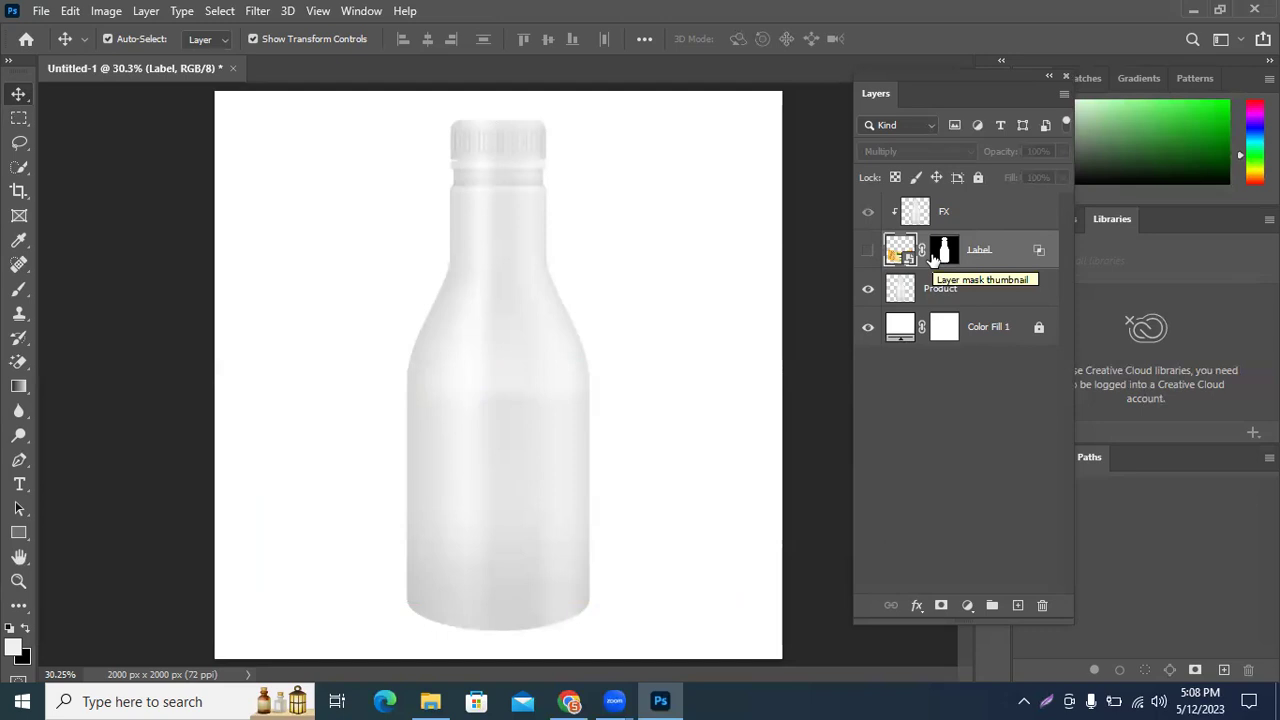
left_click(868, 251)
double_click(908, 258)
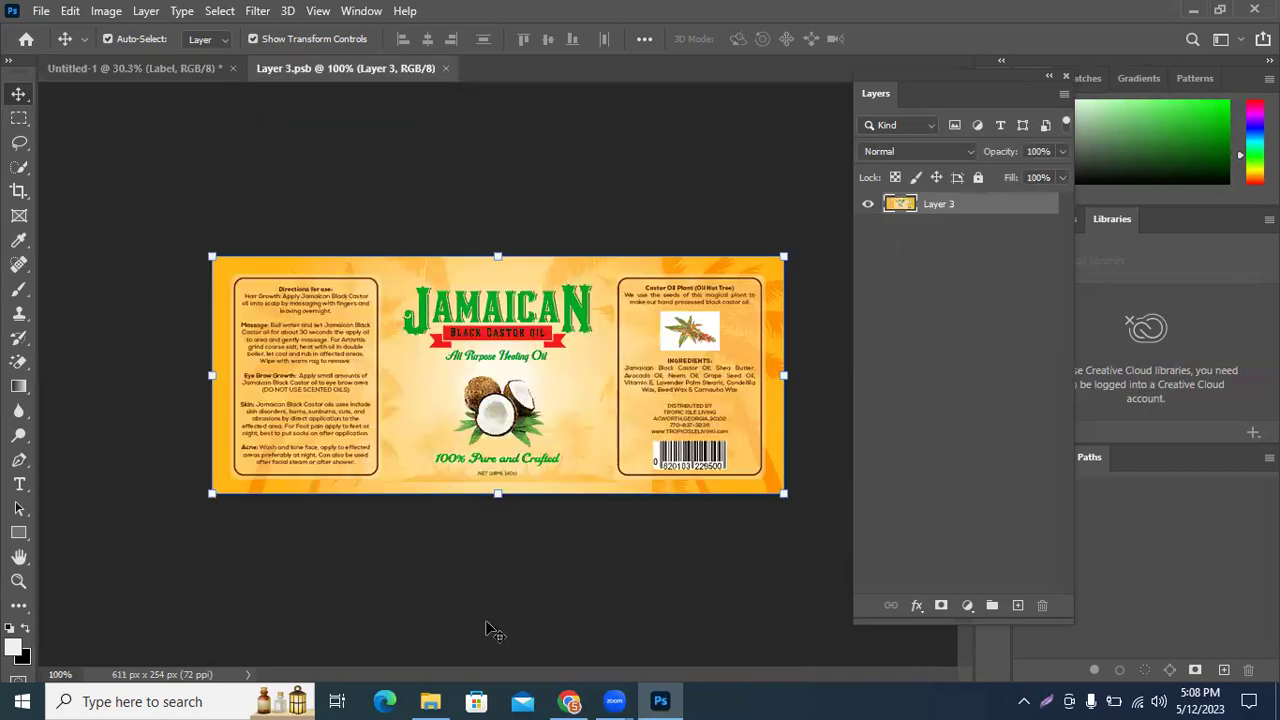
left_click(571, 700)
scroll(453, 457, "down", 3)
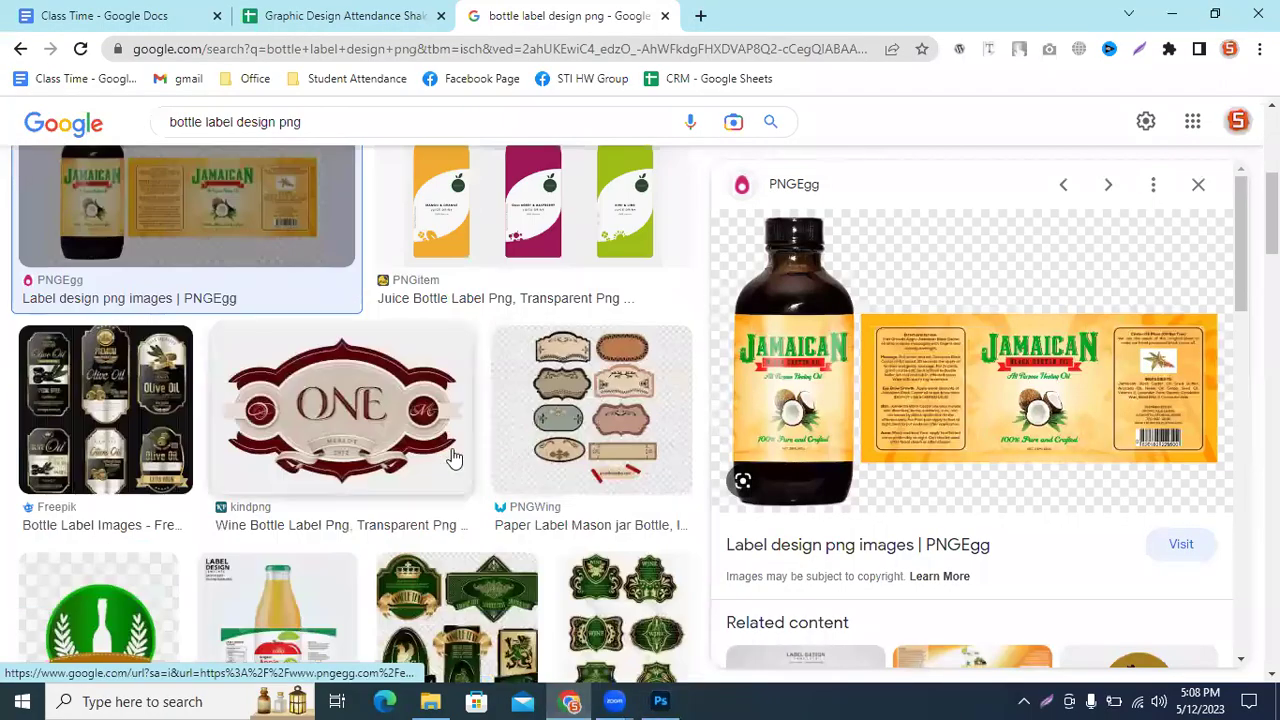
Step: Find and preview the burgundy 'ONE' wine label among the image results
scroll(453, 457, "down", 5)
scroll(329, 414, "up", 4)
left_click(352, 330)
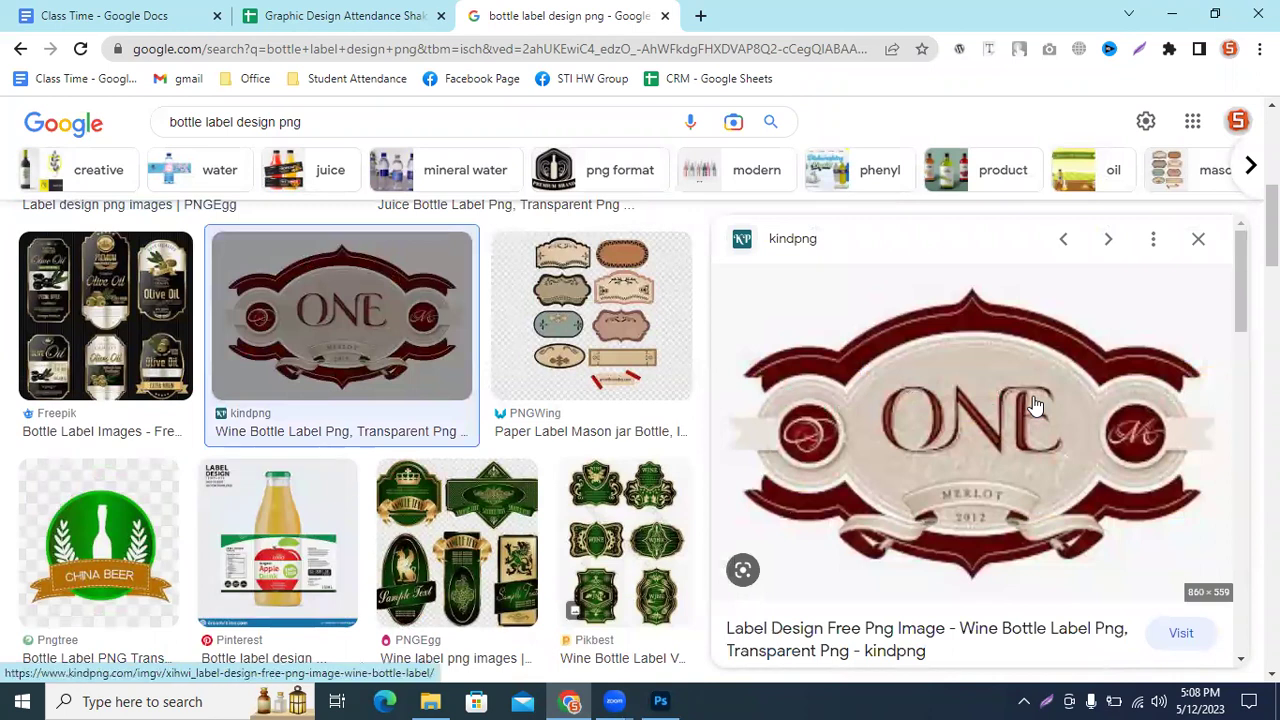
scroll(214, 378, "down", 1)
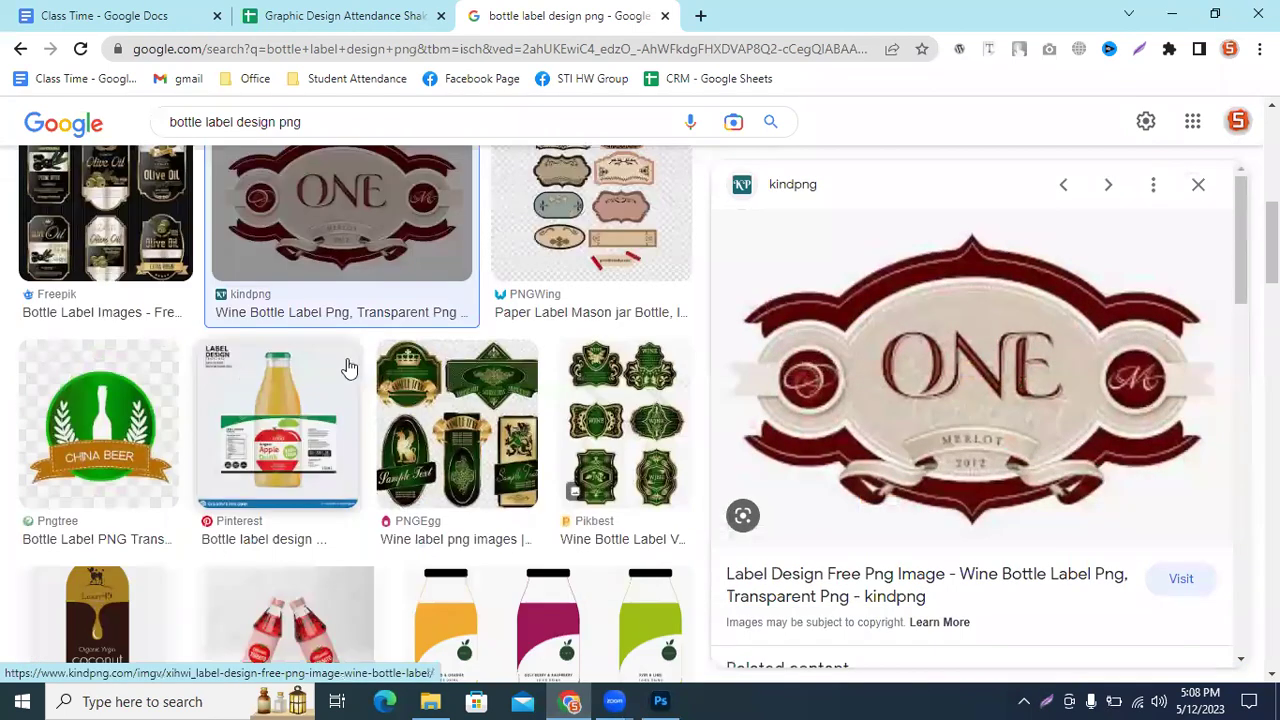
scroll(349, 366, "down", 5)
scroll(224, 422, "up", 3)
scroll(224, 422, "up", 1)
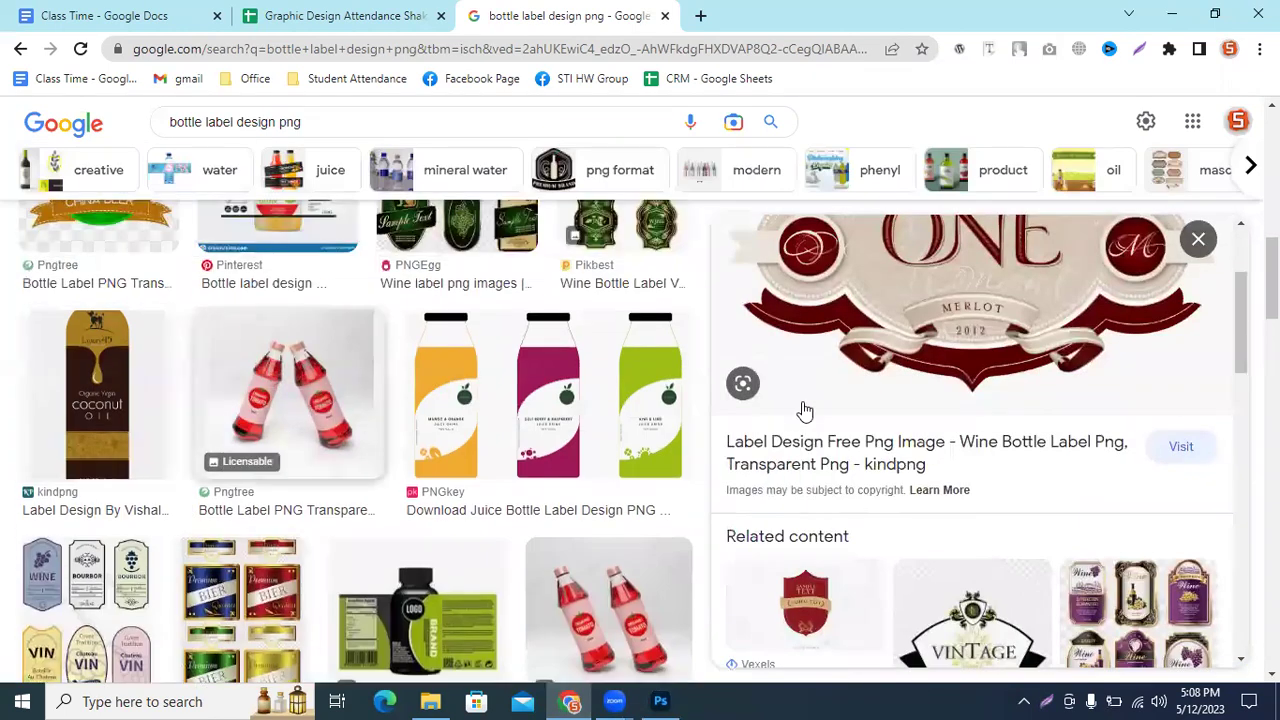
scroll(806, 414, "down", 3)
scroll(806, 414, "down", 2)
scroll(926, 388, "up", 1)
Step: Copy the ONE label preview image to the clipboard and return to Photoshop
left_click(926, 388)
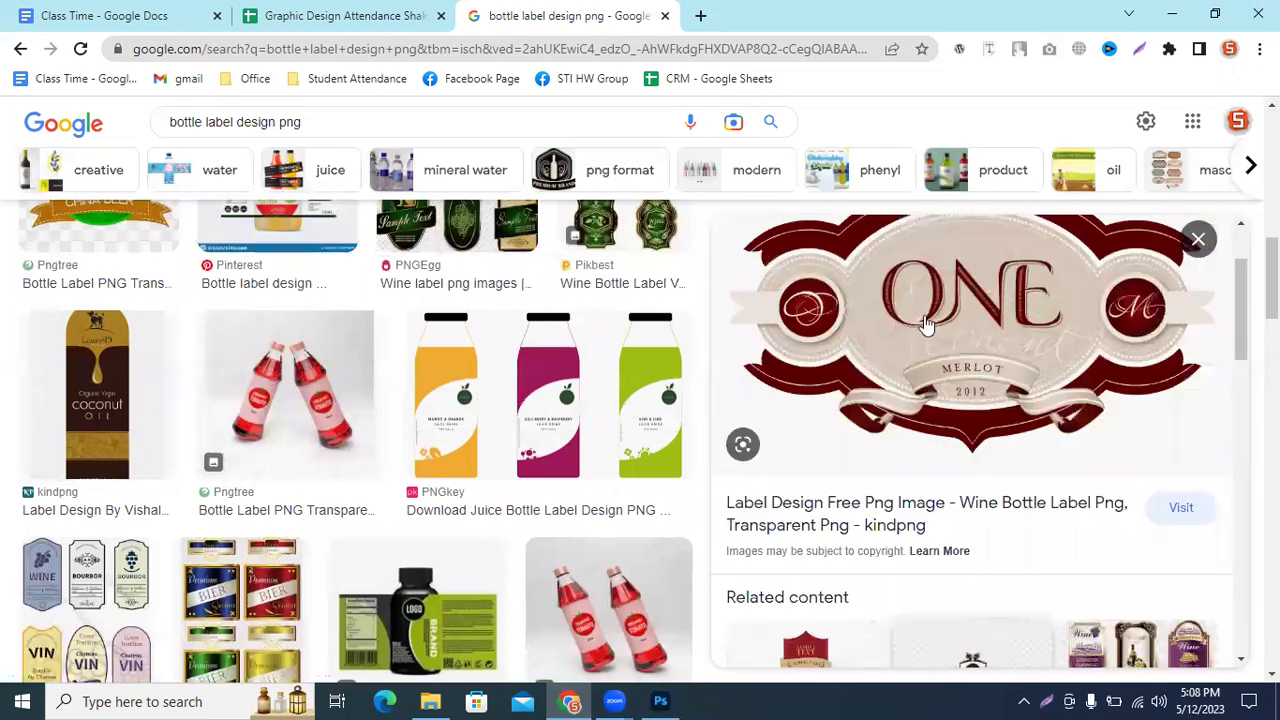
right_click(938, 400)
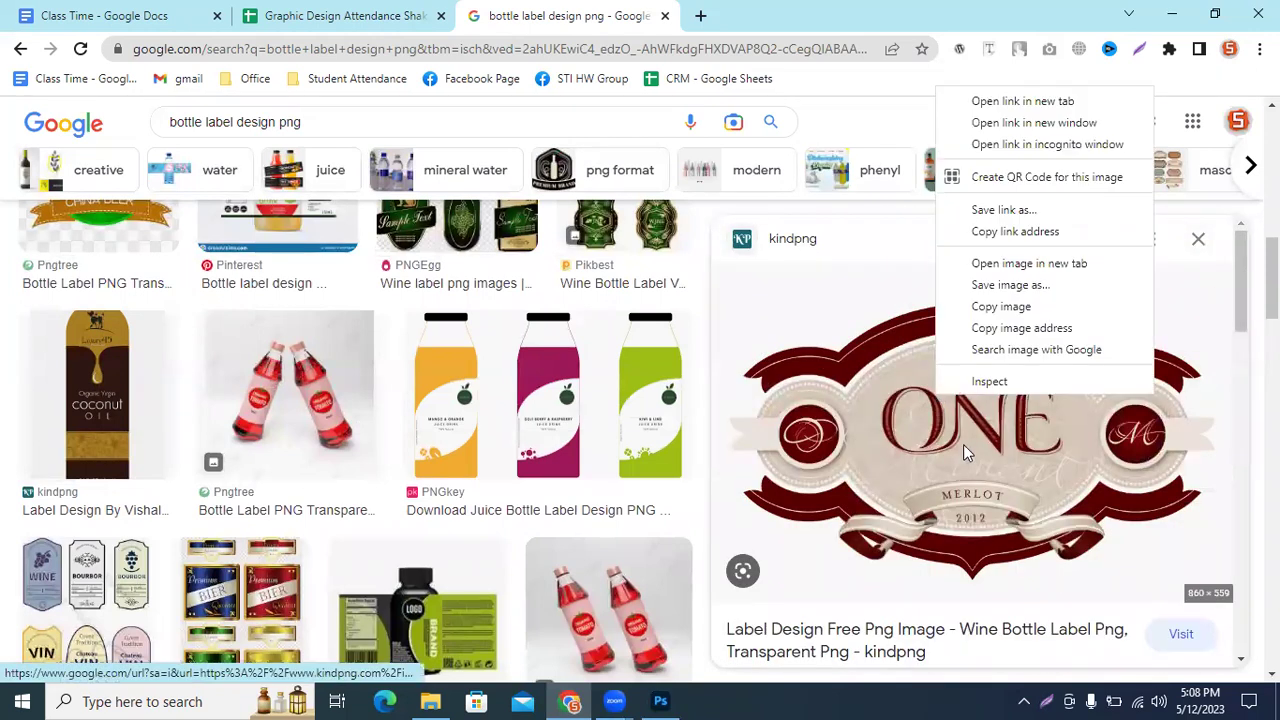
left_click(1000, 307)
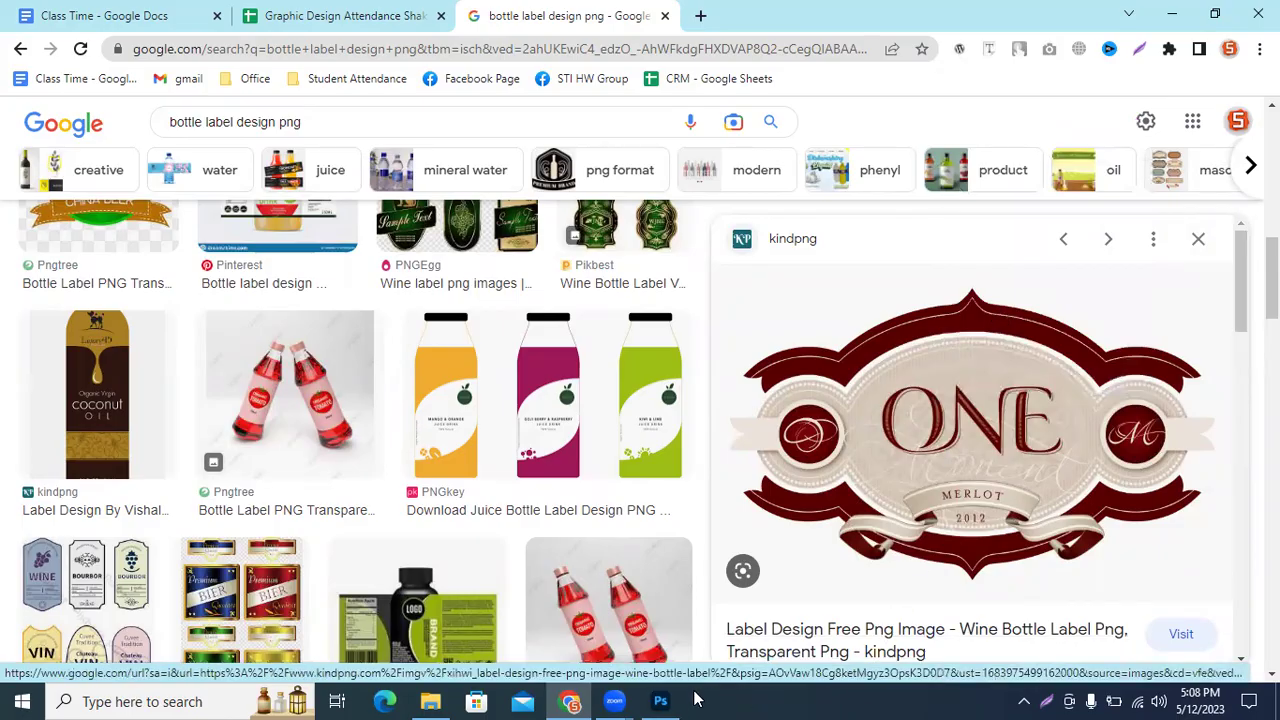
left_click(660, 701)
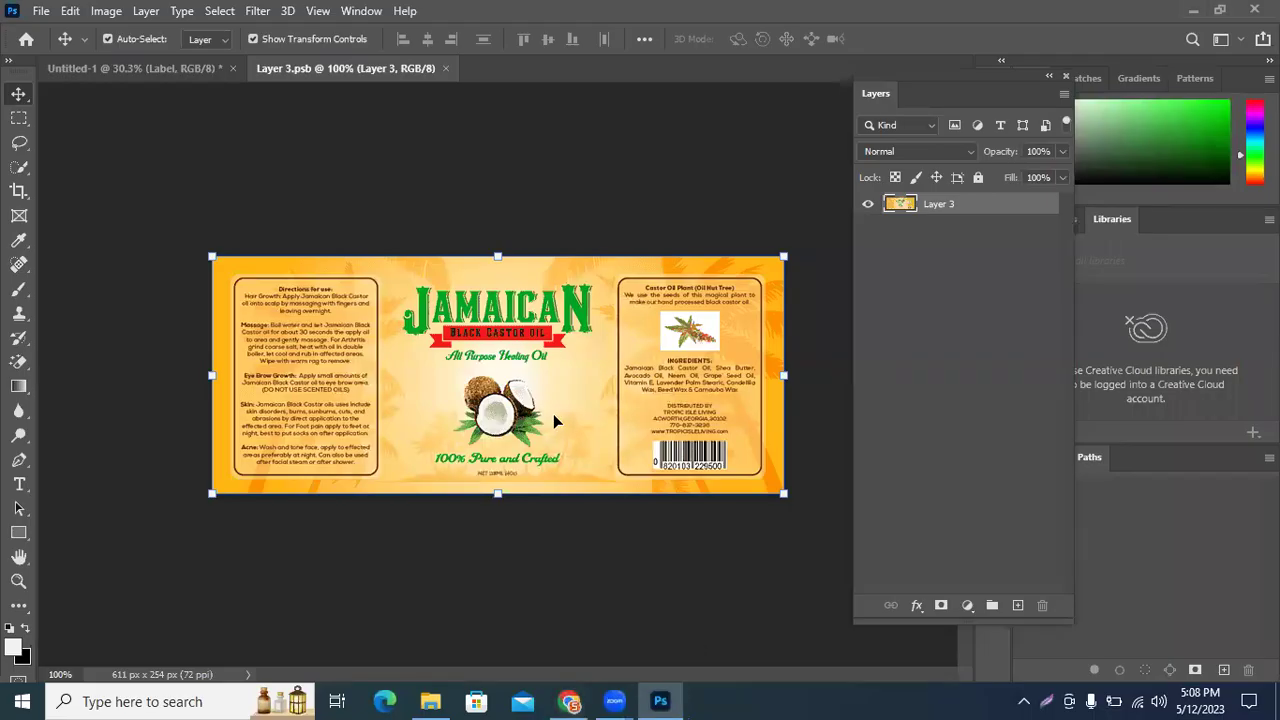
Step: Paste the ONE label as a smart object, scale it down and centre it on the canvas
key("ctrl+v")
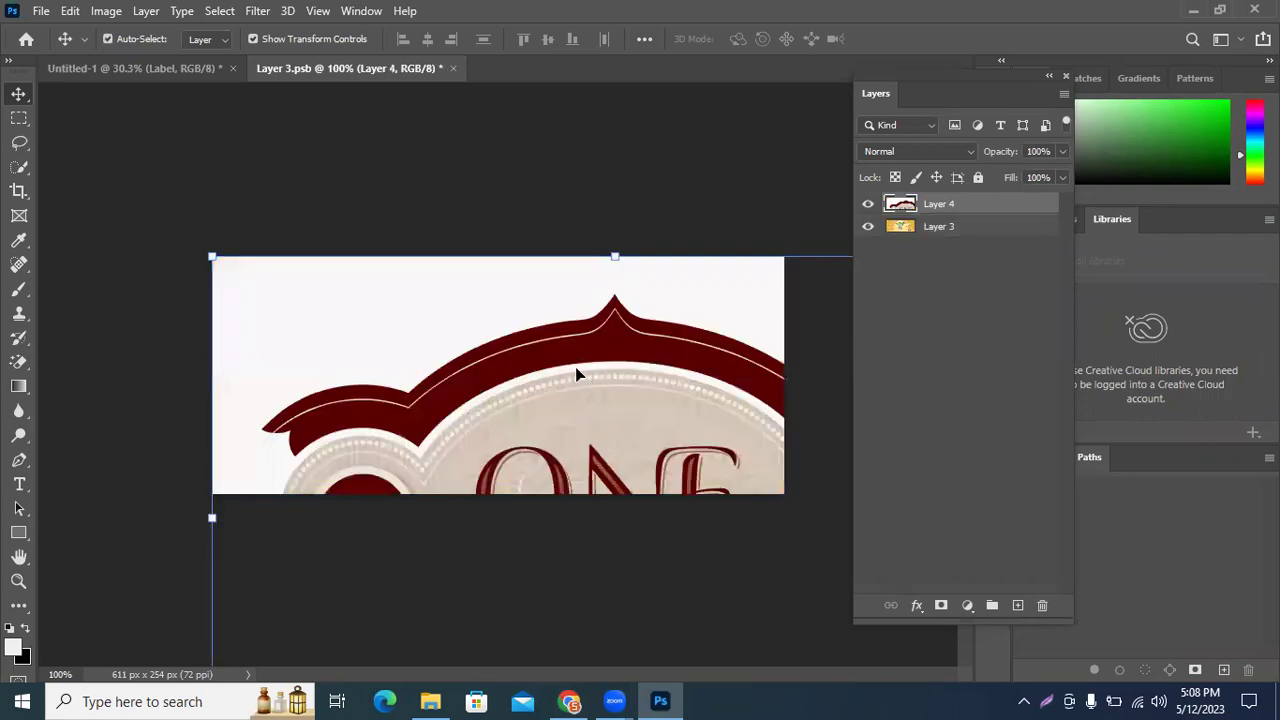
scroll(527, 405, "down", 1)
scroll(519, 404, "down", 1)
right_click(987, 214)
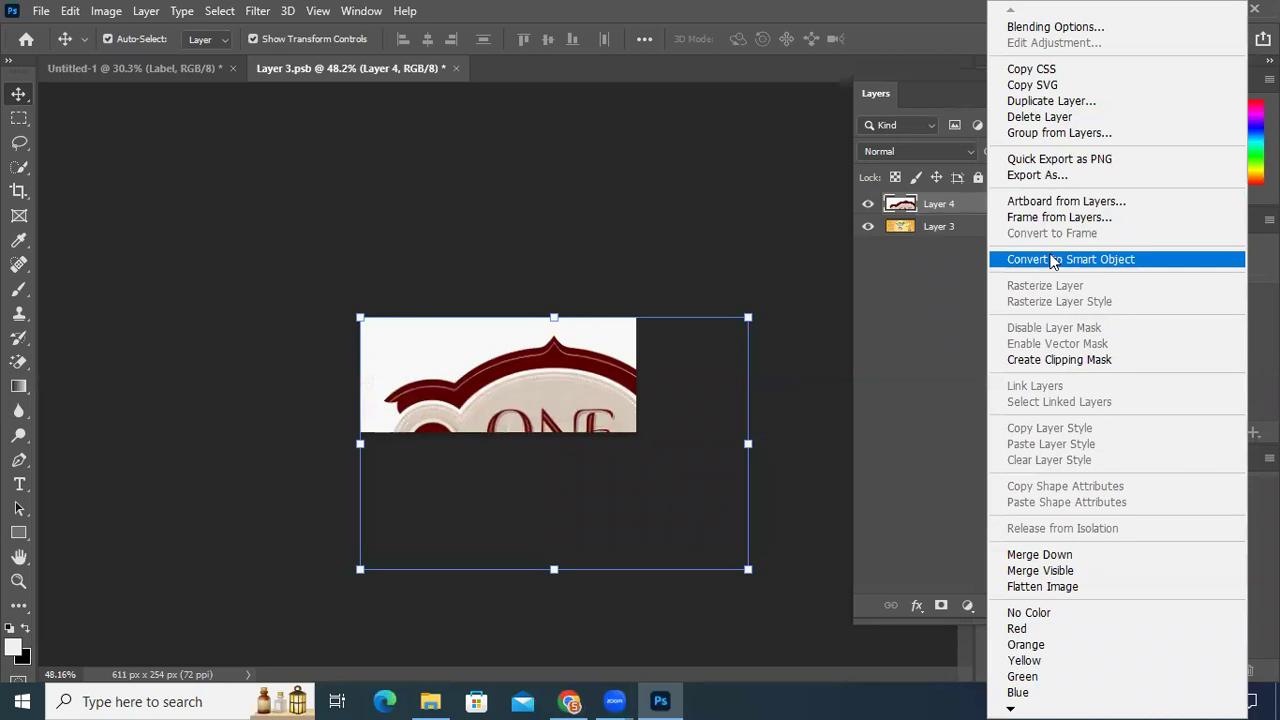
left_click(990, 259)
left_click_drag(752, 568, 556, 385)
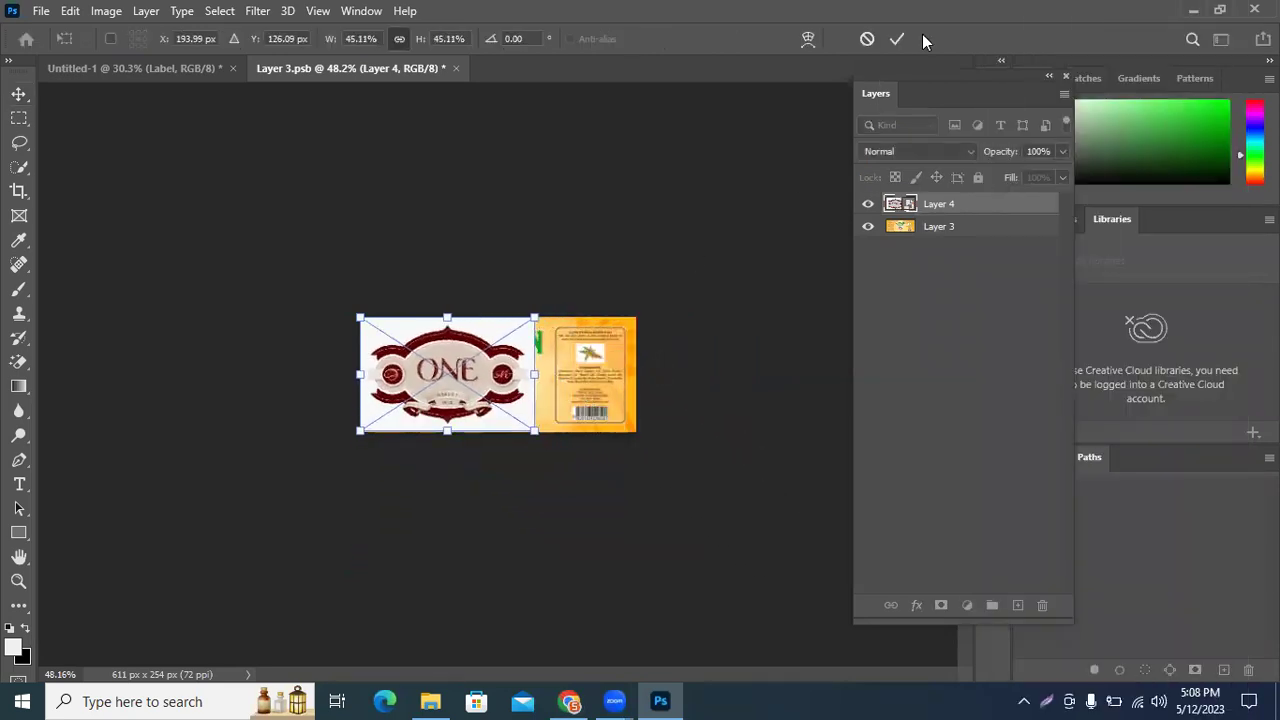
key("Return")
key("ctrl+plus")
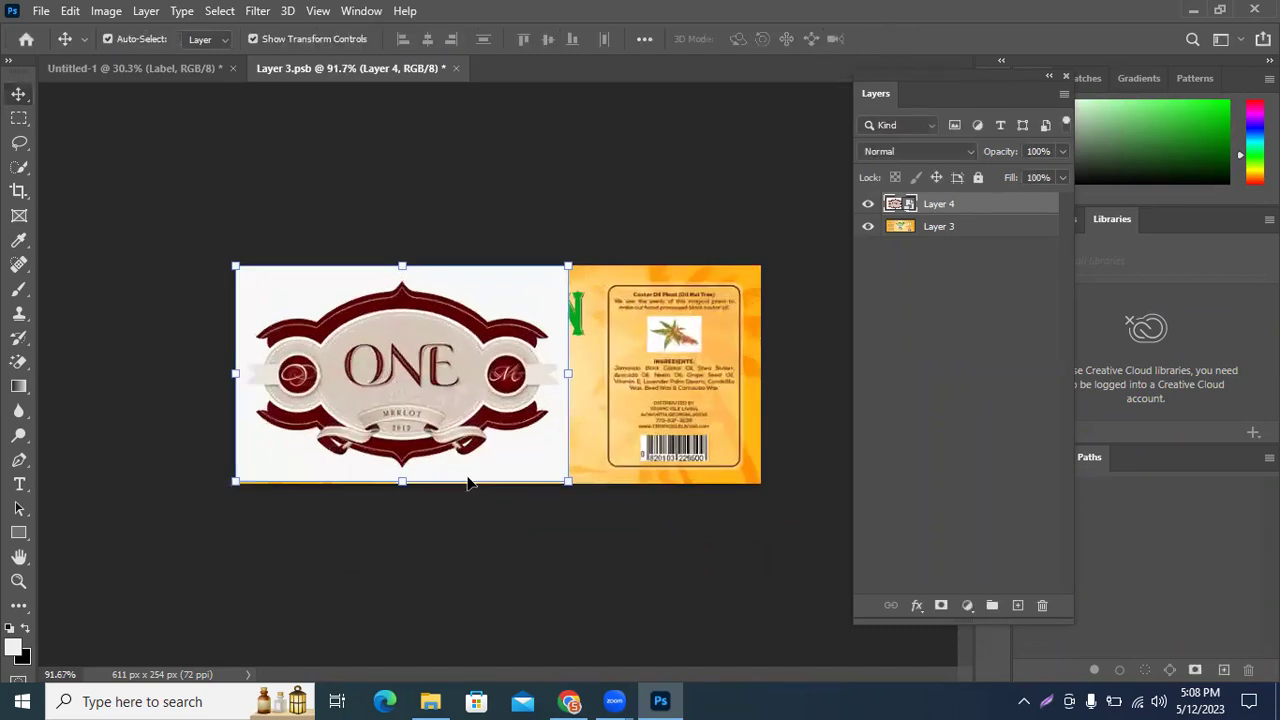
left_click_drag(450, 308, 511, 360)
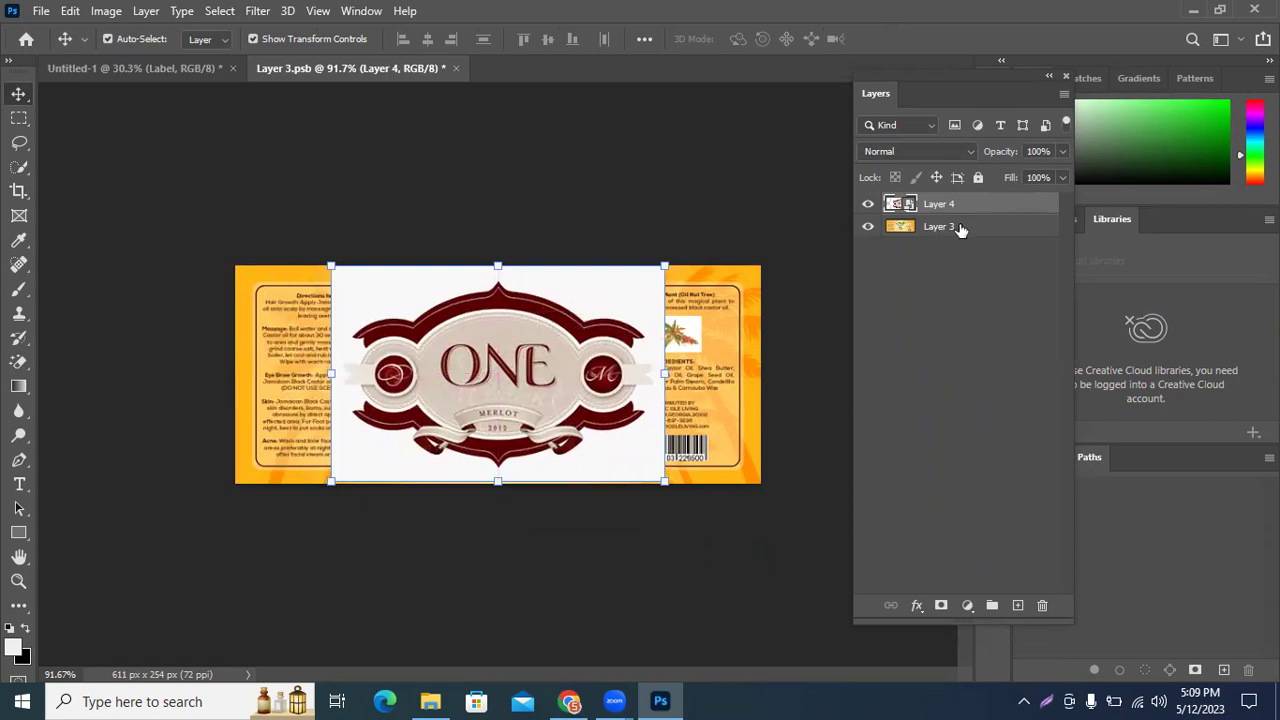
Step: Rasterize the ONE label layer and erase its white background with the Magic Eraser
left_click(935, 227)
left_click(982, 208)
right_click(982, 208)
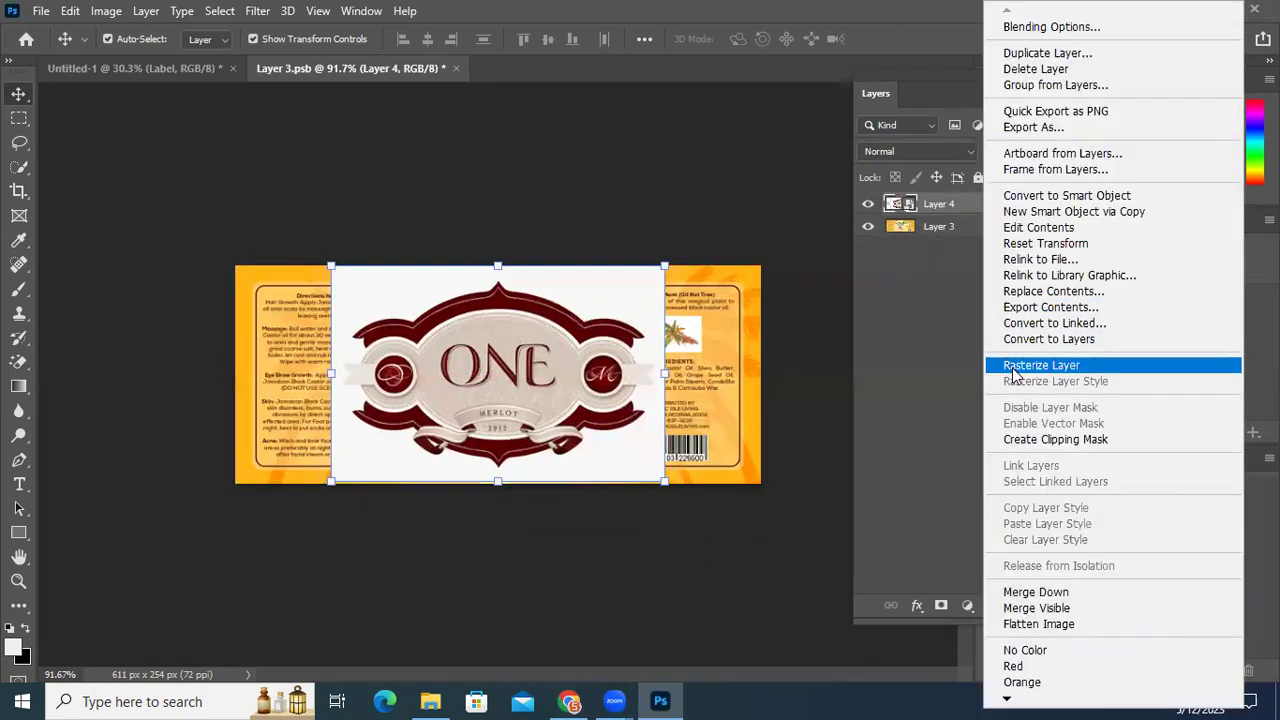
left_click(1013, 367)
left_click(19, 362)
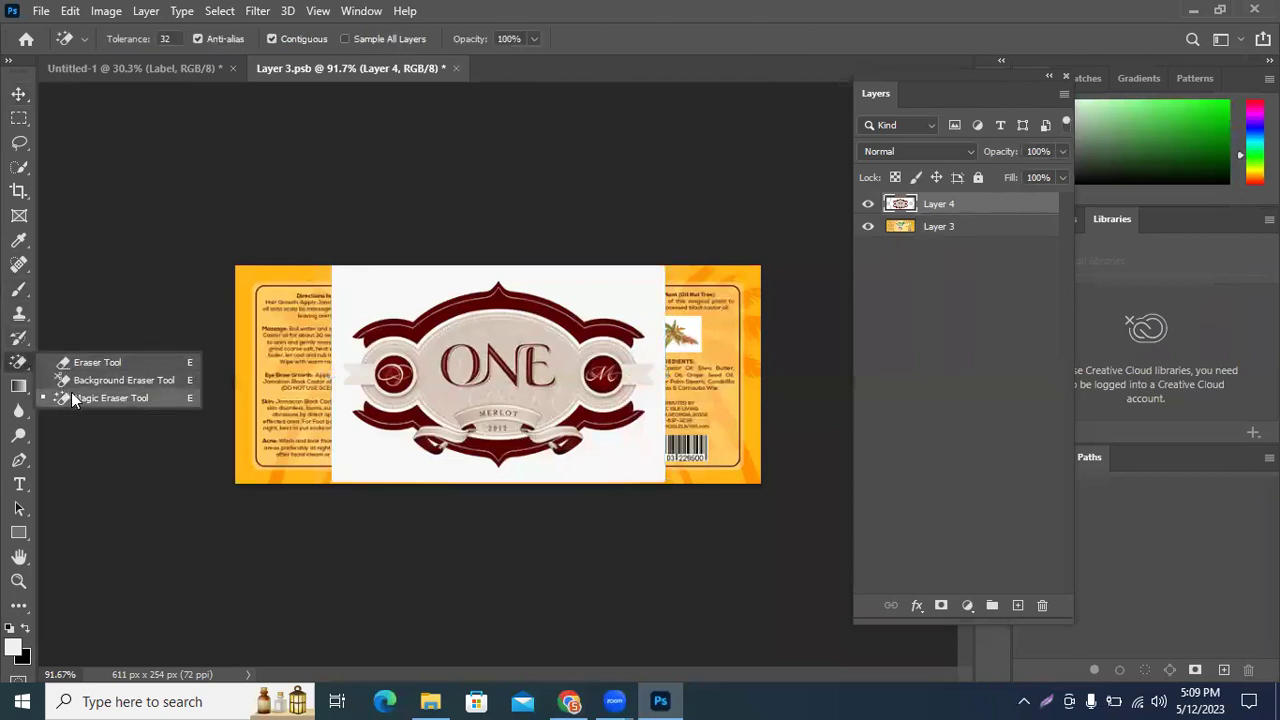
left_click(73, 396)
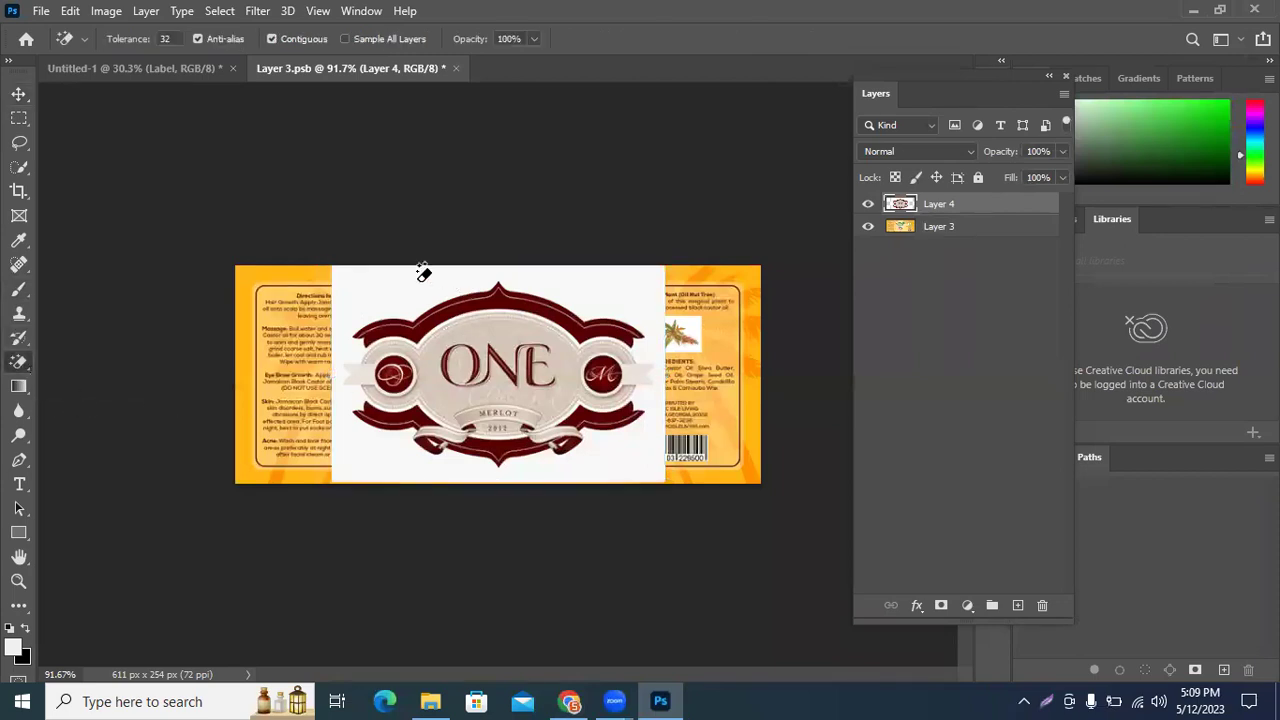
left_click(426, 278)
left_click(18, 360)
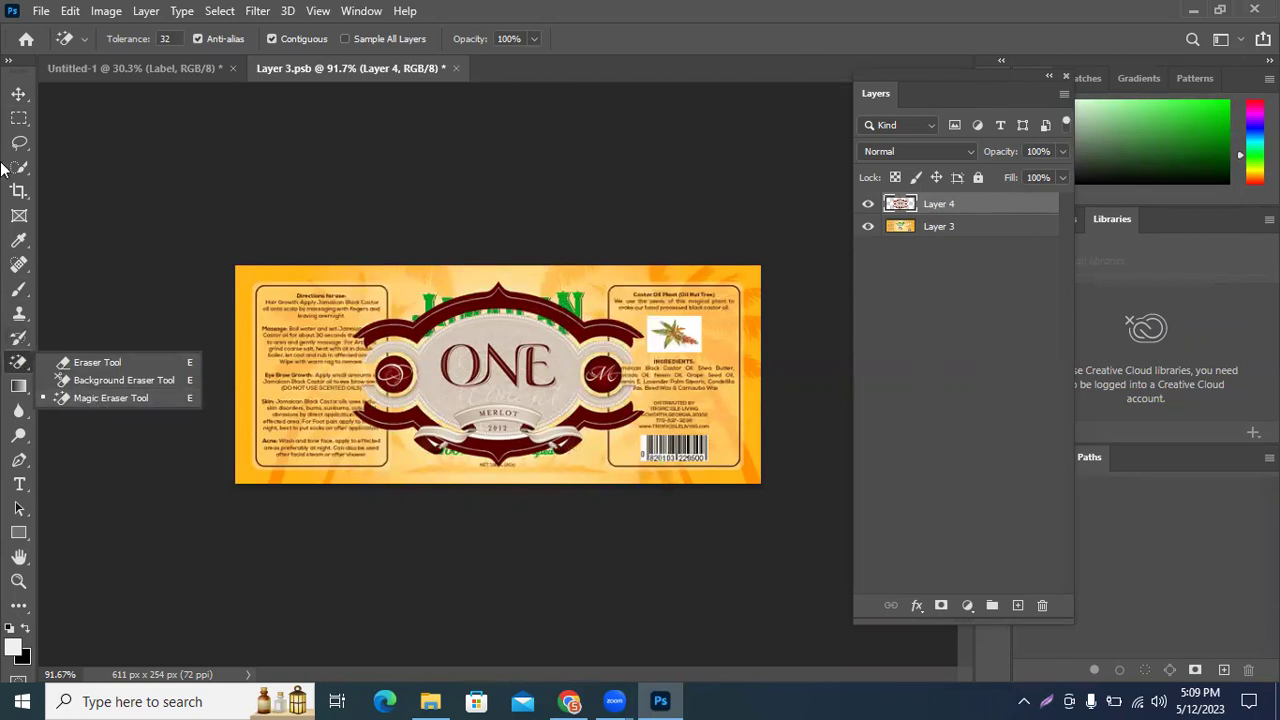
left_click(18, 93)
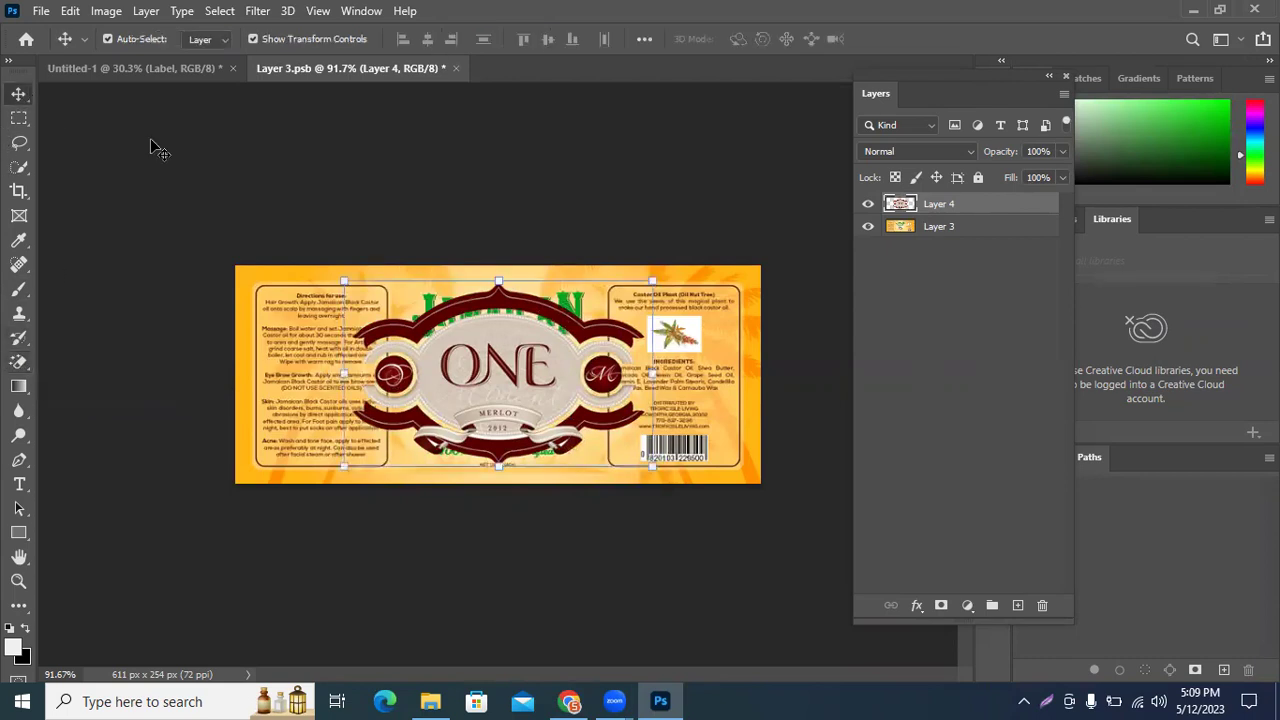
Step: Delete the orange Jamaican Layer 3, check the ONE emblem up close, and save Layer 3.psb
left_click(977, 230)
key("Delete")
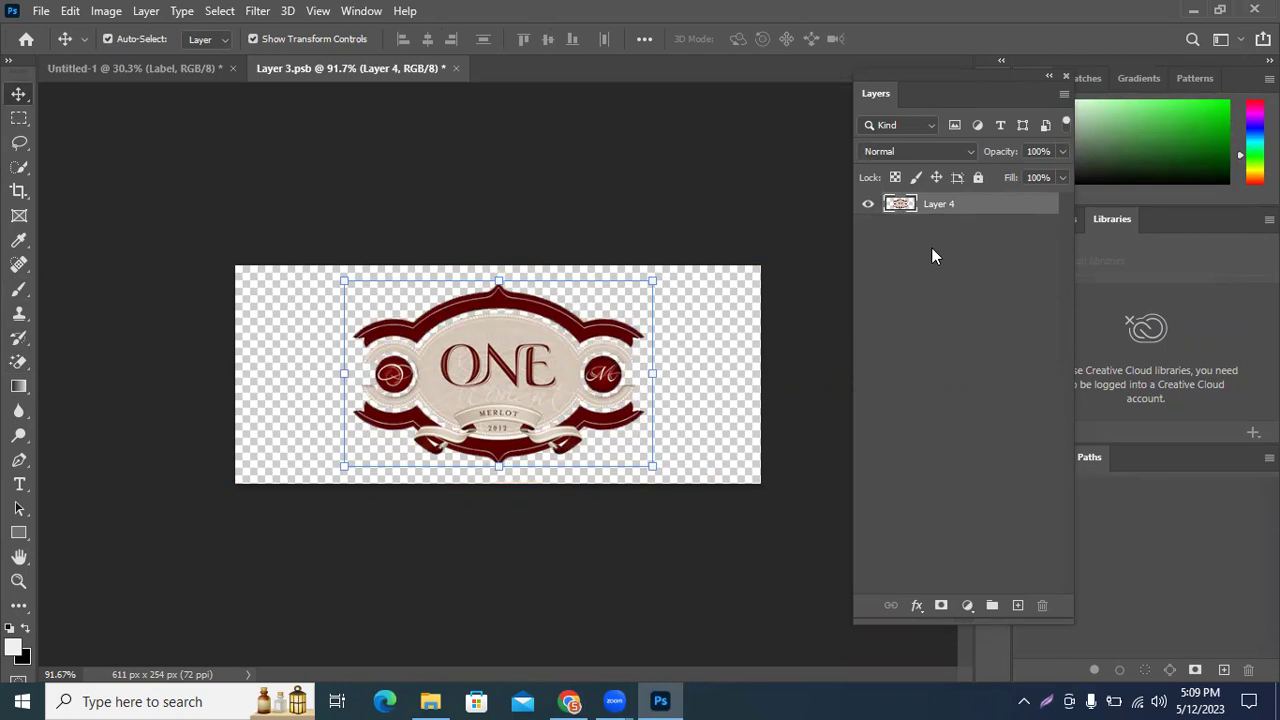
scroll(462, 510, "up", 2)
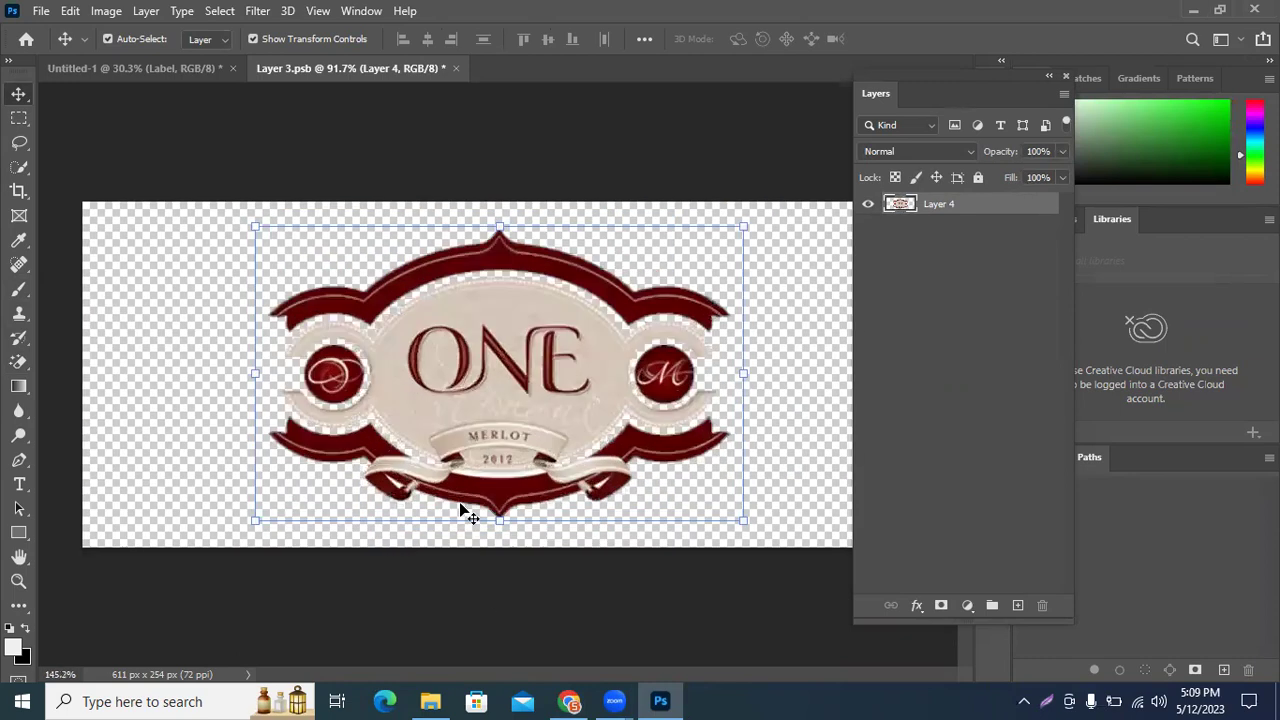
scroll(462, 510, "up", 2)
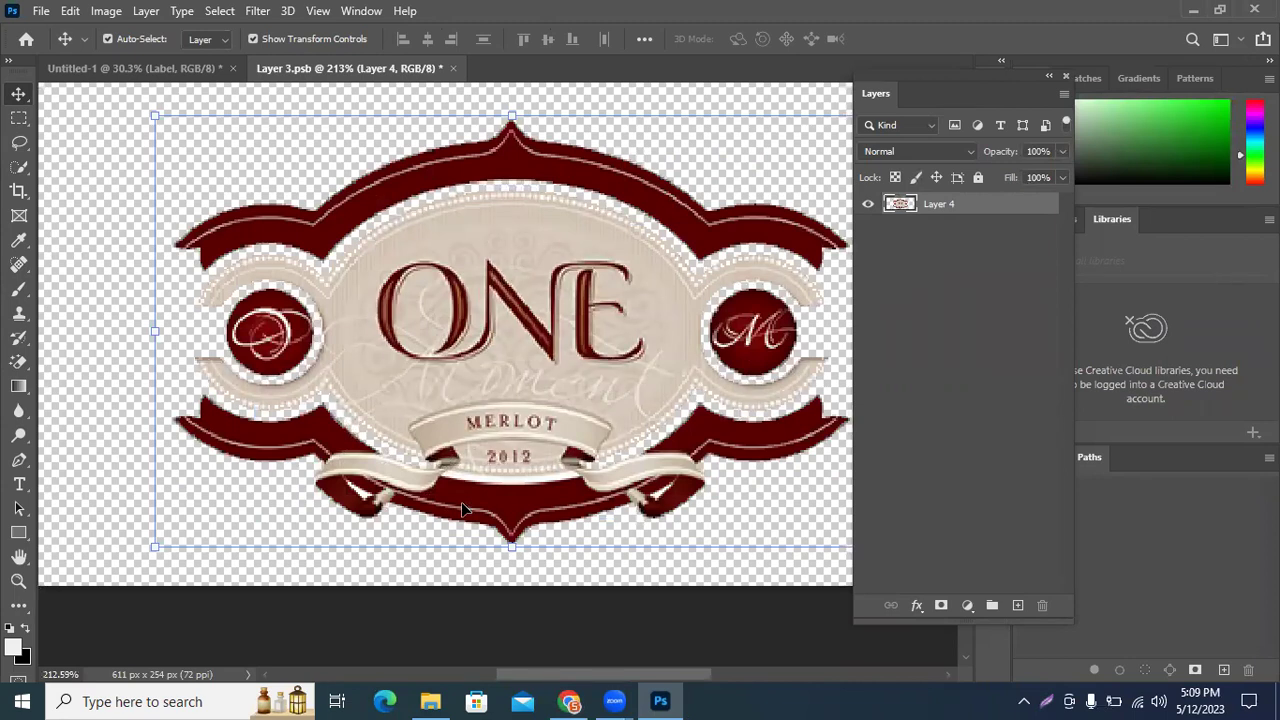
scroll(463, 503, "down", 3)
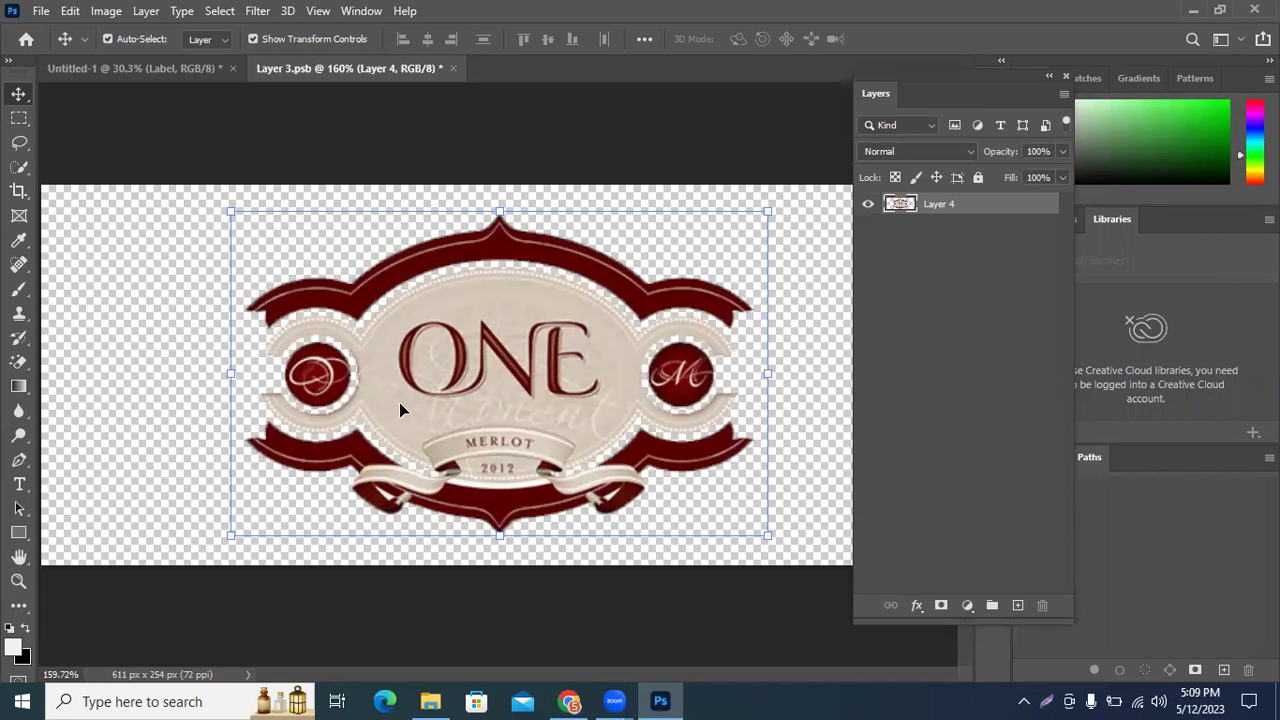
scroll(392, 402, "down", 1)
scroll(392, 402, "down", 1)
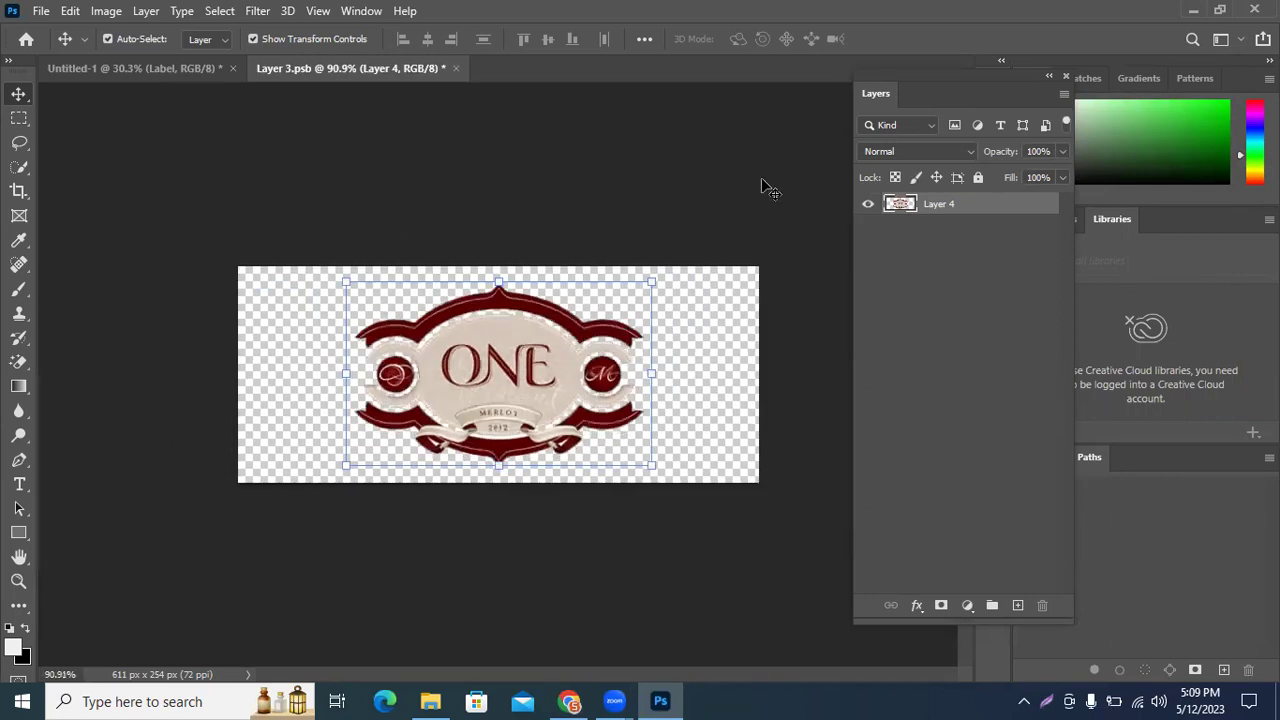
left_click(873, 313)
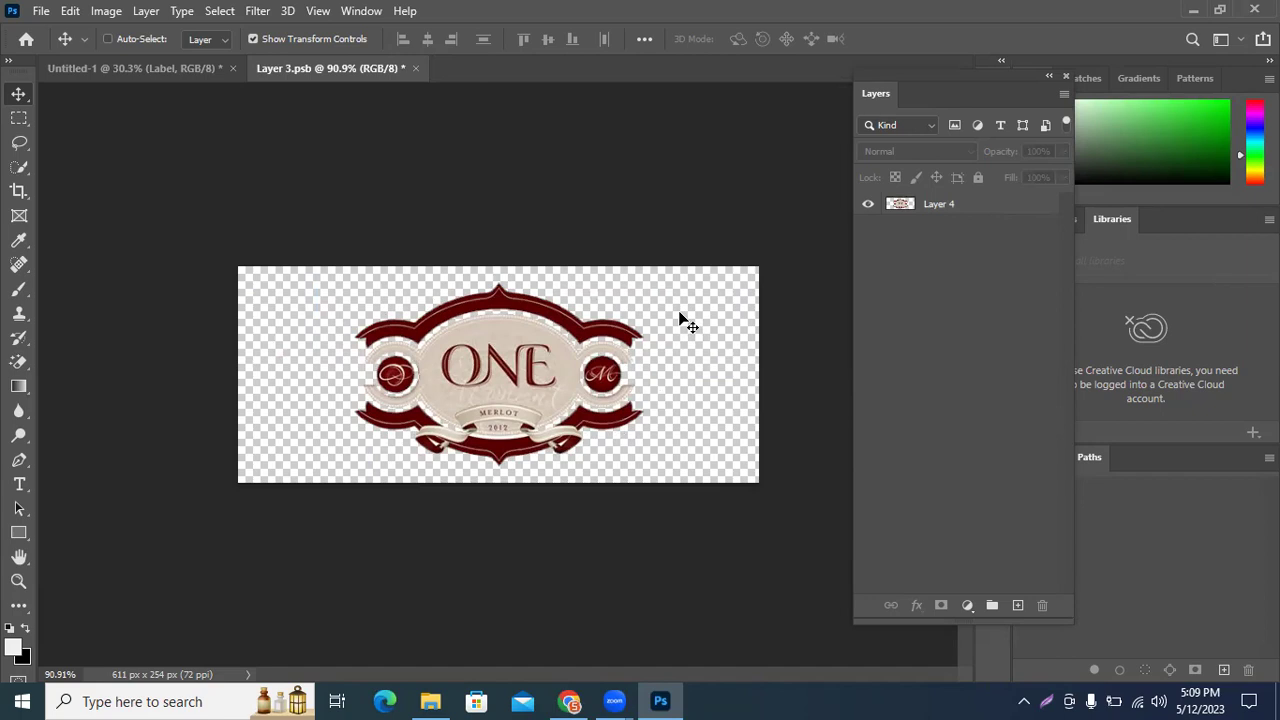
key("ctrl+s")
Step: Reopen the Label contents, scale the ONE emblem down to about 57%, and return to the mockup
left_click(408, 68)
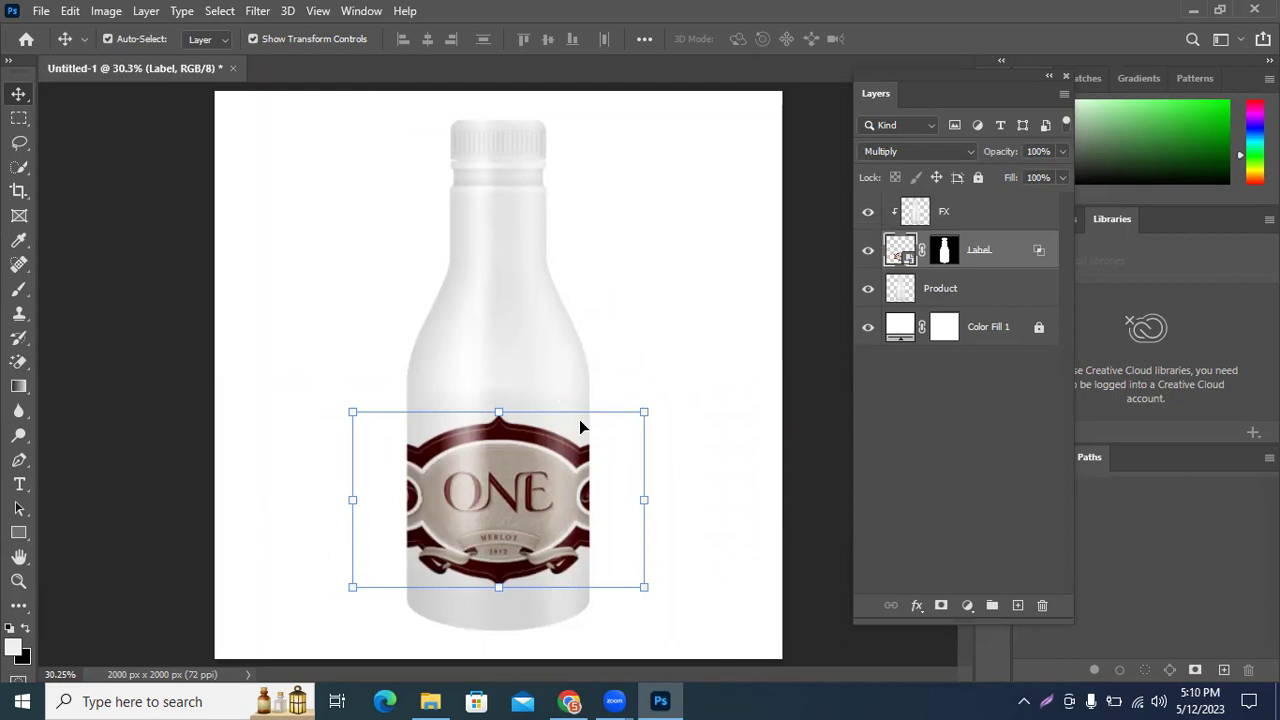
double_click(906, 257)
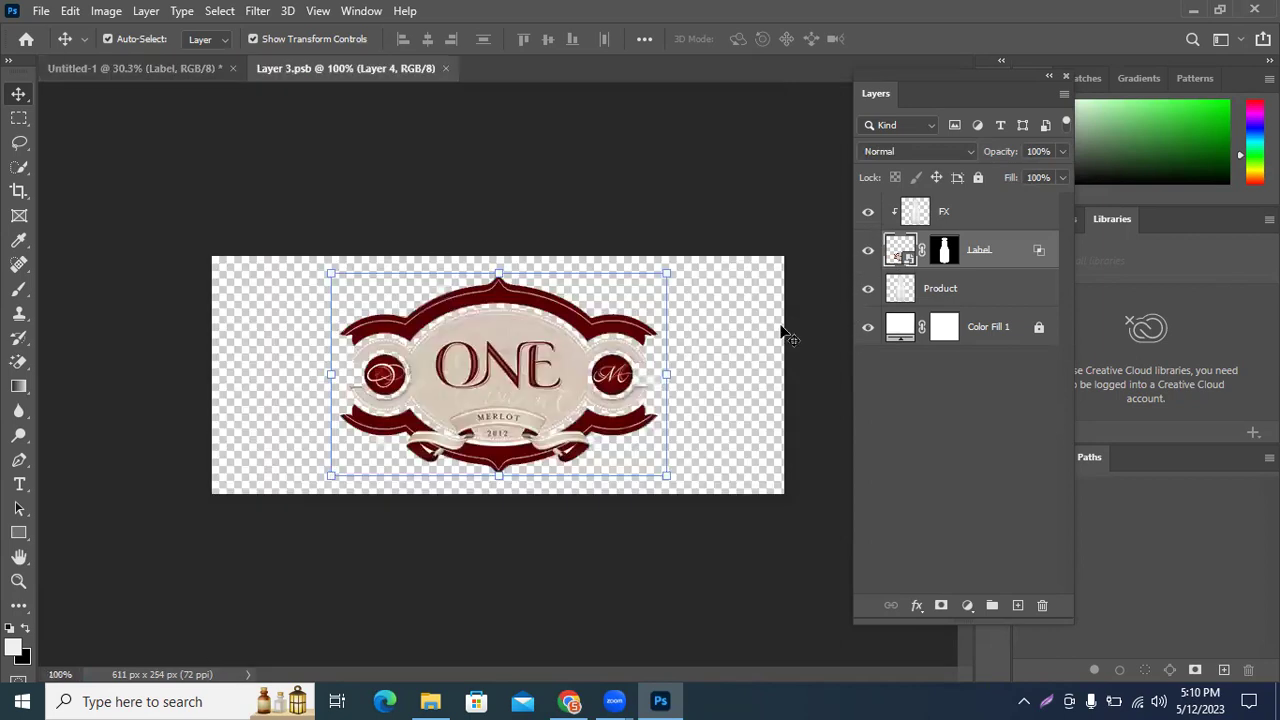
left_click_drag(667, 478, 594, 432)
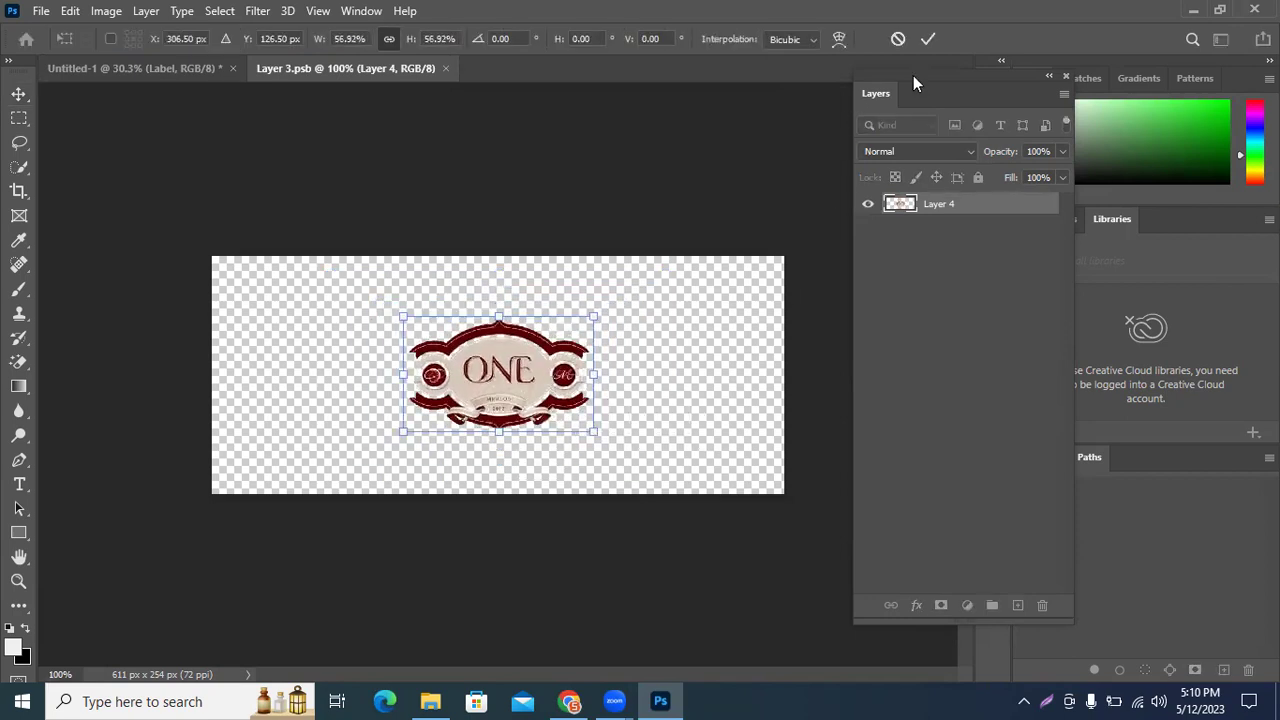
left_click(926, 40)
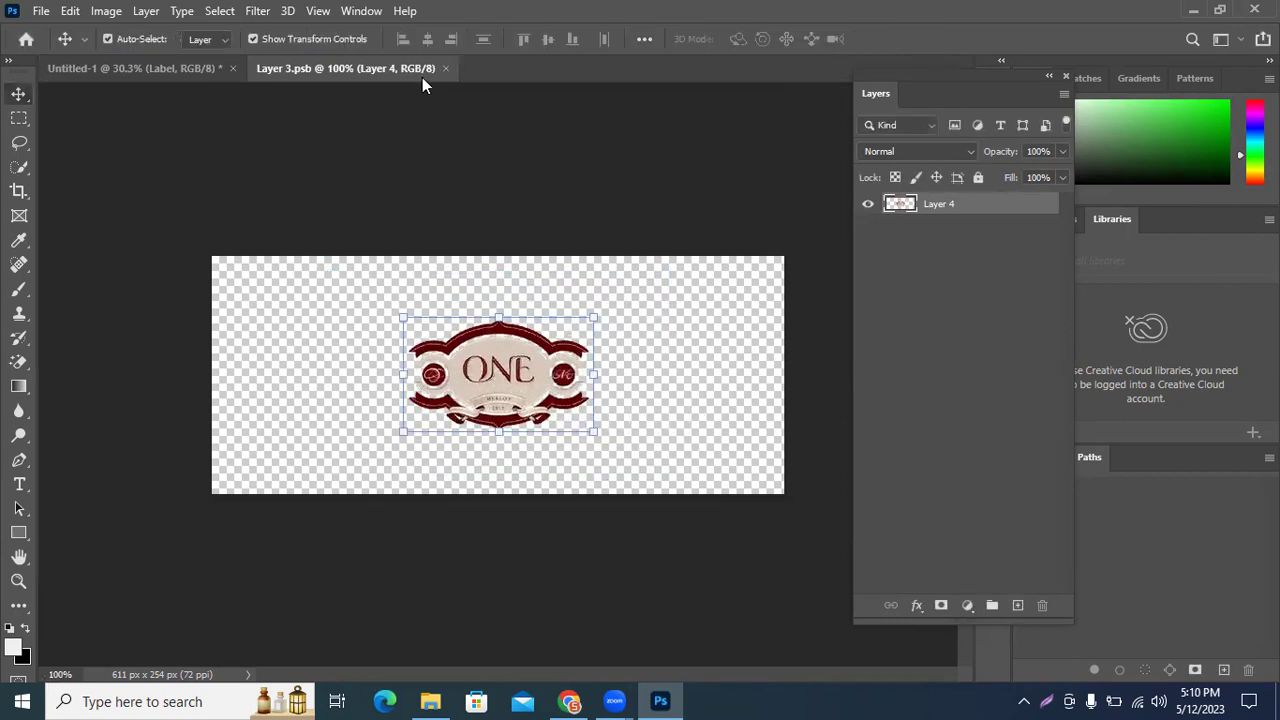
left_click(199, 66)
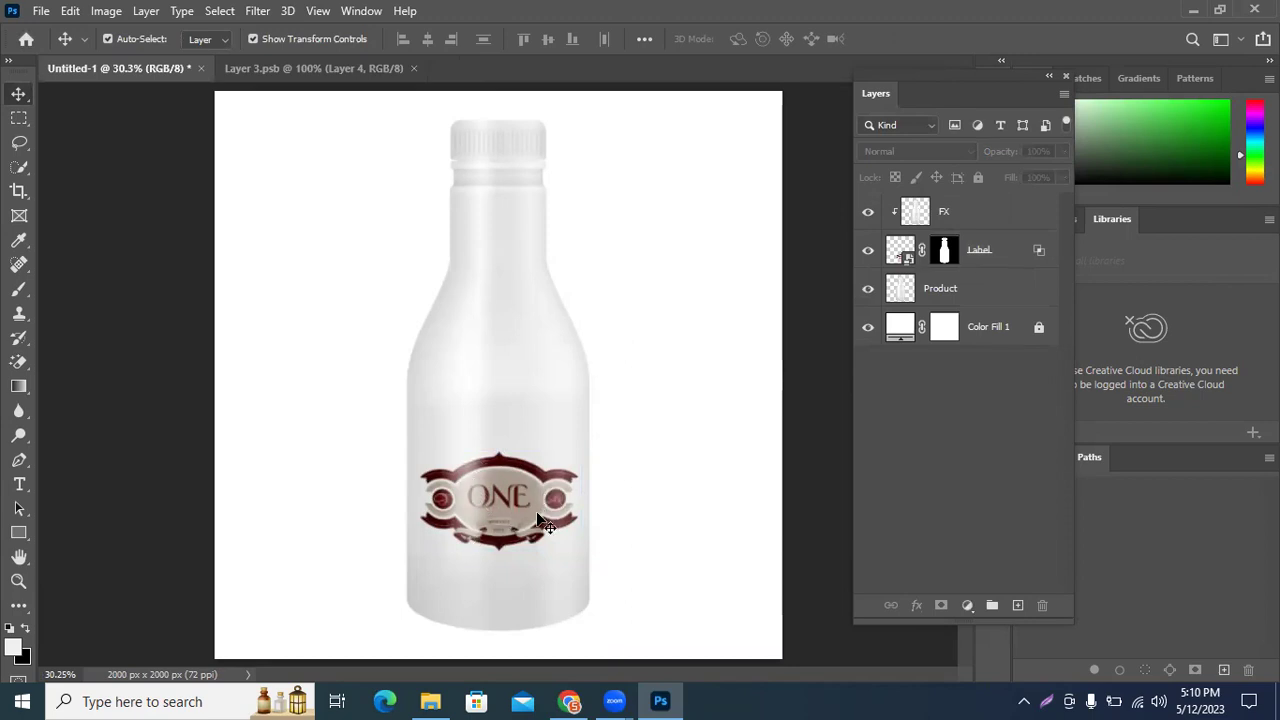
left_click(997, 256)
left_click_drag(581, 551, 606, 557)
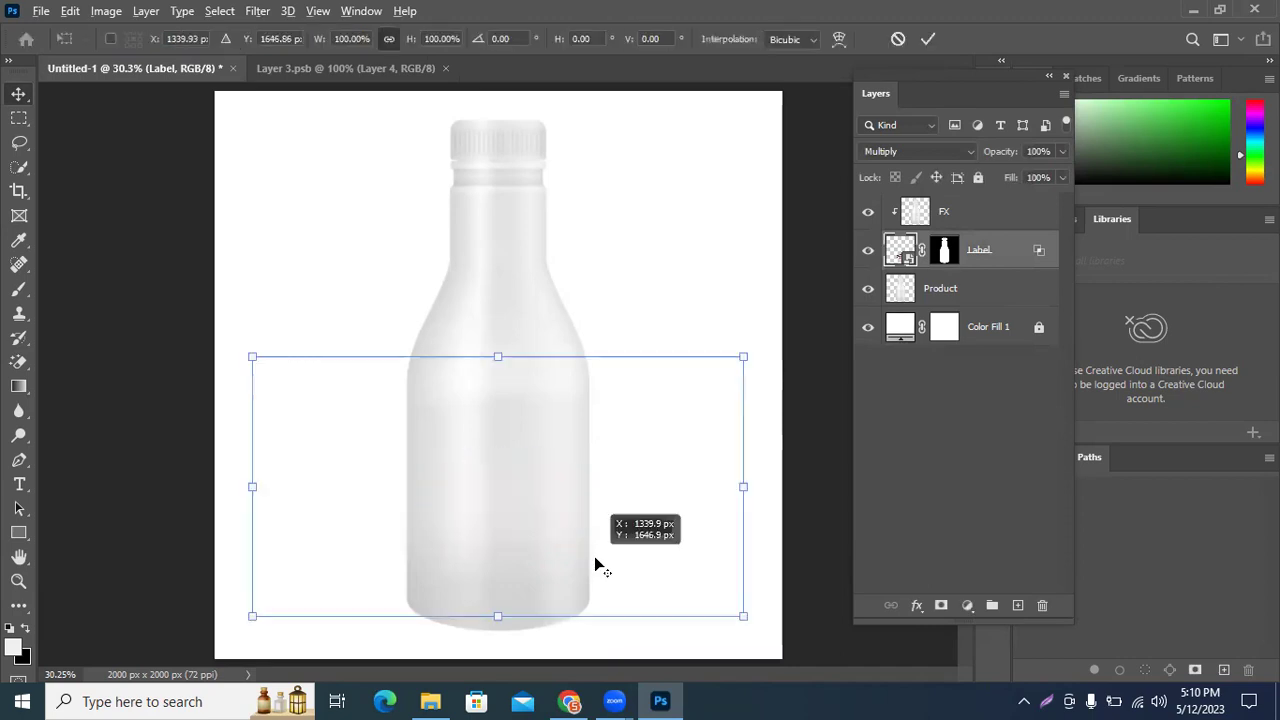
left_click(897, 38)
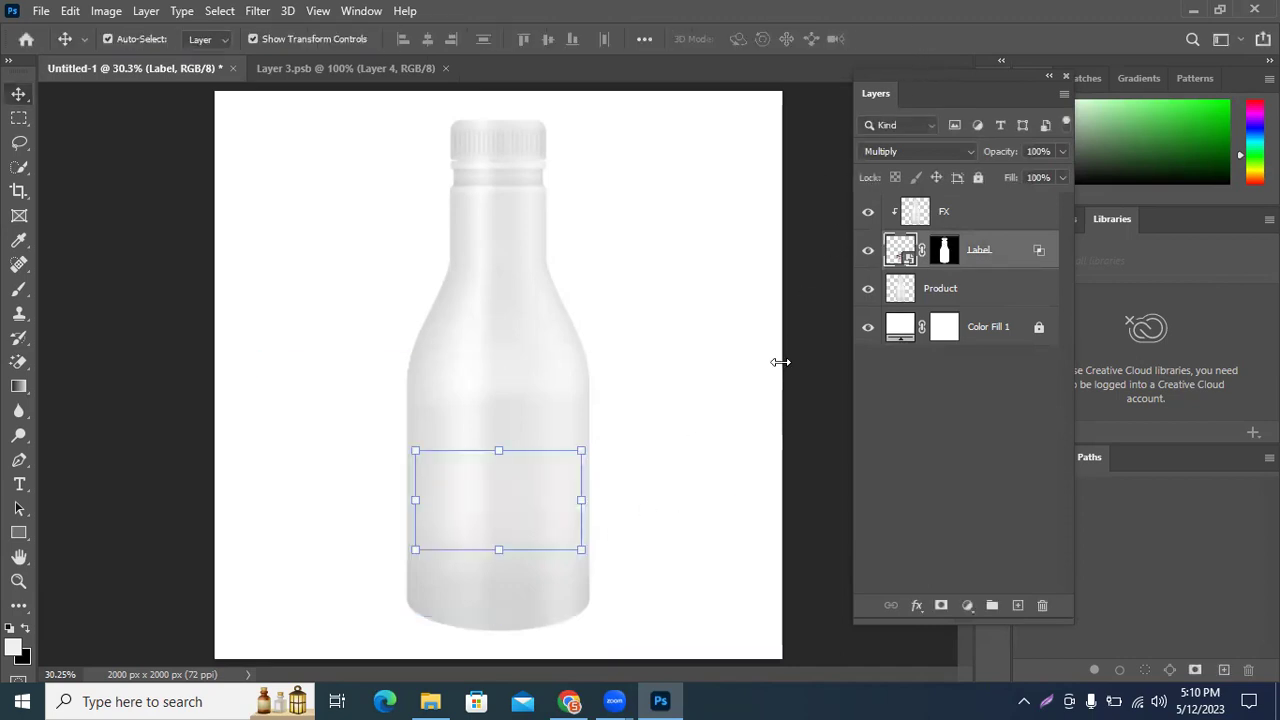
left_click_drag(580, 548, 793, 633)
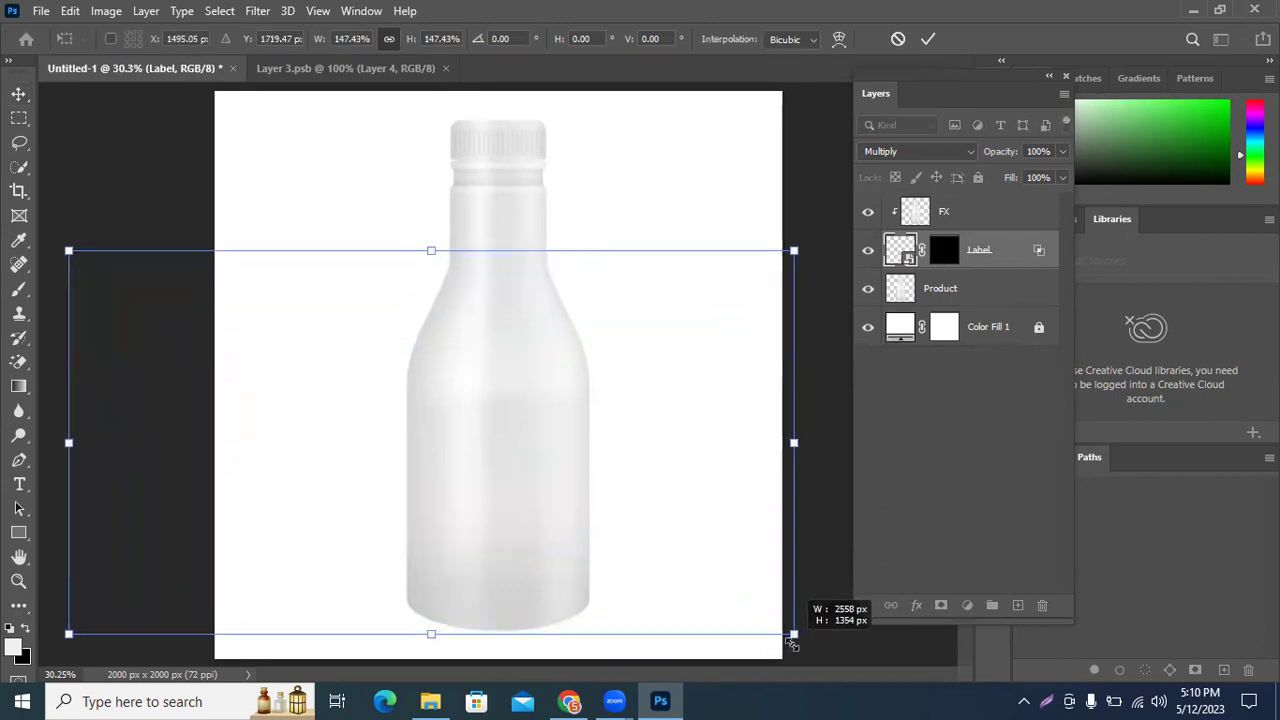
left_click(928, 40)
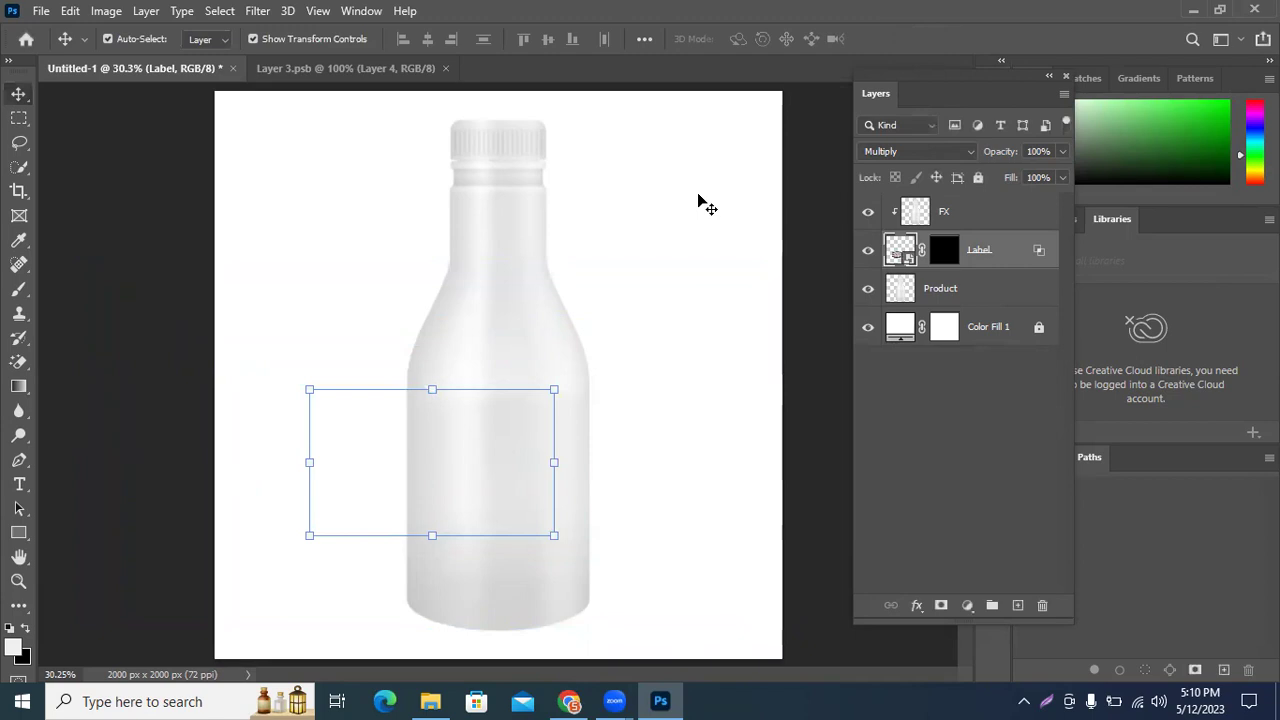
left_click(743, 320)
left_click(697, 466)
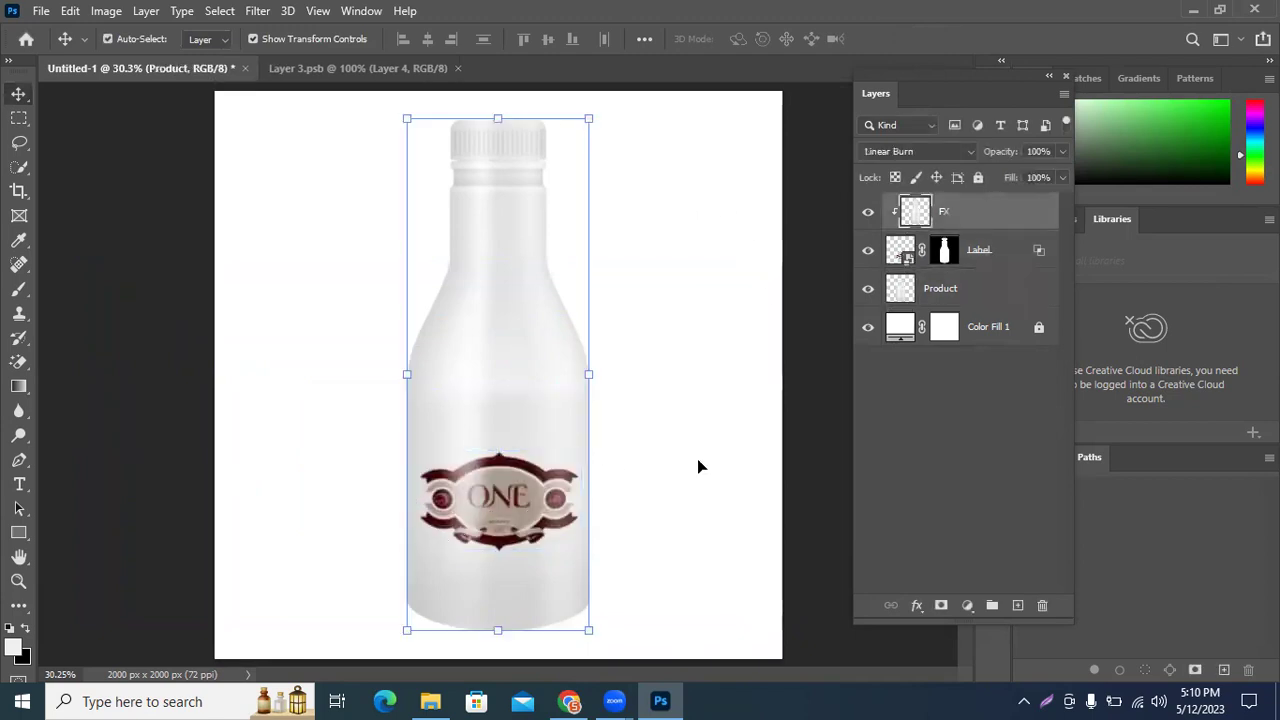
left_click(987, 257)
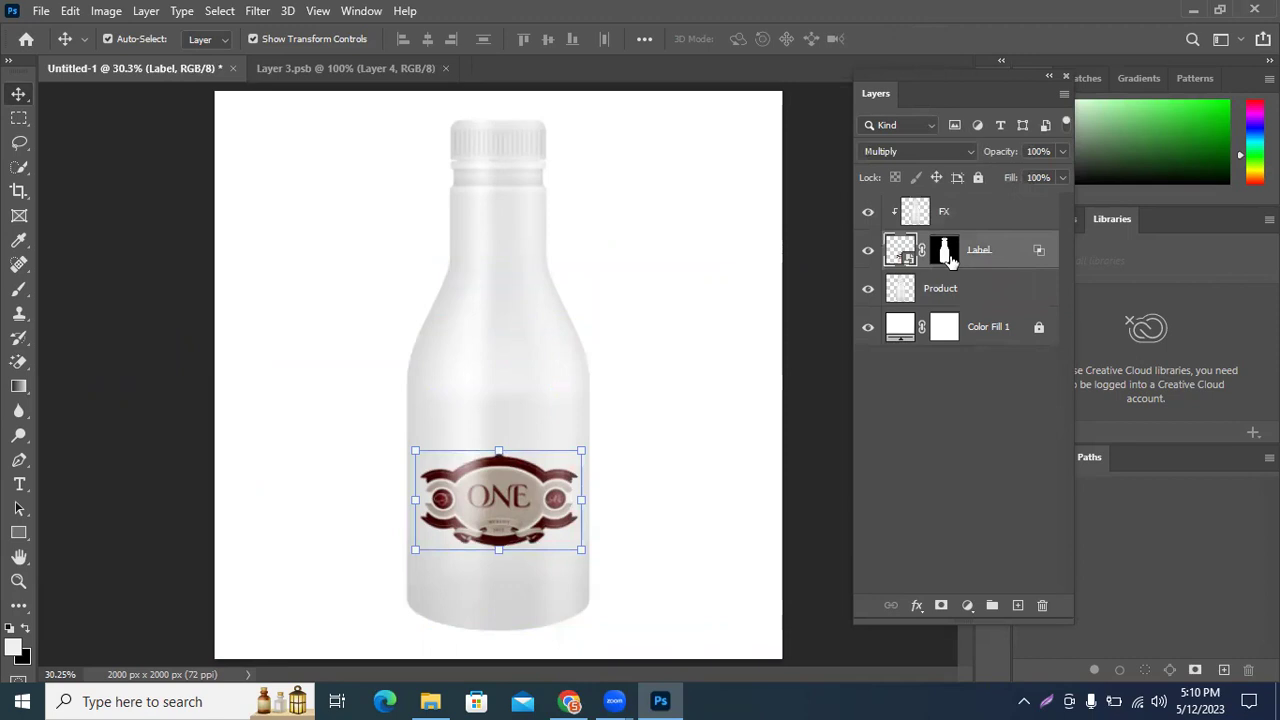
left_click(952, 256)
left_click(903, 254)
left_click(945, 254)
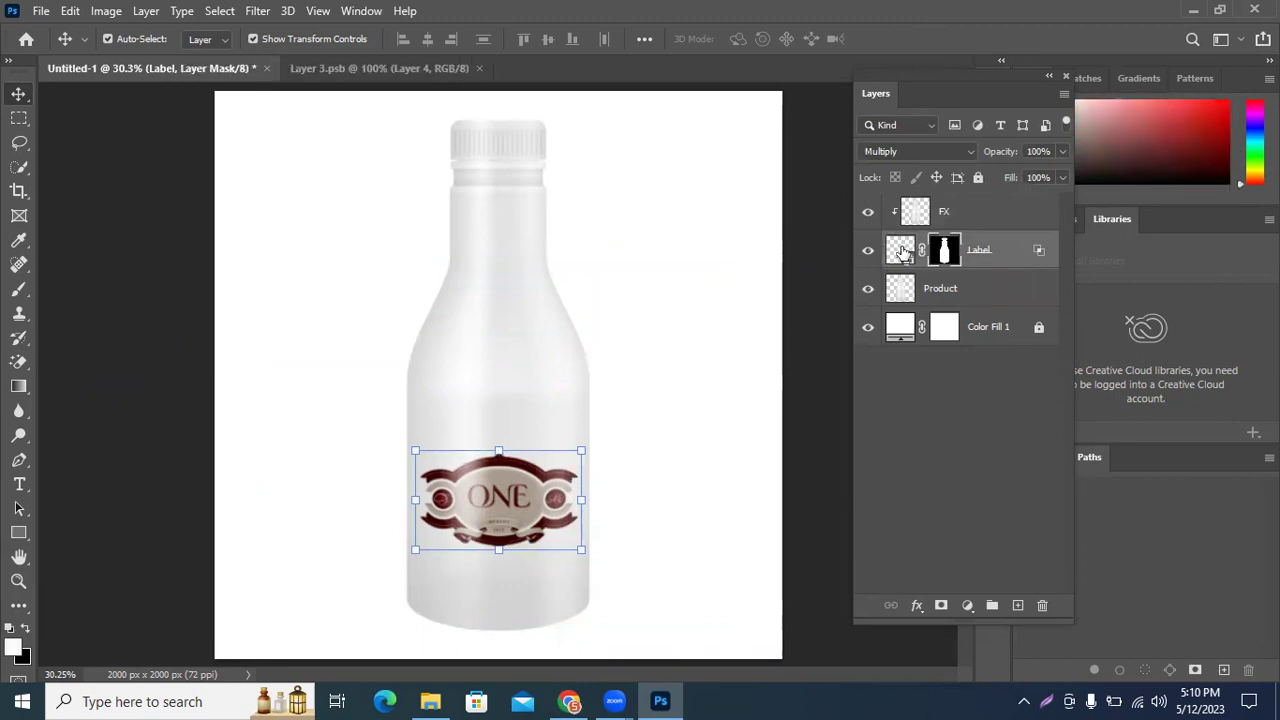
left_click(907, 256)
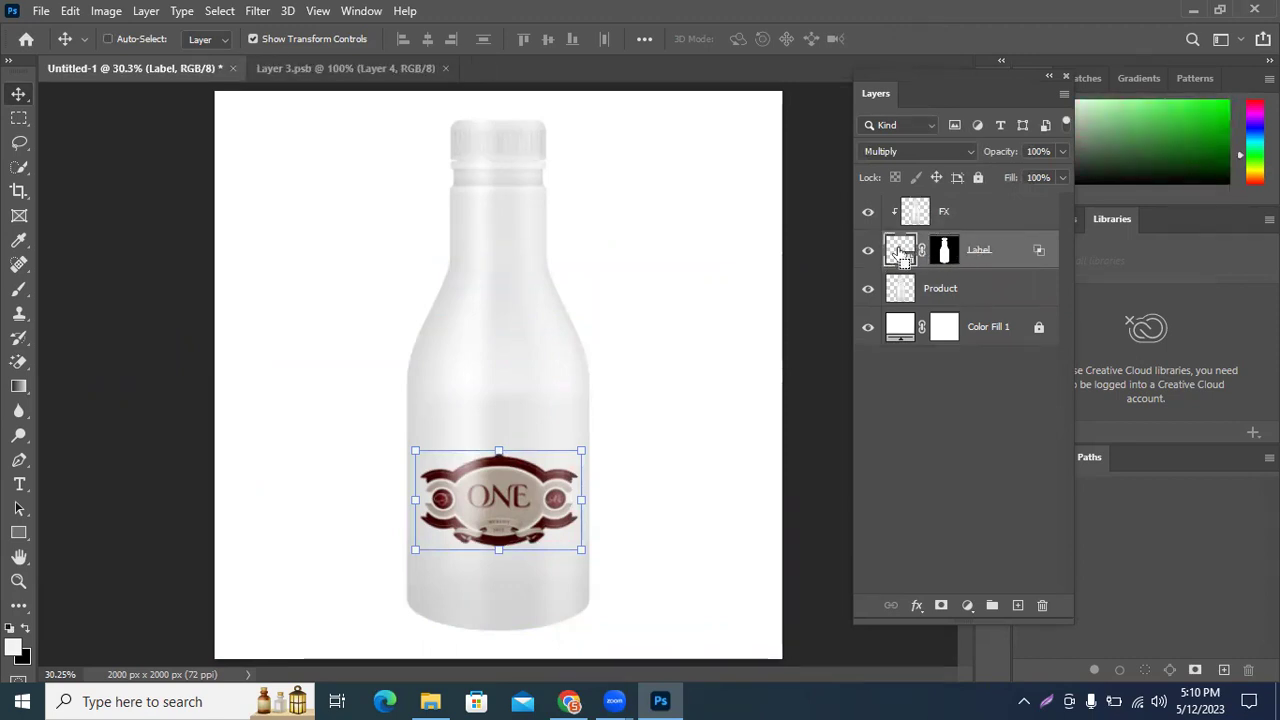
Step: Dismiss the warp warnings and reselect the Label layer from the stacked-layer list
key("ctrl+t")
left_click(656, 303)
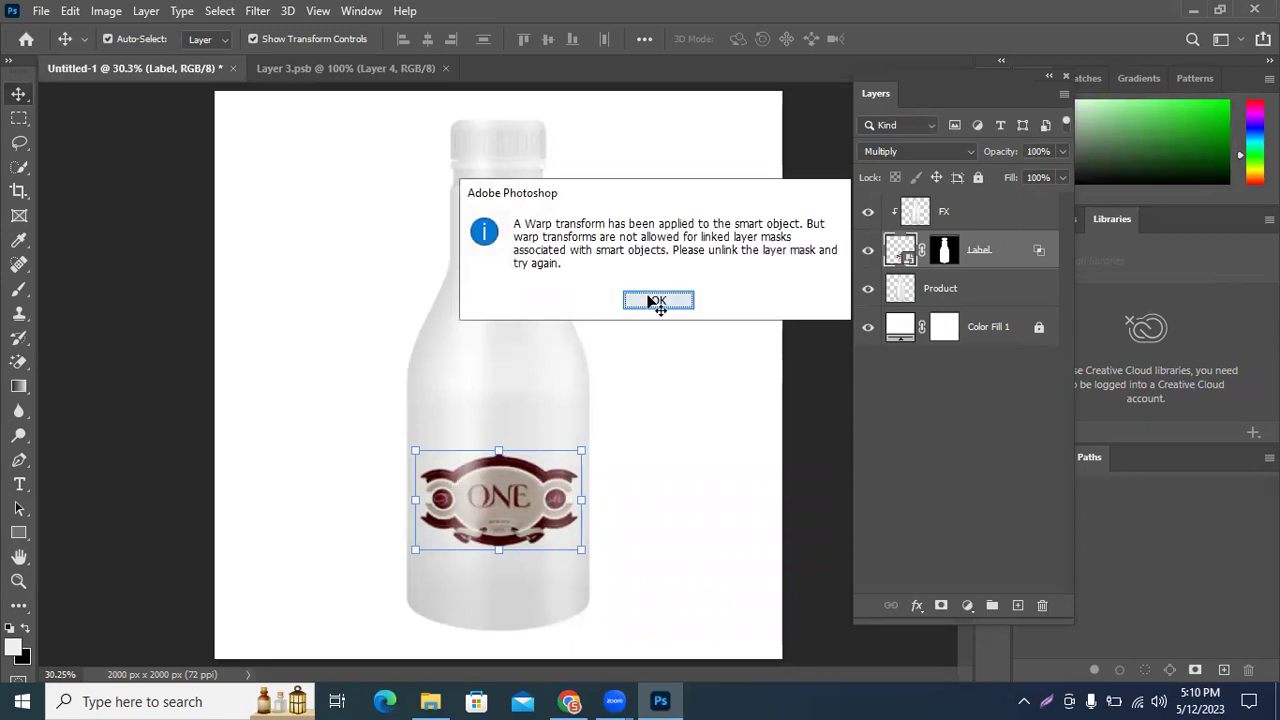
right_click(543, 471)
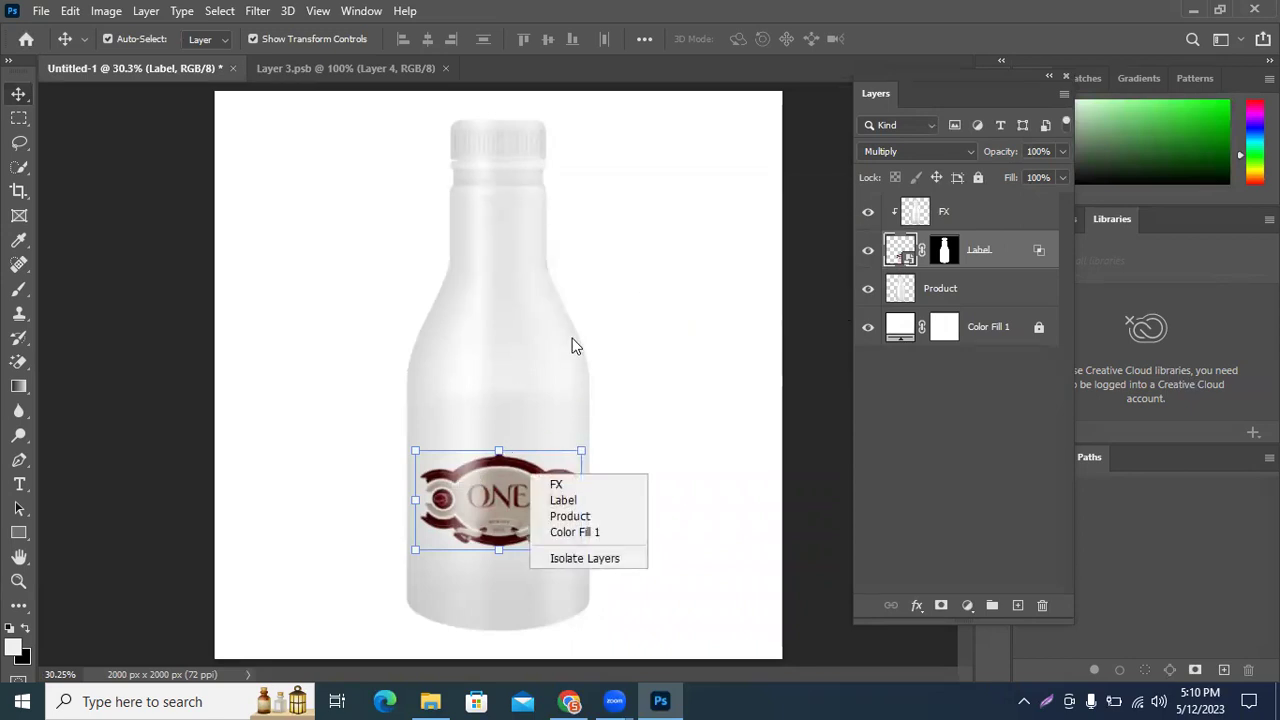
right_click(482, 505)
left_click(992, 260)
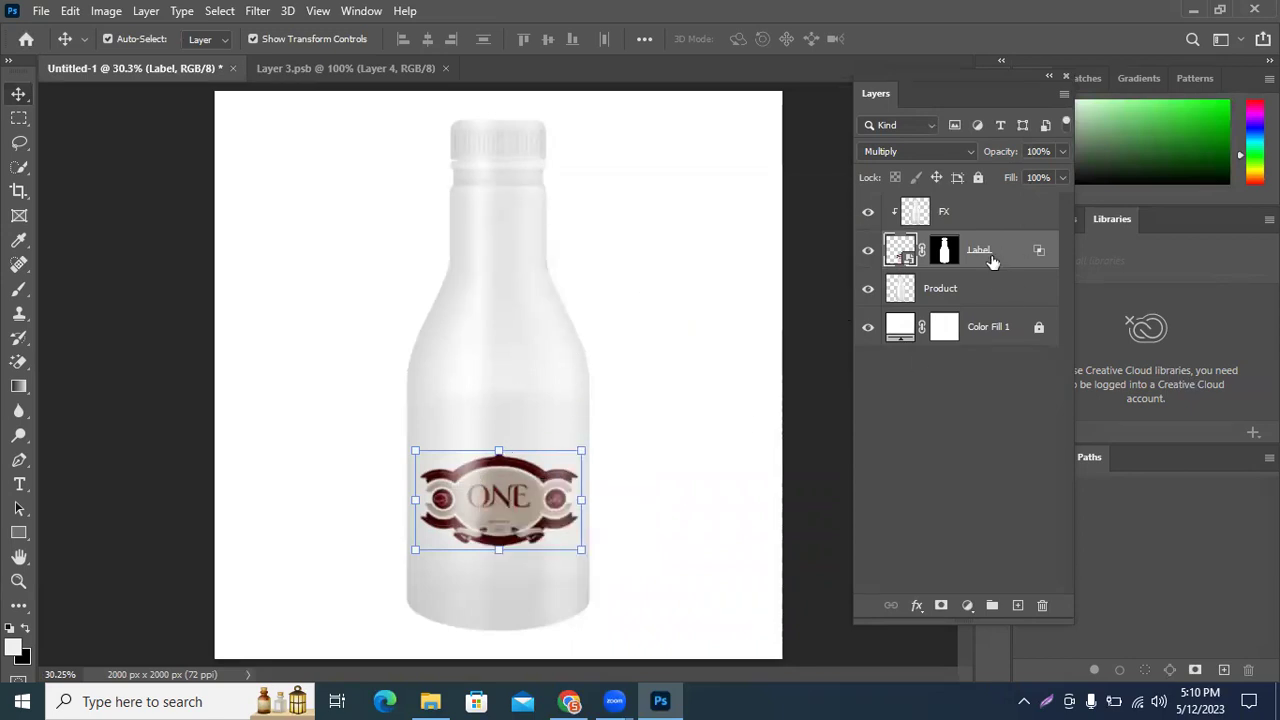
left_click(657, 297)
right_click(519, 510)
left_click(543, 540)
left_click(742, 418)
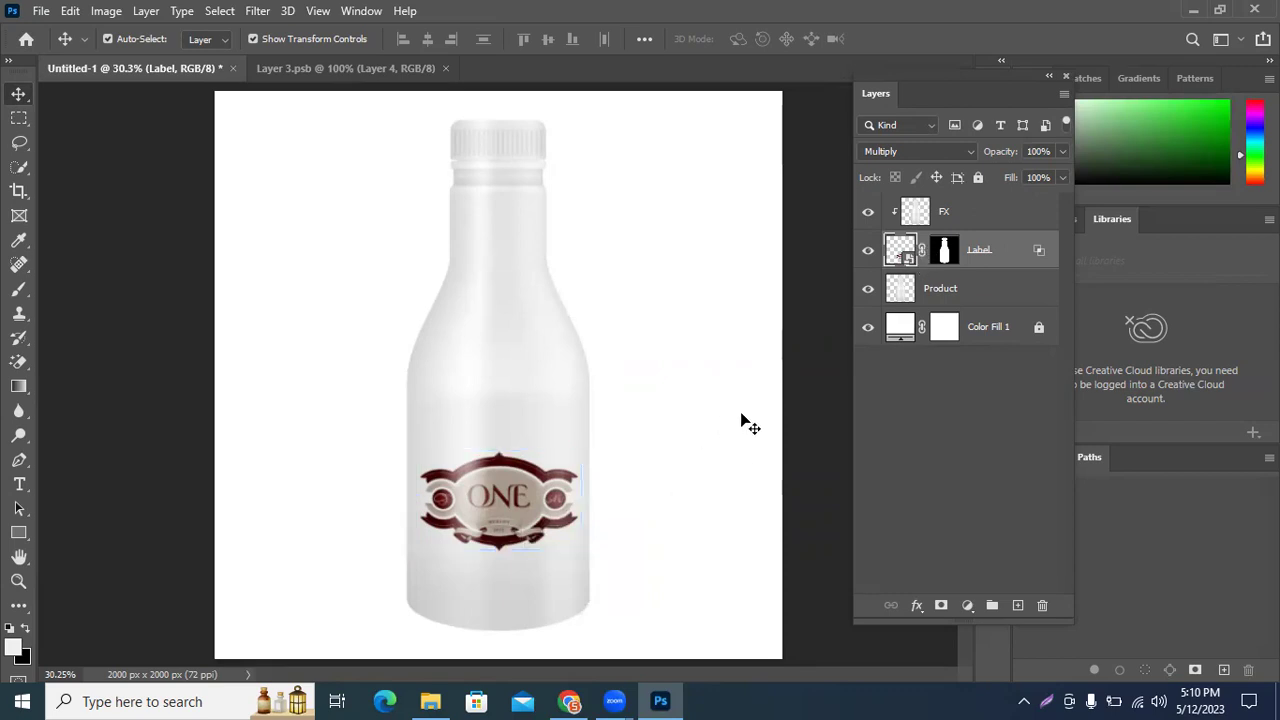
left_click(527, 485)
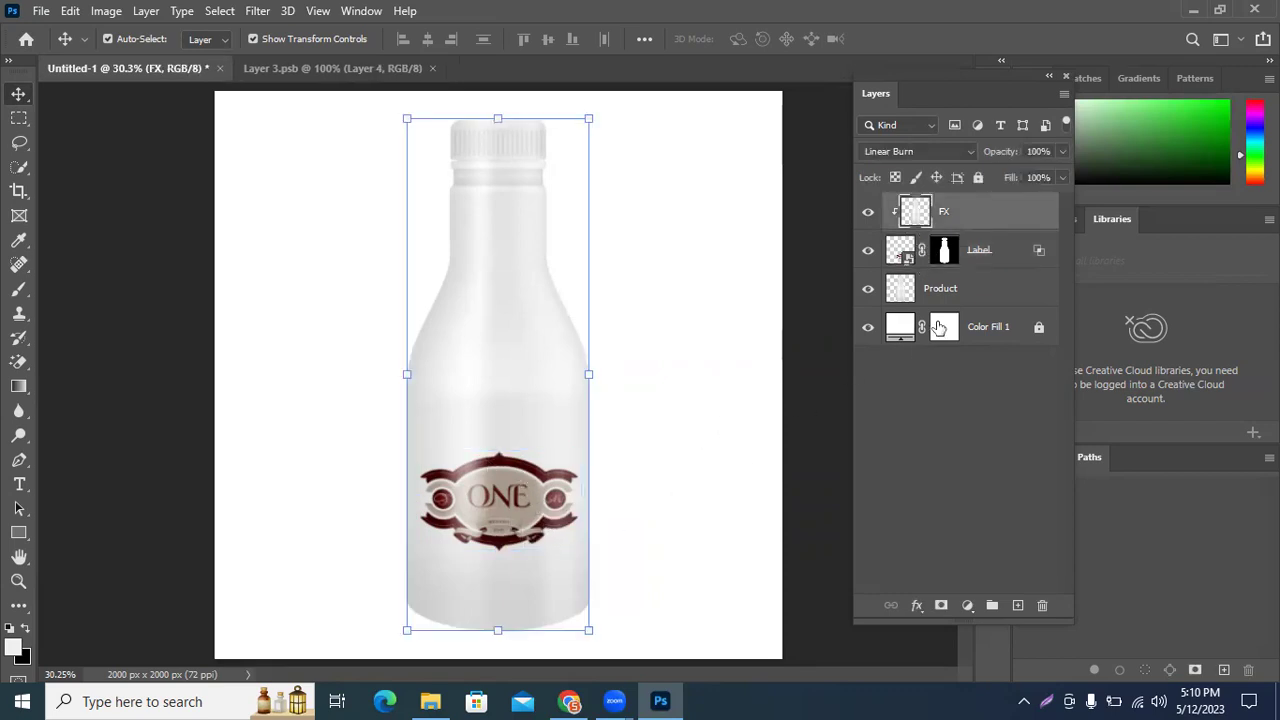
left_click(905, 250)
Step: Shift the label artwork on the canvas and enlarge it to about 130%
key("ctrl+t")
mouse_move(706, 426)
left_mouse_down()
mouse_move(510, 380)
mouse_move(510, 290)
left_mouse_up()
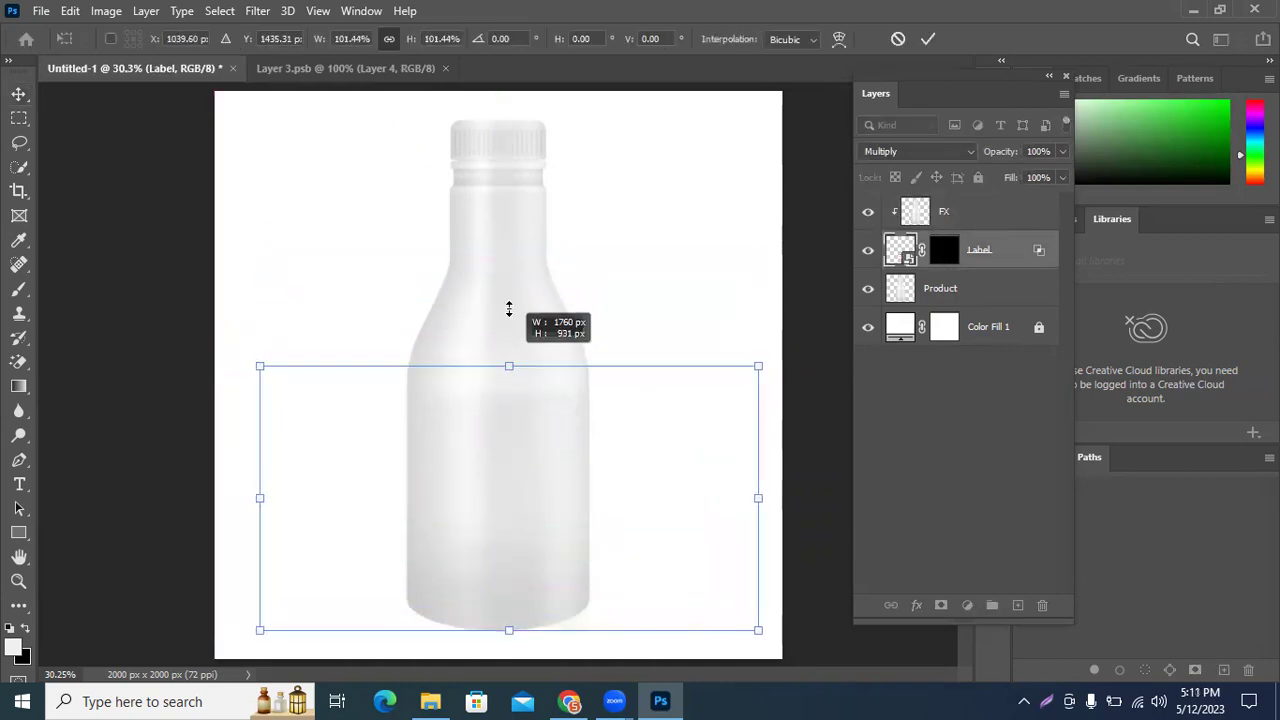
left_click(926, 40)
left_click(926, 42)
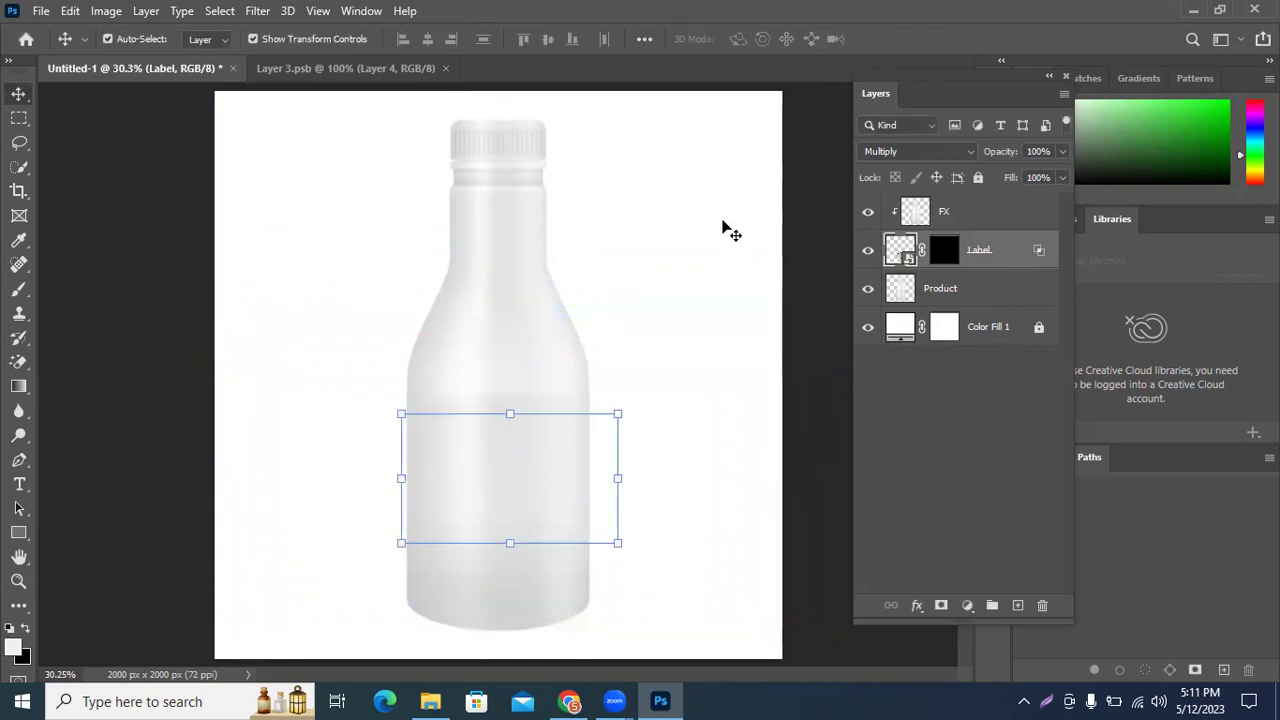
Step: Unlink the bottle-shaped mask from the Label artwork and target the artwork
left_click(946, 254)
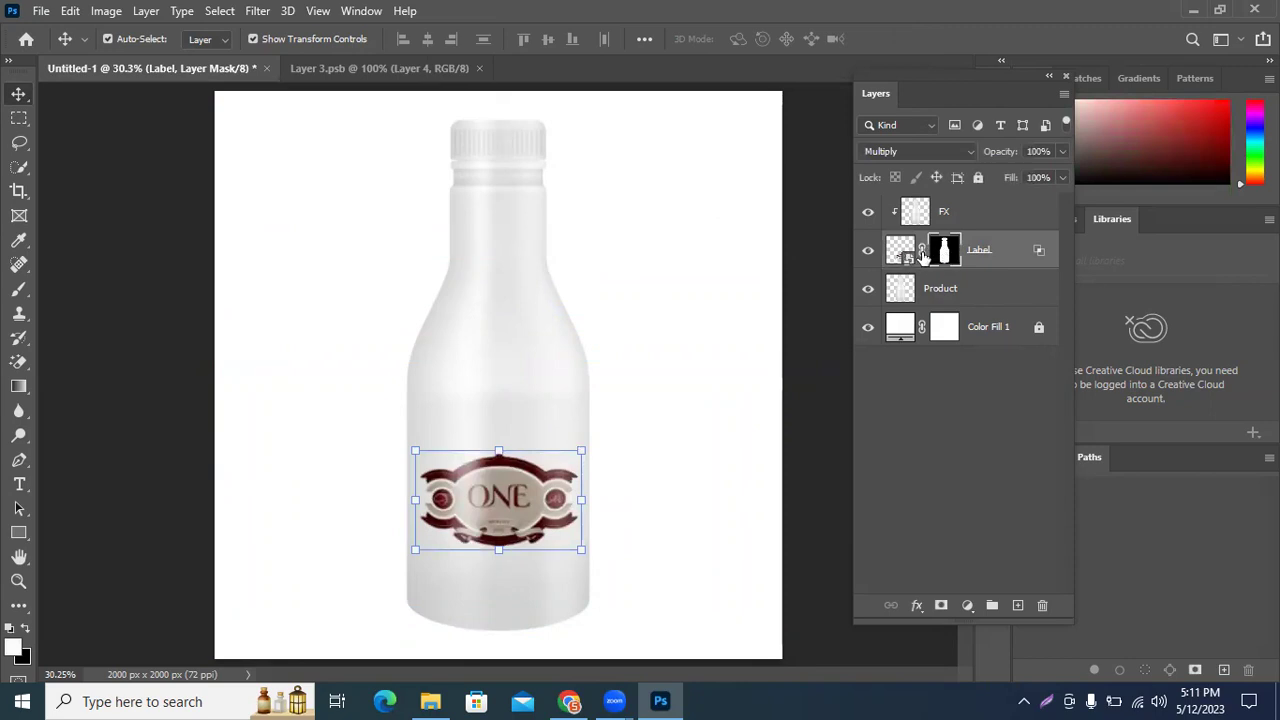
left_click(922, 252)
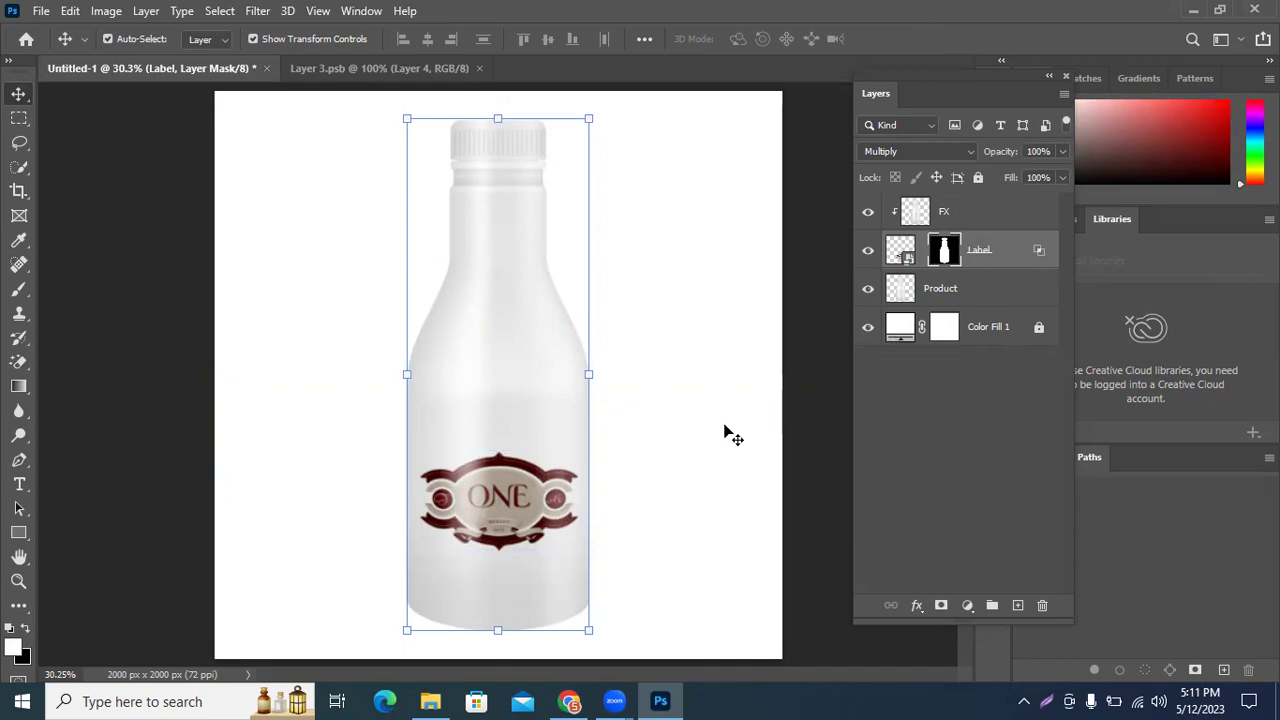
left_click(1006, 252)
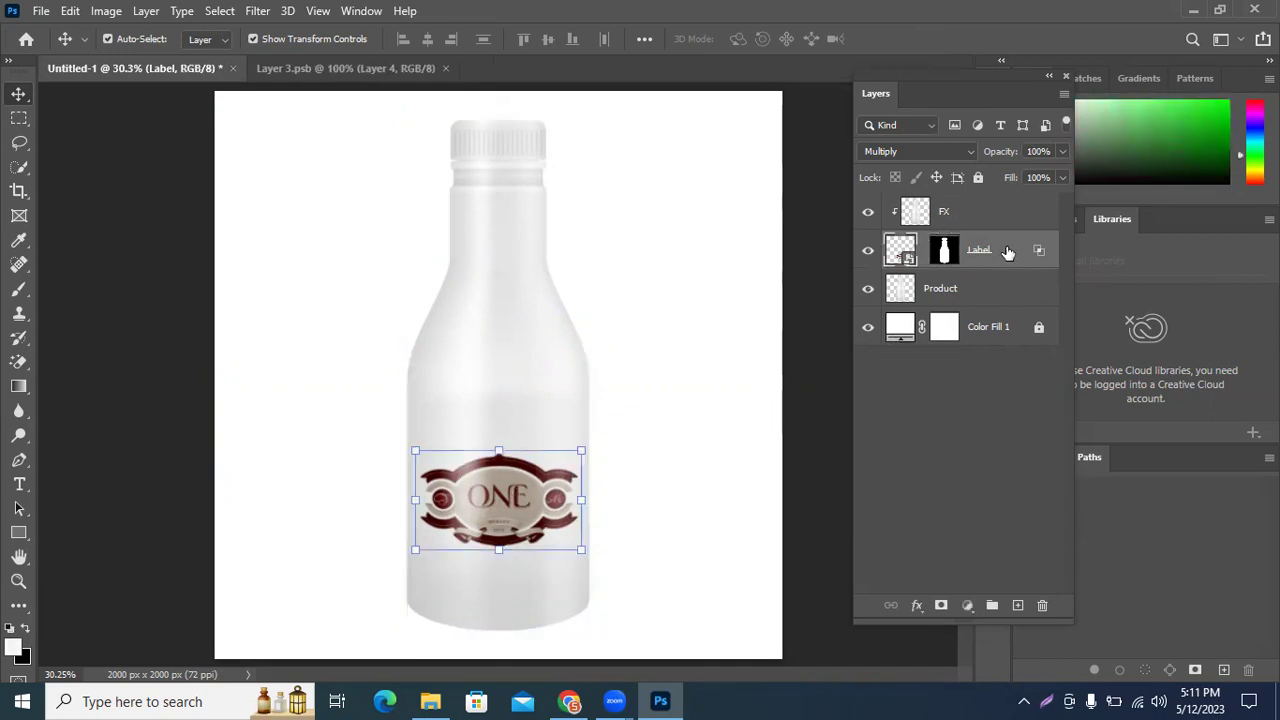
key("ctrl+t")
left_click_drag(503, 455, 503, 405)
left_click_drag(503, 309, 518, 140)
left_click_drag(504, 363, 500, 478)
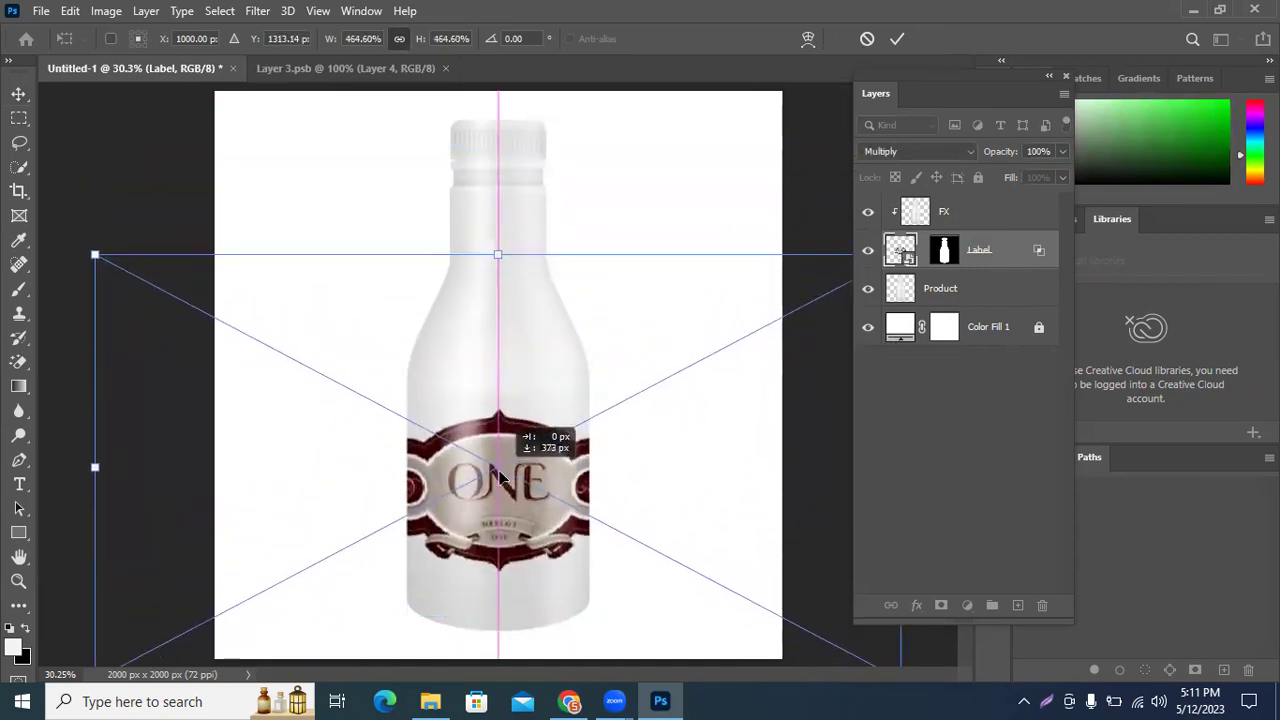
left_click(897, 38)
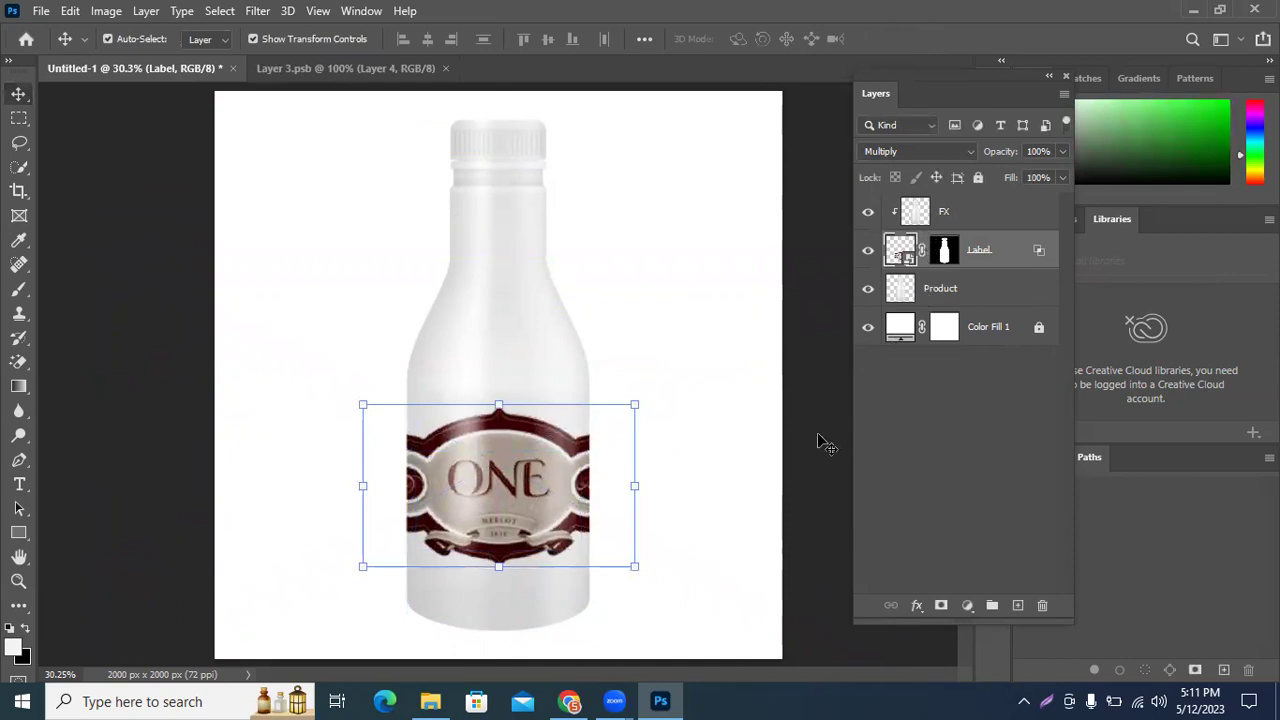
left_click_drag(558, 505, 618, 502)
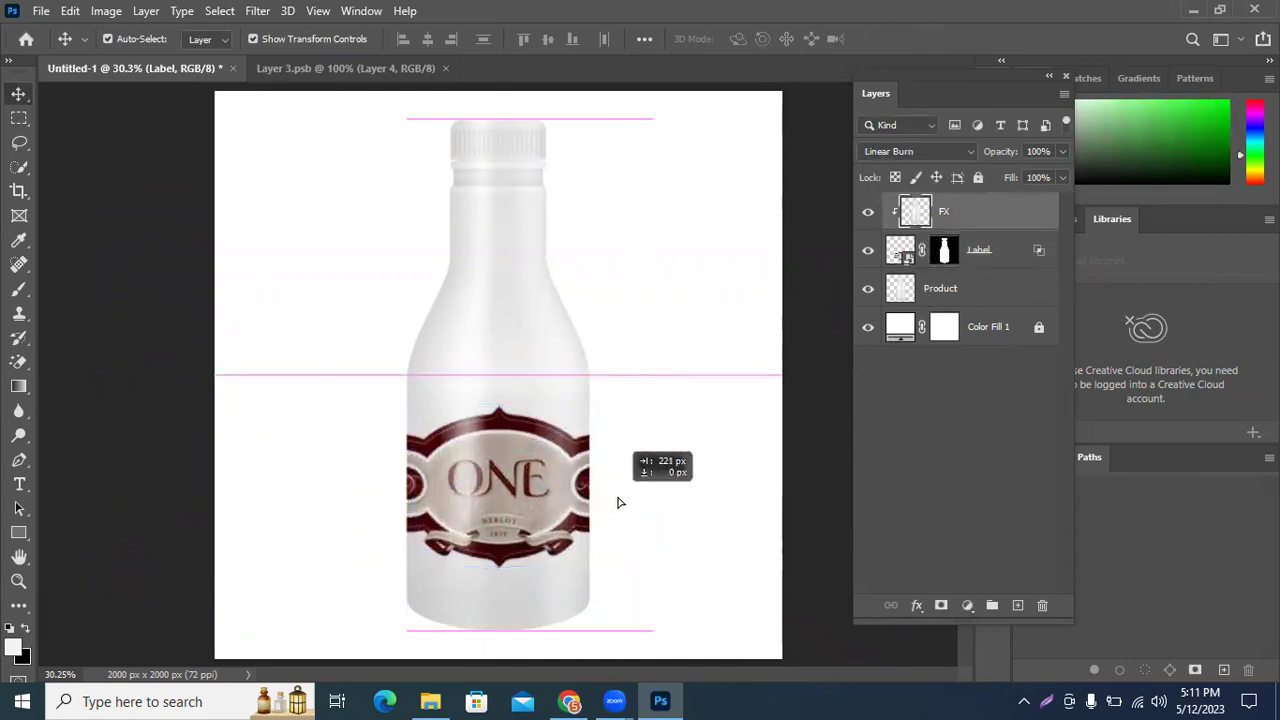
left_click(868, 211)
left_click(517, 478)
mouse_move(517, 478)
left_mouse_down()
mouse_move(660, 473)
mouse_move(343, 480)
mouse_move(500, 482)
left_mouse_up()
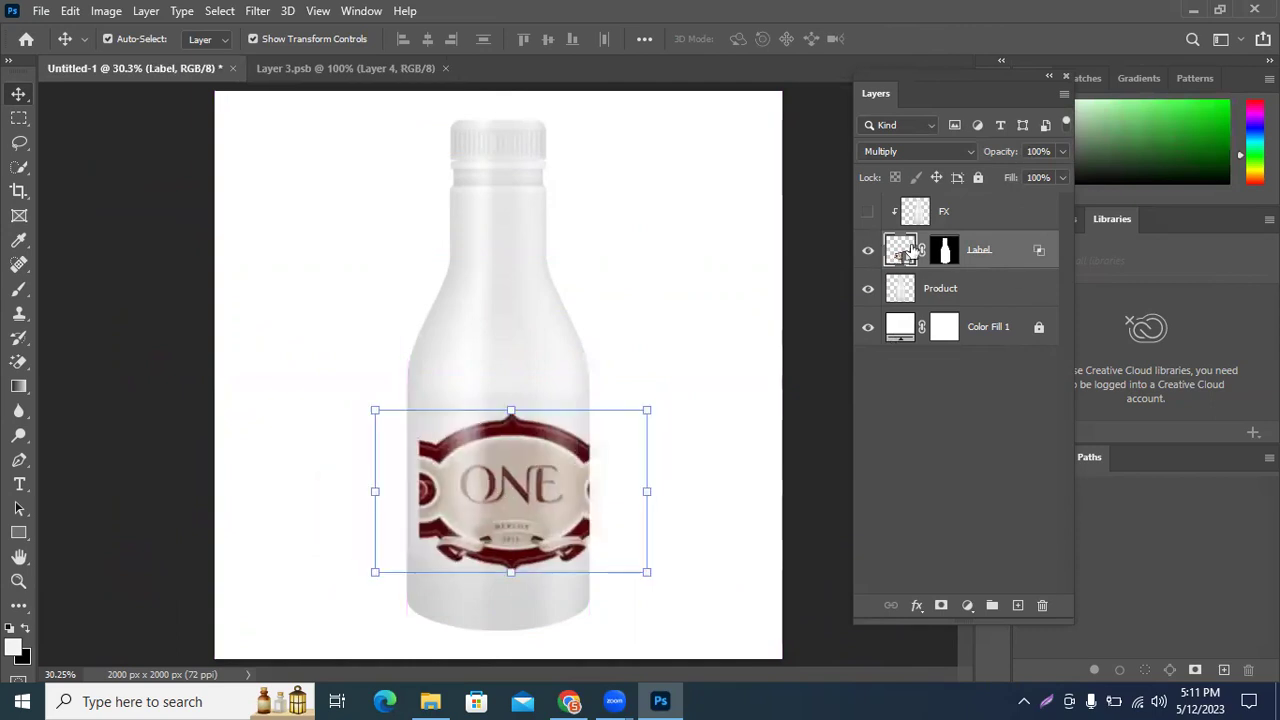
left_click(939, 154)
left_click(940, 162)
mouse_move(550, 440)
left_mouse_down()
mouse_move(446, 462)
mouse_move(377, 440)
left_mouse_up()
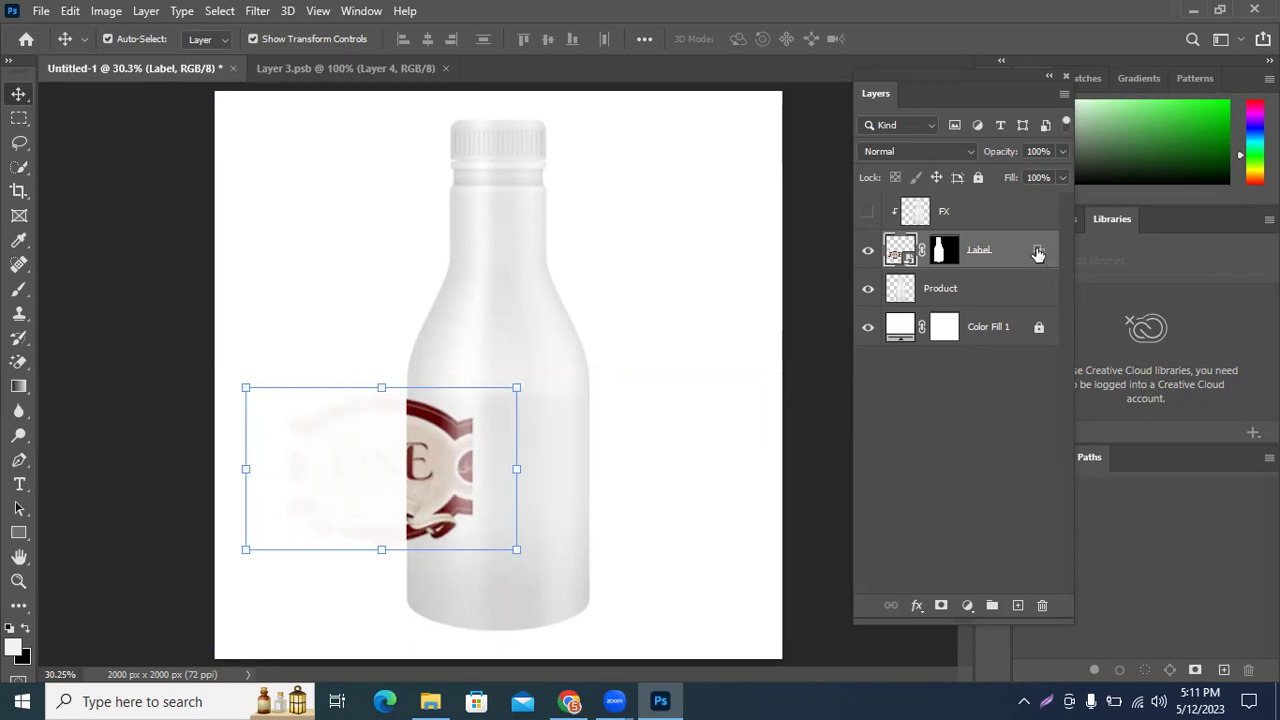
key("ctrl+z")
key("ctrl+z")
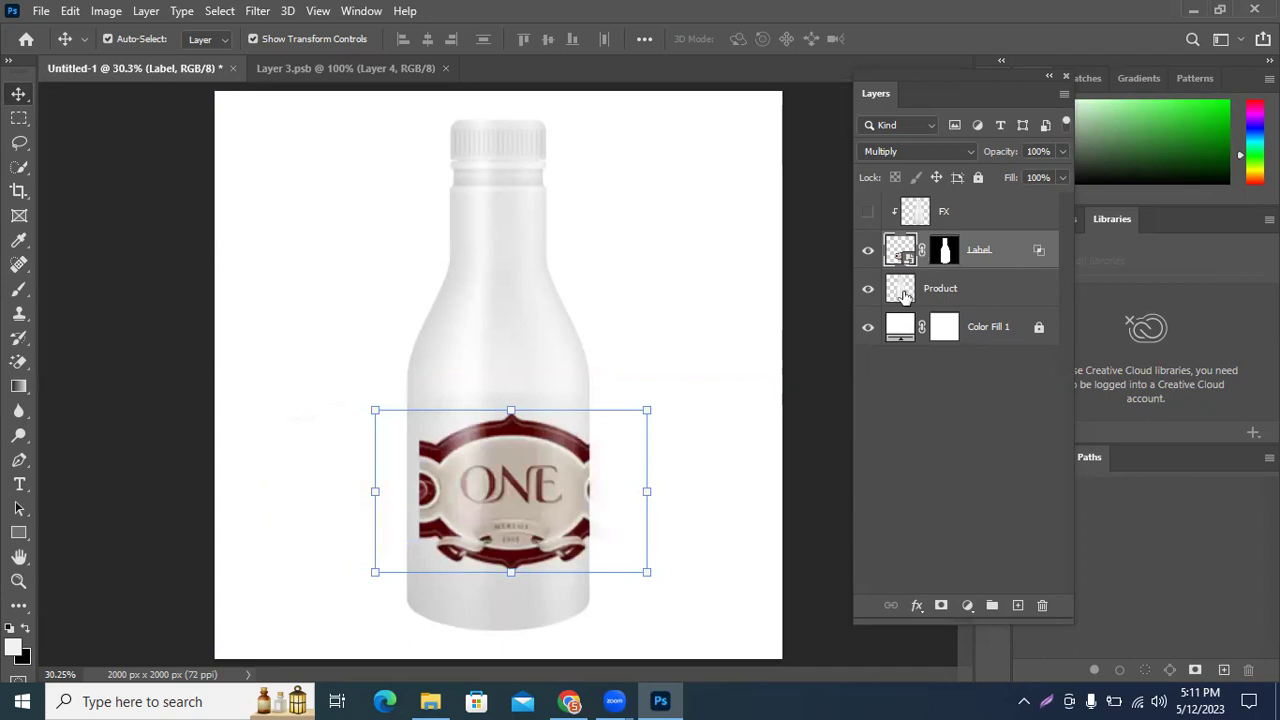
mouse_move(530, 480)
left_mouse_down()
mouse_move(414, 483)
mouse_move(546, 492)
mouse_move(583, 478)
left_mouse_up()
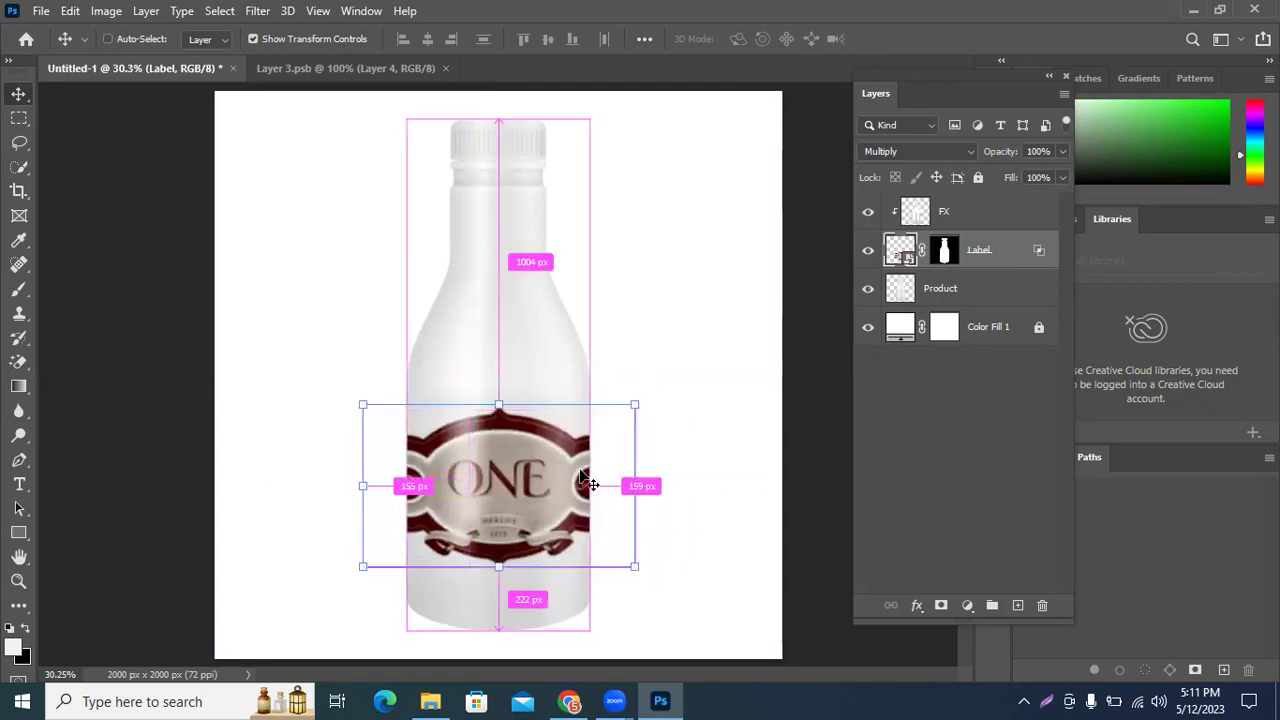
left_click_drag(580, 471, 583, 477)
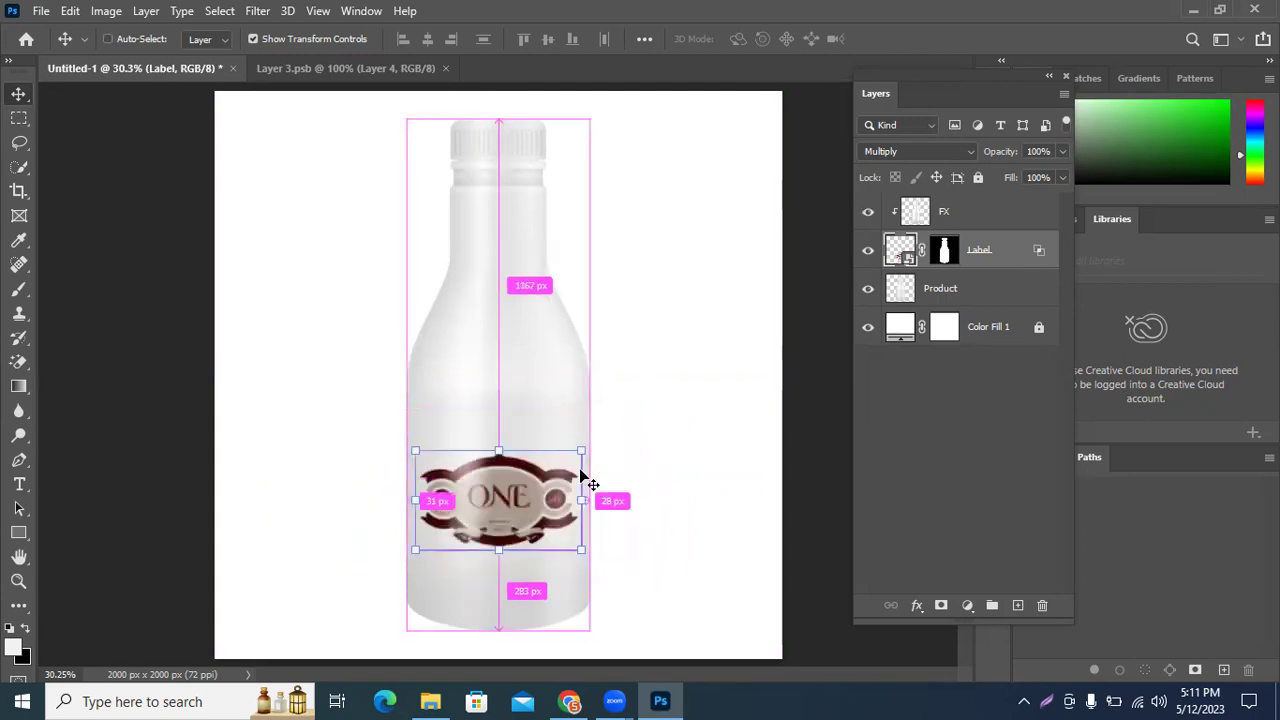
left_click(701, 428)
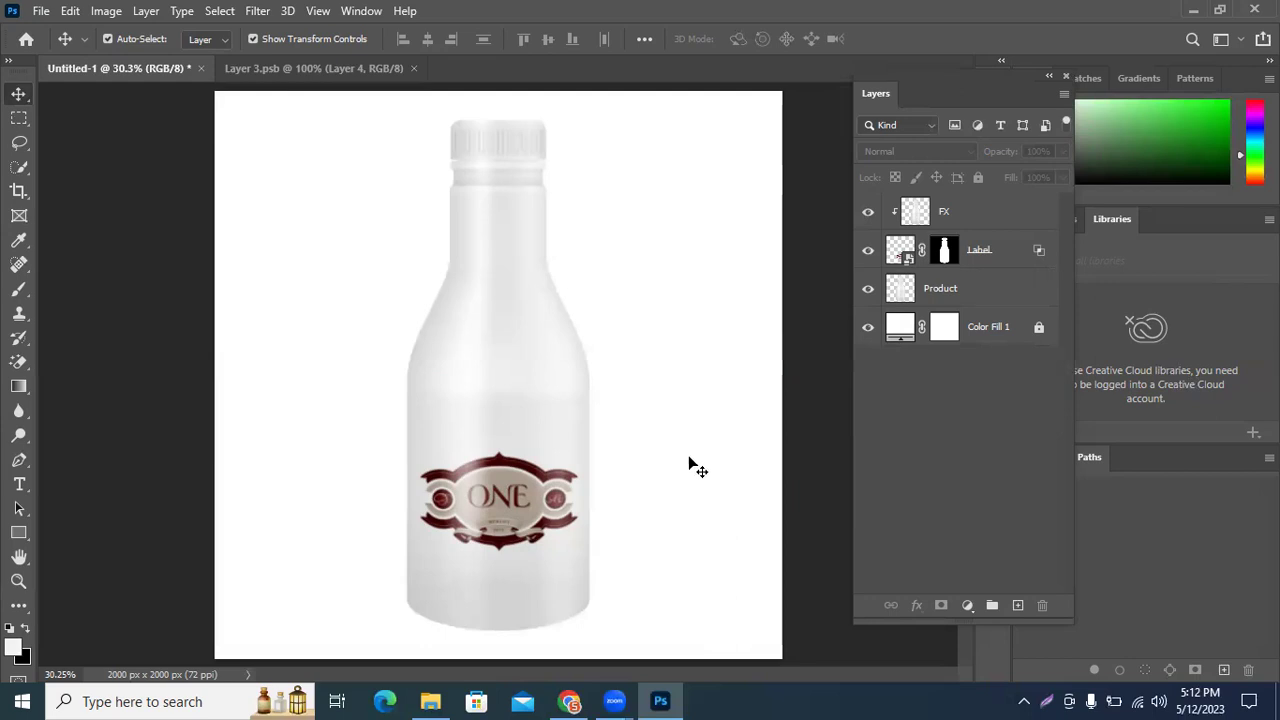
scroll(597, 555, "down", 2)
scroll(597, 555, "down", 1)
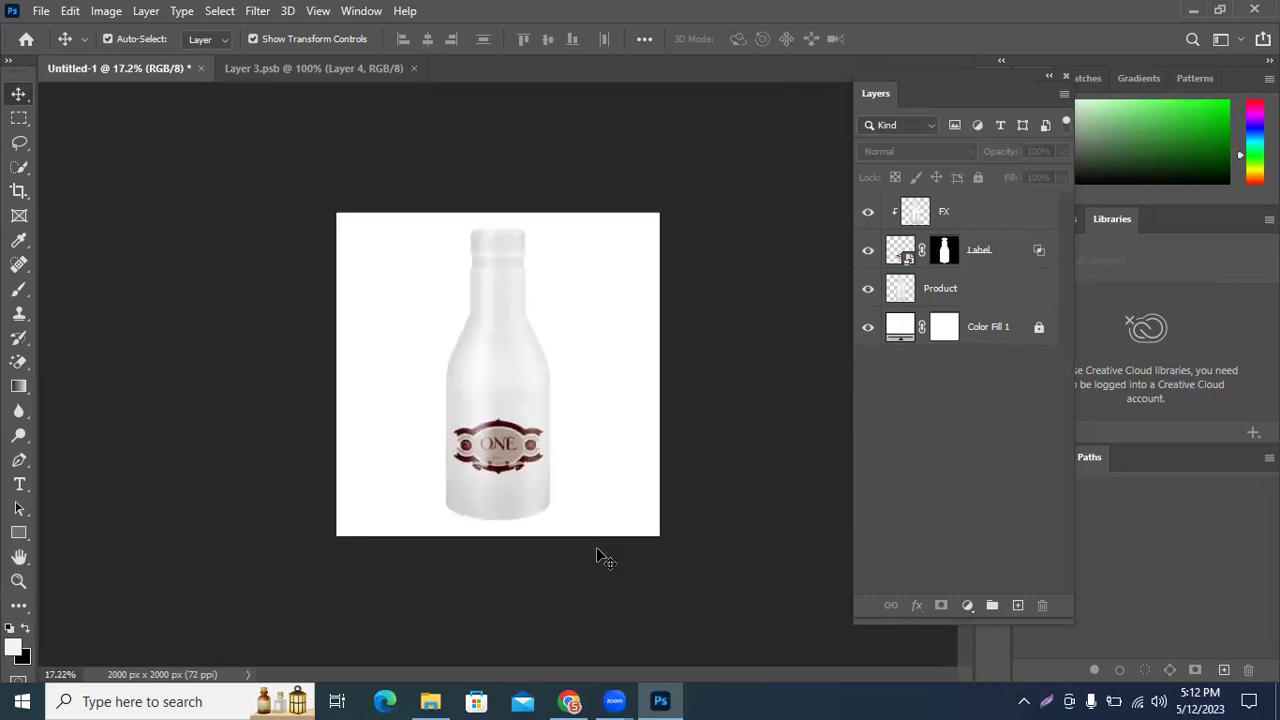
scroll(477, 513, "up", 1)
scroll(487, 490, "up", 1)
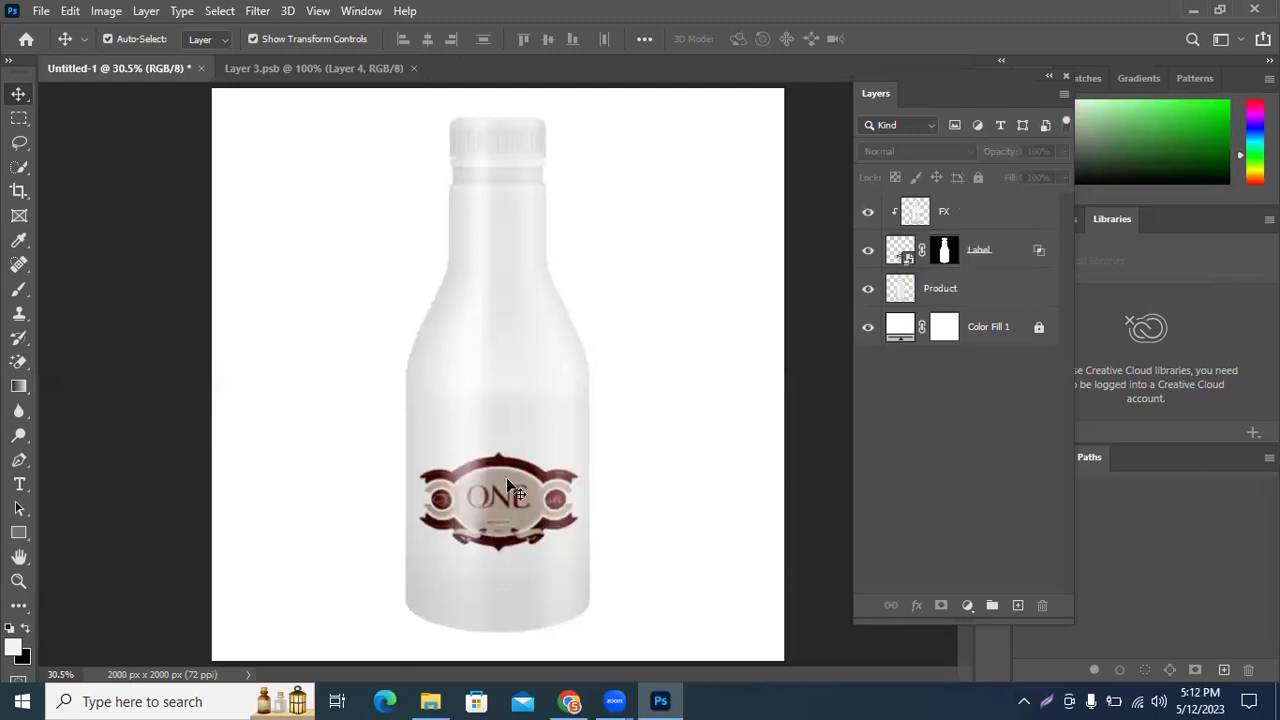
left_click(477, 528)
left_click(1003, 251)
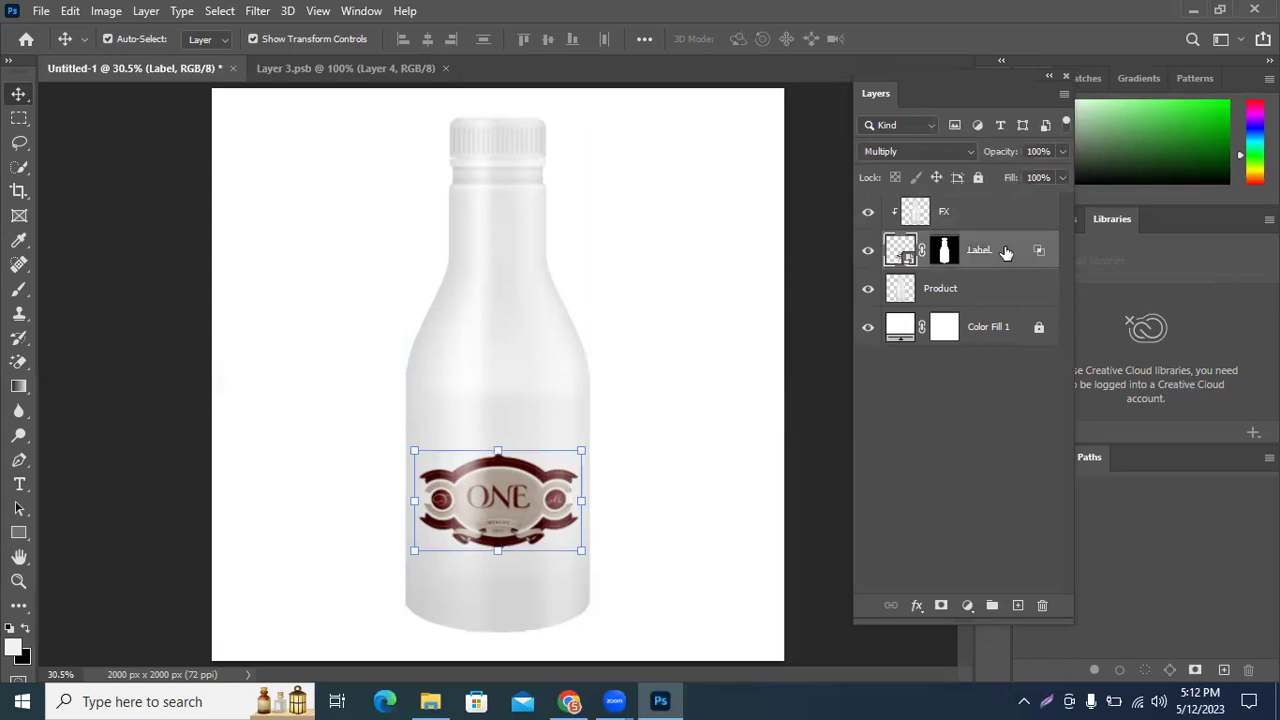
Step: Delete the Label layer, add a new layer, and marquee-select the bottle's lower half
key("Delete")
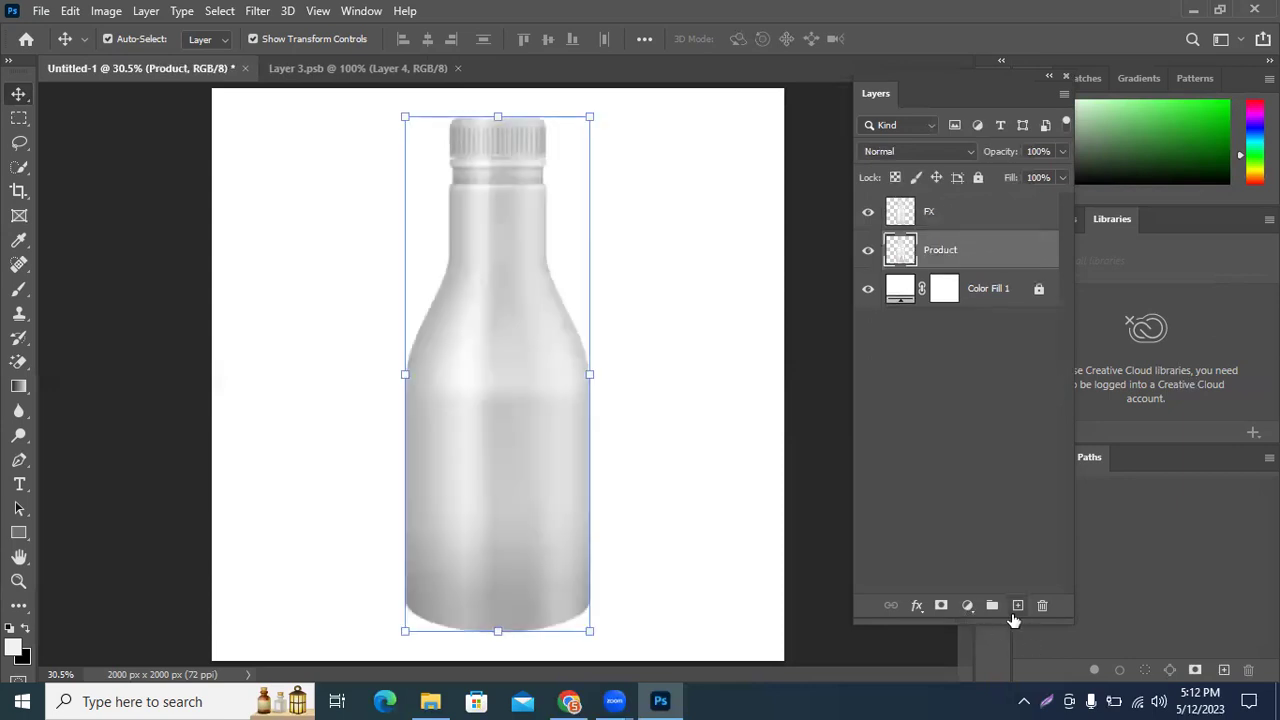
left_click(1017, 605)
left_click(19, 118)
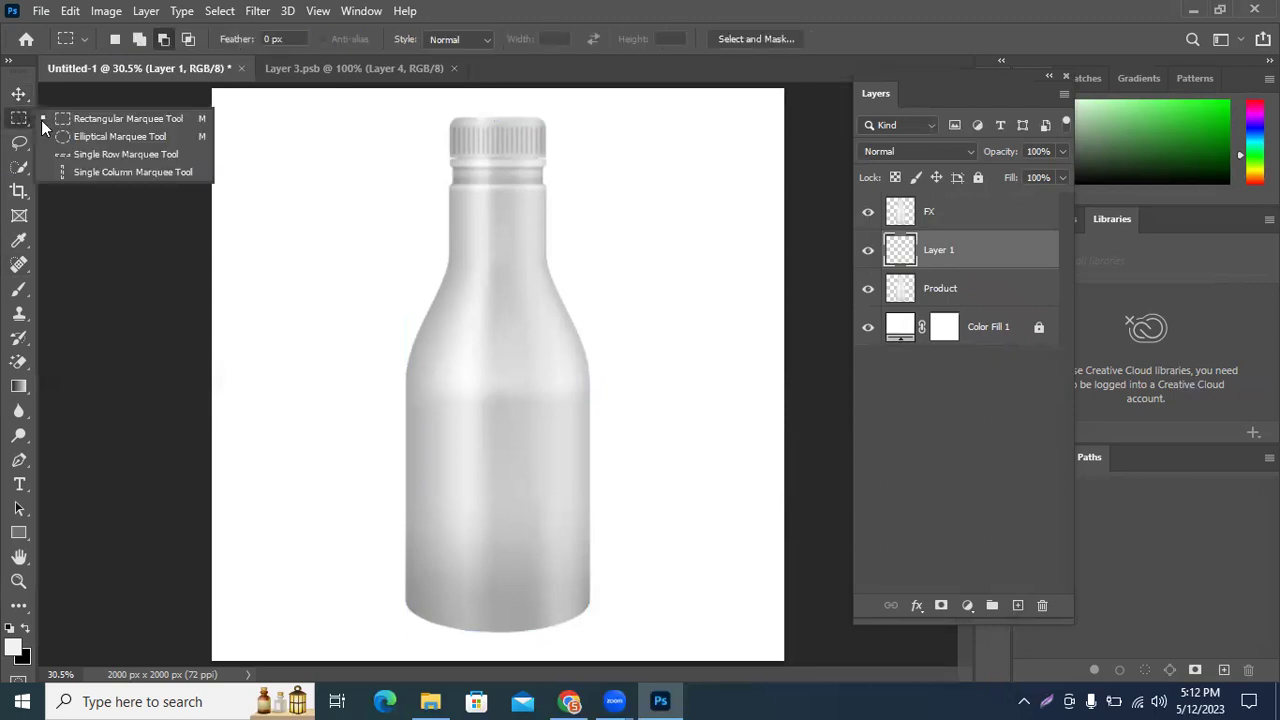
left_click(81, 120)
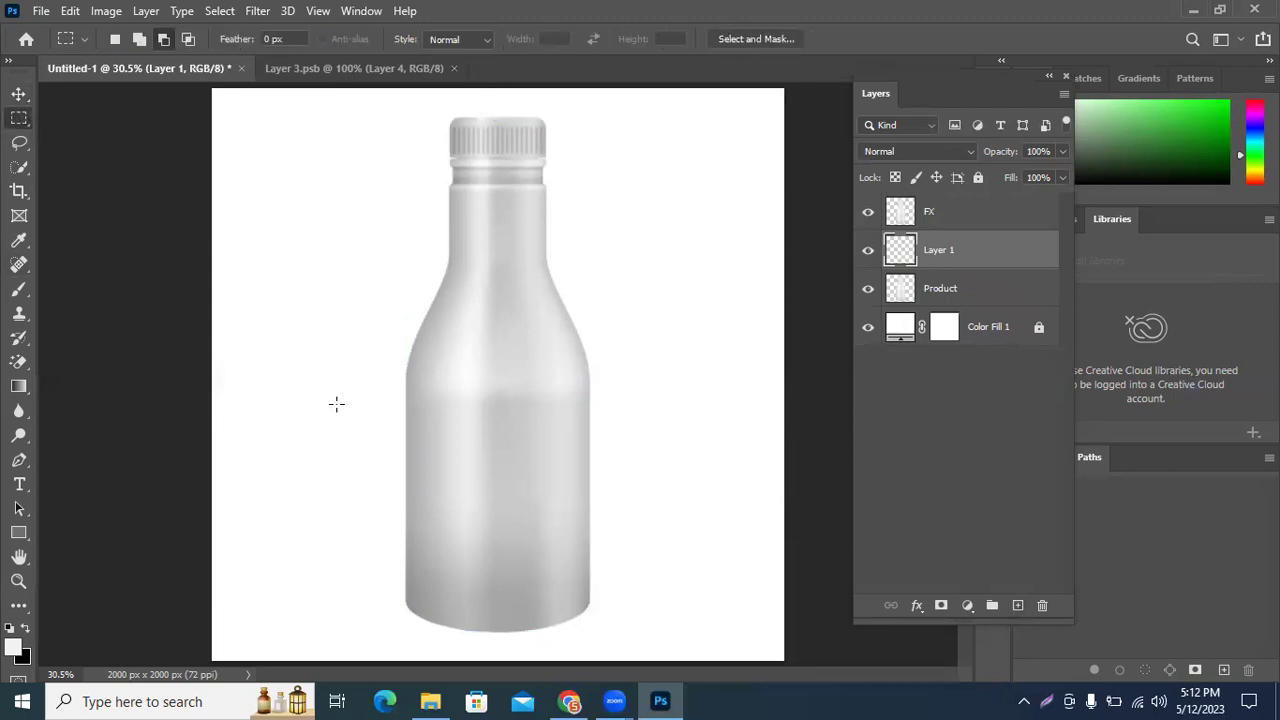
left_click_drag(334, 393, 503, 475)
left_click_drag(650, 540, 683, 591)
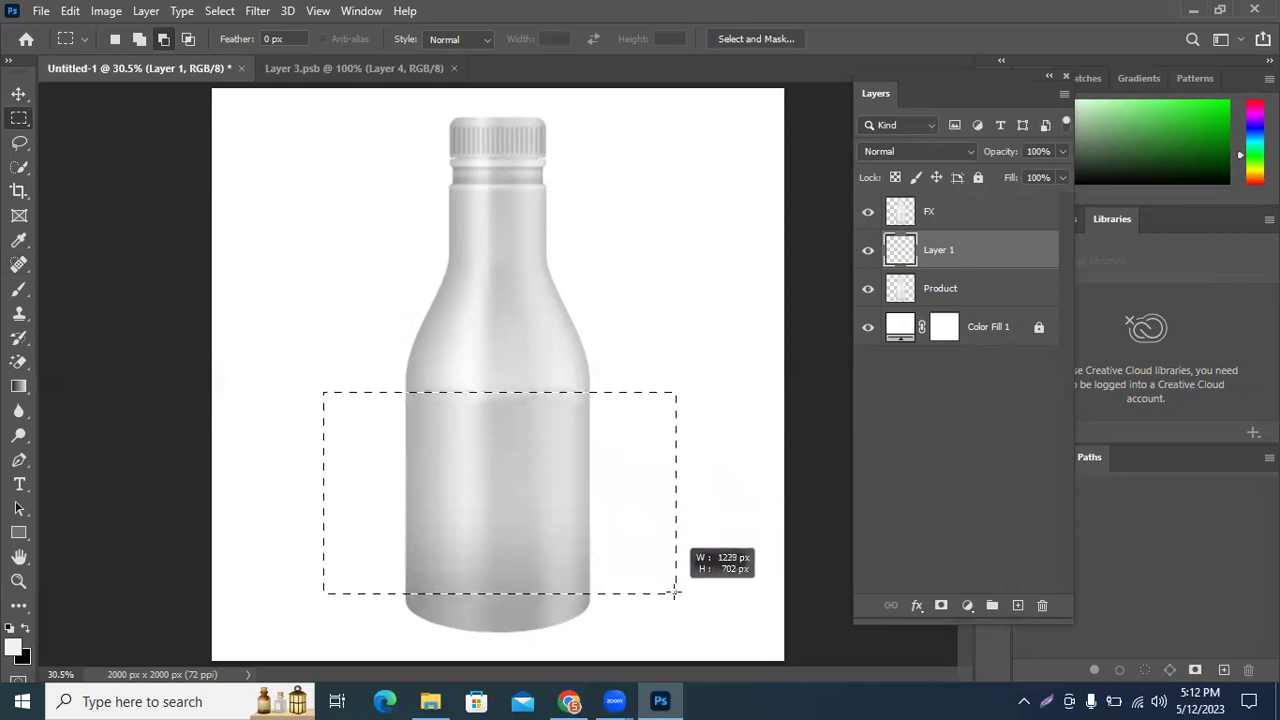
left_click_drag(683, 591, 685, 595)
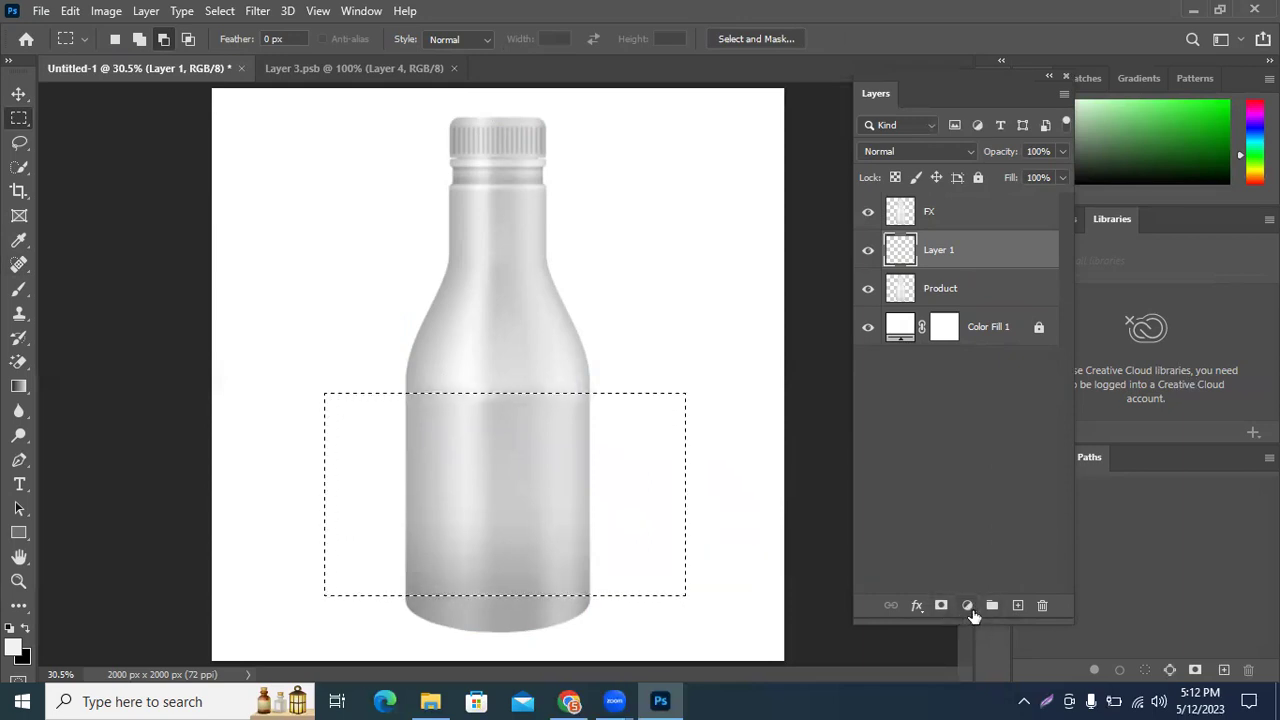
Step: Fill the selection with a pure bright green (#00ff00) Solid Color layer
left_click(967, 606)
left_click(1020, 282)
left_click_drag(993, 243, 1025, 255)
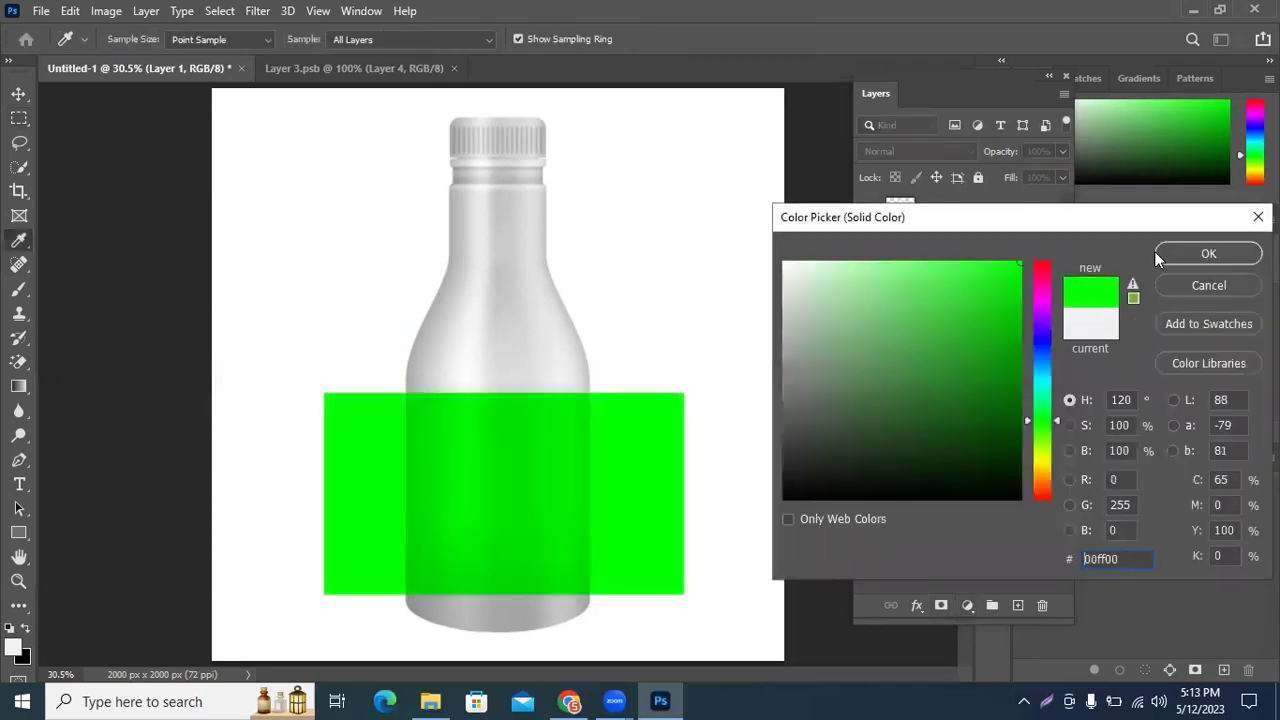
left_click(1208, 253)
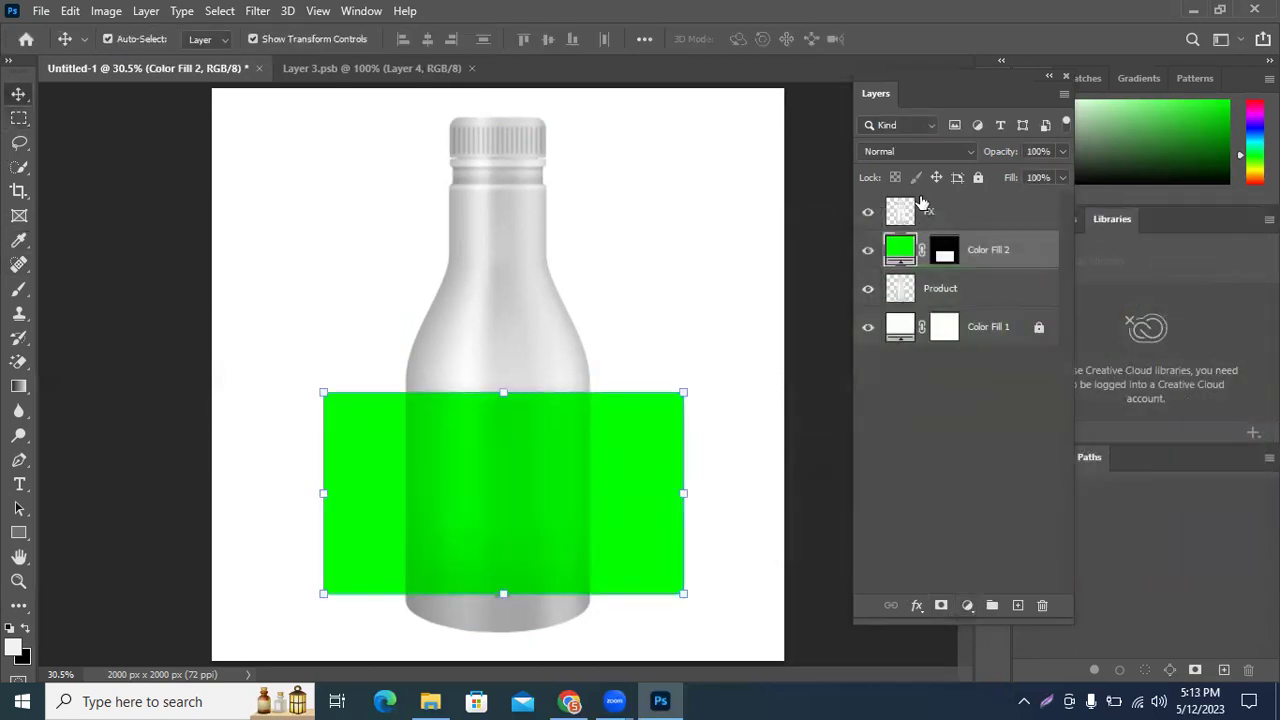
Step: Limit Color Fill 2 to the bottle using a Blend If slider in Blending Options
right_click(1034, 251)
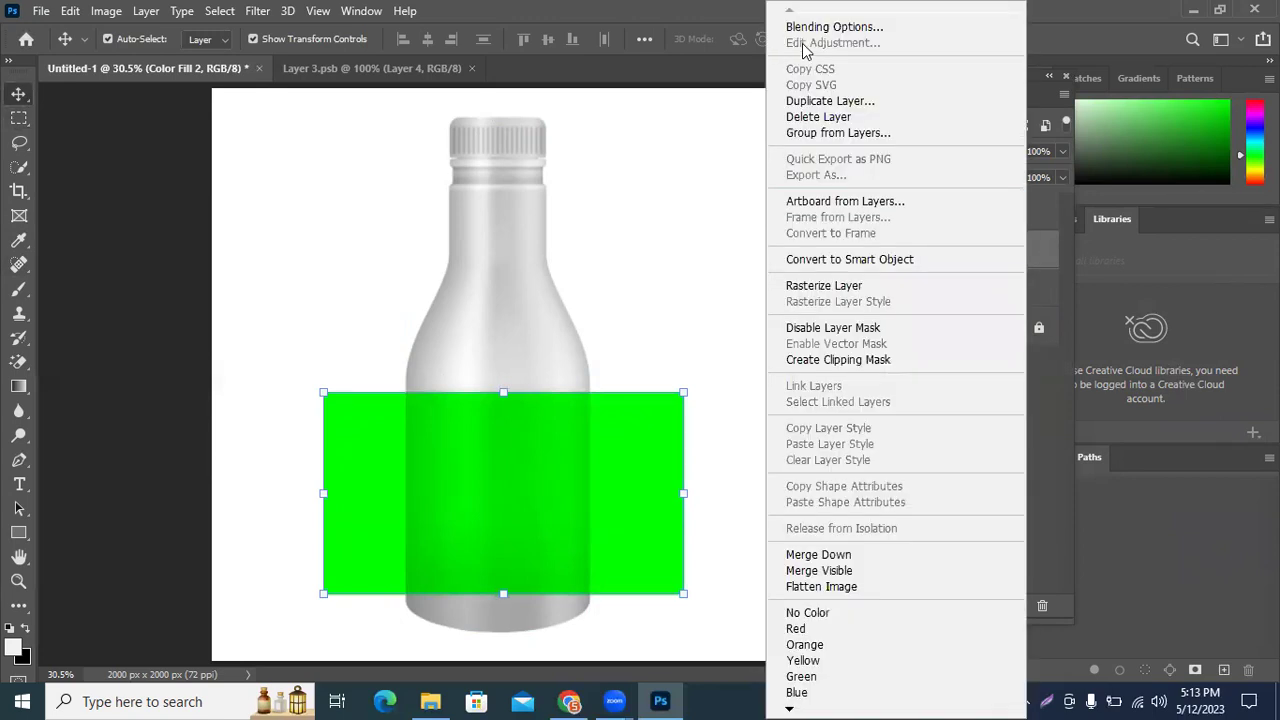
left_click(830, 27)
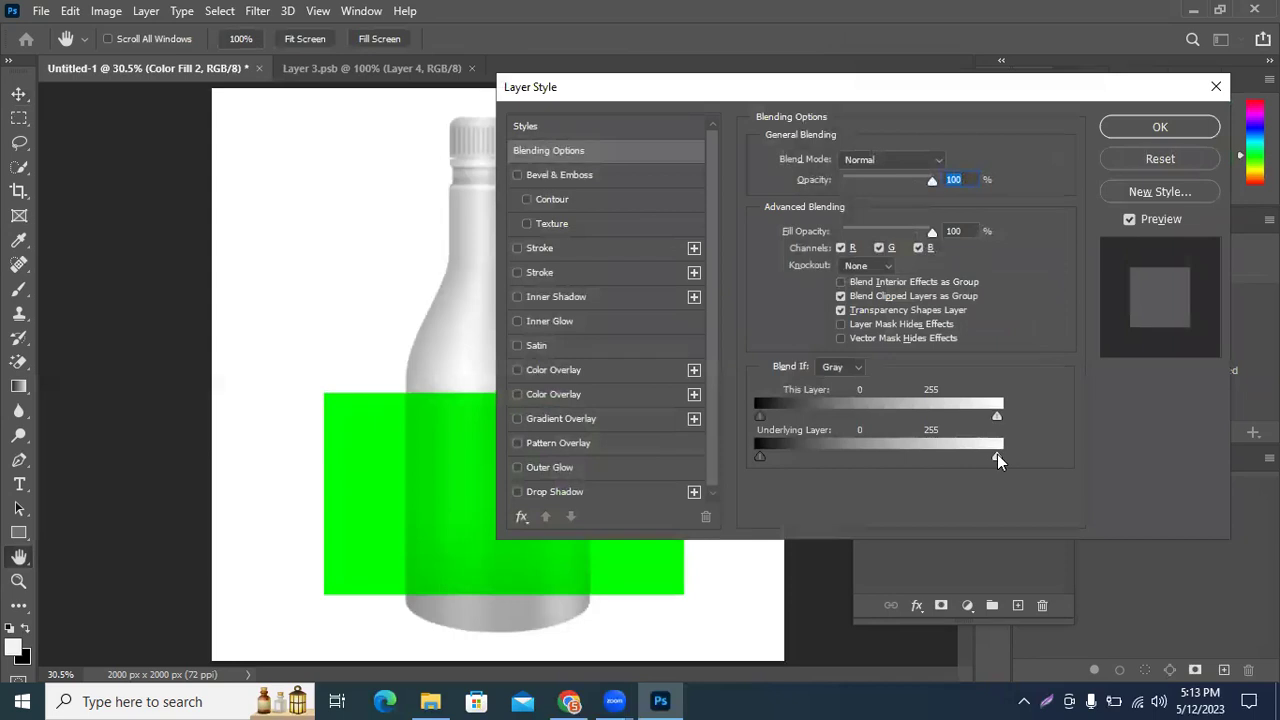
left_click_drag(997, 456, 973, 457)
left_click(1160, 128)
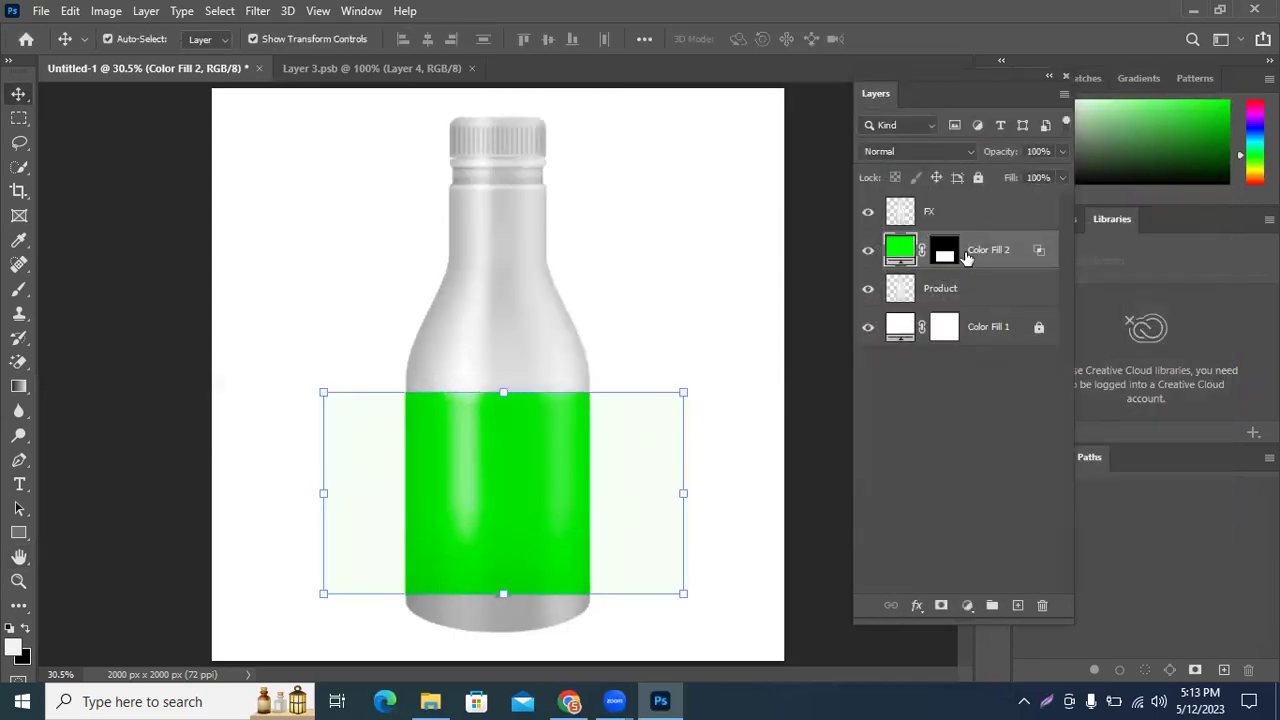
Step: Clip the FX layer onto the green fill as a clipping mask
left_click(943, 210)
right_click(943, 210)
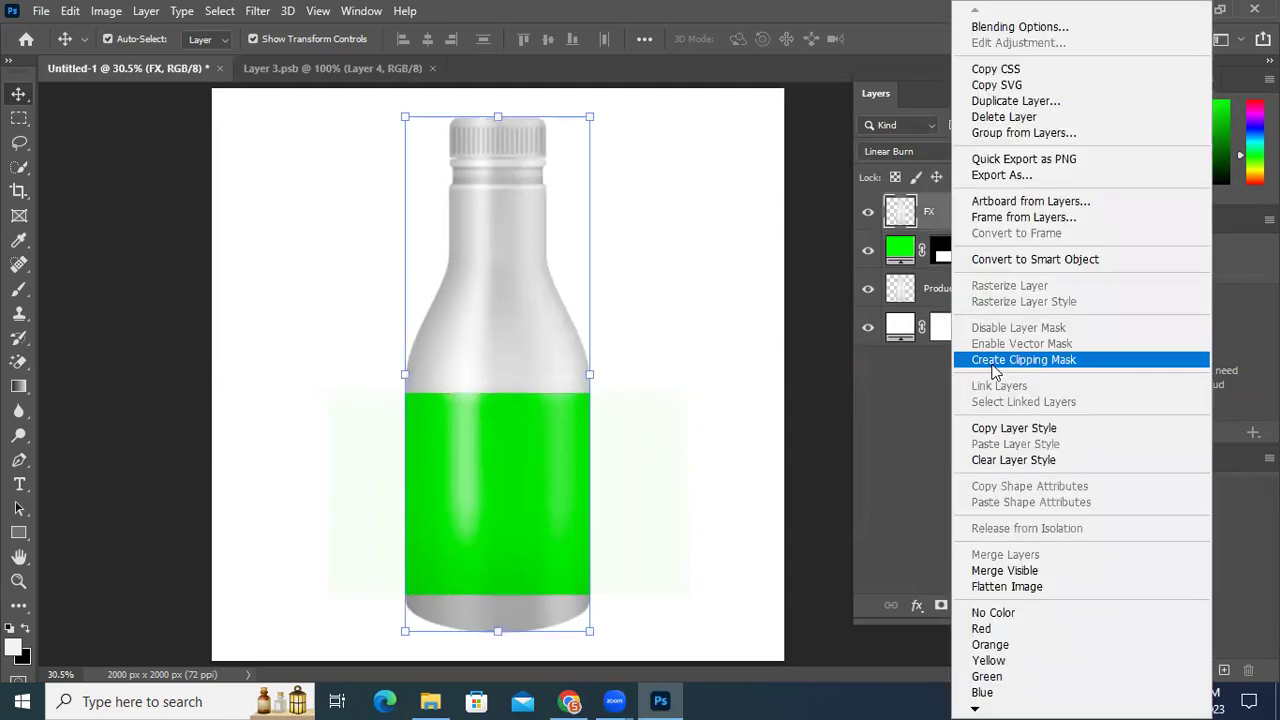
left_click(994, 368)
left_click(969, 411)
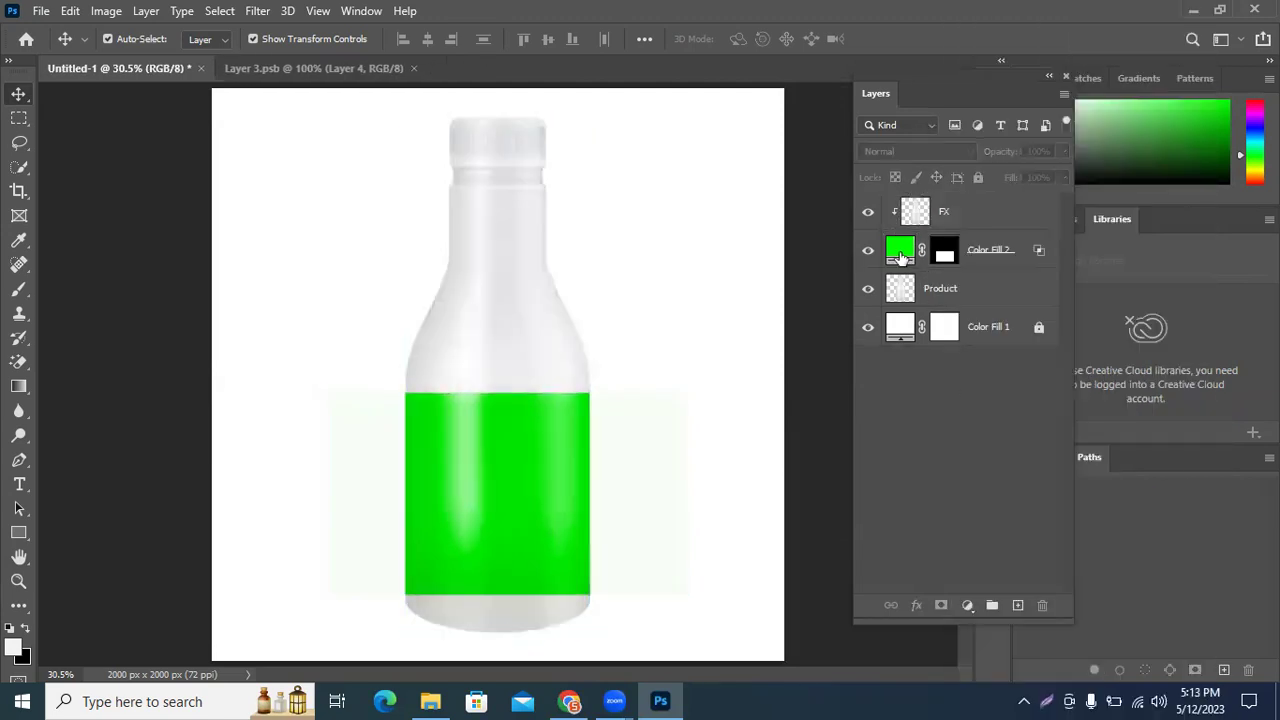
Step: Reset Color Fill 2's Blend If so the green fills the full rectangle again
left_click(987, 250)
right_click(987, 252)
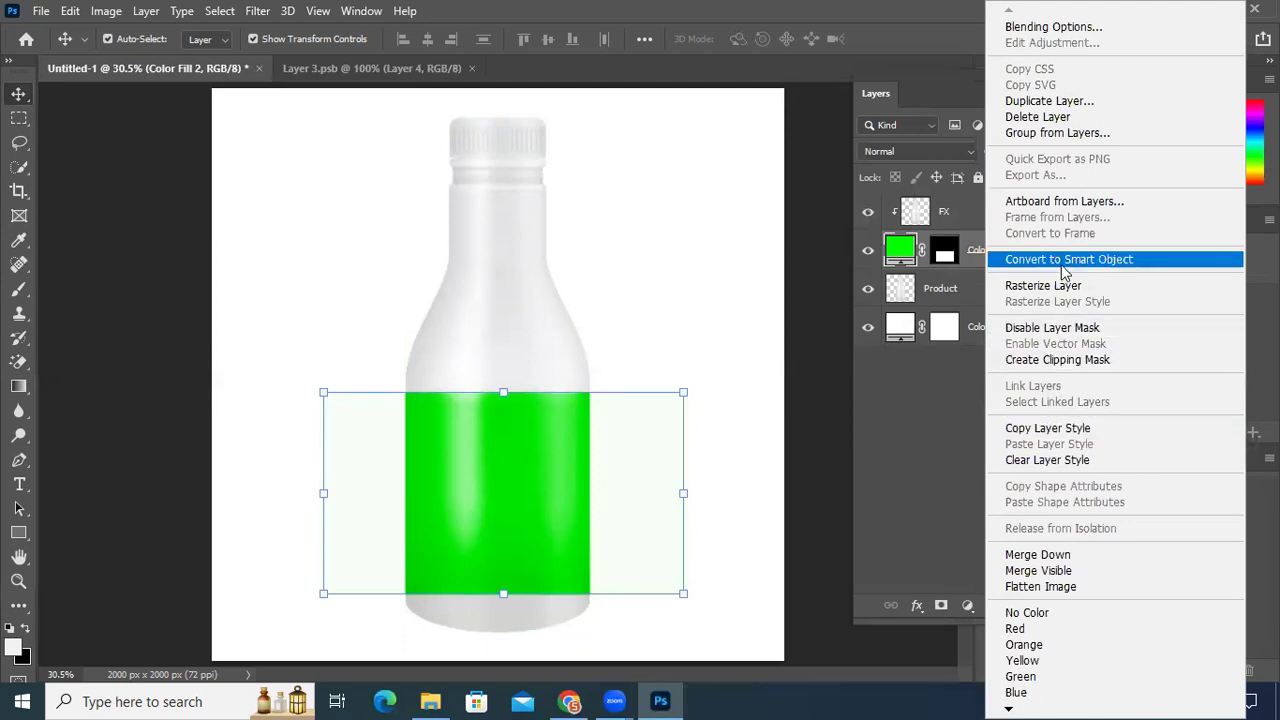
left_click(940, 405)
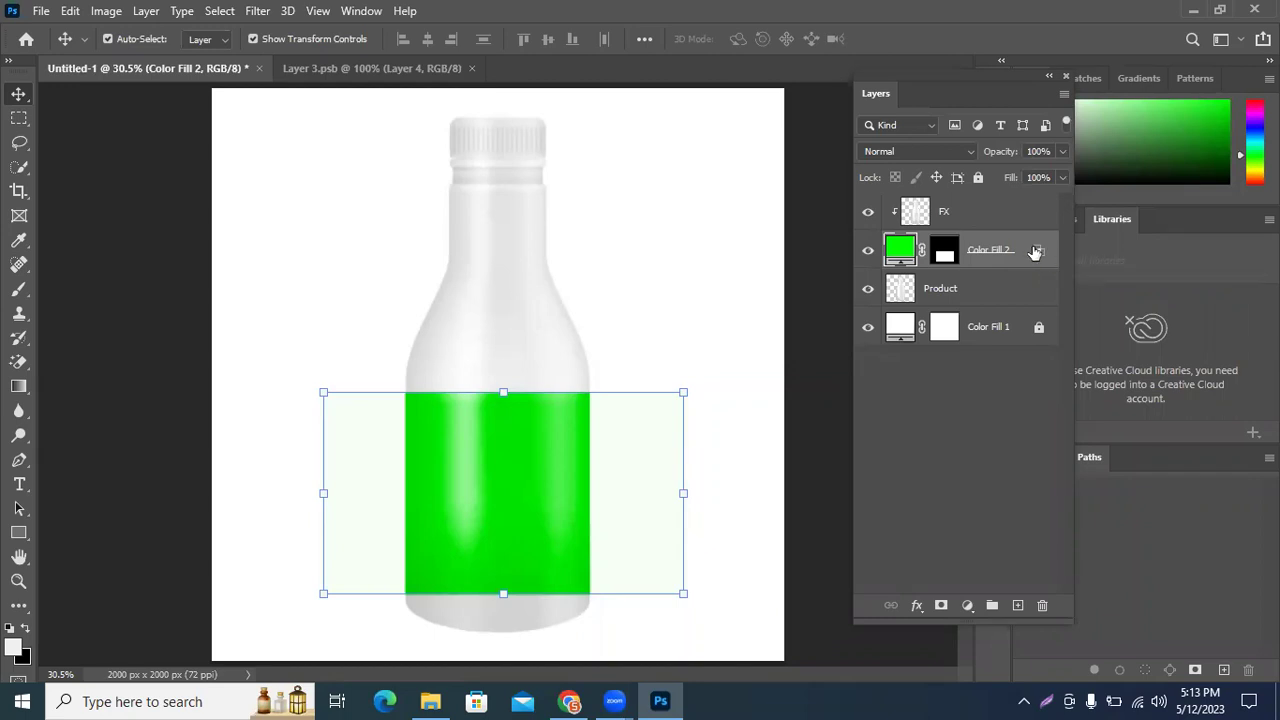
double_click(1038, 251)
left_click_drag(971, 457, 1037, 457)
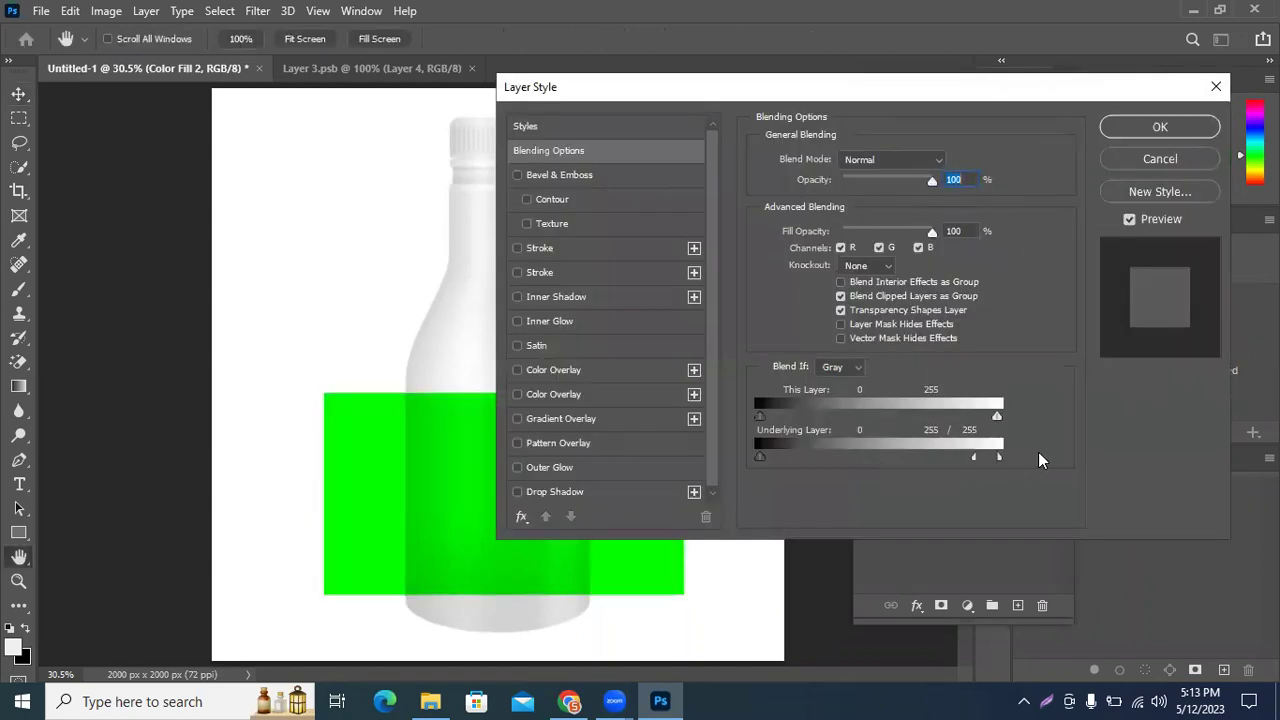
left_click(1135, 131)
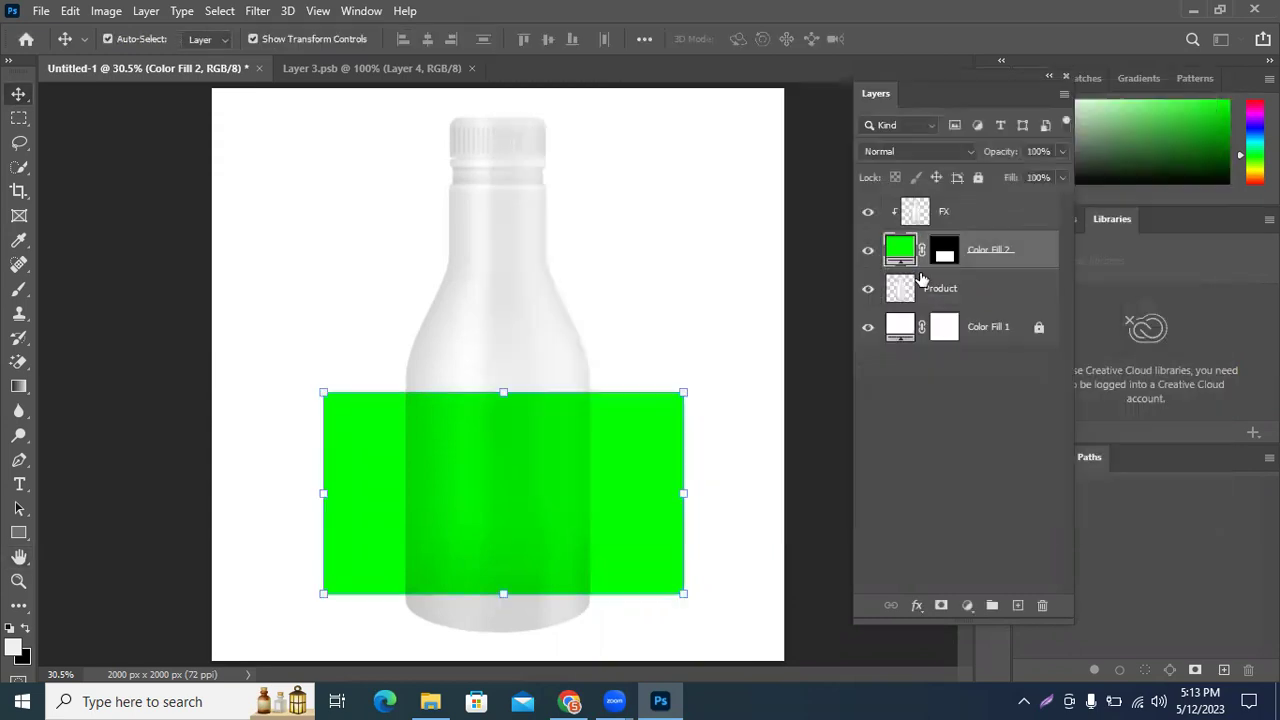
Step: Convert Color Fill 2 to a smart object, then Blend If it to the bottle
right_click(1016, 251)
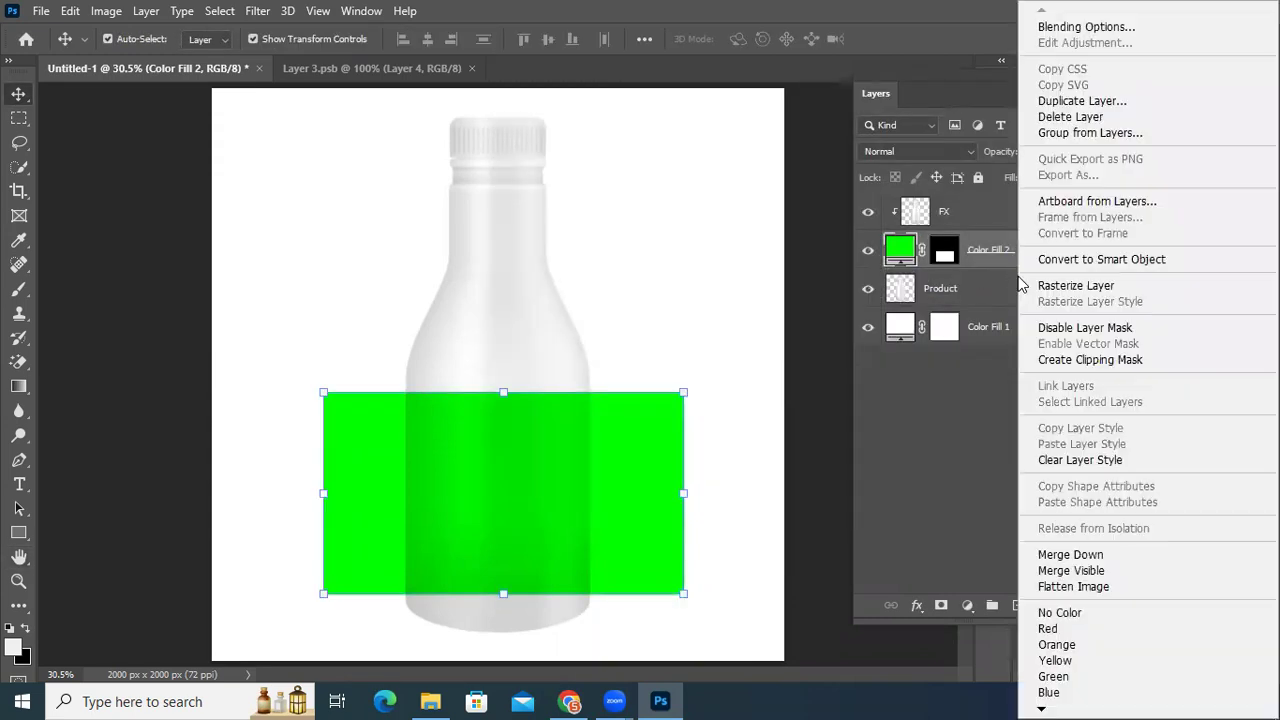
left_click(1070, 259)
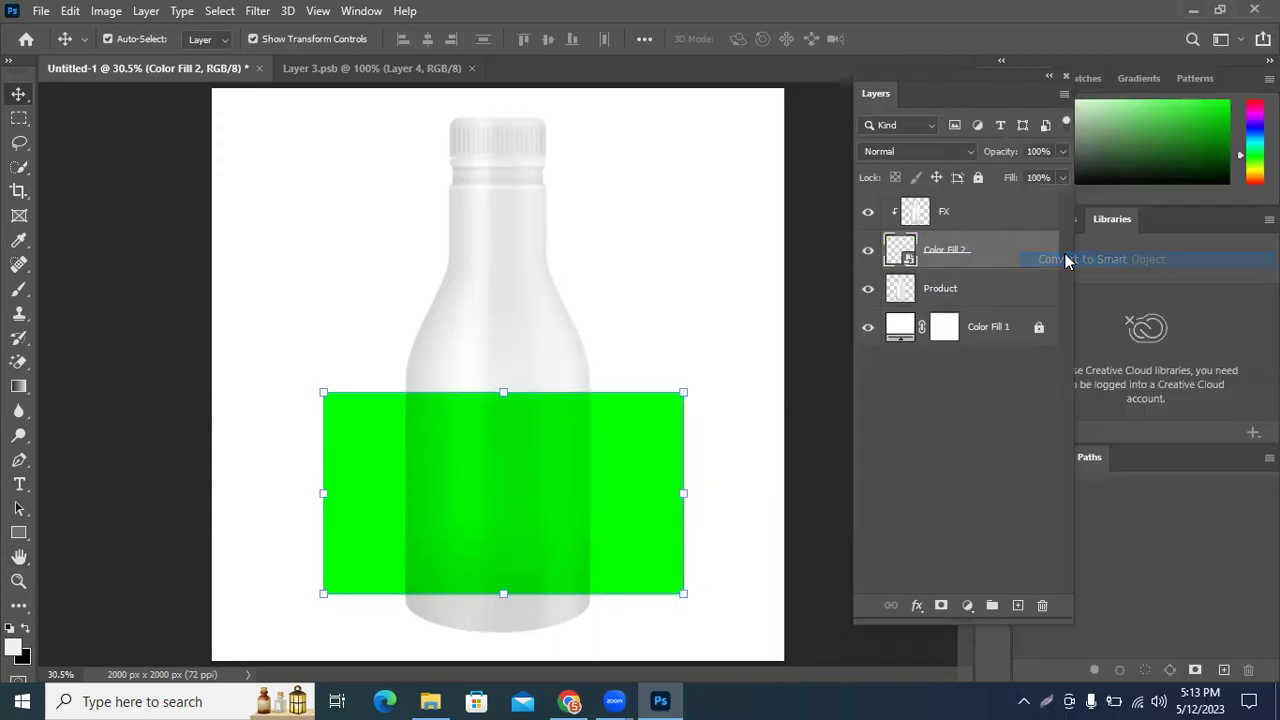
right_click(1013, 259)
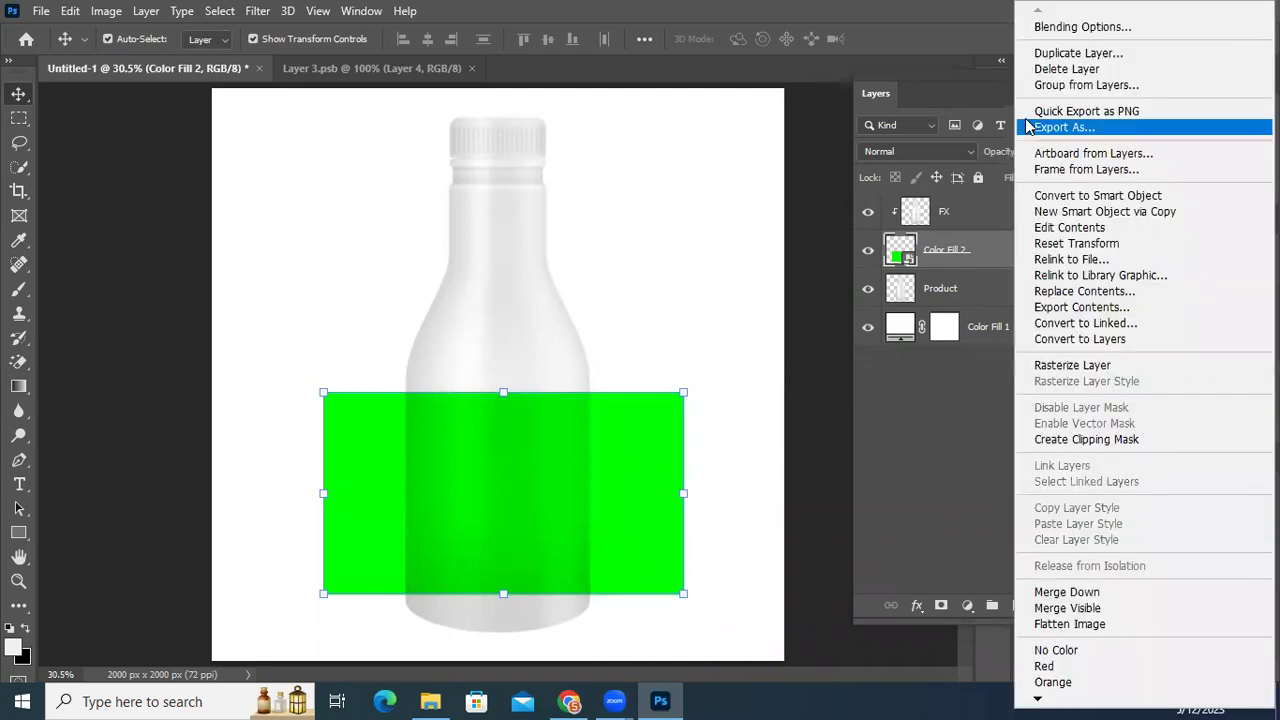
left_click(1060, 28)
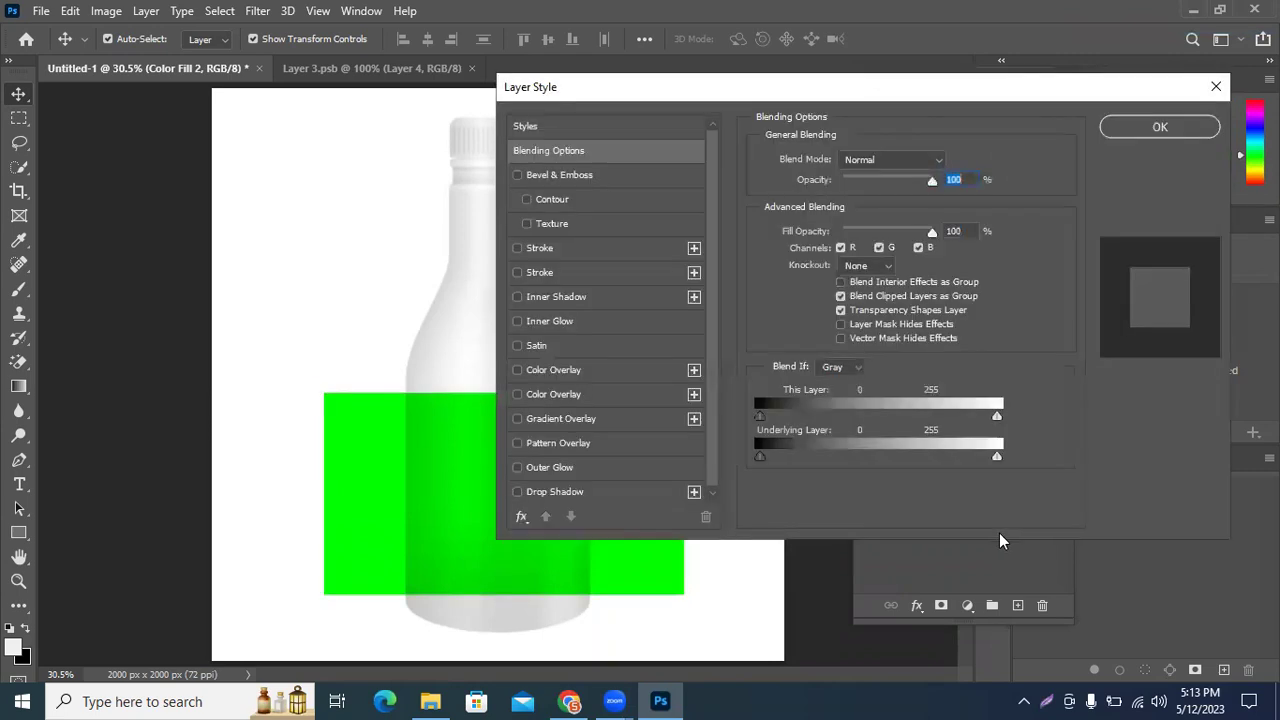
left_click_drag(997, 456, 984, 458)
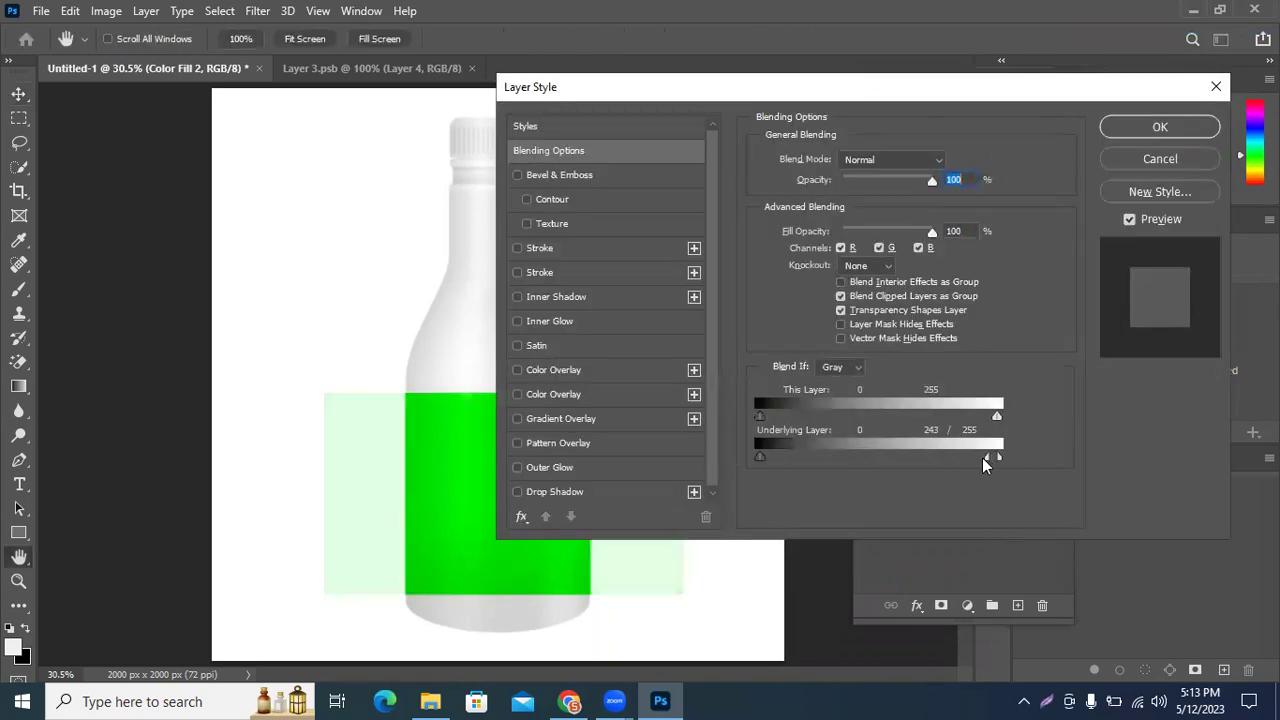
left_click(1120, 129)
Step: Open the green smart object's contents and drag in the ONE logo from Layer 3.psb
double_click(900, 250)
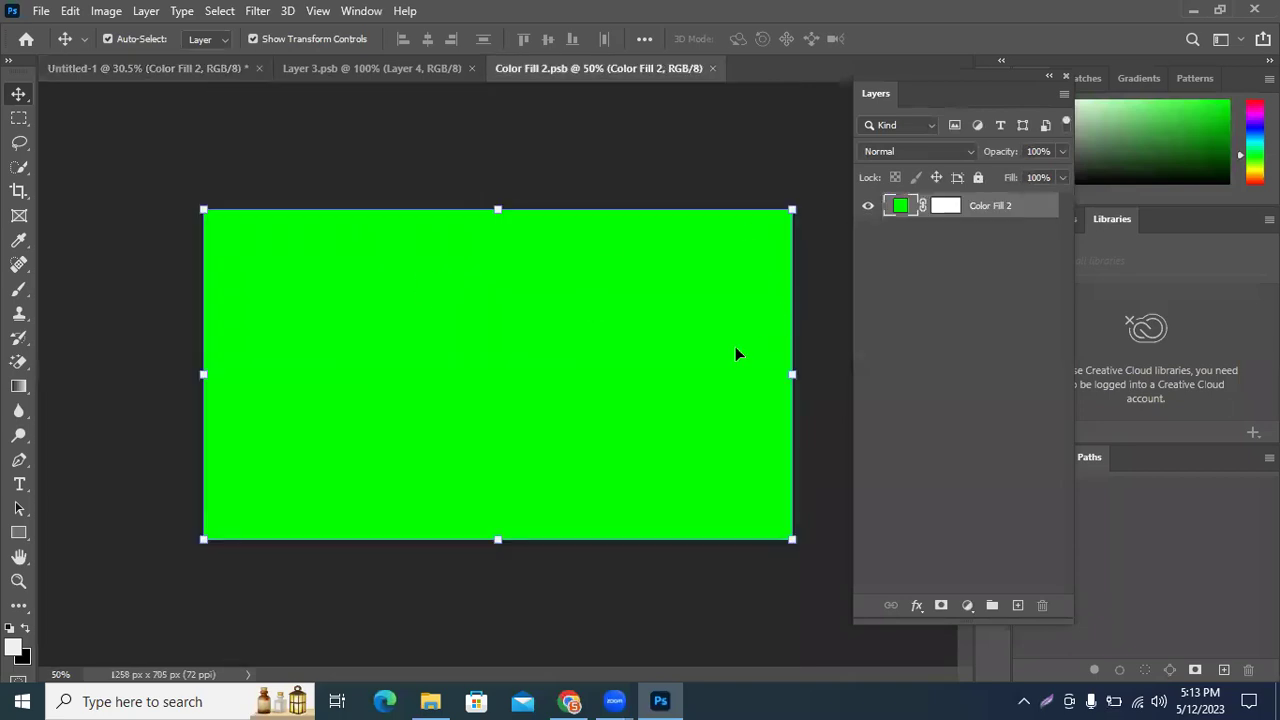
left_click(391, 70)
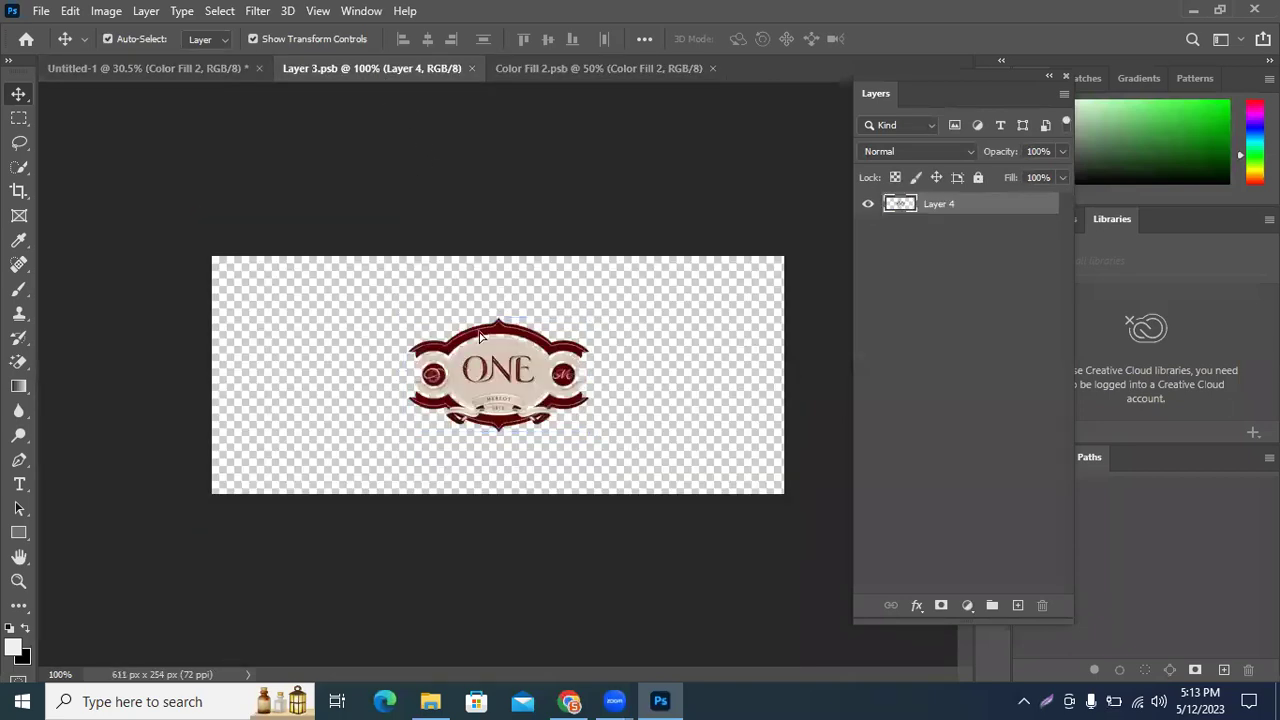
mouse_move(479, 337)
left_mouse_down()
mouse_move(534, 281)
mouse_move(497, 381)
mouse_move(663, 481)
left_mouse_up()
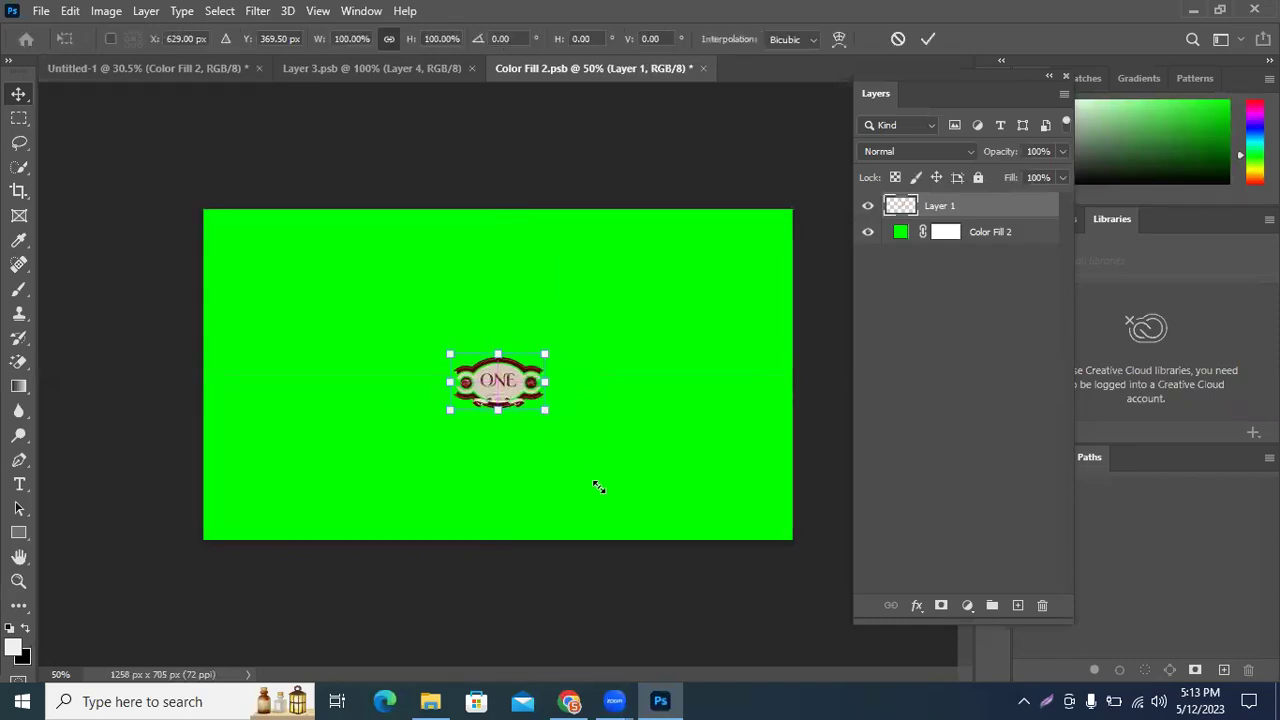
left_click(926, 39)
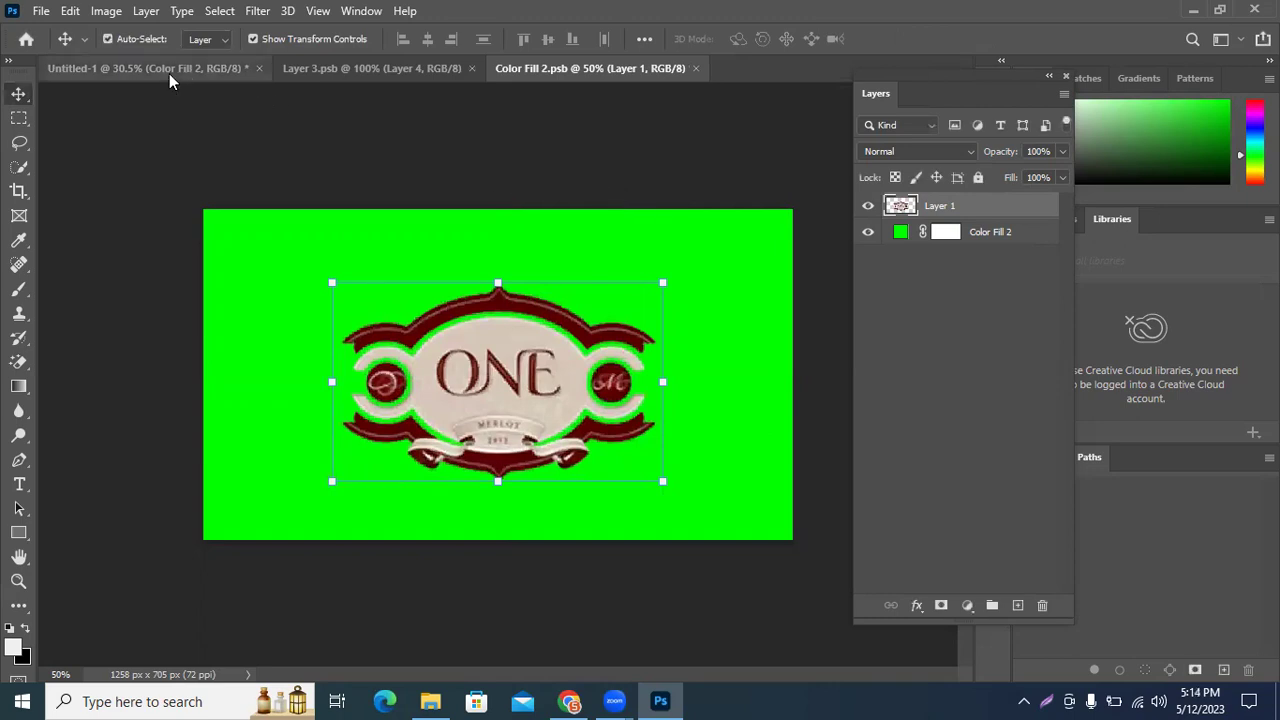
Step: Hide the green fill inside Color Fill 2.psb and save the smart object
left_click(169, 71)
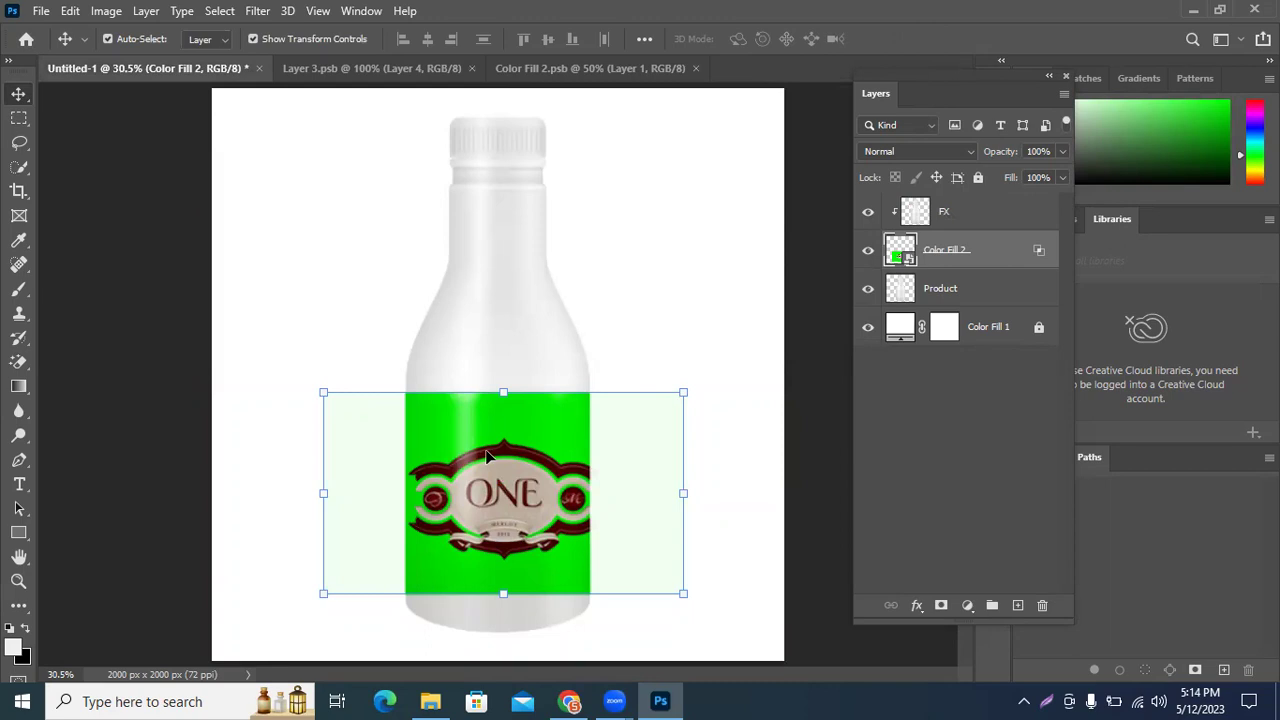
left_click(560, 68)
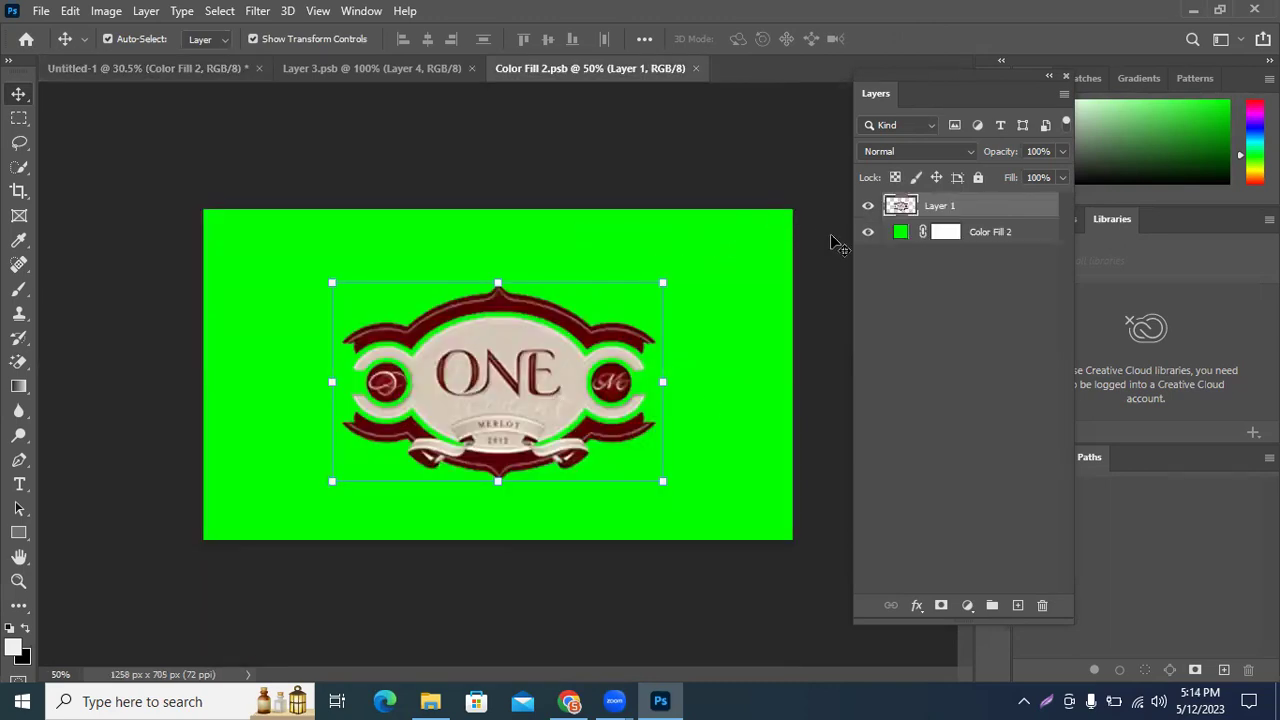
left_click(867, 231)
left_click(160, 68)
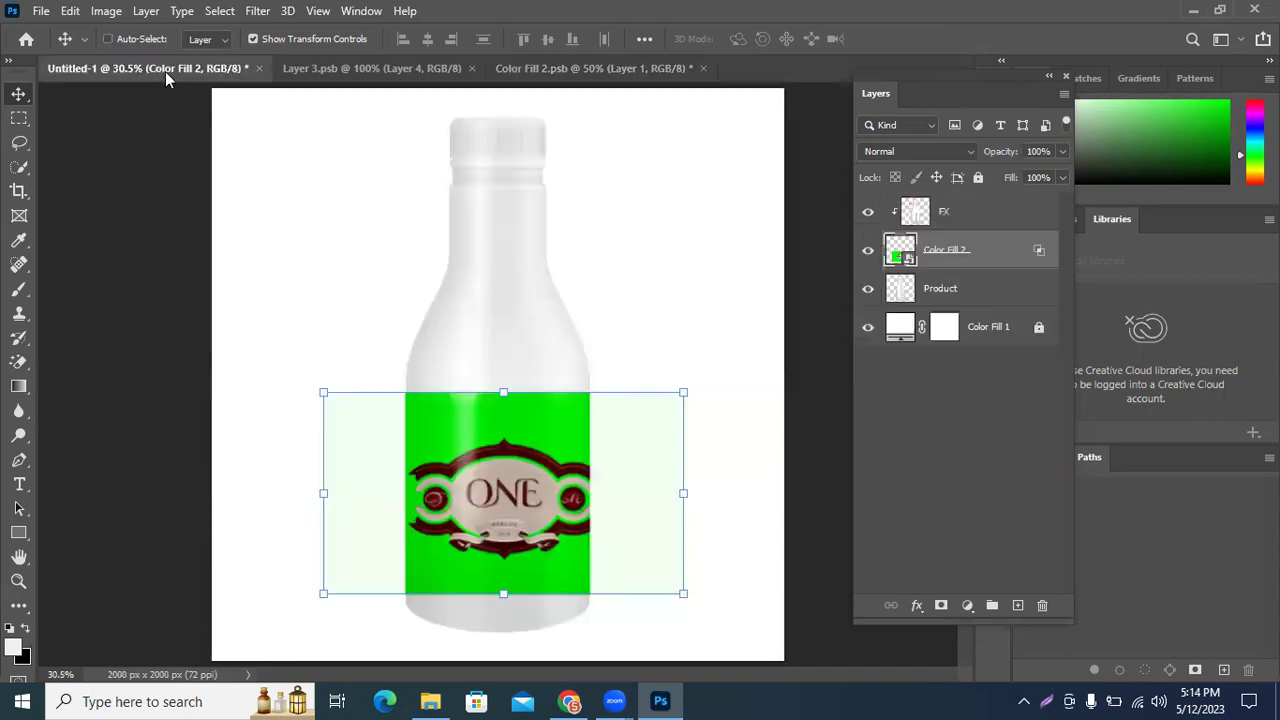
left_click(574, 68)
key("ctrl+s")
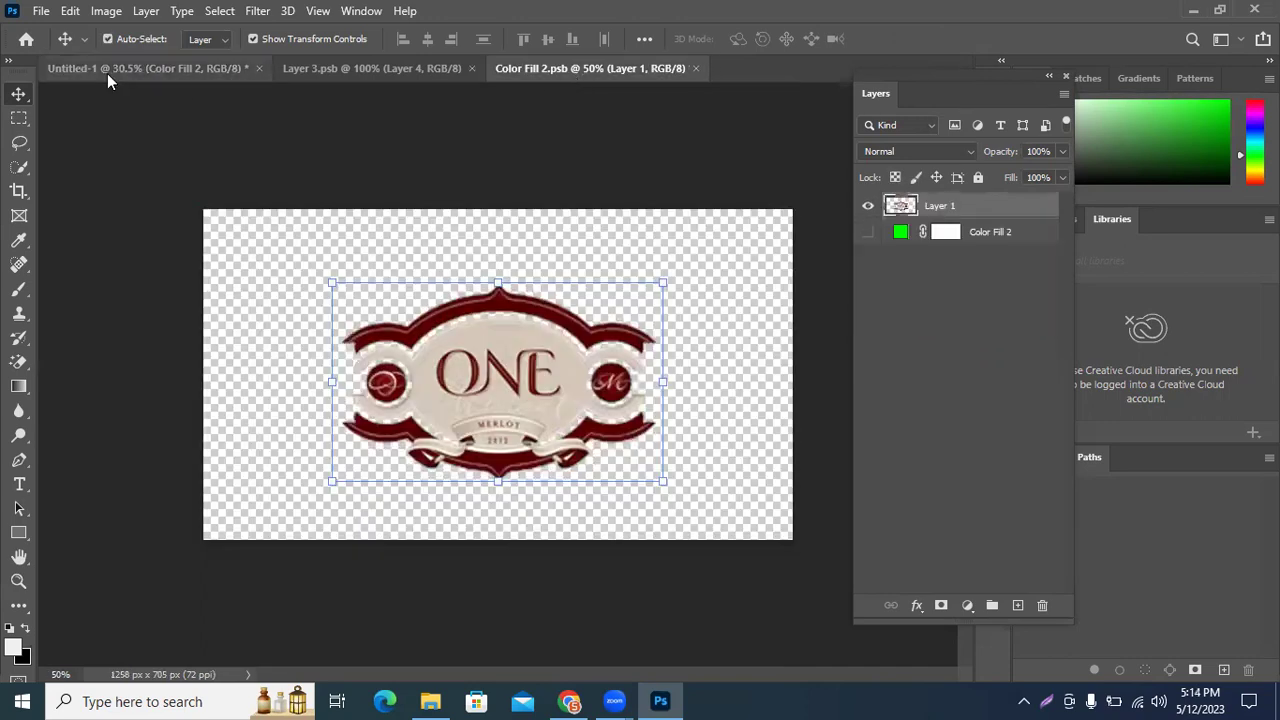
Step: Save Color Fill 2.psb again and return to the bottle document with the Move tool
left_click(107, 73)
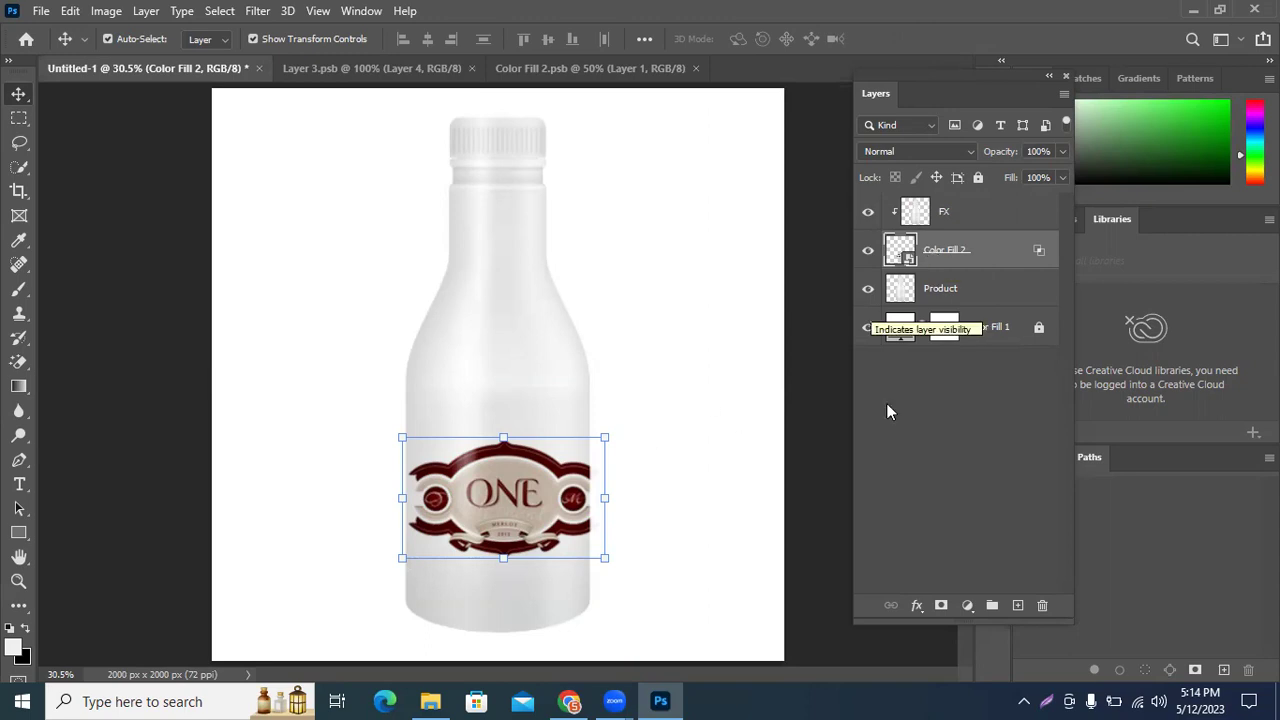
key("z")
left_click(568, 70)
key("ctrl+s")
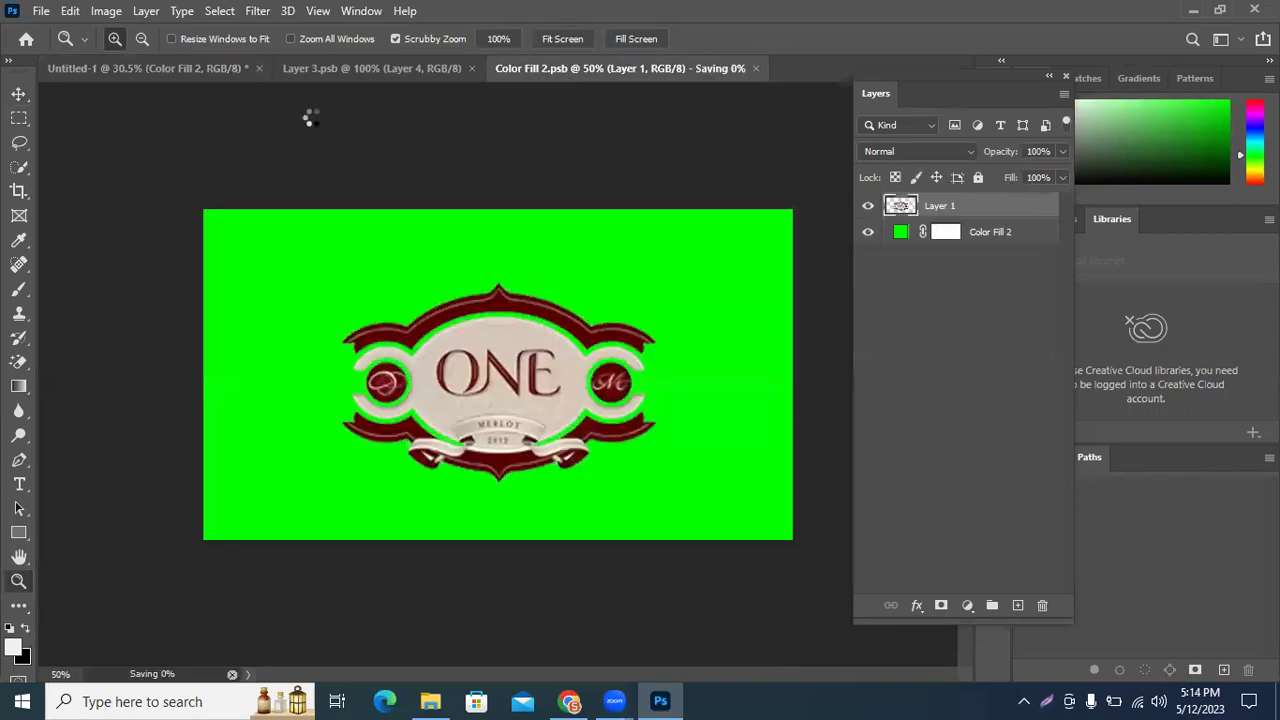
left_click(167, 66)
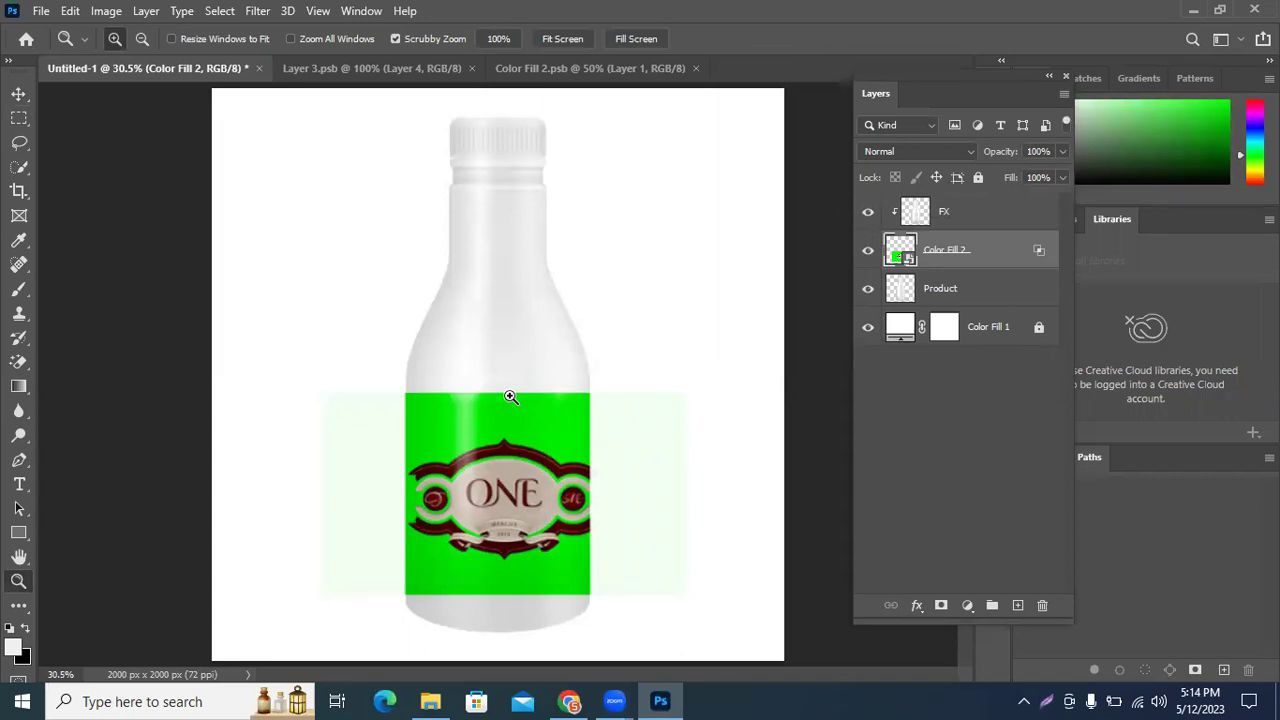
left_click(19, 93)
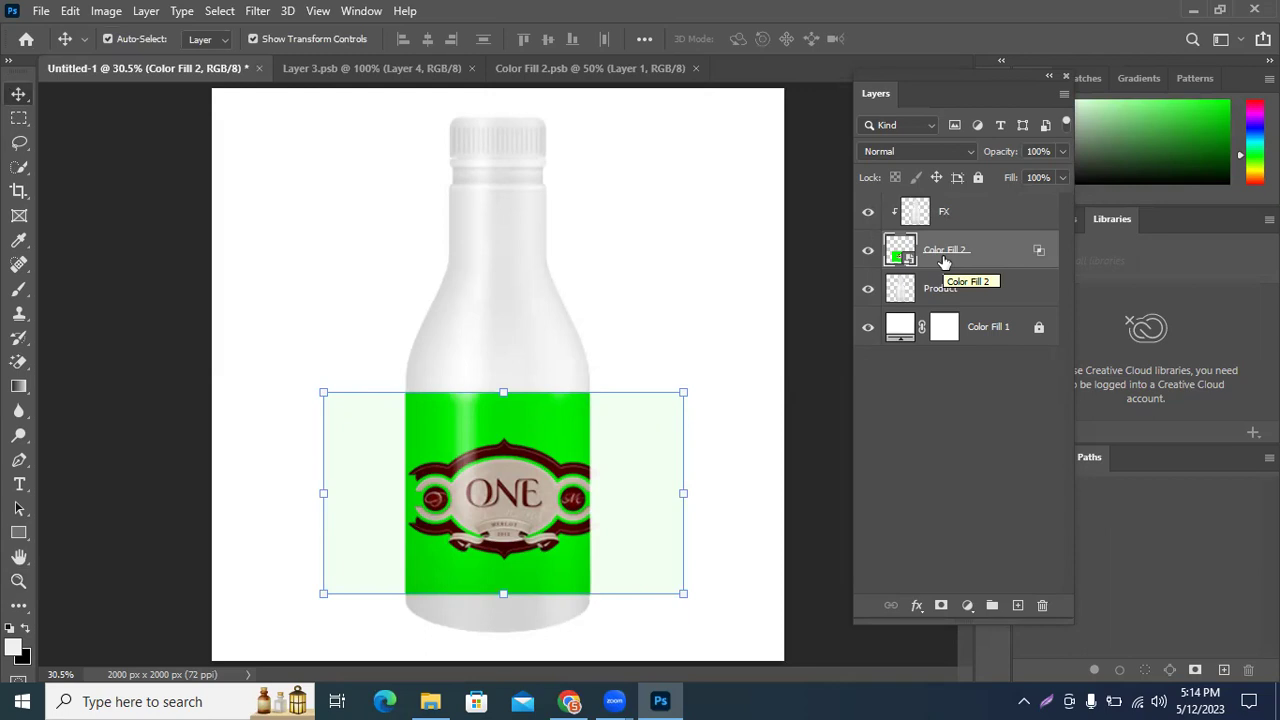
Step: Warp the label, bending its top and bottom edges down to follow the bottle's curve
key("ctrl")
key("ctrl+t")
right_click(525, 429)
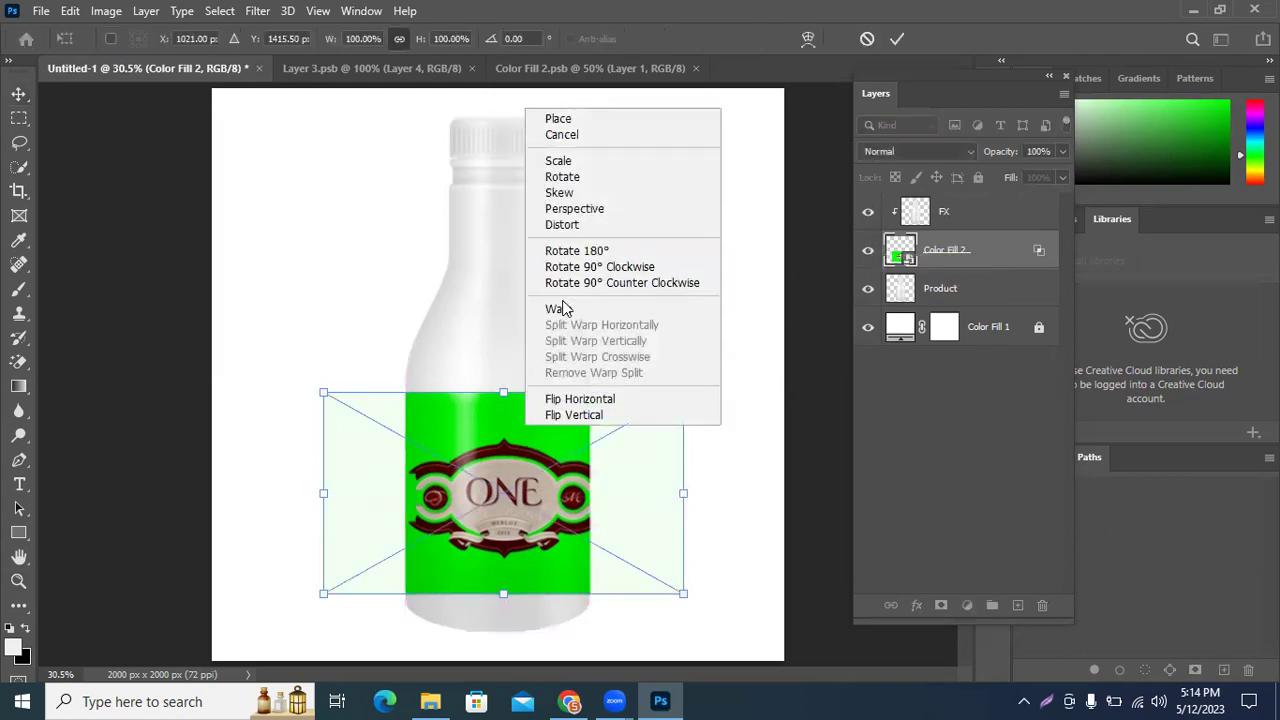
left_click(557, 309)
left_click_drag(508, 395, 508, 402)
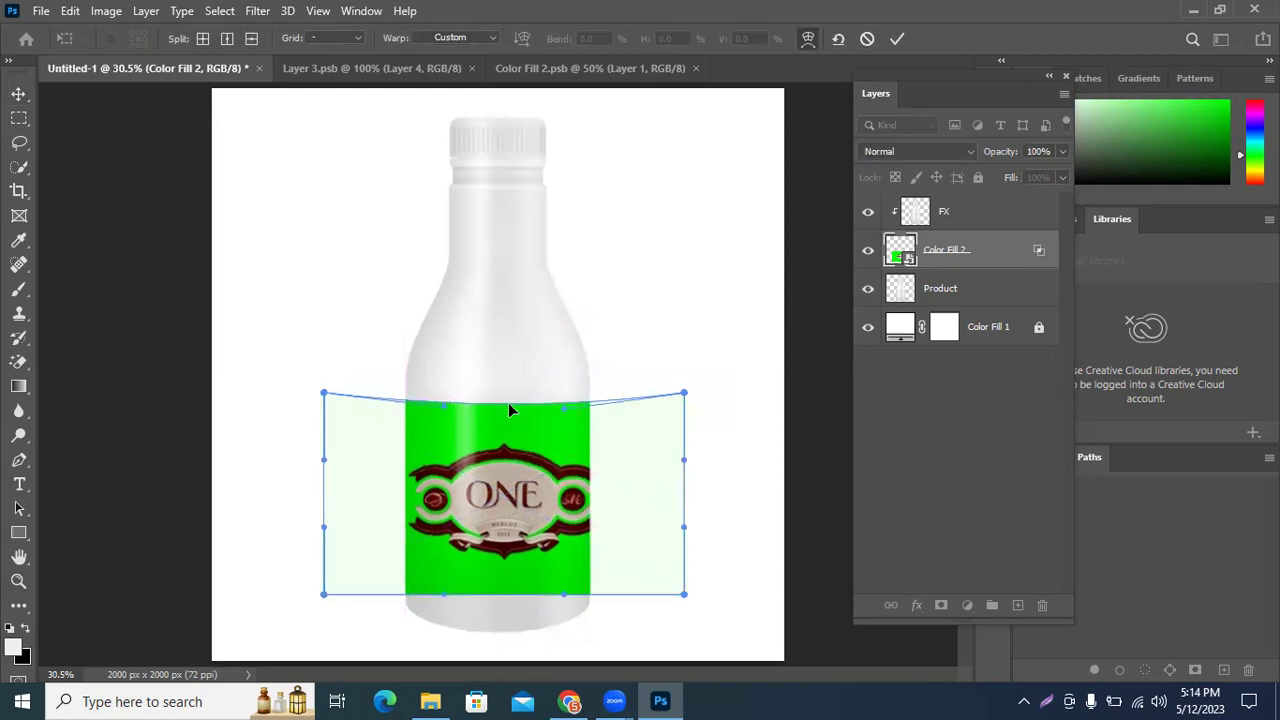
left_click_drag(497, 592, 499, 608)
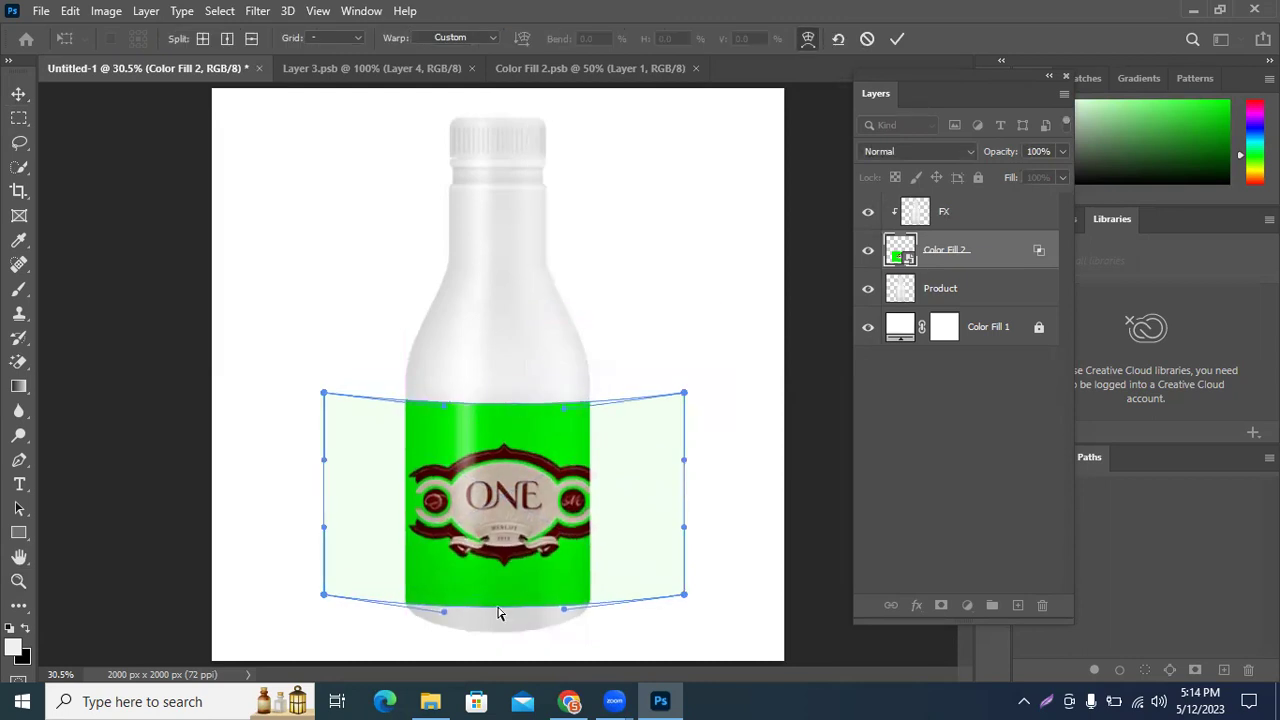
left_click(896, 38)
Step: Mask Color Fill 2 to the bottle outline loaded from the Product layer
left_click(900, 288, "ctrl")
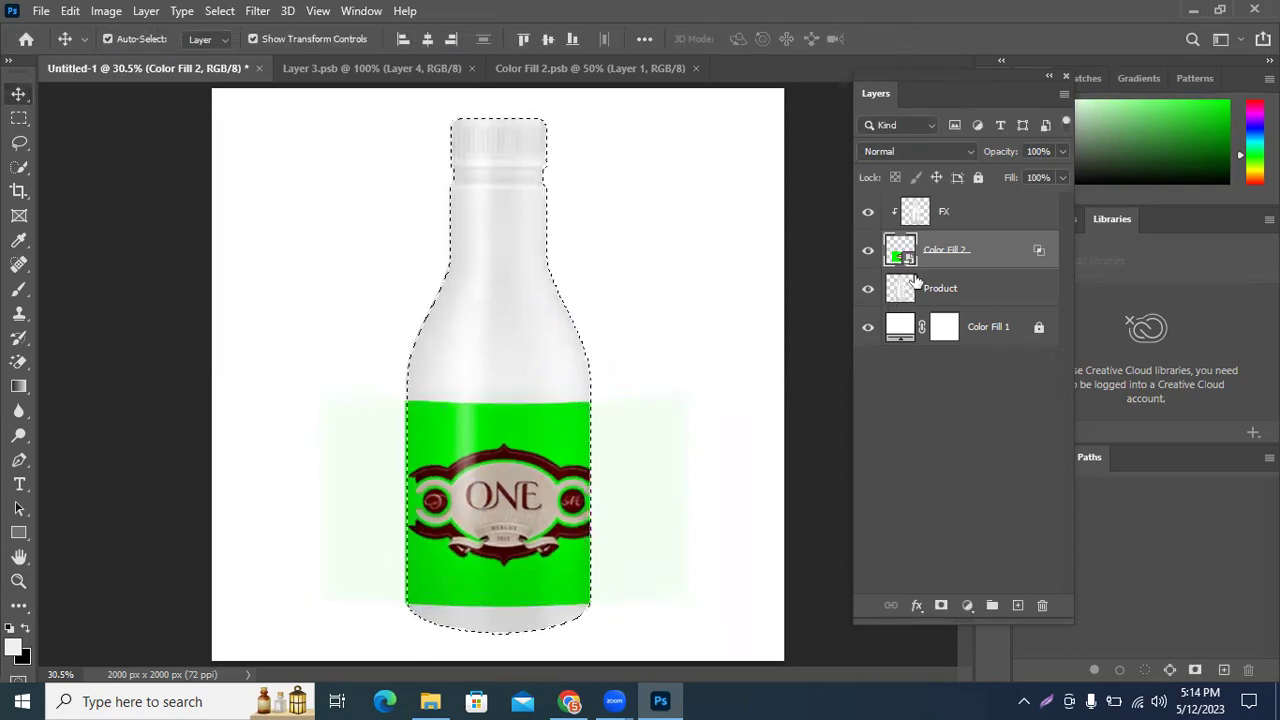
left_click(940, 606)
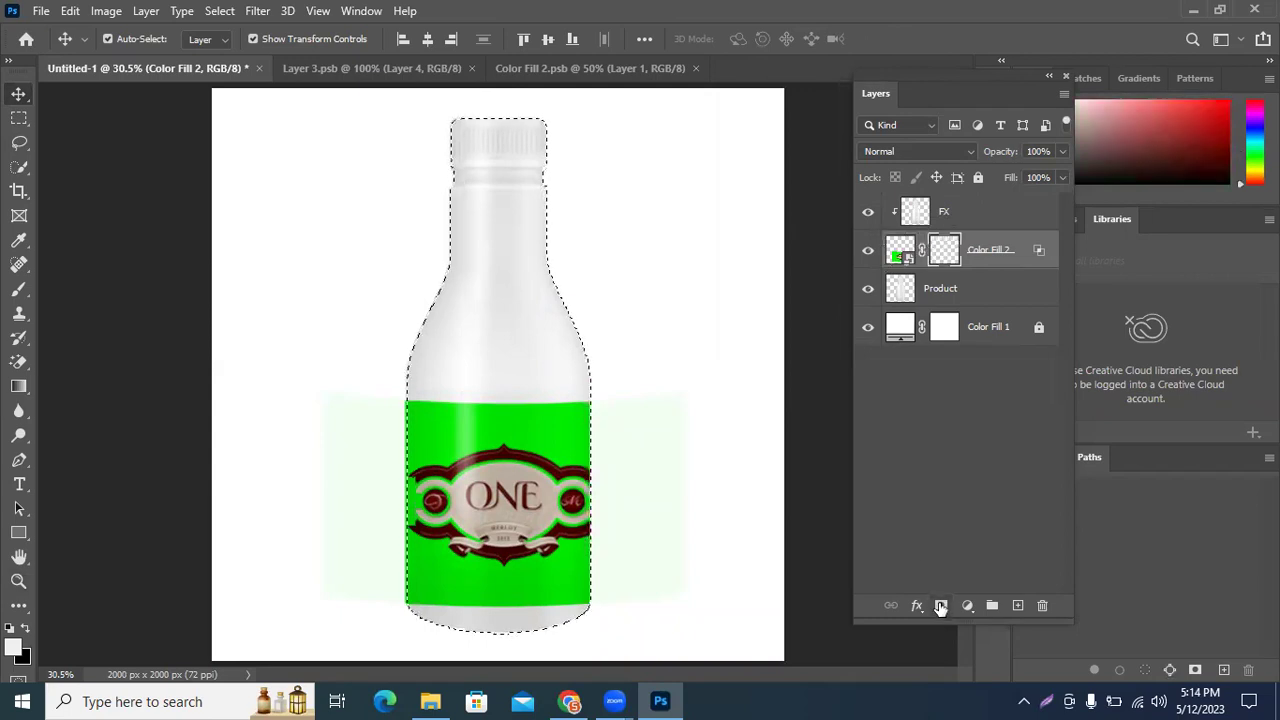
left_click(940, 606)
left_click(800, 283)
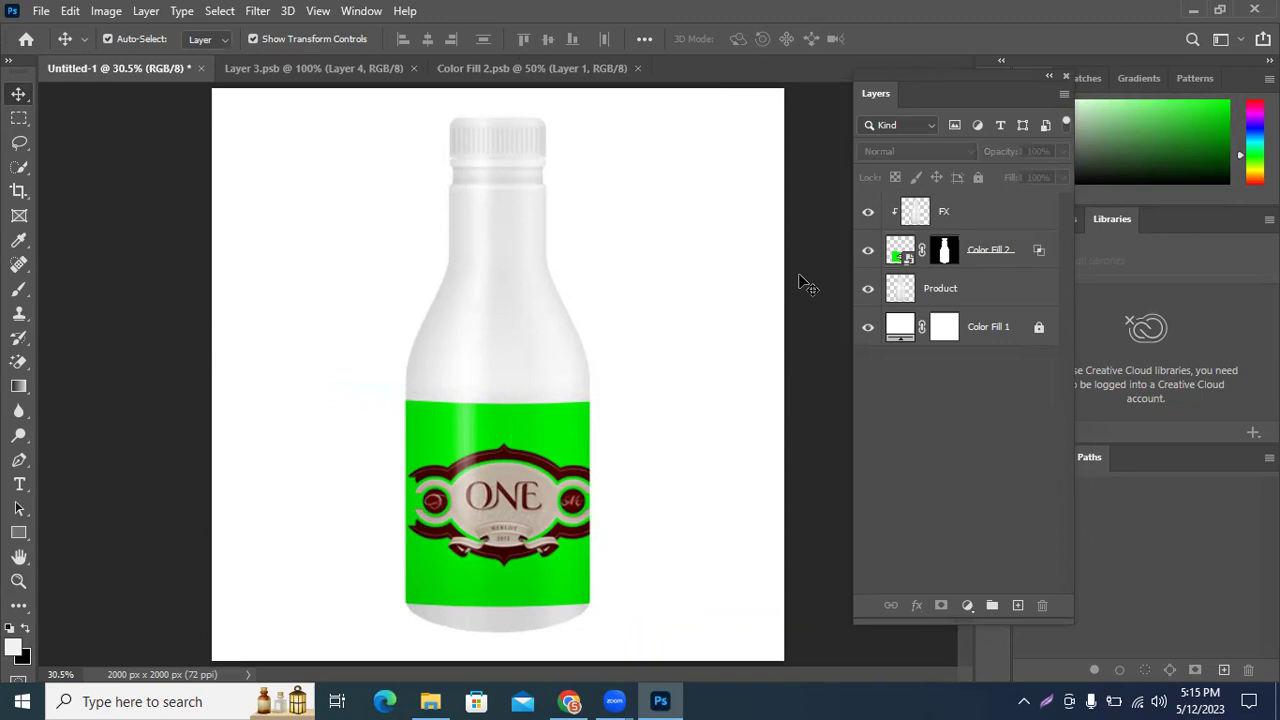
left_click(908, 289, "ctrl")
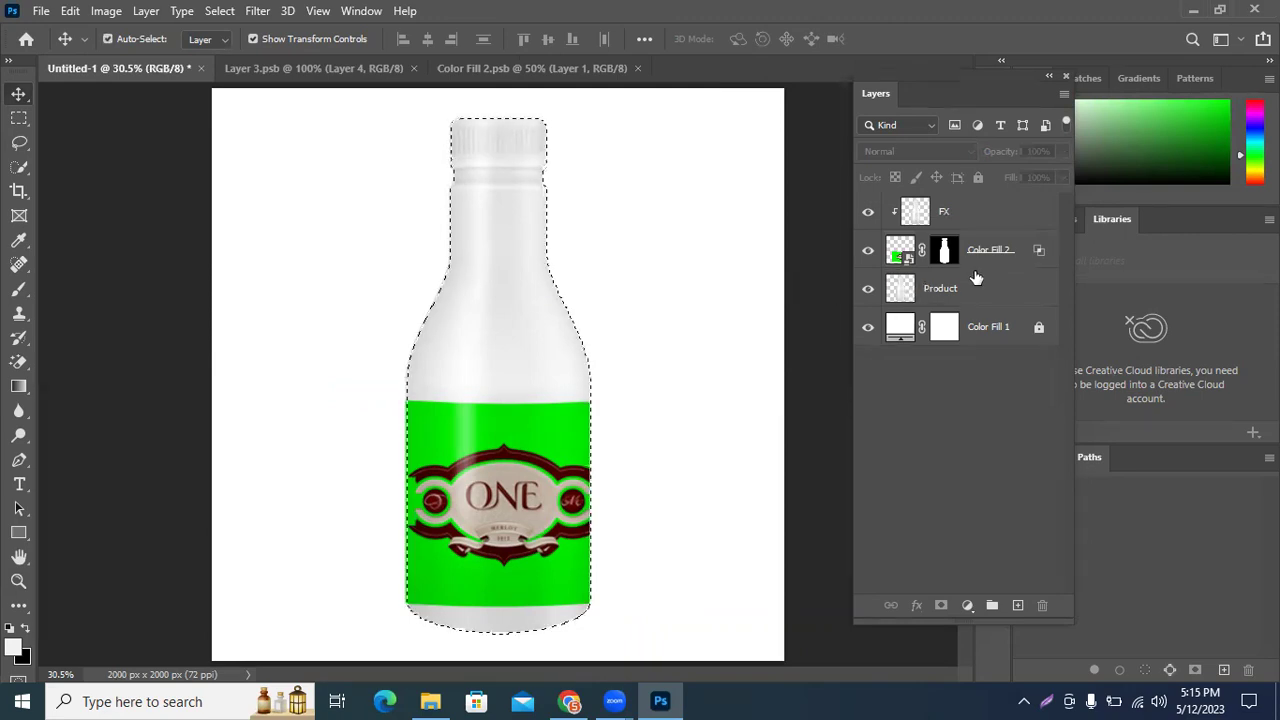
left_click(975, 290)
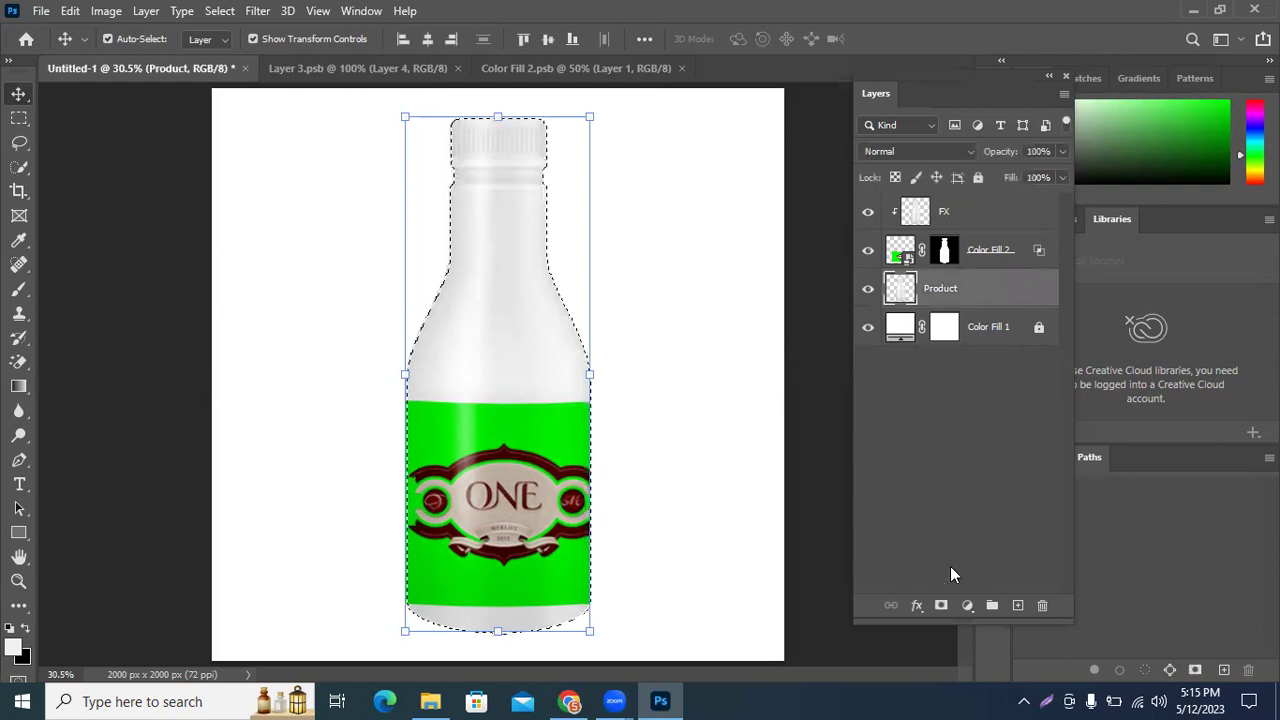
left_click(967, 605)
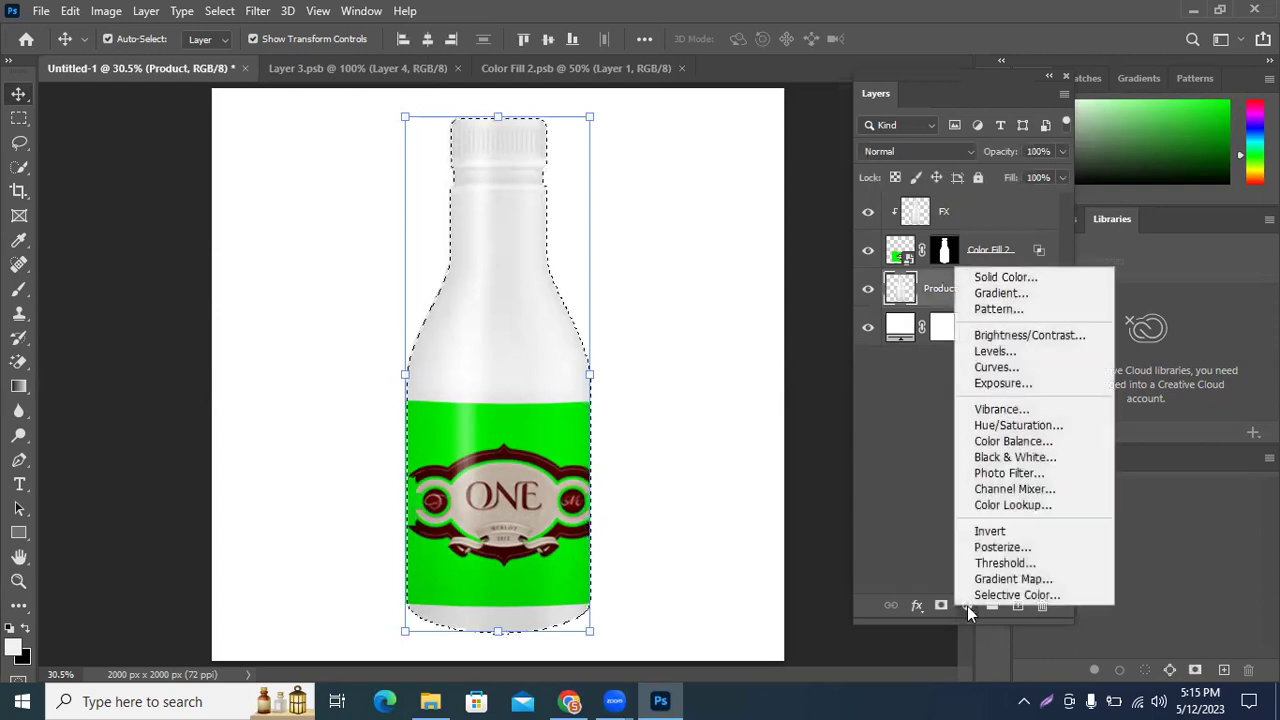
left_click(1030, 430)
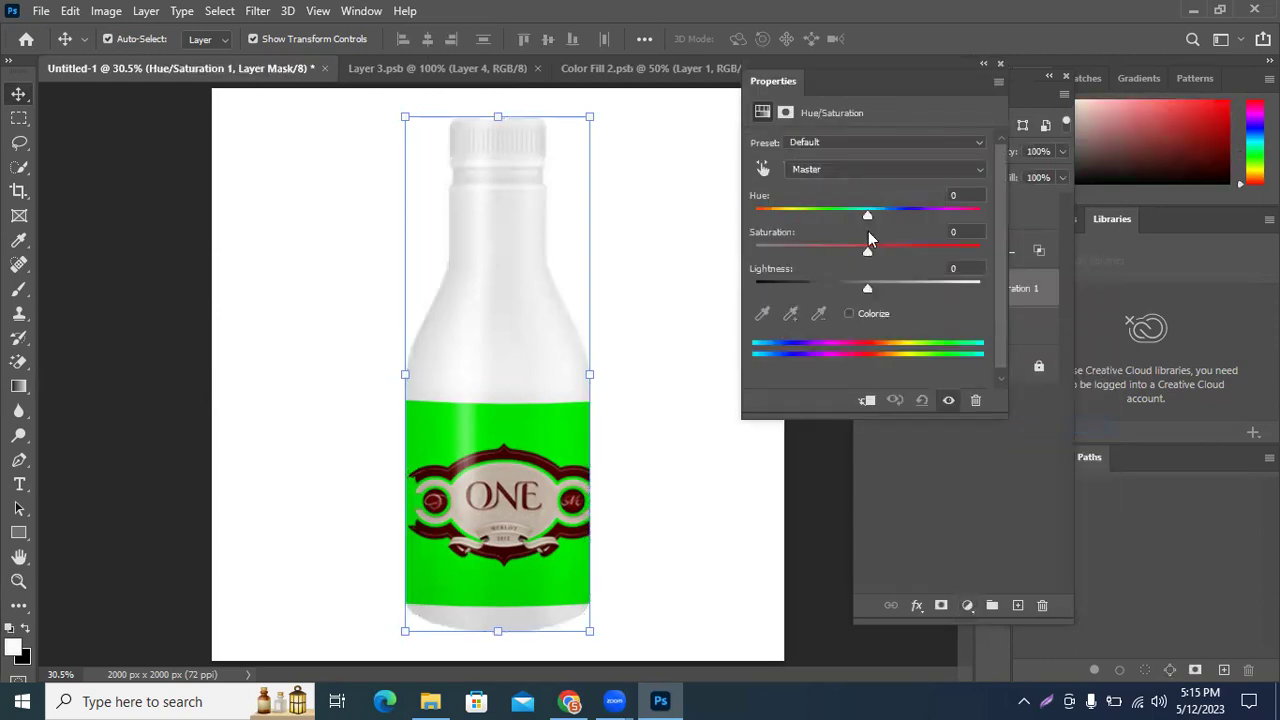
left_click(849, 313)
mouse_move(843, 214)
left_mouse_down()
mouse_move(922, 212)
mouse_move(903, 215)
left_mouse_up()
left_click(877, 247)
mouse_move(867, 288)
left_mouse_down()
mouse_move(893, 288)
mouse_move(839, 288)
left_mouse_up()
mouse_move(900, 216)
left_mouse_down()
mouse_move(757, 218)
mouse_move(824, 216)
left_mouse_up()
mouse_move(883, 250)
left_mouse_down()
mouse_move(966, 250)
mouse_move(785, 250)
mouse_move(874, 250)
mouse_move(803, 288)
mouse_move(860, 286)
left_mouse_up()
left_click_drag(838, 218, 840, 212)
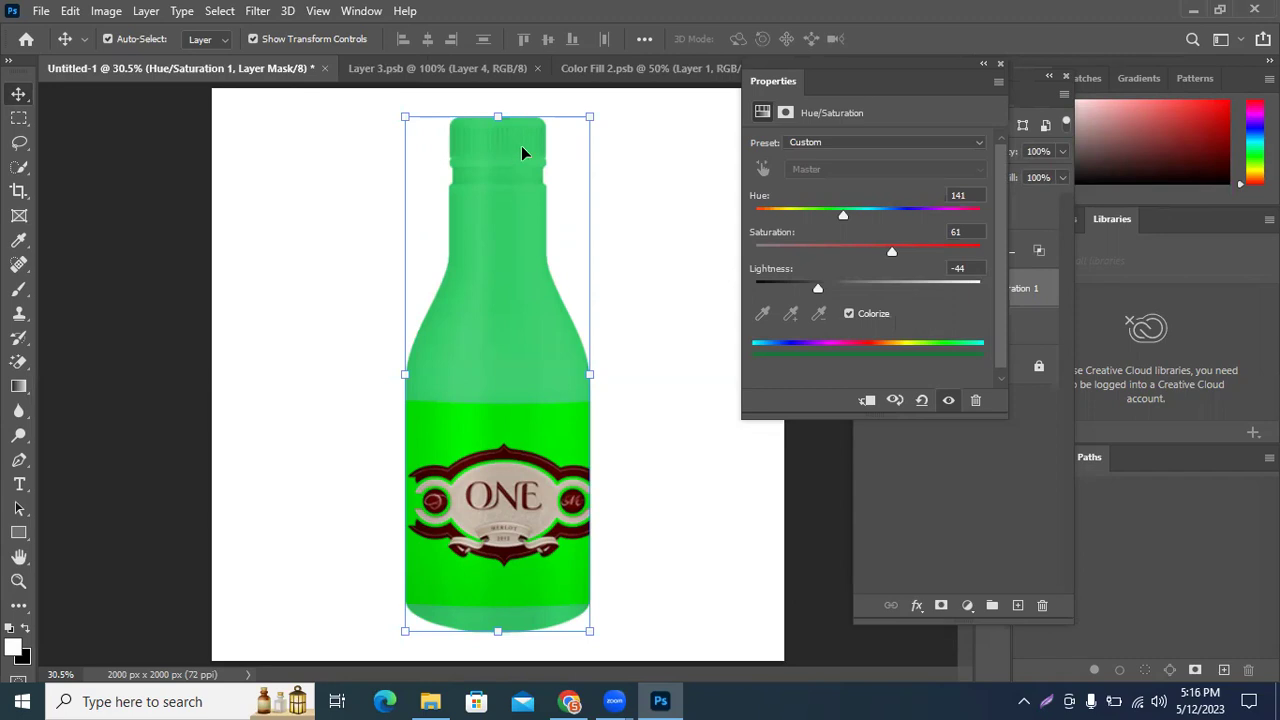
left_click(1000, 63)
key("z")
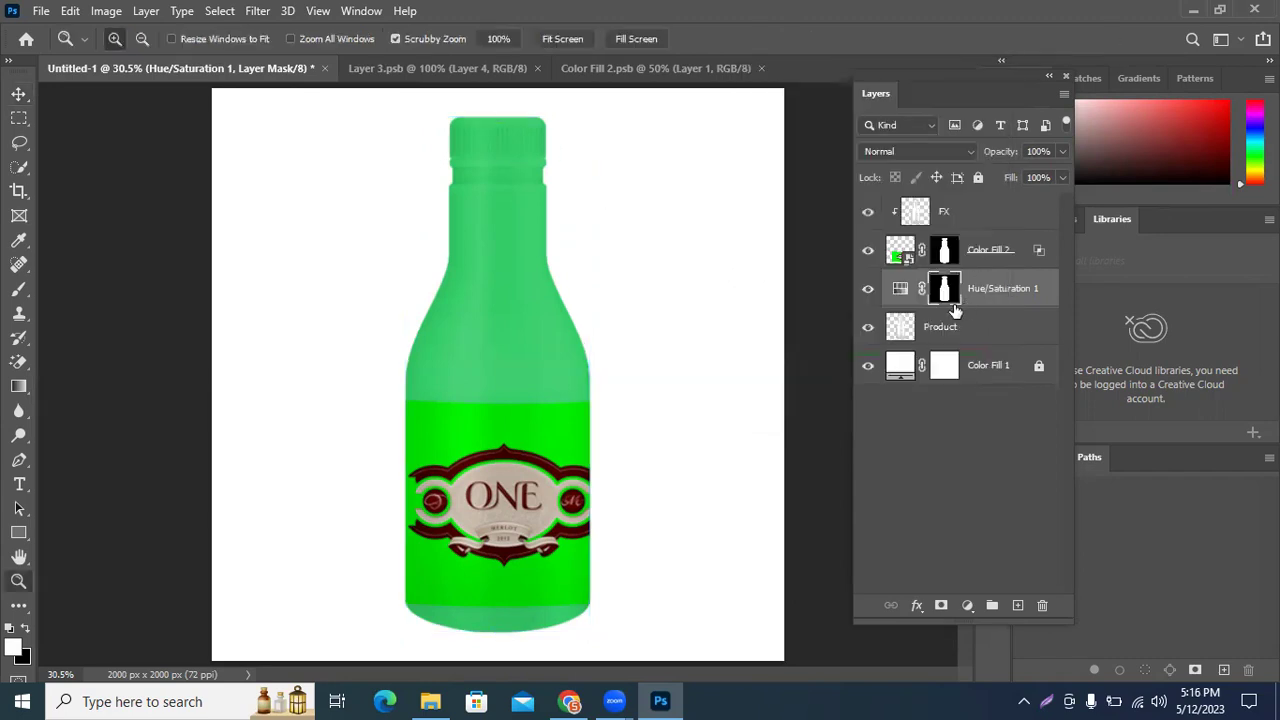
left_click_drag(986, 294, 1042, 605)
left_click(752, 368)
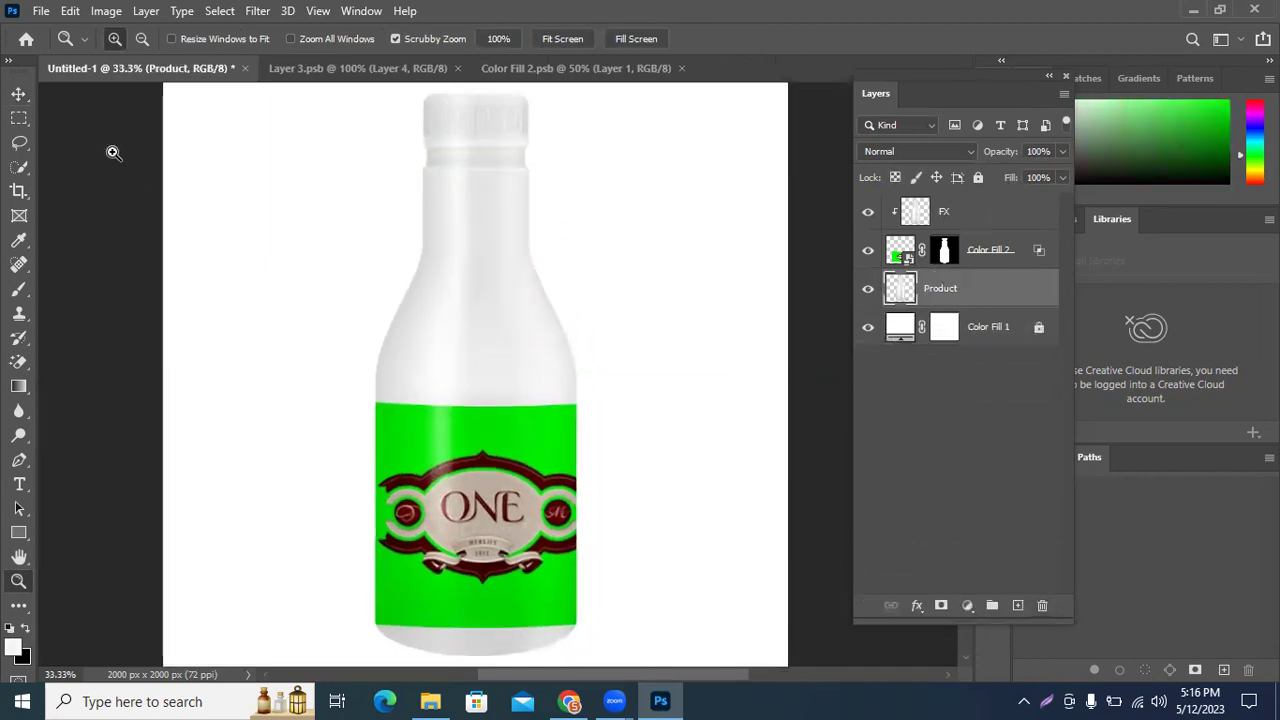
left_click(24, 99)
key("ctrl+minus")
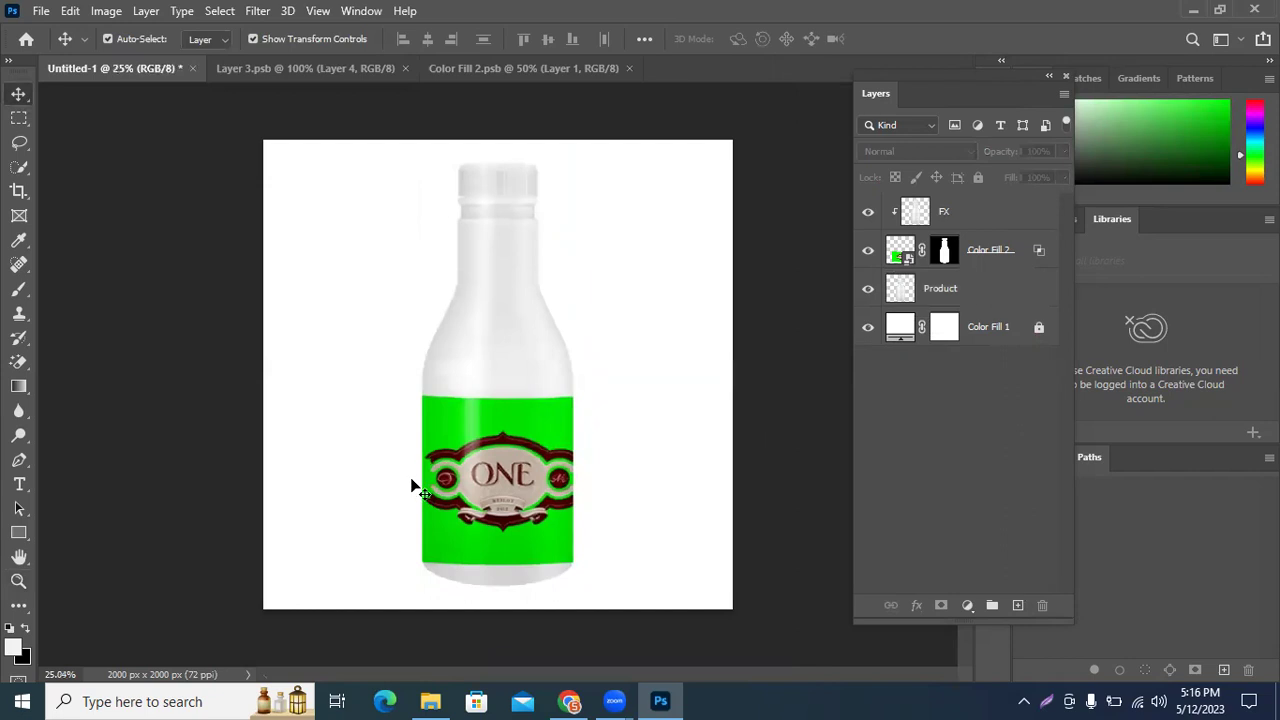
left_click(483, 485)
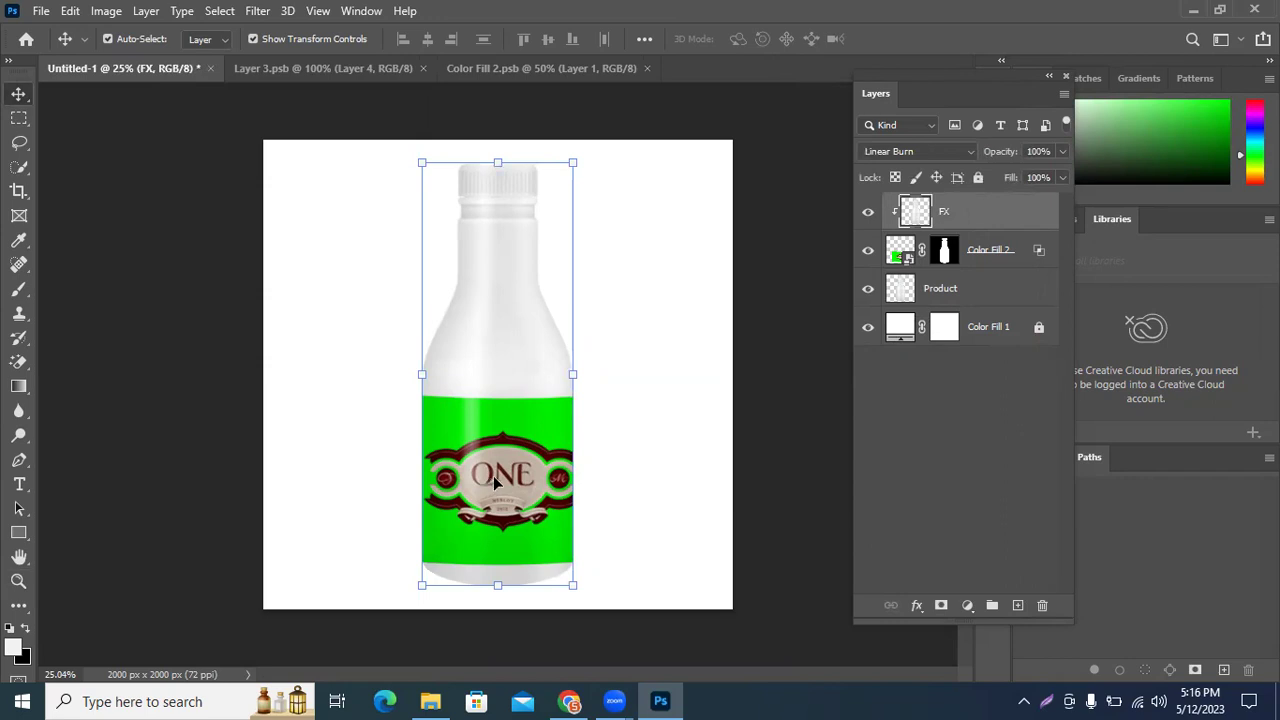
left_click(900, 258)
left_click(18, 119)
left_click_drag(385, 362, 629, 430)
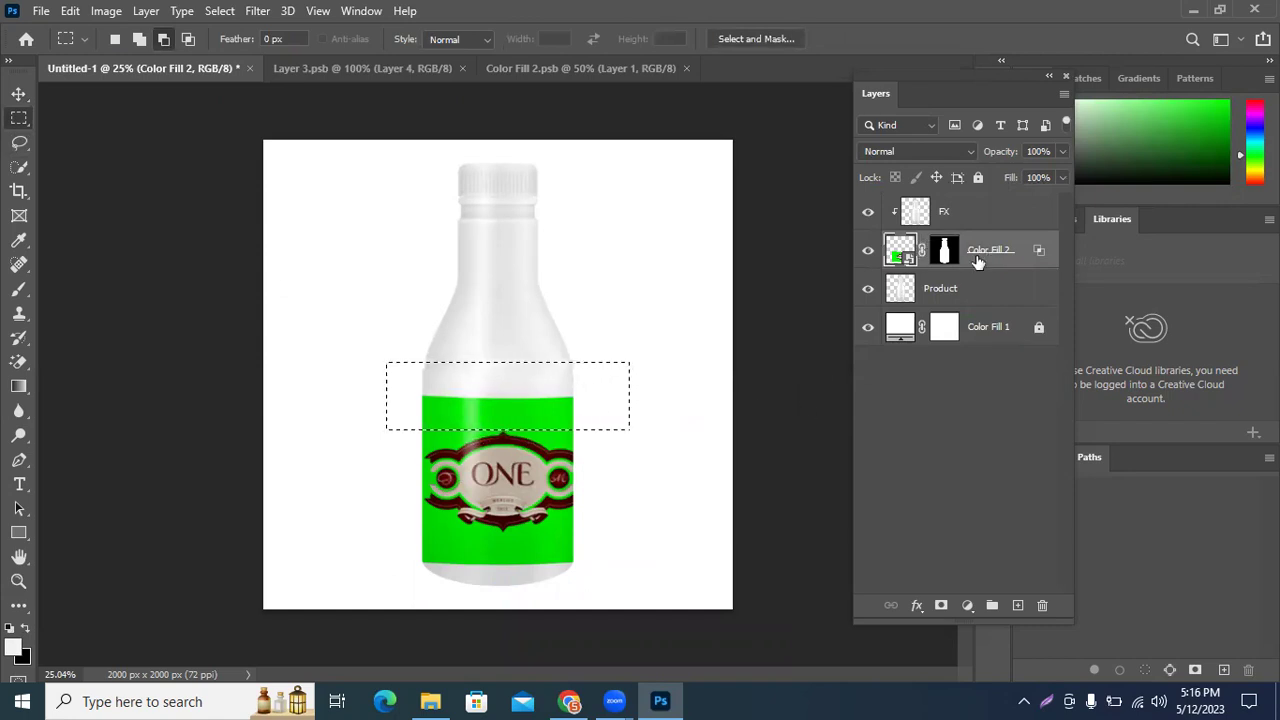
key("Delete")
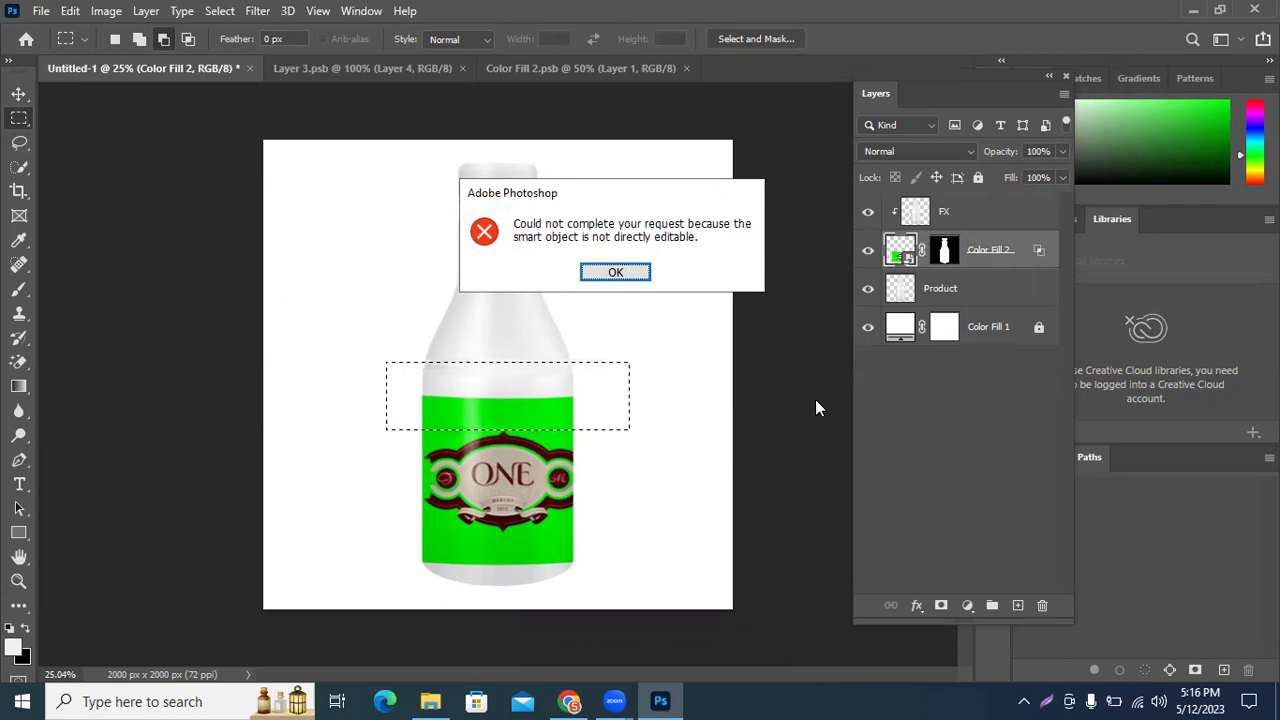
left_click(603, 274)
left_click(585, 289)
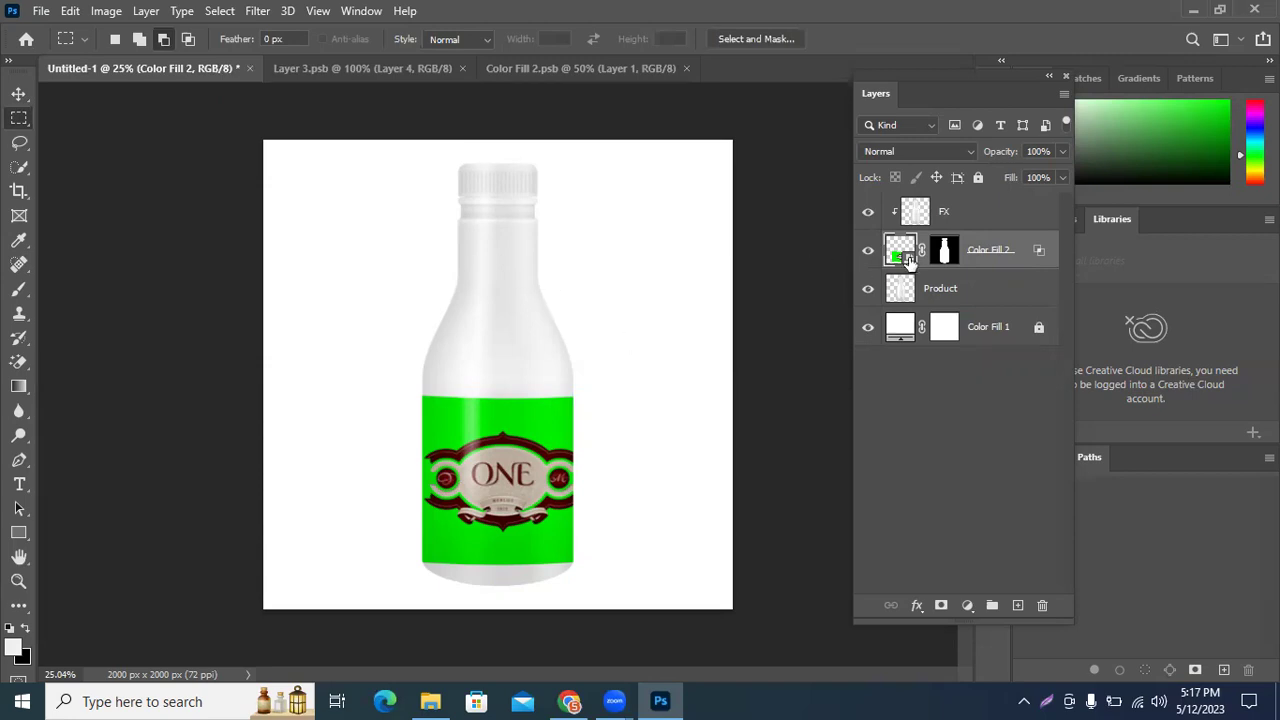
double_click(903, 254)
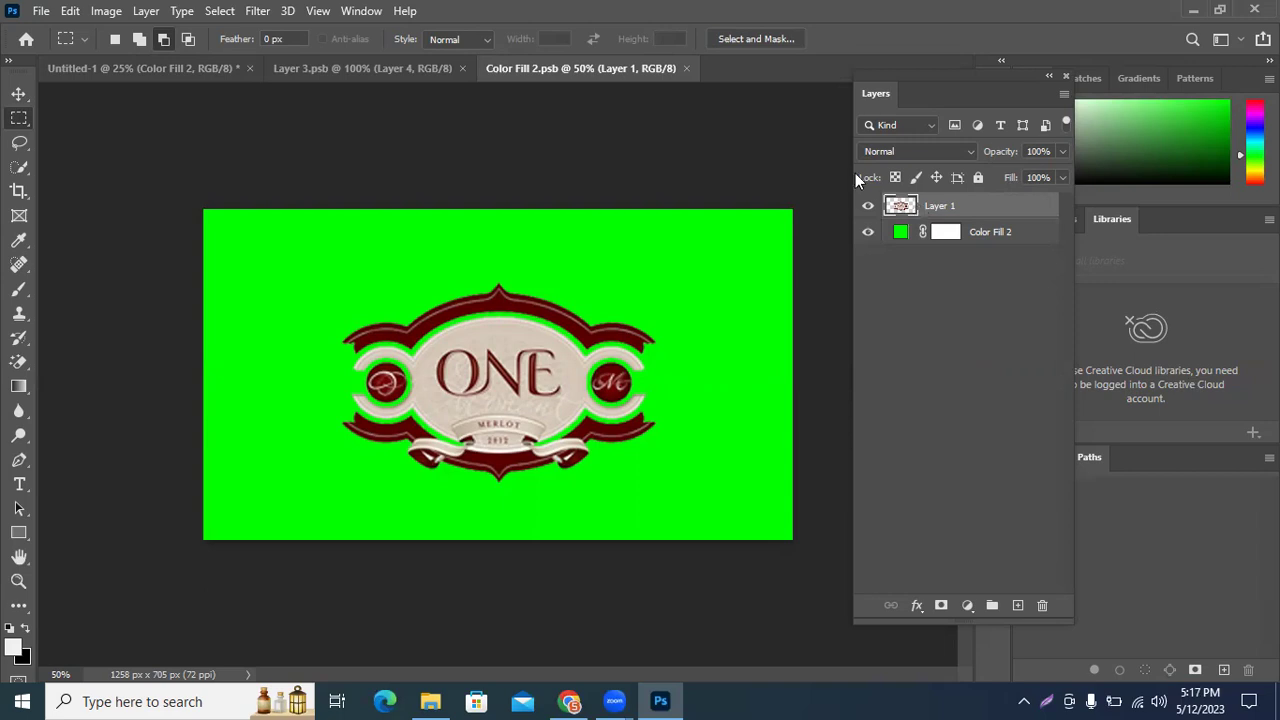
left_click(396, 68)
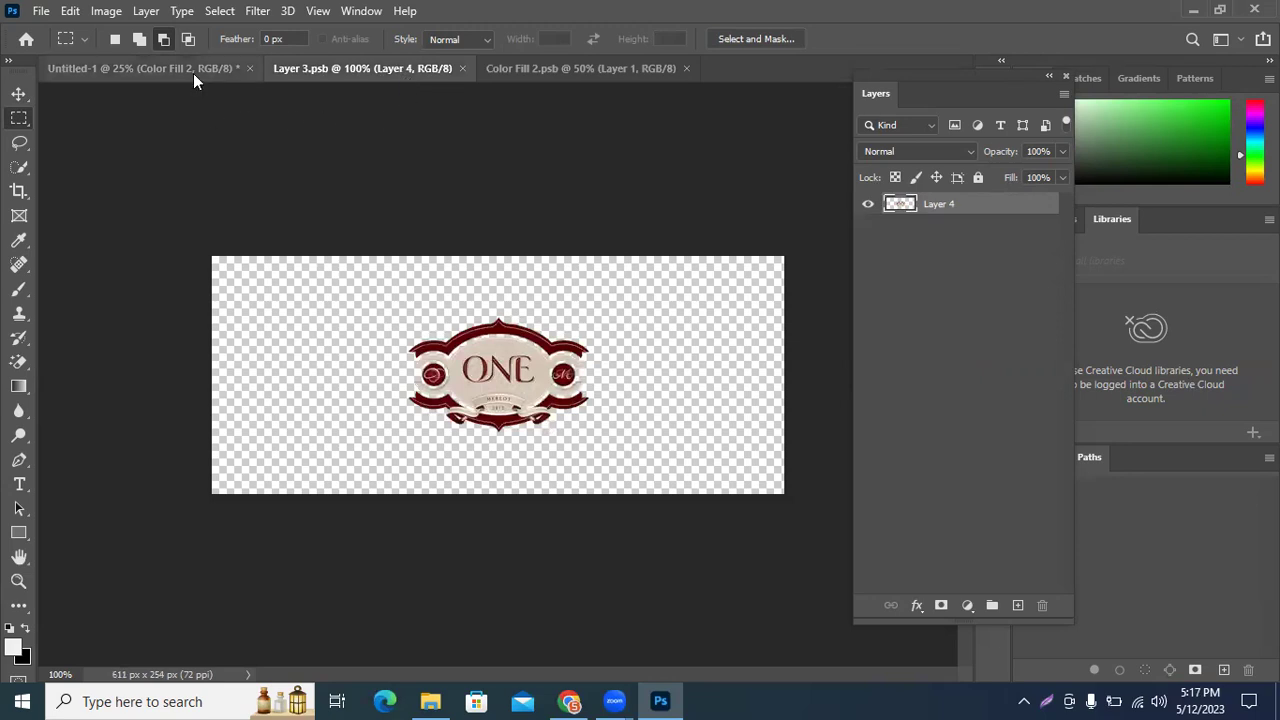
left_click(193, 70)
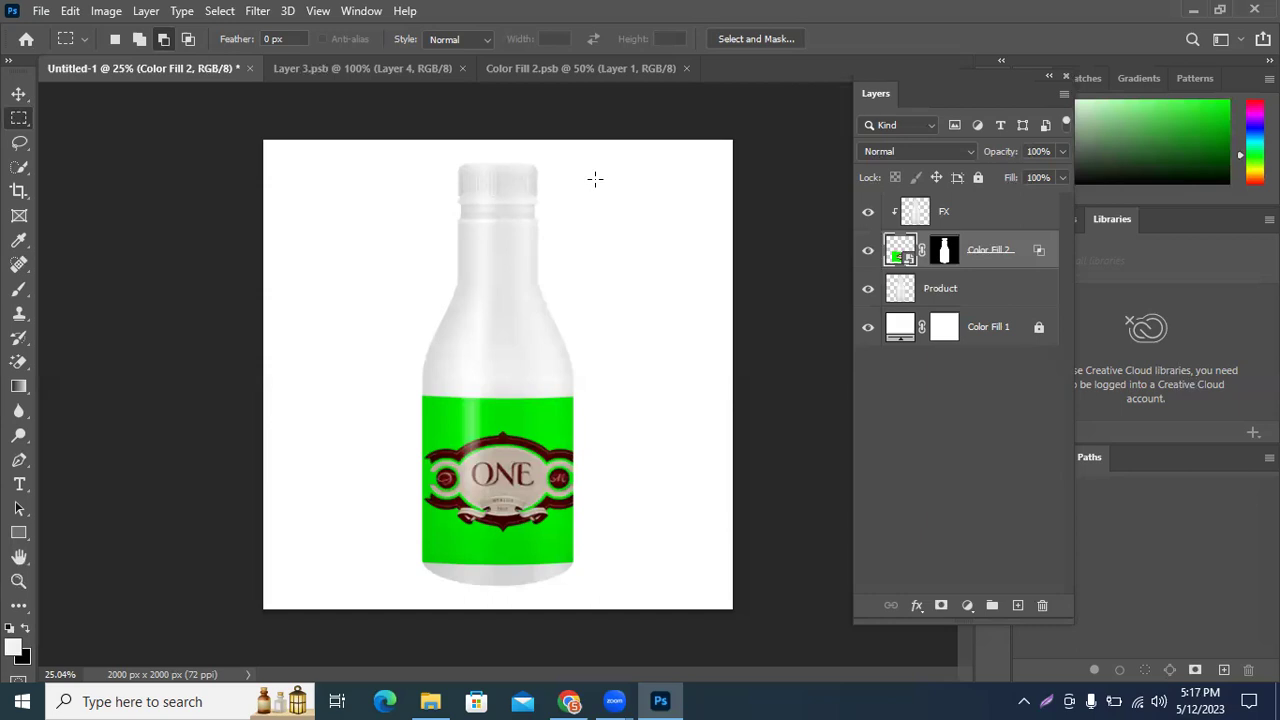
left_click(18, 94)
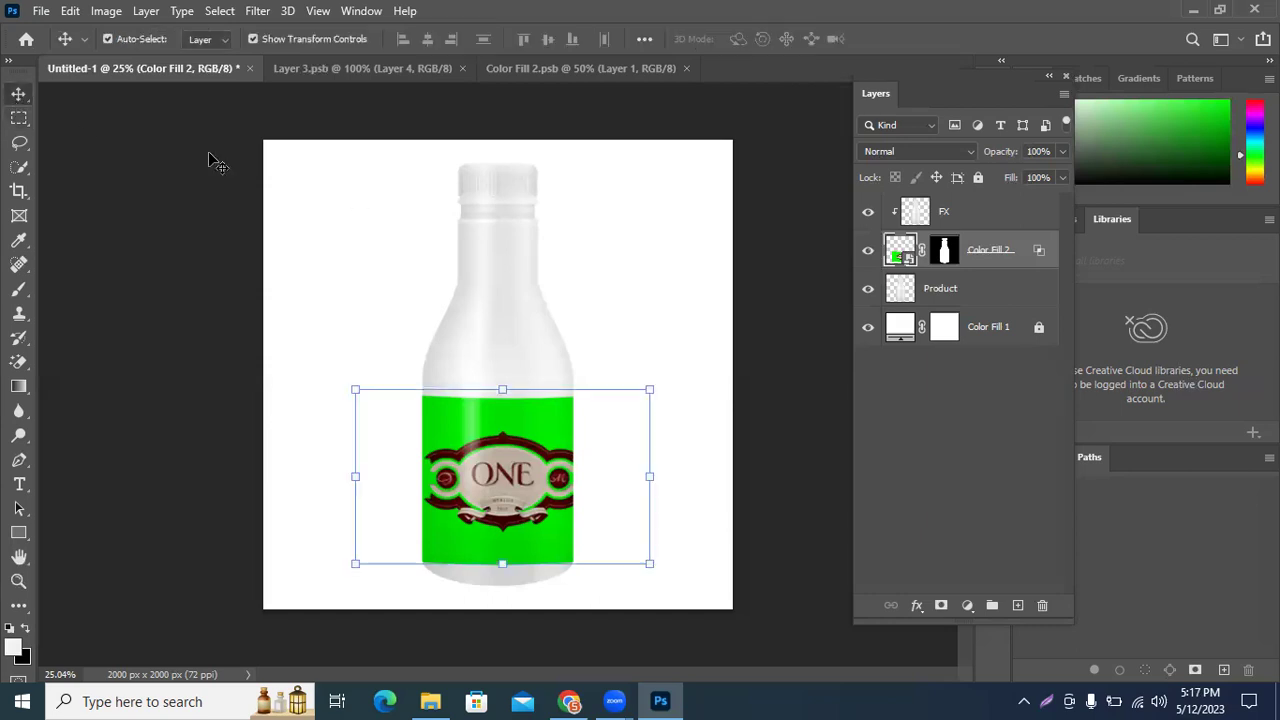
left_click(215, 162)
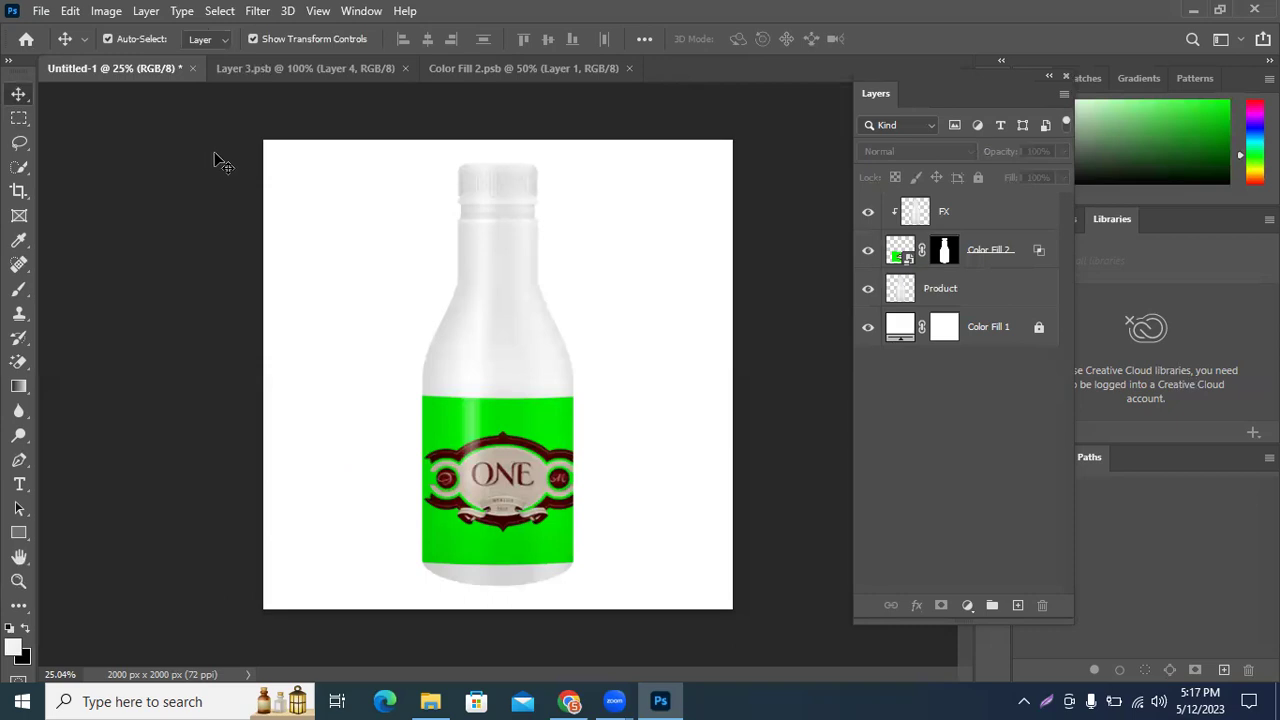
left_click(521, 412)
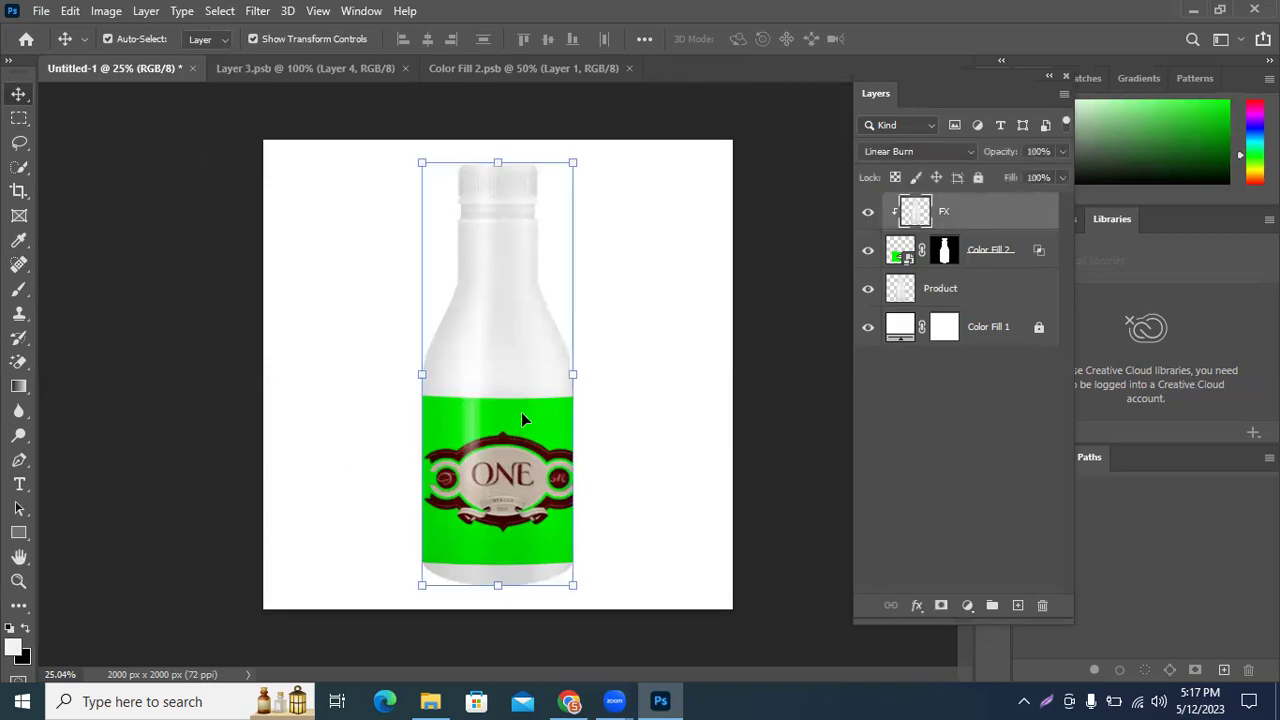
left_click_drag(483, 220, 484, 204)
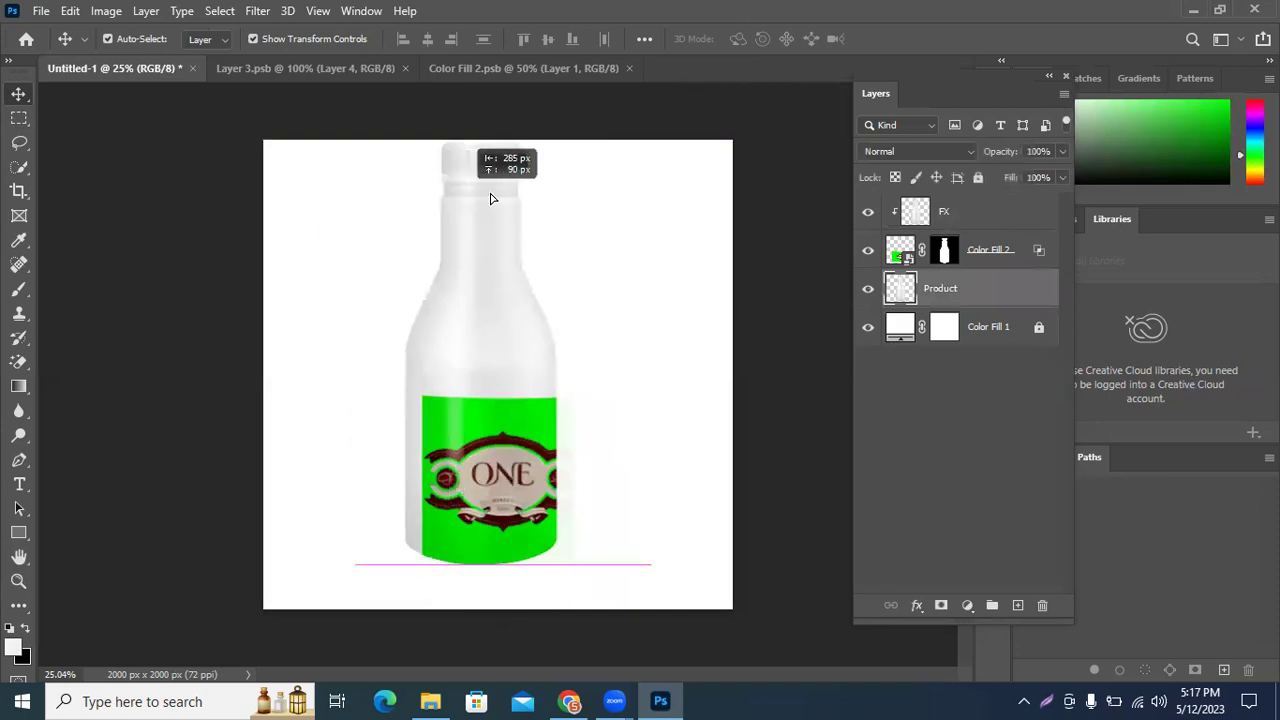
left_click_drag(484, 204, 484, 218)
left_click(666, 274)
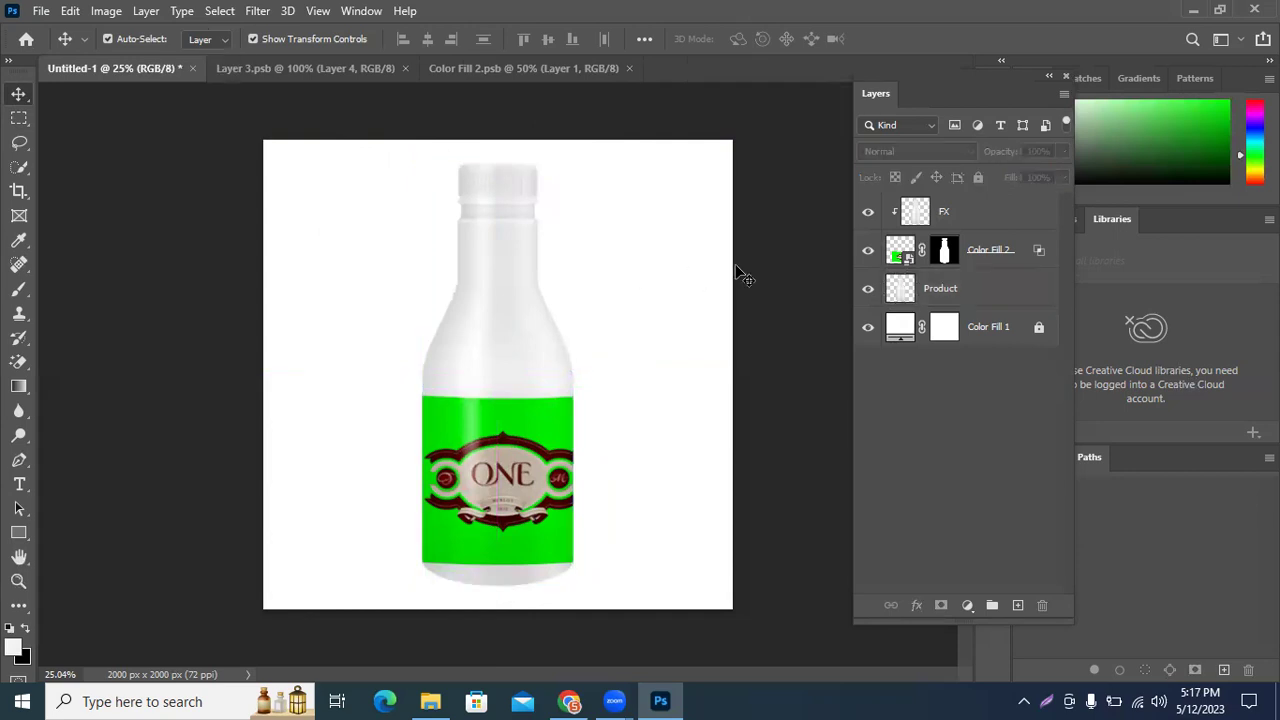
left_click(1013, 255)
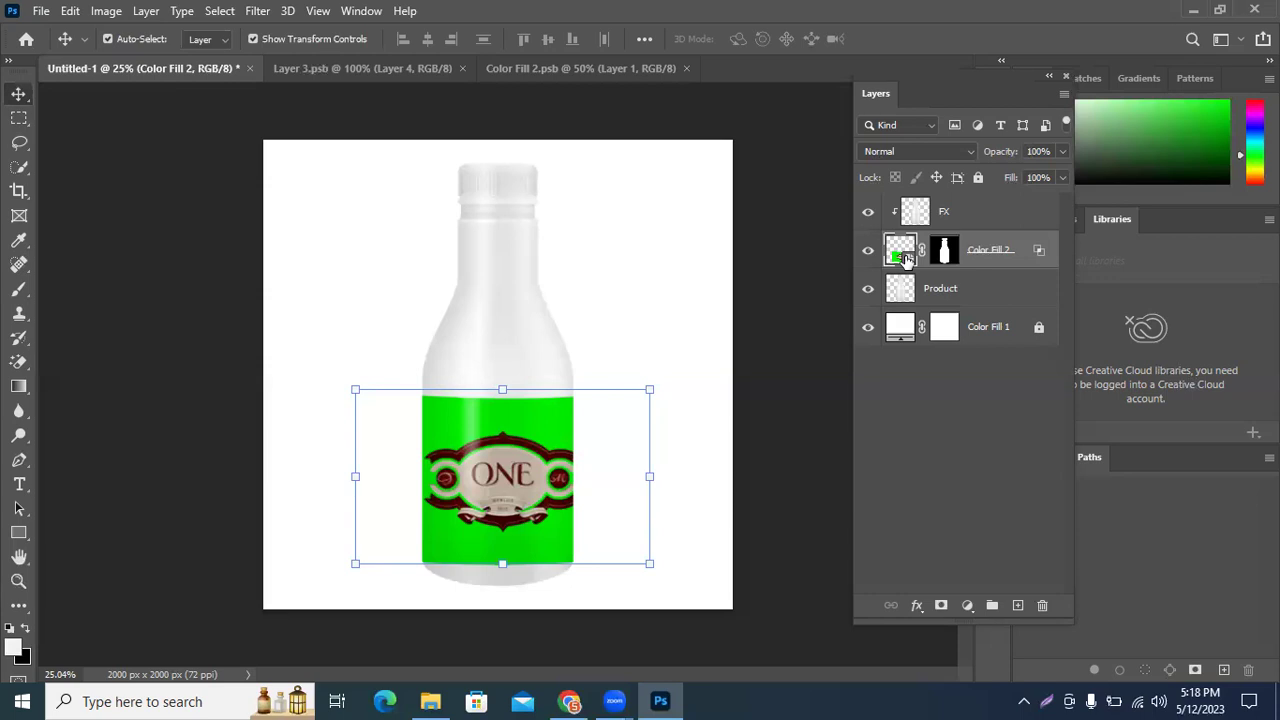
Step: Open the Color Fill 2 smart object and check the Layer 3 logo document
double_click(905, 258)
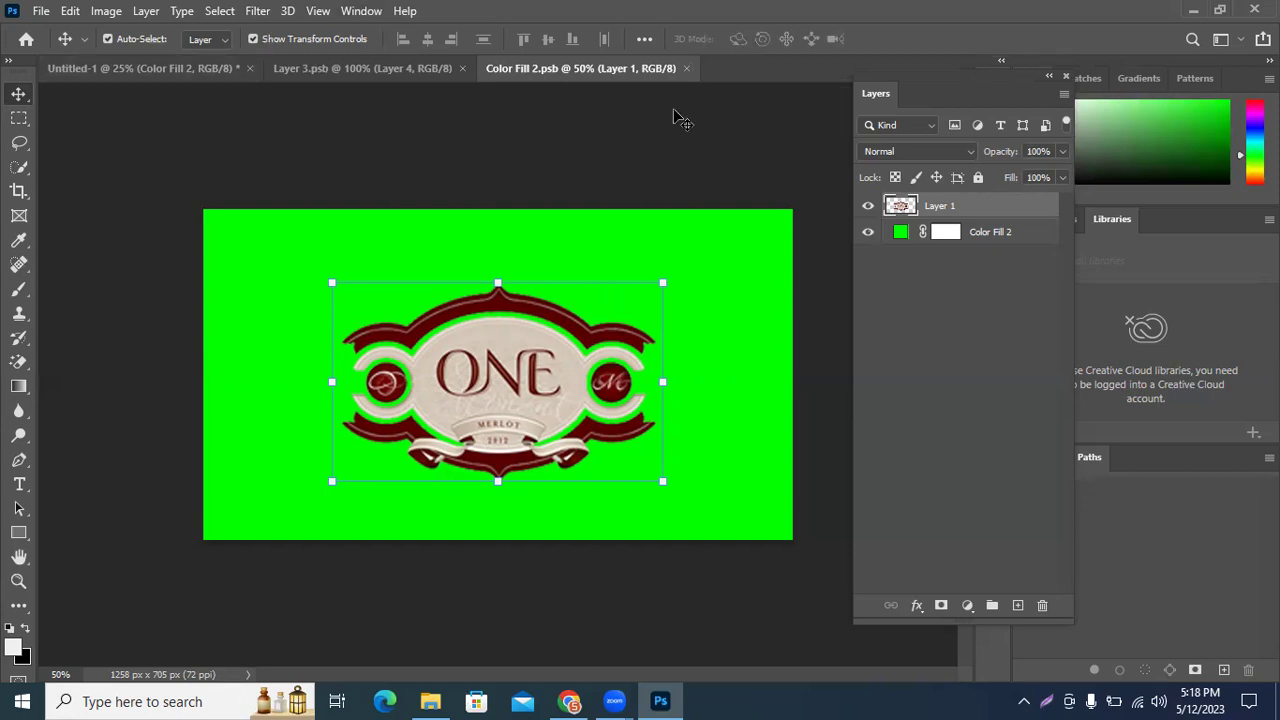
key("ctrl+shift+Tab")
left_click(531, 80)
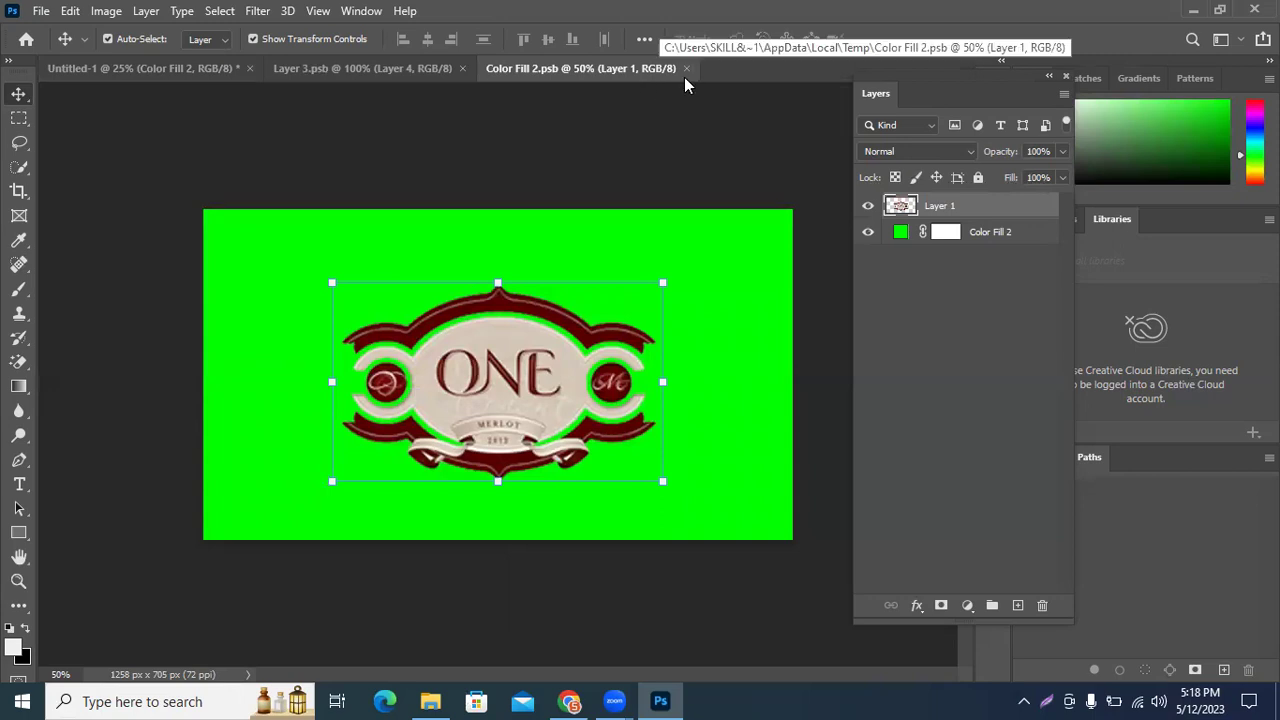
Step: Close Color Fill 2.psb and Layer 3.psb, returning to Chrome's label image results
key("ctrl+w")
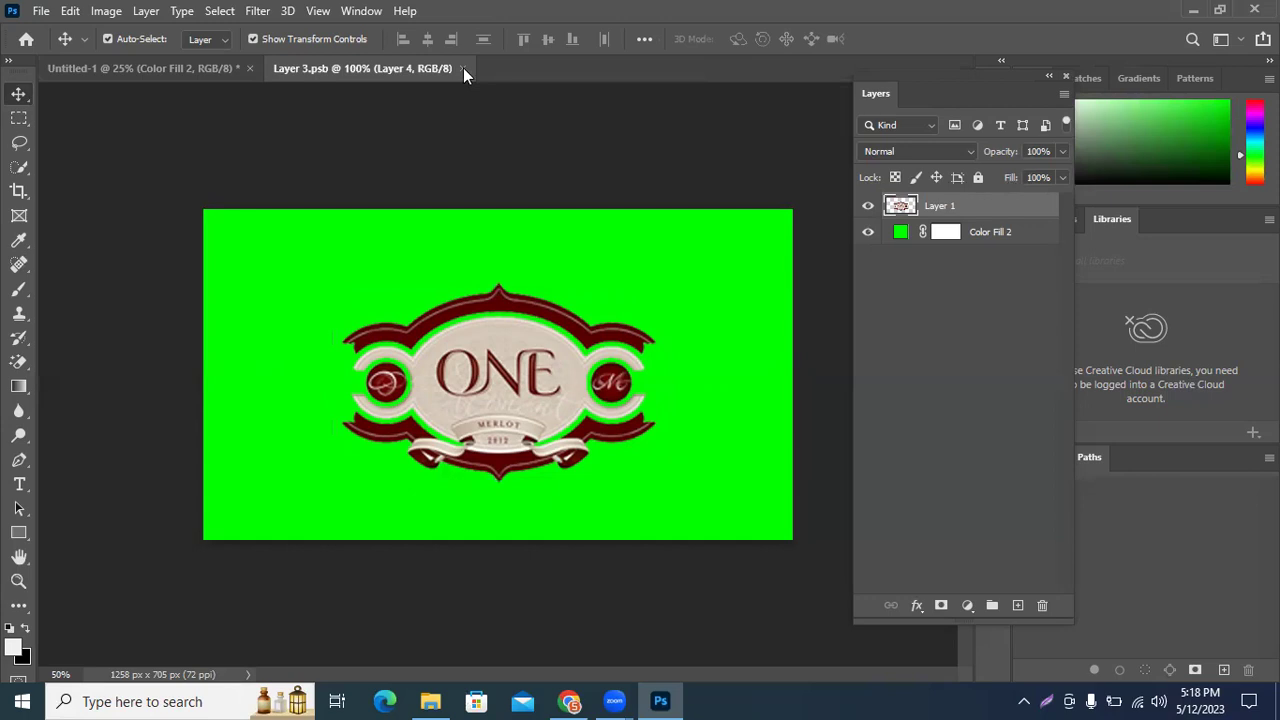
key("ctrl+w")
key("alt+Tab")
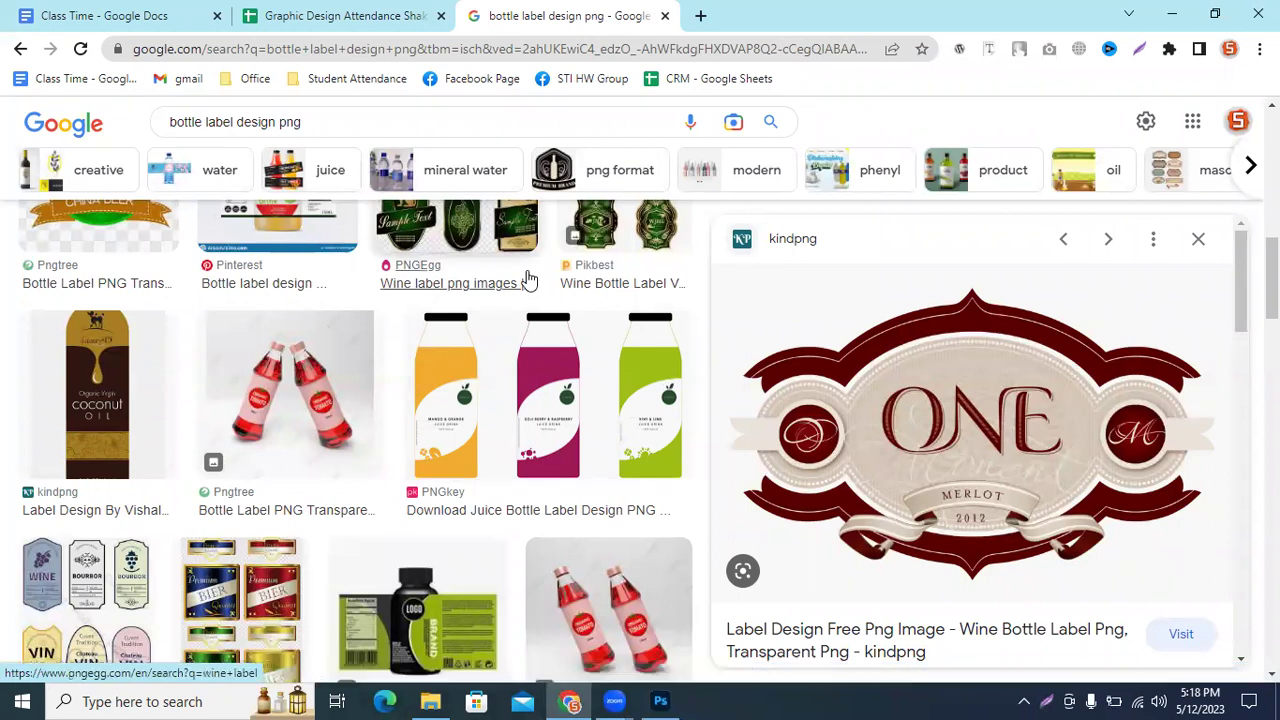
Step: Search Google Images for 'box for mockup'
left_click(407, 49)
type("box for mo")
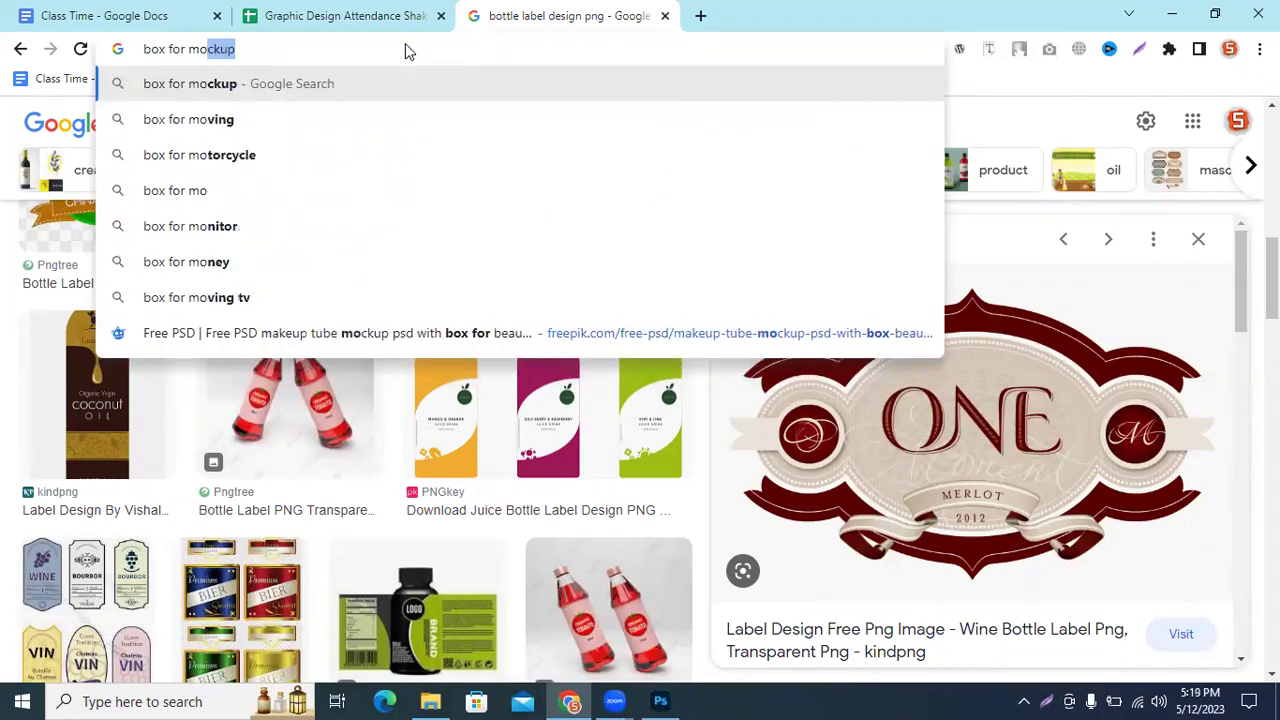
type("cku")
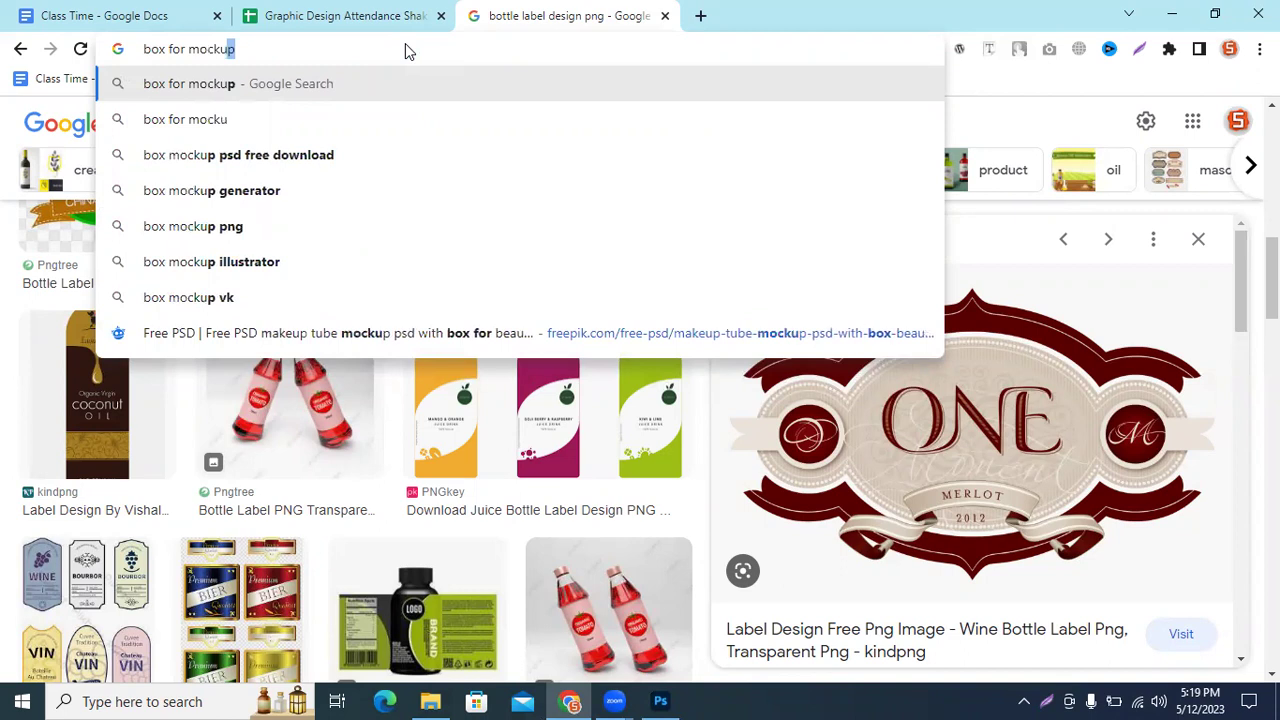
key("Return")
left_click(357, 291)
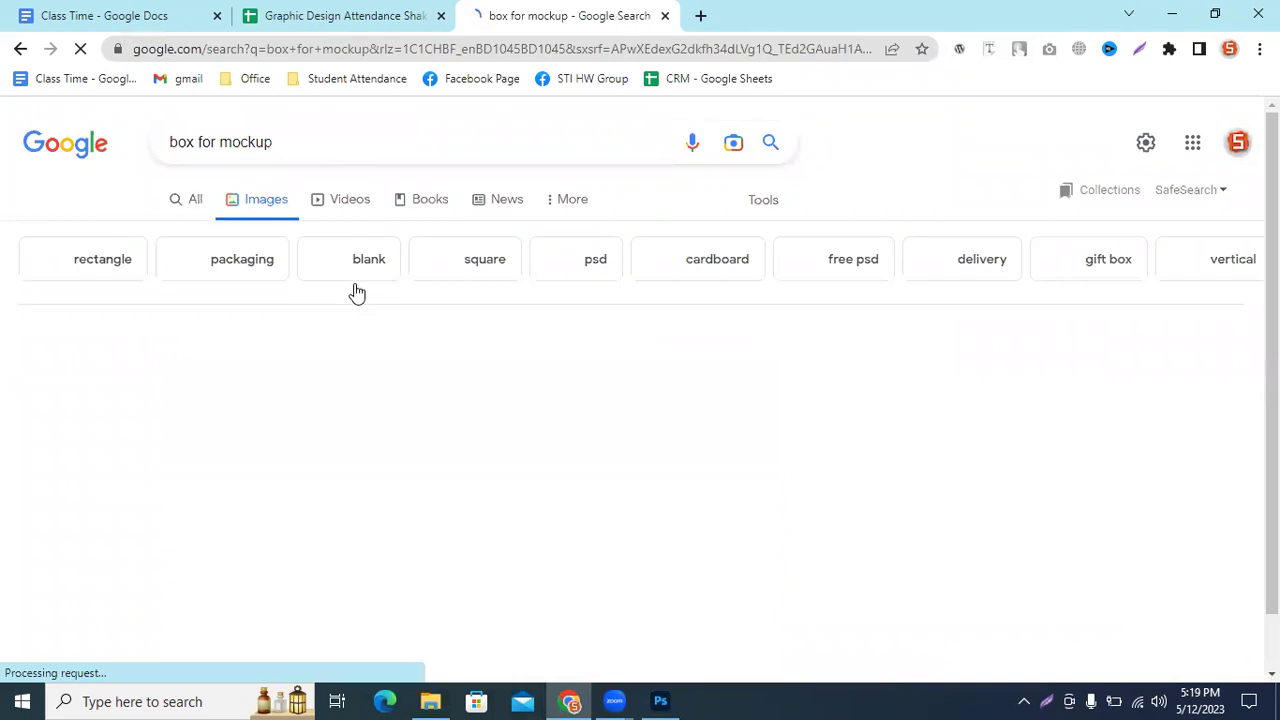
Step: Scroll through the box for mockup image results
scroll(290, 547, "down", 1)
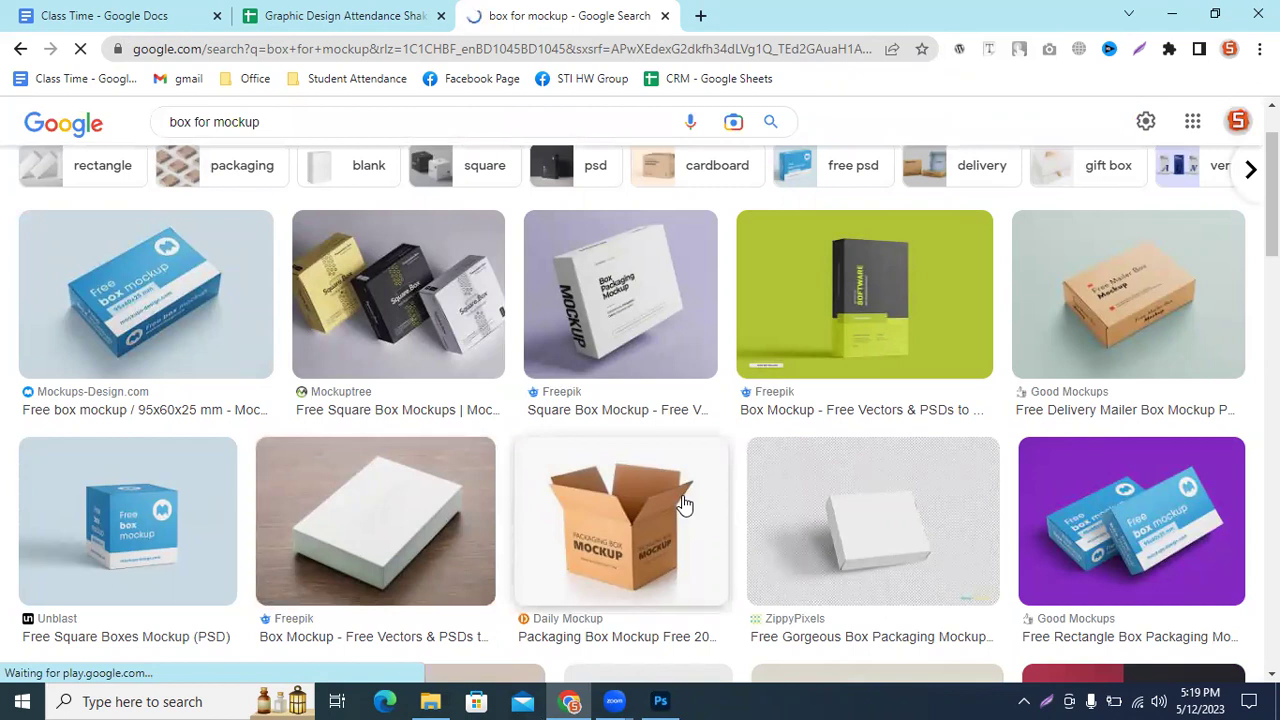
scroll(684, 503, "down", 3)
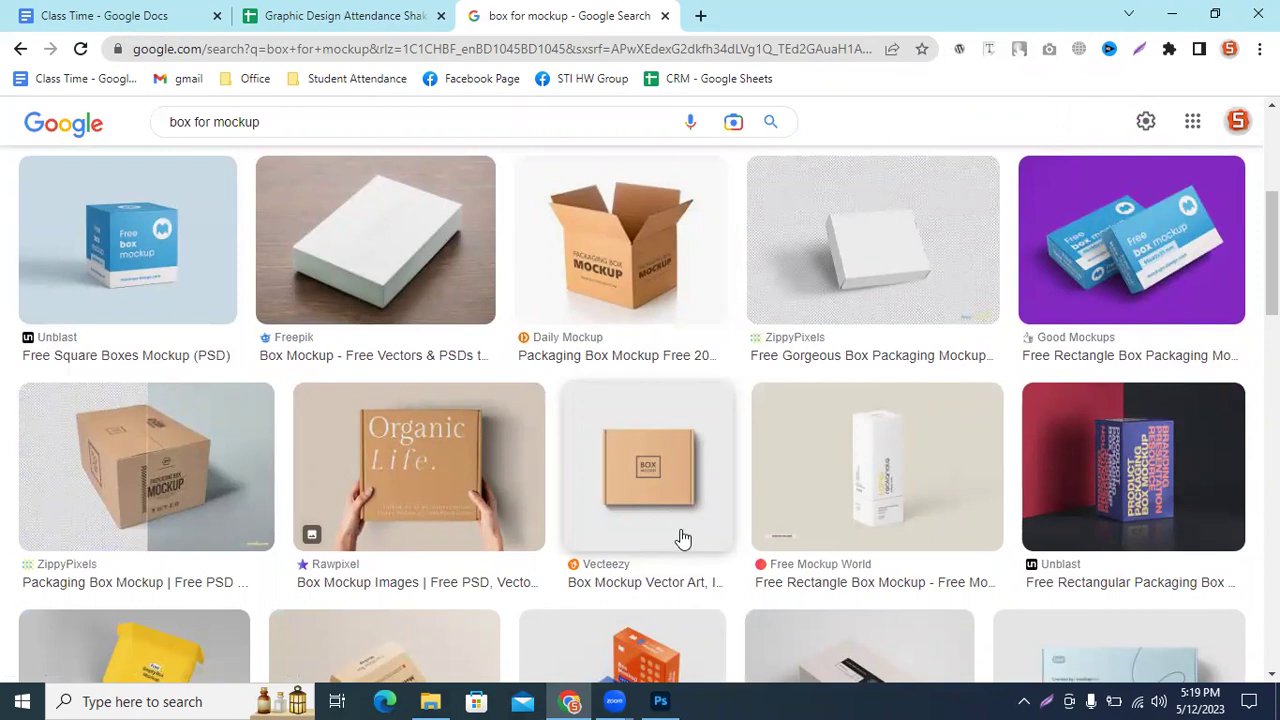
scroll(683, 537, "down", 4)
scroll(668, 568, "down", 2)
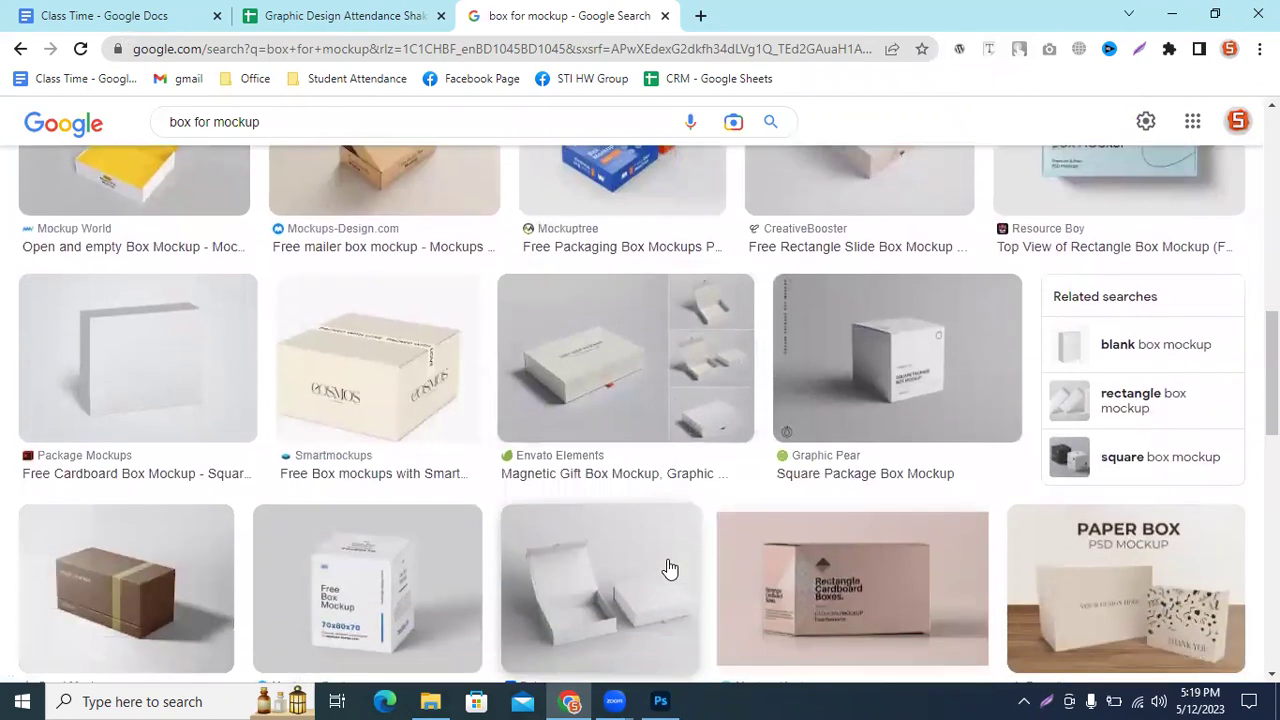
scroll(668, 568, "down", 1)
scroll(666, 569, "down", 1)
scroll(666, 569, "down", 1)
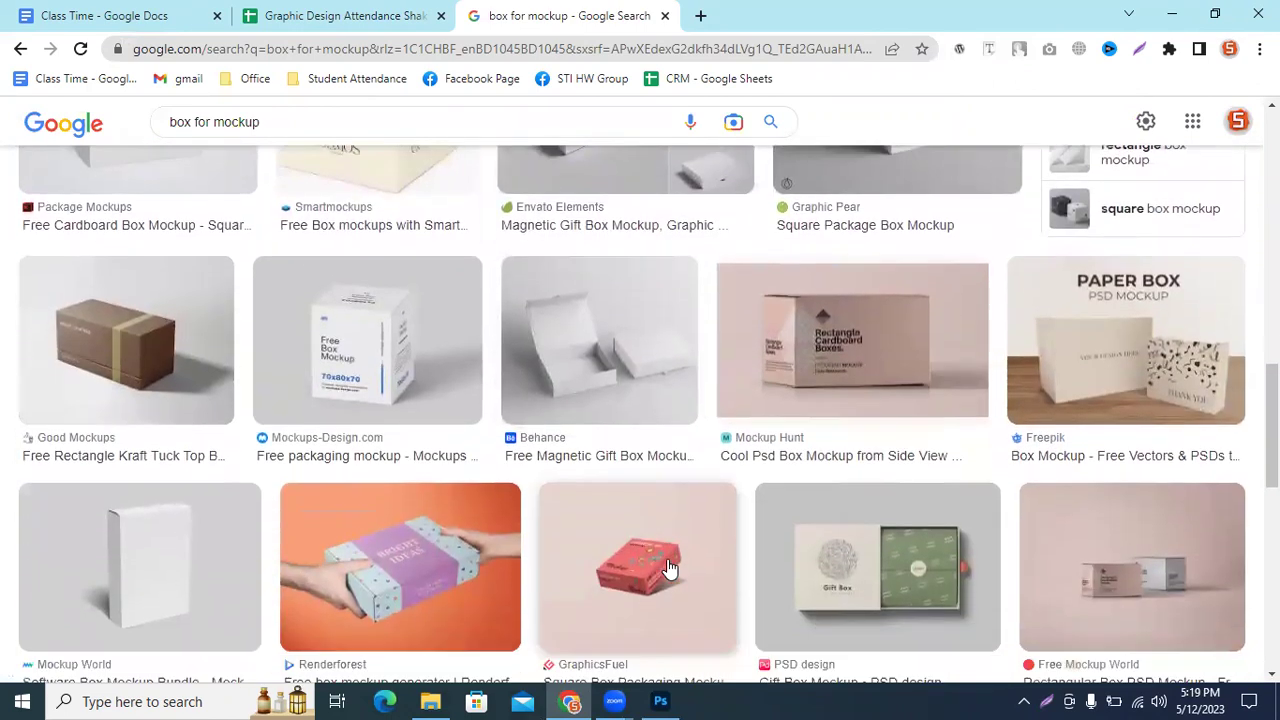
Step: Refine the search to 'box for mockup png'
left_click(279, 123)
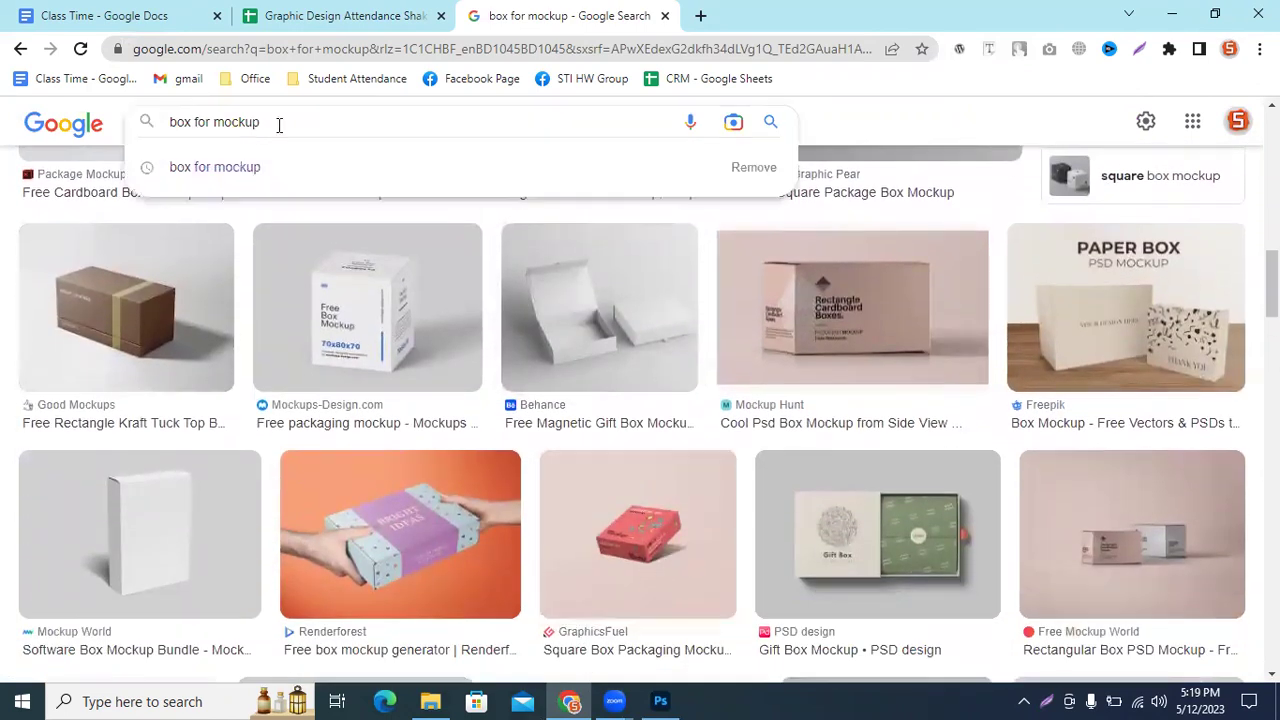
type(" for p")
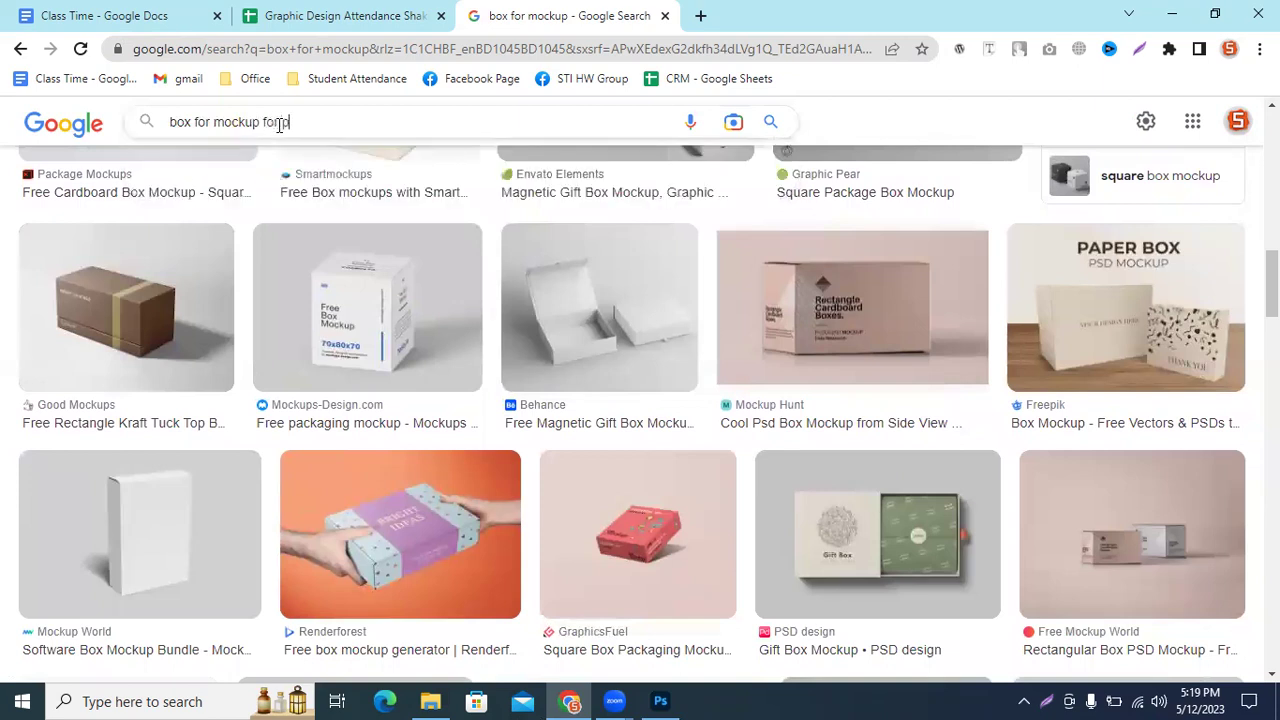
key("BackSpace")
key("BackSpace")
key("BackSpace")
type("pn")
key("BackSpace")
type("g")
key("Return")
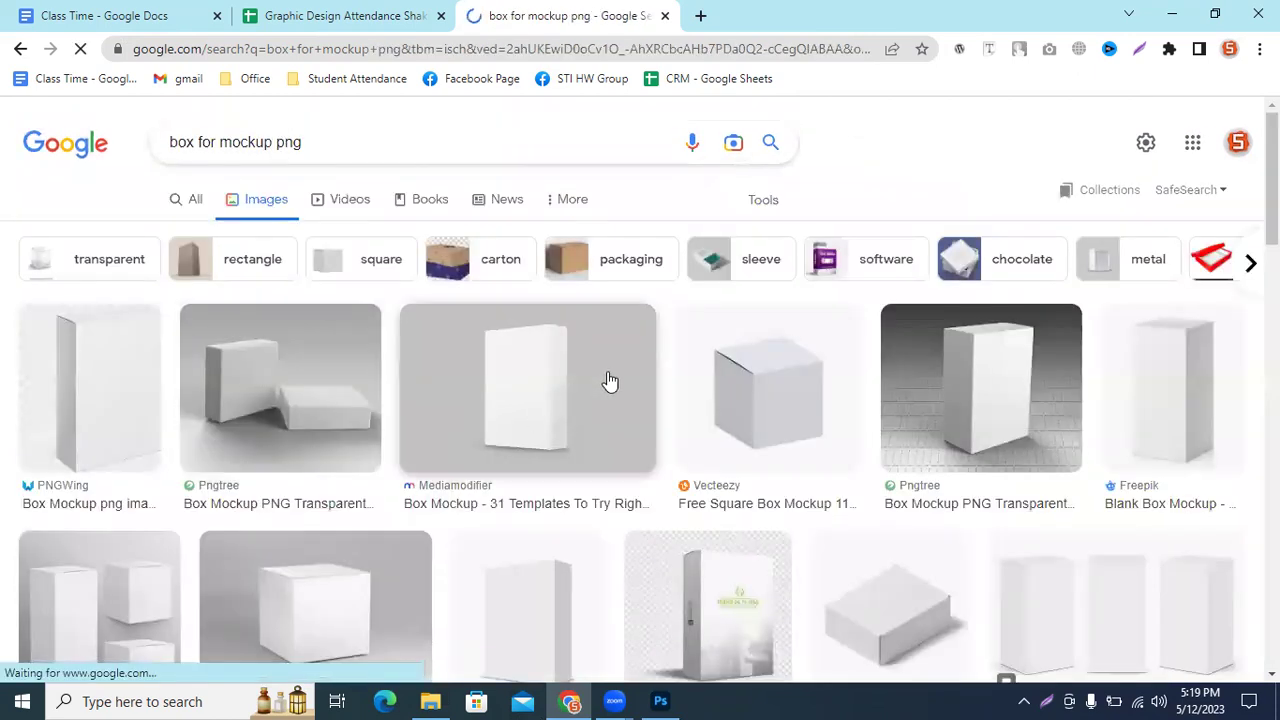
Step: Browse the png results, previewing the Ebay Mystery Box and pink tuck-top box mockups
scroll(872, 372, "down", 2)
scroll(875, 354, "down", 2)
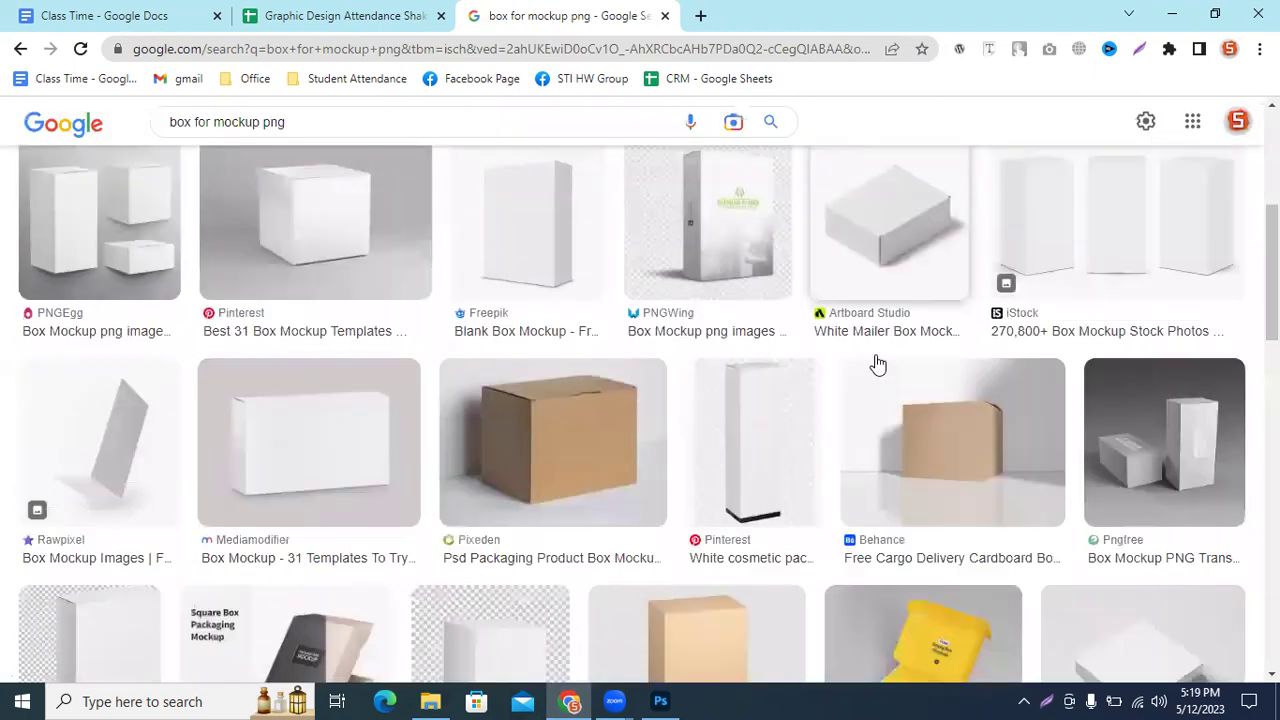
scroll(877, 360, "down", 5)
scroll(877, 365, "down", 1)
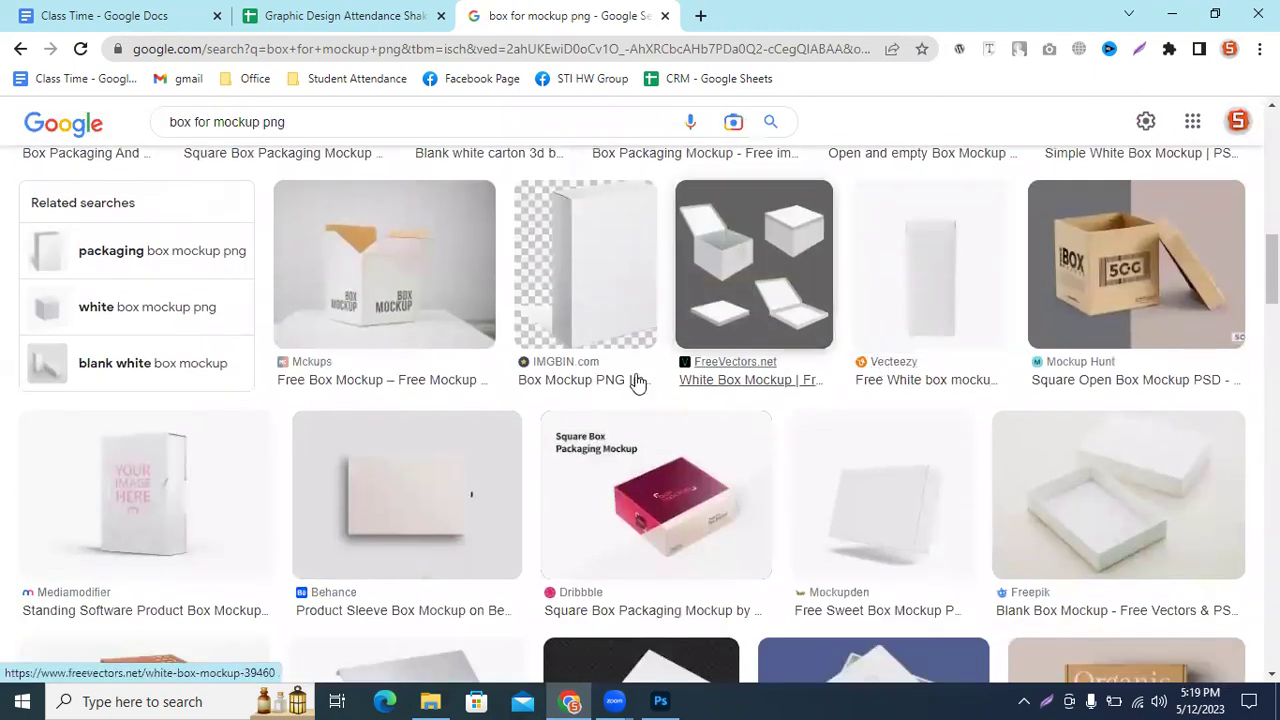
scroll(560, 392, "down", 1)
scroll(971, 423, "down", 2)
scroll(971, 423, "down", 1)
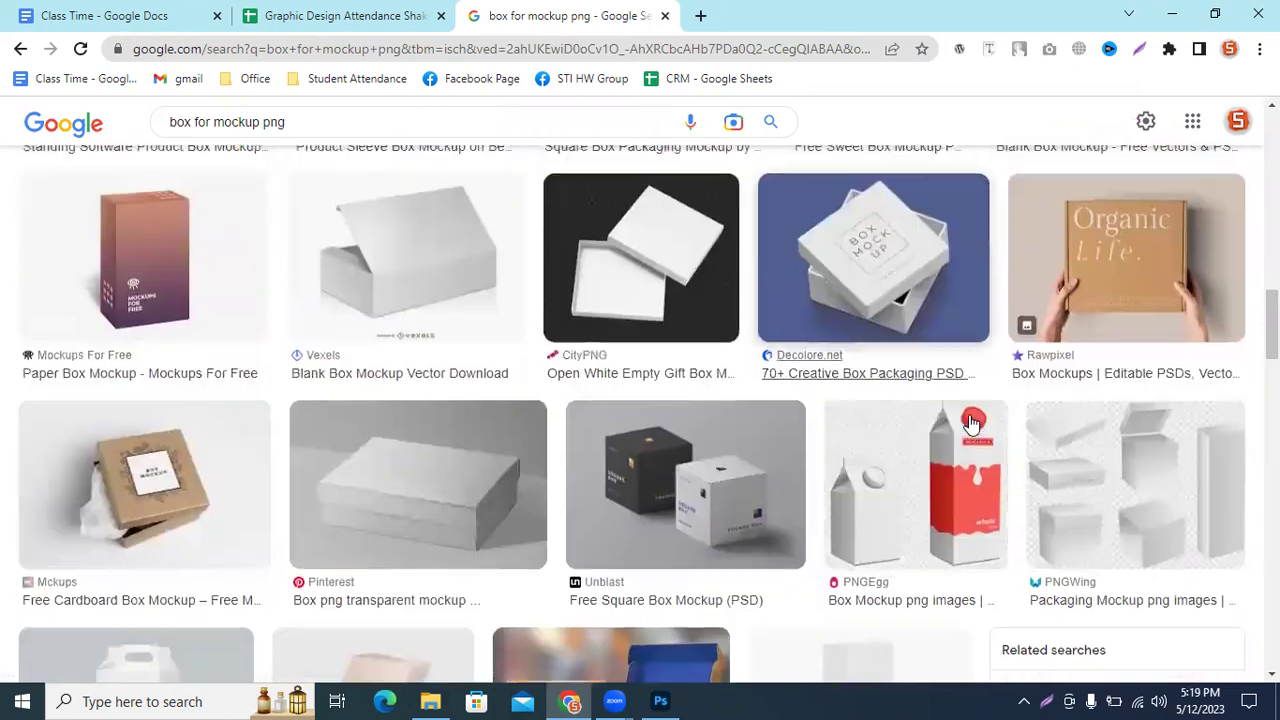
scroll(971, 423, "down", 1)
scroll(973, 424, "down", 2)
scroll(973, 424, "down", 1)
scroll(973, 424, "down", 2)
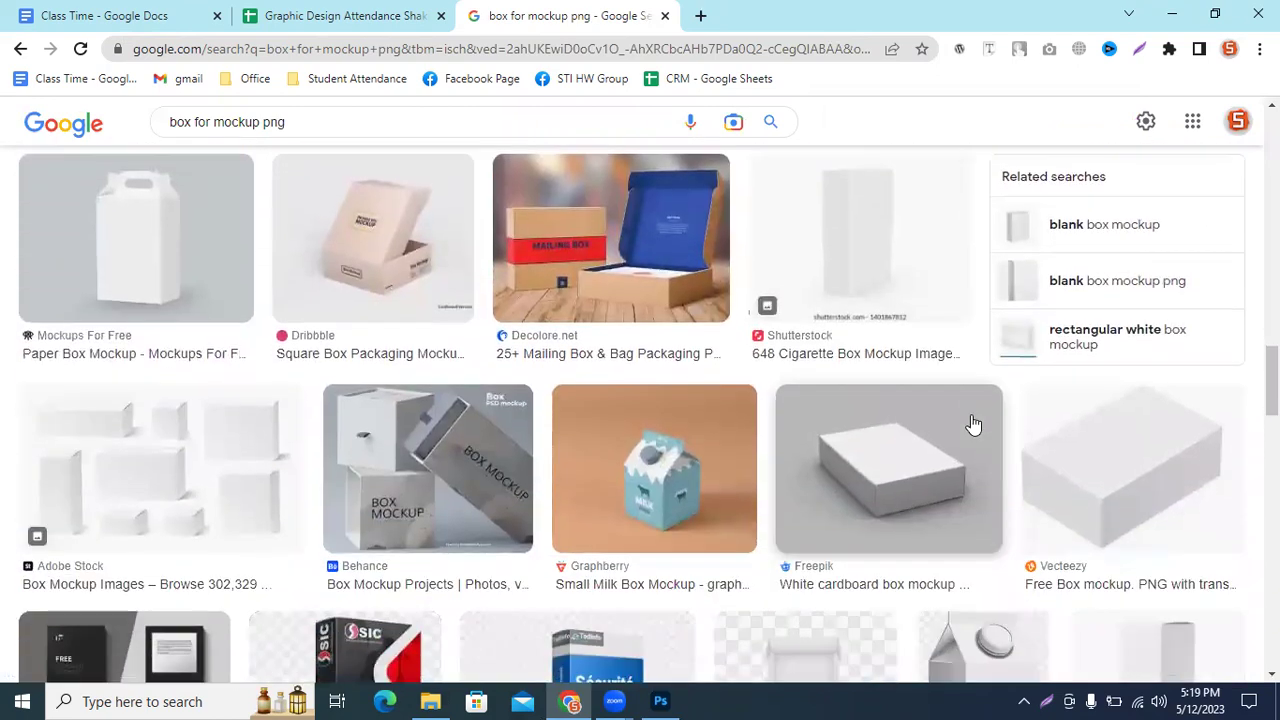
scroll(973, 424, "down", 1)
scroll(973, 424, "down", 2)
scroll(974, 424, "down", 2)
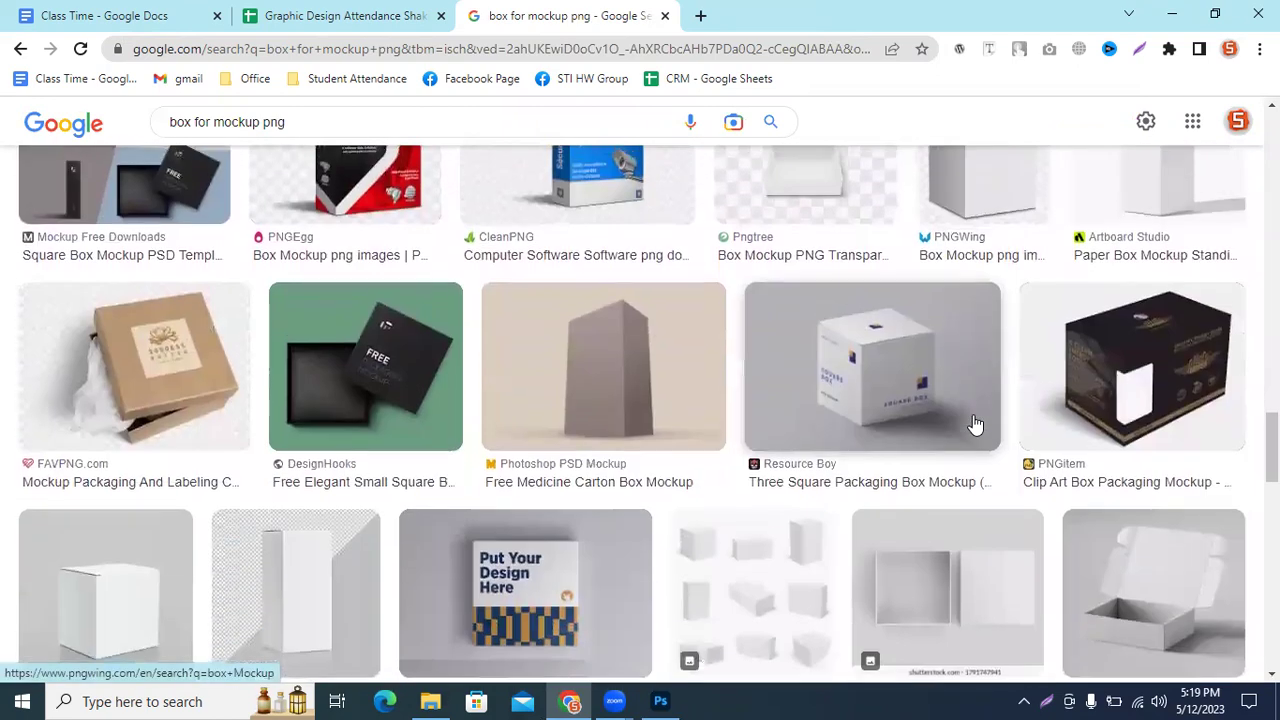
scroll(975, 424, "down", 2)
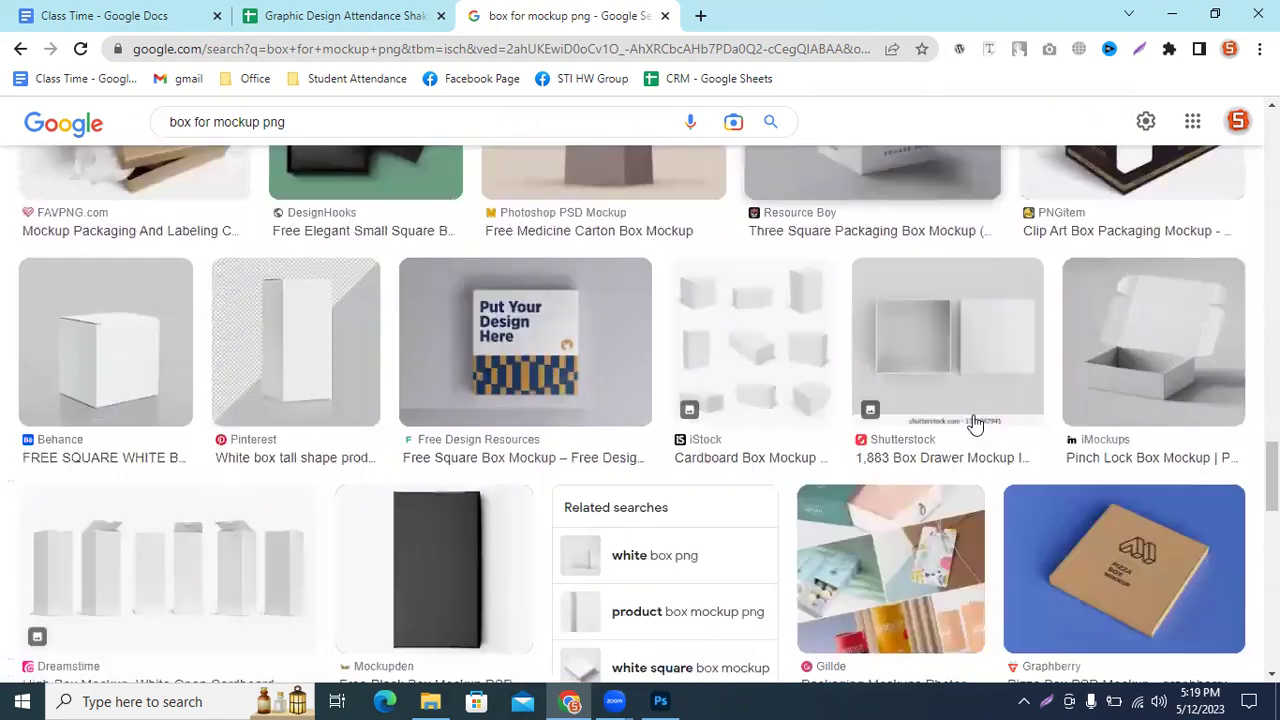
scroll(975, 424, "down", 2)
scroll(975, 424, "down", 2)
scroll(975, 424, "down", 3)
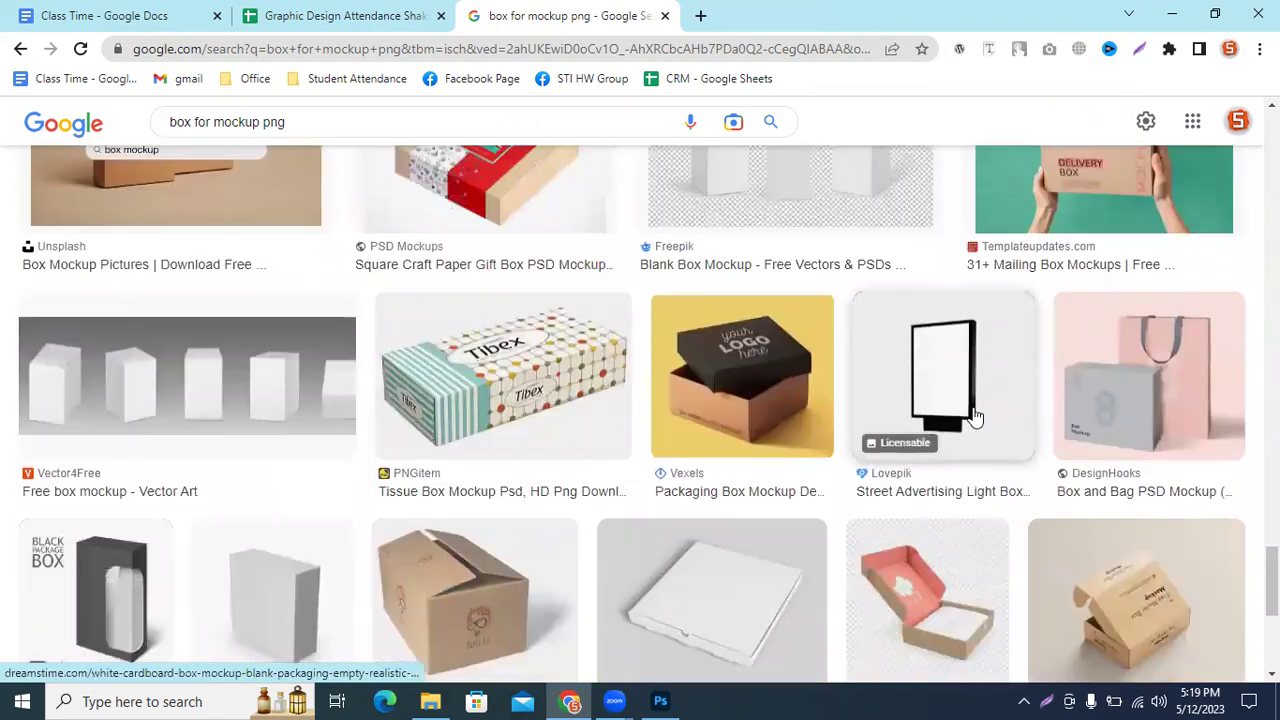
scroll(380, 323, "down", 4)
scroll(337, 291, "down", 1)
scroll(491, 343, "up", 2)
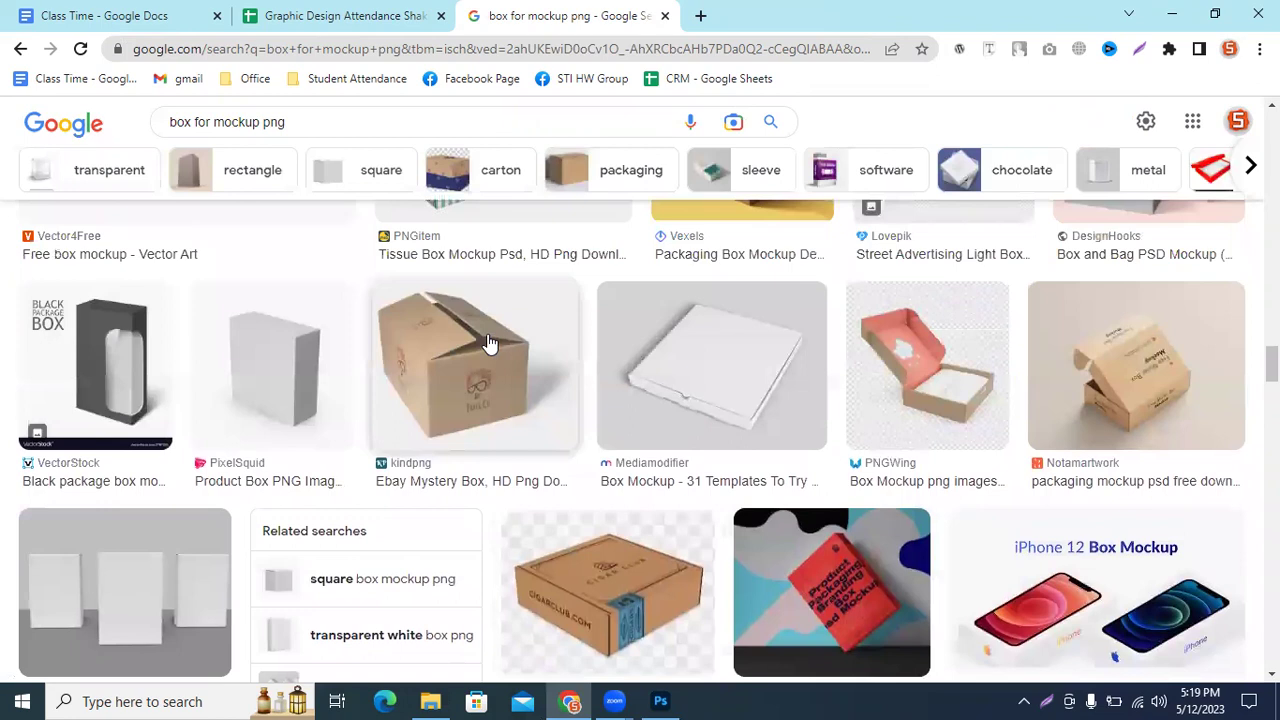
left_click(491, 343)
scroll(953, 408, "down", 2)
scroll(960, 430, "down", 1)
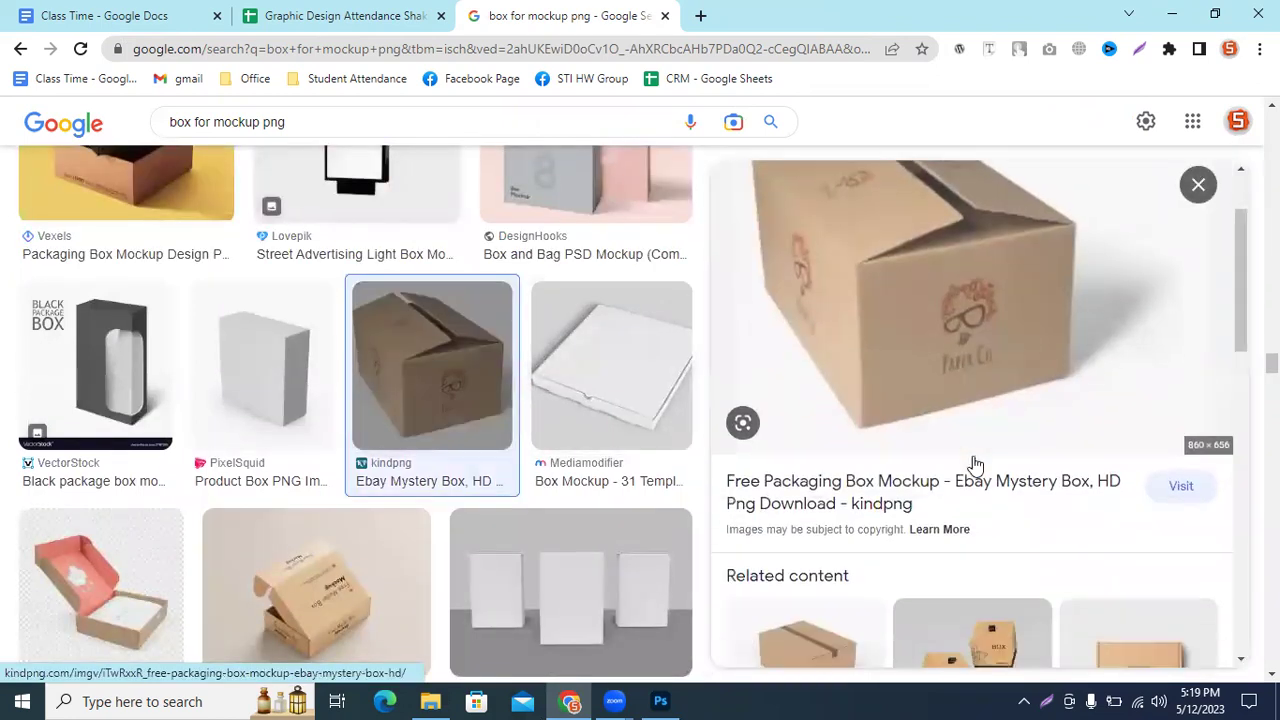
scroll(971, 440, "down", 4)
scroll(985, 440, "down", 3)
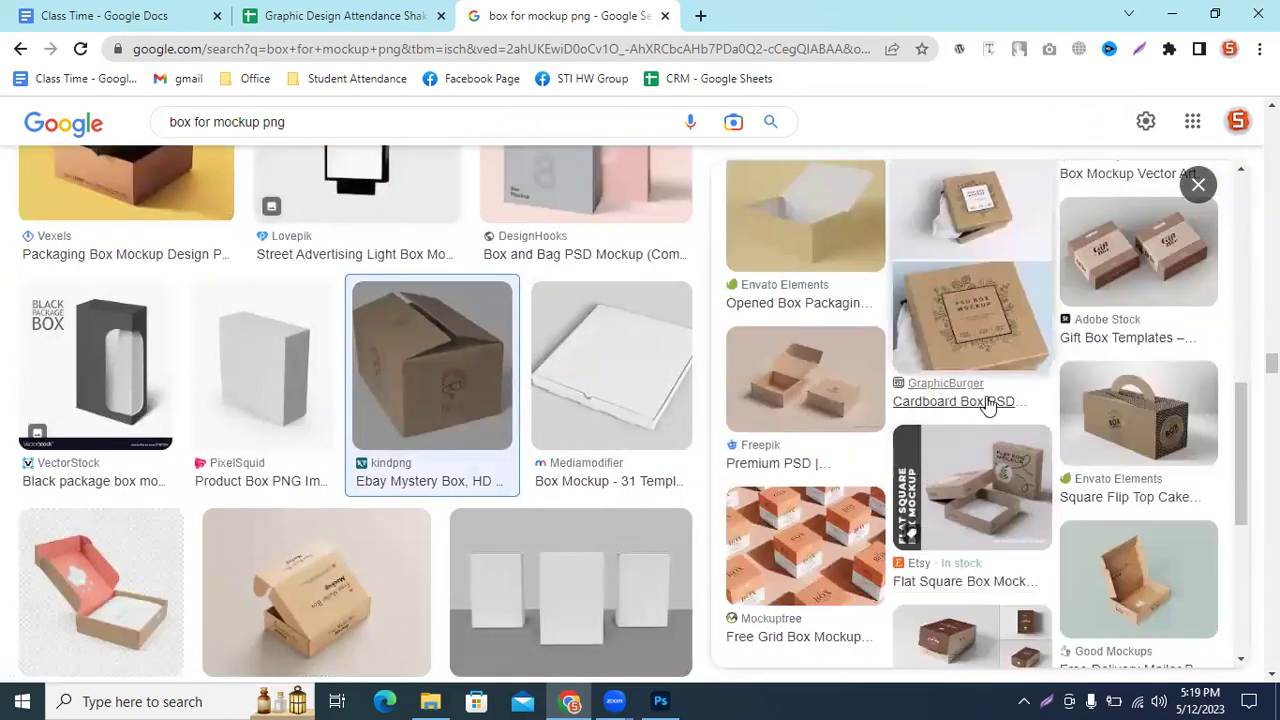
scroll(1000, 500, "down", 4)
scroll(414, 566, "down", 3)
scroll(414, 563, "down", 3)
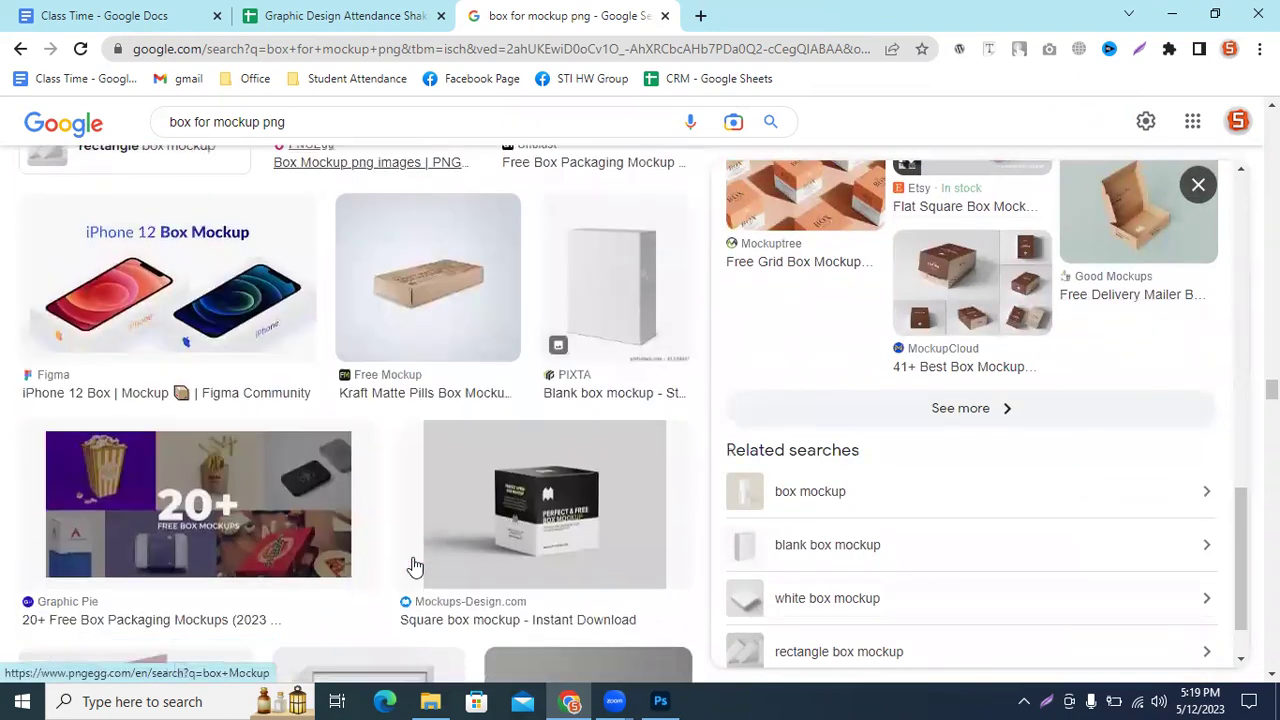
scroll(424, 565, "down", 3)
scroll(424, 565, "up", 3)
scroll(500, 522, "down", 4)
scroll(503, 523, "down", 4)
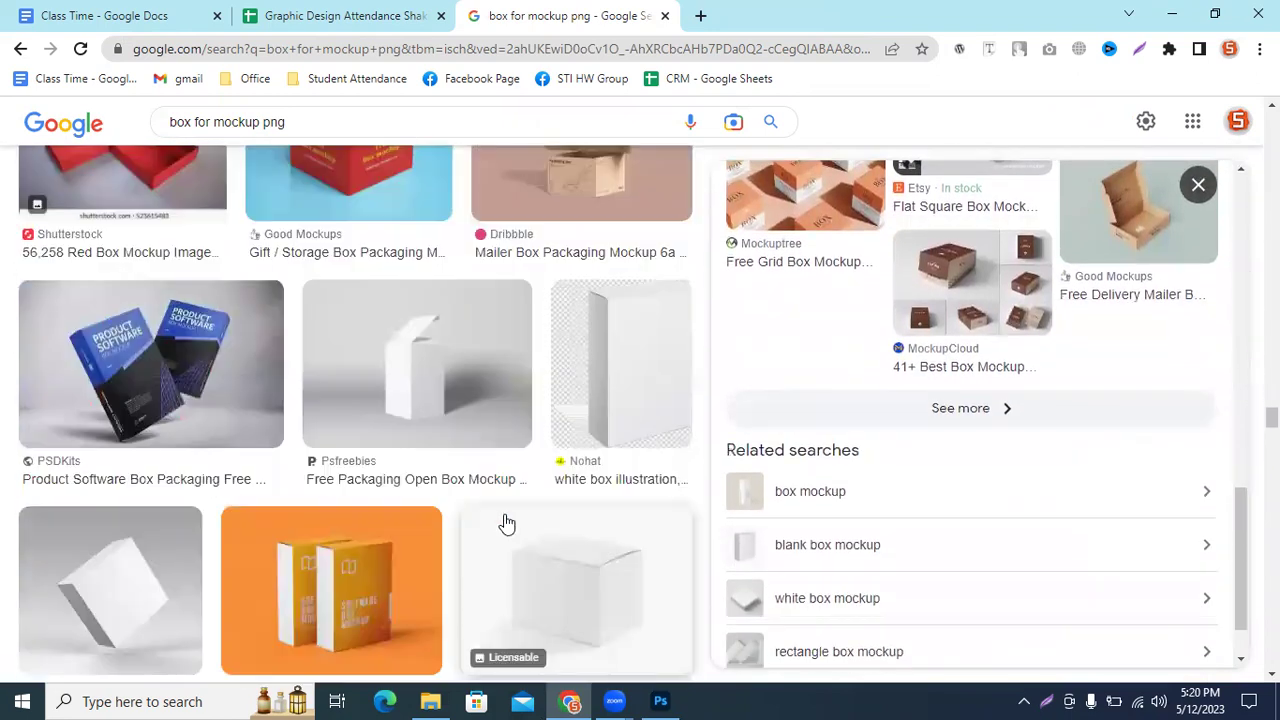
scroll(238, 347, "up", 4)
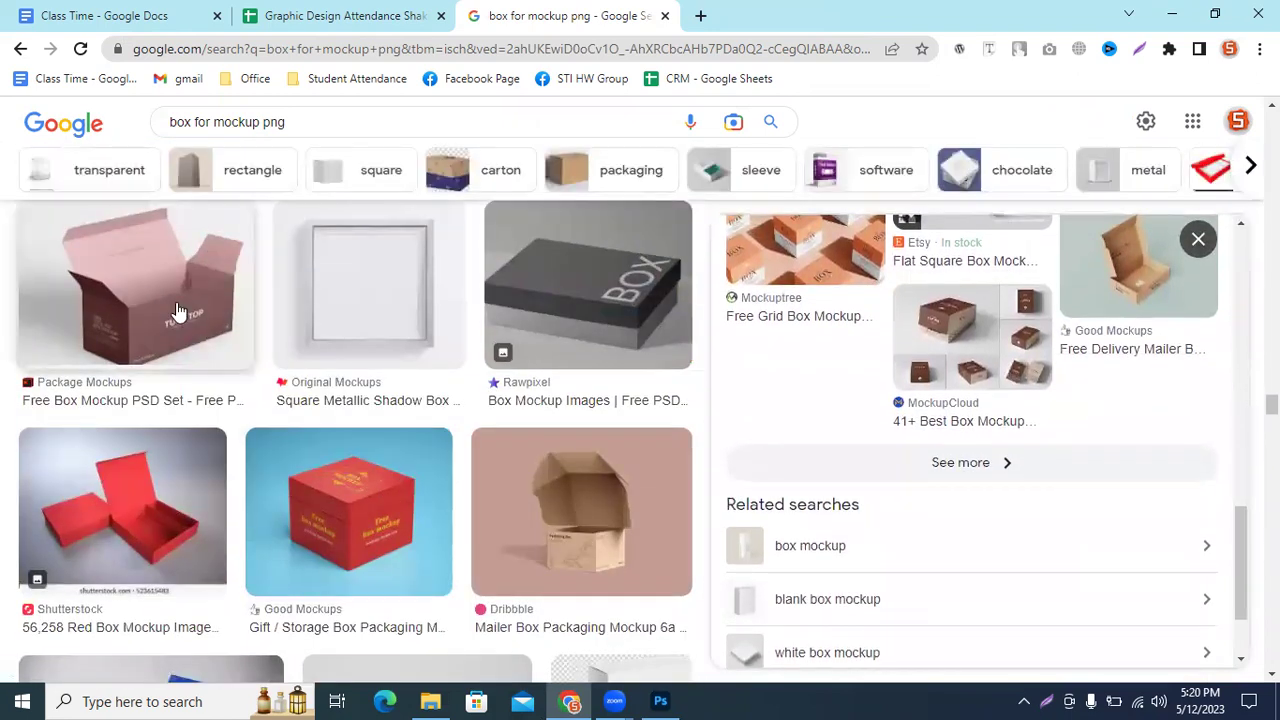
left_click(178, 313)
Step: Preview the Vector4Free cardboard, GoGraph open box and Daily Mockup packaging box mockups
scroll(1000, 540, "down", 3)
scroll(958, 516, "down", 3)
scroll(958, 516, "down", 3)
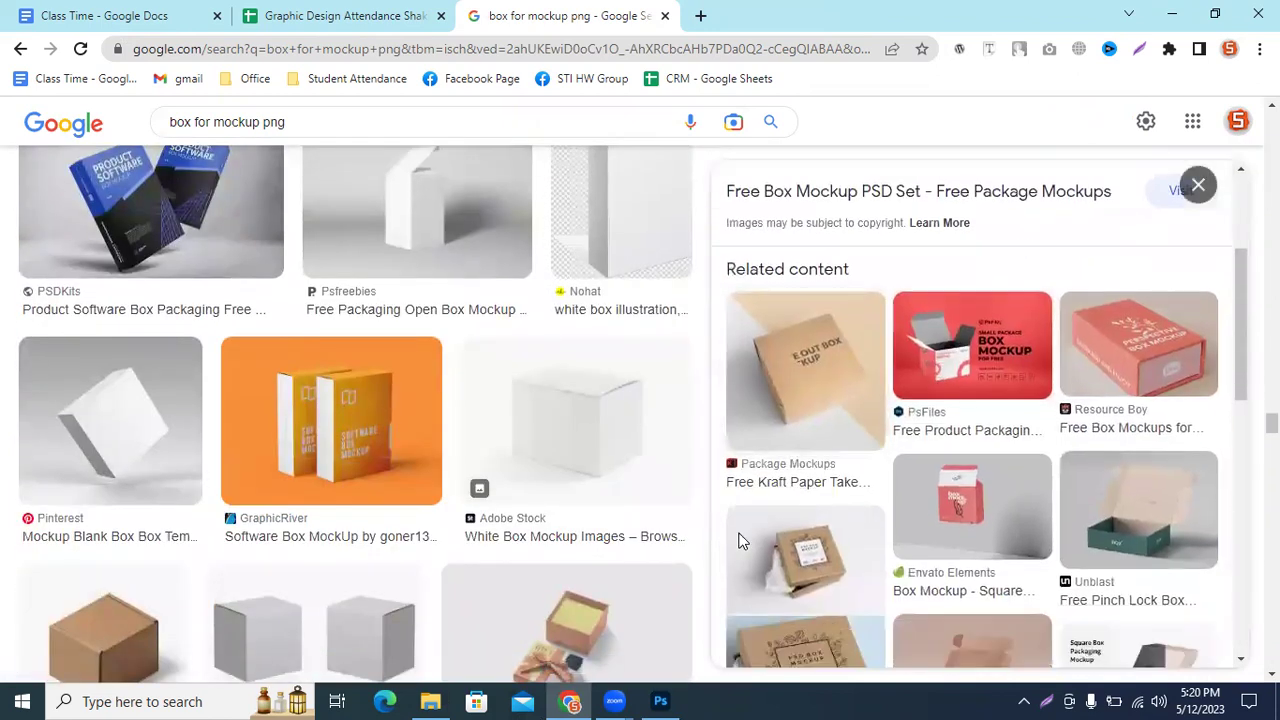
scroll(1000, 520, "down", 3)
scroll(1000, 520, "down", 3)
scroll(900, 515, "down", 2)
scroll(427, 508, "down", 3)
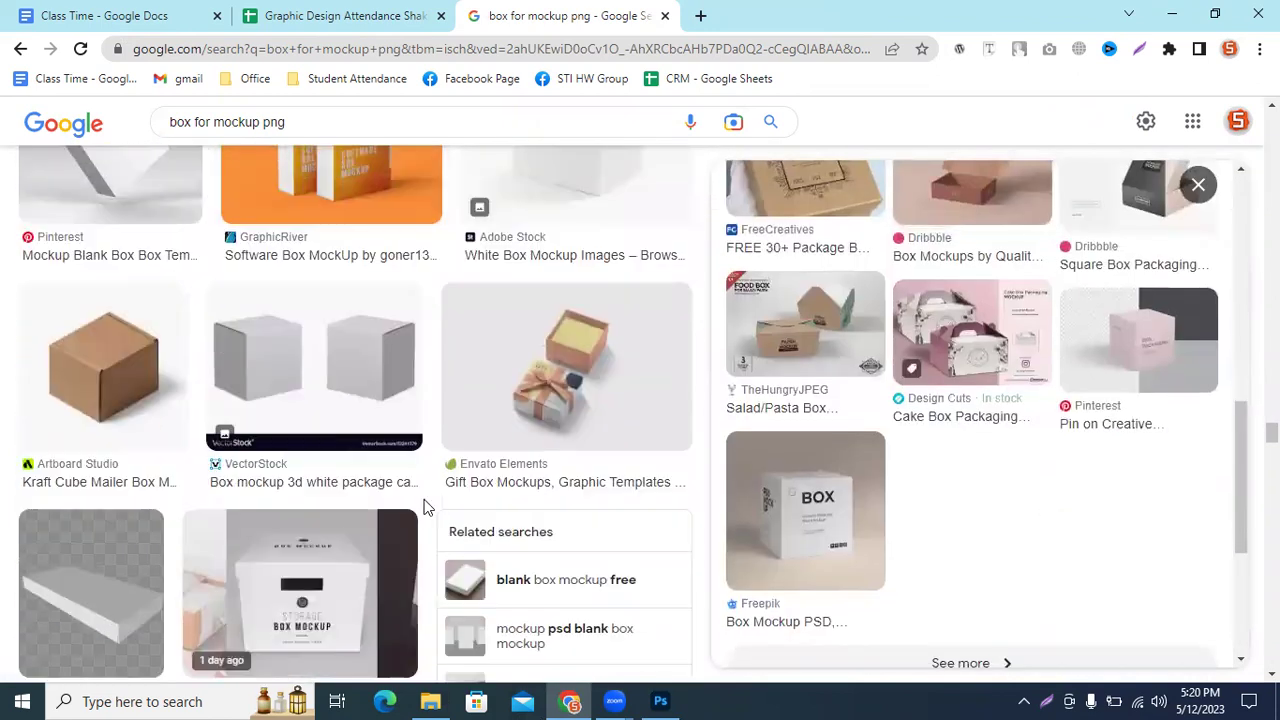
scroll(427, 508, "down", 3)
scroll(427, 508, "down", 2)
scroll(427, 508, "down", 1)
scroll(427, 508, "down", 3)
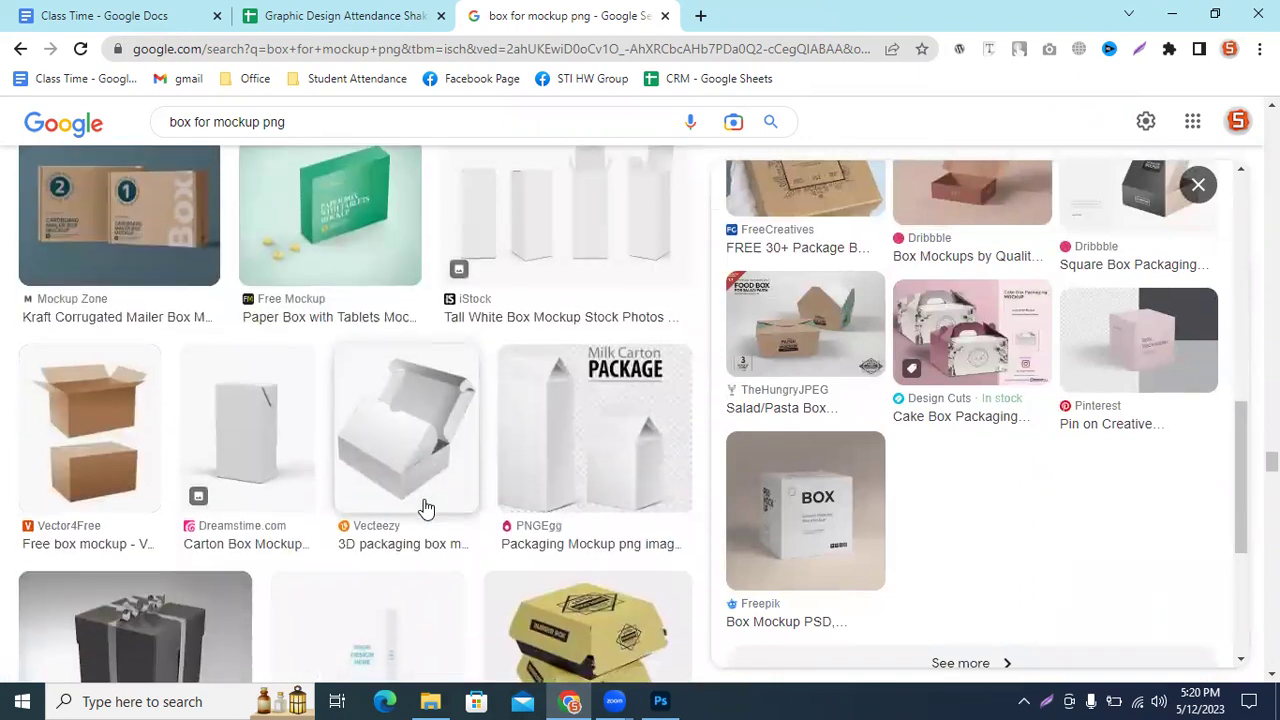
scroll(427, 508, "down", 3)
scroll(427, 508, "up", 4)
left_click(42, 410)
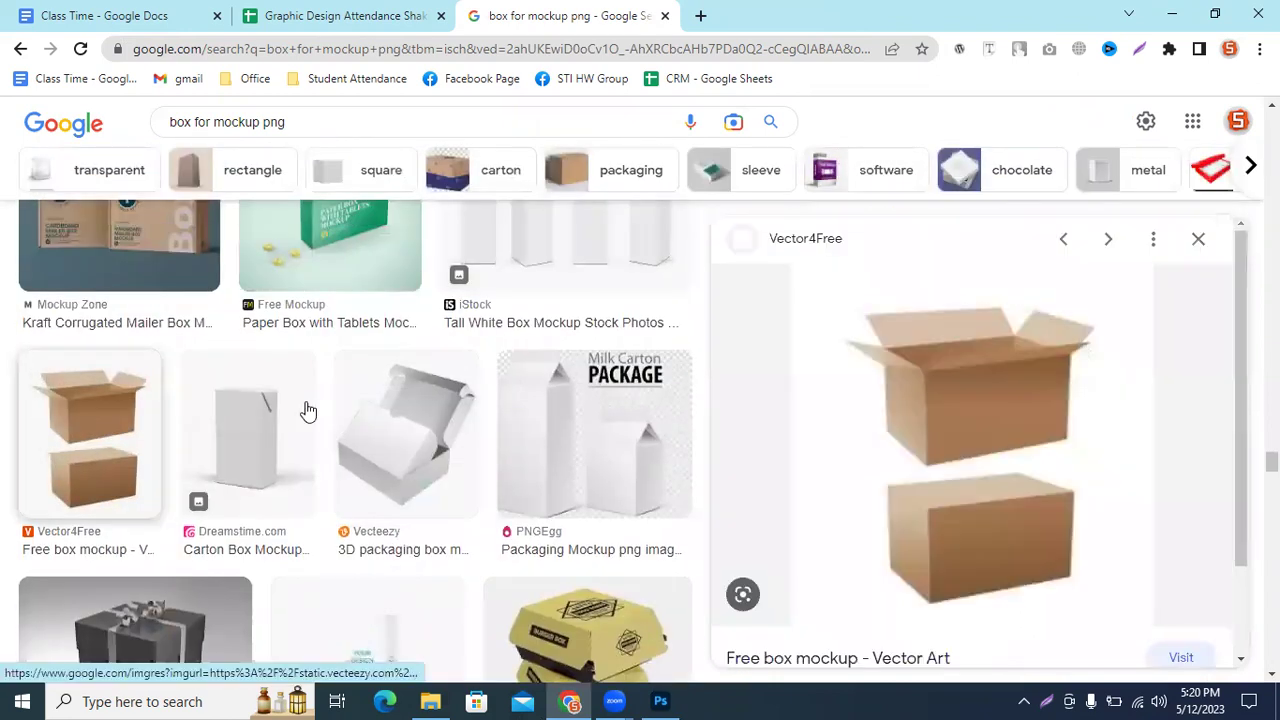
scroll(1000, 423, "down", 1)
scroll(1004, 423, "down", 5)
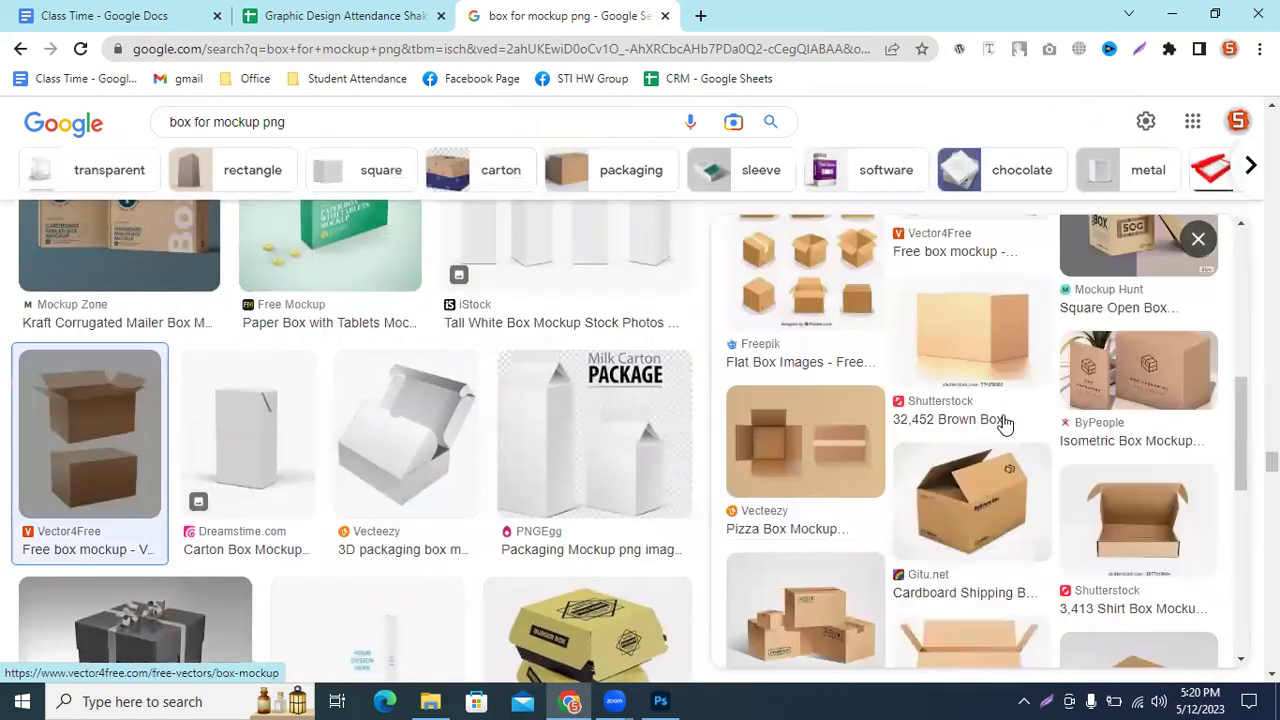
scroll(1004, 423, "down", 2)
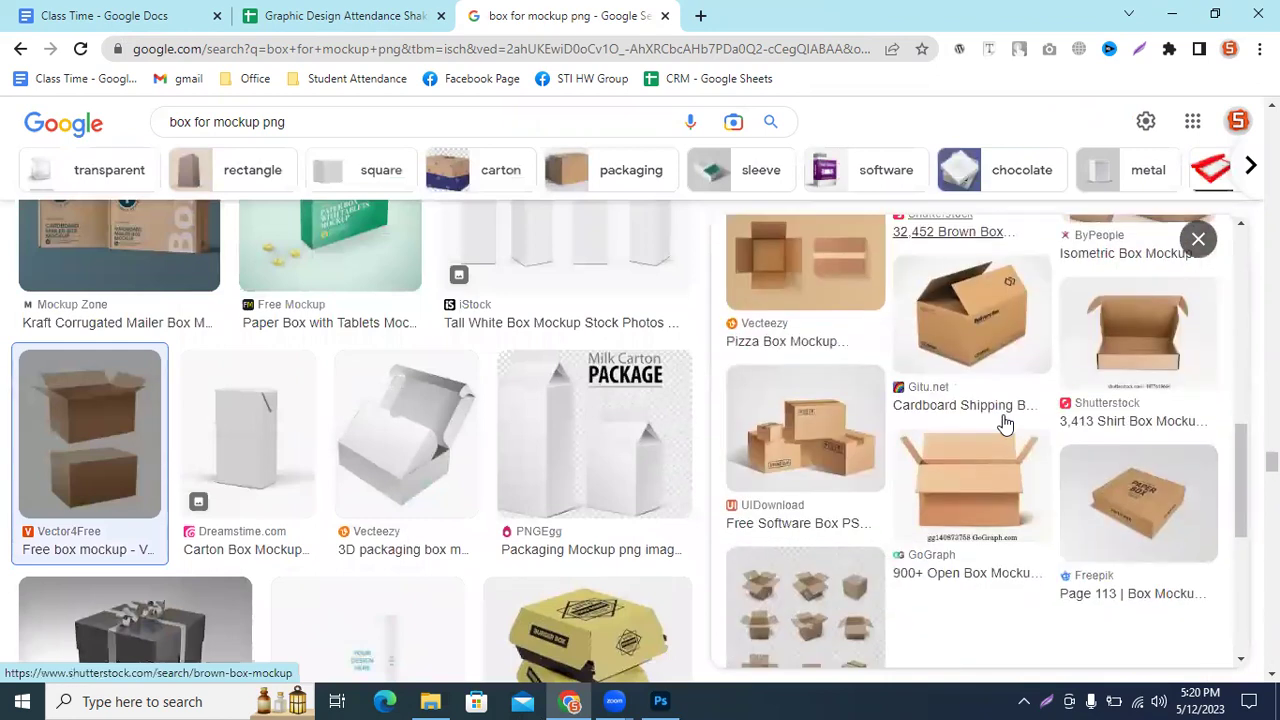
scroll(1004, 423, "down", 2)
scroll(1004, 423, "down", 2)
scroll(1004, 423, "up", 3)
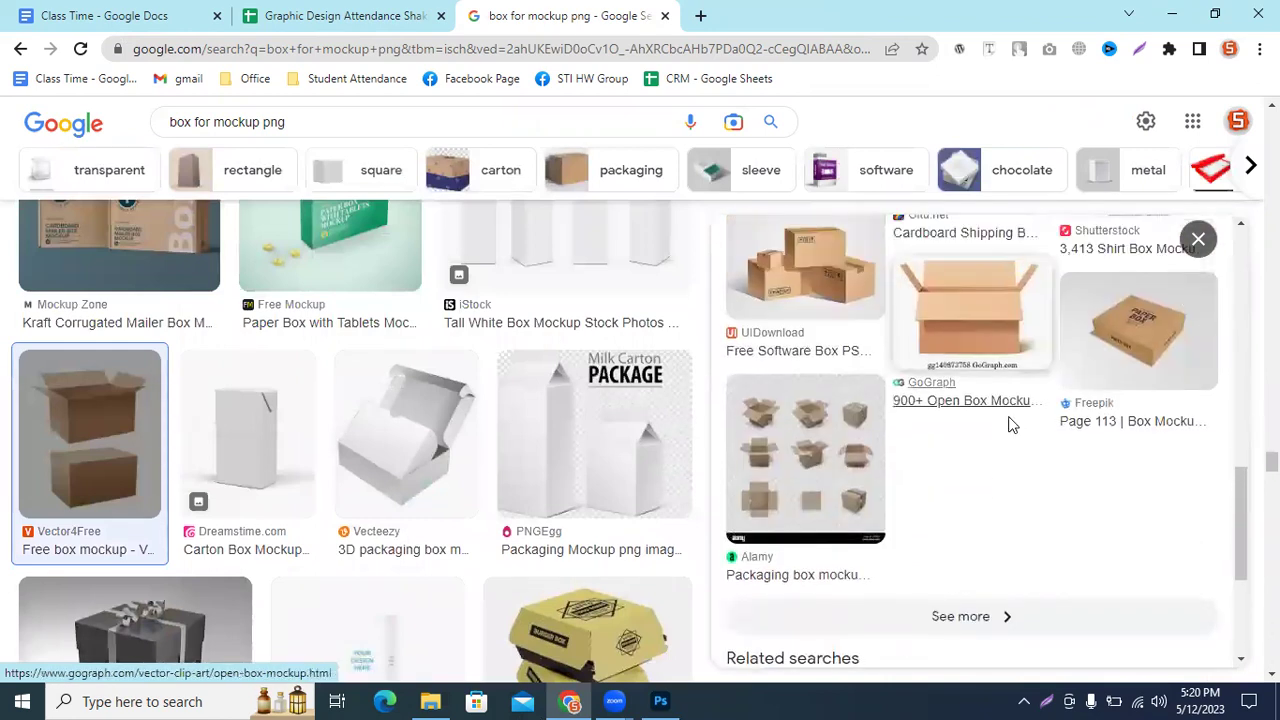
left_click(973, 316)
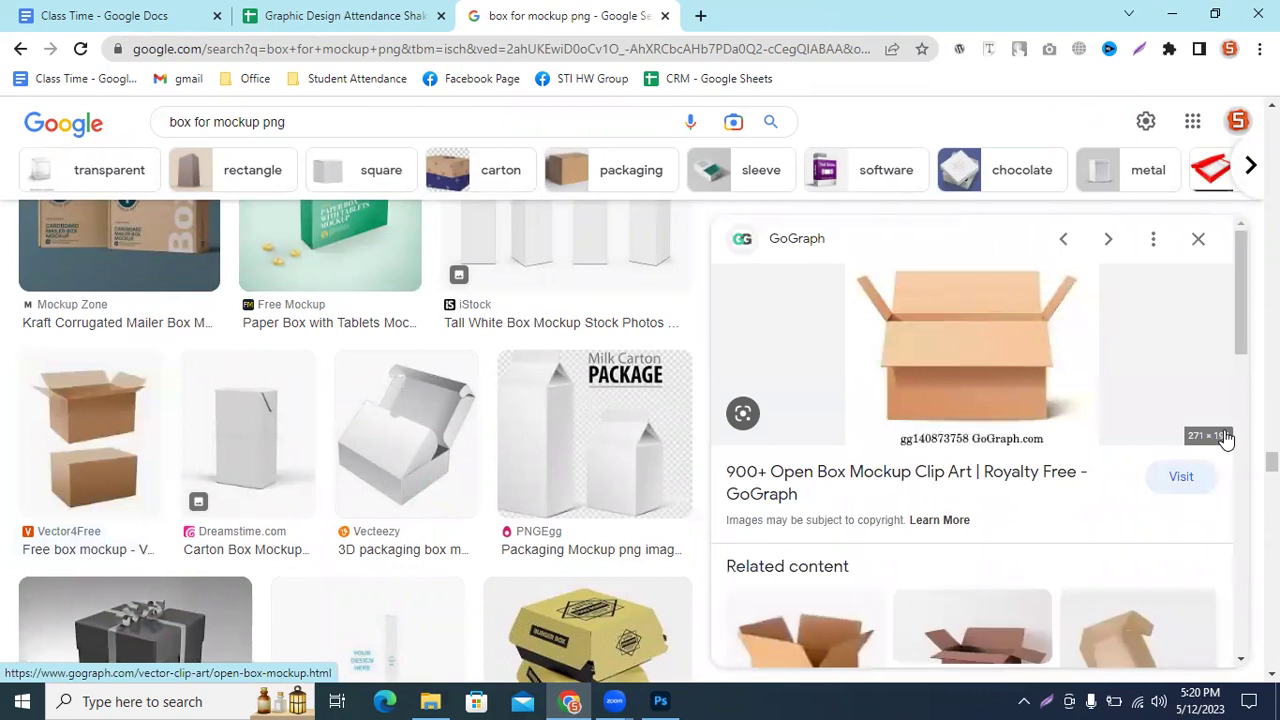
scroll(1017, 494, "down", 3)
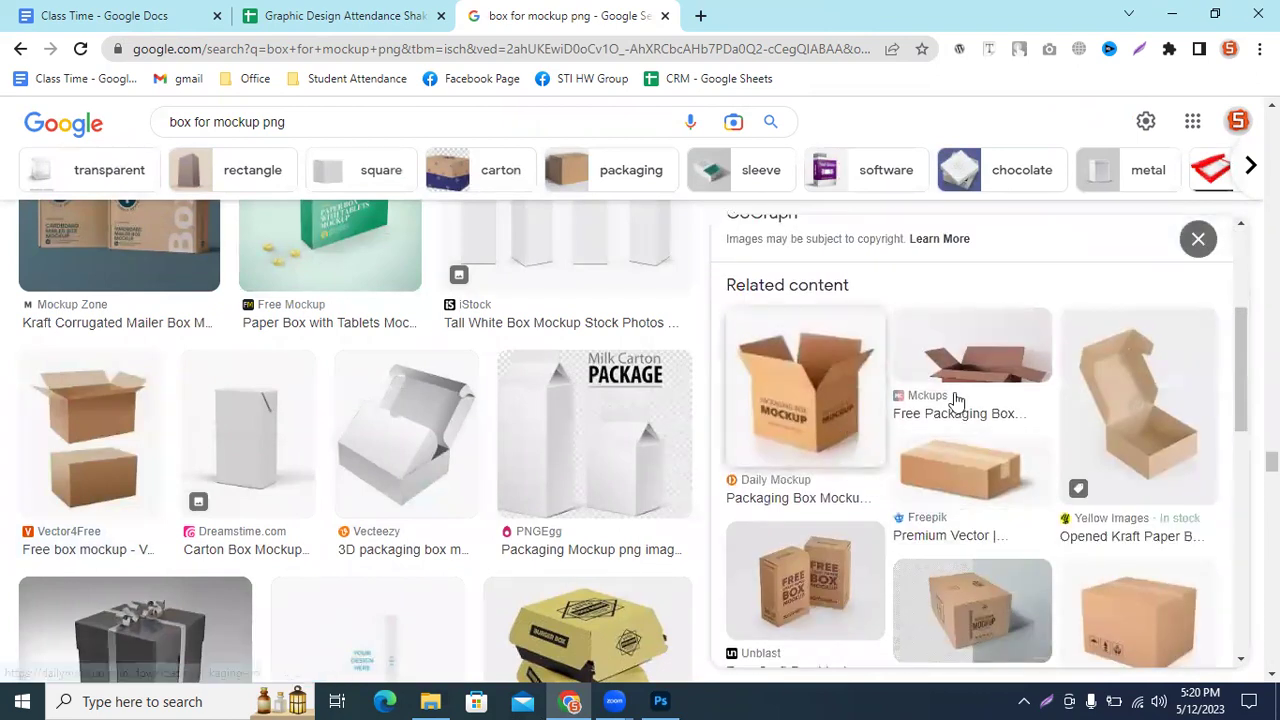
scroll(957, 400, "down", 3)
scroll(866, 457, "down", 1)
scroll(820, 534, "up", 3)
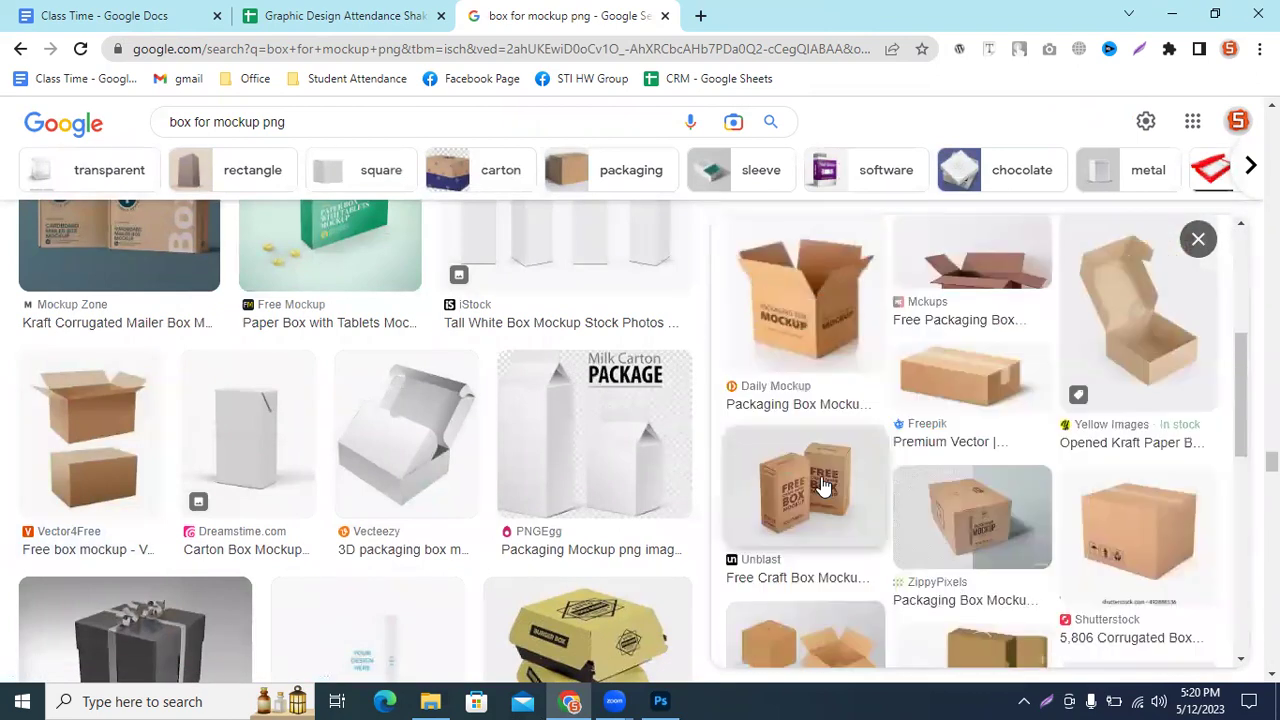
scroll(821, 505, "down", 2)
scroll(826, 352, "up", 2)
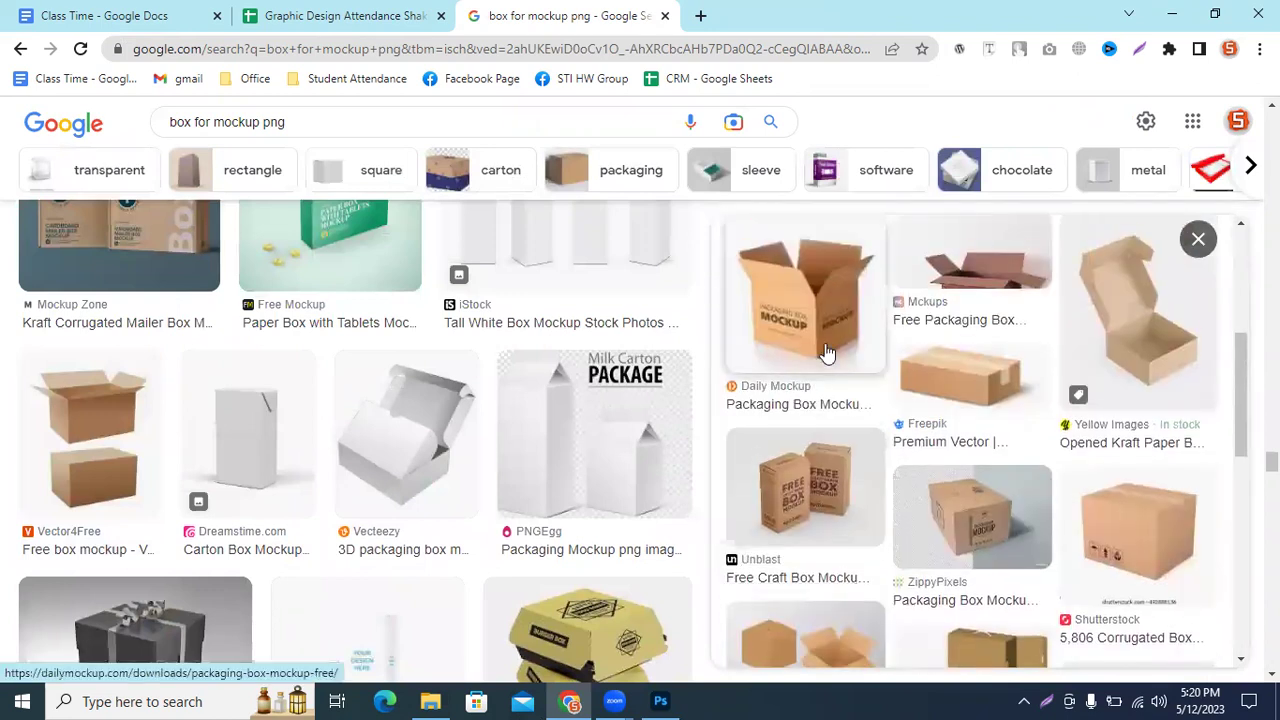
left_click(835, 338)
Step: Preview the Resource Boy Vertical Open Gift Box mockup
scroll(1066, 463, "down", 3)
scroll(929, 551, "down", 2)
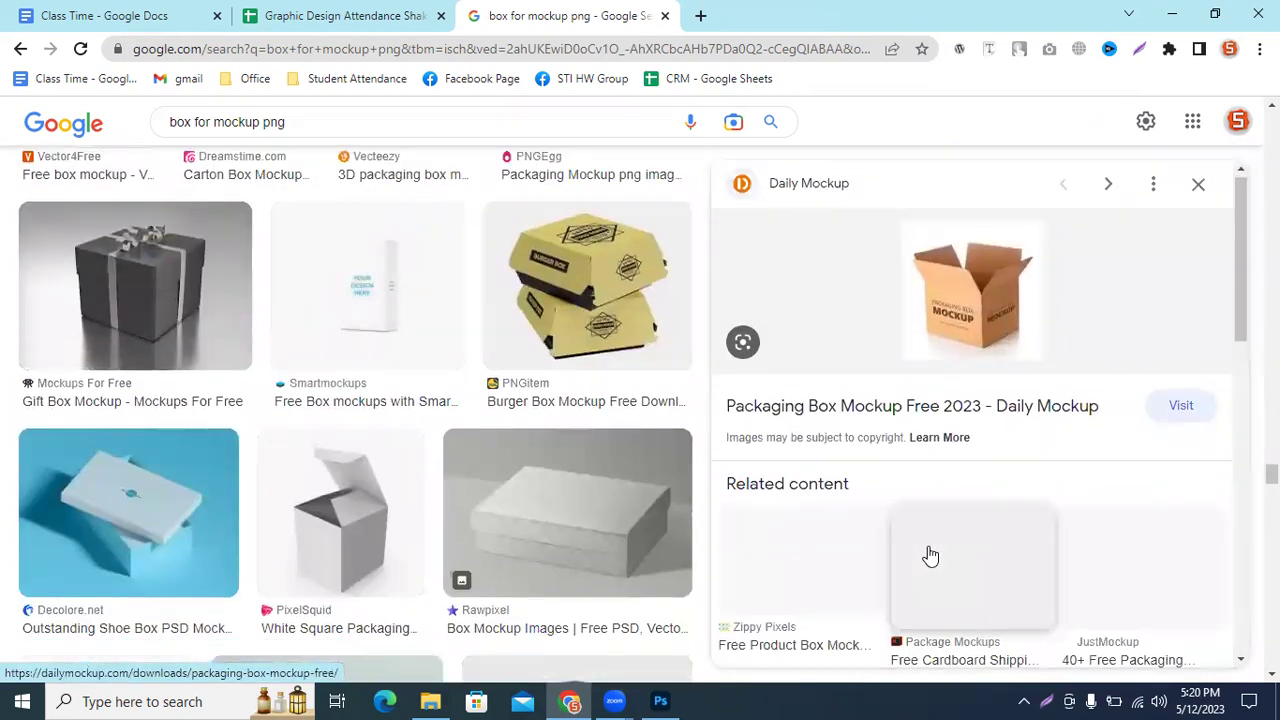
scroll(932, 550, "down", 1)
scroll(957, 474, "down", 3)
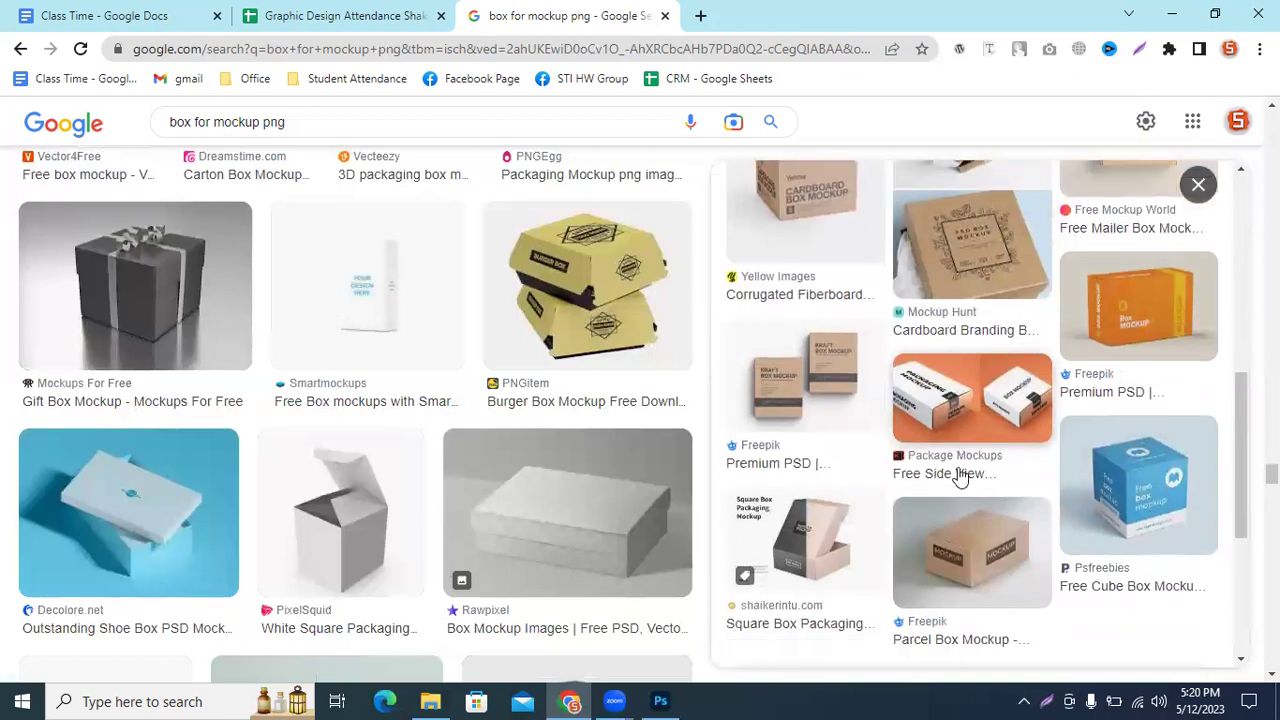
scroll(909, 557, "down", 2)
scroll(922, 555, "up", 7)
scroll(950, 520, "up", 2)
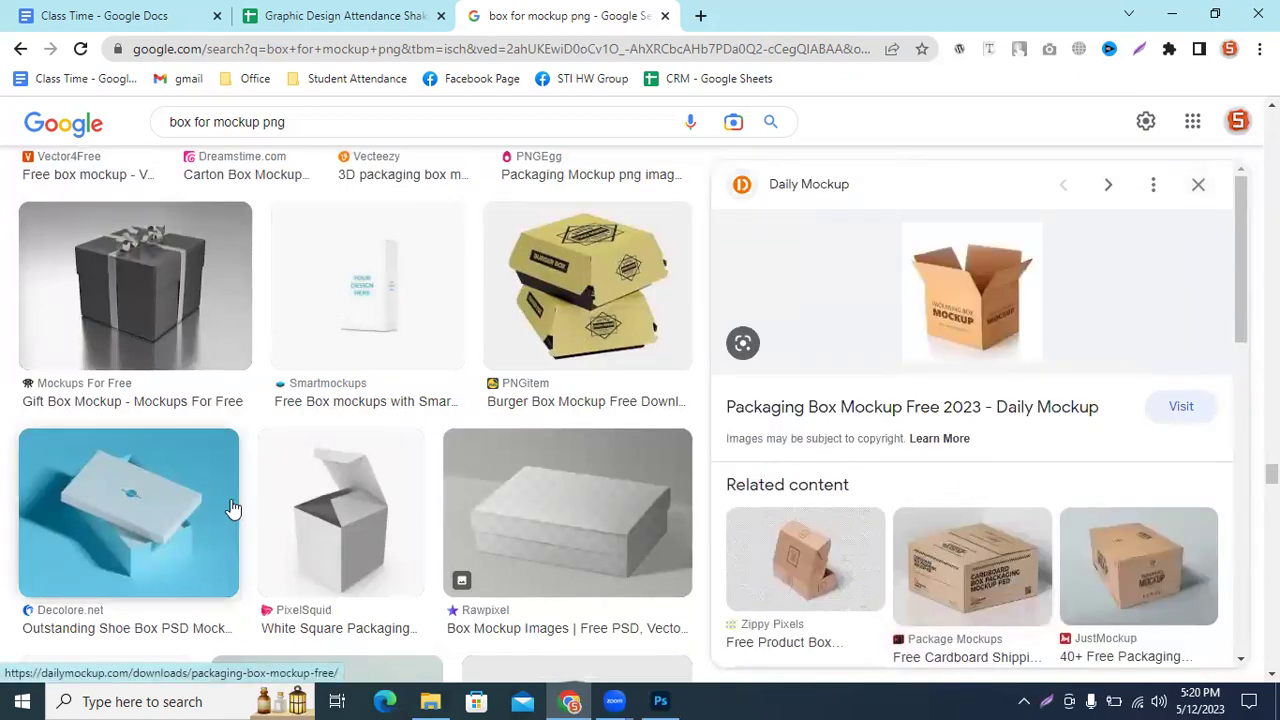
scroll(323, 531, "down", 3)
scroll(281, 420, "down", 3)
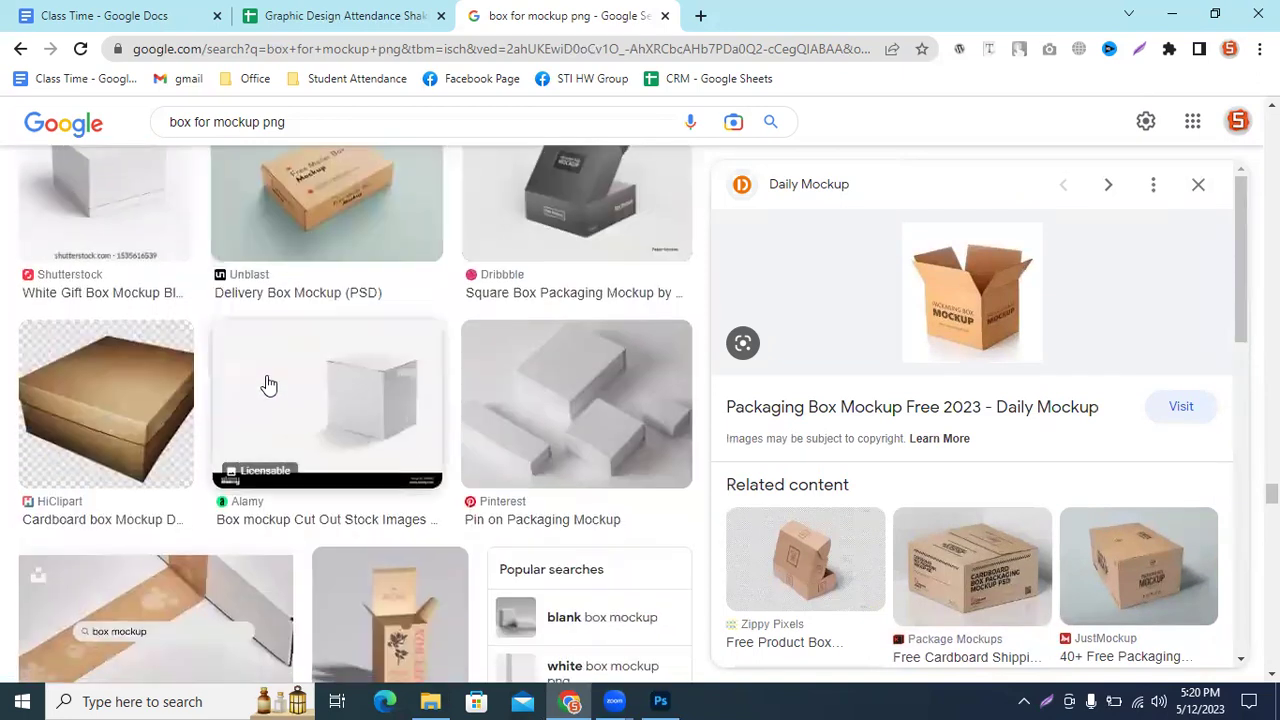
scroll(266, 383, "down", 3)
scroll(363, 466, "down", 1)
left_click(390, 272)
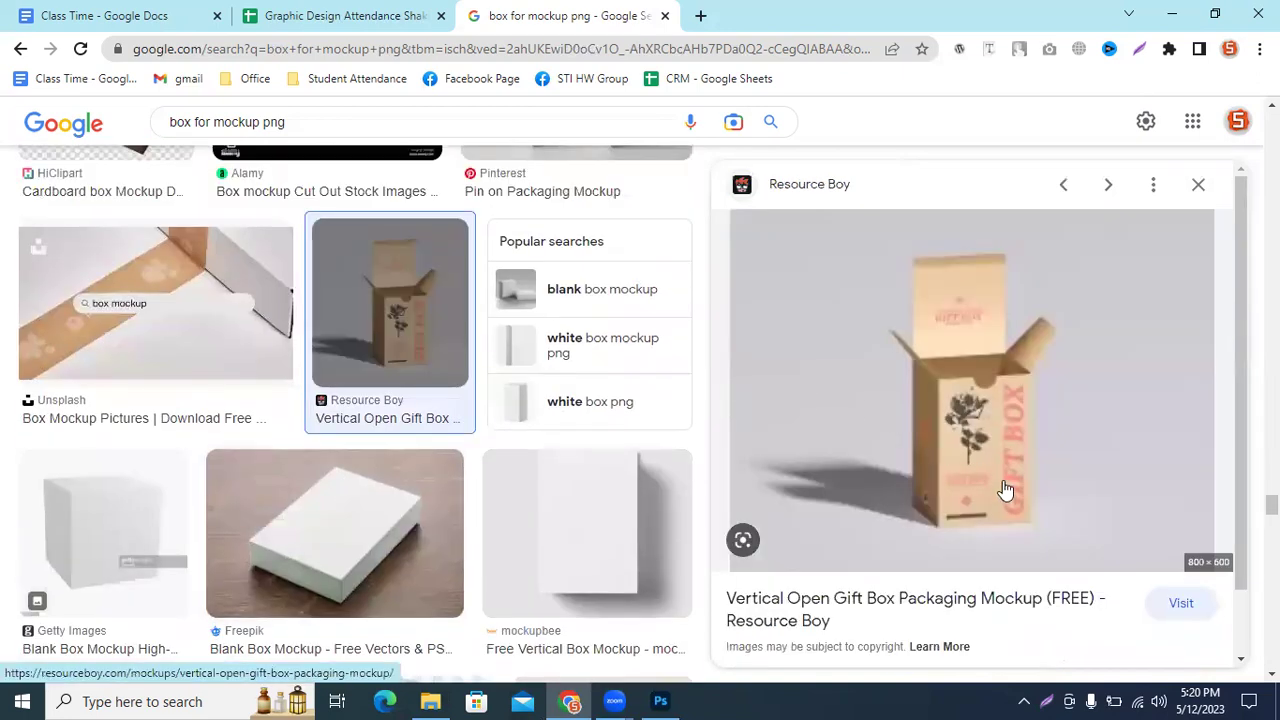
scroll(1000, 480, "down", 4)
scroll(1000, 480, "down", 3)
scroll(1000, 485, "up", 3)
scroll(1002, 486, "down", 4)
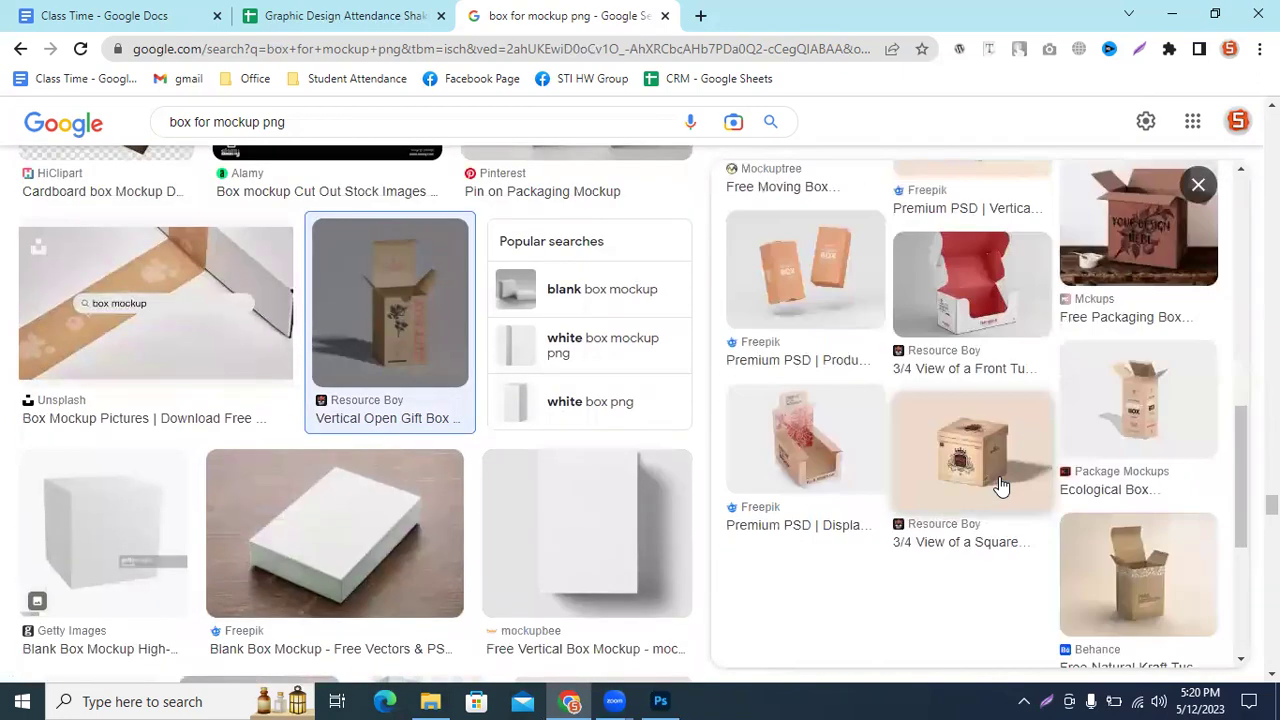
scroll(1001, 486, "down", 2)
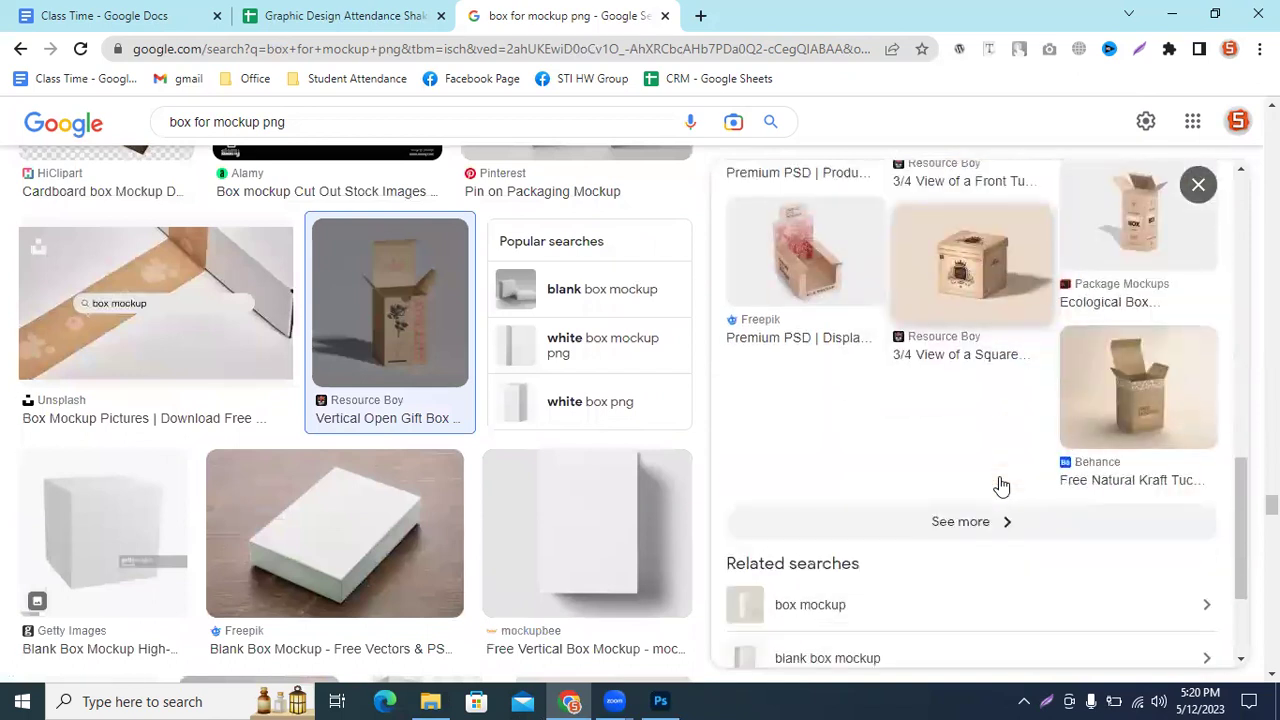
left_click(206, 135)
type("mailer")
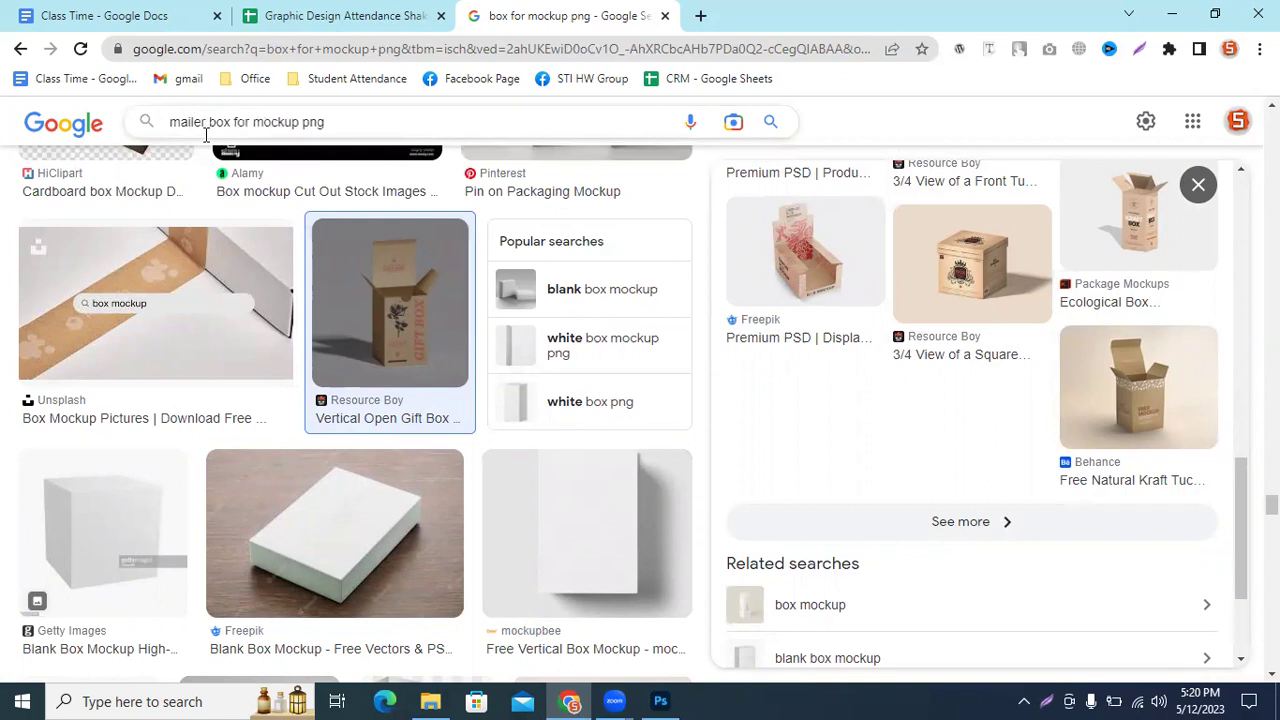
key("Return")
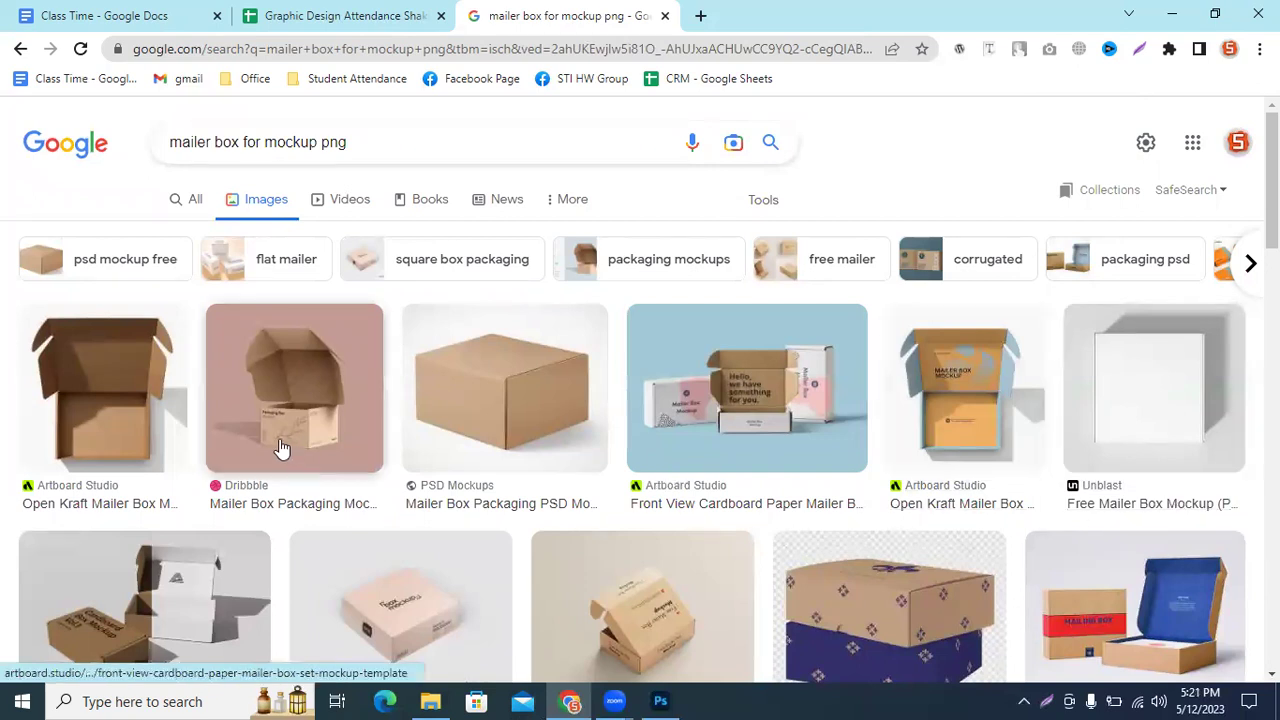
scroll(446, 508, "down", 2)
scroll(457, 525, "down", 3)
scroll(457, 527, "down", 1)
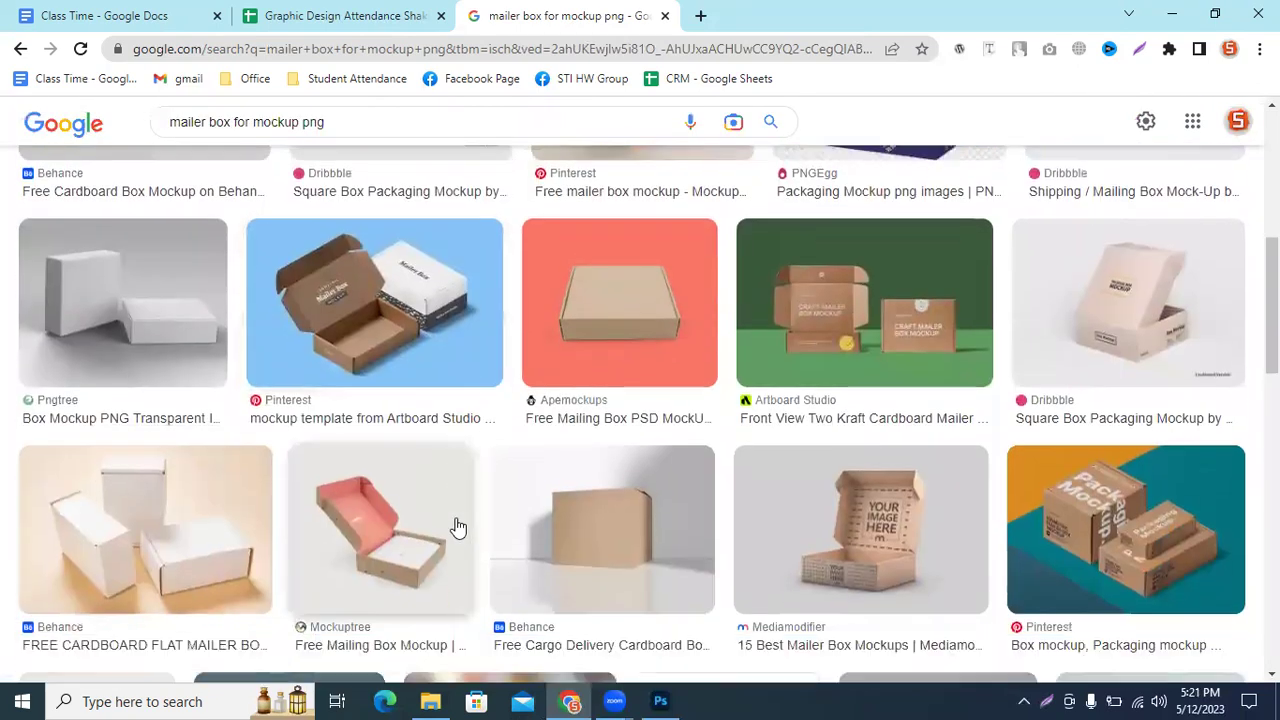
scroll(470, 470, "down", 2)
scroll(500, 490, "down", 1)
scroll(515, 486, "down", 1)
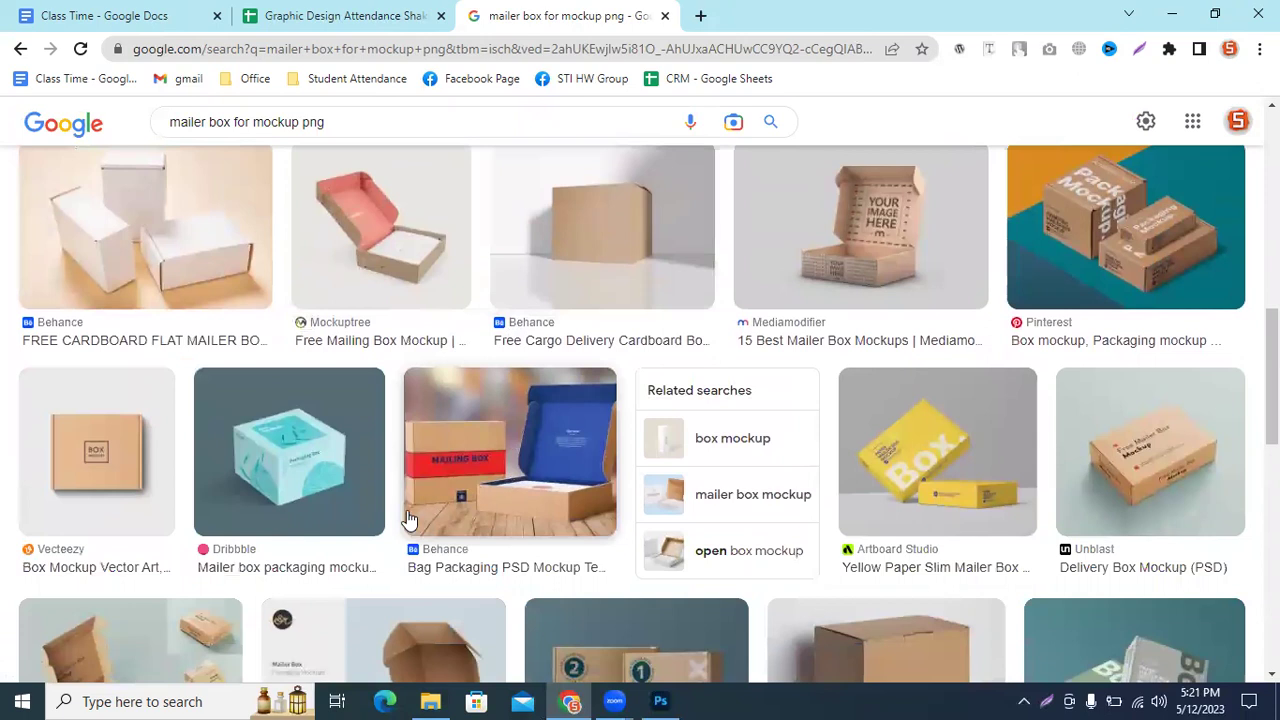
scroll(705, 380, "down", 2)
scroll(704, 384, "down", 1)
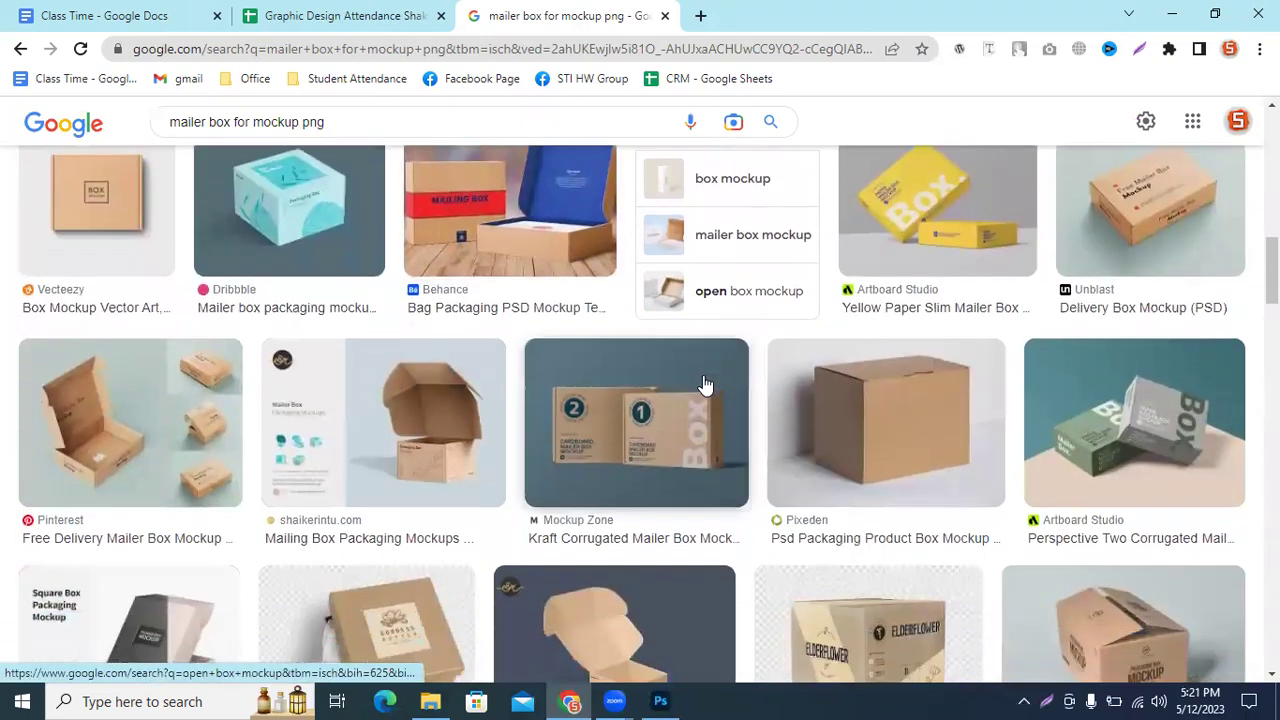
scroll(705, 384, "down", 2)
scroll(705, 384, "down", 2)
scroll(706, 384, "down", 1)
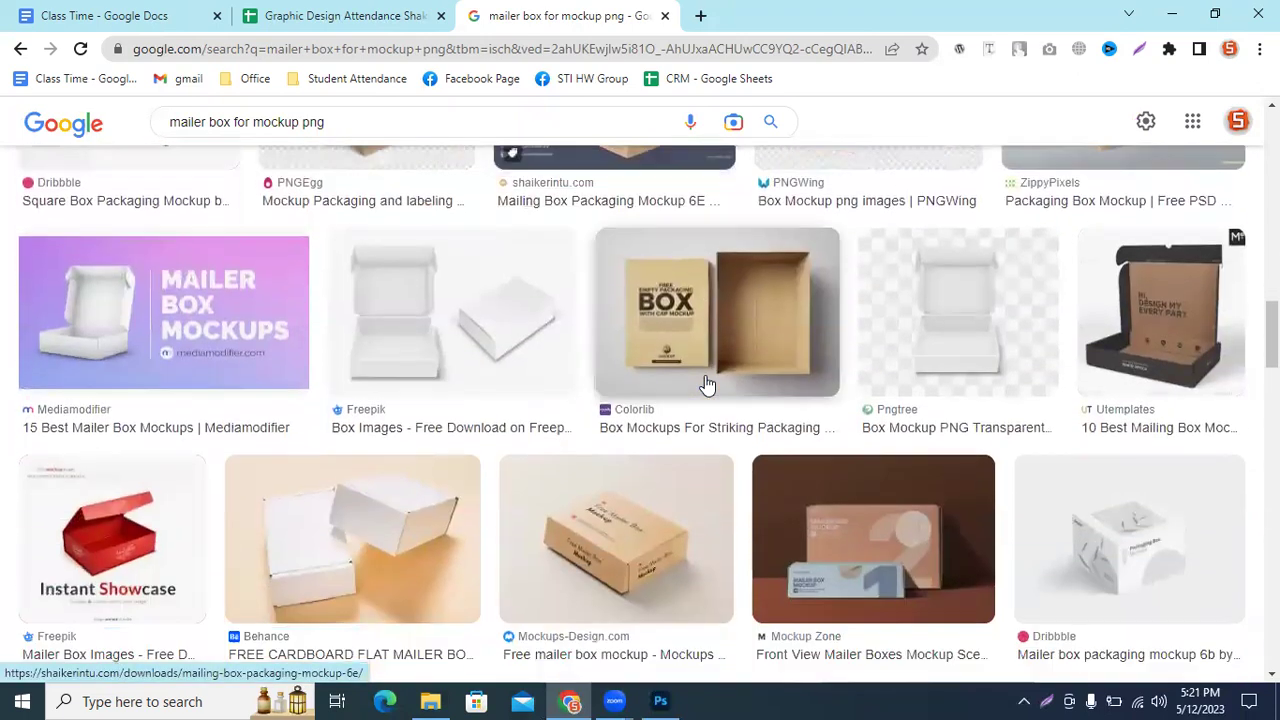
scroll(705, 384, "down", 1)
scroll(705, 384, "down", 1)
scroll(250, 455, "down", 2)
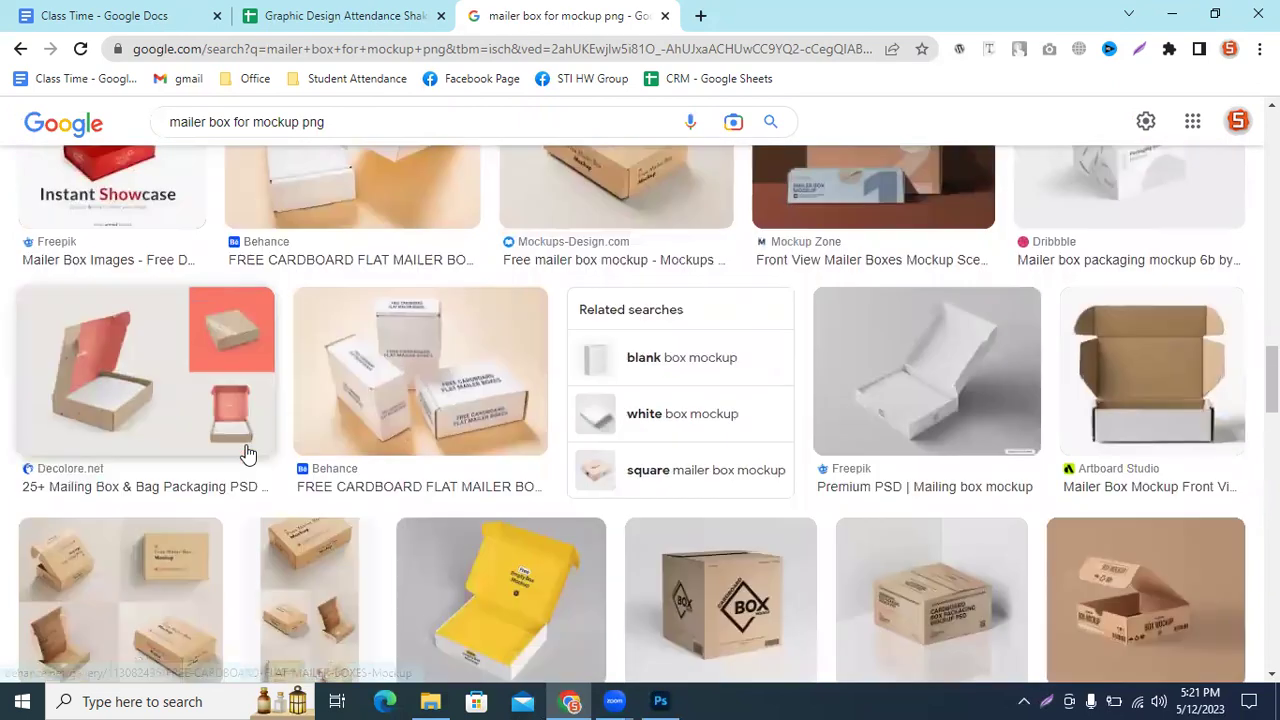
scroll(248, 453, "down", 2)
scroll(790, 414, "down", 2)
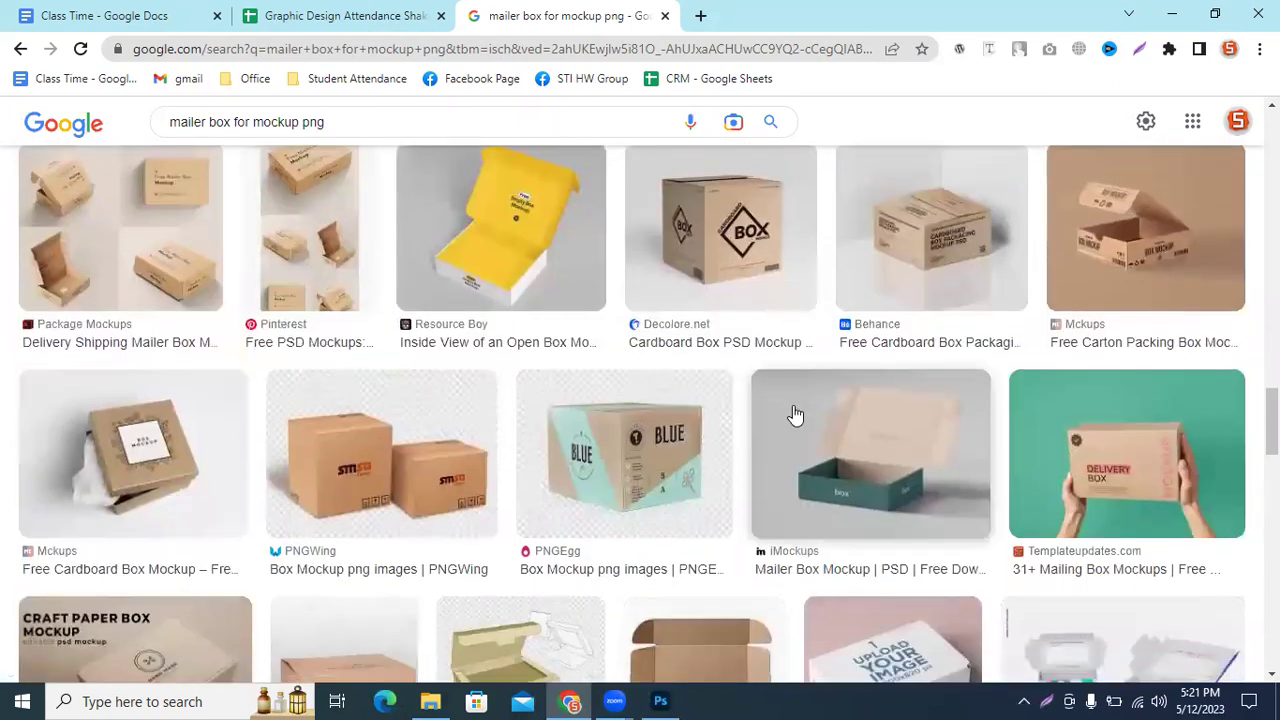
scroll(793, 414, "down", 3)
scroll(793, 414, "down", 2)
scroll(793, 414, "down", 3)
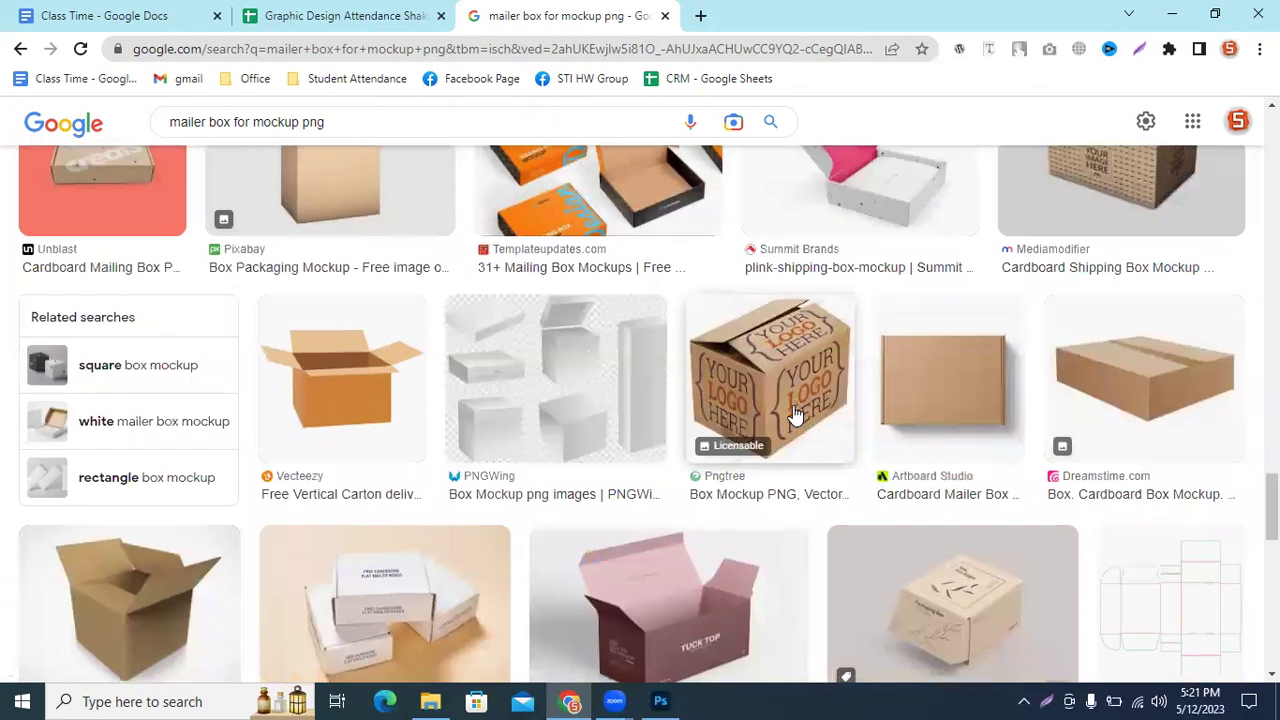
scroll(793, 414, "down", 3)
scroll(775, 407, "down", 2)
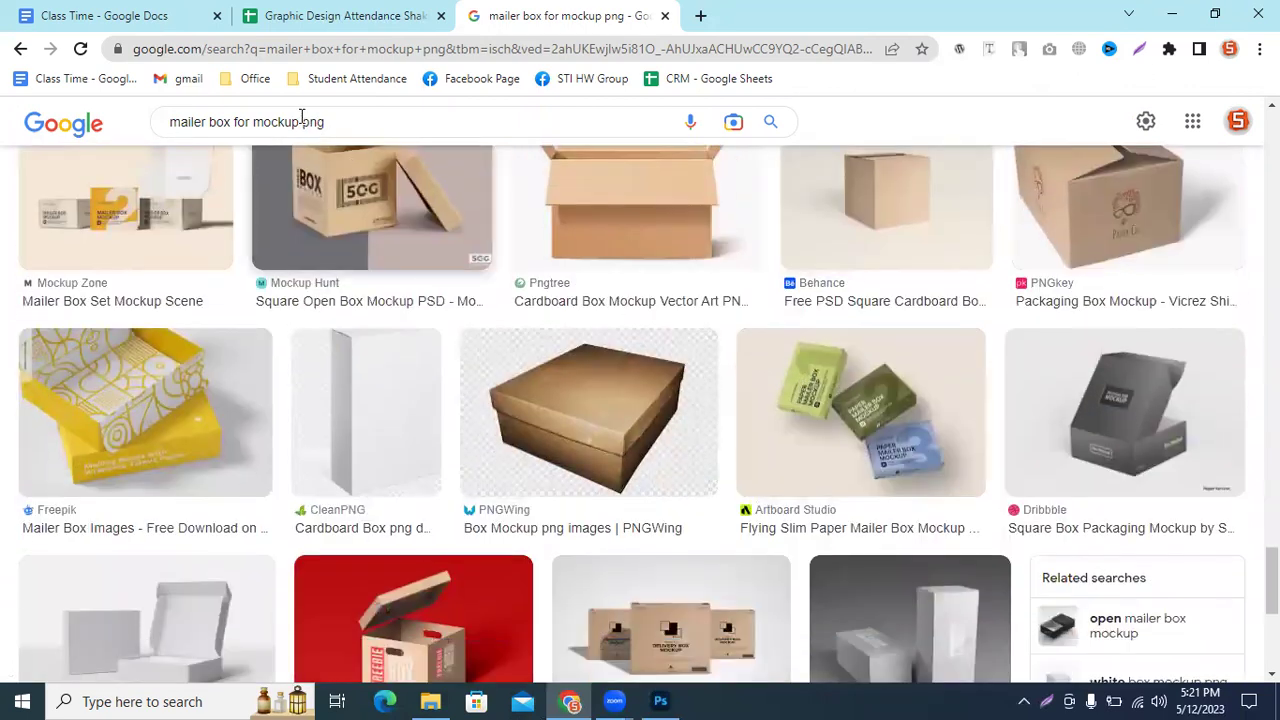
Step: Search 'mailer box for mockup' without 'png' and start browsing the results
left_click(301, 121)
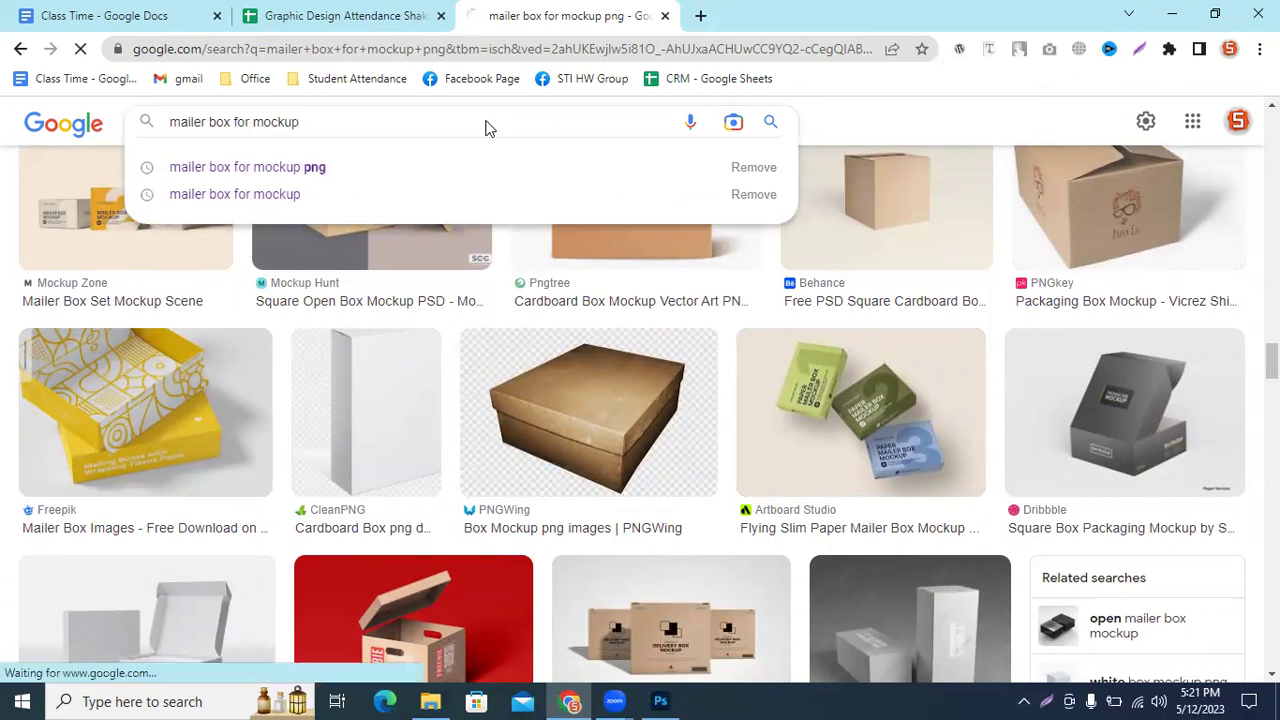
scroll(396, 434, "down", 1)
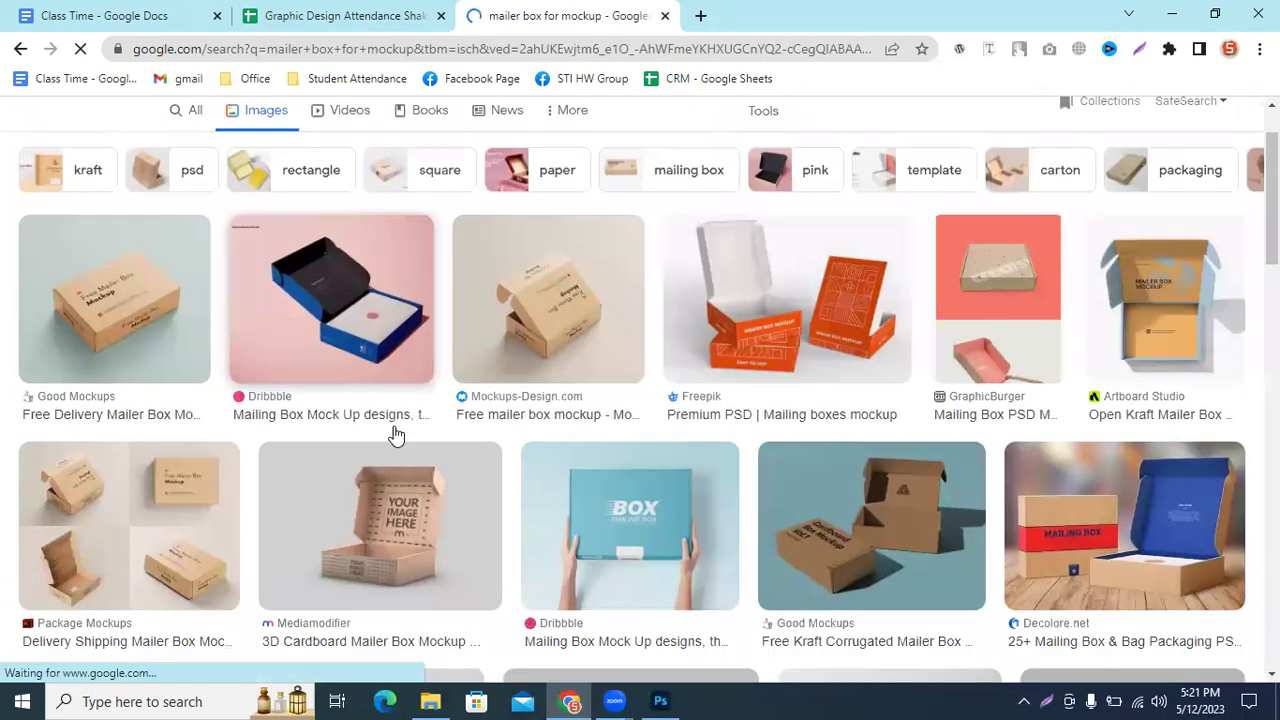
scroll(880, 429, "down", 1)
scroll(1168, 434, "down", 2)
scroll(1181, 436, "down", 2)
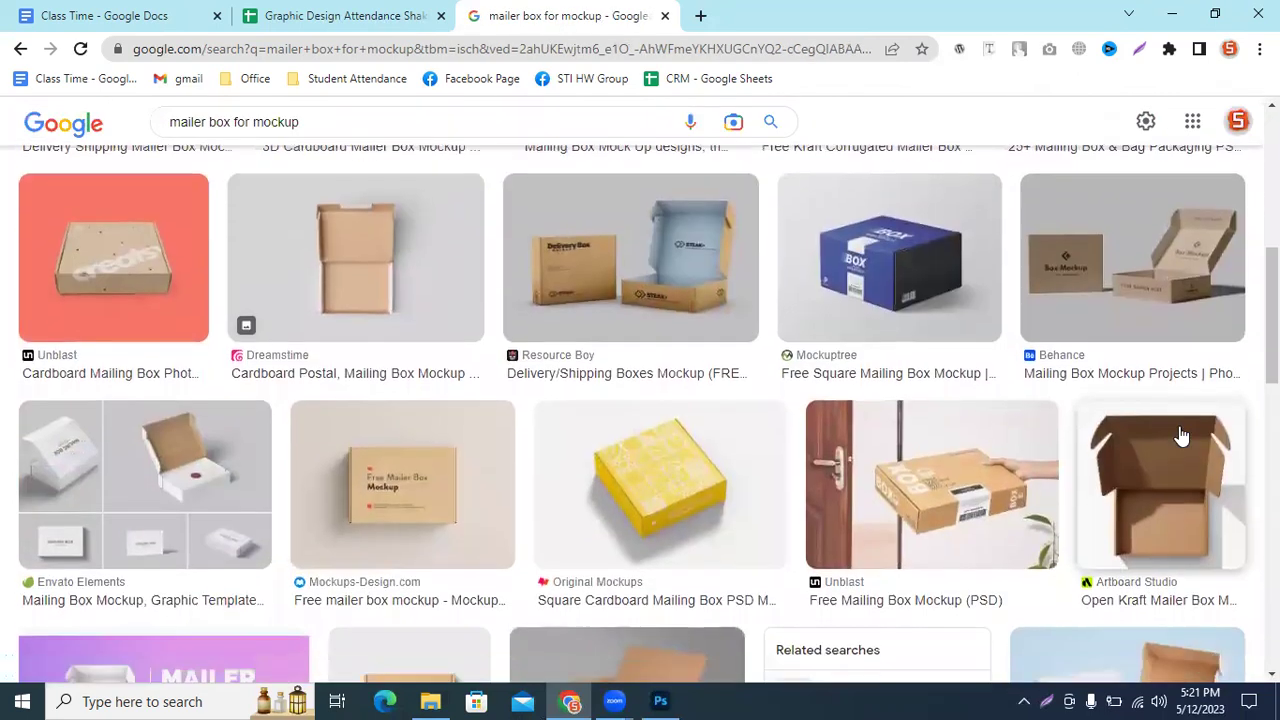
scroll(1181, 436, "down", 4)
scroll(1183, 432, "down", 3)
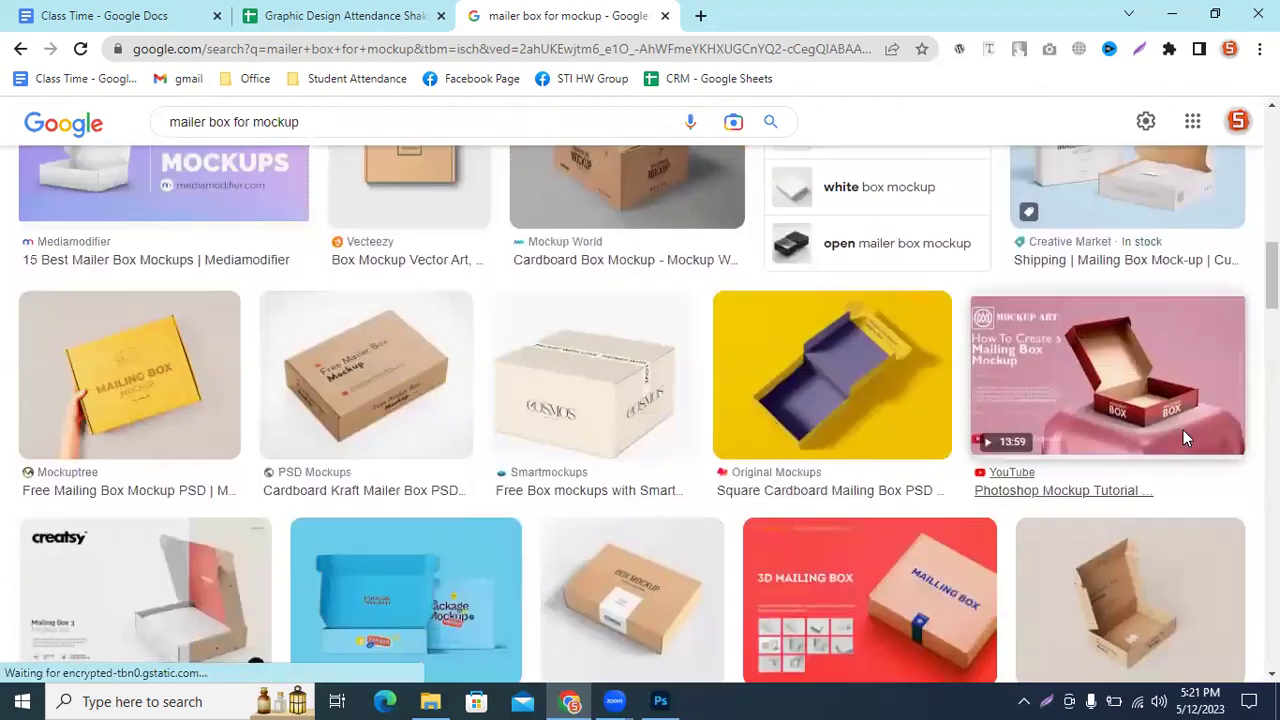
Step: Scroll further through the mailer box mockups from Mockupden, EpicPxls and iStock
scroll(1183, 437, "up", 3)
scroll(1184, 440, "down", 4)
scroll(1185, 442, "down", 2)
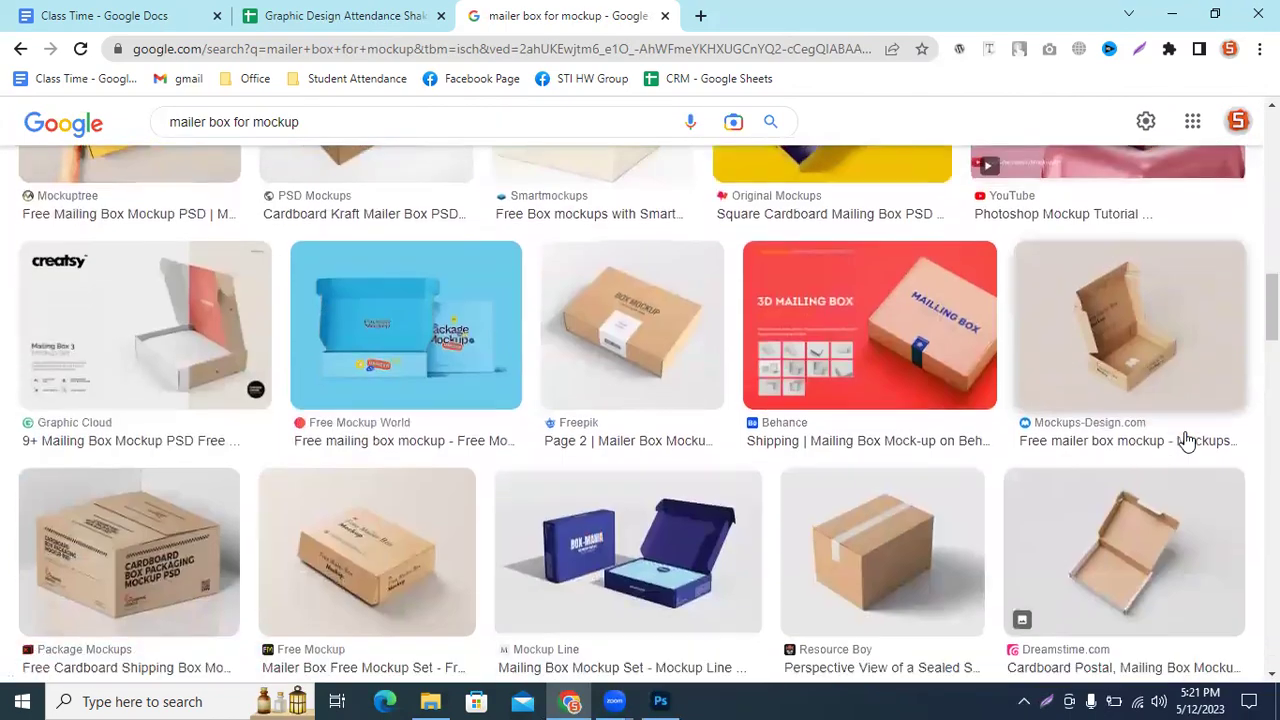
scroll(1185, 442, "down", 2)
scroll(1186, 442, "down", 1)
scroll(1187, 443, "down", 3)
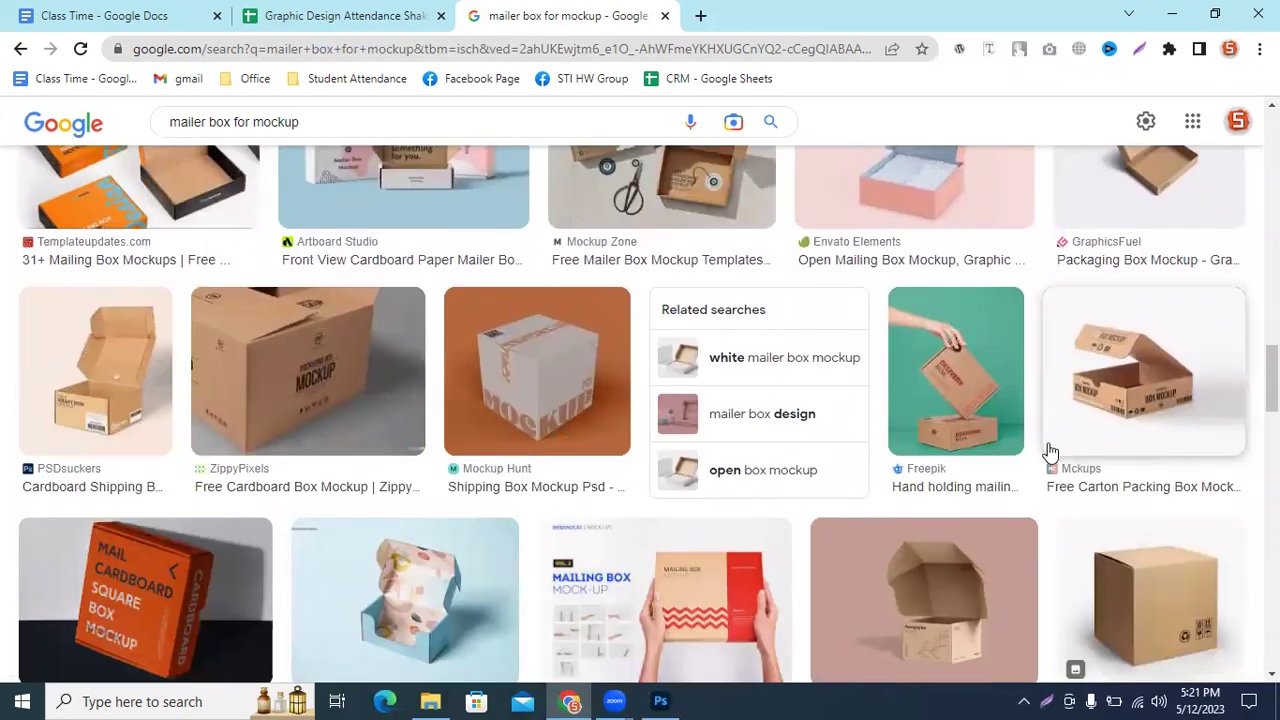
scroll(1020, 465, "down", 2)
scroll(970, 430, "up", 1)
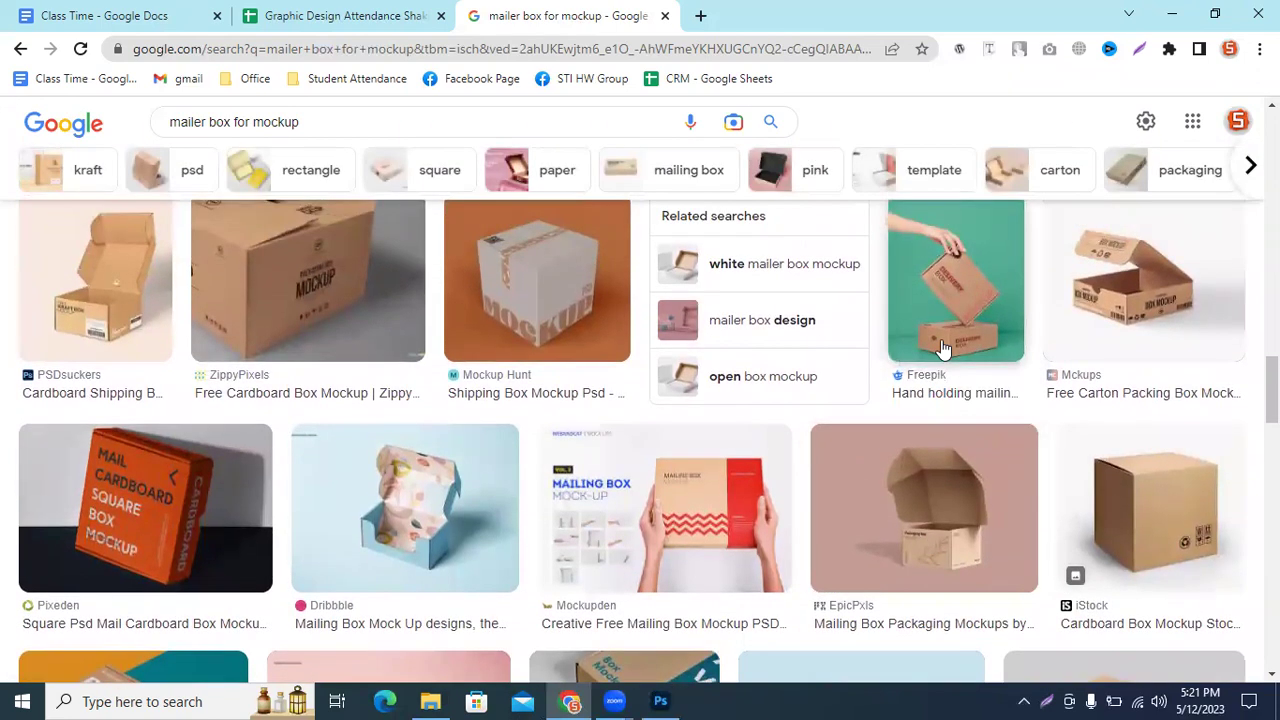
scroll(1023, 449, "down", 2)
scroll(1023, 449, "up", 1)
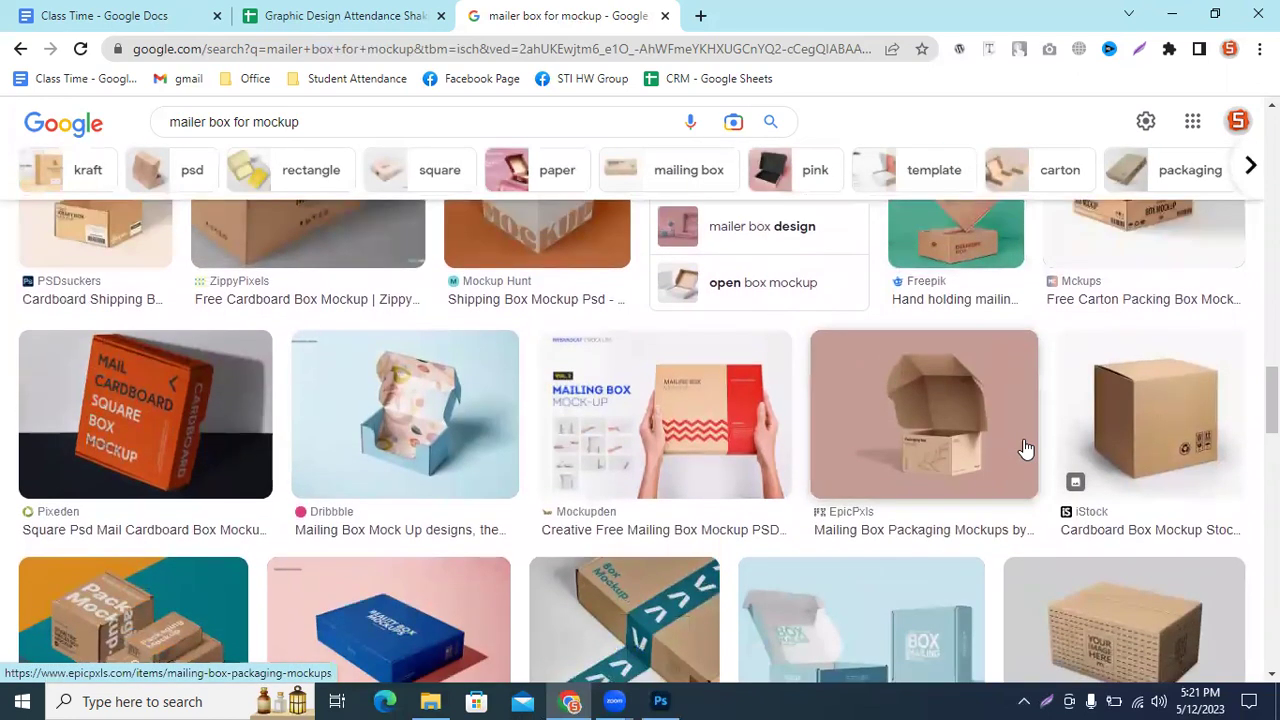
scroll(1030, 448, "down", 1)
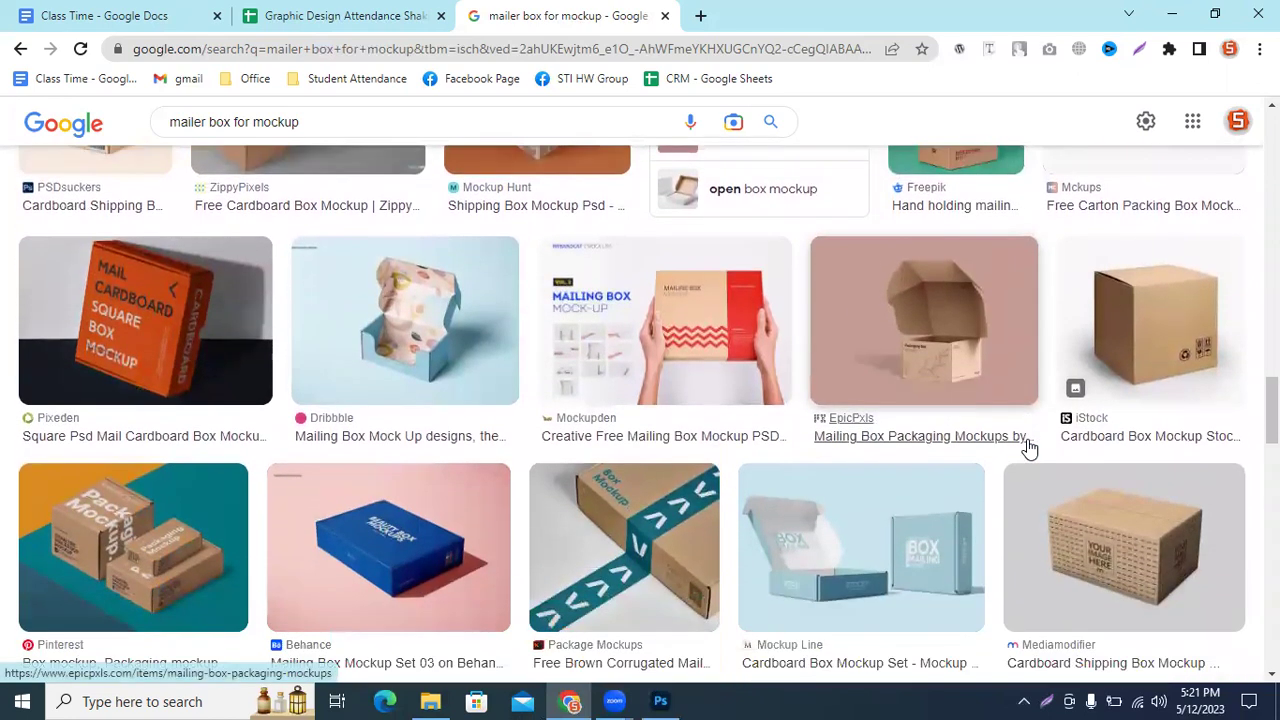
scroll(1033, 448, "up", 2)
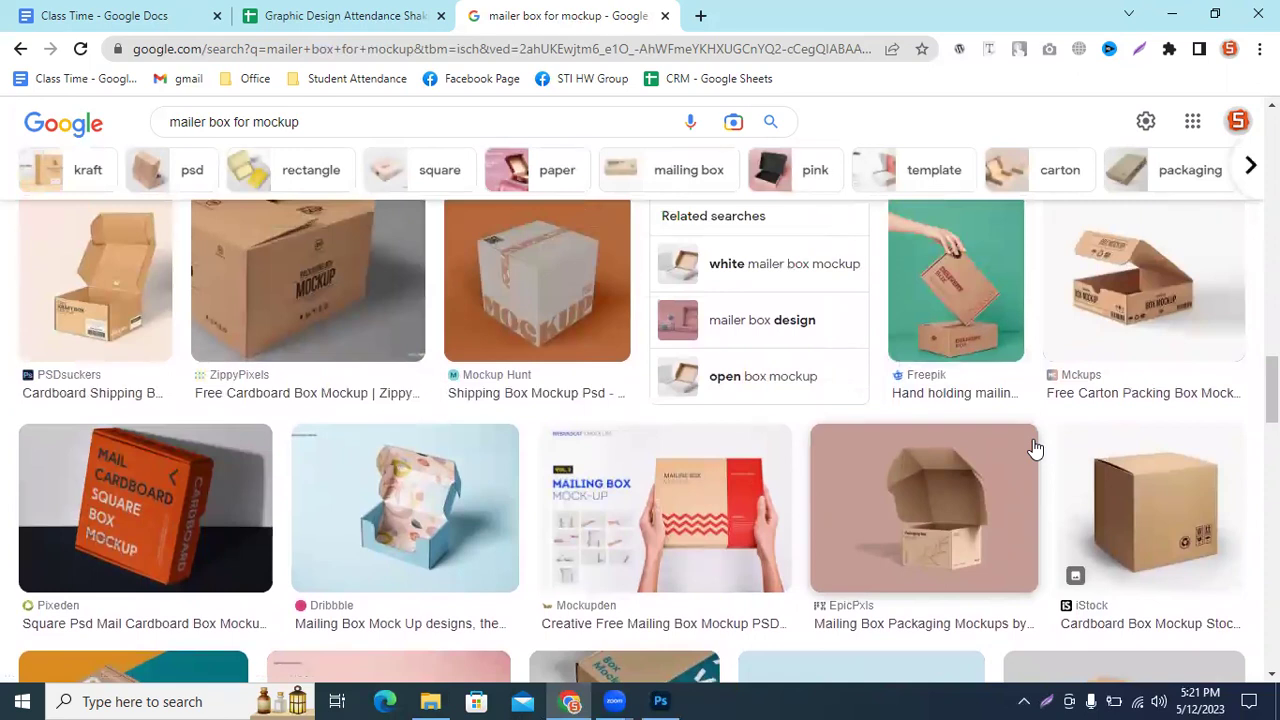
scroll(1035, 448, "down", 1)
Step: Preview the Freepik 'Hand holding mailing box' mockup
left_click(963, 180)
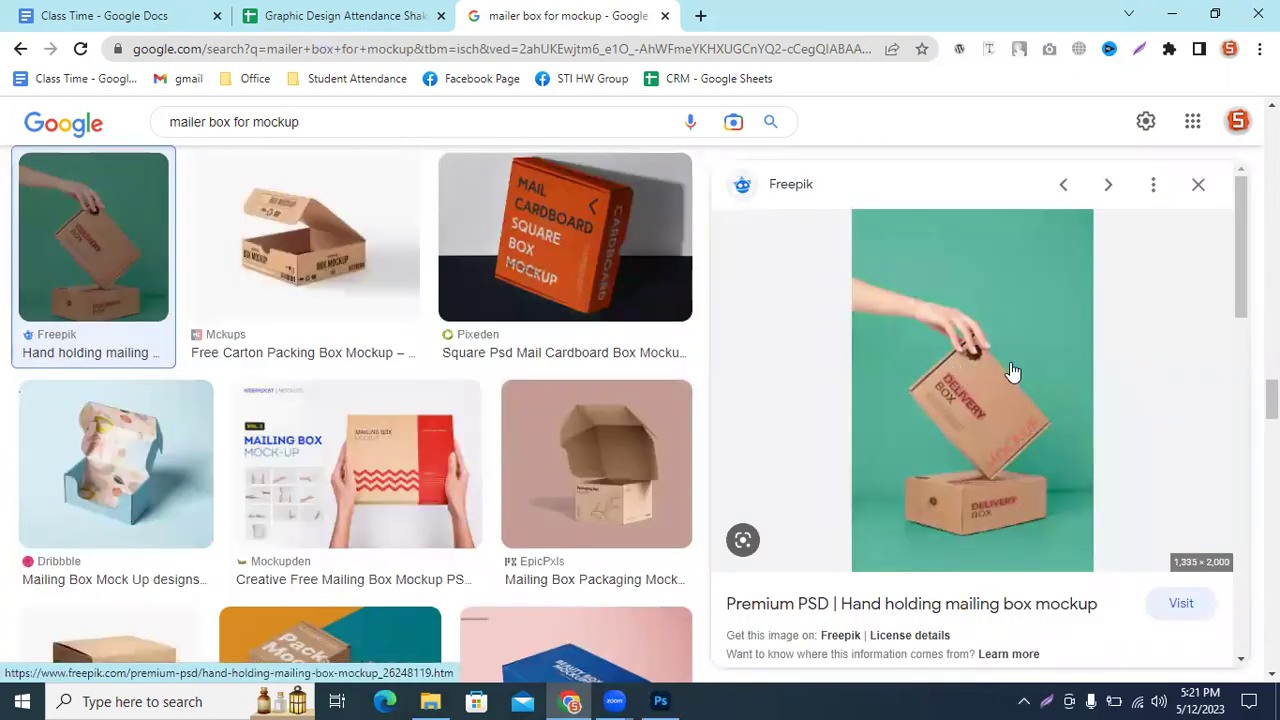
scroll(1000, 470, "down", 2)
scroll(980, 457, "down", 2)
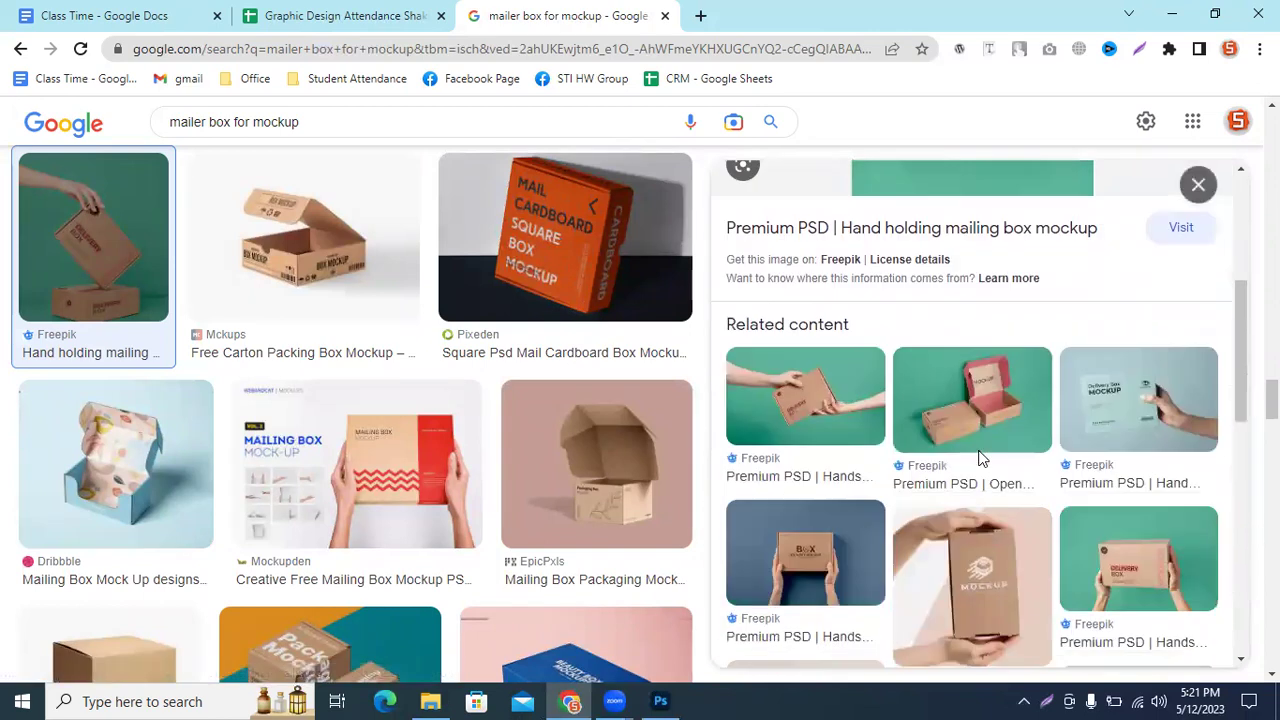
scroll(940, 380, "down", 1)
scroll(850, 360, "up", 1)
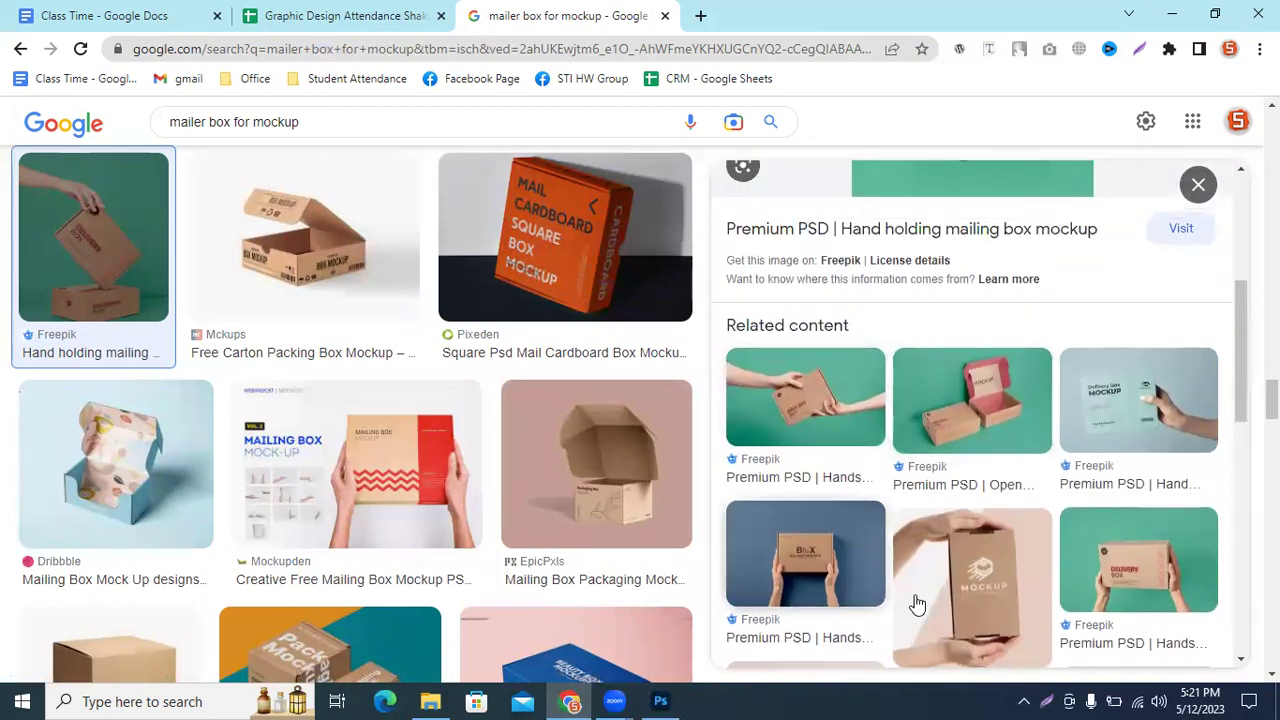
scroll(893, 331, "up", 2)
Step: Copy the Freepik mailing box image to the clipboard instead of saving it
right_click(943, 292)
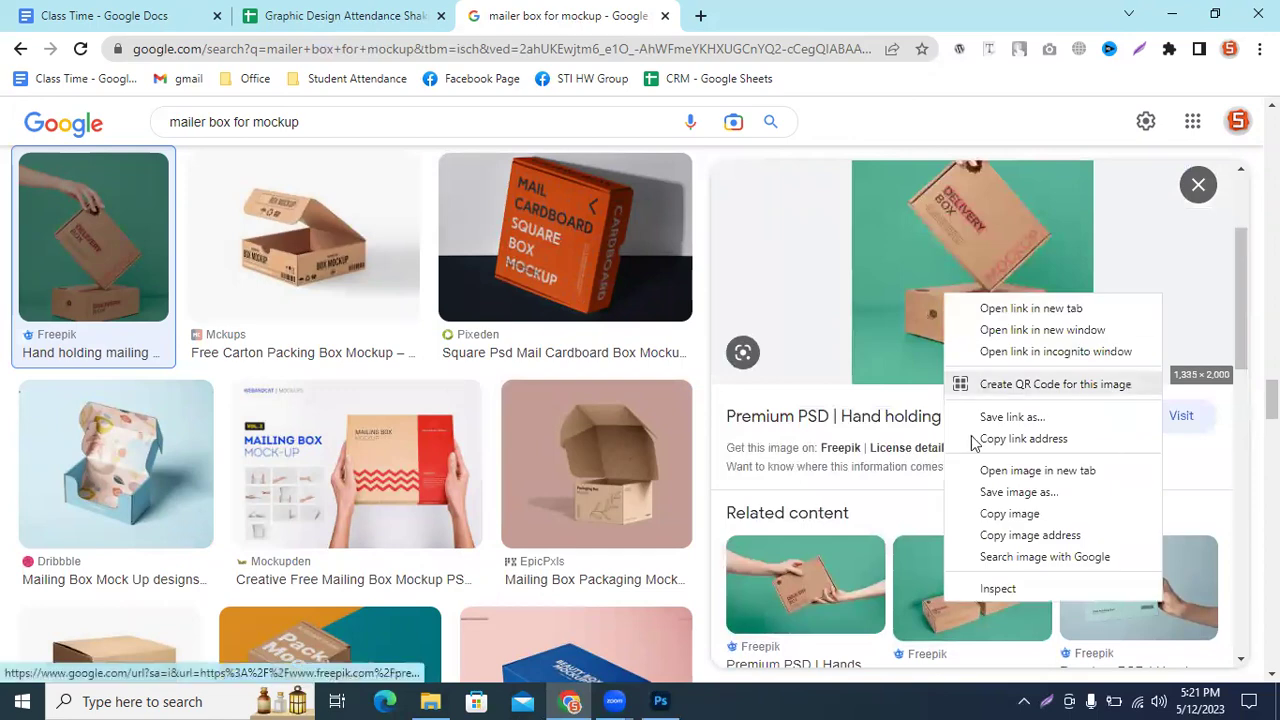
left_click(993, 488)
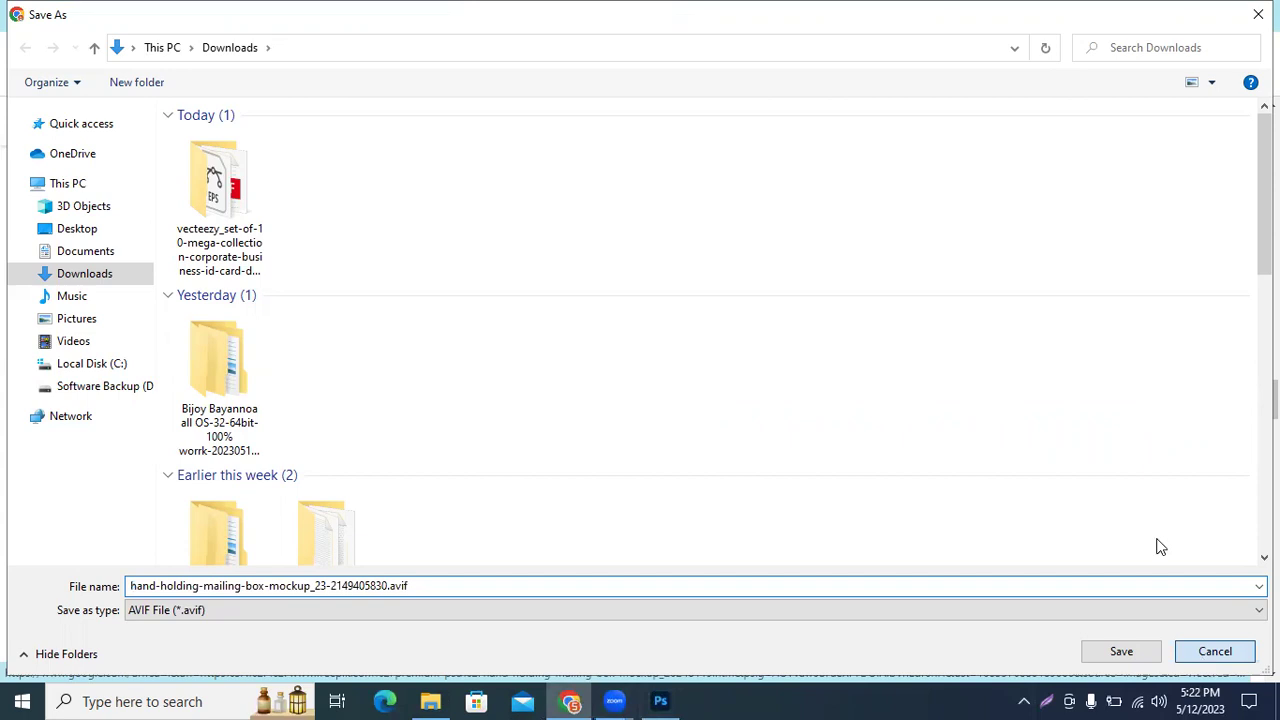
key("Escape")
right_click(1031, 339)
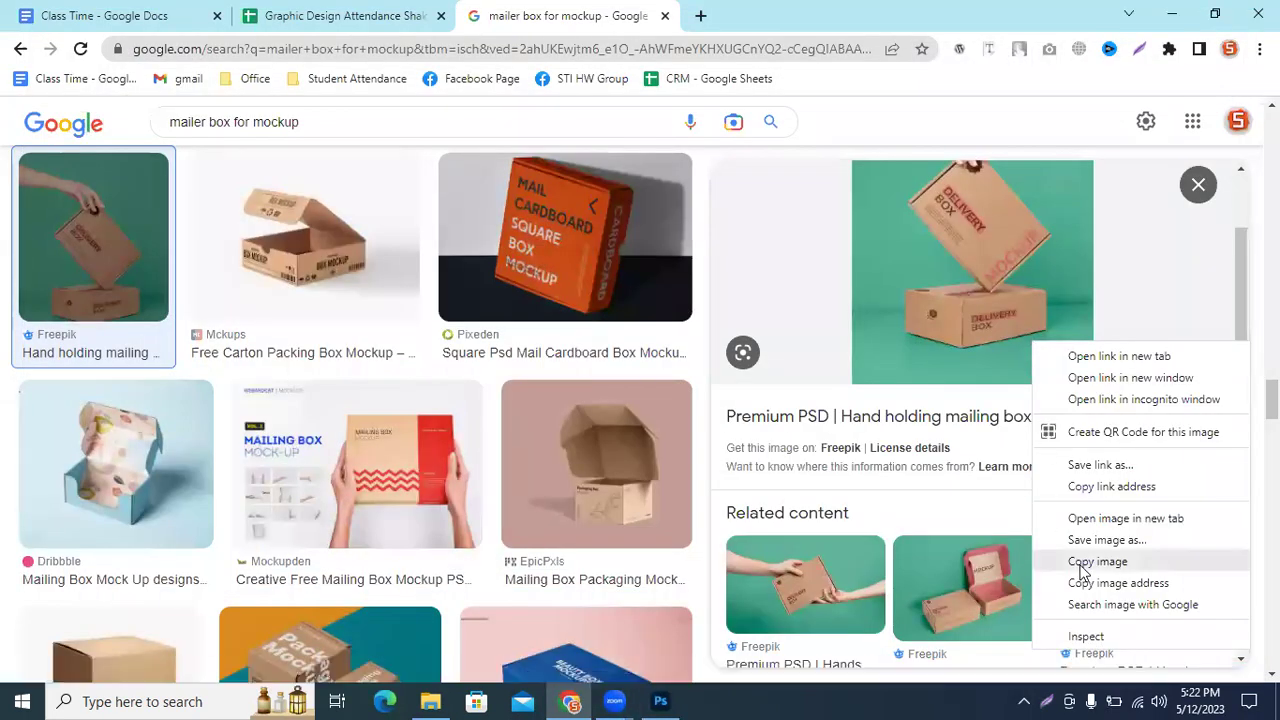
left_click(1080, 561)
scroll(680, 540, "down", 5)
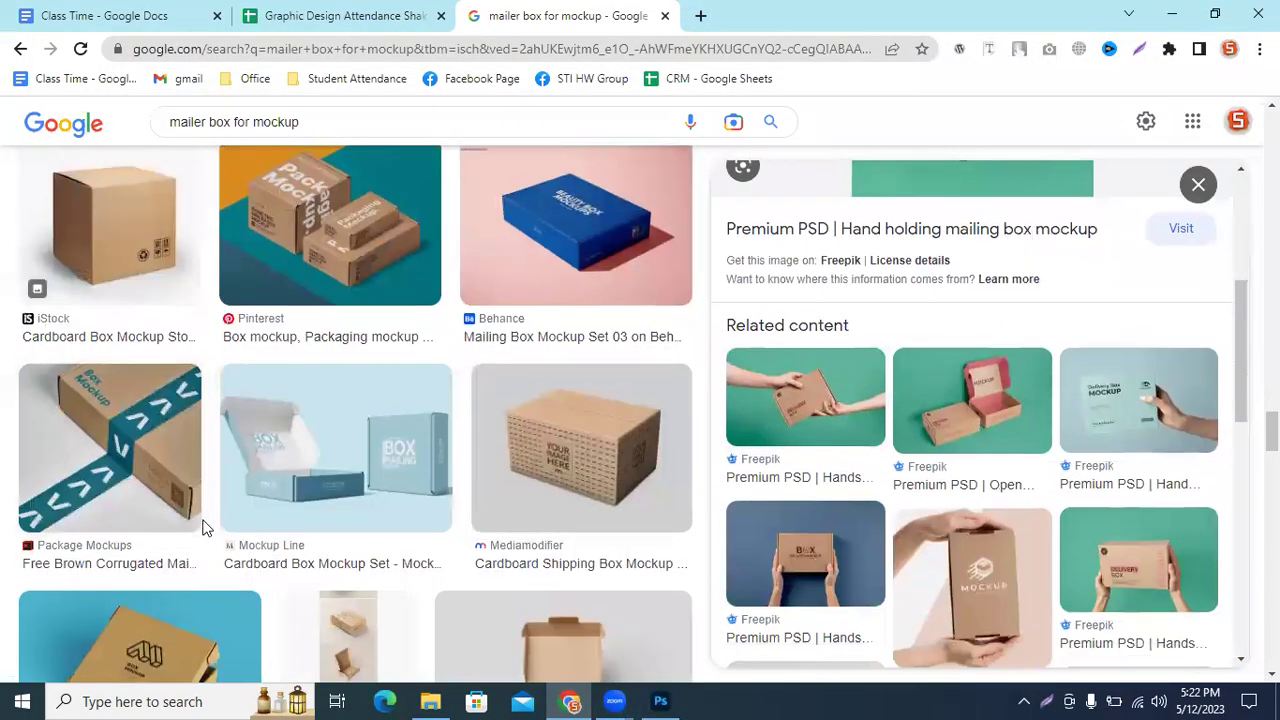